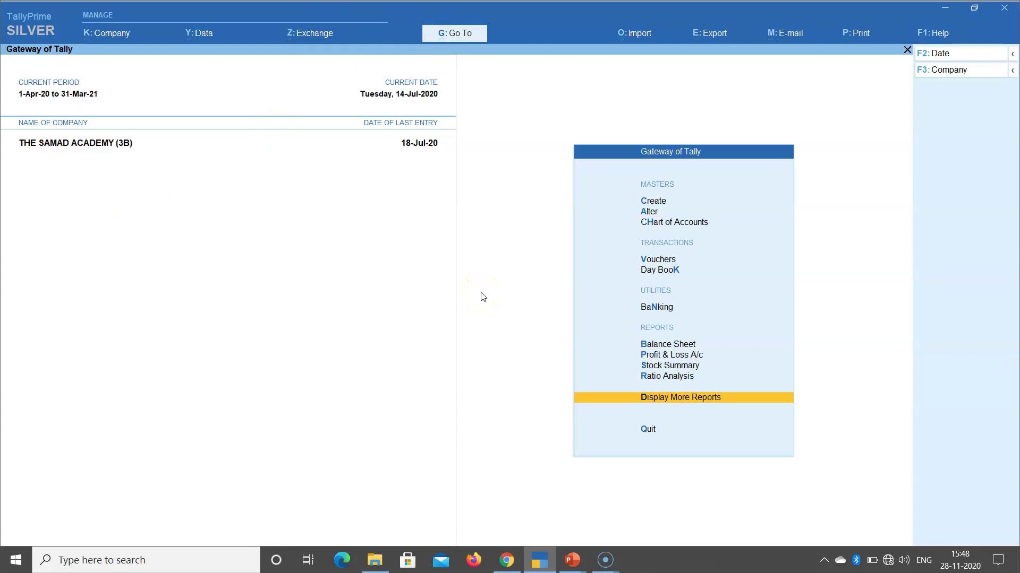
Step: Open the GSTR-3B report from the additional GST reports
key("Return")
key("g")
key("3")
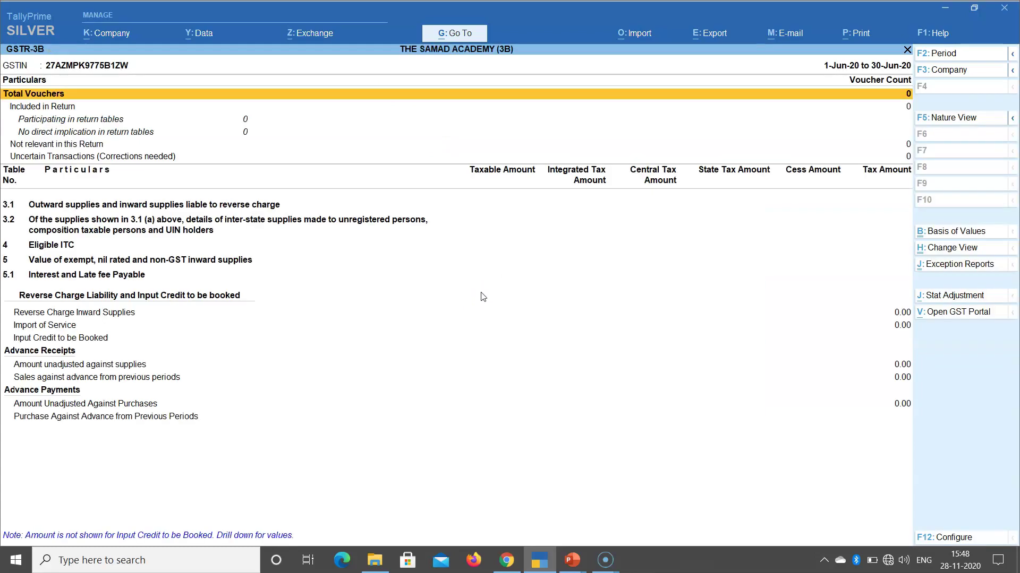
Step: Set the GSTR-3B period to 1-Jul-20 to 31-Jul-20 and expand the report to its detailed view
left_click(945, 53)
type("j")
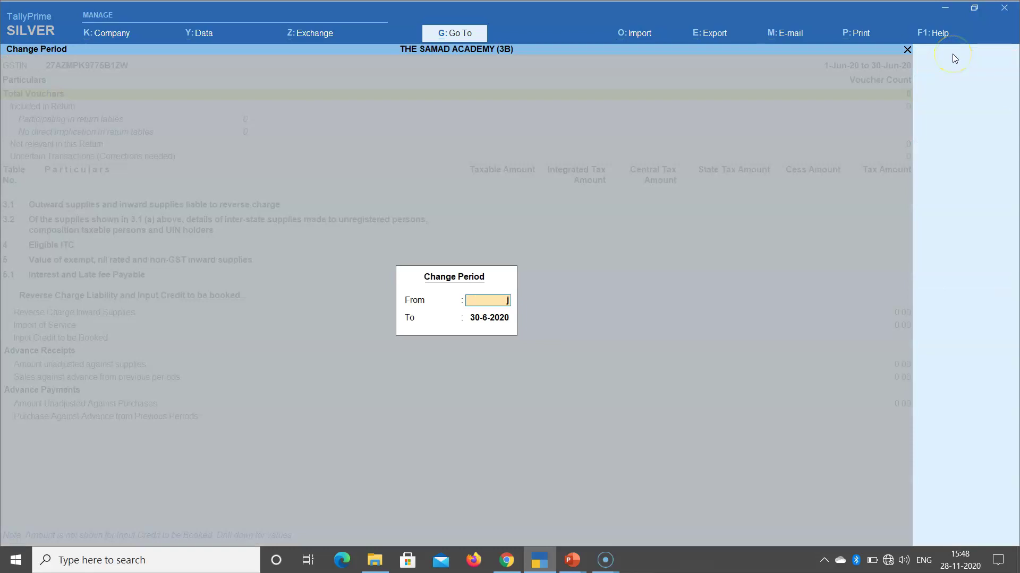
type("ul")
key("Return")
type("ju")
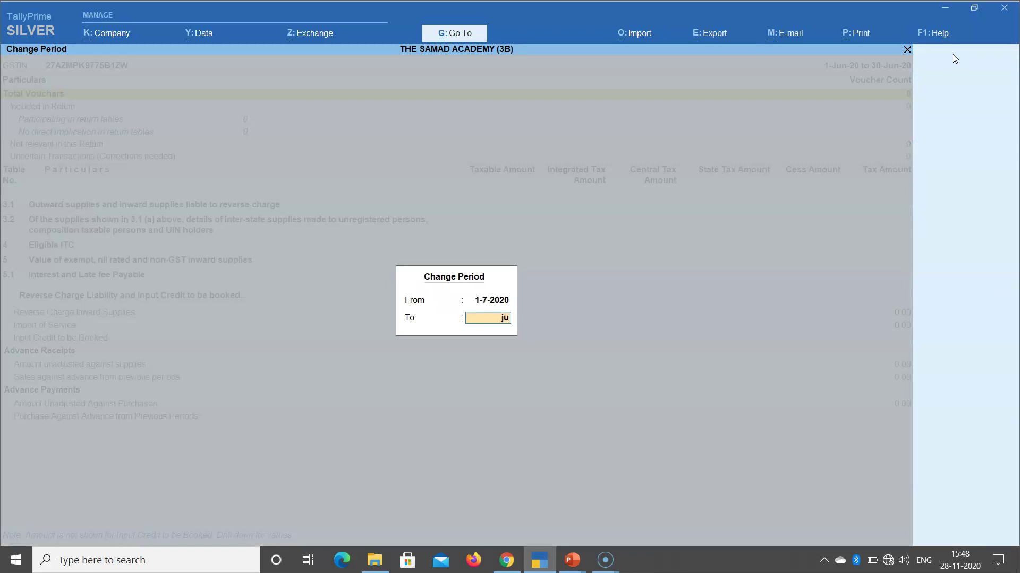
type("l")
key("Return")
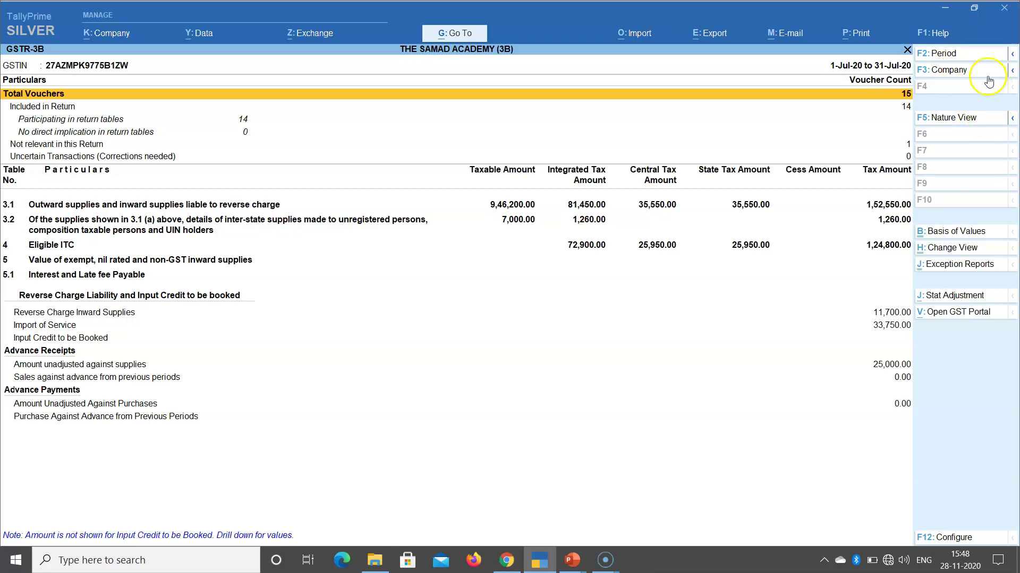
left_click(1013, 122)
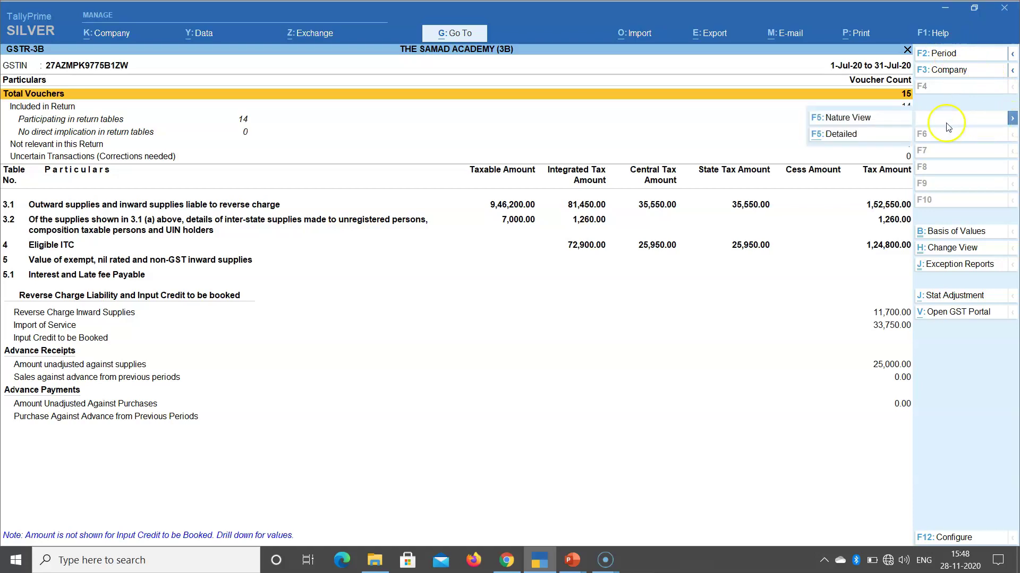
left_click(831, 136)
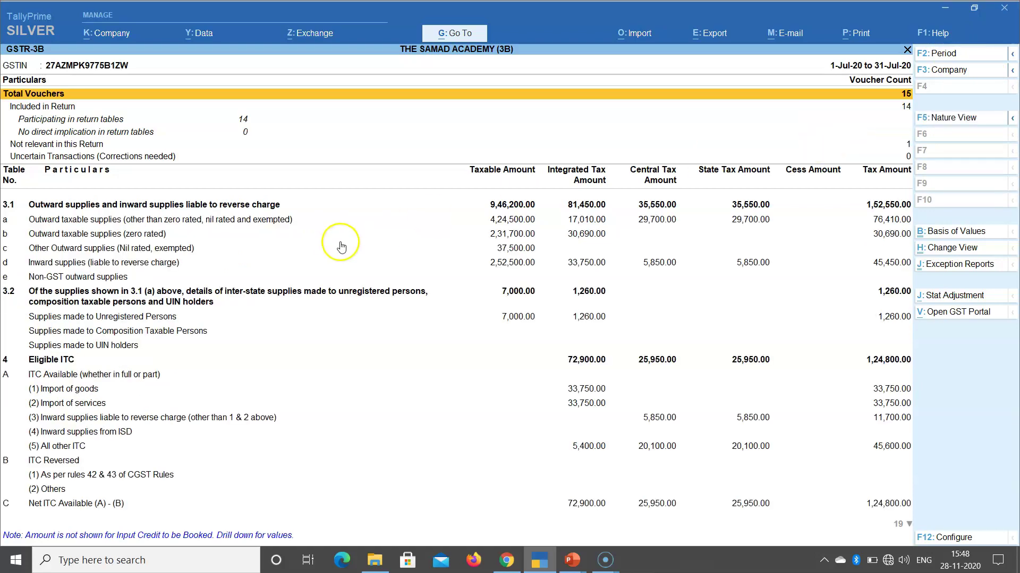
Step: Examine each supply row of table 3.1, from outward taxable supplies through non-GST outward supplies
left_click(8, 208)
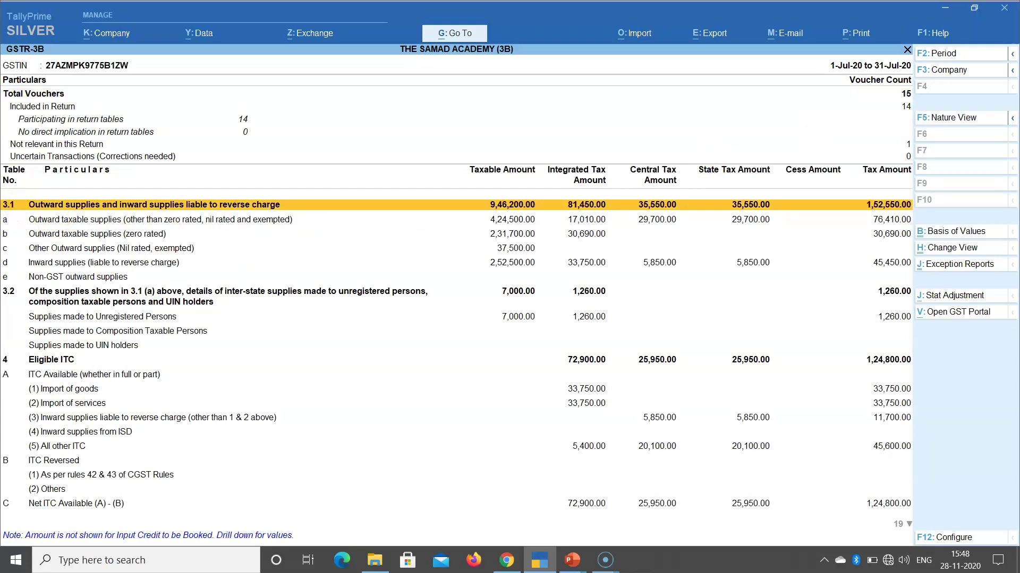
left_click(26, 224)
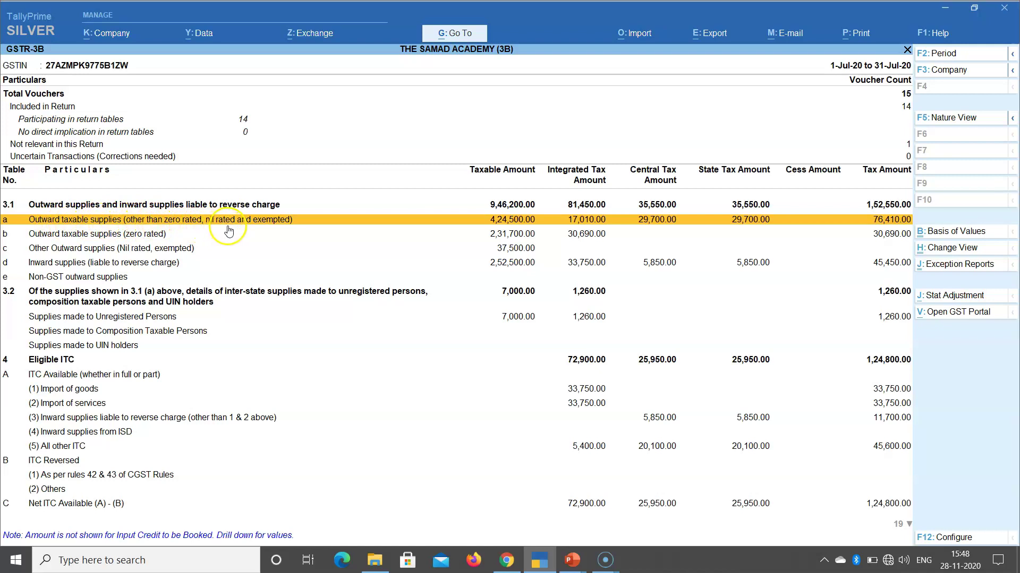
left_click(516, 227)
left_click(130, 237)
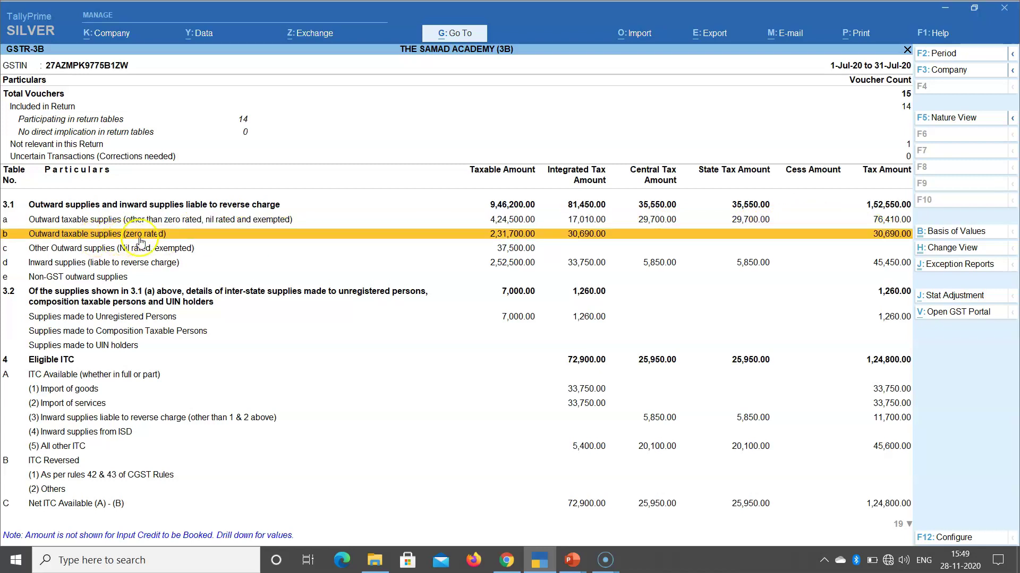
left_click(109, 239)
left_click(110, 244)
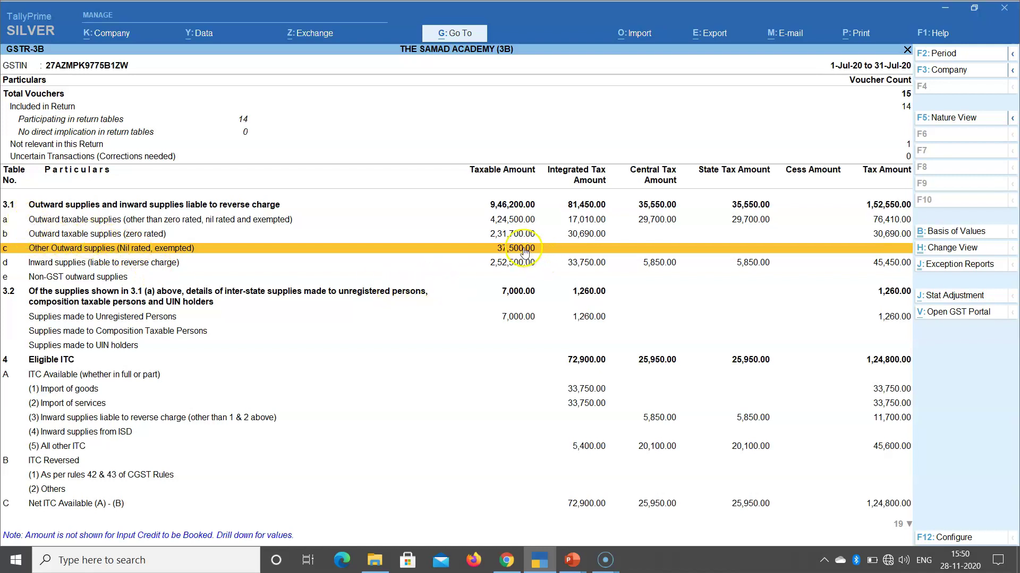
left_click(118, 269)
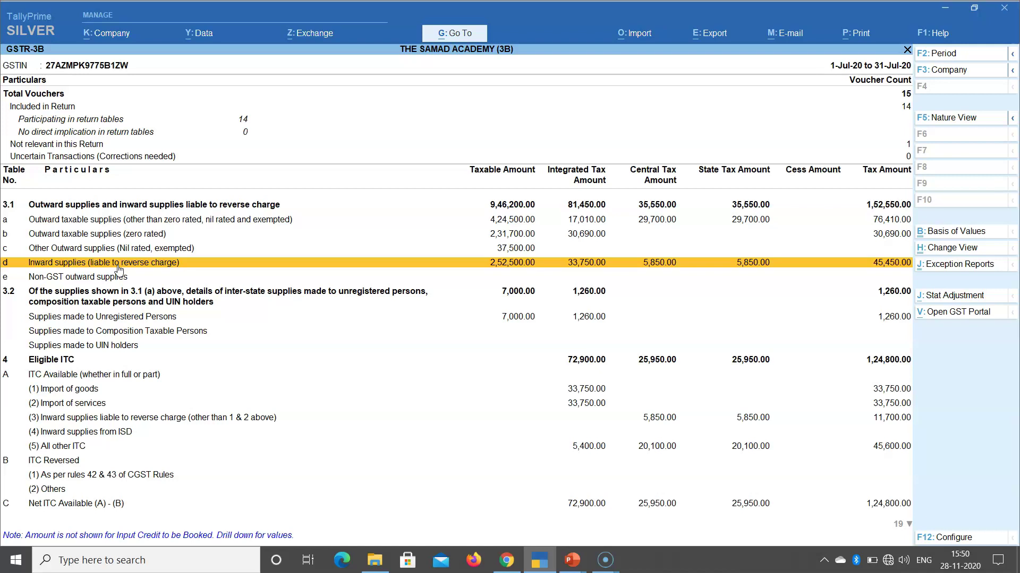
key("Down")
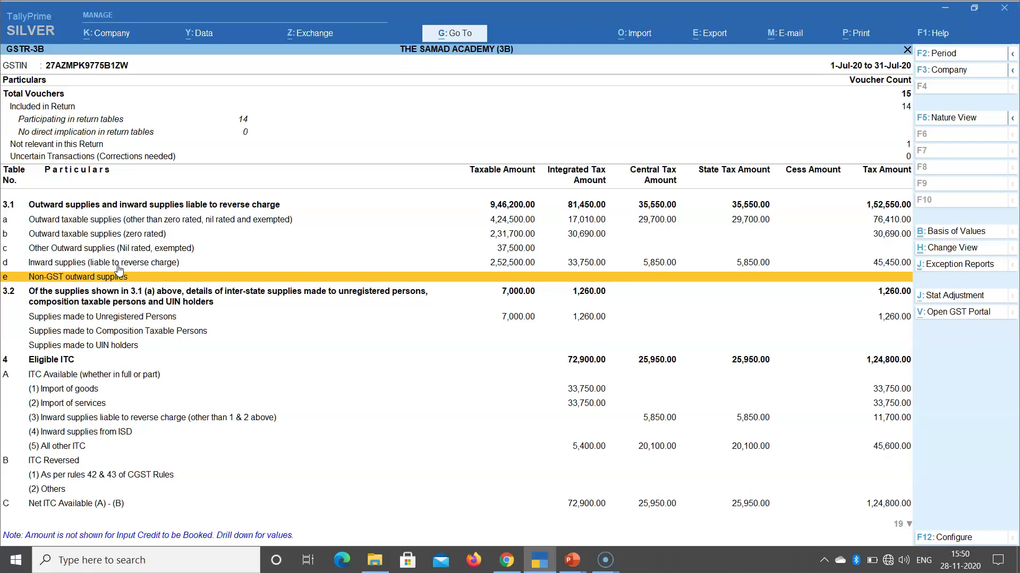
Step: Drill down from table 3.2's supplies made to unregistered persons to the Goa vouchers, and return to the report
key("Down")
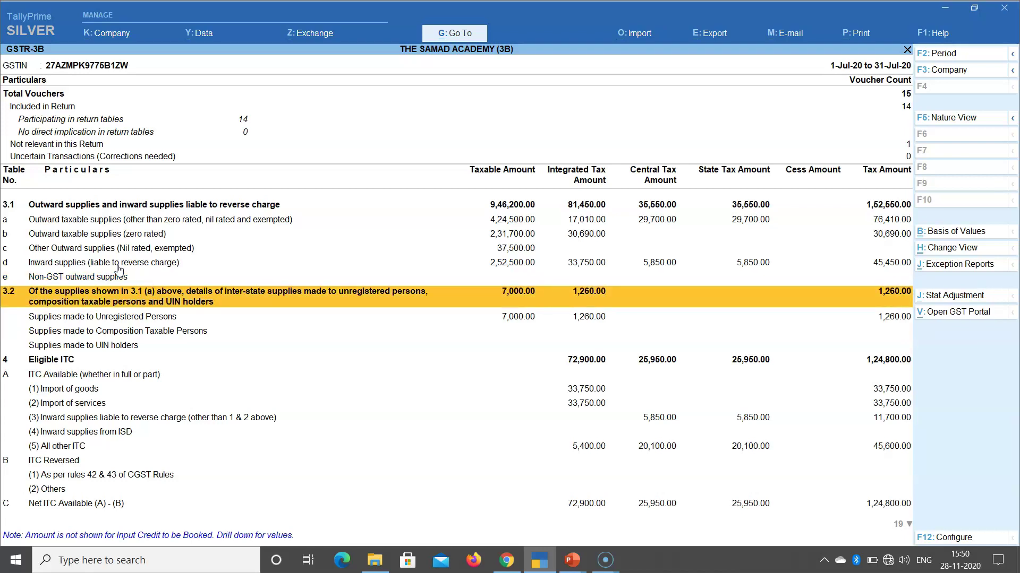
key("Down")
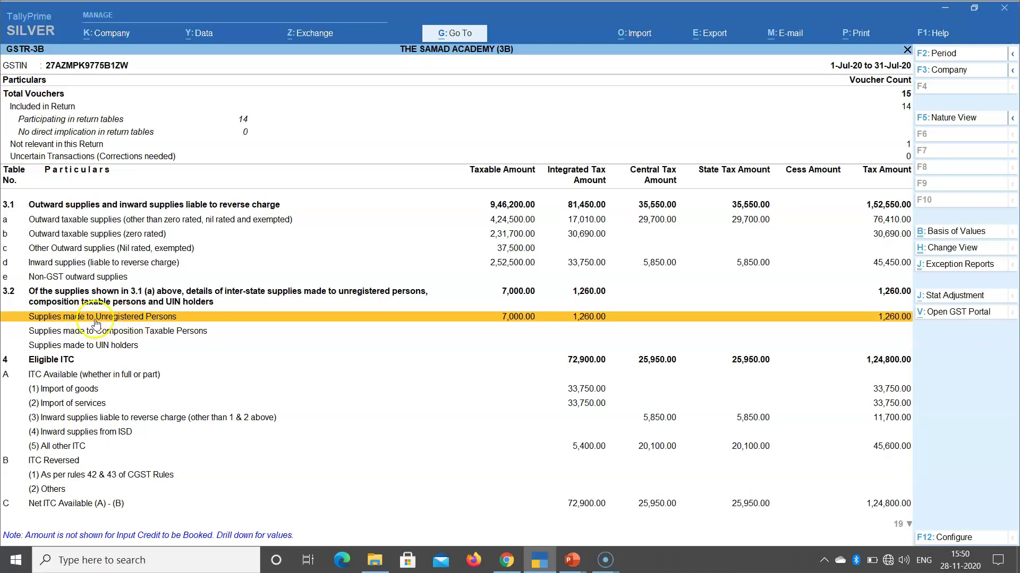
left_click(62, 322)
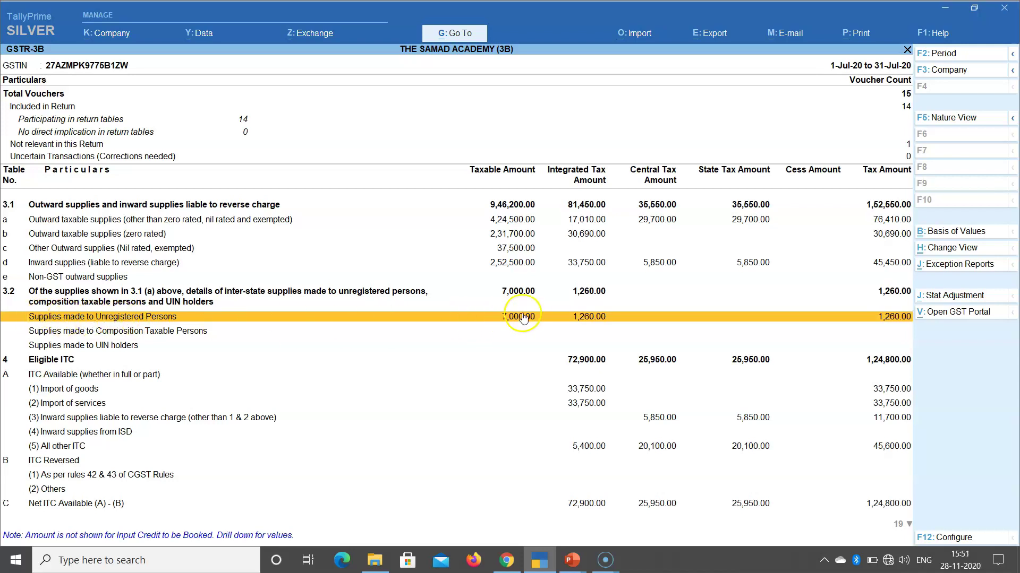
left_click(64, 222)
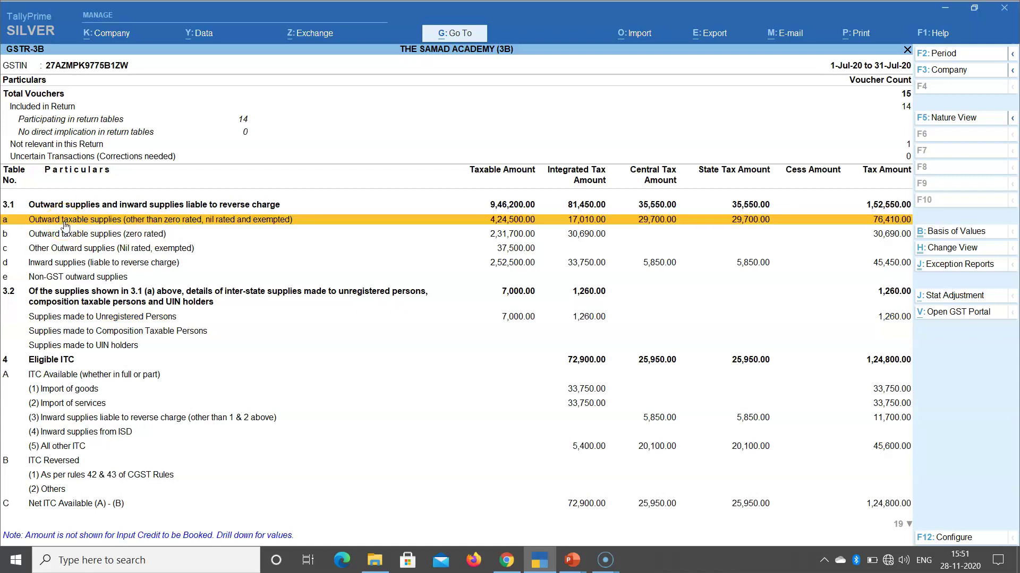
left_click(70, 318)
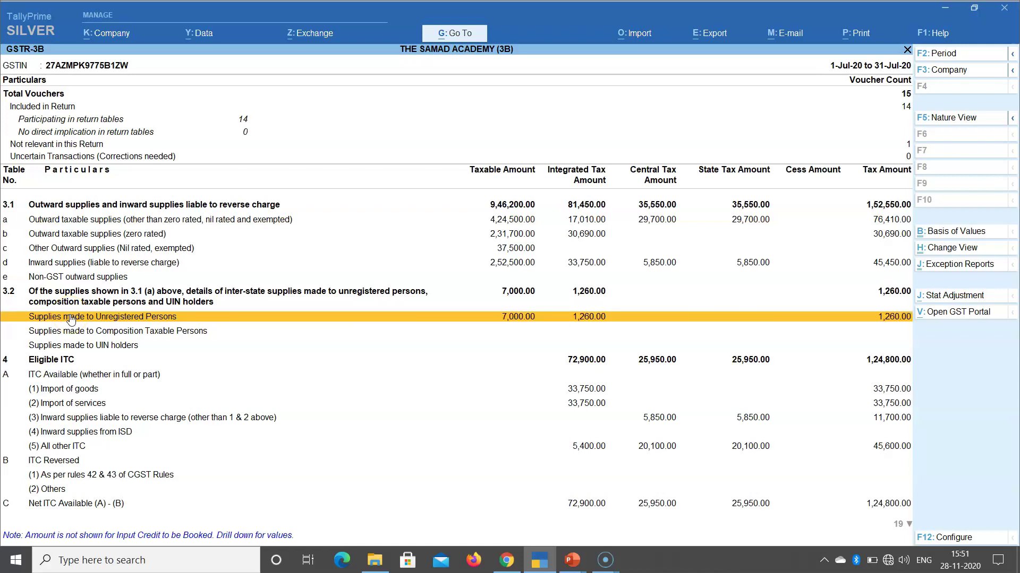
left_click(70, 319)
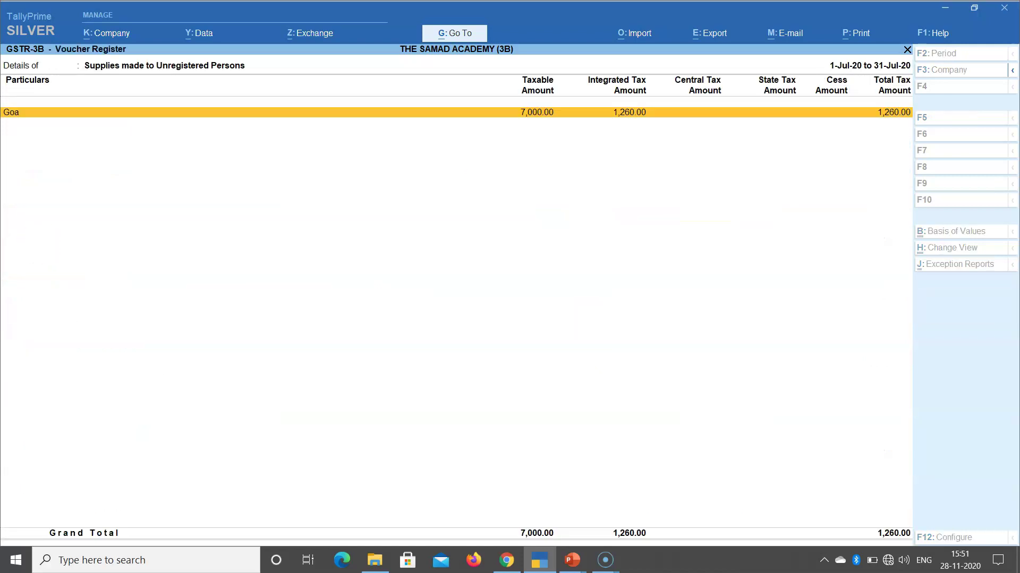
left_click(11, 121)
left_click(11, 121)
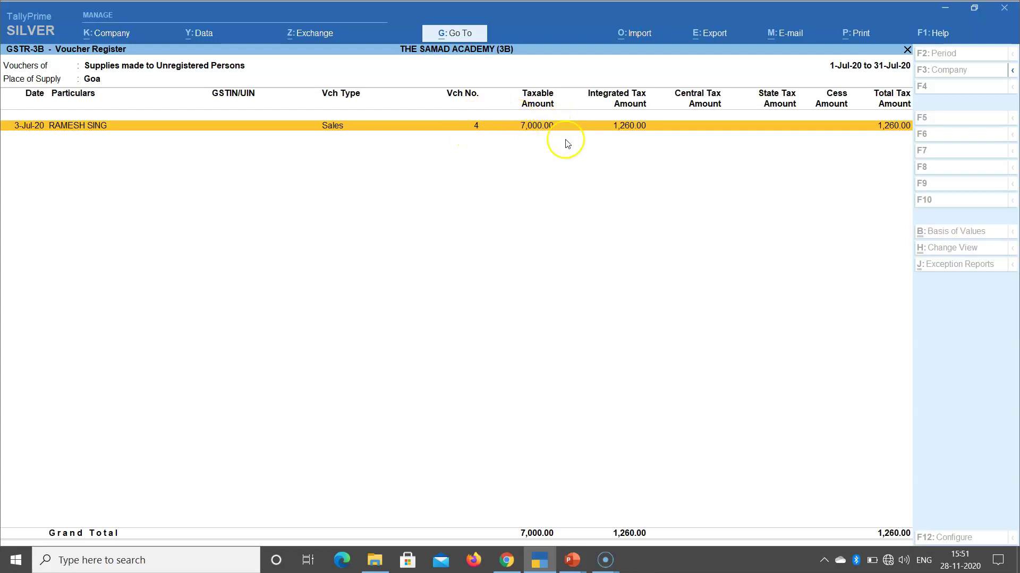
key("Escape")
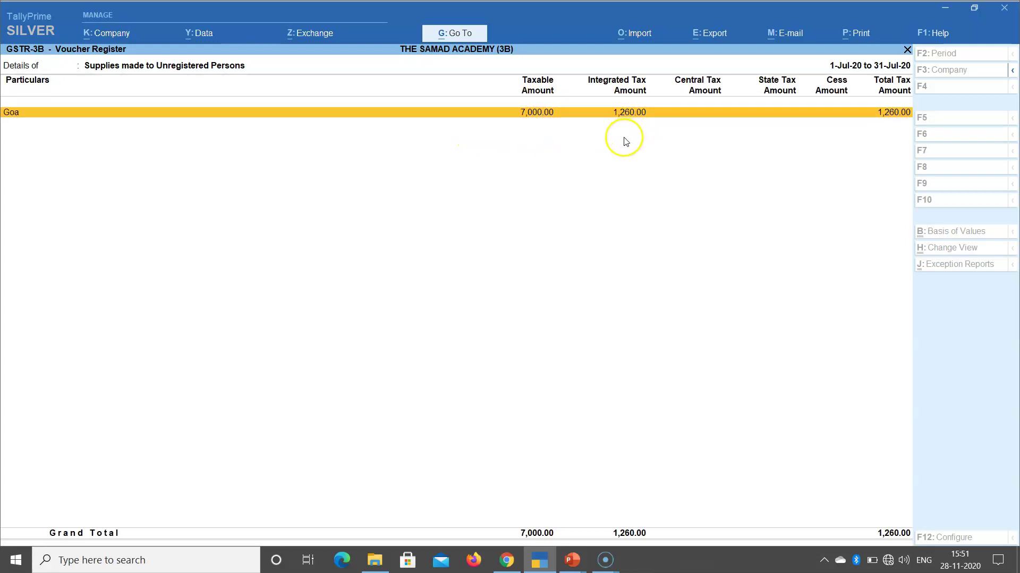
key("Escape")
Step: Review the 3-Jul-20 sales voucher in the register behind row 3.1(a), outward taxable supplies, and return to the report
key("Up")
key("Up")
key("Up")
key("Up")
key("Up")
key("Up")
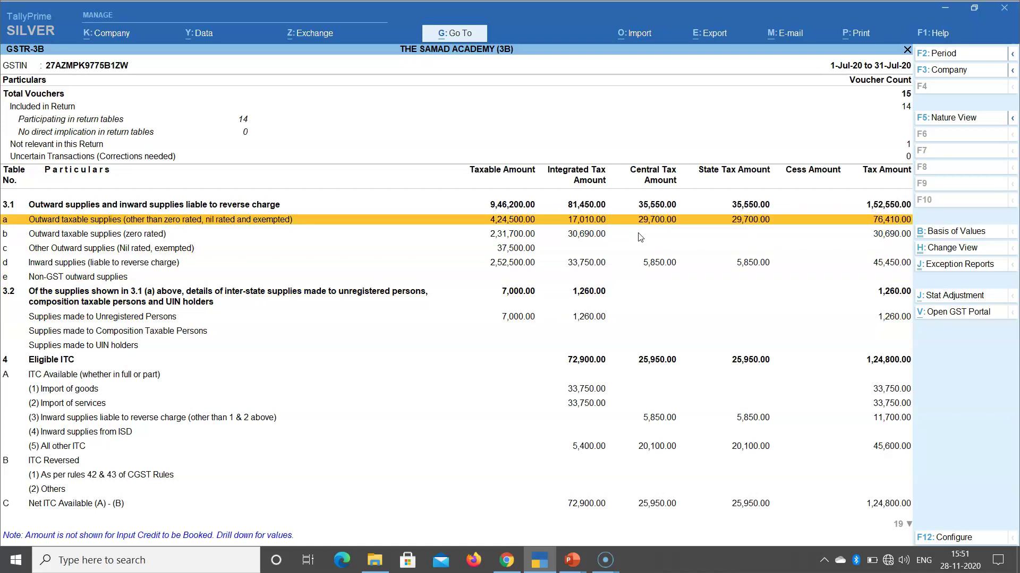
key("Return")
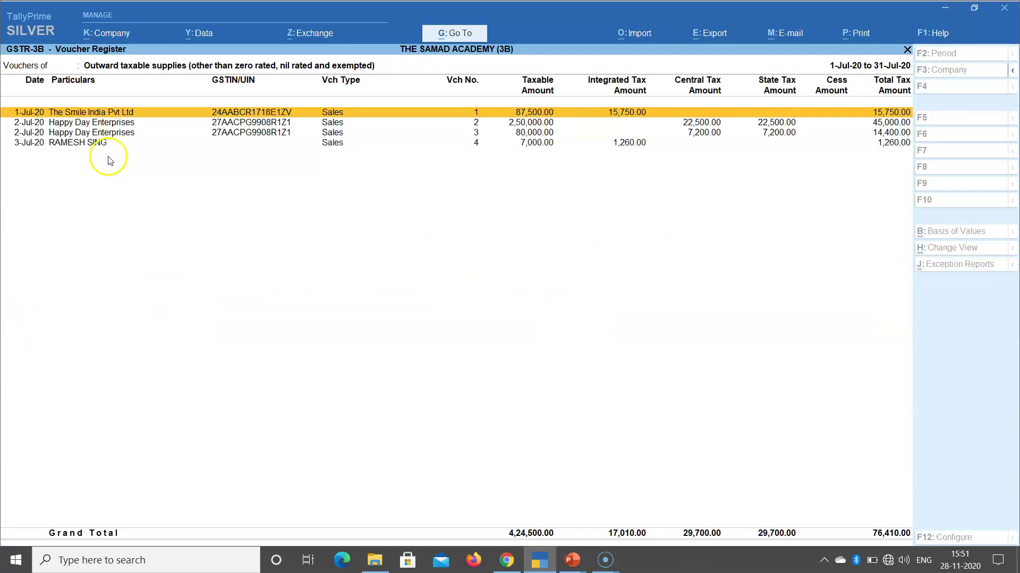
left_click(152, 144)
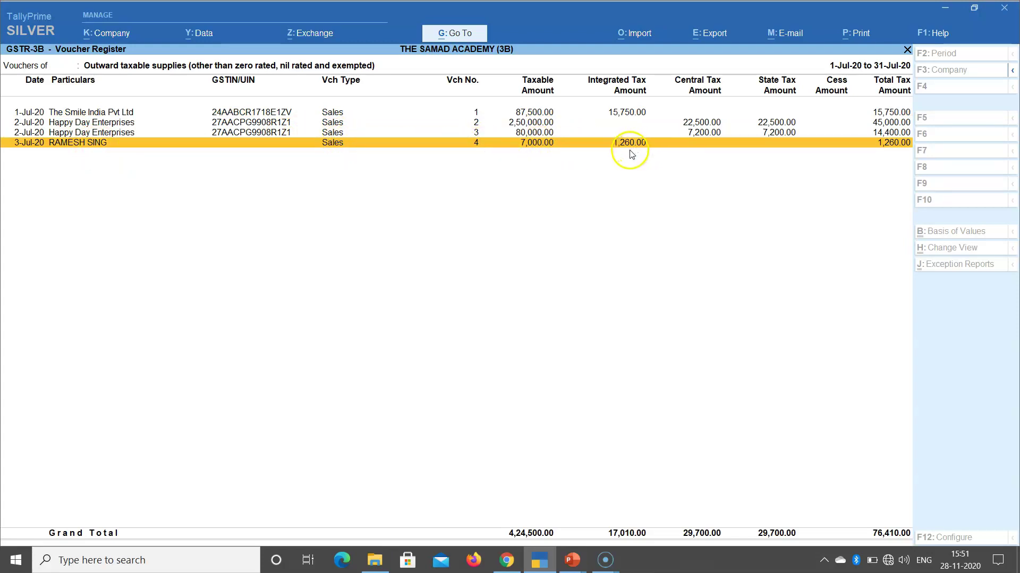
key("Escape")
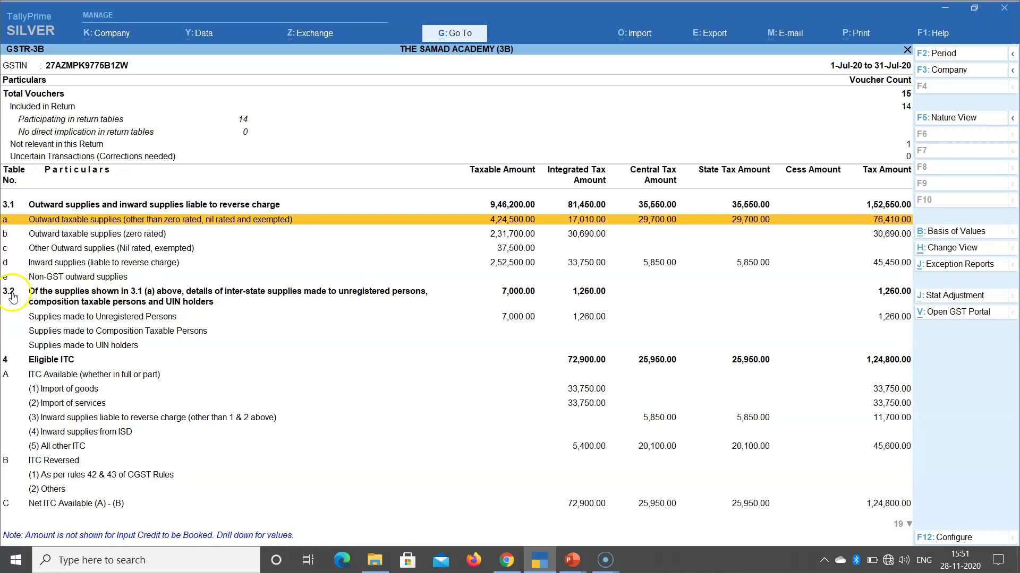
Step: Examine the unregistered supplies row of table 3.2 and the Eligible ITC rows of table 4, through Net ITC Available
left_click(104, 319)
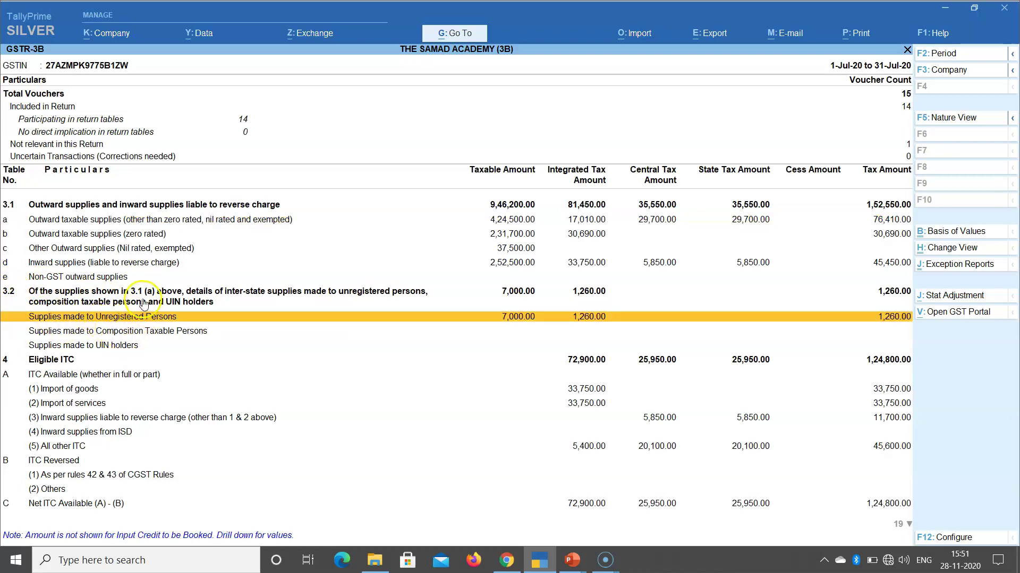
left_click(42, 363)
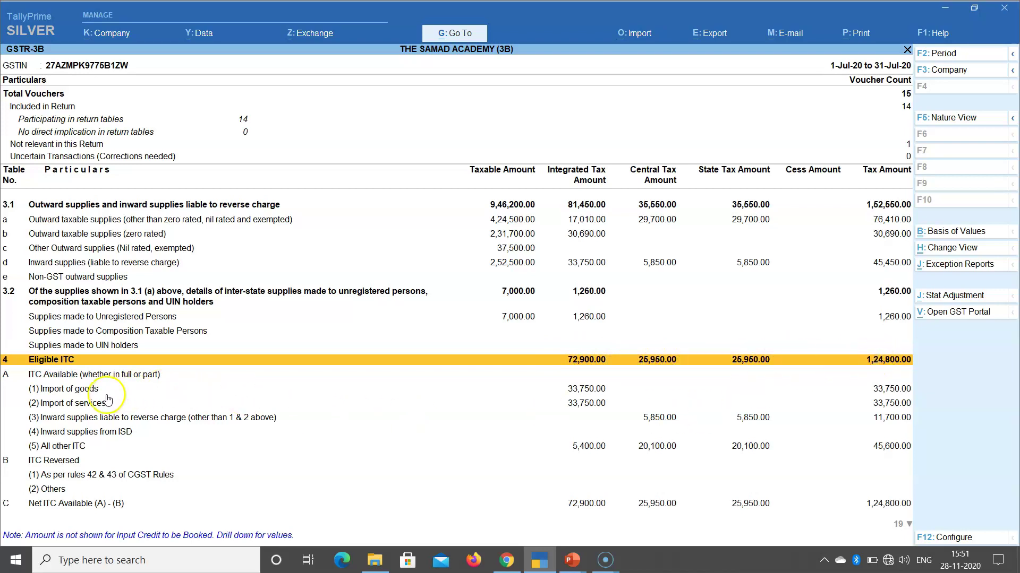
left_click(243, 396)
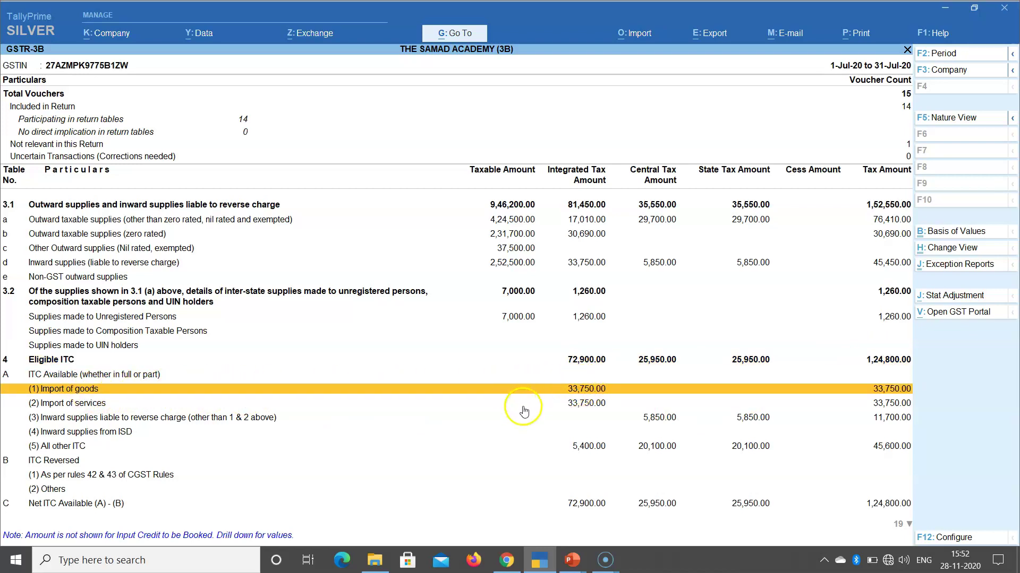
left_click(582, 405)
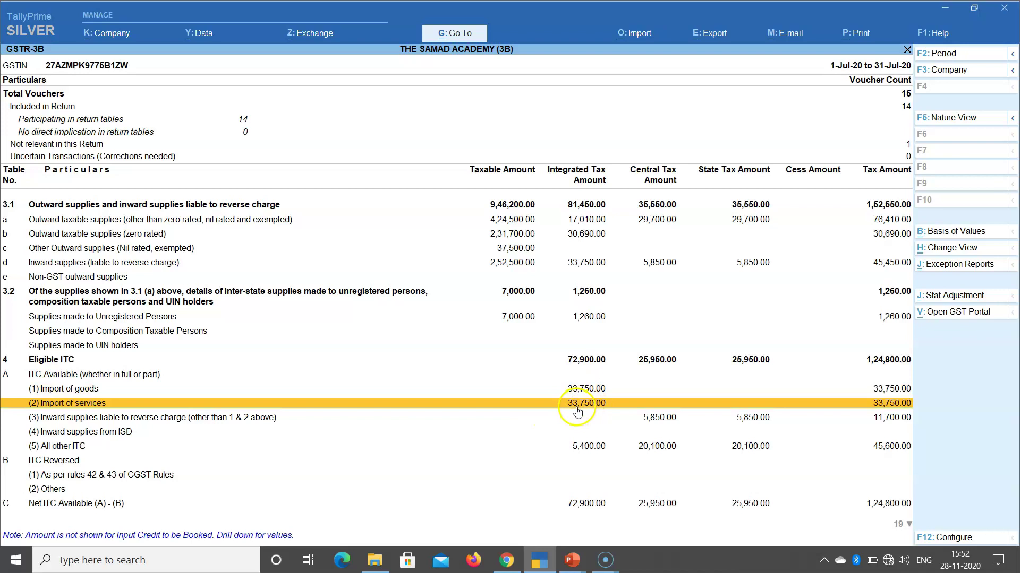
left_click(660, 419)
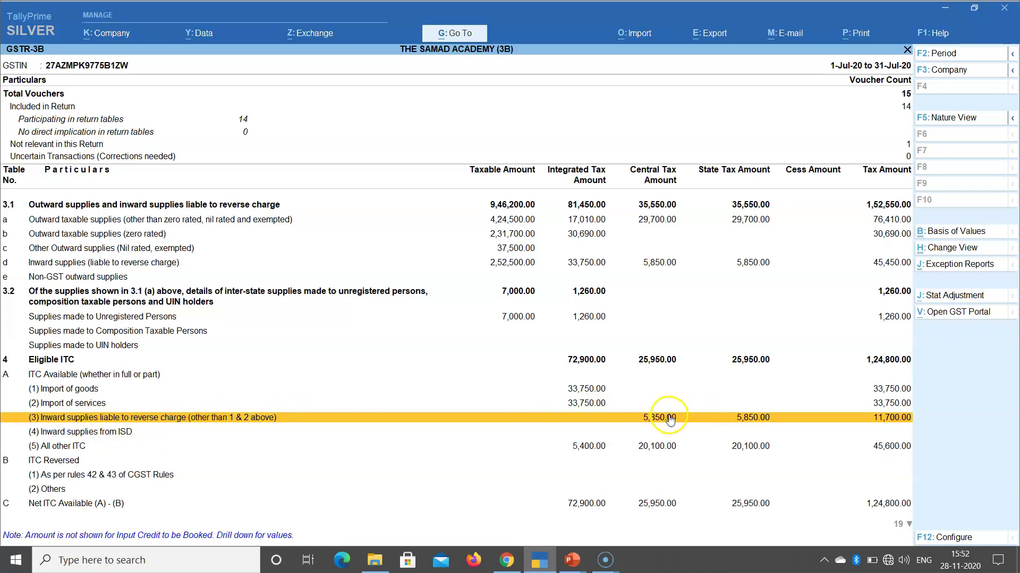
left_click(566, 434)
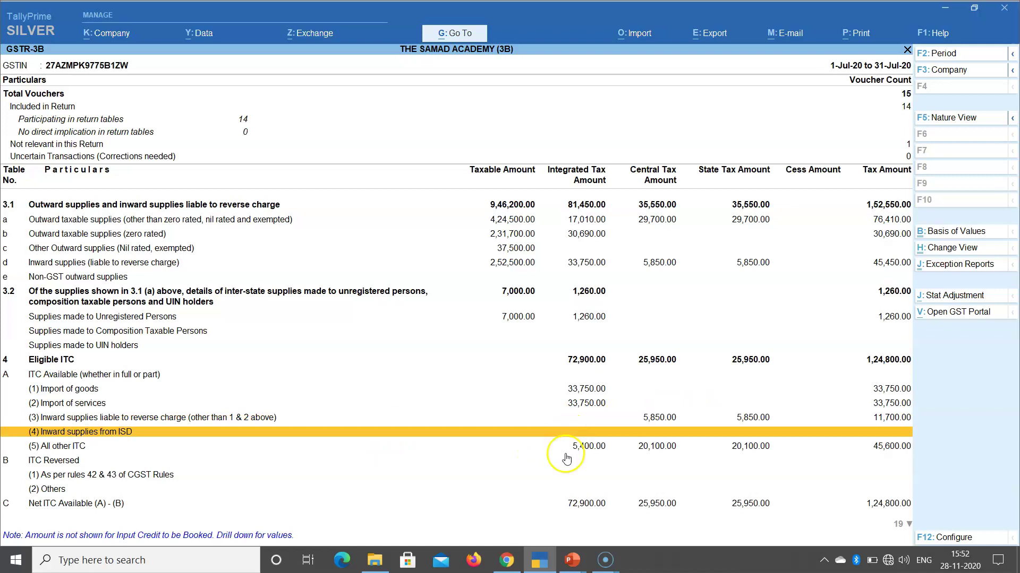
left_click(573, 453)
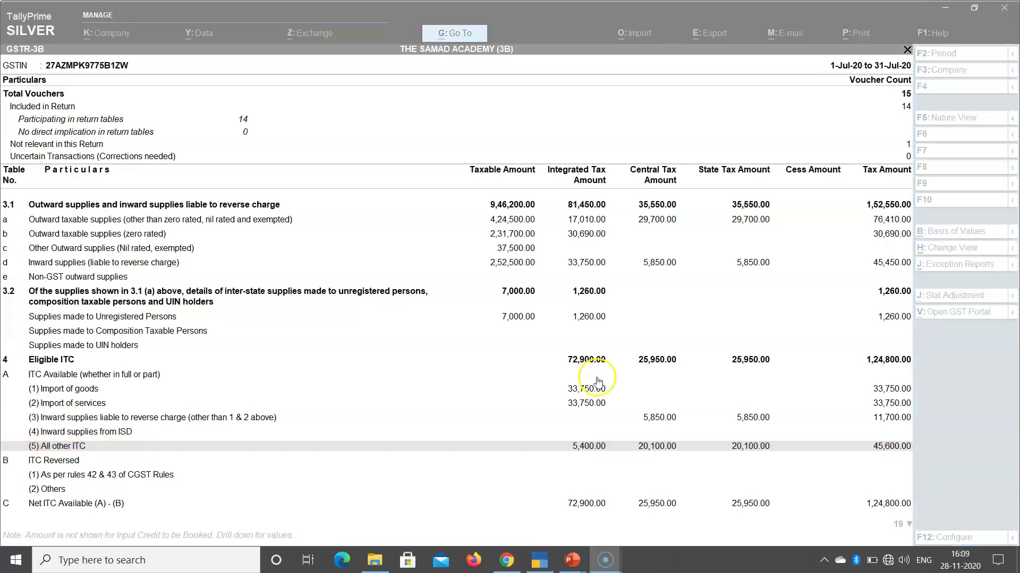
left_click(597, 380)
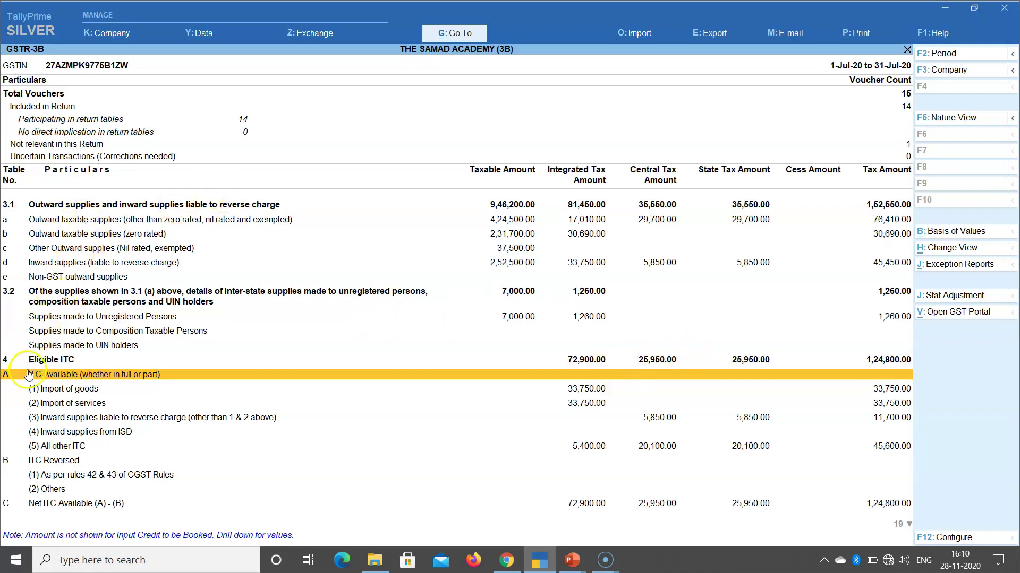
left_click(75, 509)
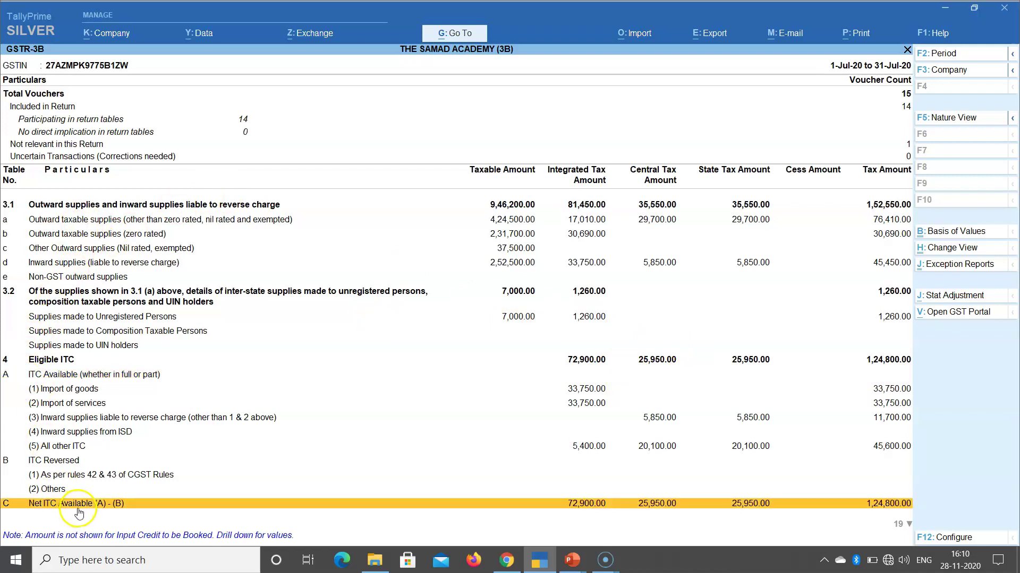
Step: Review the ineligible ITC, exempt and non-GST inward supplies, and interest and late fee sections of the return
scroll(77, 511, "down", 4)
scroll(78, 512, "down", 2)
scroll(79, 513, "up", 2)
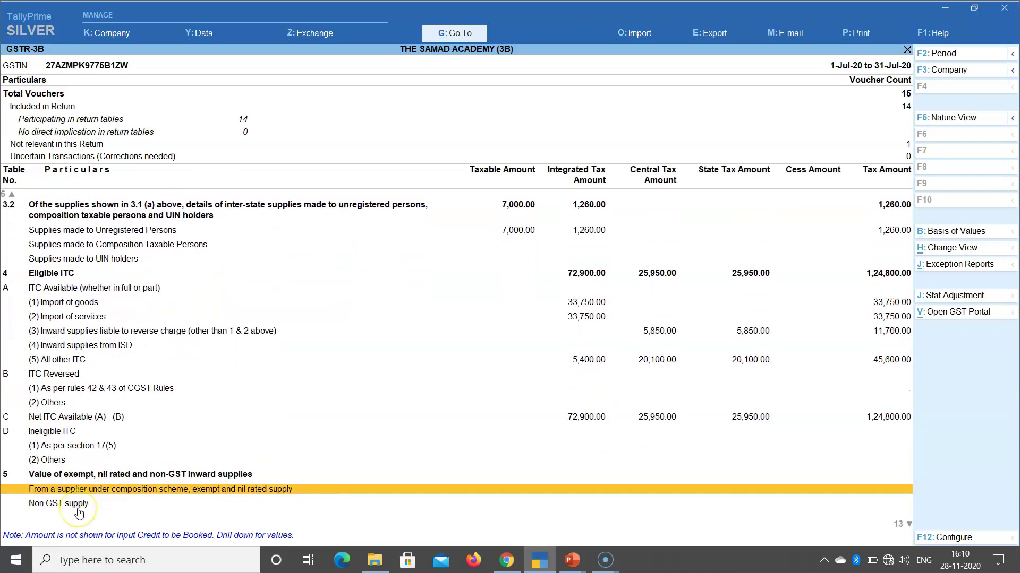
scroll(78, 513, "down", 2)
scroll(78, 513, "down", 3)
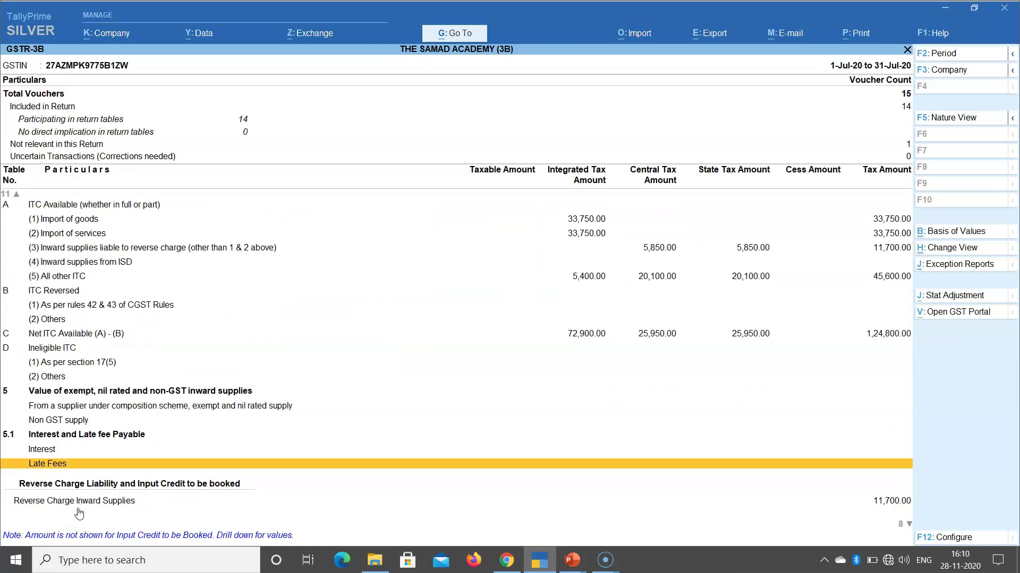
Step: Review the voucher count summary, covering included vouchers, participating vouchers, those with no direct implication, and uncertain transactions
scroll(79, 514, "up", 2)
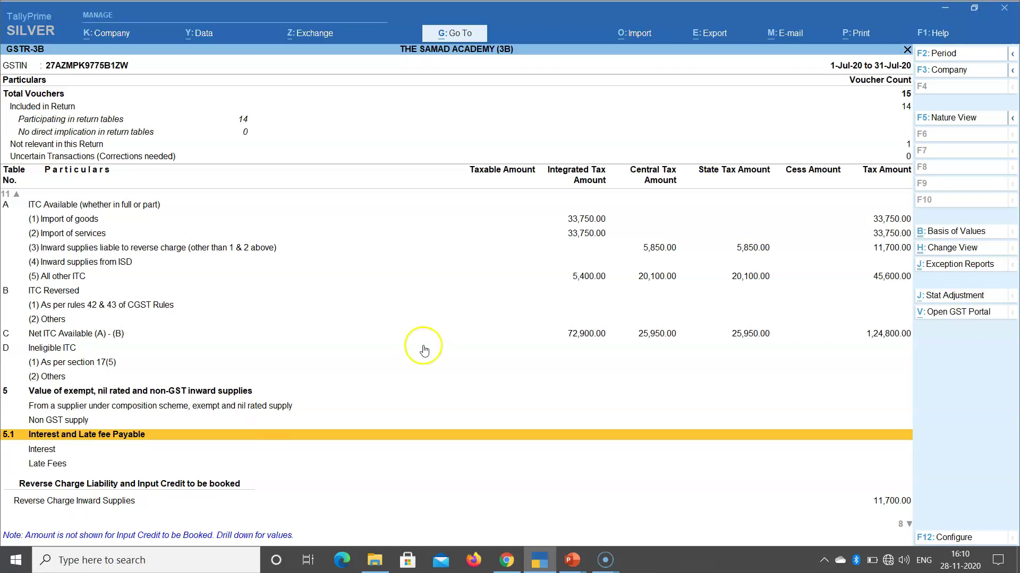
left_click(48, 106)
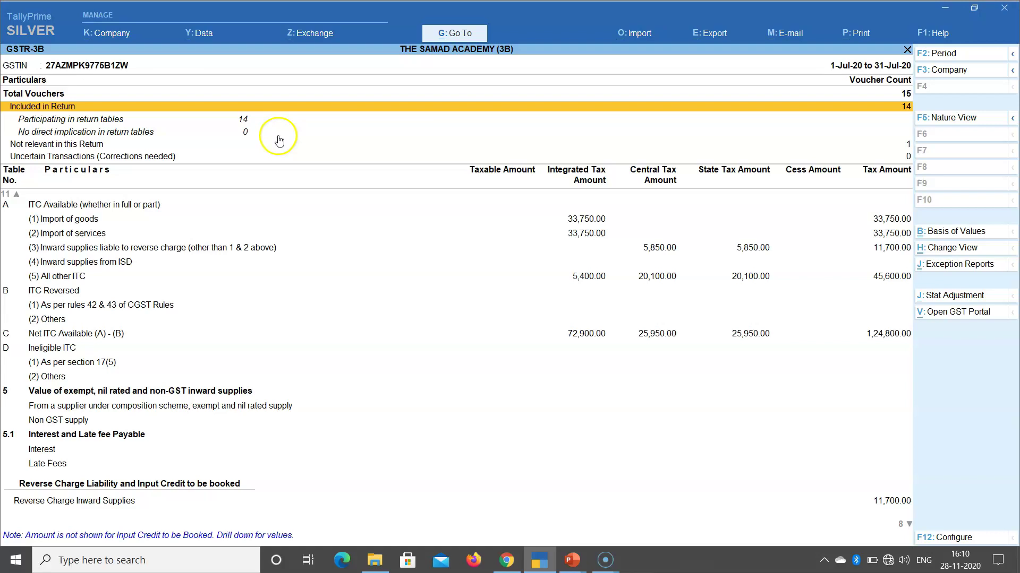
left_click(246, 122)
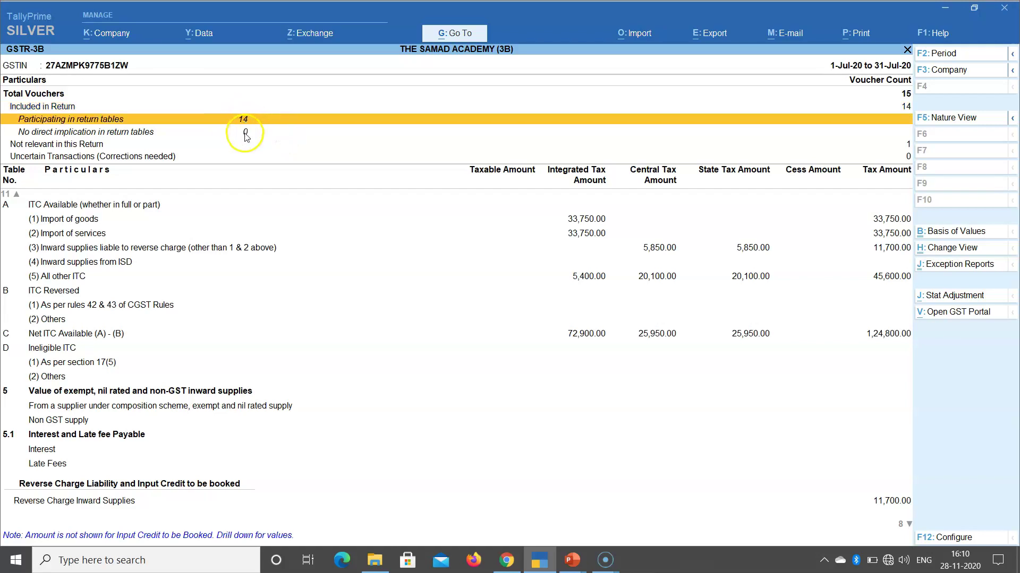
left_click(245, 136)
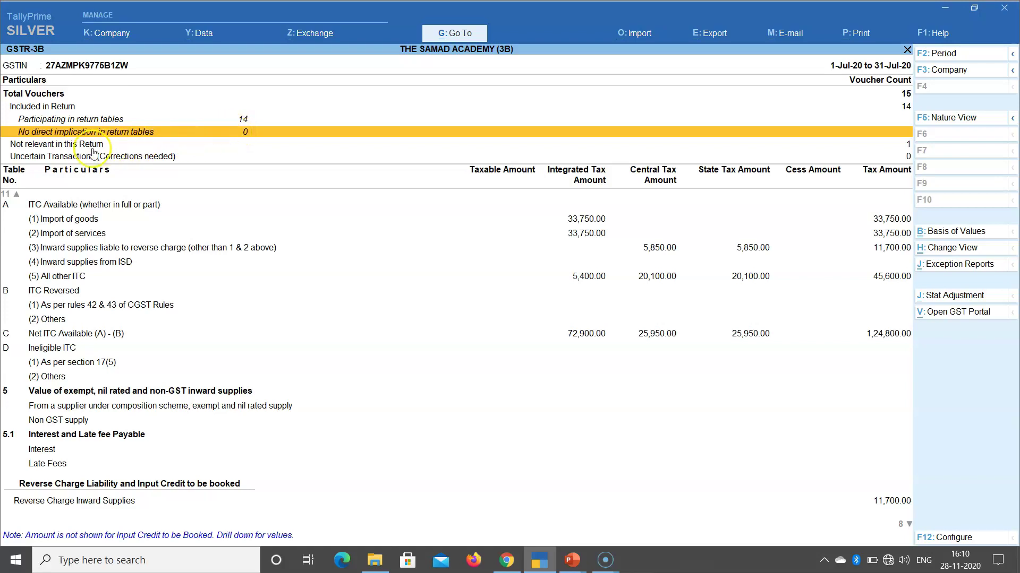
left_click(63, 157)
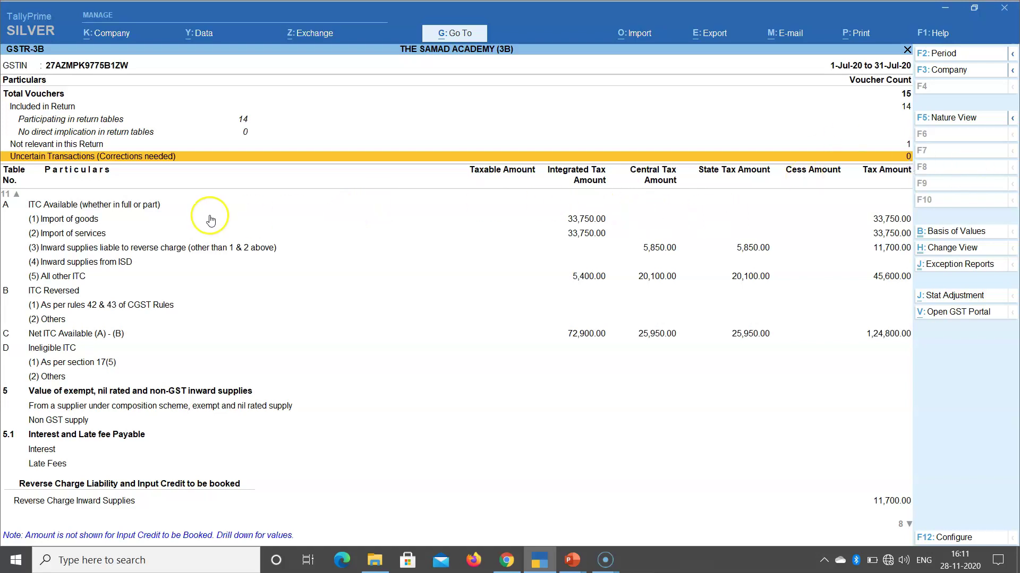
Step: Drill down from row 3.1(d), inward supplies liable to reverse charge, to its voucher register
left_click(641, 249)
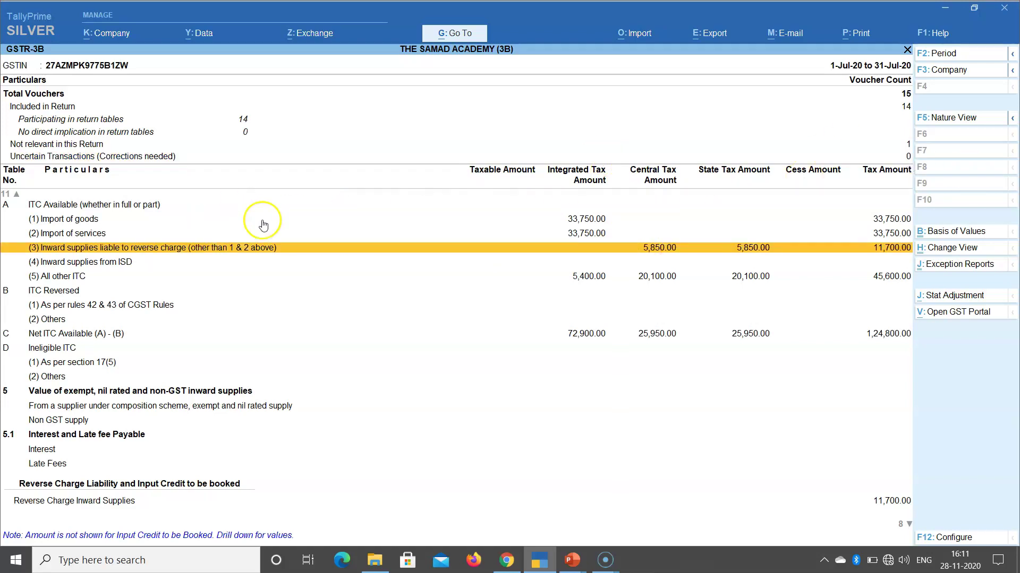
left_click(135, 207)
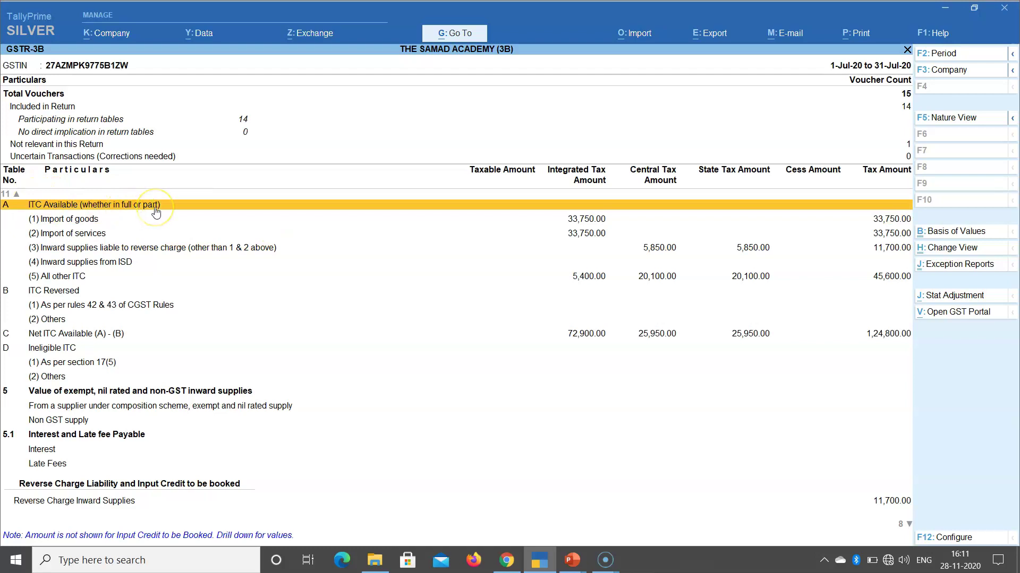
key("Up")
key("Up")
key("Up")
key("Up")
key("Page_Up")
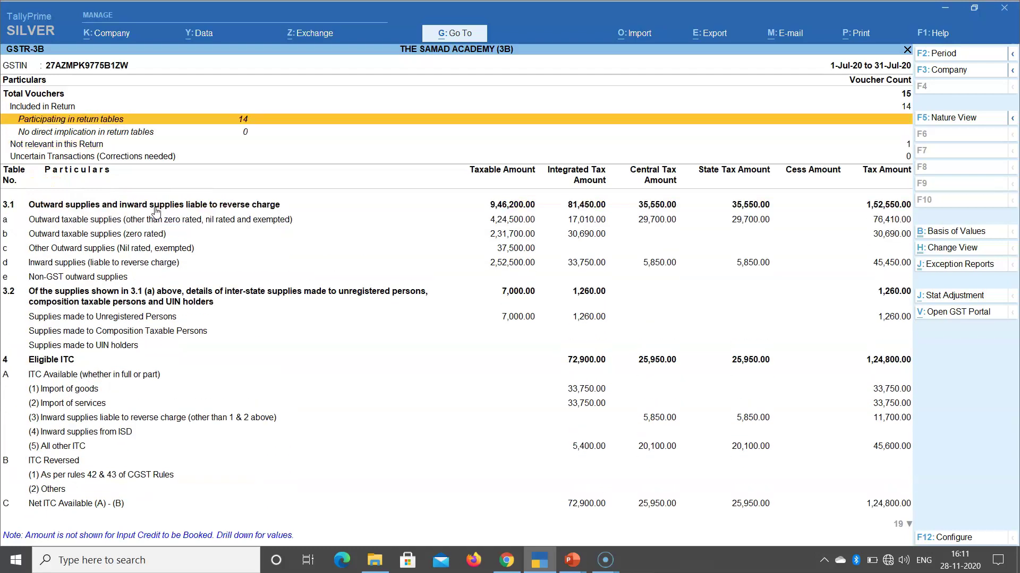
key("Down")
key("Down")
key("Down")
key("Down")
key("Down")
key("Down")
key("Down")
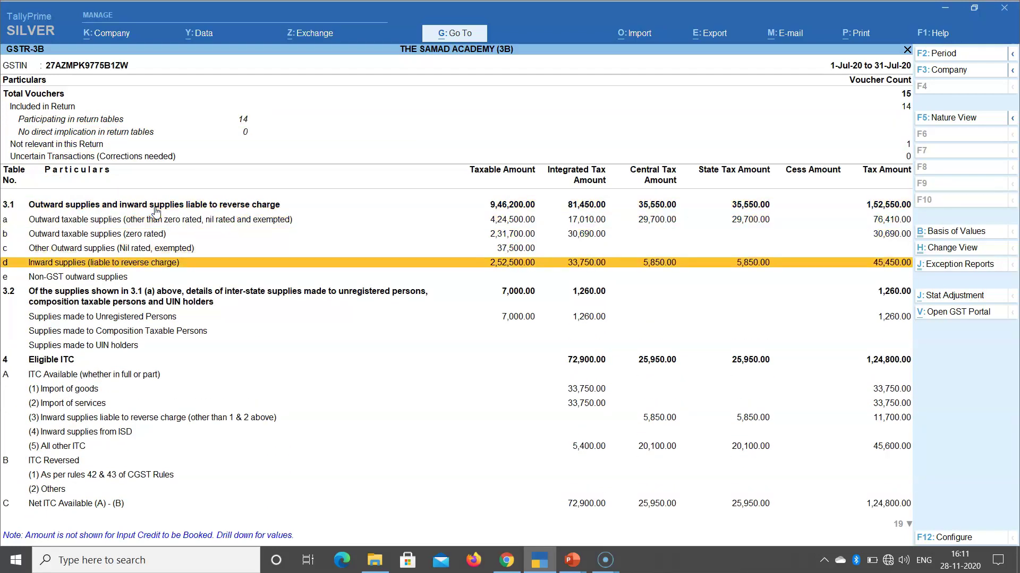
key("Return")
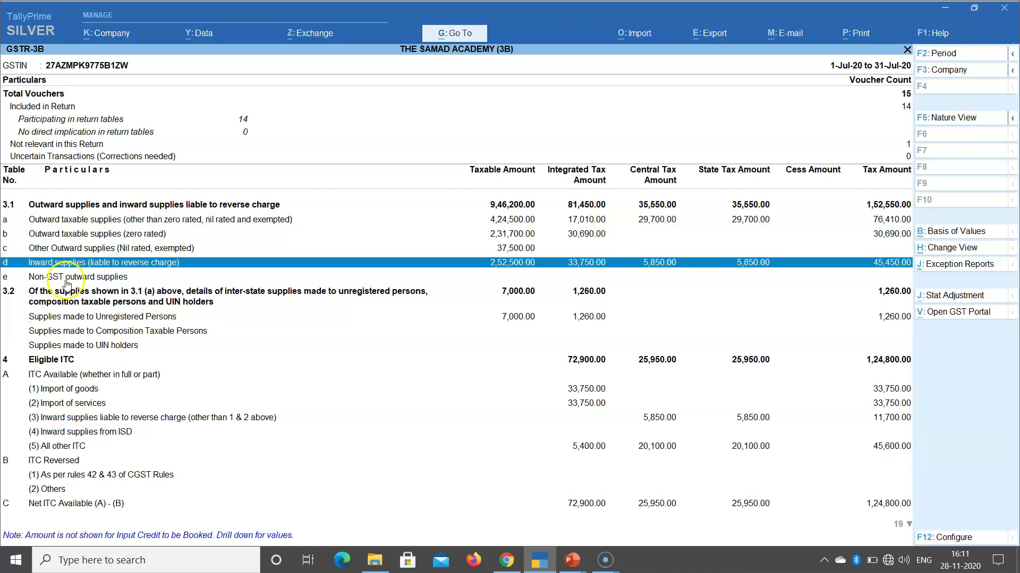
left_click(568, 266)
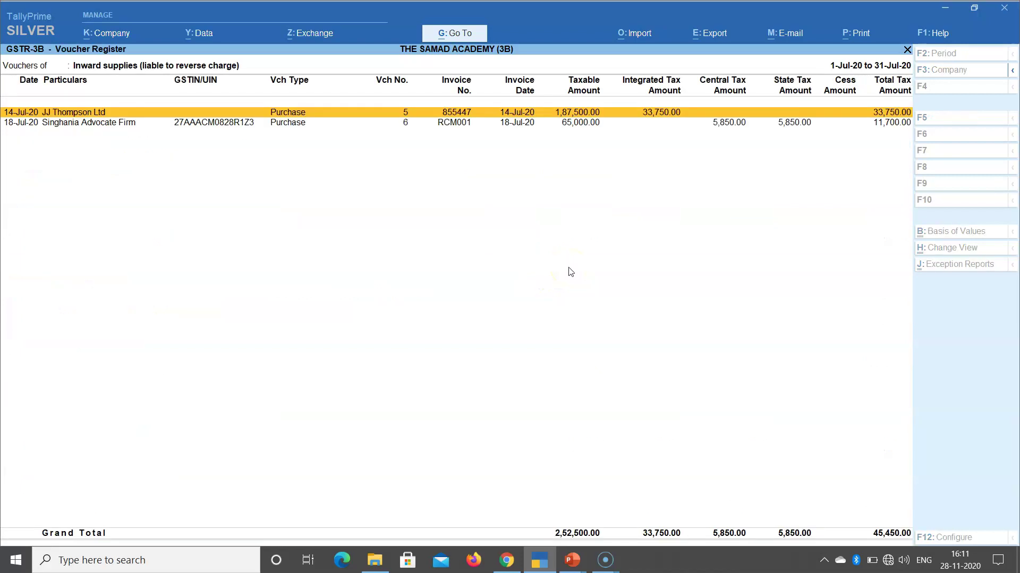
Step: Compare the JJ Thompson Ltd and Singhania Advocate Firm purchase vouchers in the reverse charge register
key("Down")
key("Up")
key("Down")
key("Up")
key("Down")
key("Up")
key("Down")
key("Up")
key("Down")
key("Up")
key("Down")
key("Up")
key("Down")
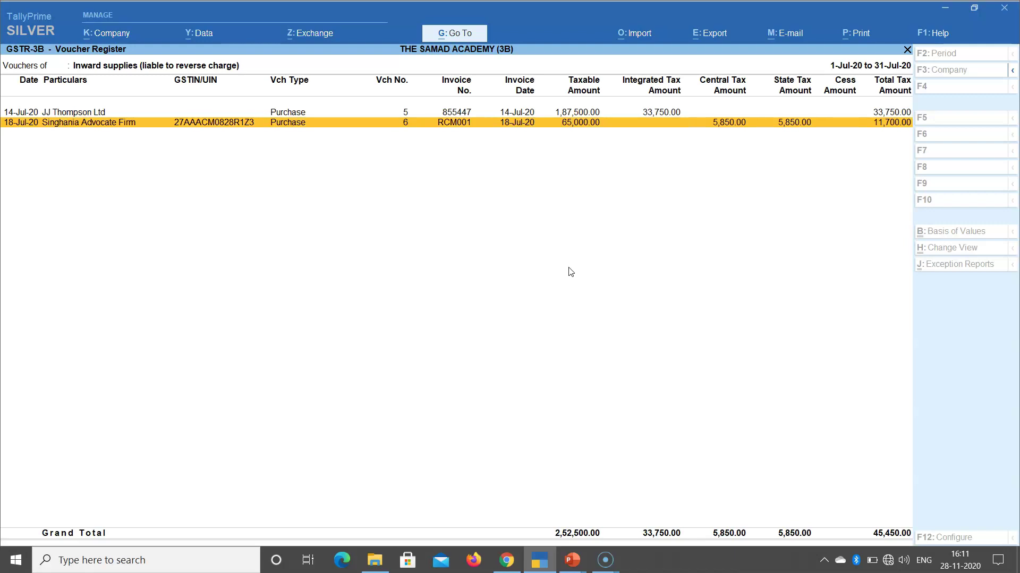
key("Up")
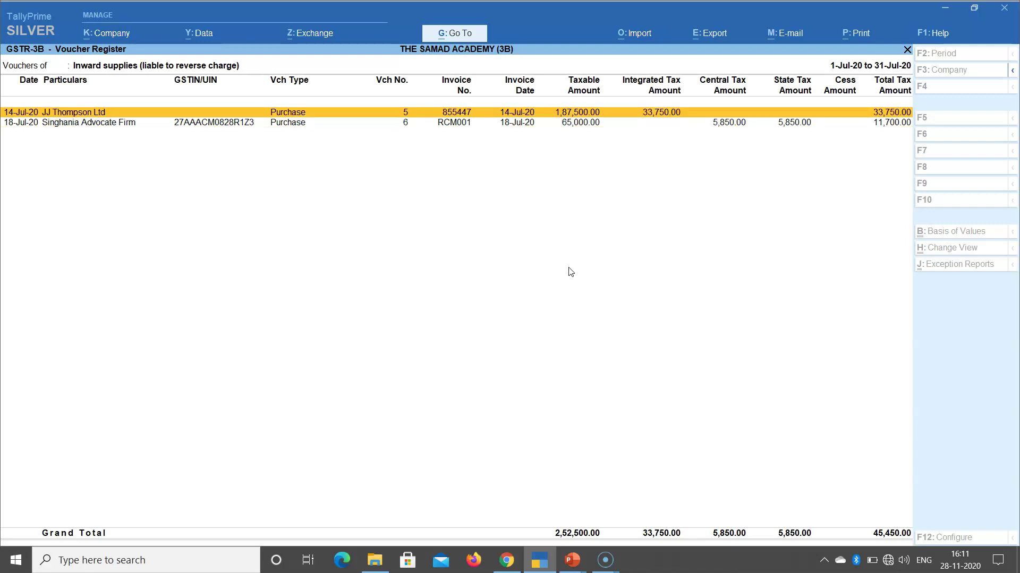
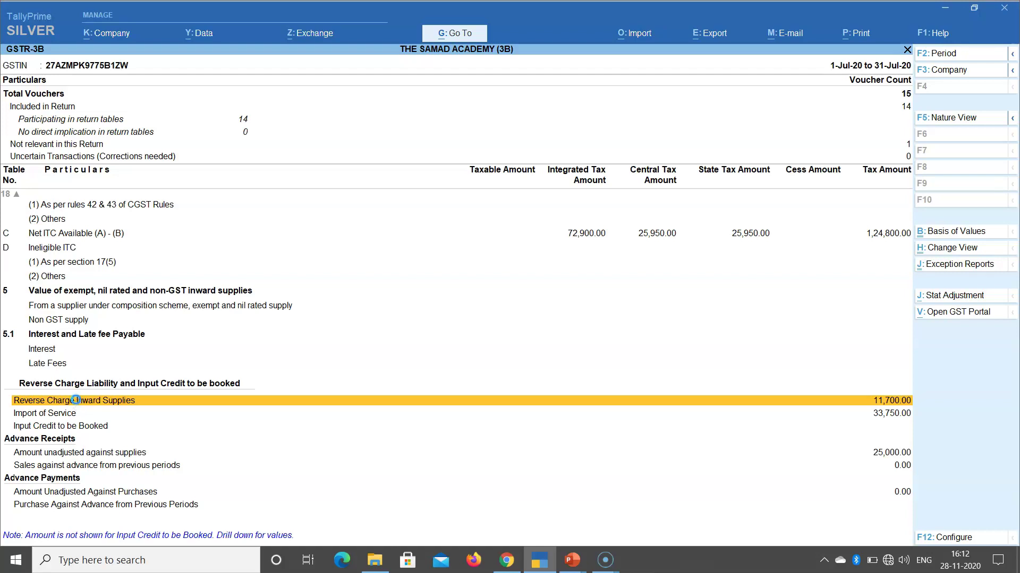
Step: Open the Reverse Charge Inward Supplies details and examine the central and state tax lines in the tax liability summary
left_click(77, 402)
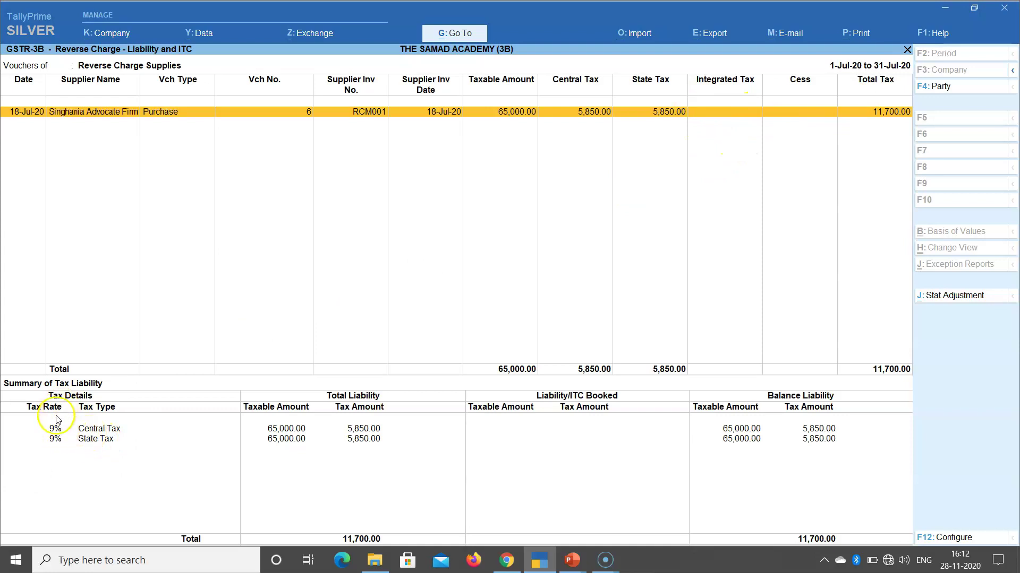
left_click(89, 429)
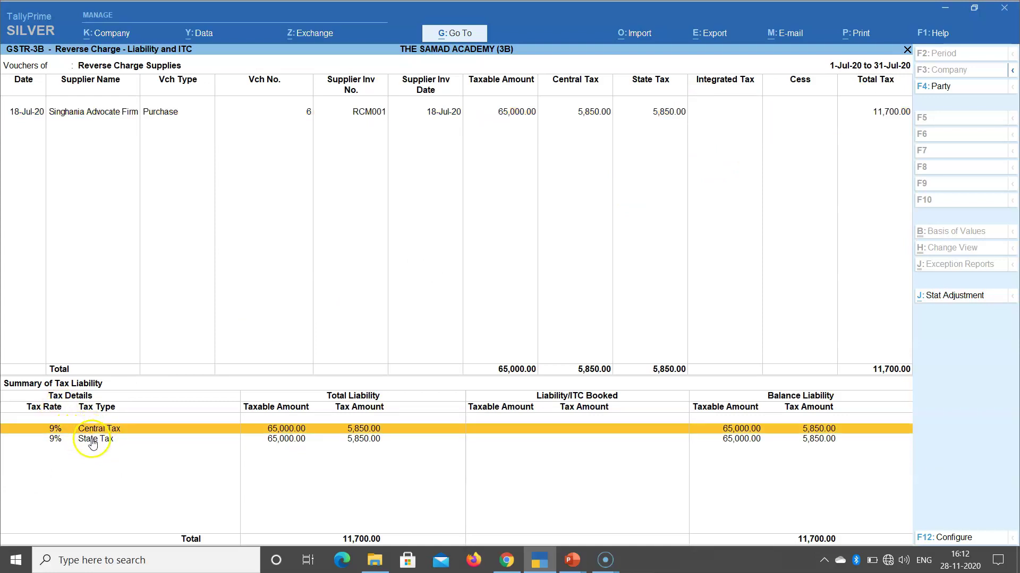
left_click(91, 439)
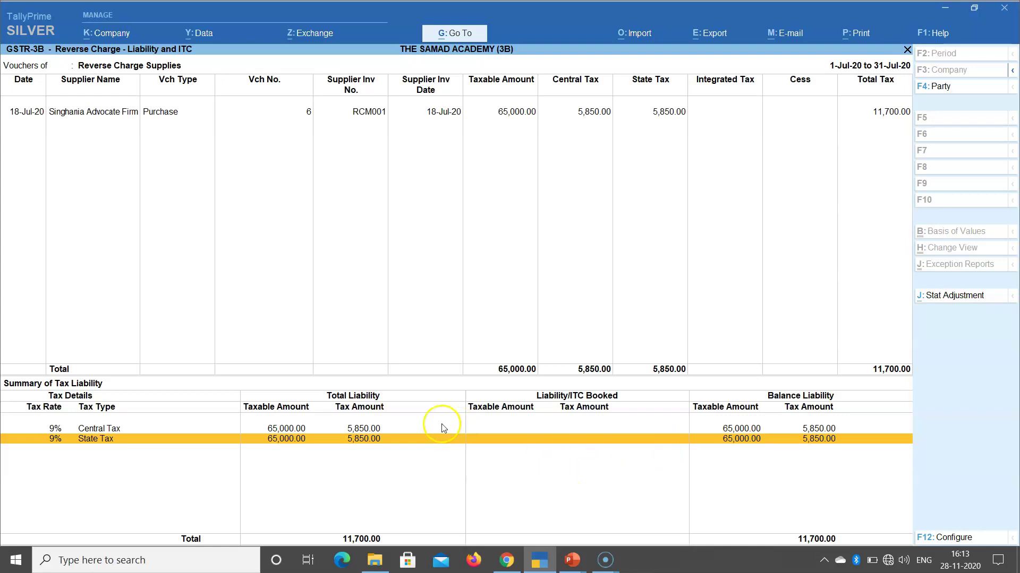
left_click(365, 430)
left_click(362, 435)
left_click(361, 431)
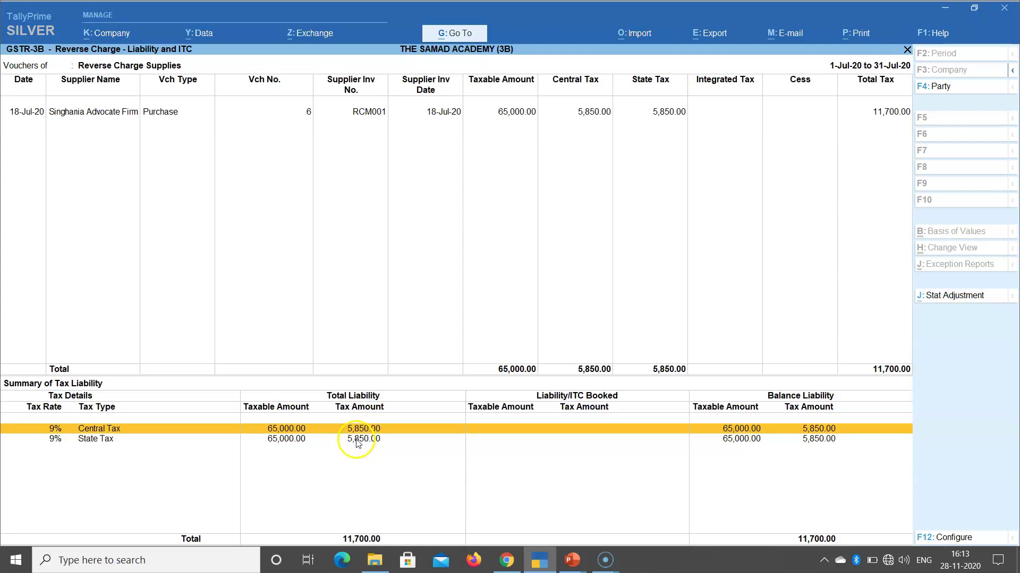
left_click(358, 441)
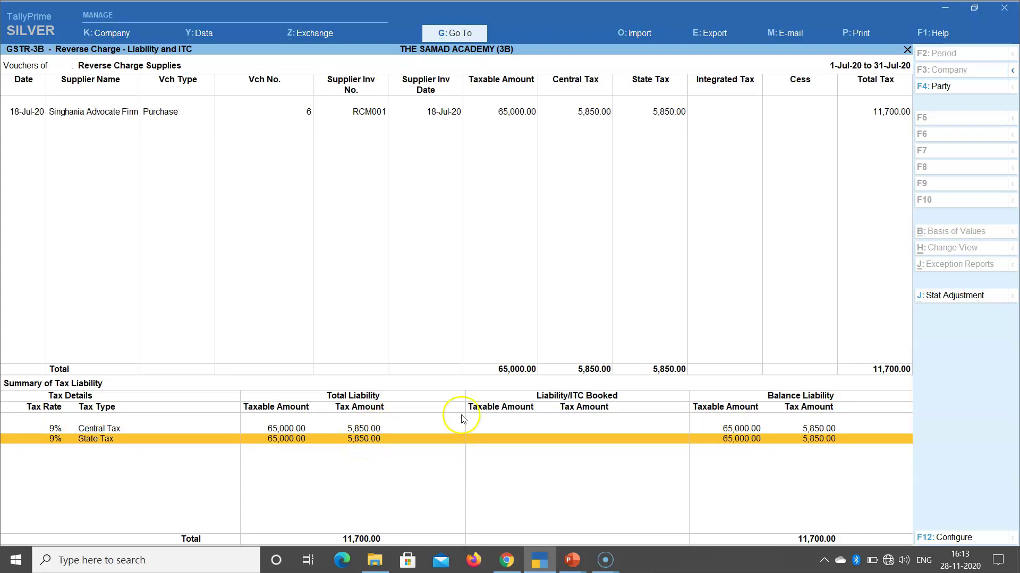
Step: Start a GST stat adjustment for purchase under reverse charge, with the nature Increase of Tax Liability & Input Tax Credit
left_click(940, 298)
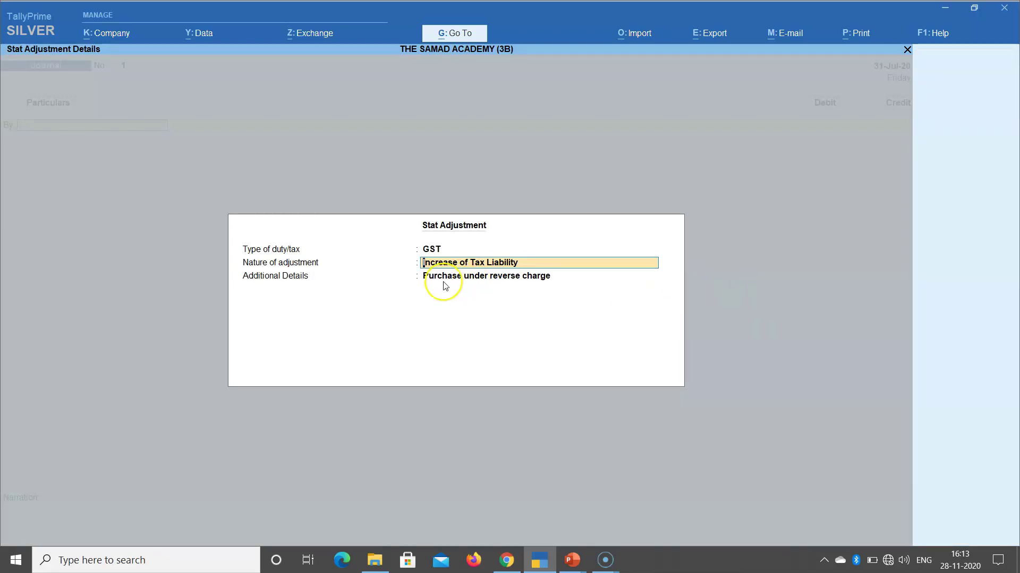
key("BackSpace")
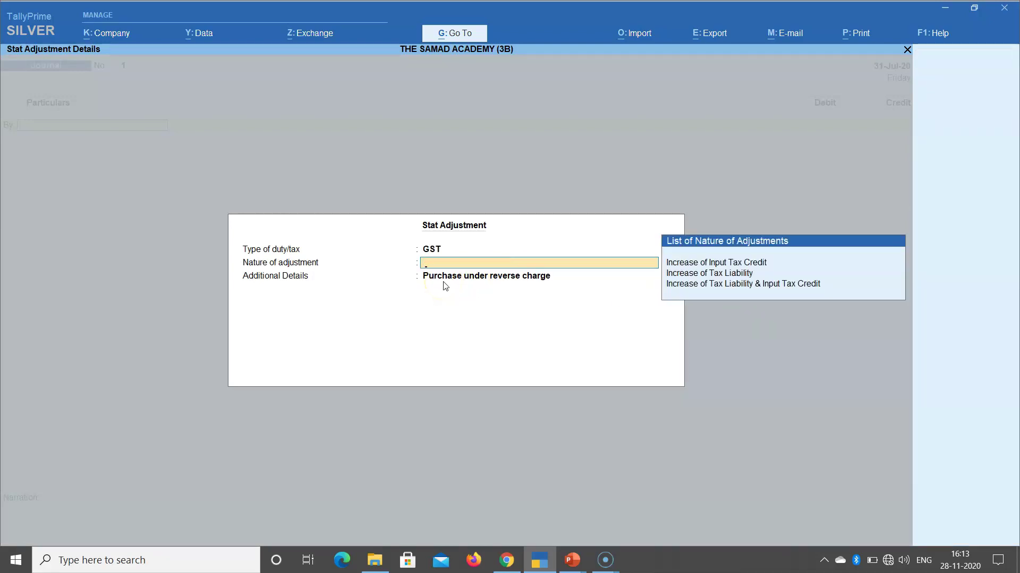
key("Down")
key("Down")
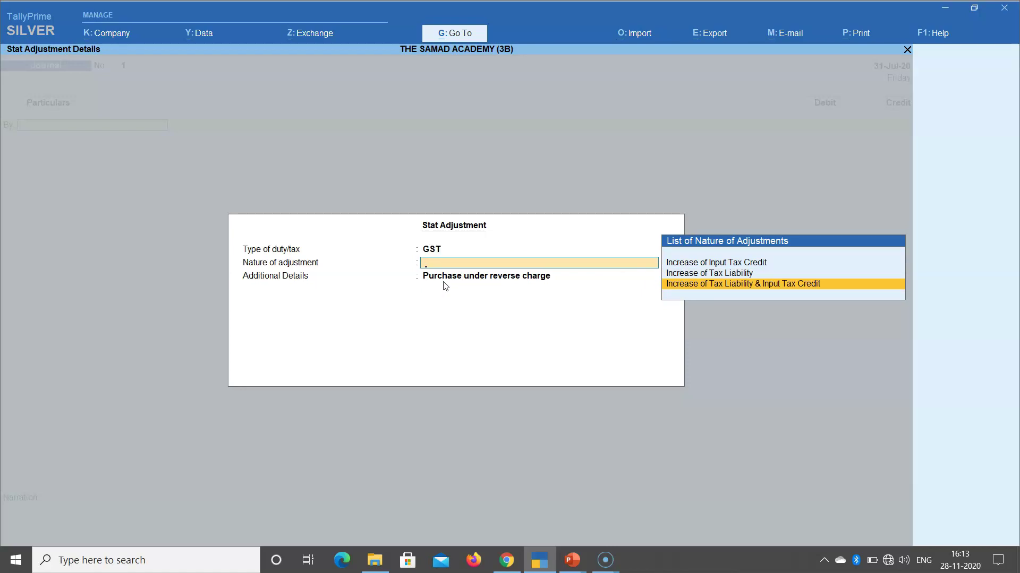
key("Return")
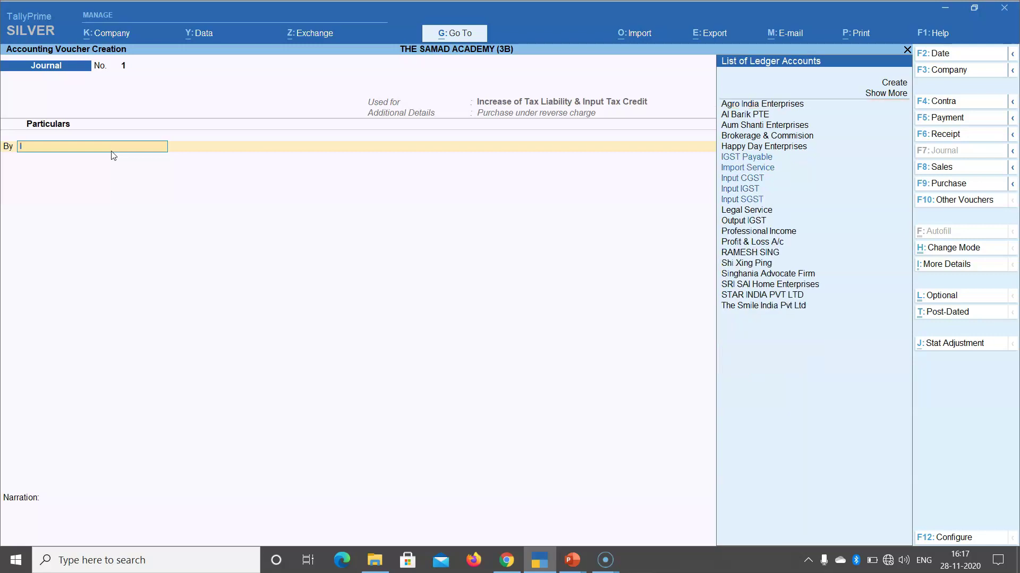
Step: Debit Input CGST with 5,850 in the journal, at a 9% rate on a taxable value of 65,000
type("Inpu")
key("Return")
type("9")
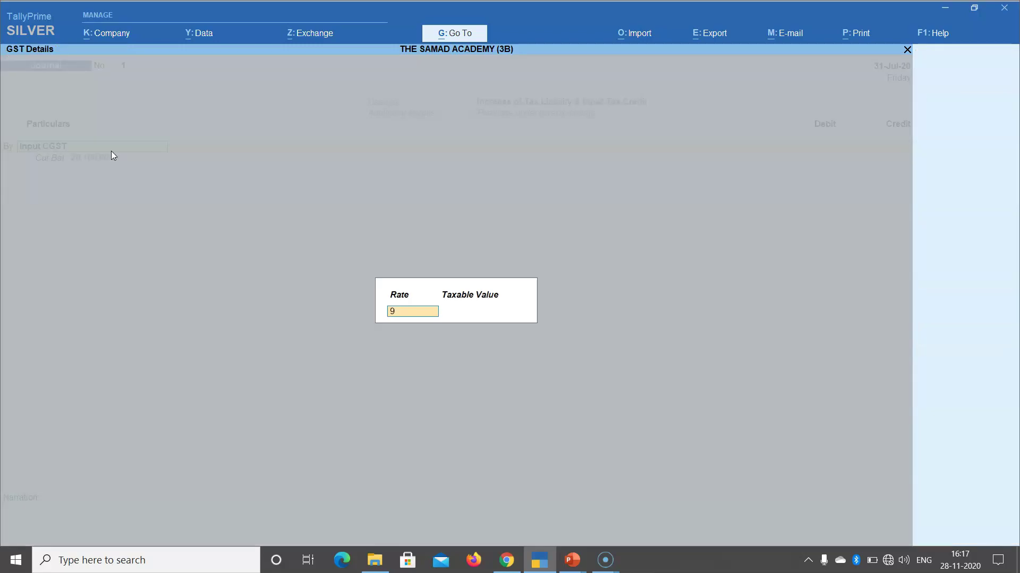
key("Return")
type("6500")
key("Return")
type("5850")
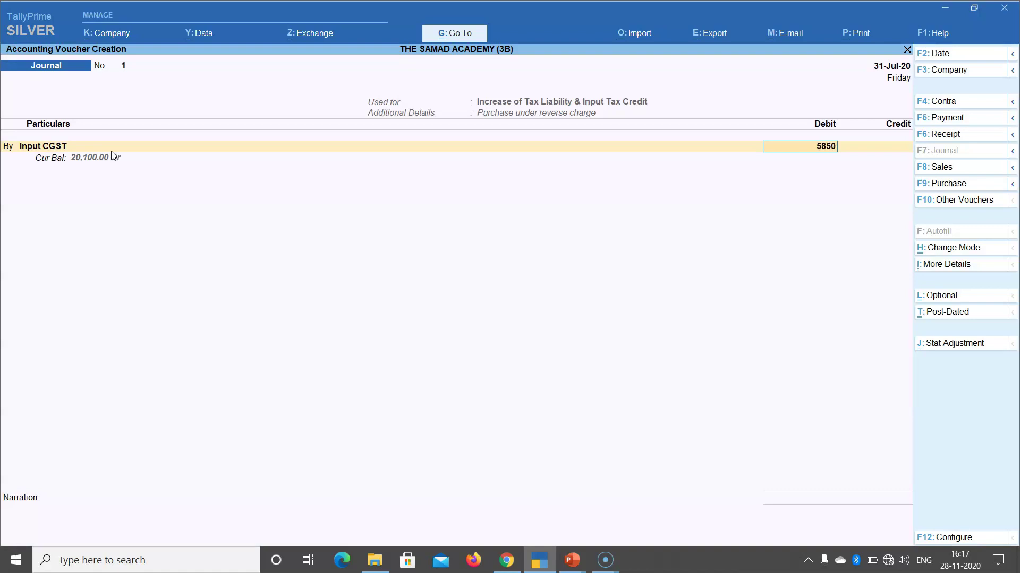
key("Return")
Step: Add a second debit line for Input SGST with 5,850
key("b")
key("Return")
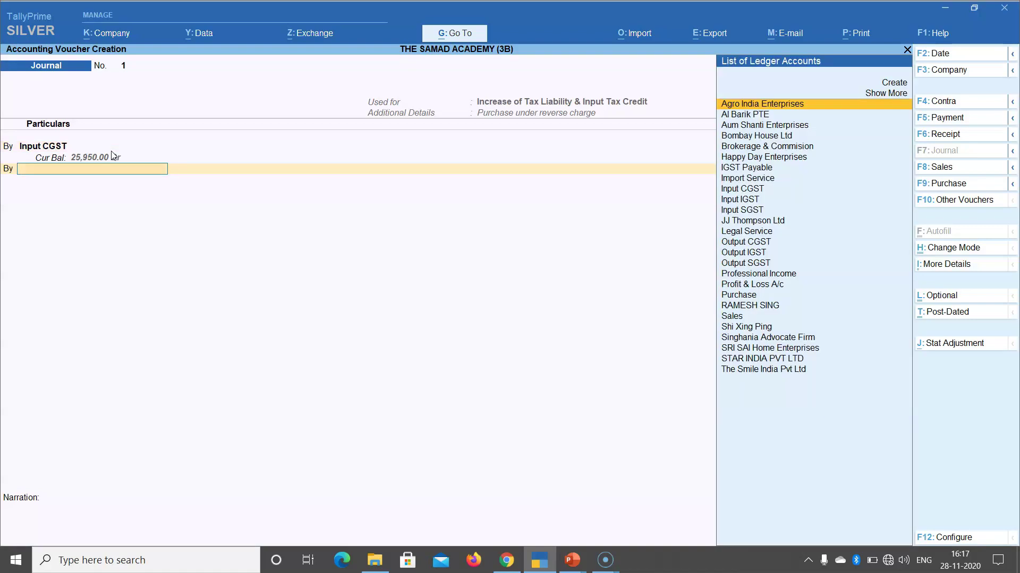
type("Inpu")
key("Down")
key("Down")
key("Return")
key("Return")
key("Return")
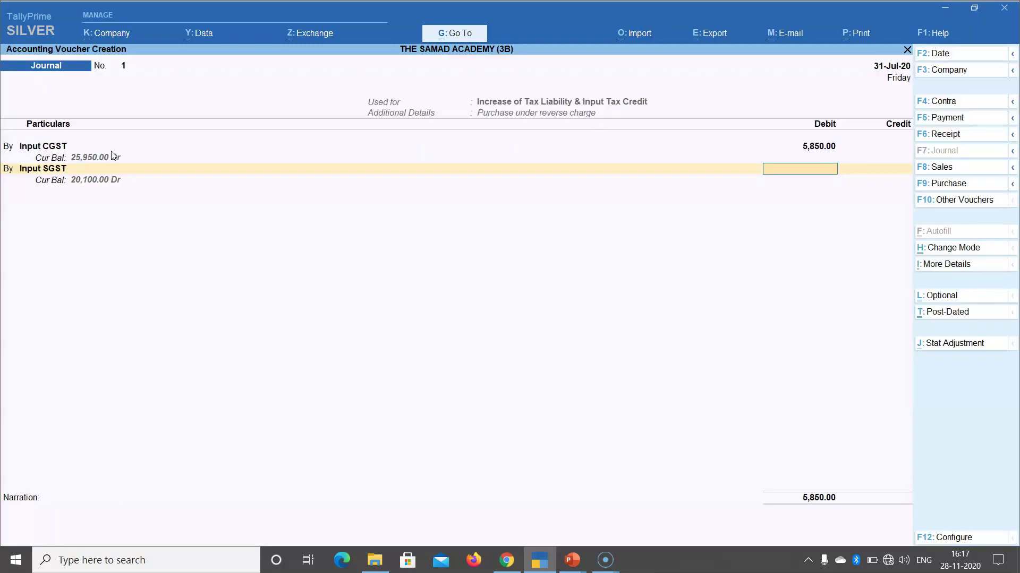
type("5850")
key("Return")
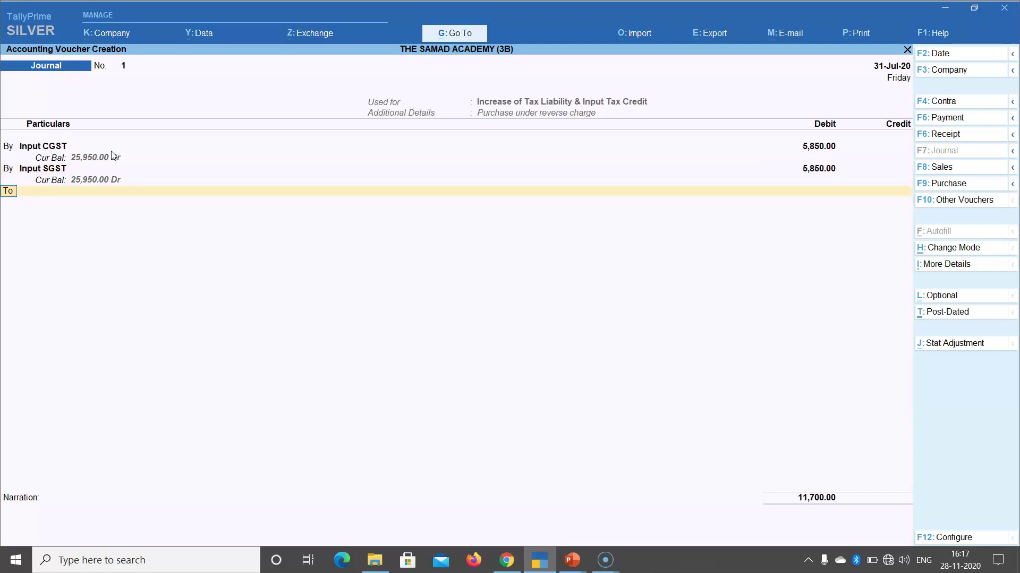
Step: Look through the Output CGST, IGST and SGST ledgers for the journal's credit line
key("Return")
type("Out")
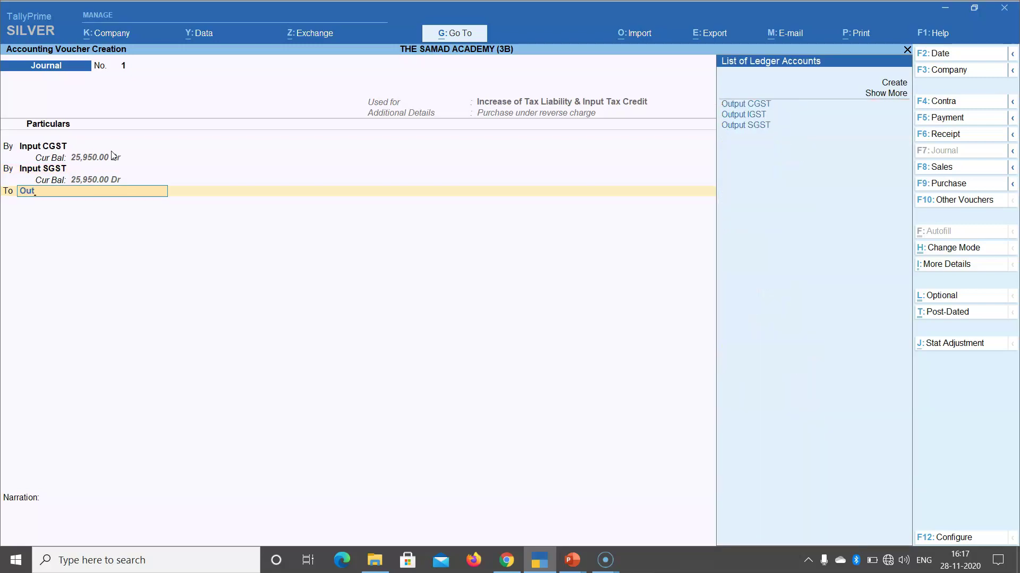
key("Down")
key("Up")
key("Down")
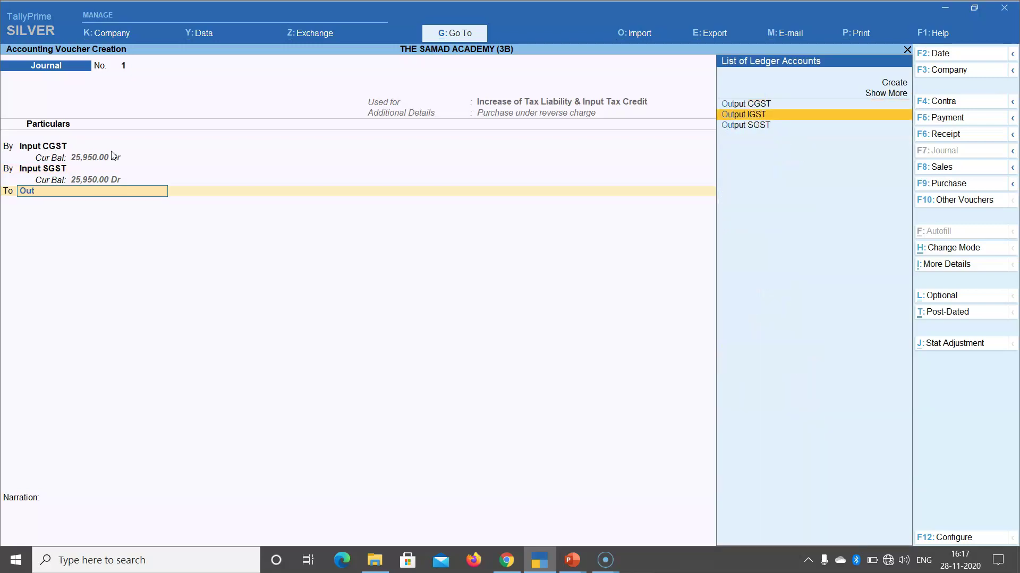
key("Down")
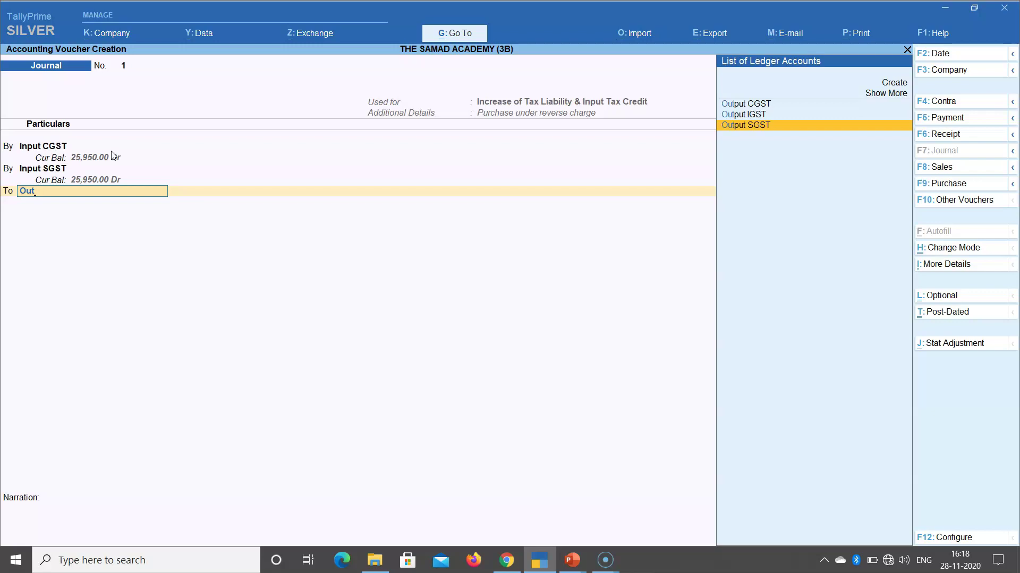
Step: Create a ledger named Output CGST RCM under Duties & Taxes for the credit line
key("alt+c")
type("Output C")
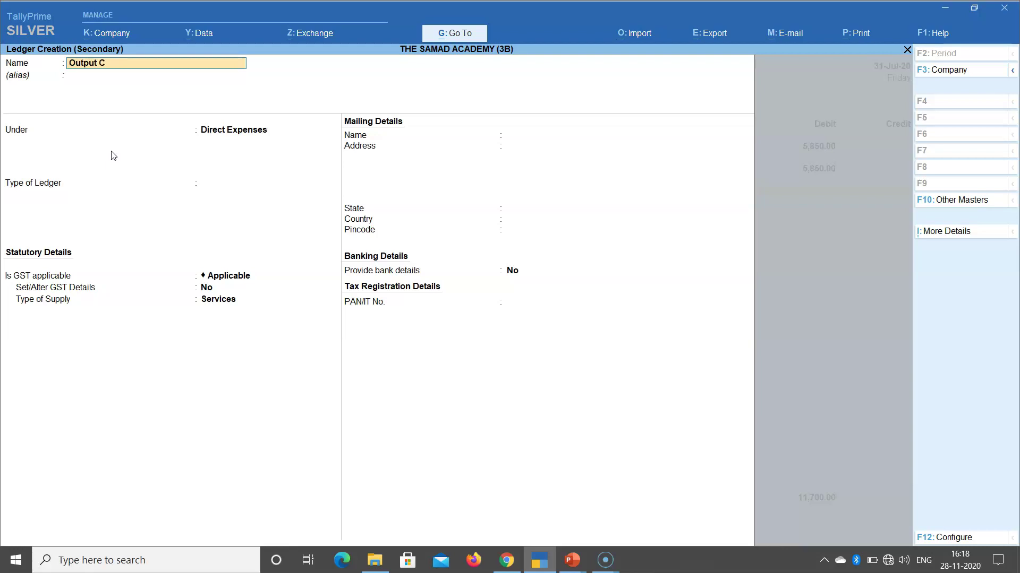
type("GST RCM")
key("Return")
type("du")
key("Return")
key("Up")
key("Return")
key("Down")
key("Down")
key("Up")
key("Up")
key("Return")
key("Return")
key("Return")
key("Return")
key("Return")
Step: Credit Output CGST RCM with 5,850, at 9% on a taxable value of 65,000
key("Return")
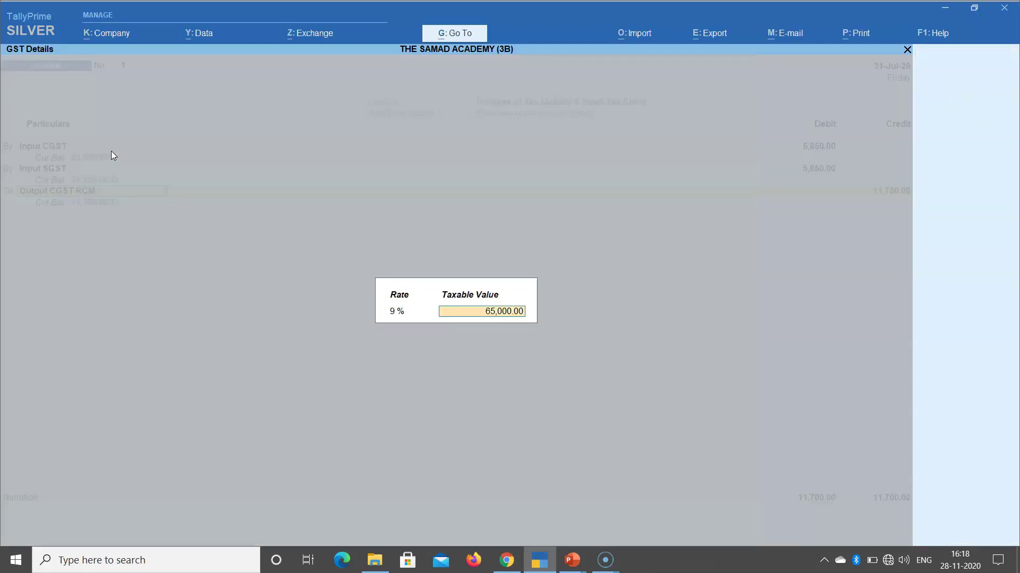
key("Return")
key("BackSpace")
type("5850")
key("Return")
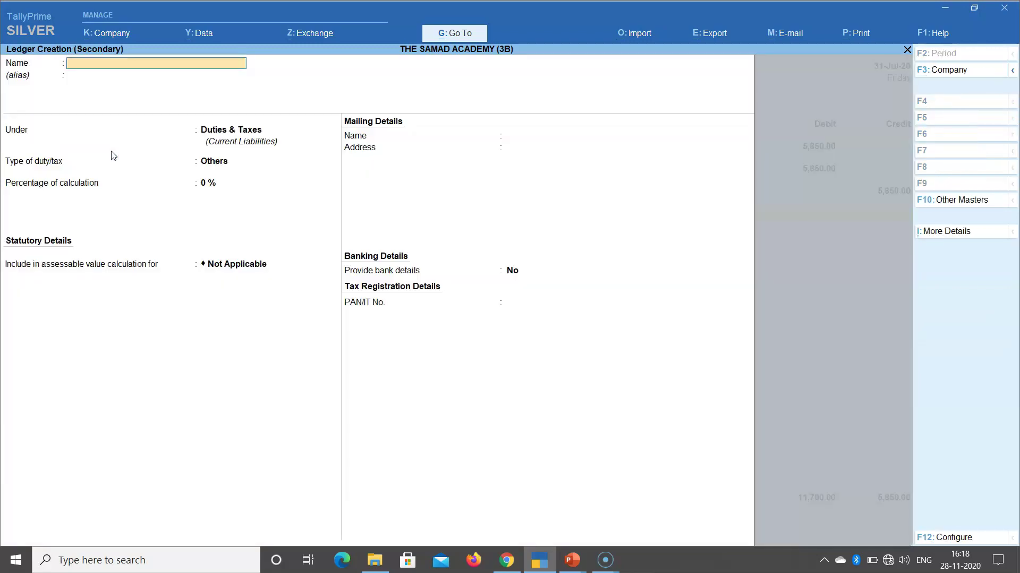
Step: Create a ledger named Output SGST RCM under Duties & Taxes, with GST as the duty type and State Tax as the tax type
type("Output SGST RCM")
key("Return")
key("Return")
key("Return")
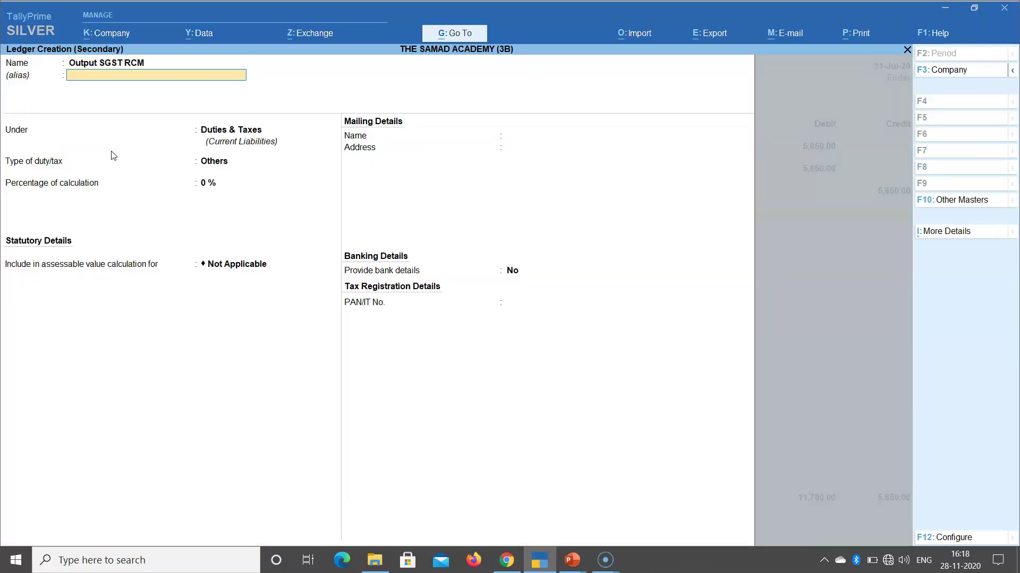
key("Up")
key("Return")
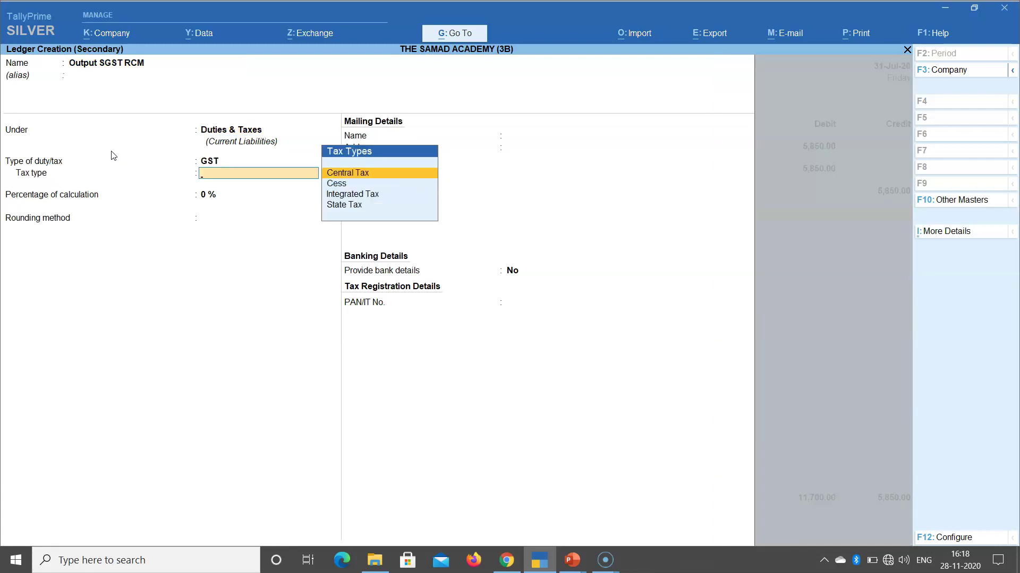
key("Down")
key("Down")
key("Down")
key("Return")
key("Return")
key("Return")
key("Return")
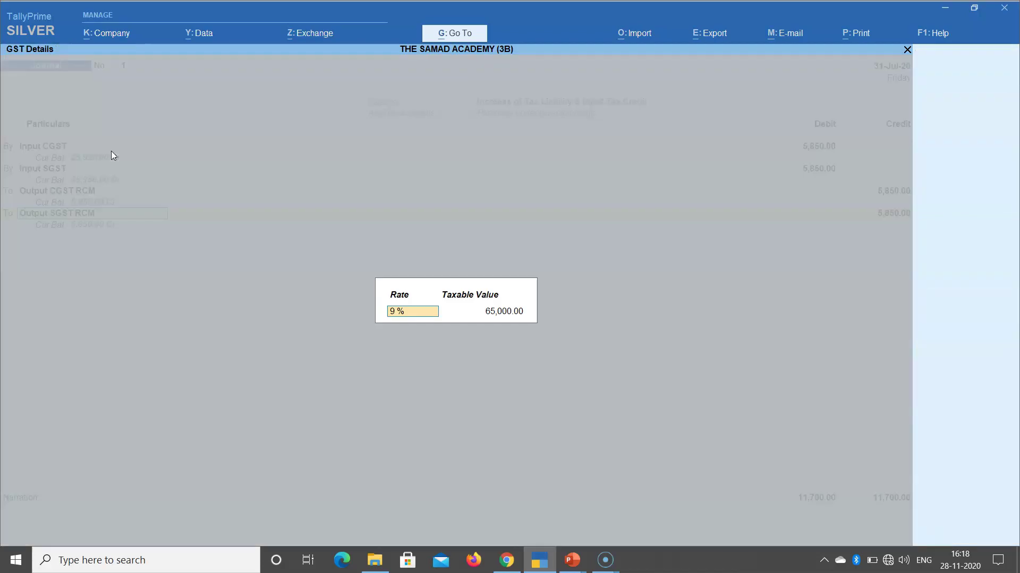
Step: Credit Output SGST RCM with 5,850, at 9% on a taxable value of 65,000
key("Return")
key("Return")
key("Return")
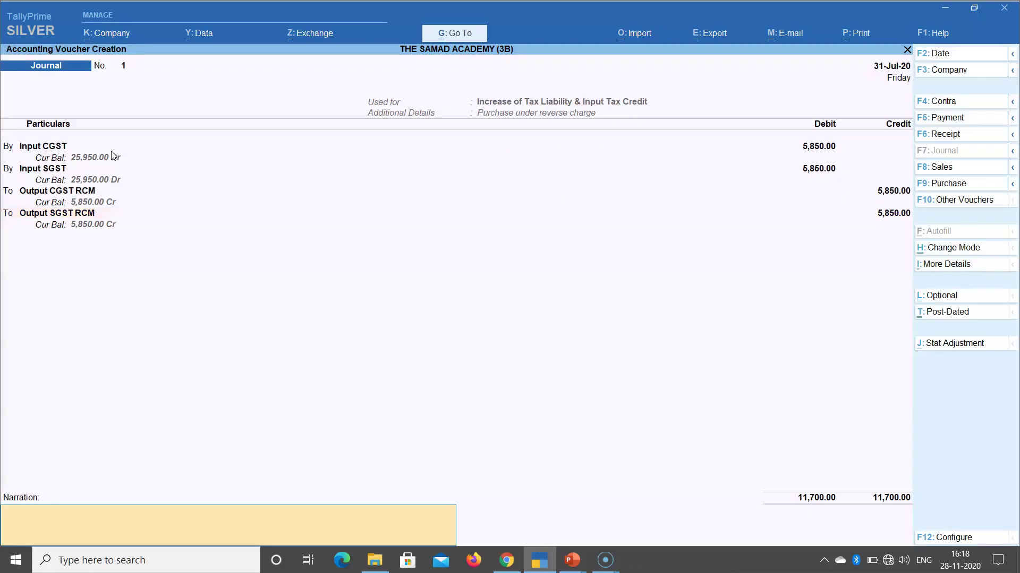
Step: Add the narration "Being RCM libality and ITC booked for the month of July 2020" and save the journal
type("Being RCM libality and ITC")
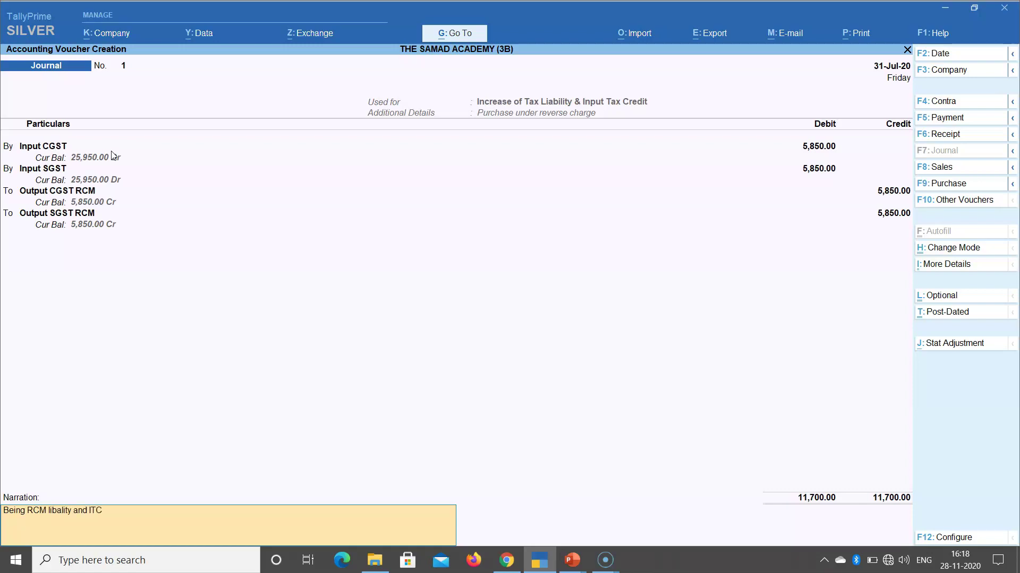
type(" booked for the month of July 2020")
key("Return")
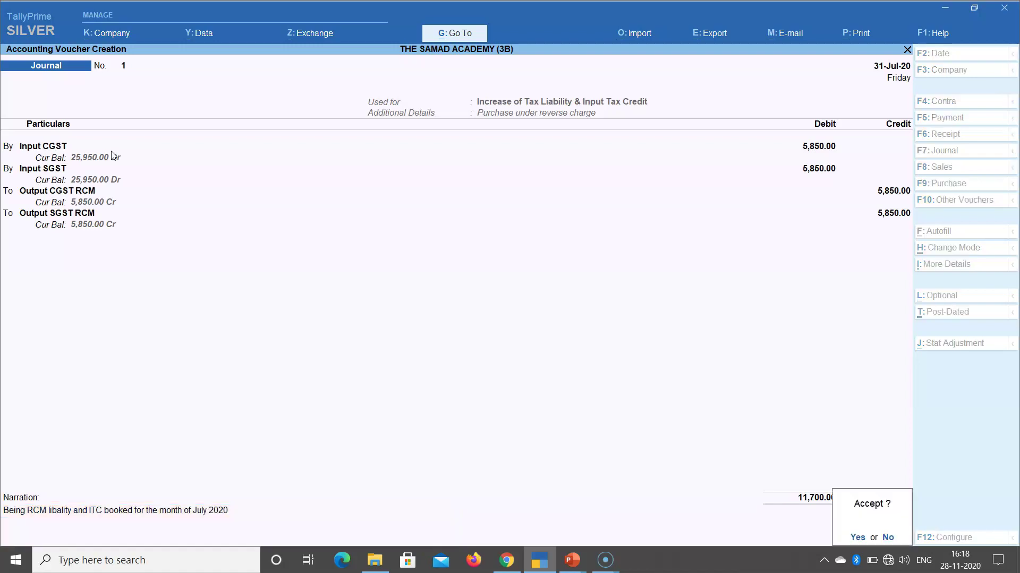
key("Return")
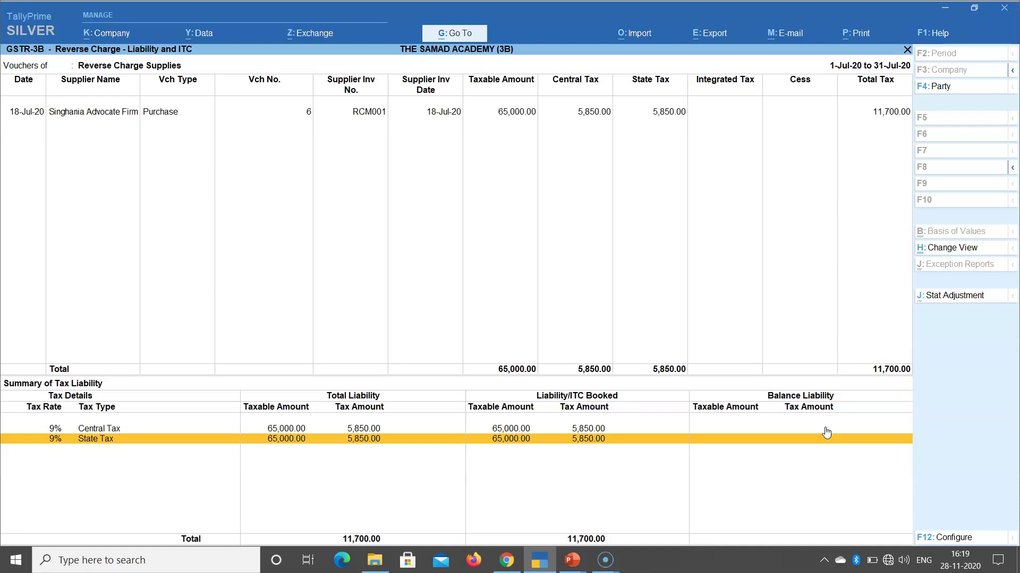
Step: Return to the GSTR-3B report and check the Reverse Charge Inward Supplies amount still needing booking
key("Escape")
key("Down")
key("Down")
key("Down")
key("Down")
key("Down")
key("Down")
key("Down")
key("Down")
key("Down")
key("Down")
key("Down")
key("Down")
key("Down")
key("Down")
key("Down")
key("Down")
key("Down")
key("Down")
key("Down")
key("Down")
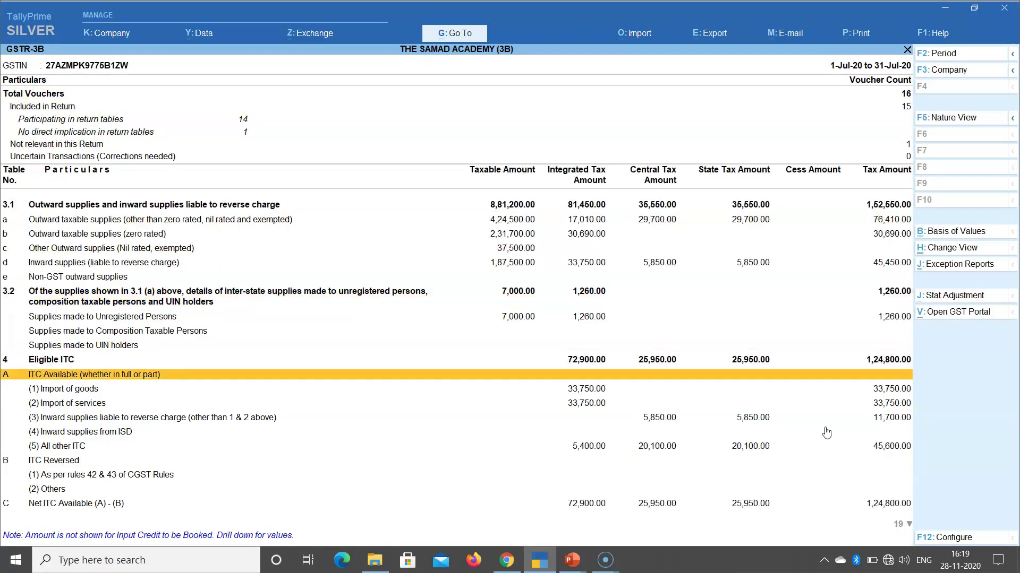
key("Up")
key("Up")
key("Up")
key("Up")
key("Up")
key("Up")
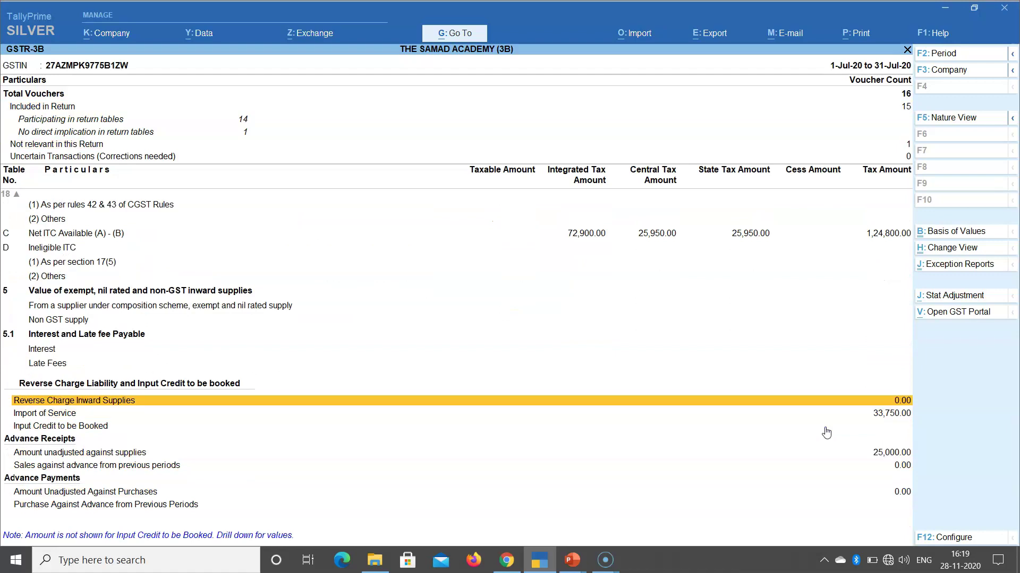
left_click(896, 404)
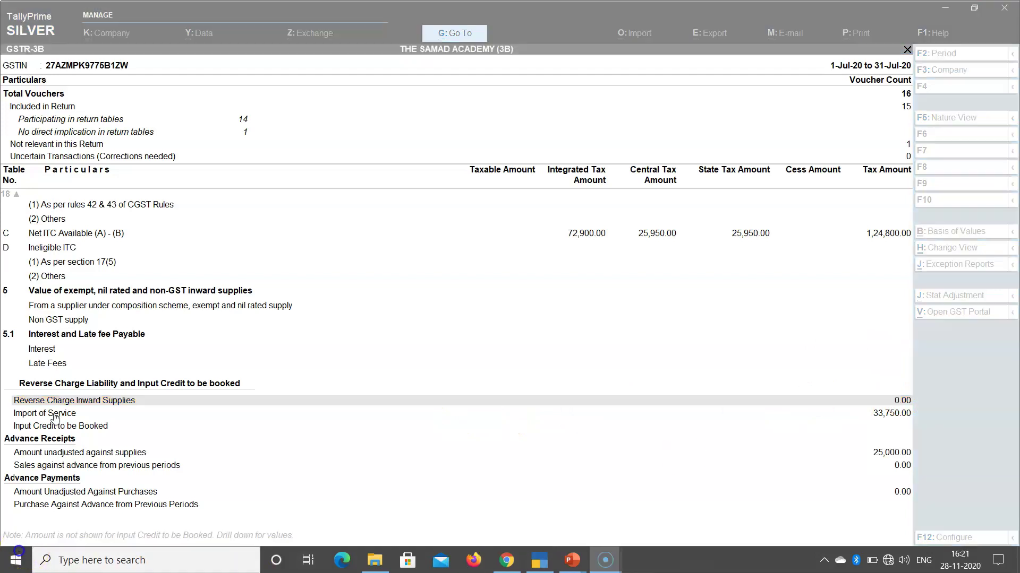
Step: Start a stat adjustment journal from the Import of Service details, with Increase of Tax Liability & Input Tax Credit as its nature
left_click(55, 416)
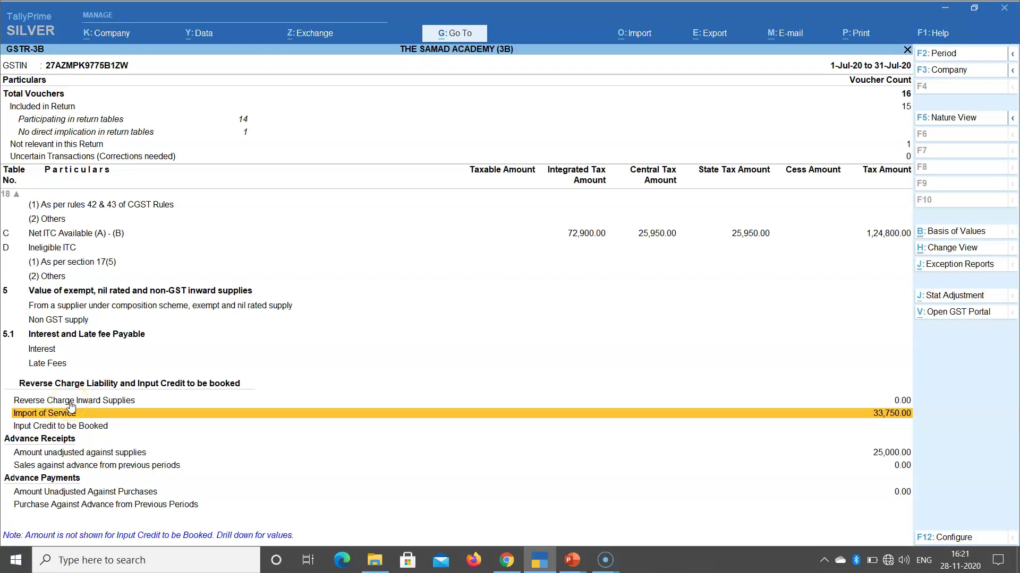
left_click(42, 419)
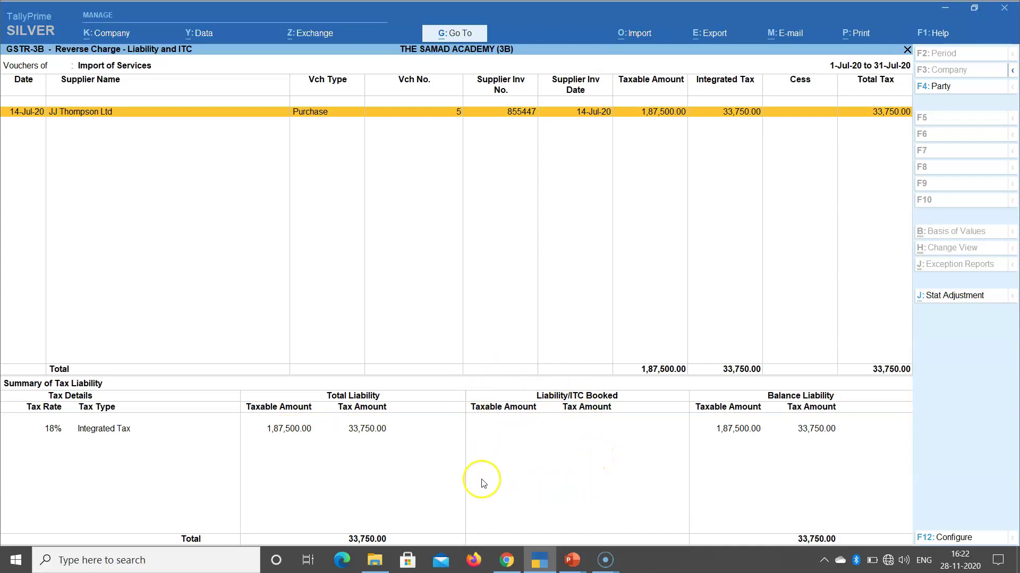
left_click(948, 299)
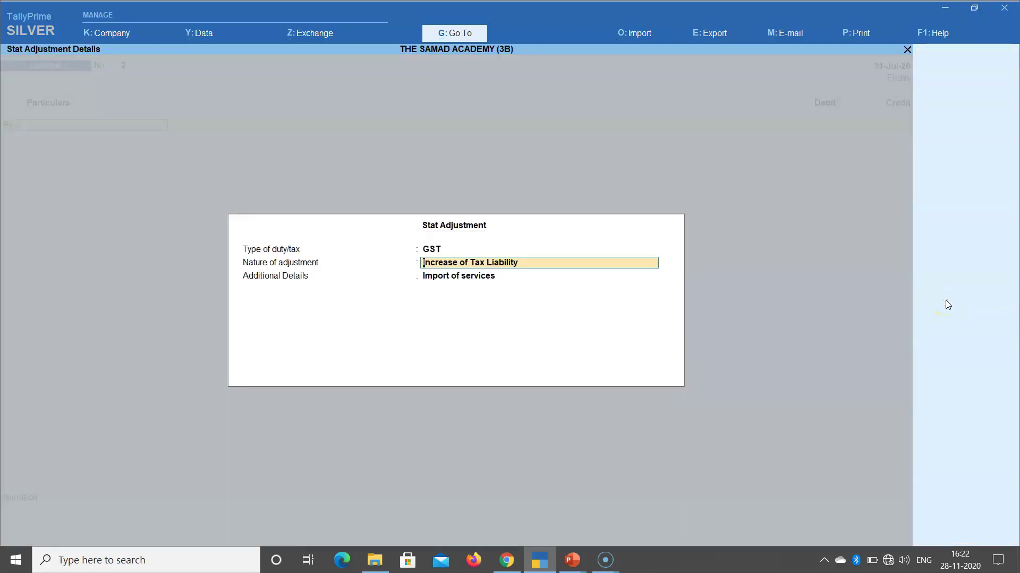
key("BackSpace")
key("Down")
key("Down")
key("Down")
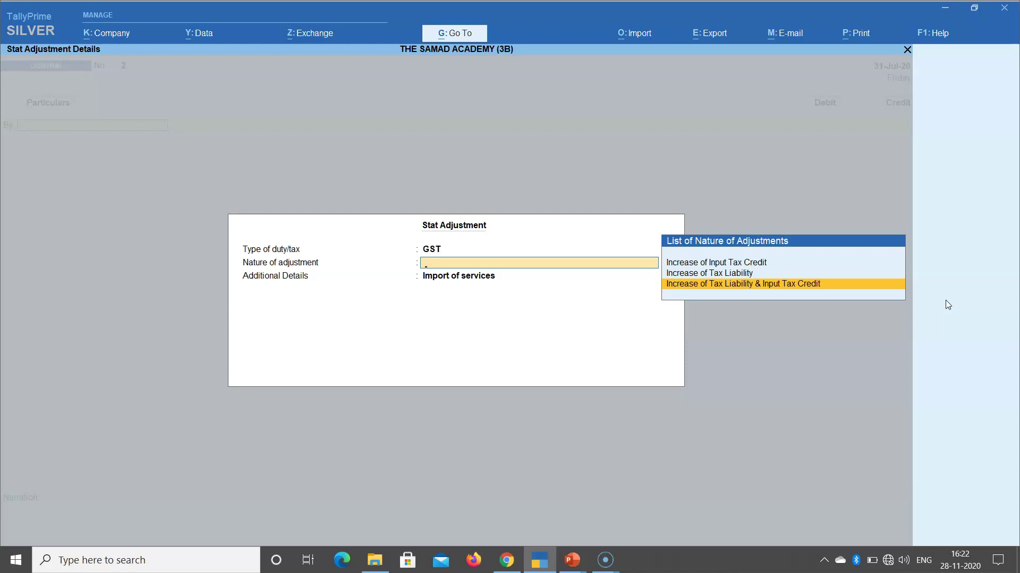
key("Return")
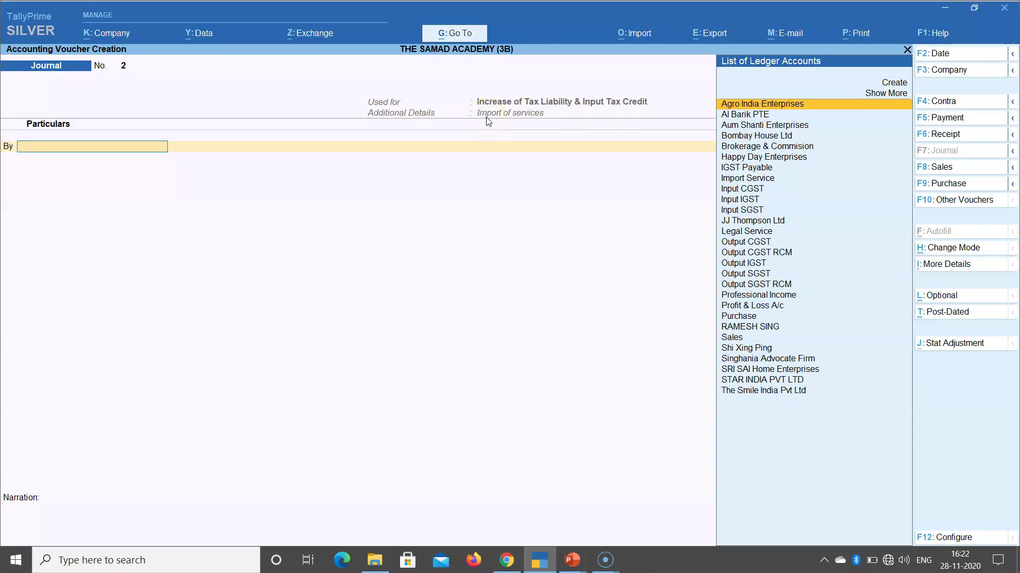
Step: Add Input IGST as the debit ledger, with a rate of 18% on a taxable value of 187,500
type("Input")
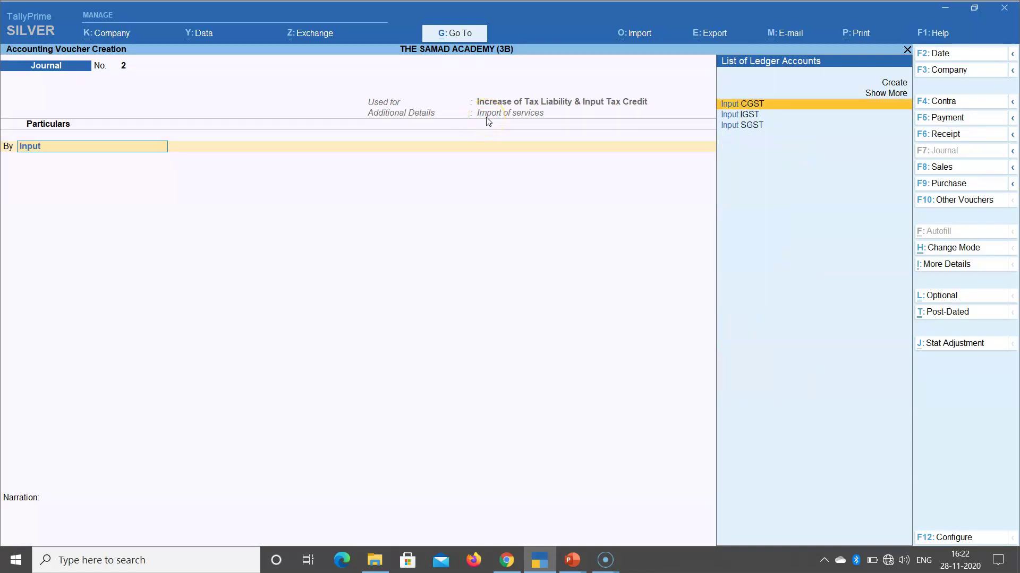
key("Down")
key("Return")
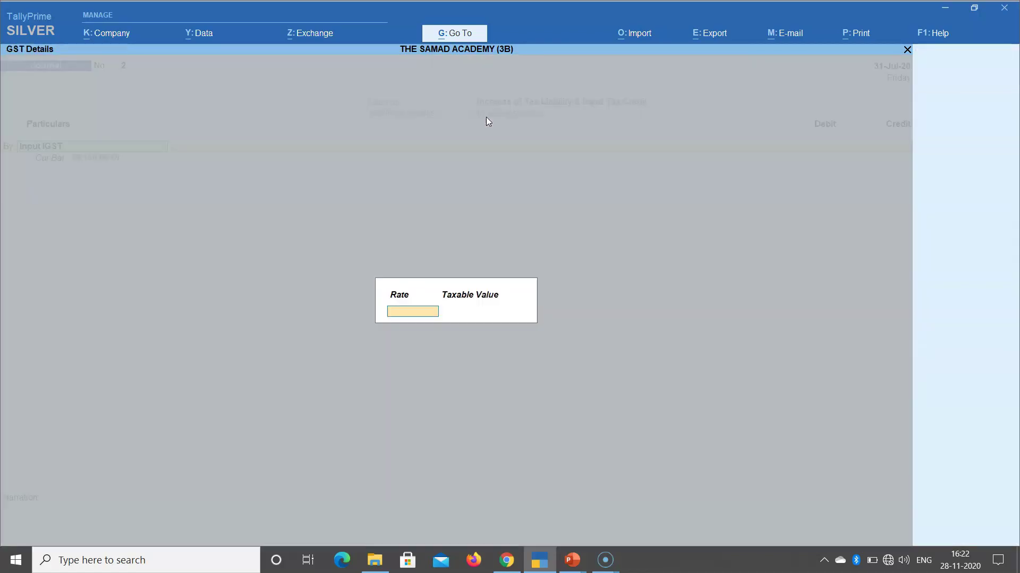
type("18 %")
key("Return")
type("187500")
key("Return")
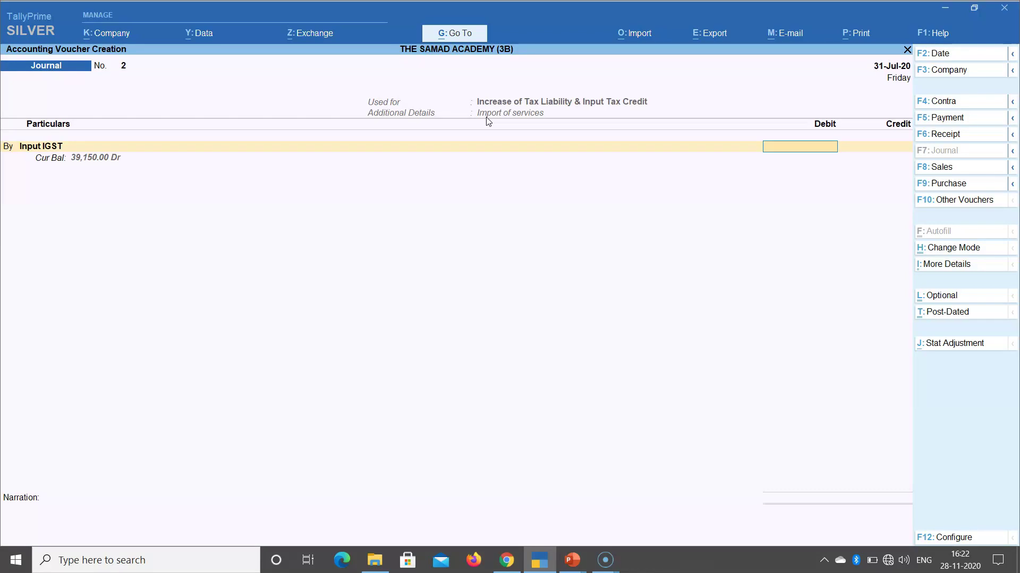
Step: Work out 187500*18% in the built-in calculator and set the Input IGST debit to 33,750
key("ctrl")
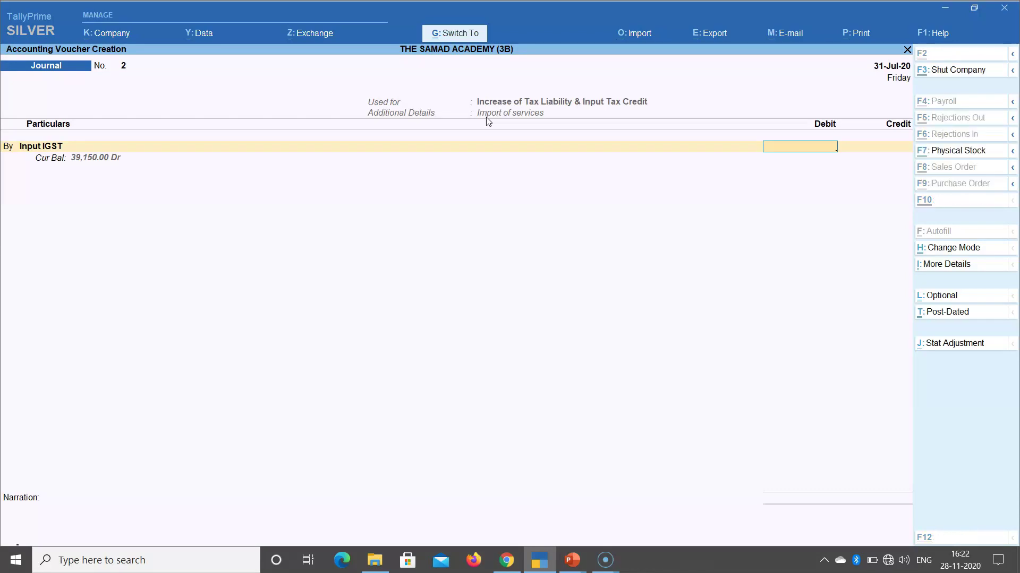
key("ctrl+n")
type("18755")
key("BackSpace")
type("00")
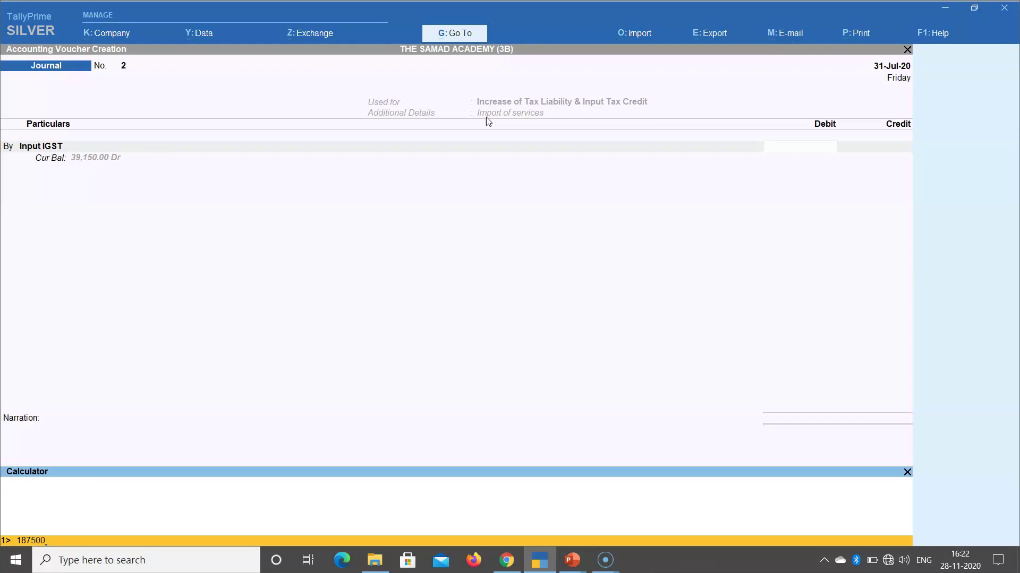
type("*18%")
key("Return")
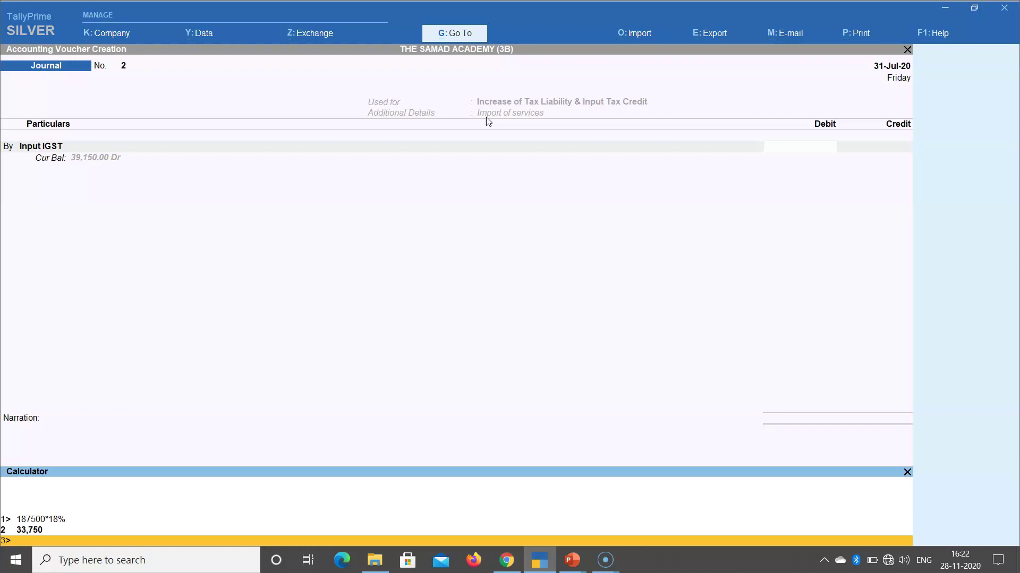
key("ctrl+m")
type("33750")
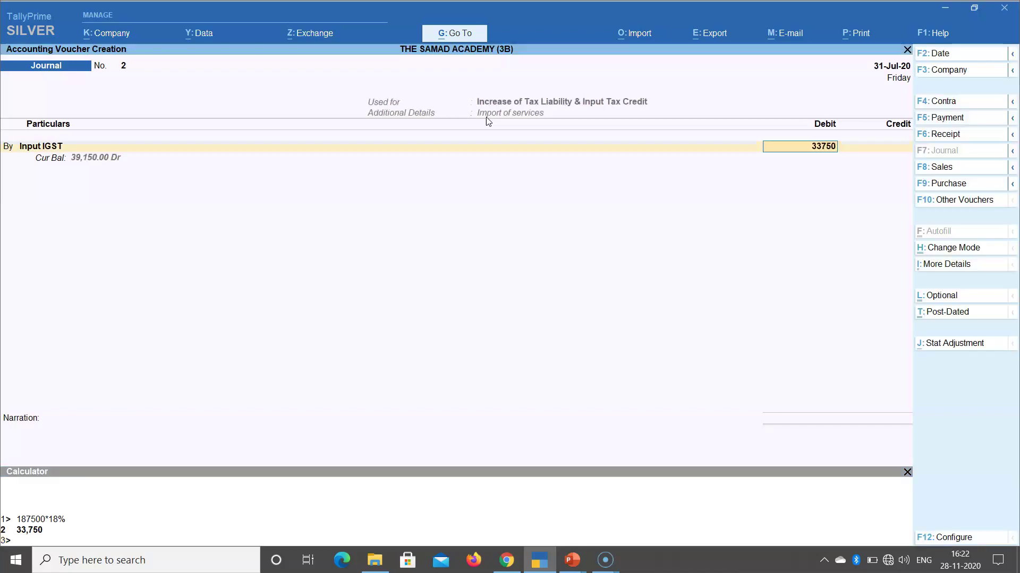
key("Return")
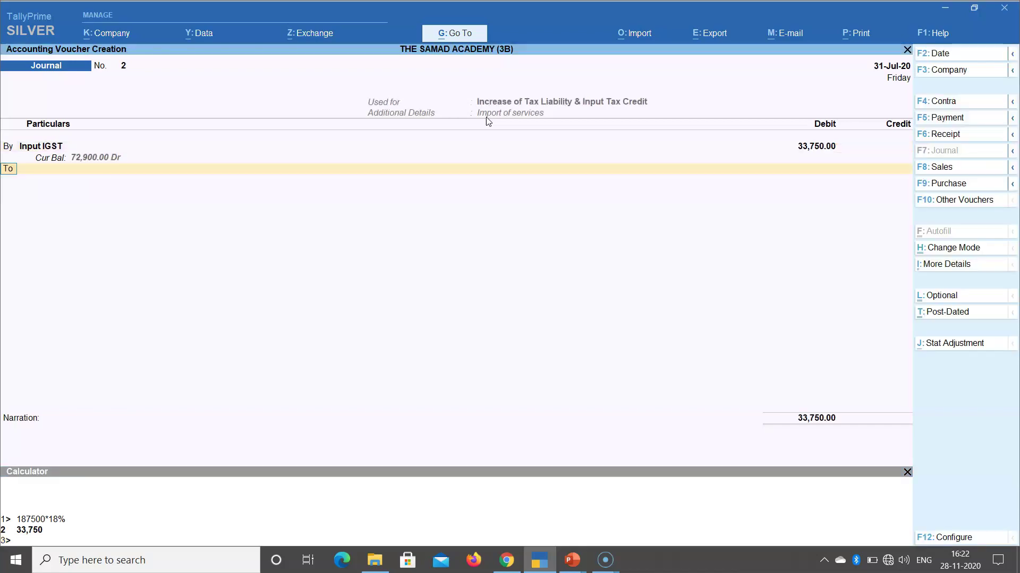
Step: Create a ledger named Output IGST RCM under Duties & Taxes for the credit line, with GST type Integrated Tax
type("Out")
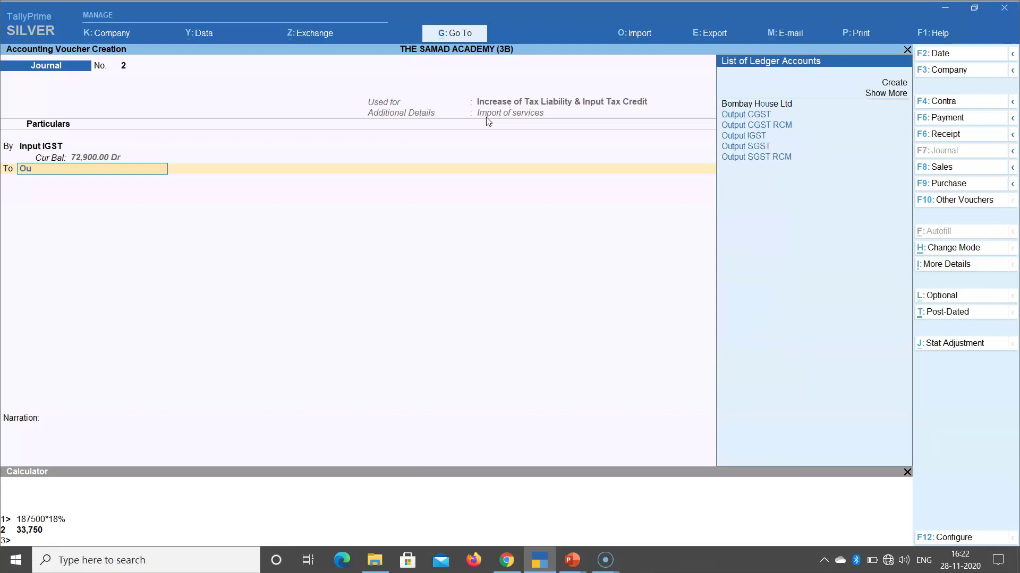
key("Down")
key("Down")
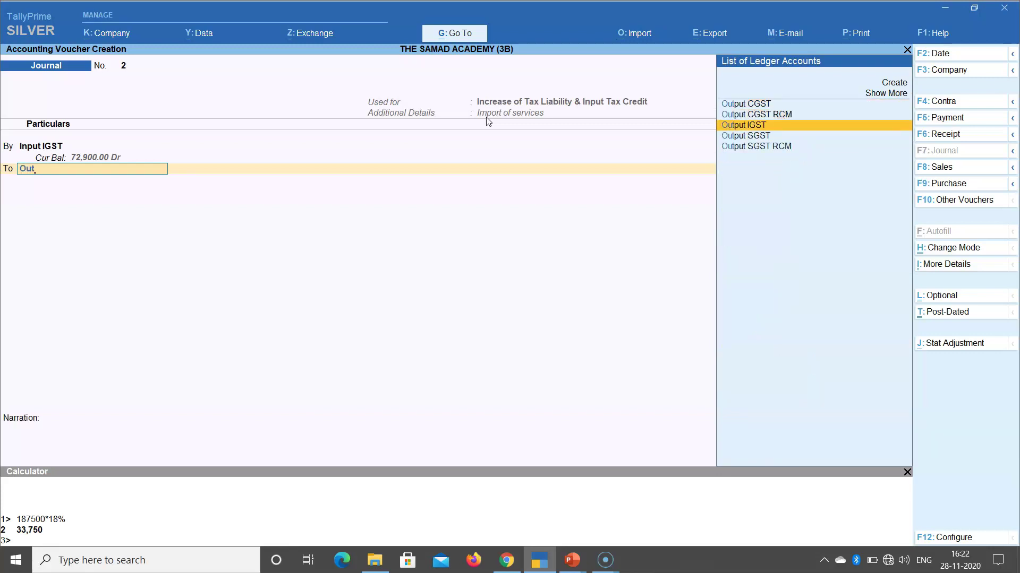
key("alt+c")
type("Outpu")
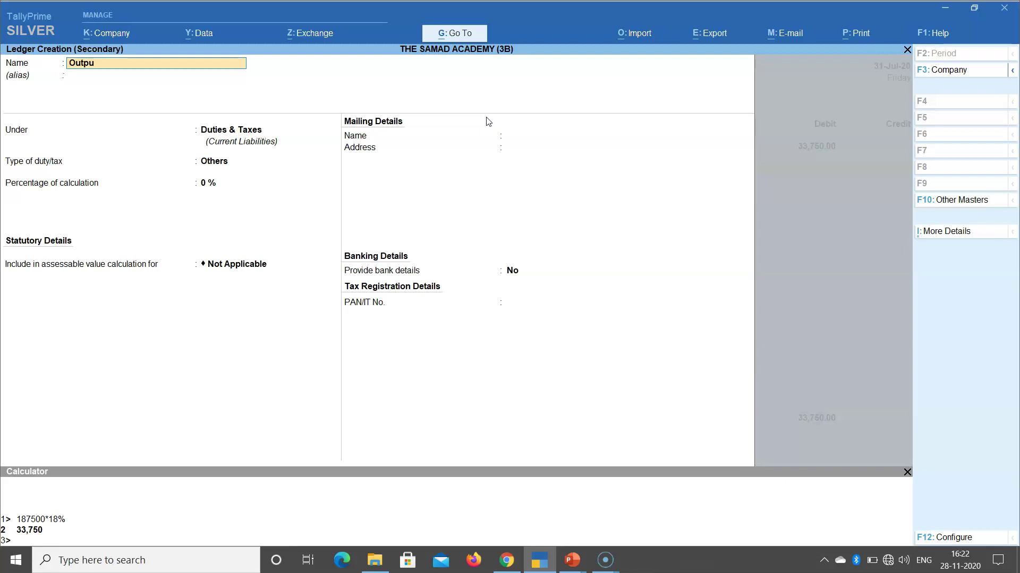
type("t IGST RCM")
key("Return")
key("Return")
key("Return")
key("Up")
key("Return")
key("Down")
key("Down")
key("Return")
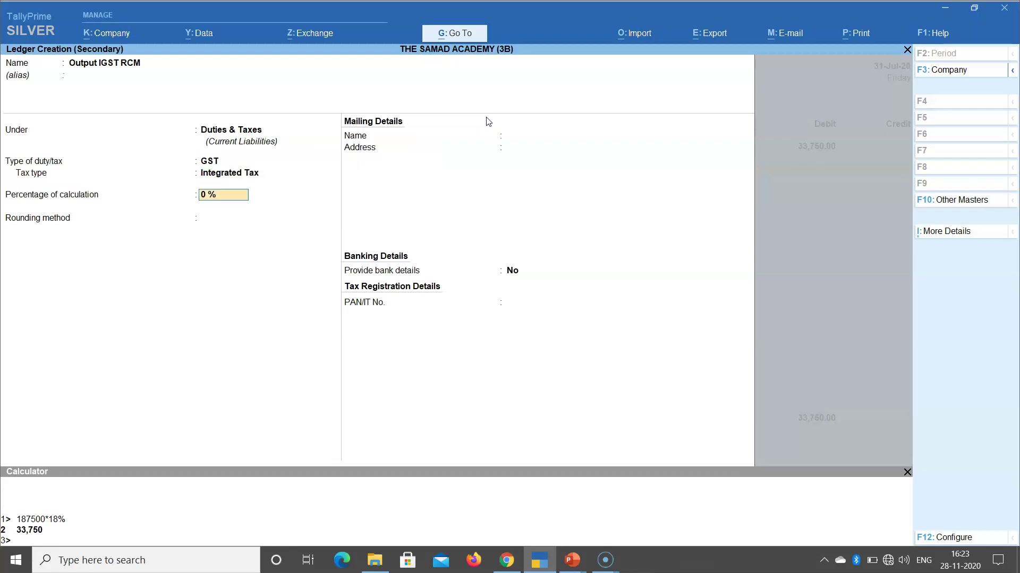
key("Return")
key("Return")
key("Return")
Step: Credit Output IGST RCM with 33,750, accepting its proposed GST rate and taxable value
key("Return")
key("Return")
key("Return")
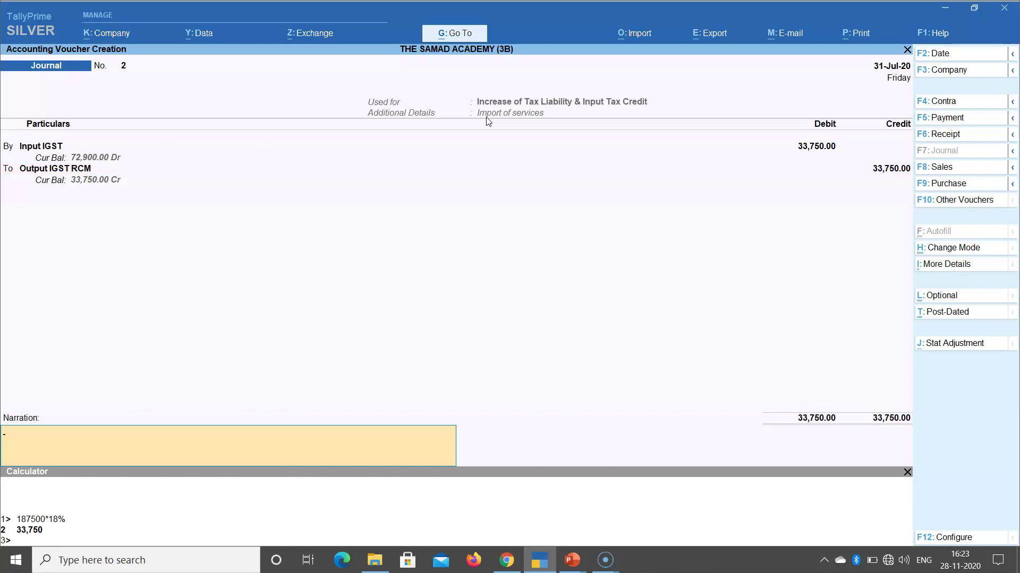
Step: Add the narration "Being liablity on Import service raised with ITC" and save the import of services journal
type("Being liablity on Import service raised with ITC")
key("Return")
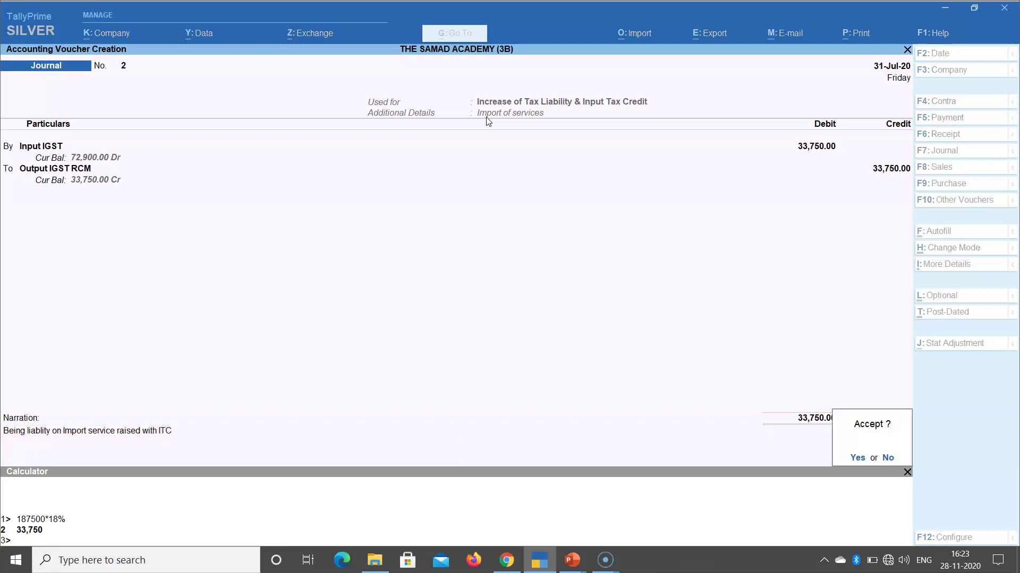
key("Return")
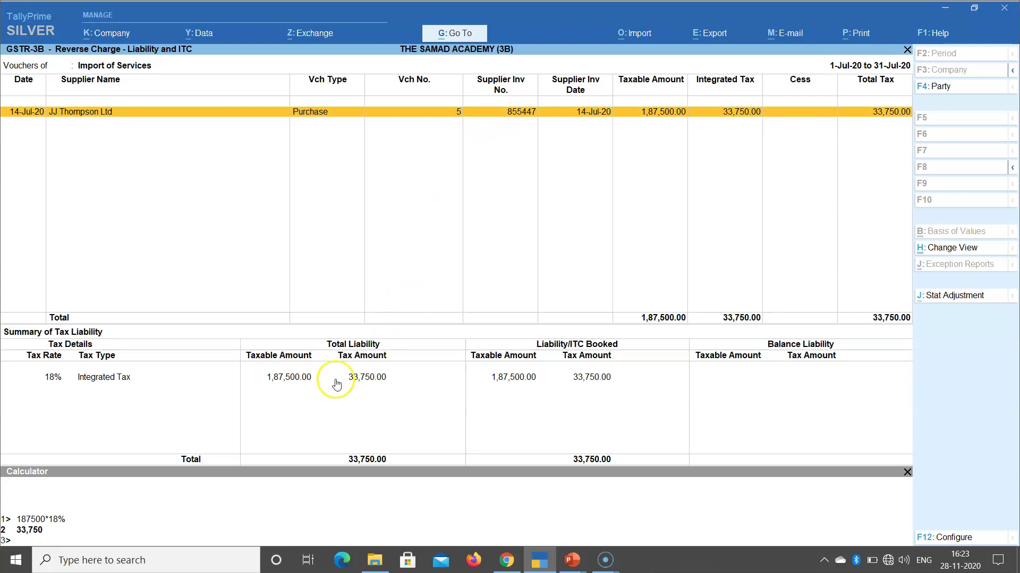
Step: Check the Integrated Tax line of the import summary, return to the GSTR-3B report and close the calculator
left_click(530, 377)
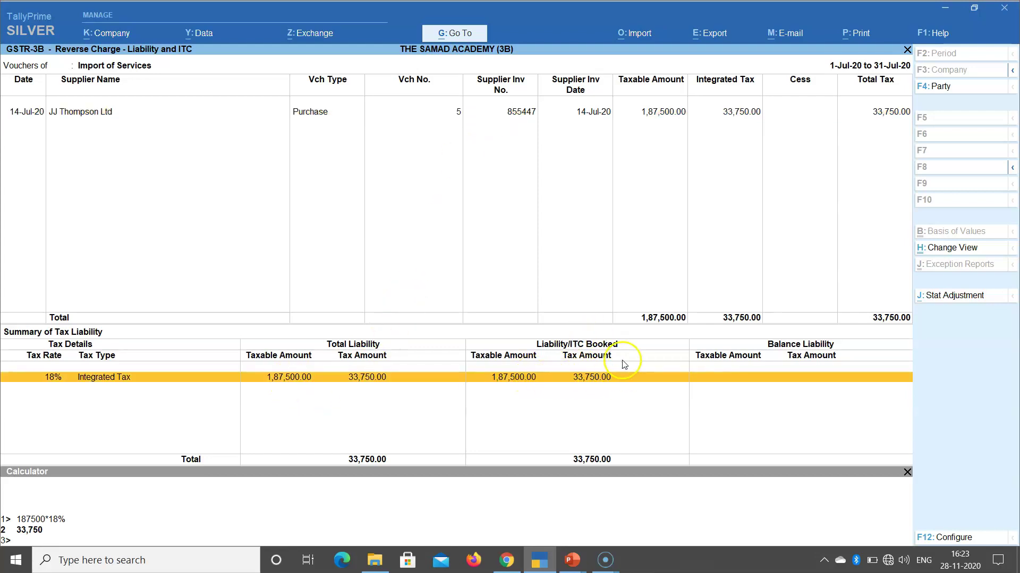
key("Escape")
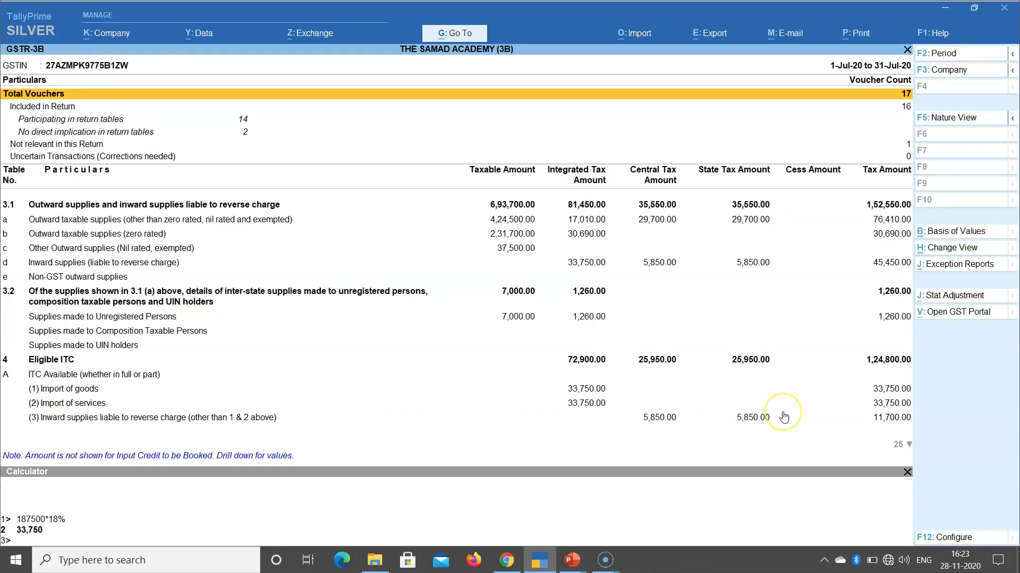
left_click(907, 472)
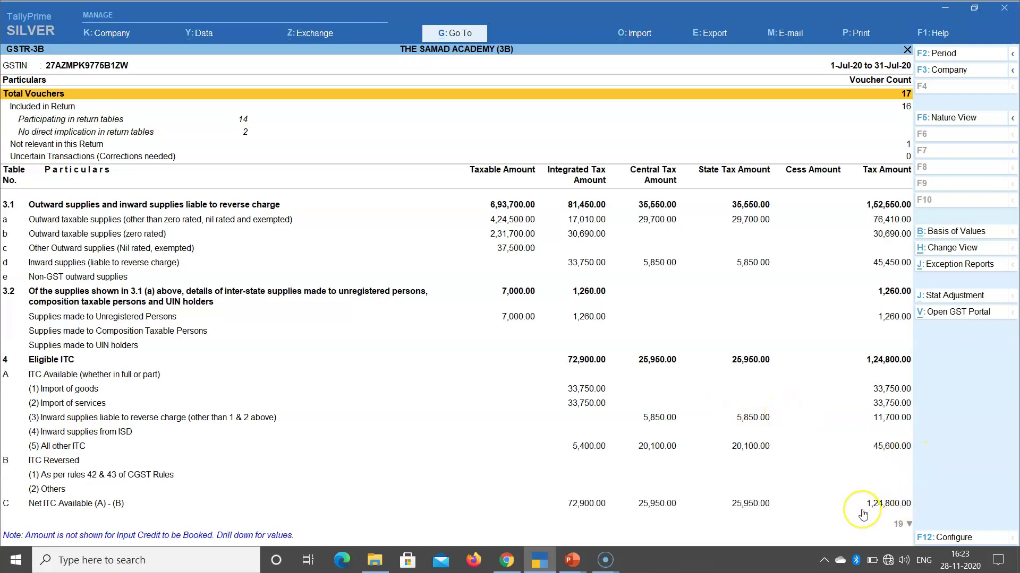
Step: Check the Import of Service amount in the report's Reverse Charge Liability and Input Credit to be booked section
key("Down")
key("Down")
key("Down")
key("Down")
key("Down")
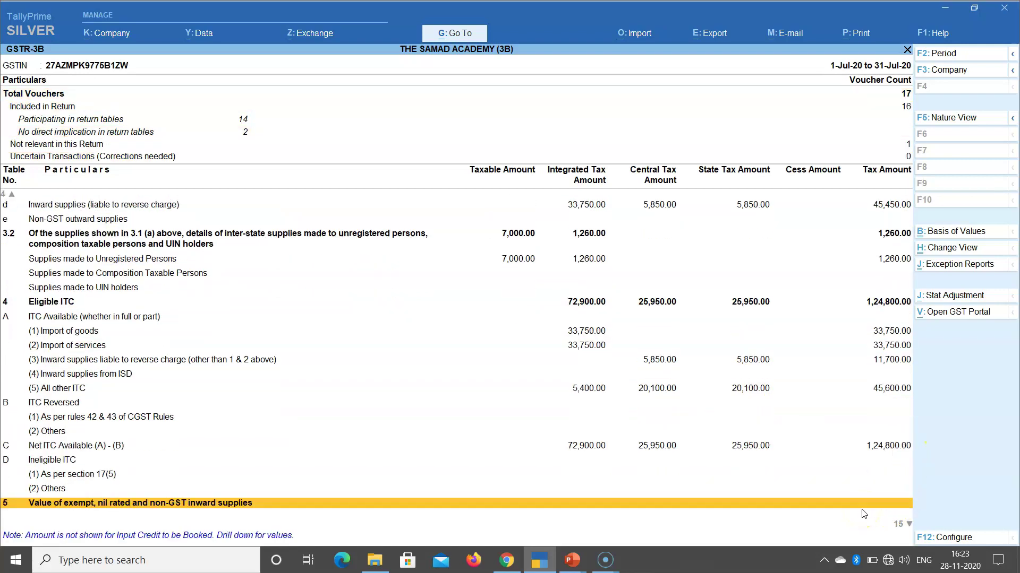
key("End")
key("Up")
key("Up")
key("Up")
key("Up")
key("Up")
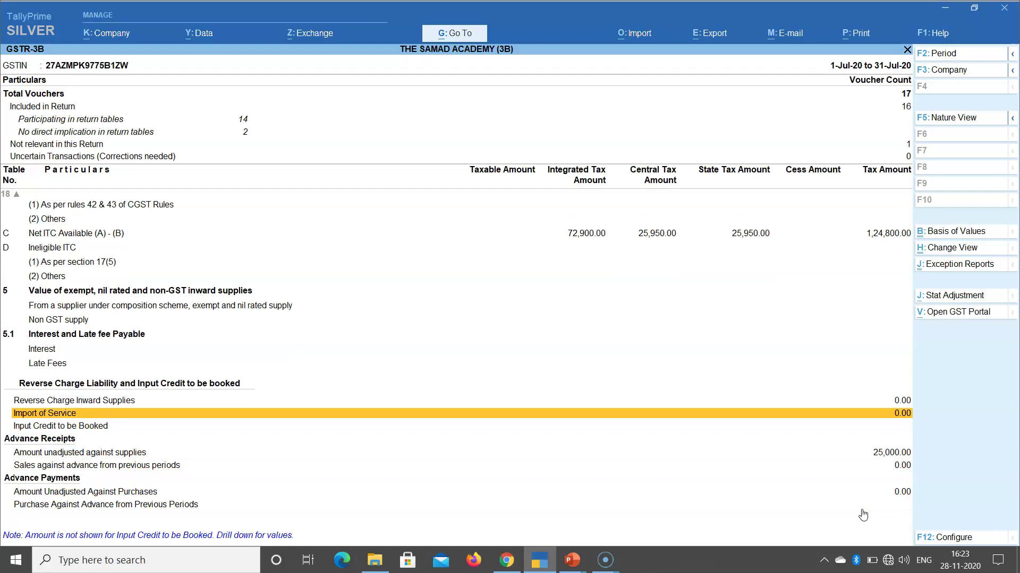
Step: Check the journal vouchers behind Inward supplies (liable to reverse charge) in table 3.1 and return to the GSTR-3B report
key("Up")
key("Down")
key("Up")
key("Down")
key("Up")
key("Up")
key("Up")
key("Up")
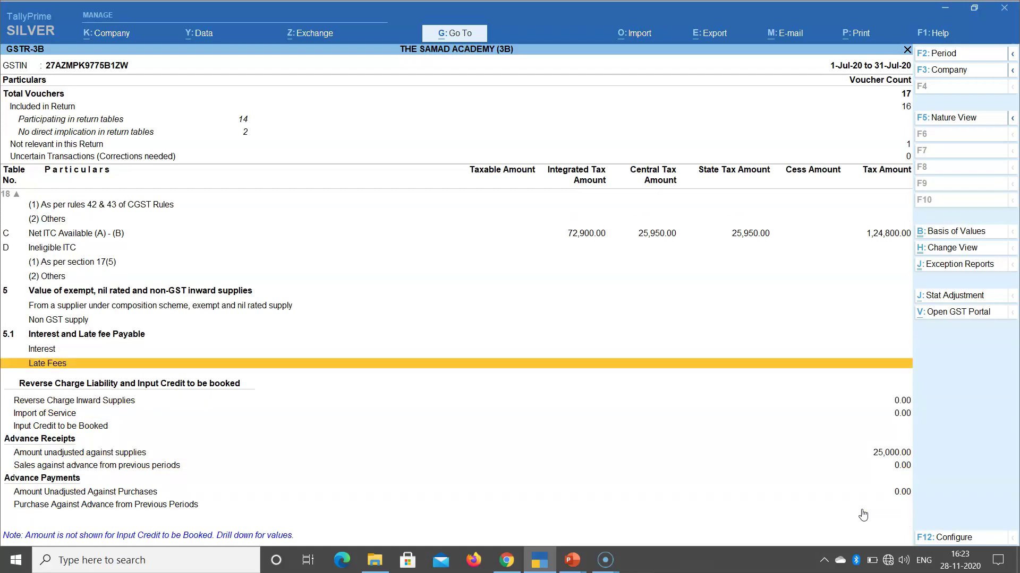
key("Up")
key("Up")
key("Up")
key("Up")
key("Up")
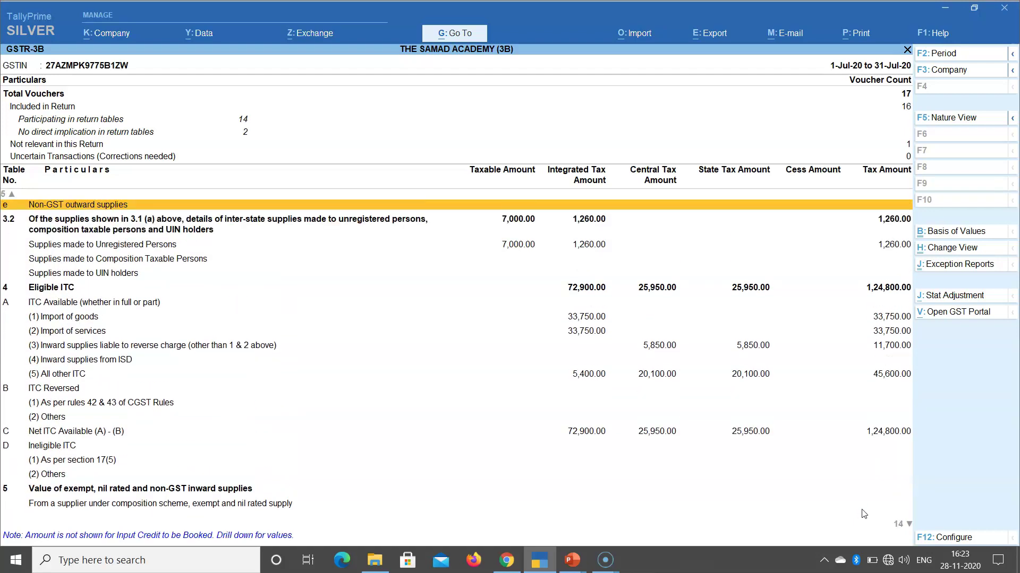
key("Down")
key("Down")
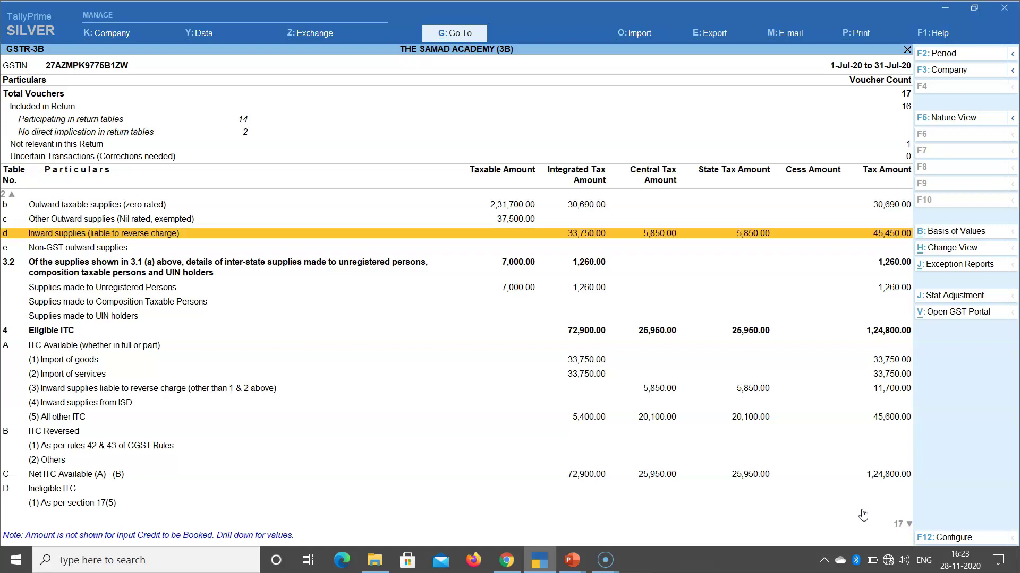
key("Return")
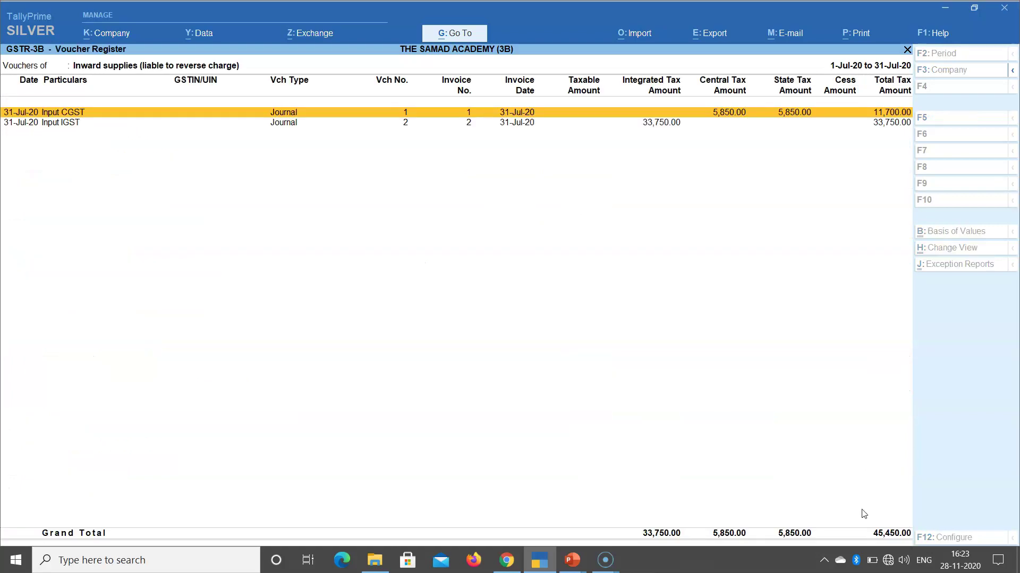
left_click(658, 123)
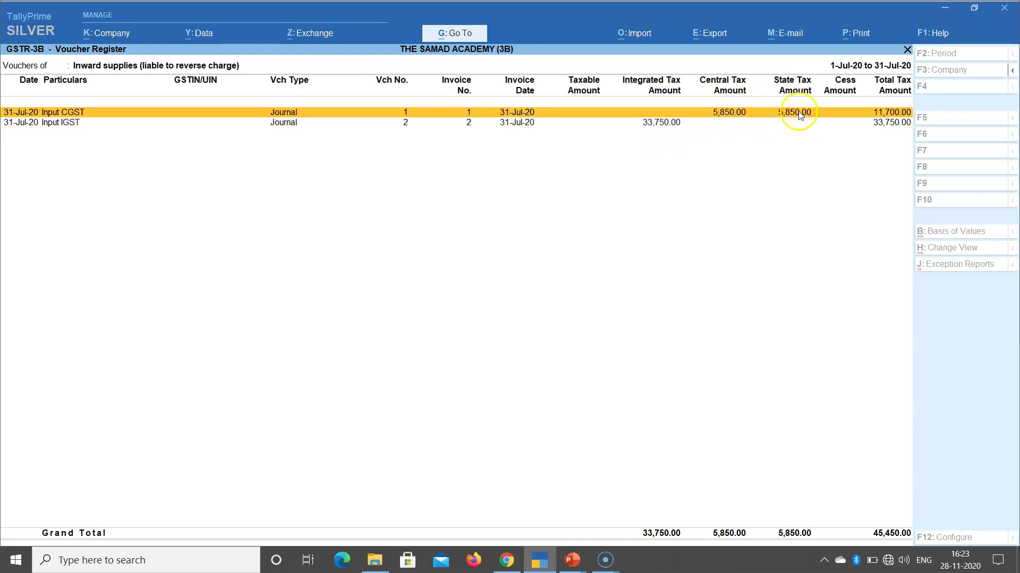
left_click(661, 127)
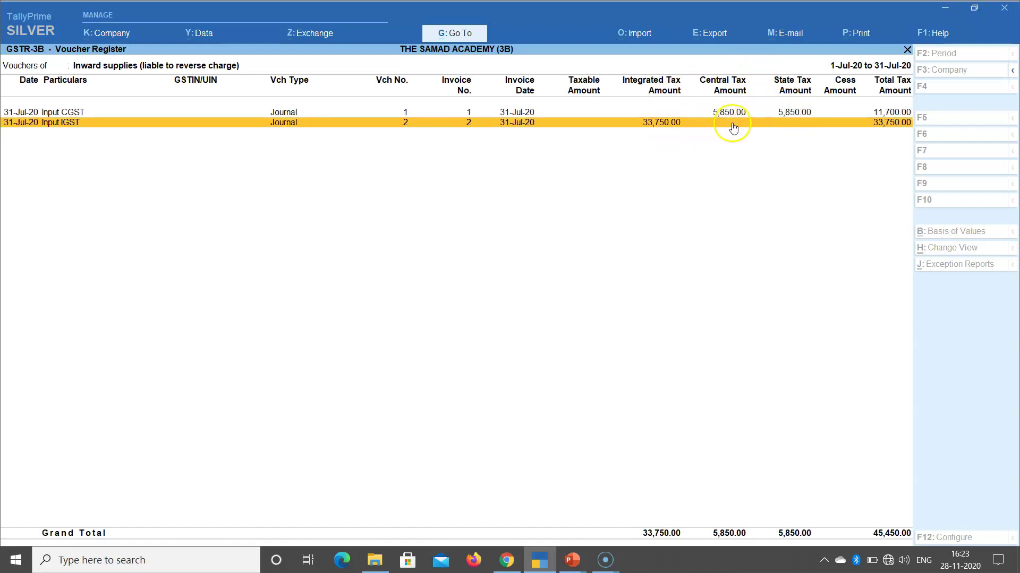
left_click(354, 116)
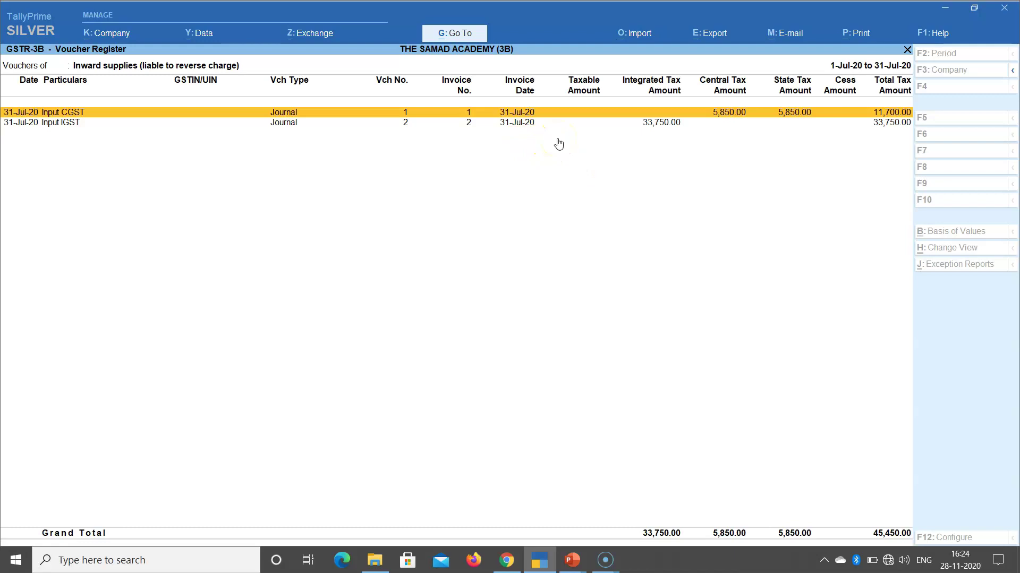
key("Escape")
Step: Review the Eligible ITC rows and the Reverse Charge Liability and Input Credit to be booked section of the report
key("Down")
key("Up")
key("Down")
key("Down")
key("Down")
key("Down")
key("Down")
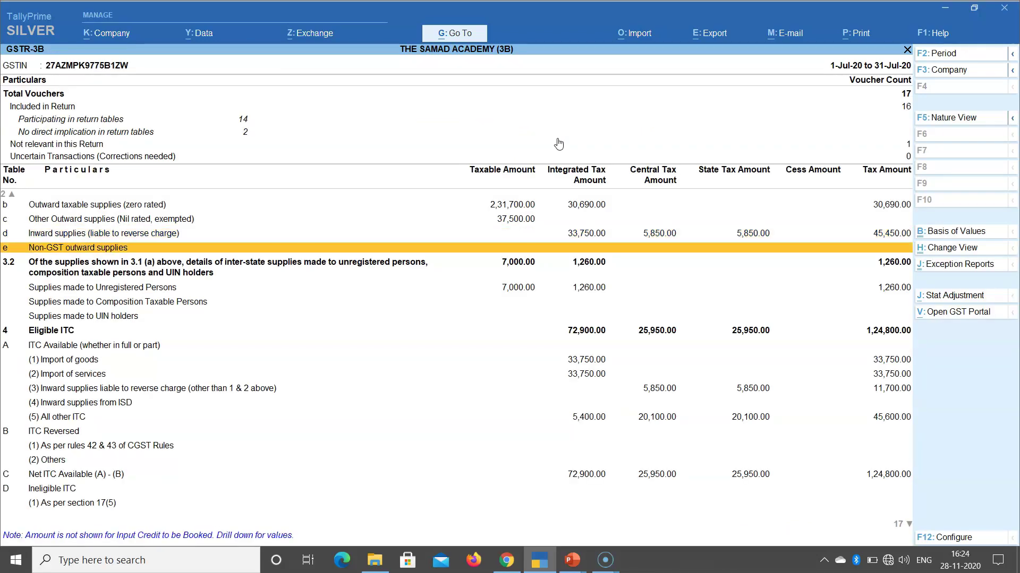
key("Down")
key("Down")
key("Down")
key("Down")
key("Down")
key("Down")
key("Down")
key("Down")
key("Down")
key("Down")
key("Down")
key("Down")
key("Down")
key("Down")
key("Down")
key("Down")
key("Down")
key("Down")
key("Down")
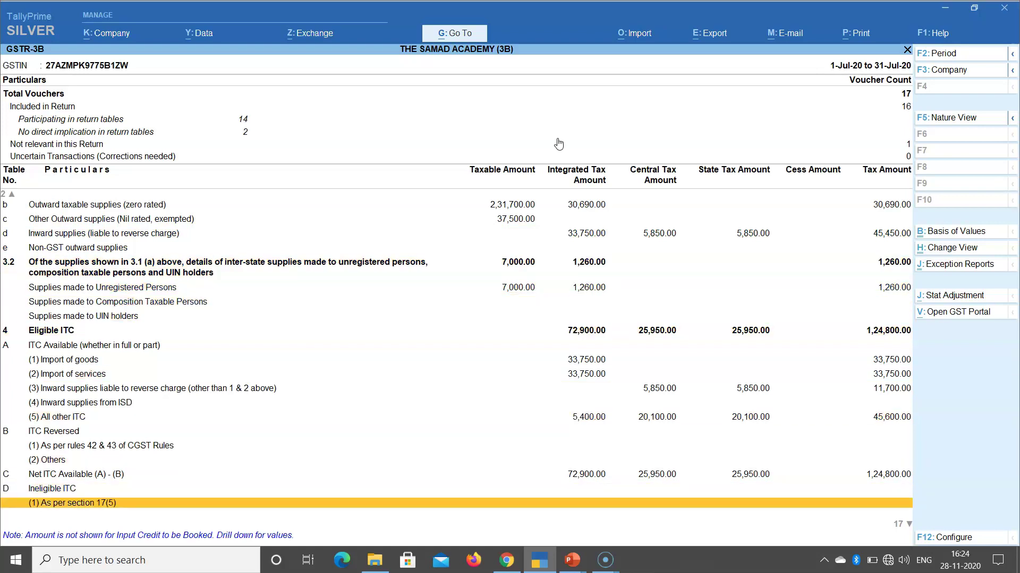
key("Down")
key("Down")
key("Down")
key("Down")
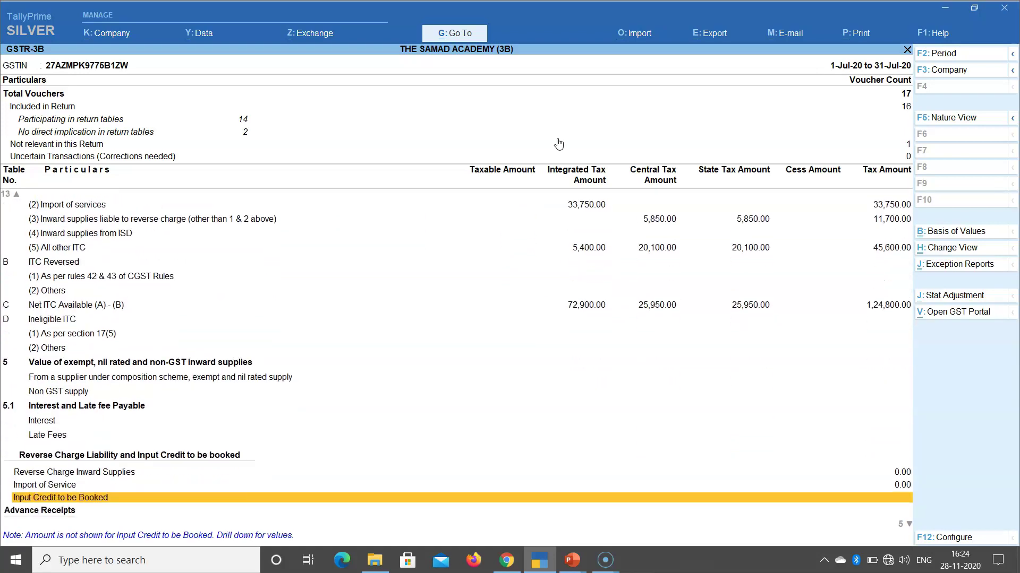
key("Up")
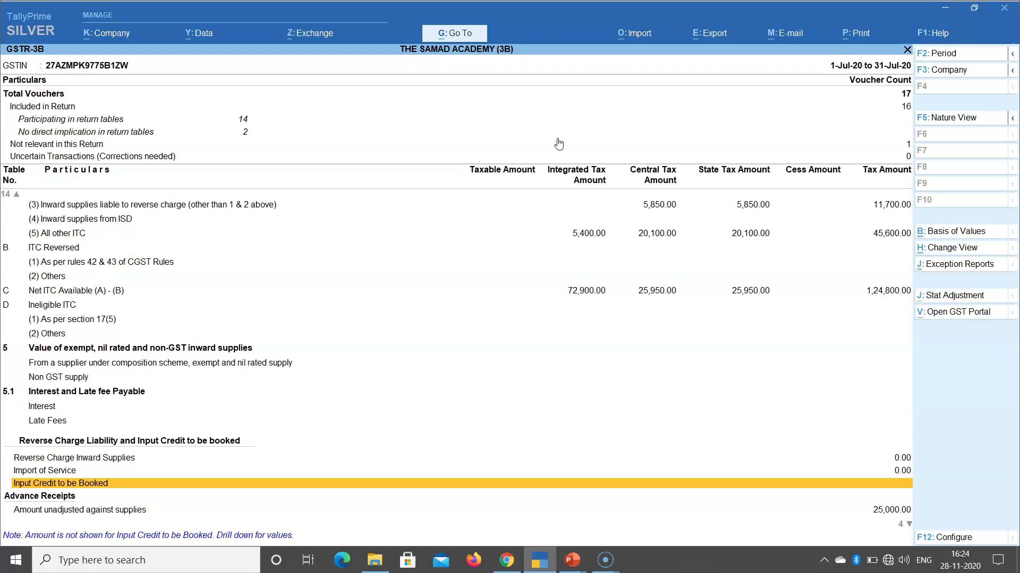
Step: Open Amount unadjusted against supplies under Advance Receipts and check the Central Tax and State Tax amounts in its liability summary
key("Down")
key("Down")
key("Down")
key("Down")
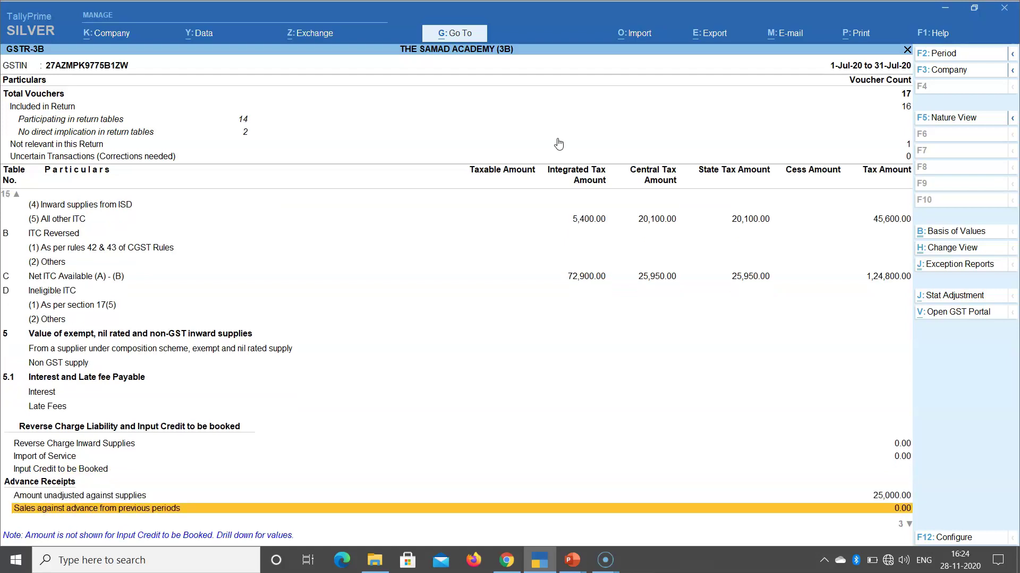
key("Up")
key("Up")
key("Up")
key("Up")
key("Down")
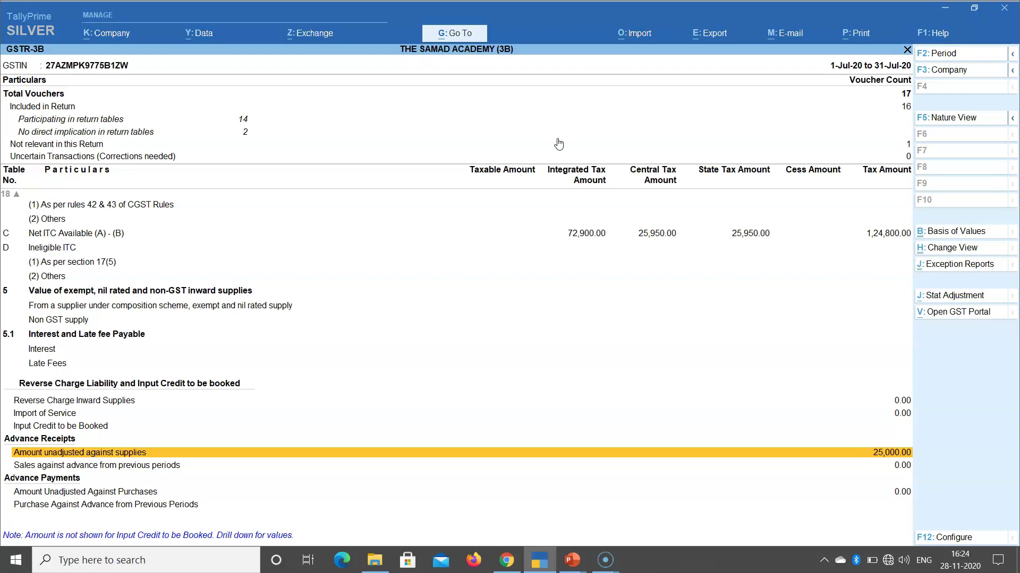
key("Return")
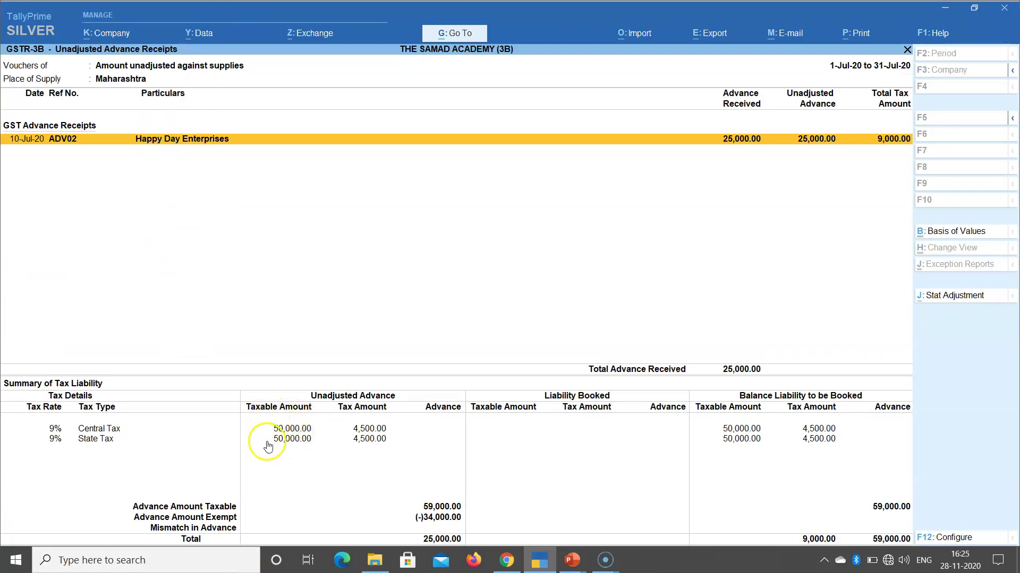
left_click(366, 429)
left_click(367, 441)
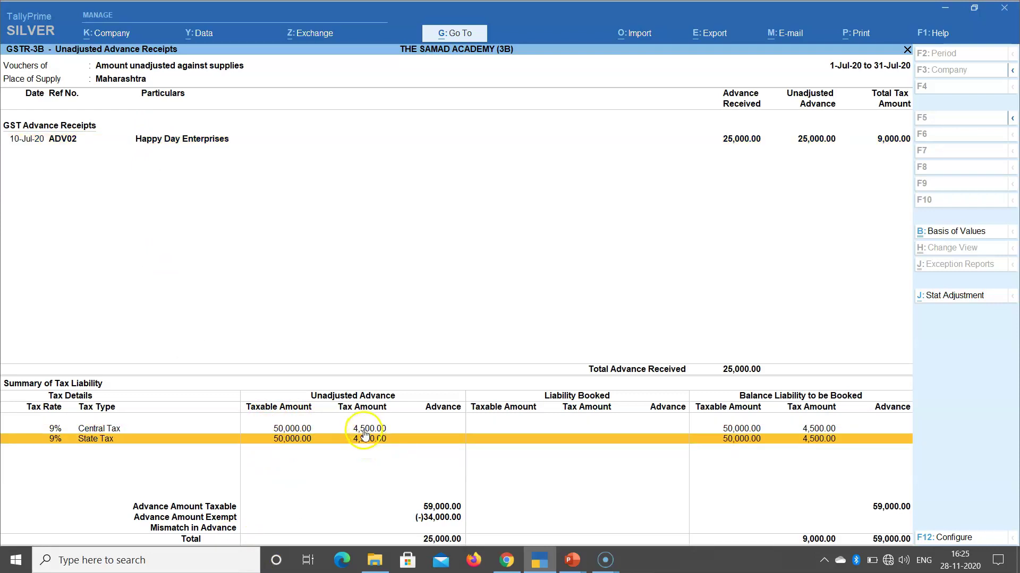
left_click(364, 431)
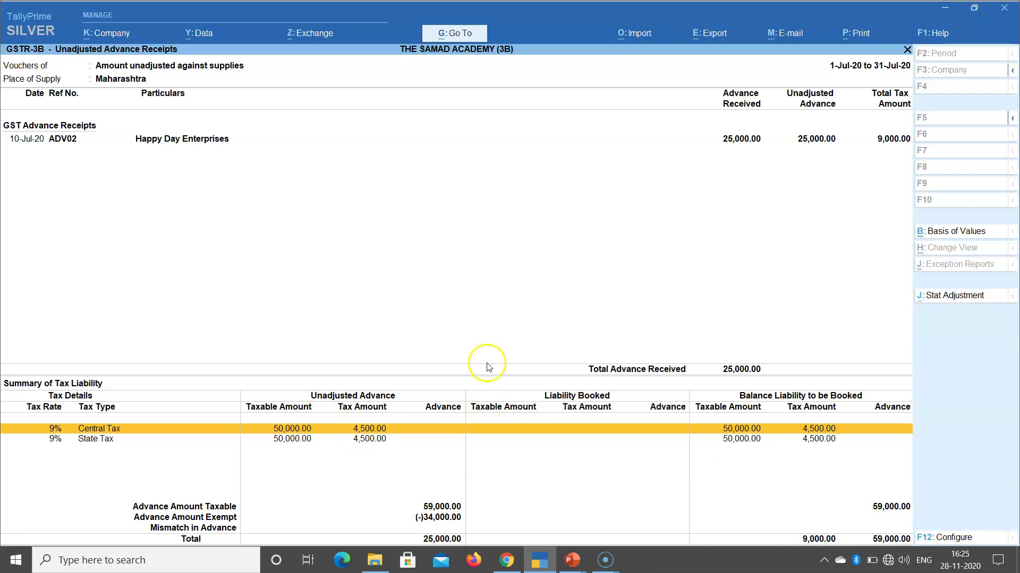
Step: Start a stat adjustment journal for Increase of Tax Liability with the additional details On Account of Advance Receipts
left_click(945, 303)
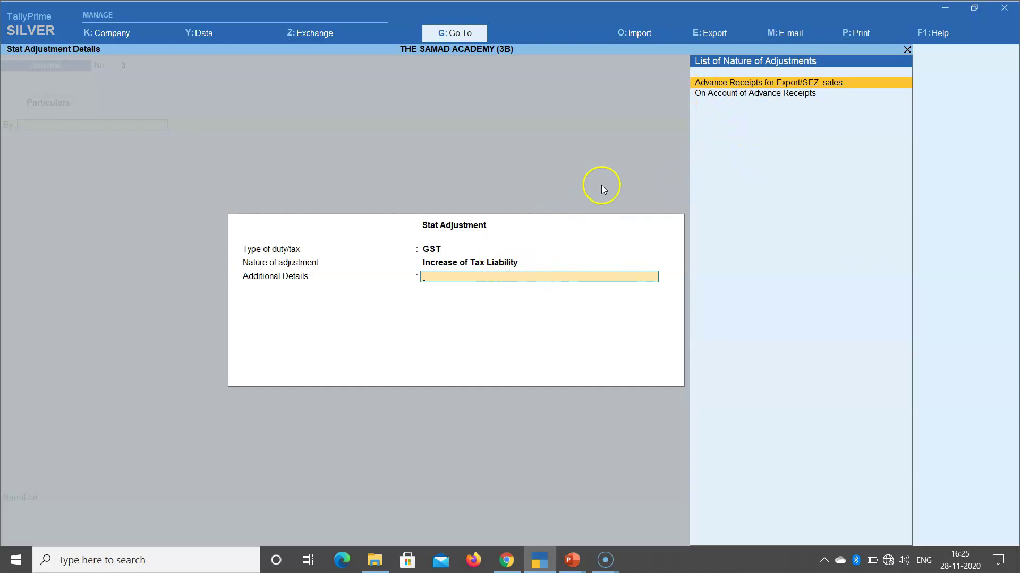
left_click(727, 95)
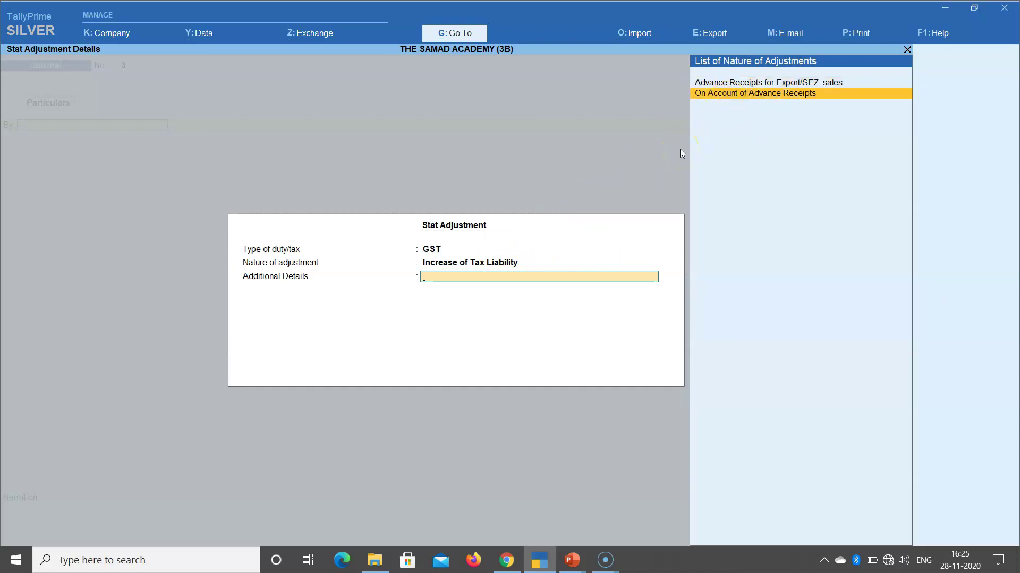
key("Return")
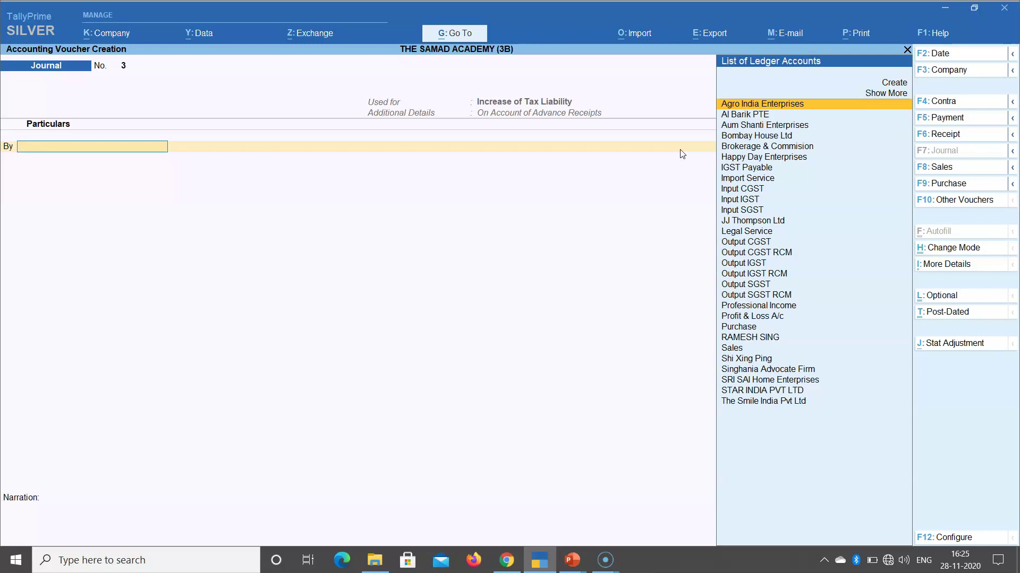
Step: Start a new ledger named TAX ON ADVANCE RECEIPT from the voucher and place it under Current Liabilities
key("alt+c")
type("TA")
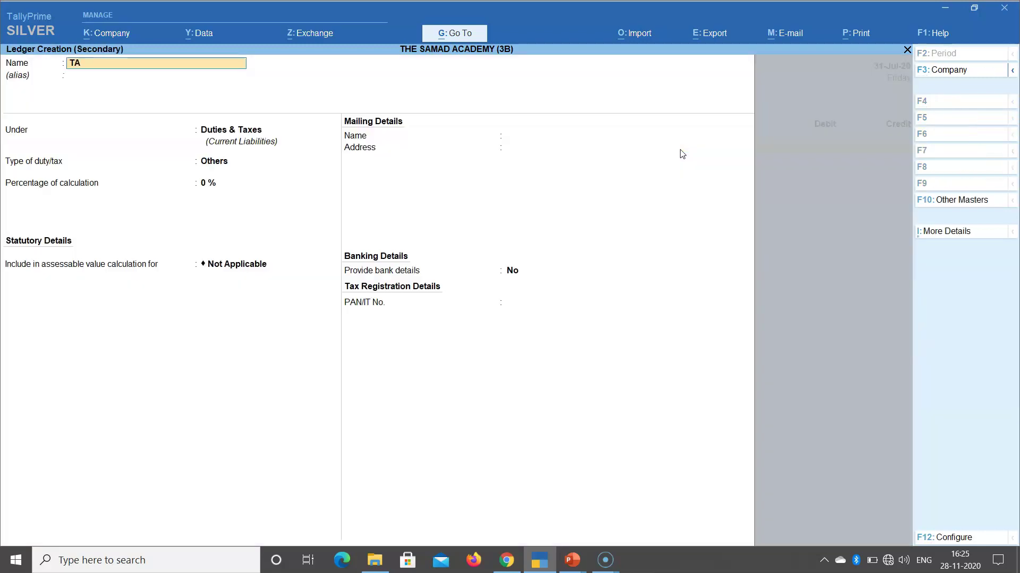
type("X ON ADVANCE RECEIPT")
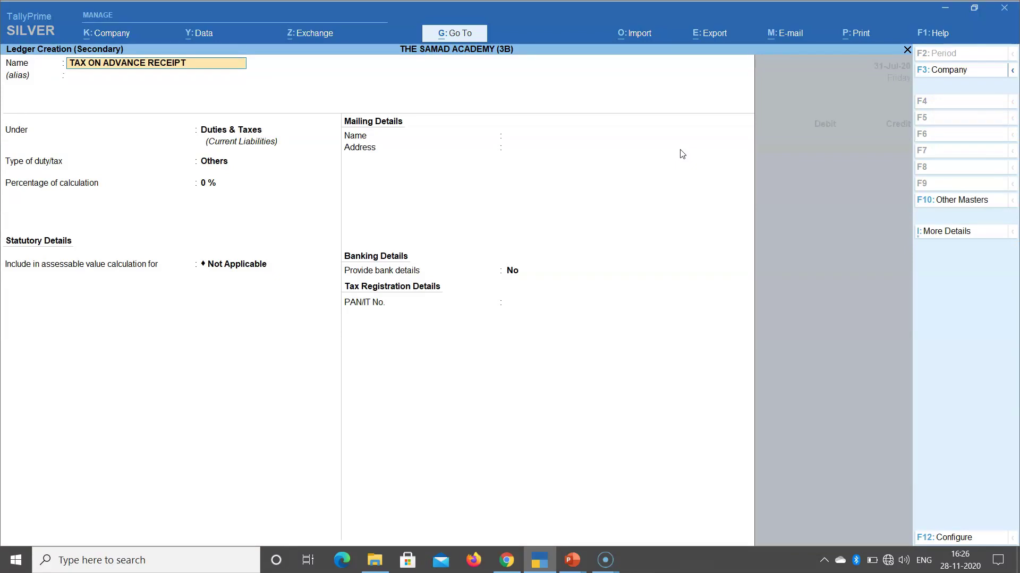
key("Return")
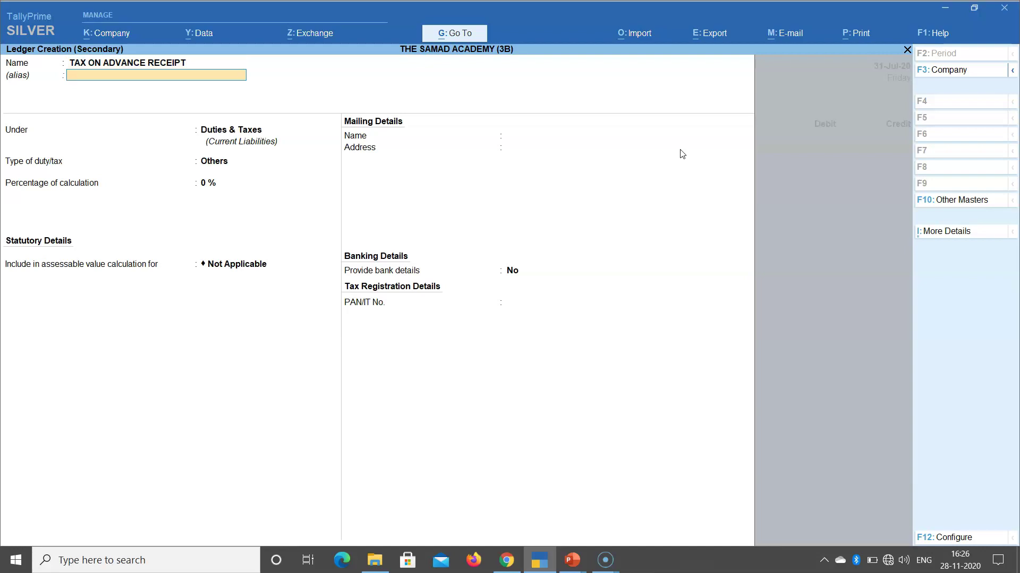
key("Return")
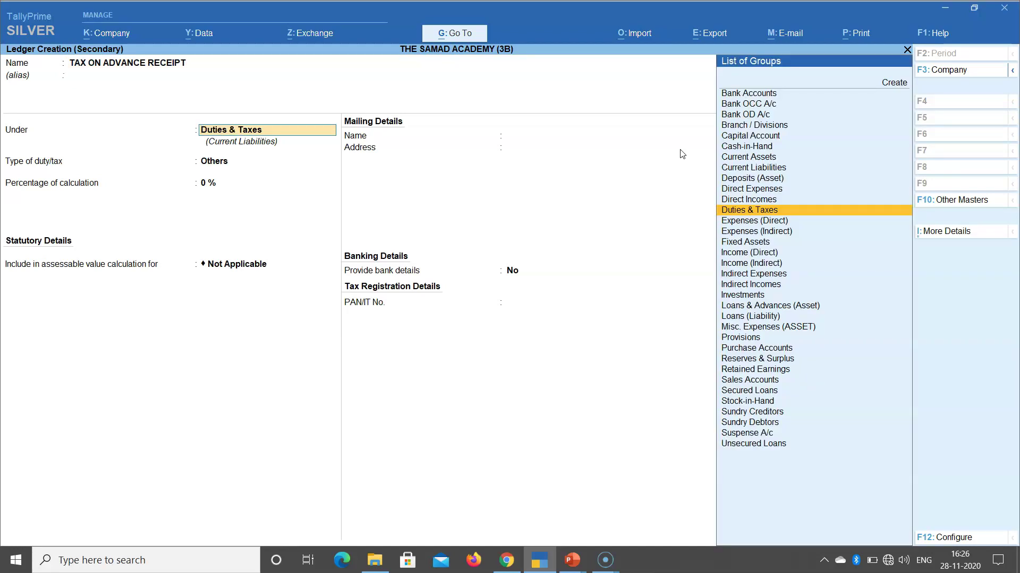
type("CURR")
key("Down")
key("Down")
key("Return")
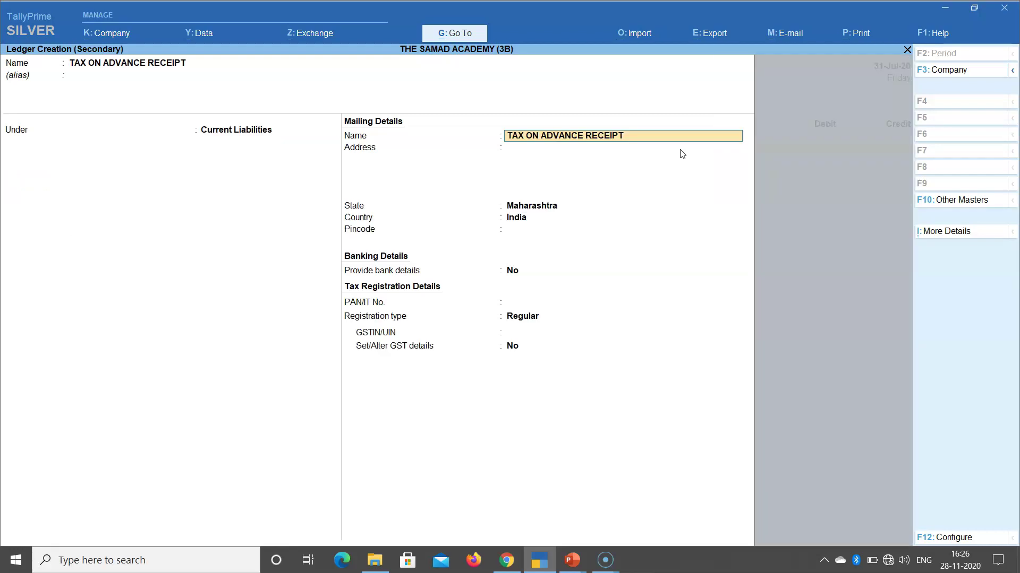
Step: Accept the new ledger's default mailing, banking and tax registration details and save it
key("Return")
key("Return")
key("Return")
key("Return")
key("Return")
key("Up")
key("Return")
key("Return")
key("Return")
key("Return")
key("Return")
key("Return")
key("Return")
Step: Alter the TAX ON ADVANCE RECEIPT ledger's group to Current Assets and save it without a GSTIN
key("ctrl+Return")
key("Return")
type("cur")
key("Up")
key("Return")
key("Return")
key("Return")
key("Return")
key("Return")
key("Return")
key("Return")
key("Return")
key("Return")
key("Return")
key("Return")
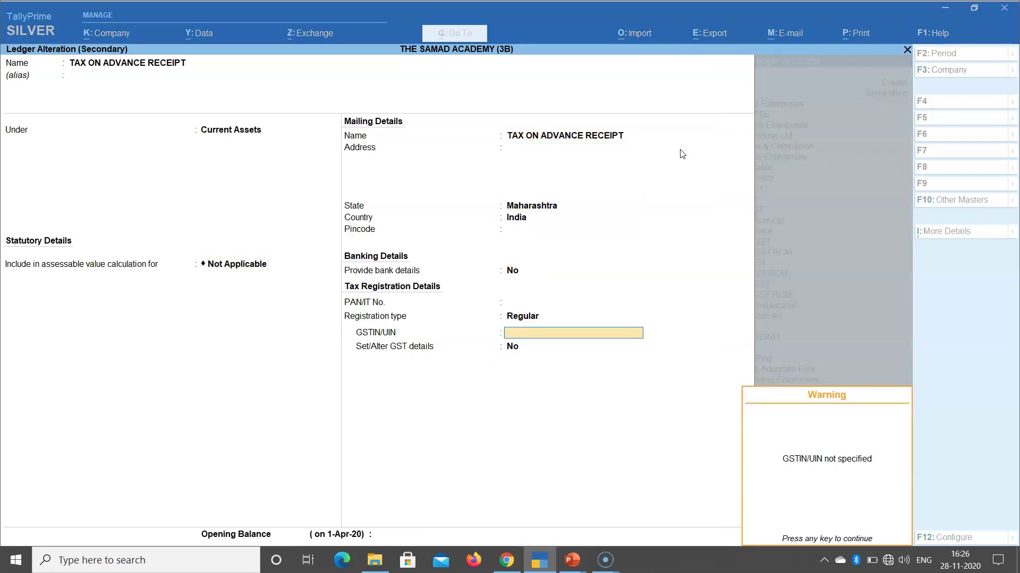
key("Return")
key("Return")
key("Return")
key("Return")
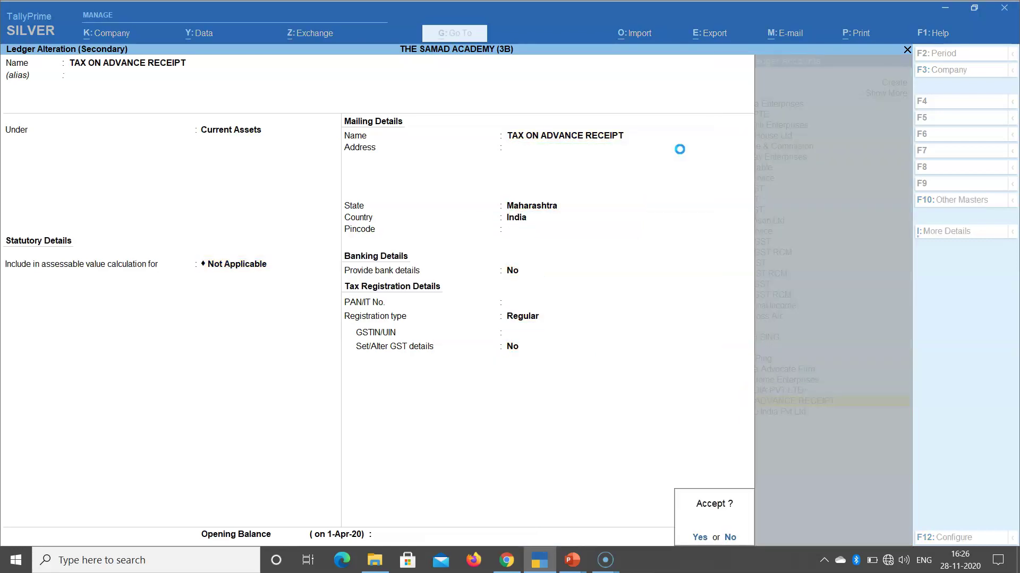
Step: Debit TAX ON ADVANCE RECEIPT with 9,000 in the journal
key("Return")
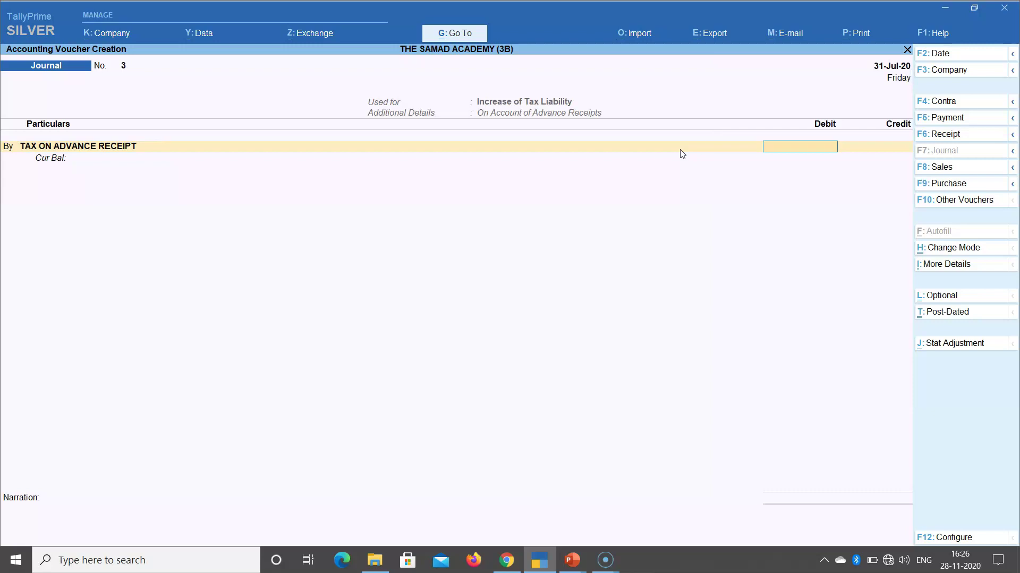
type("9000")
key("Return")
Step: Credit Output CGST with 4,500, using a 9% rate and a taxable value of 50,000
key("Return")
type("OUT")
key("Return")
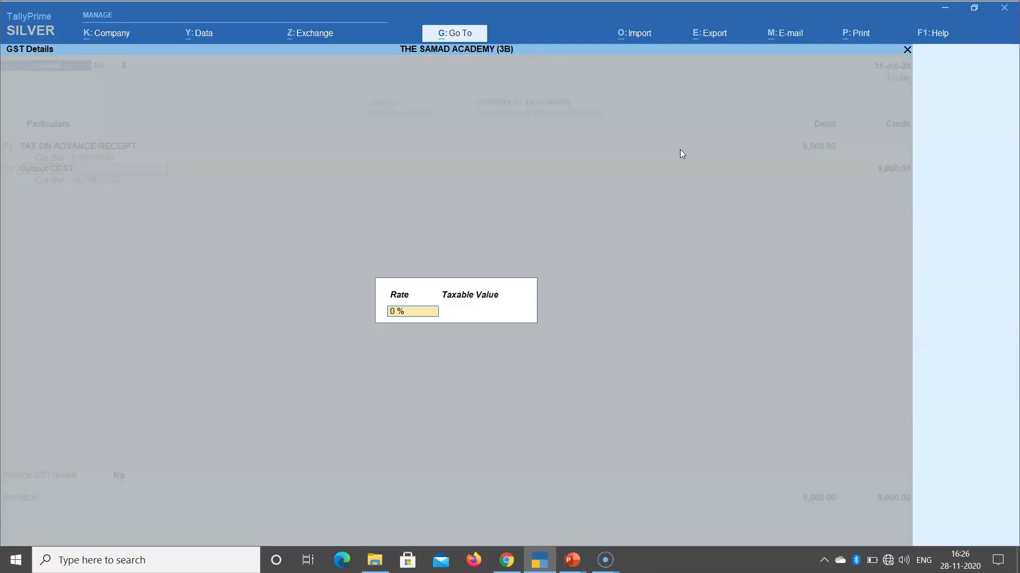
key("Return")
type("100000")
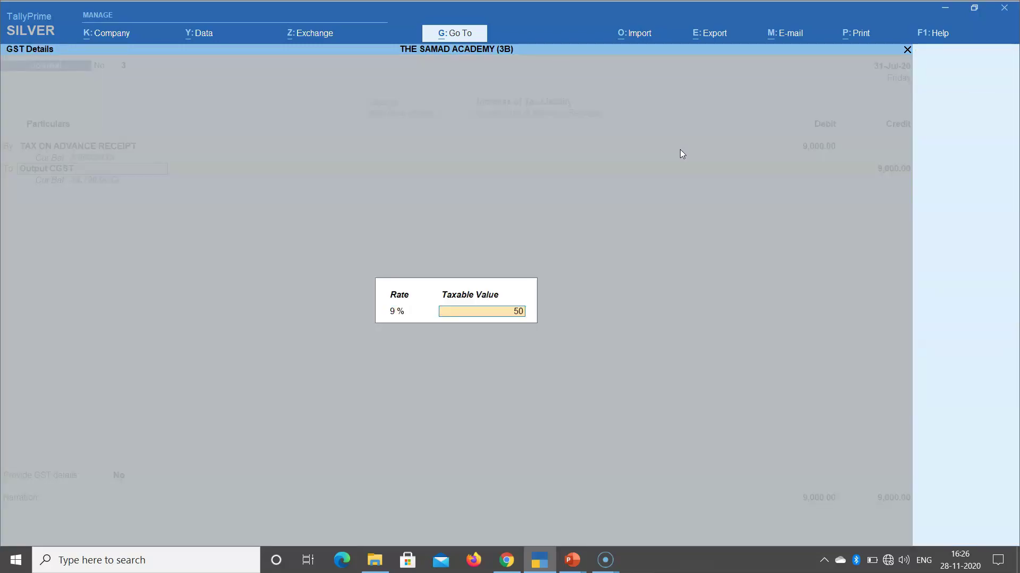
key("Return")
type("4500")
key("Return")
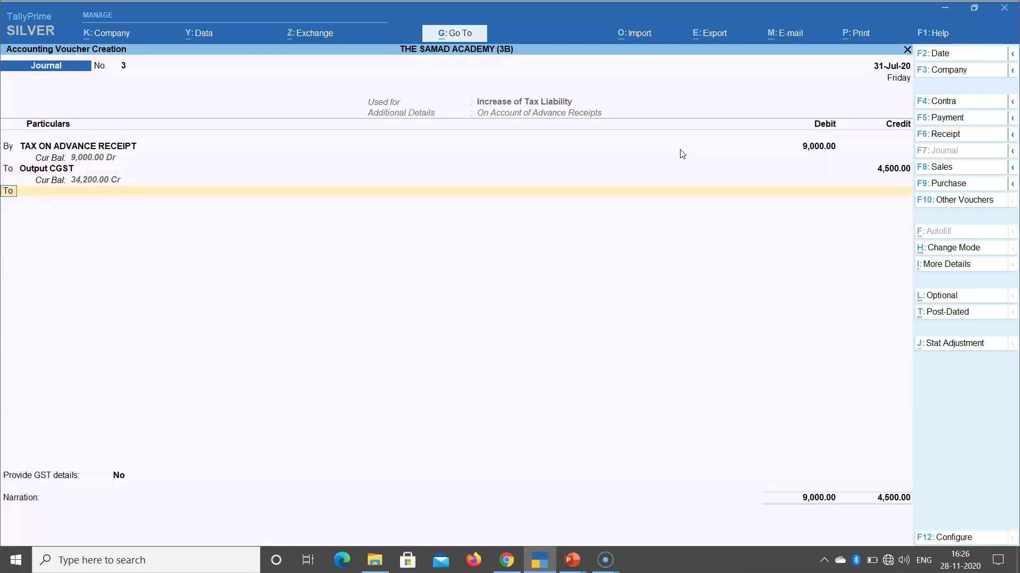
Step: Credit Output SGST with 4,500, accepting its proposed GST rate, taxable value and amount
key("Return")
type("OUT")
key("Down")
key("Down")
key("Down")
key("Down")
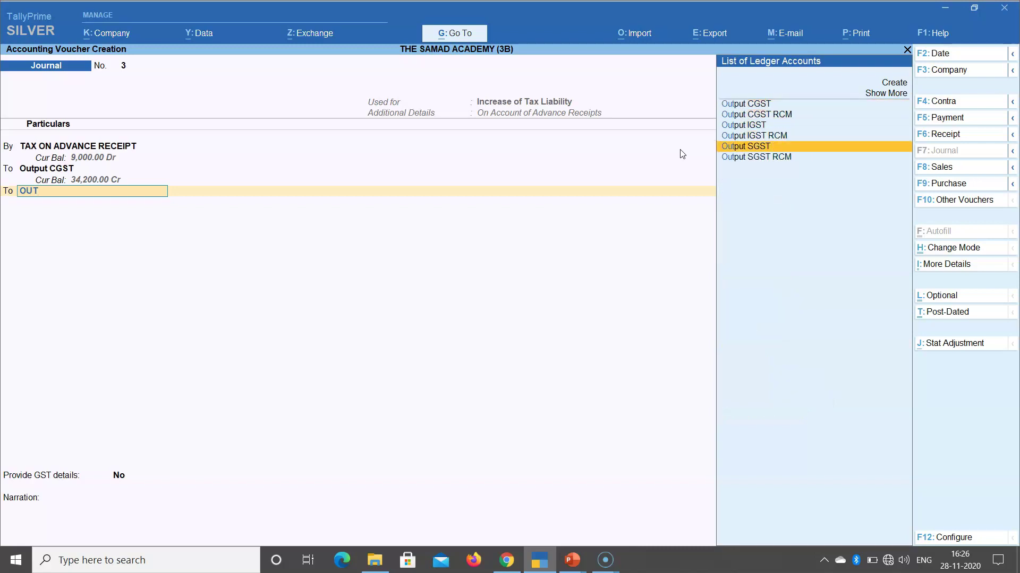
key("Return")
key("Return")
key("Return")
key("Return")
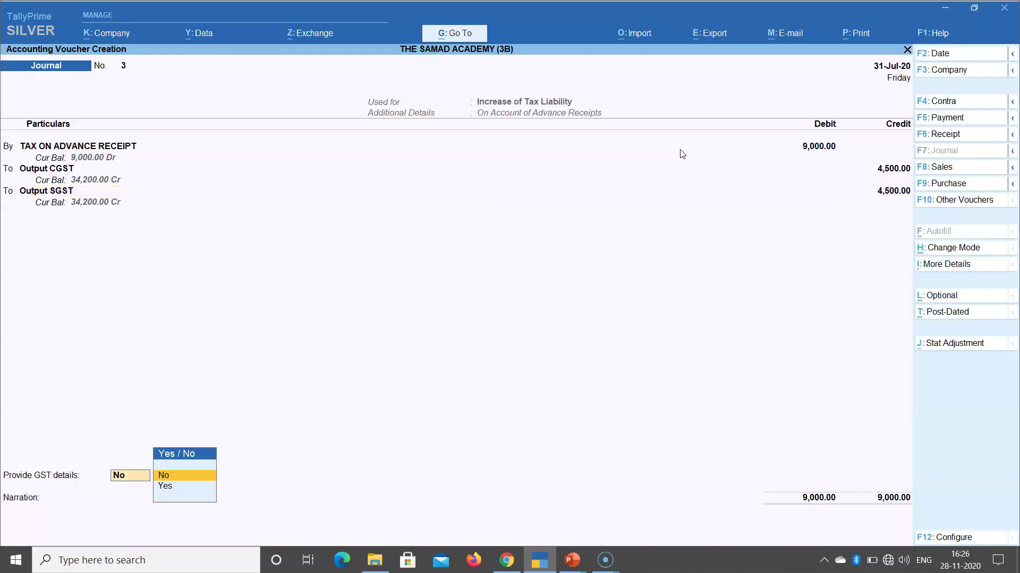
Step: Provide the journal's GST advance details for Happy Day Enterprises, keeping Maharashtra, Regular registration and the proposed GSTIN, with party type Not Applicable
key("Down")
key("Return")
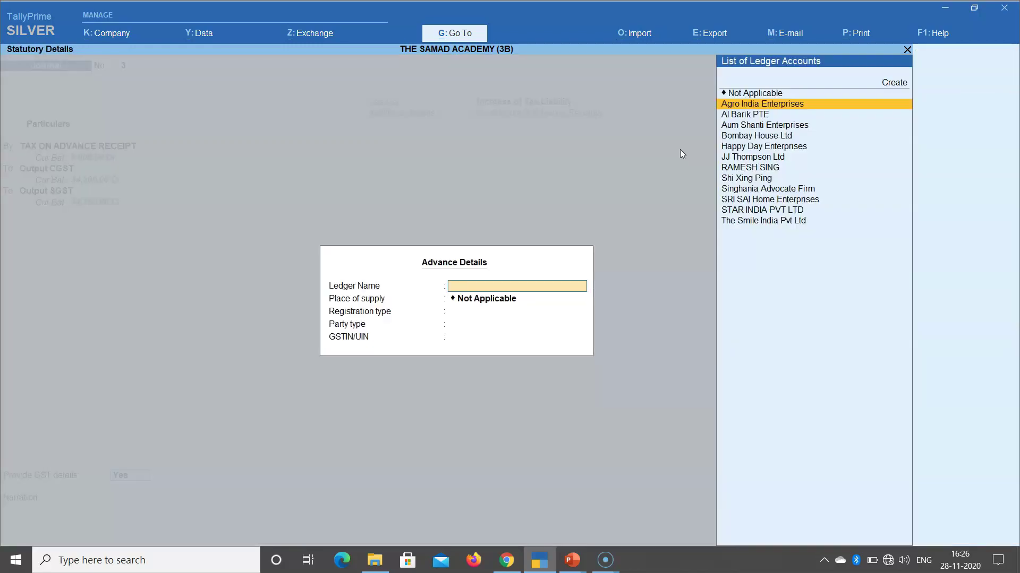
type("hap")
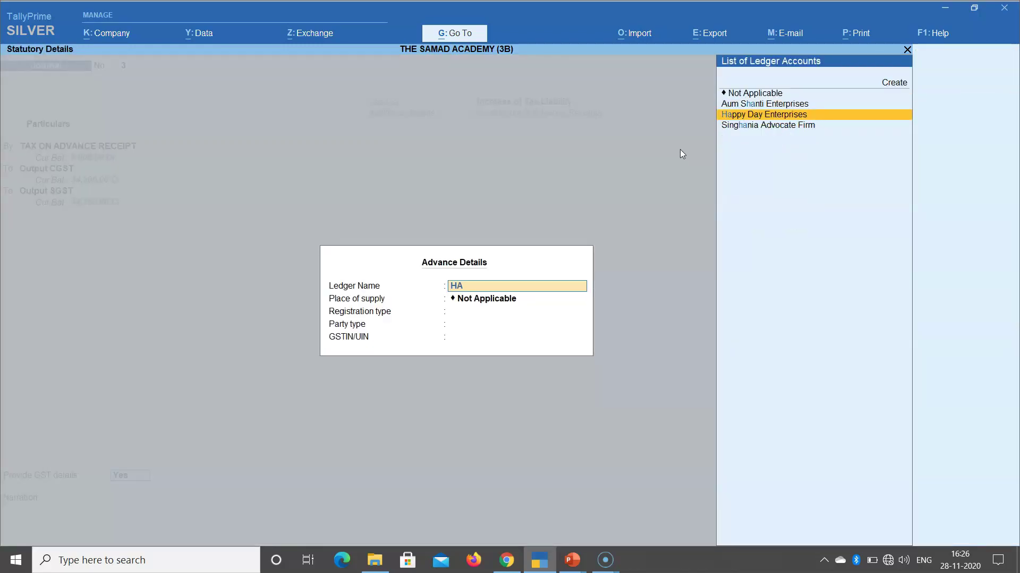
key("Return")
key("Return")
key("Return")
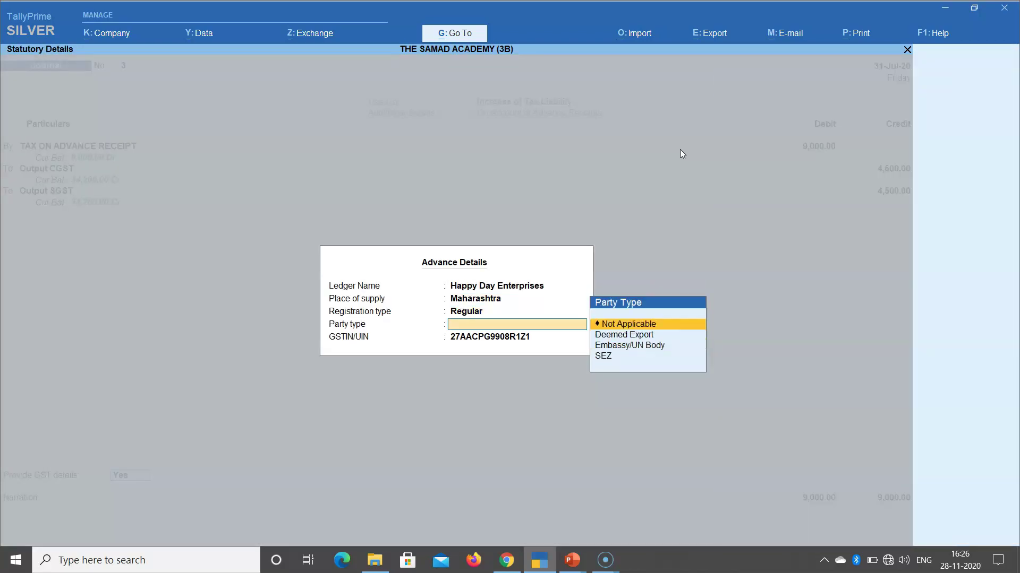
key("Return")
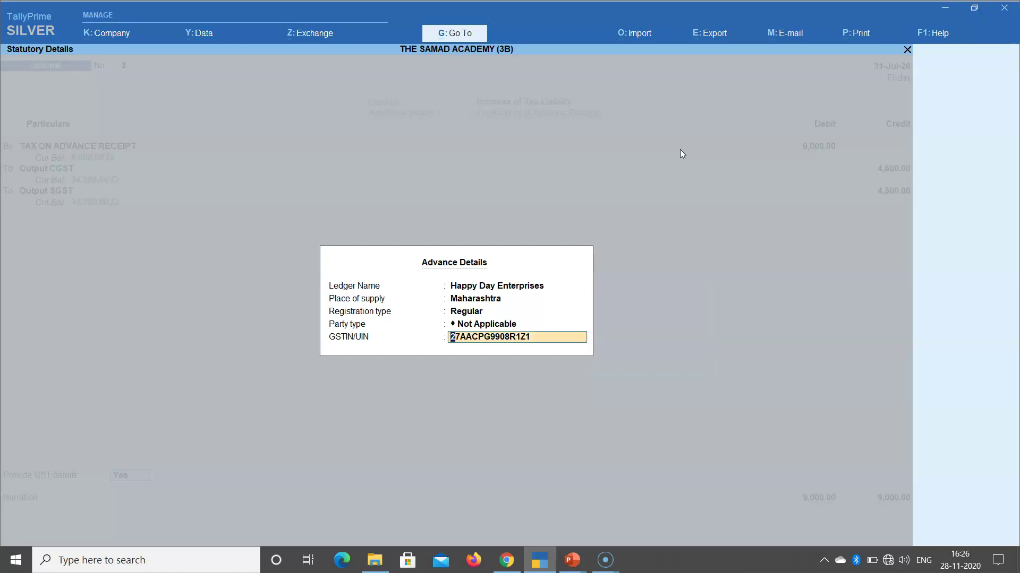
key("Return")
Step: Enter the narration "BEING ADVANCE RECEIPT LIABLOTY BOOKED" and save the journal voucher
type("BEING")
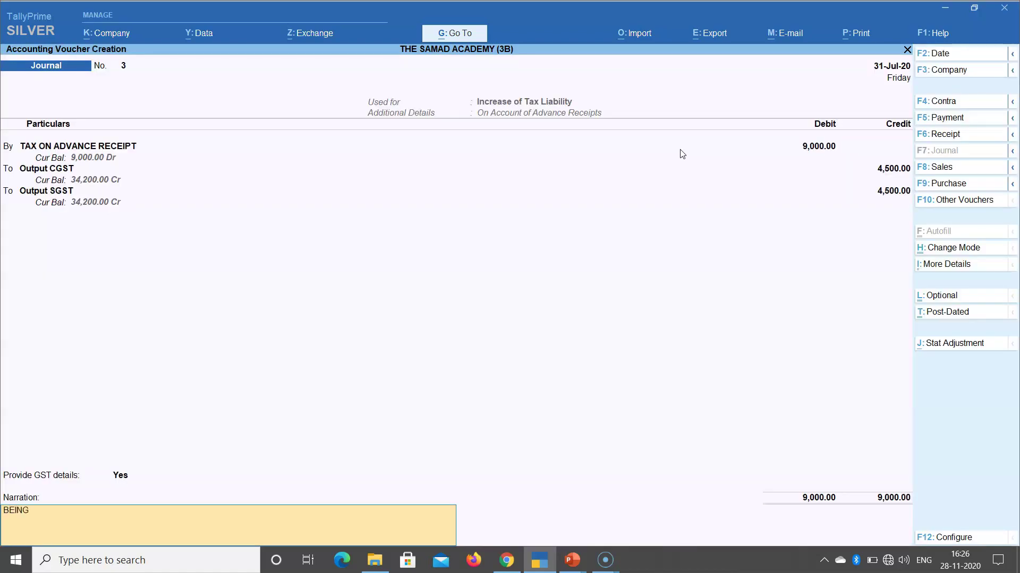
type(" ADVANCE RECEIPT LIABLOTY B")
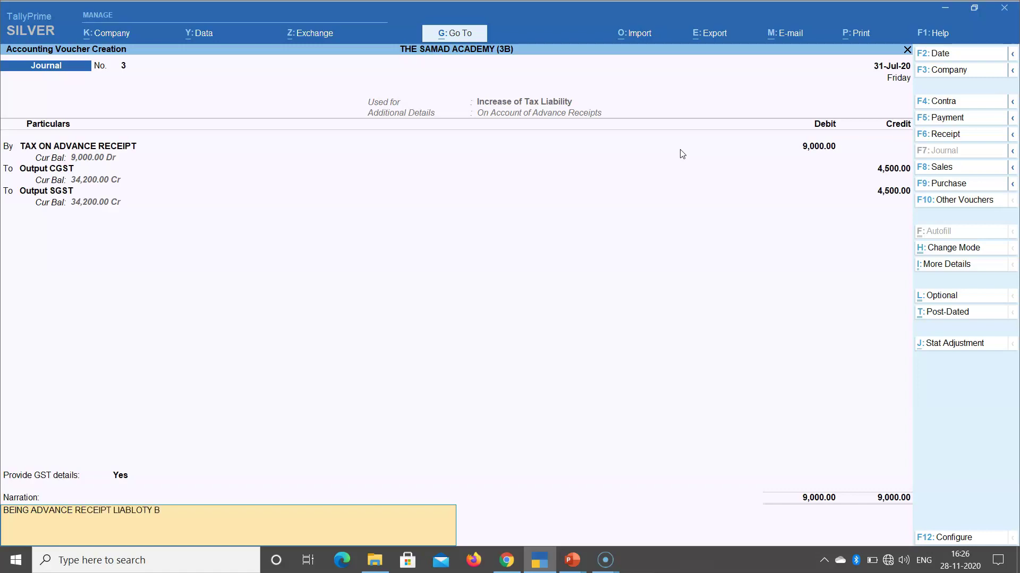
type("OOKED")
key("Return")
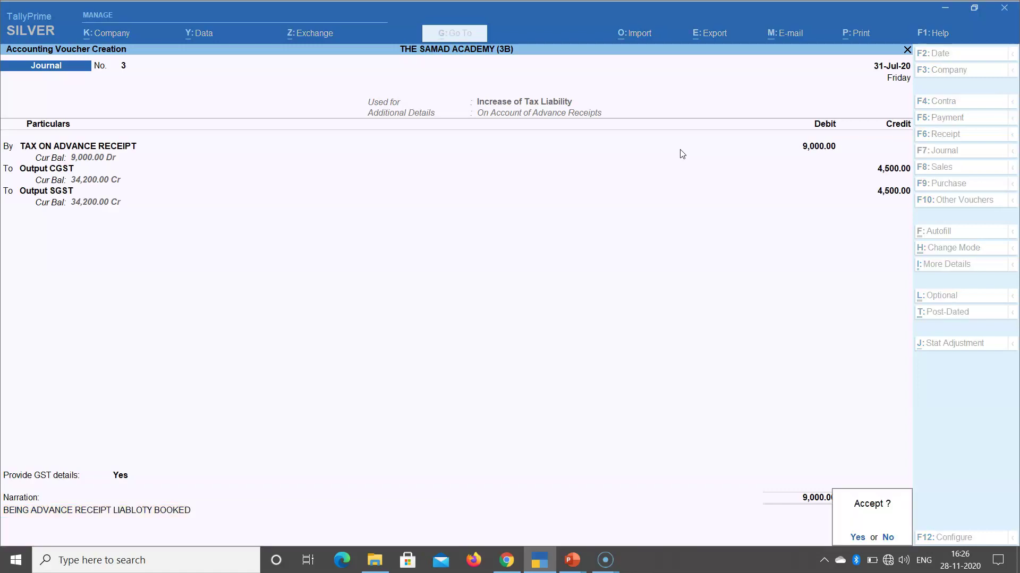
key("Return")
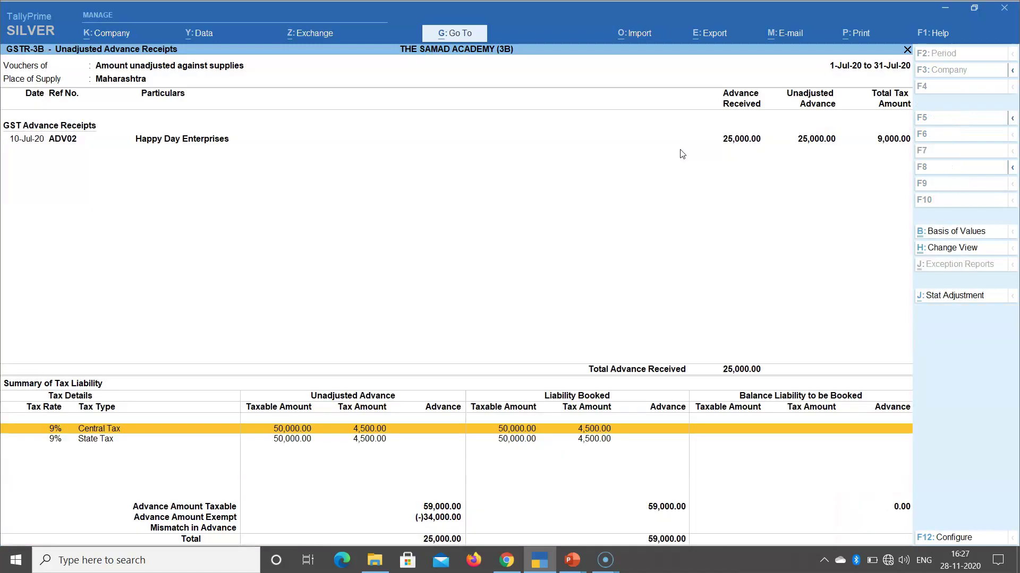
Step: Return to the GSTR-3B summary and examine the vouchers under table 3.1(a), outward taxable supplies, including the TAX ON ADVANCE RECEIPT journal
key("Down")
key("Up")
key("Escape")
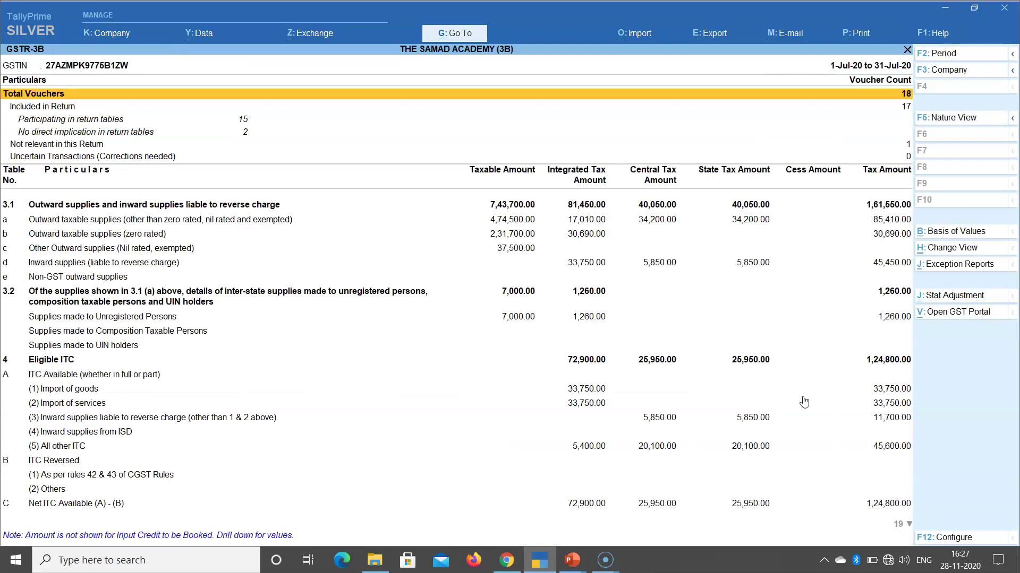
key("Down")
key("Down")
key("Down")
key("Down")
key("Down")
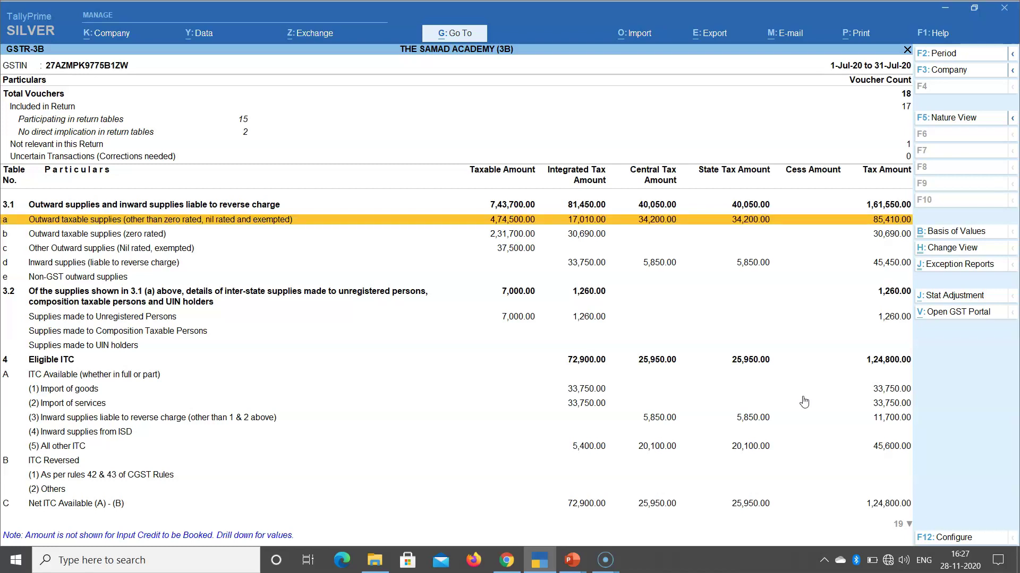
left_click(647, 222)
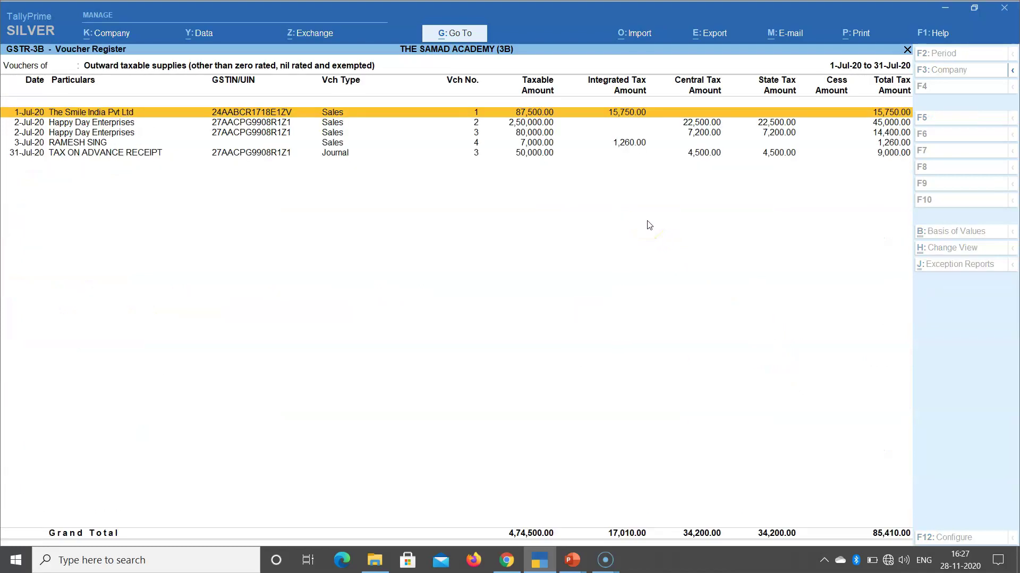
key("Down")
key("Down")
key("Down")
key("Down")
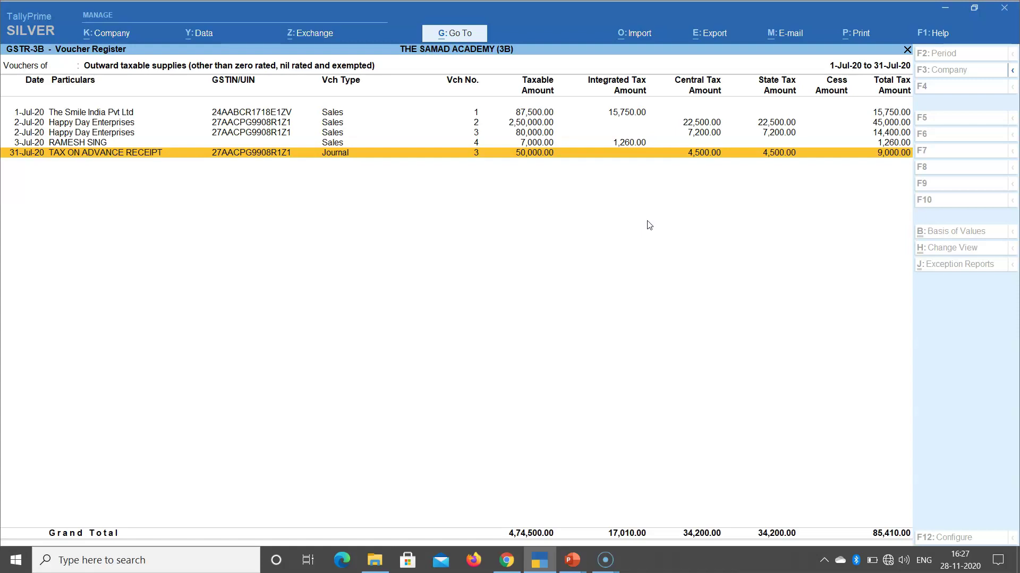
key("Up")
key("Up")
key("Down")
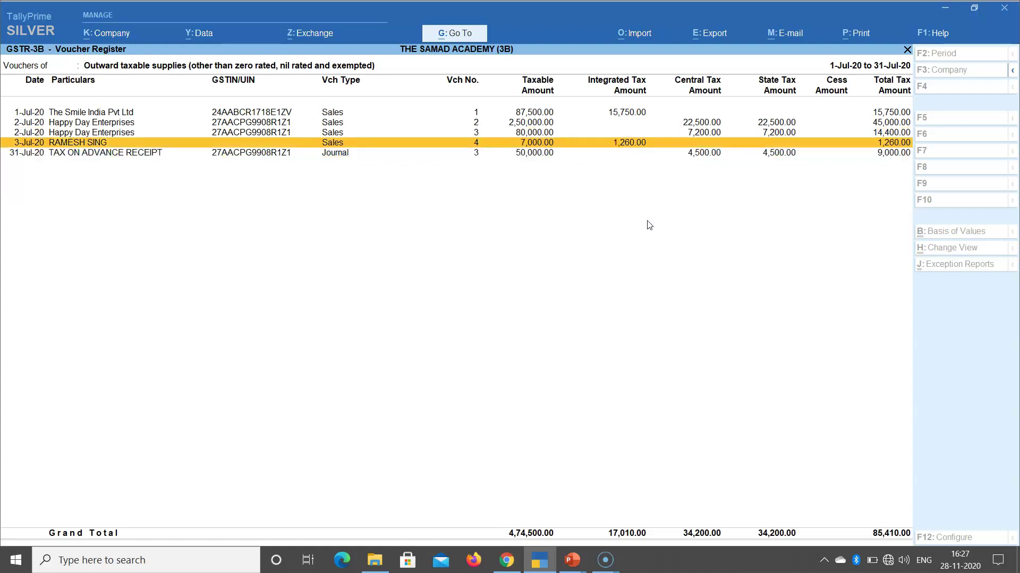
Step: Go back to the GSTR-3B summary and review its remaining sections, from other outward supplies through to Advance Payments
key("Escape")
key("Down")
key("Down")
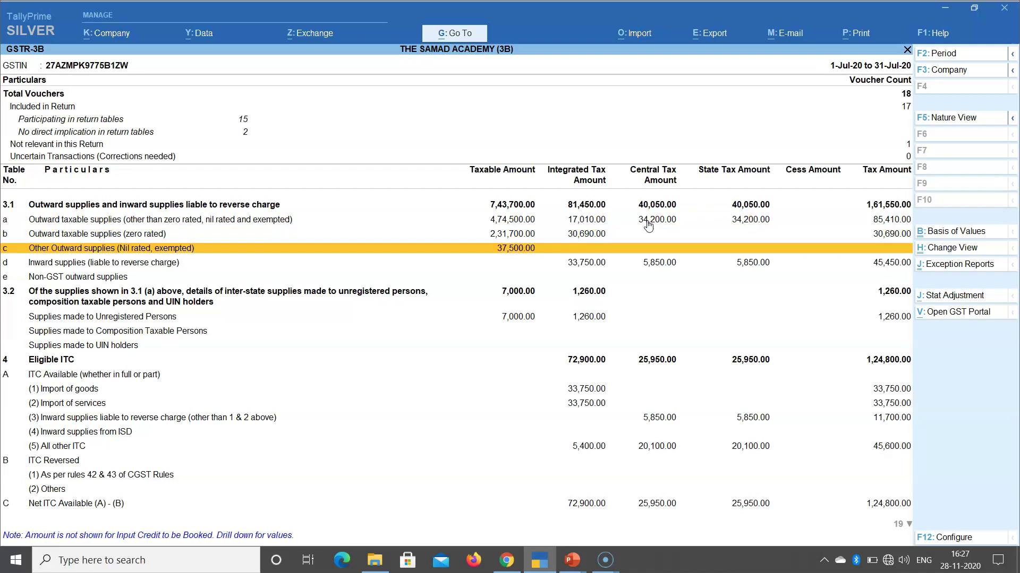
key("Down")
key("Down")
key("Down")
key("Down")
key("Down")
key("Down")
key("Down")
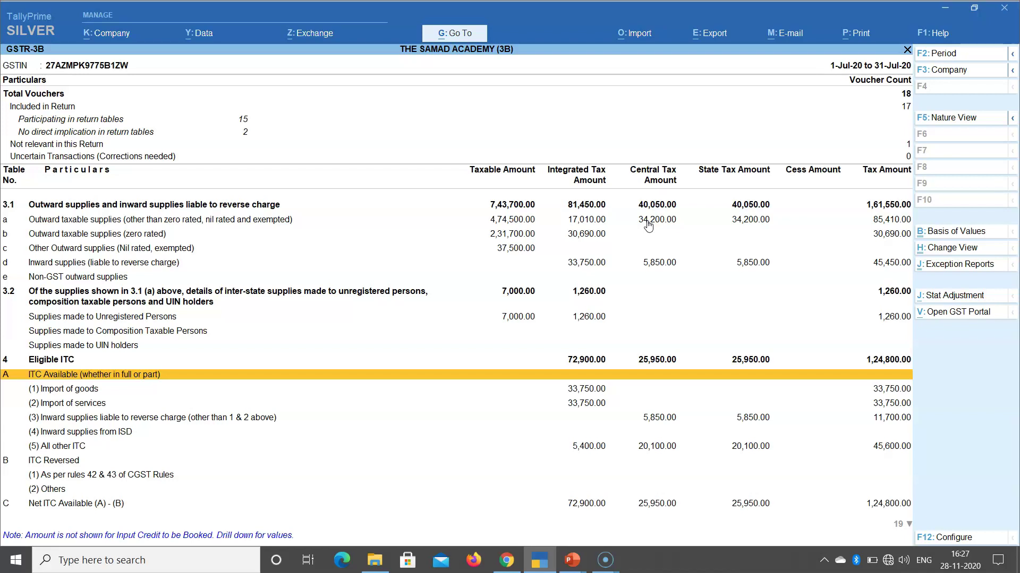
key("Down")
key("Down")
key("Down")
key("Down")
key("Down")
key("Down")
key("Down")
key("Down")
key("Down")
key("Down")
key("Down")
key("Down")
key("Down")
key("Down")
key("Down")
key("Down")
key("Down")
key("Down")
key("Down")
key("Down")
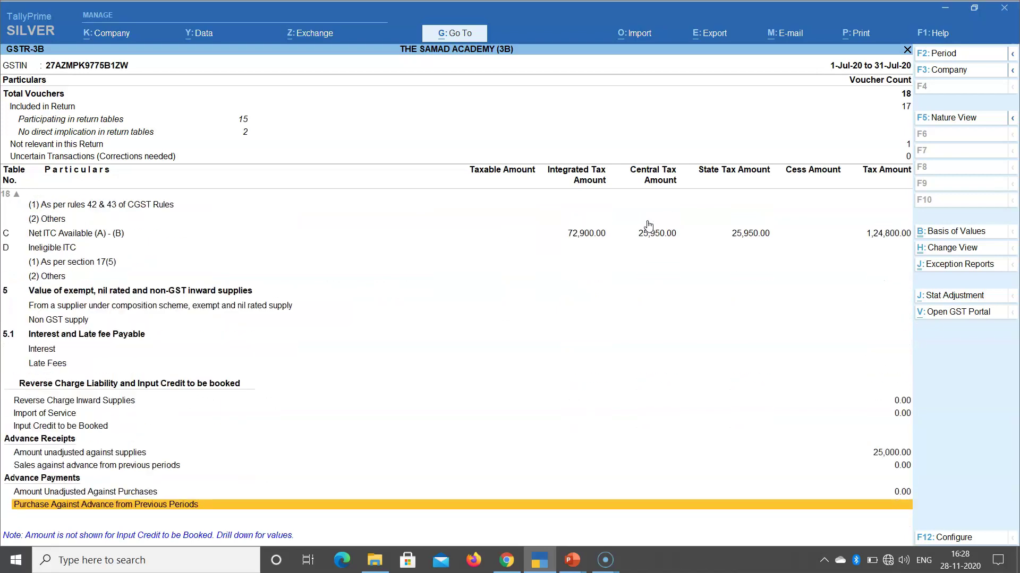
Step: View the advance amounts unadjusted against supplies for Maharashtra
key("Up")
key("Up")
key("Up")
key("Return")
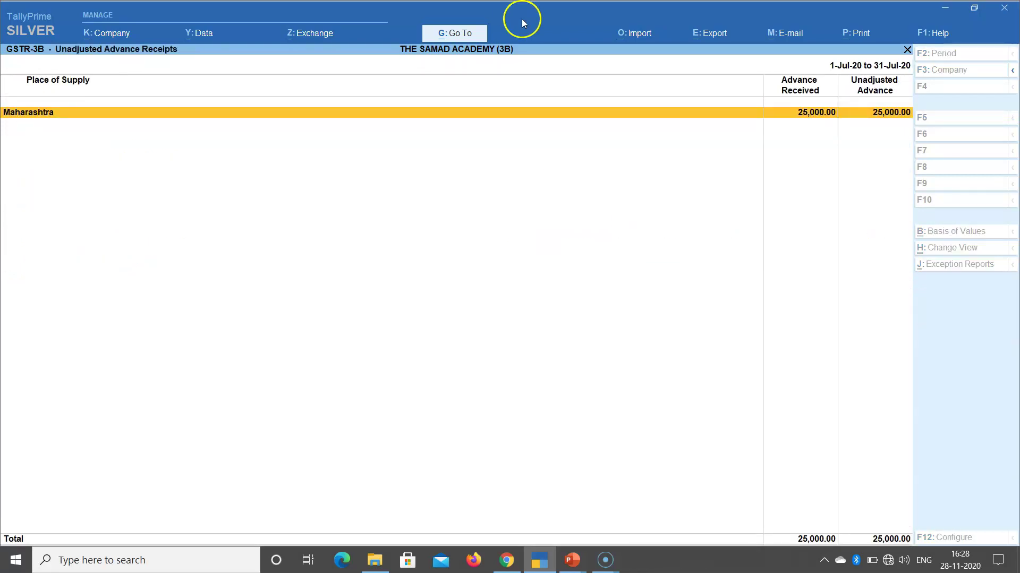
key("Escape")
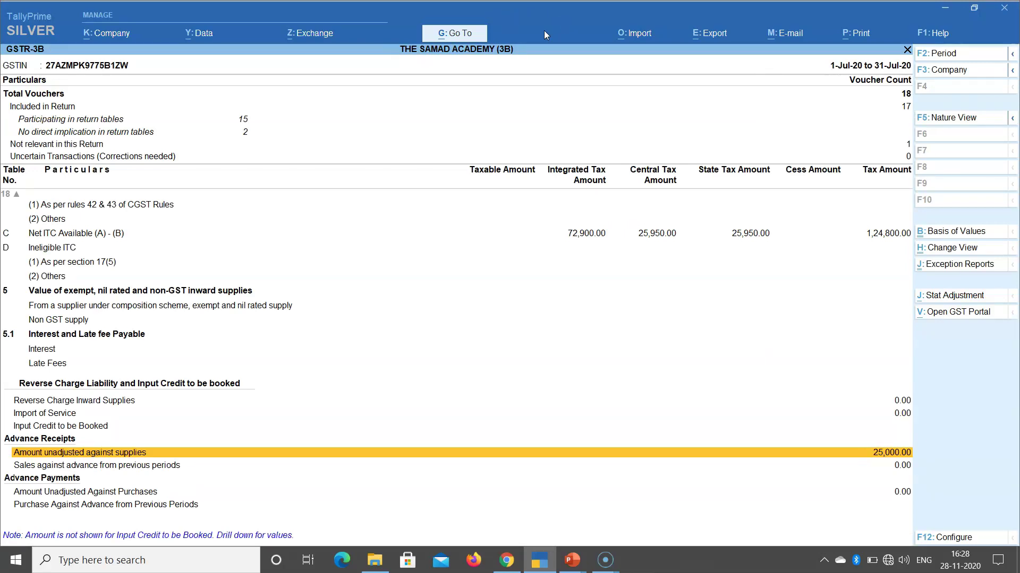
key("Return")
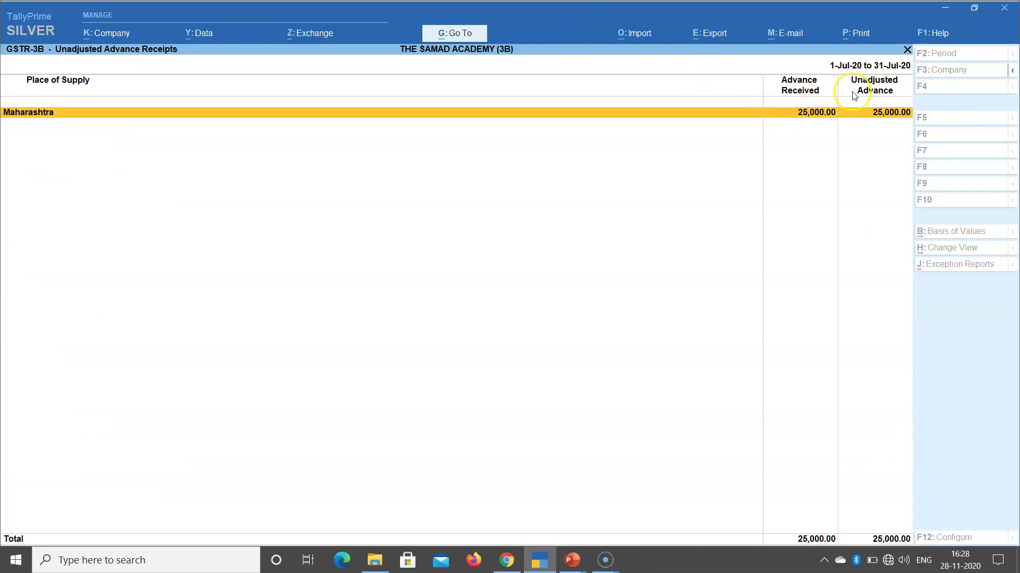
left_click(875, 120)
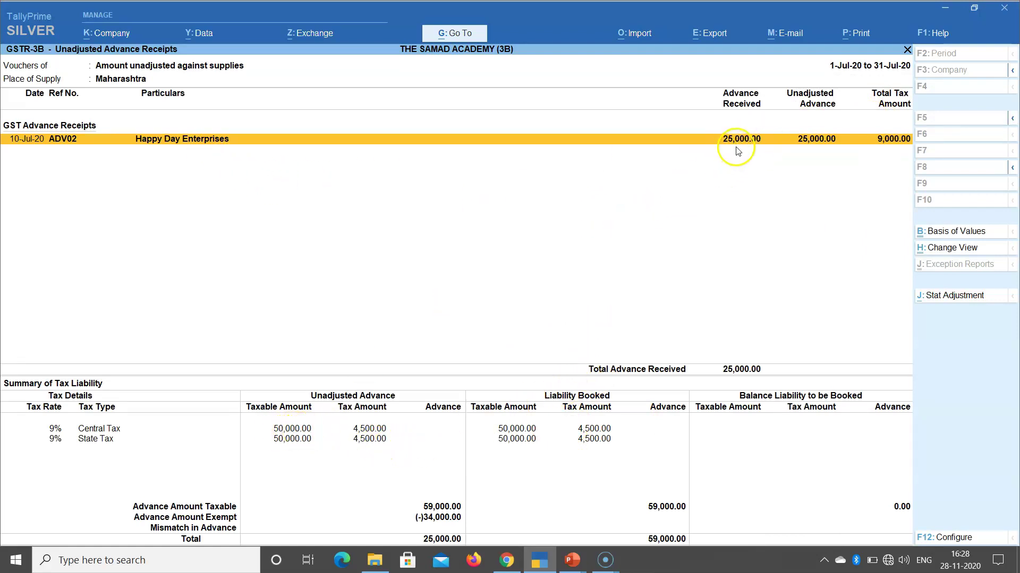
Step: Open the 10-Jul-20 advance receipt ADV02 from Happy Day Enterprises and check its advance receipt details
left_click(704, 145)
key("Down")
key("Return")
key("Return")
key("Return")
key("Return")
key("Return")
key("Return")
key("BackSpace")
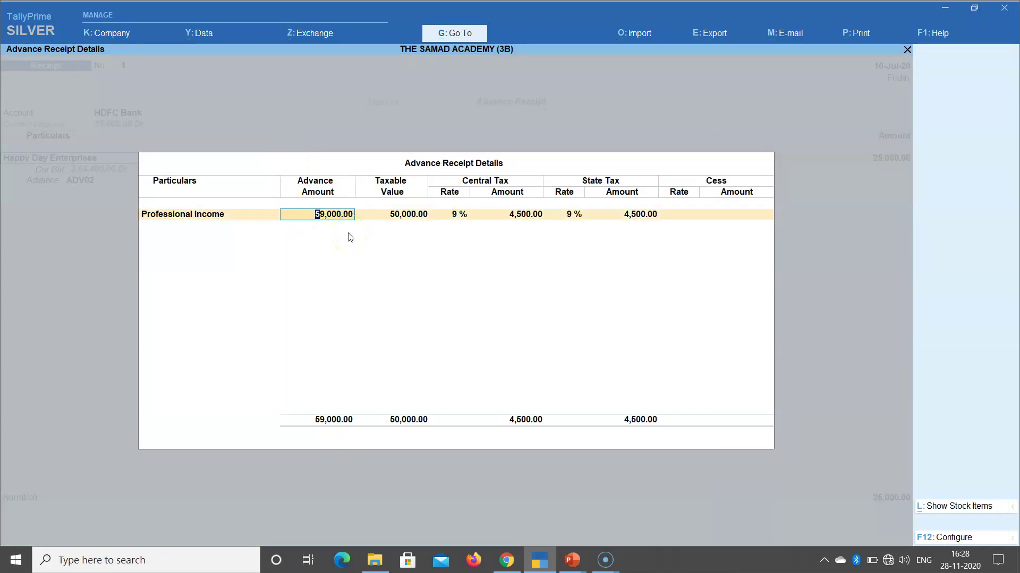
Step: Set the amount received from Happy Day Enterprises to 59,000 in the receipt voucher
key("Return")
key("Return")
type("59000")
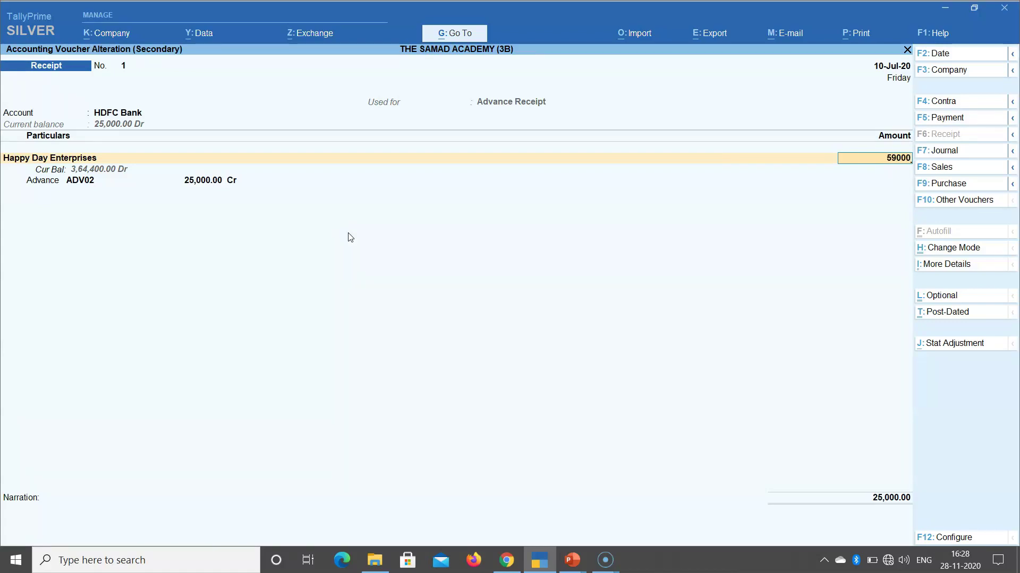
key("Return")
key("Return")
key("Return")
key("Return")
key("Return")
key("Return")
key("Return")
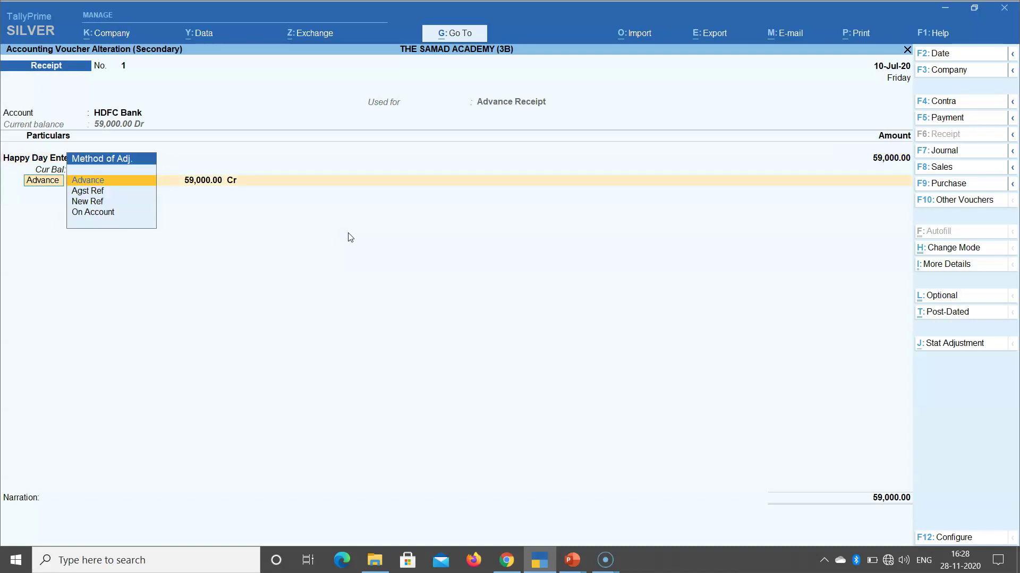
Step: Keep the receipt's ADV02 advance reference, Professional Income advance details and Cheque/DD bank allocation, and save the altered receipt
key("Return")
key("Return")
key("Return")
key("Return")
key("Return")
key("Return")
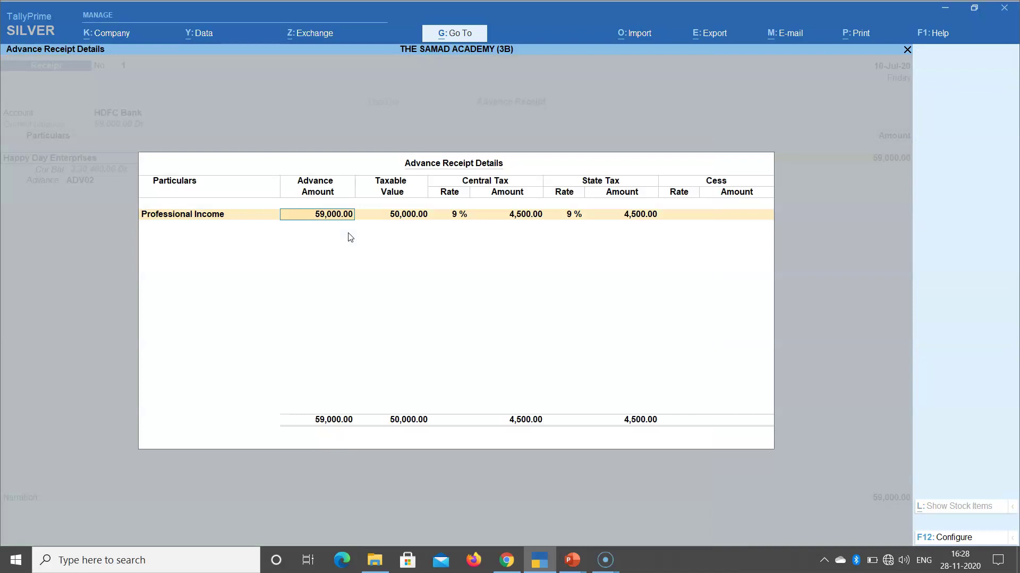
key("Return")
key("Return")
key("Return")
key("Return")
key("Return")
key("Return")
key("Return")
key("Return")
key("Return")
key("Return")
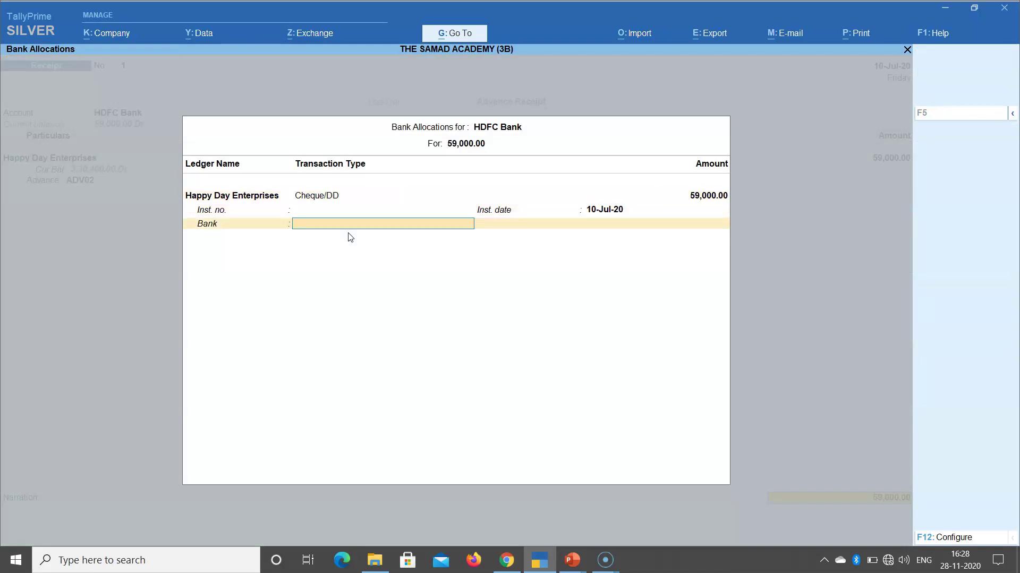
key("Return")
key("Return")
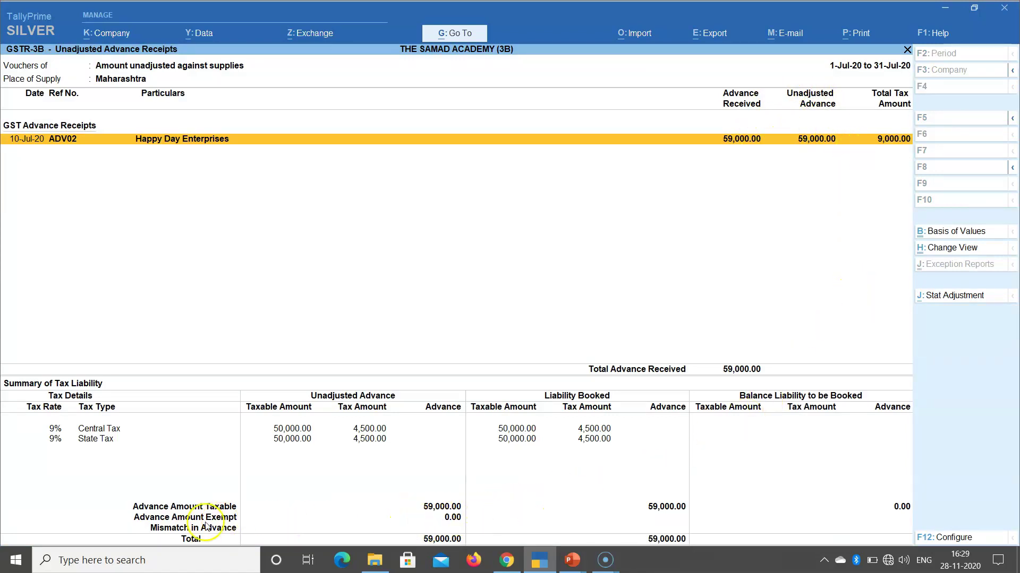
Step: Return to the GSTR-3B summary and examine its sections down to the advance receipts unadjusted against supplies
key("Escape")
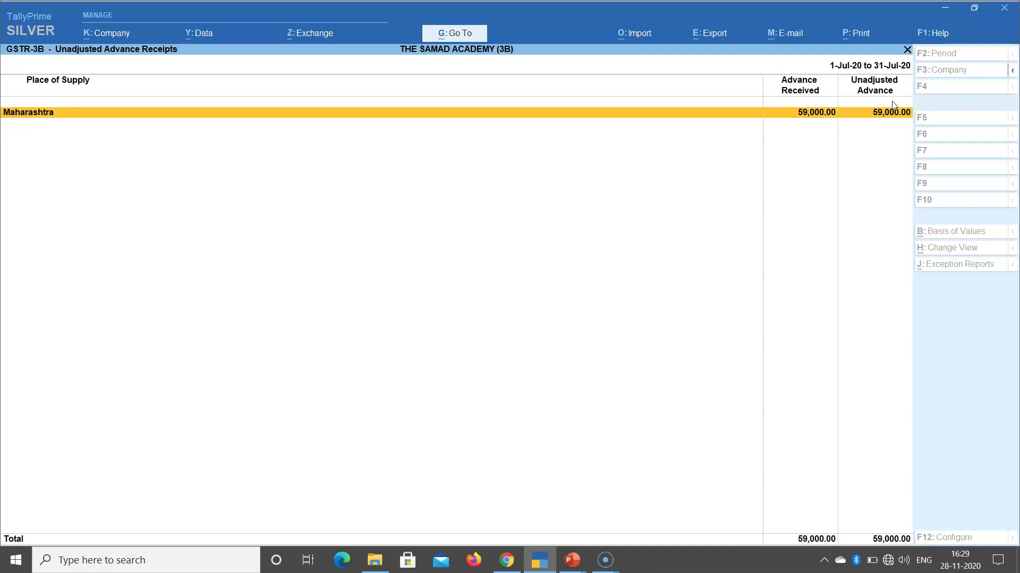
key("Escape")
key("Down")
key("Down")
key("Down")
key("Down")
key("Down")
key("Down")
key("Down")
key("Down")
key("Down")
key("Down")
key("Down")
key("Down")
key("Down")
key("Down")
key("Down")
key("Down")
key("Down")
key("Down")
key("Down")
key("Down")
key("Down")
key("Down")
key("Down")
key("Down")
key("Down")
key("Down")
key("Down")
key("Down")
key("Down")
key("Down")
key("Down")
key("Down")
key("Down")
key("Down")
key("Down")
key("Down")
key("Down")
key("Down")
key("Down")
key("Down")
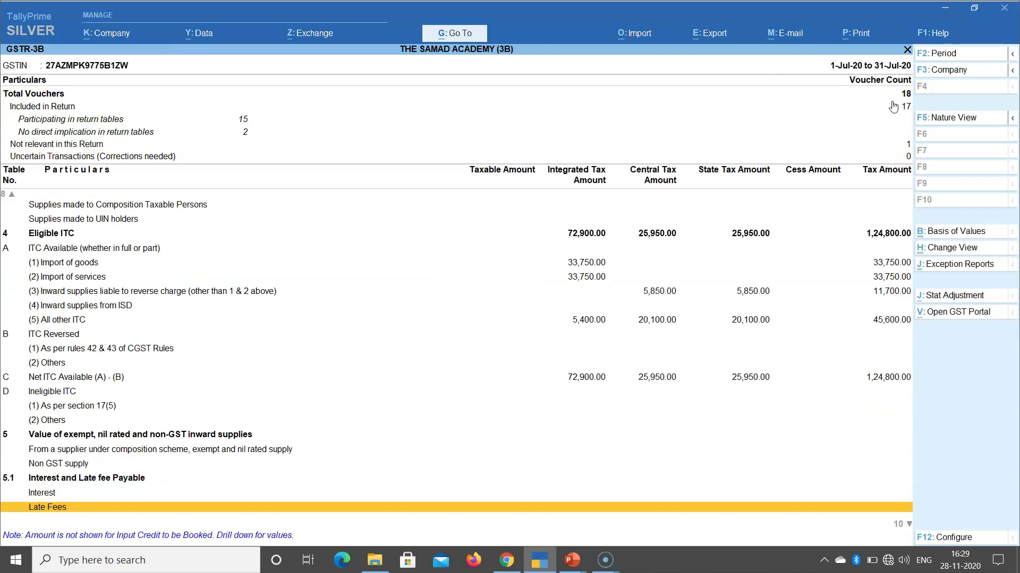
key("Up")
key("Up")
key("Up")
key("Up")
key("Down")
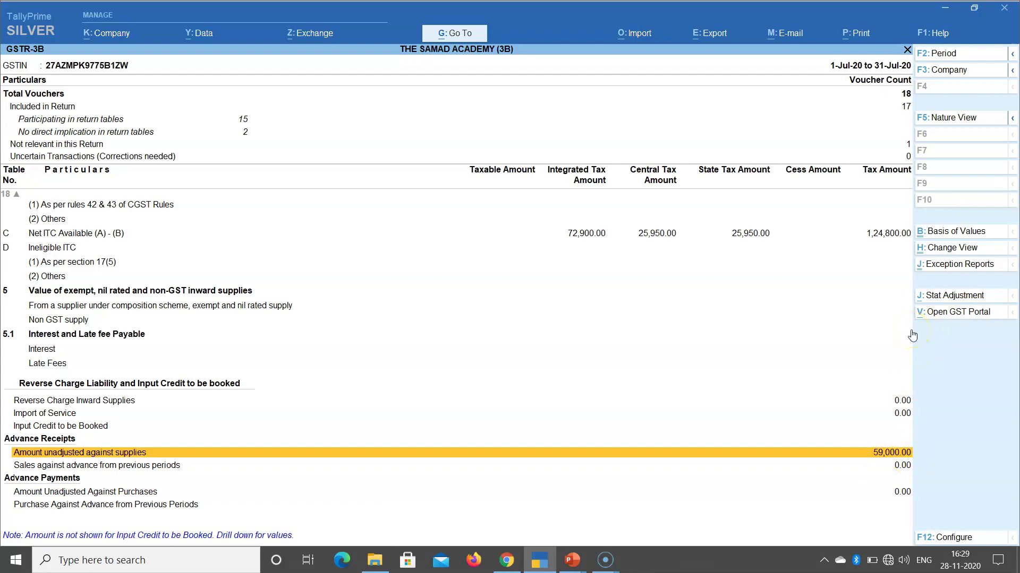
Step: Examine the advance receipt and advance payment rows at the end of the GSTR-3B summary
key("Down")
key("Down")
key("Down")
key("Up")
key("Down")
key("Up")
key("Down")
key("Up")
key("Down")
key("Up")
key("Down")
key("Up")
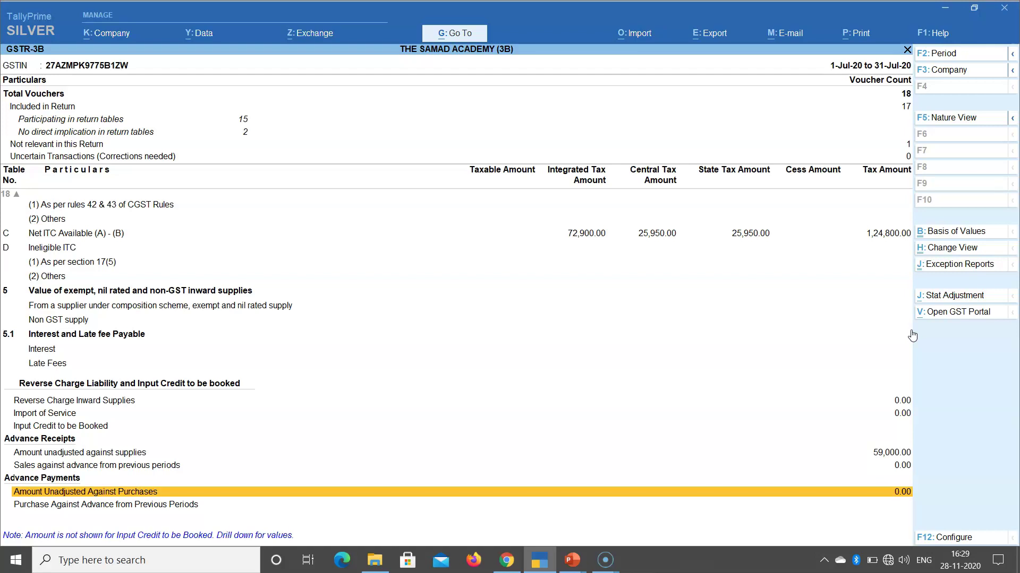
Step: Review the return tables from the advance rows back up to the total vouchers
key("Up")
key("Up")
key("Up")
key("Up")
key("Up")
key("Up")
key("Up")
key("Up")
key("Up")
key("Up")
key("Up")
key("Up")
key("Up")
key("Up")
key("Up")
key("Up")
key("Up")
key("Up")
key("Up")
key("Up")
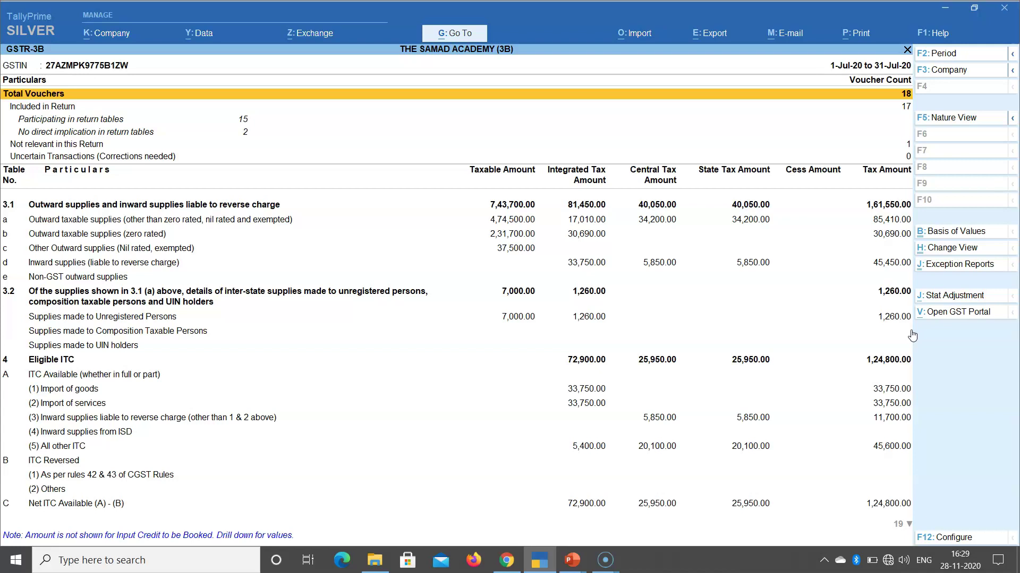
Step: Condense the GSTR-3B report and compare its return view with the nature view, ending in nature view
left_click(1013, 119)
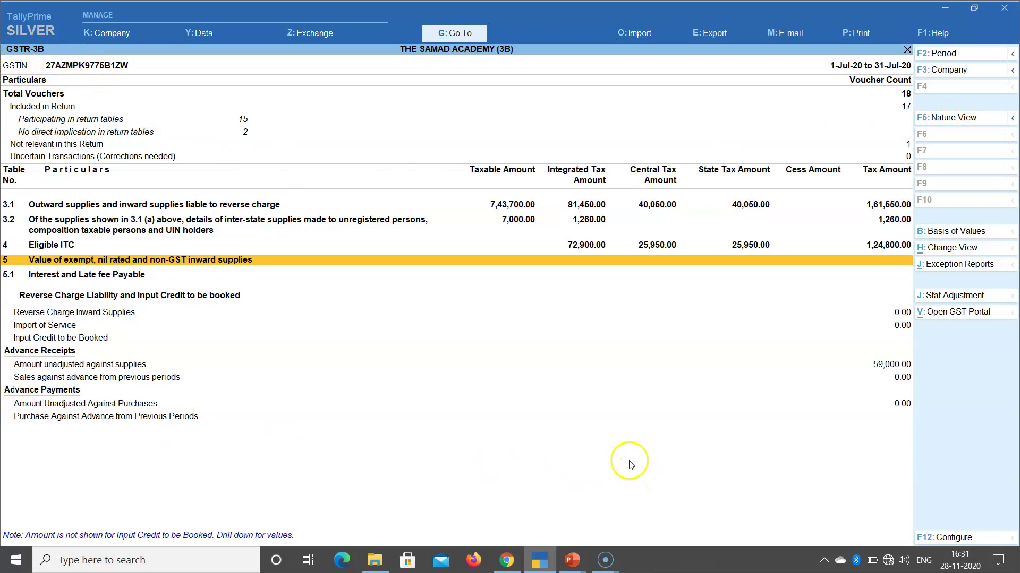
left_click(953, 118)
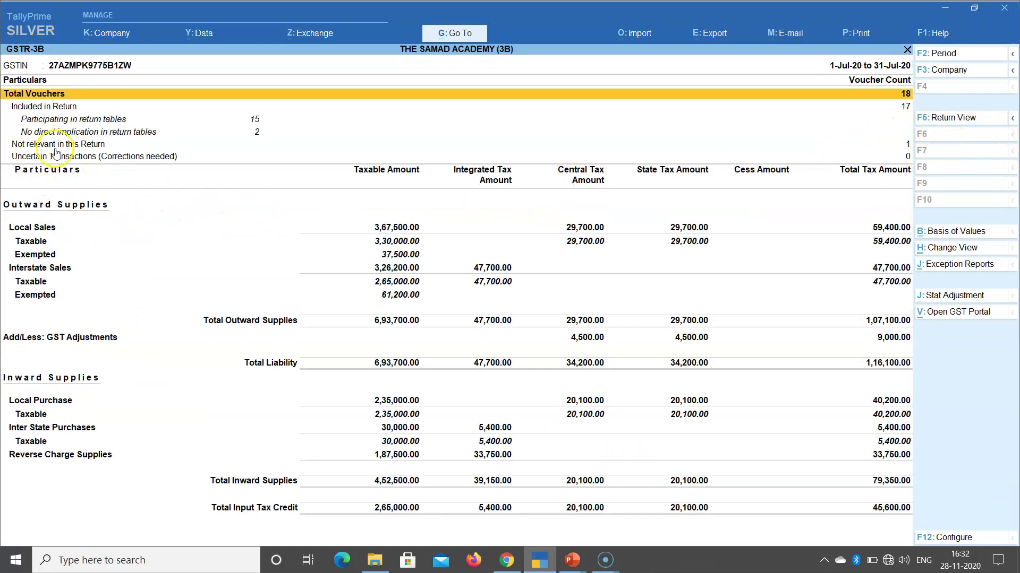
left_click(943, 117)
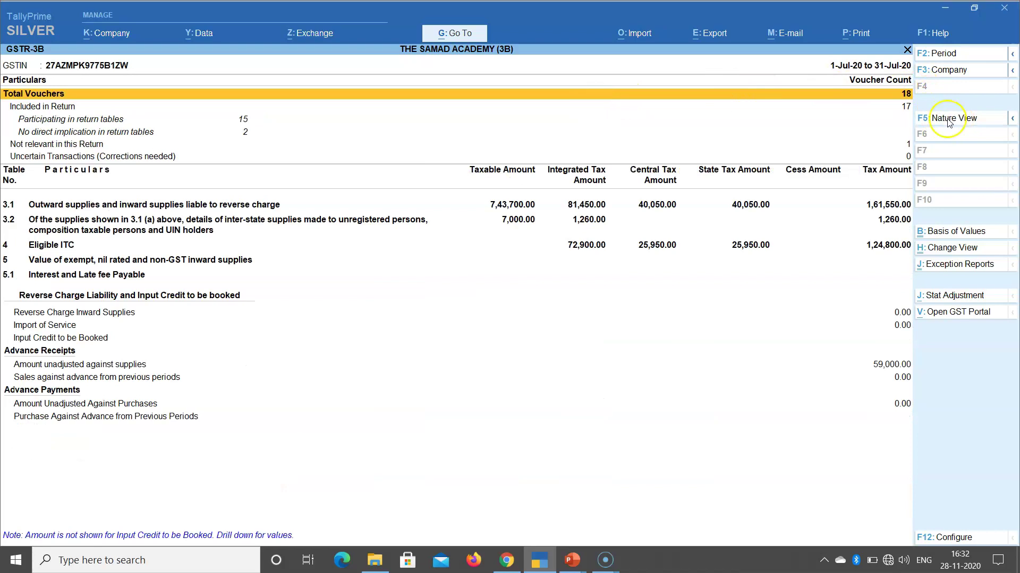
left_click(949, 121)
Step: Examine the taxable and exempted rows of local and interstate sales, plus the local purchase row
left_click(35, 229)
left_click(37, 241)
left_click(38, 256)
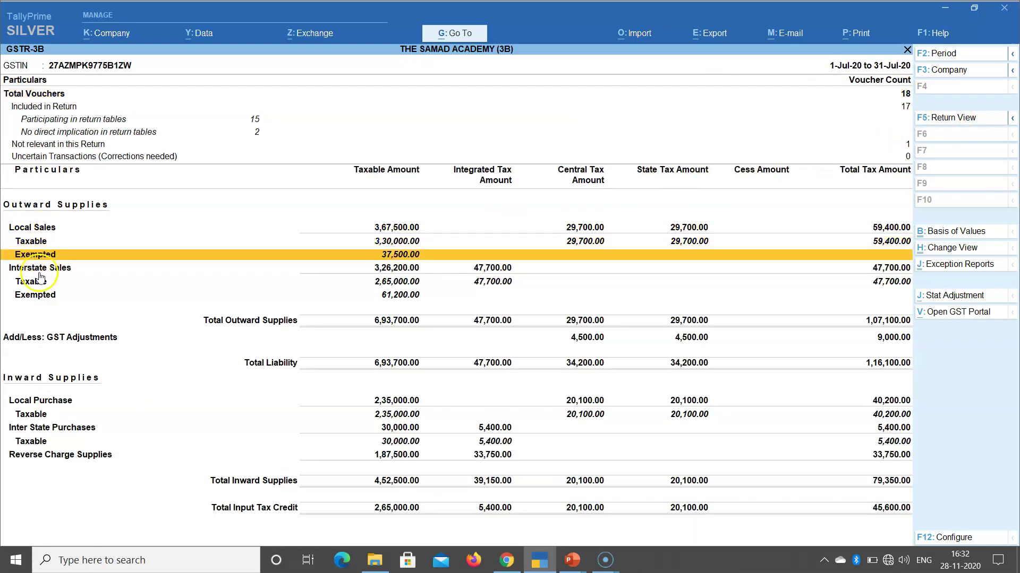
left_click(38, 268)
left_click(37, 282)
left_click(38, 296)
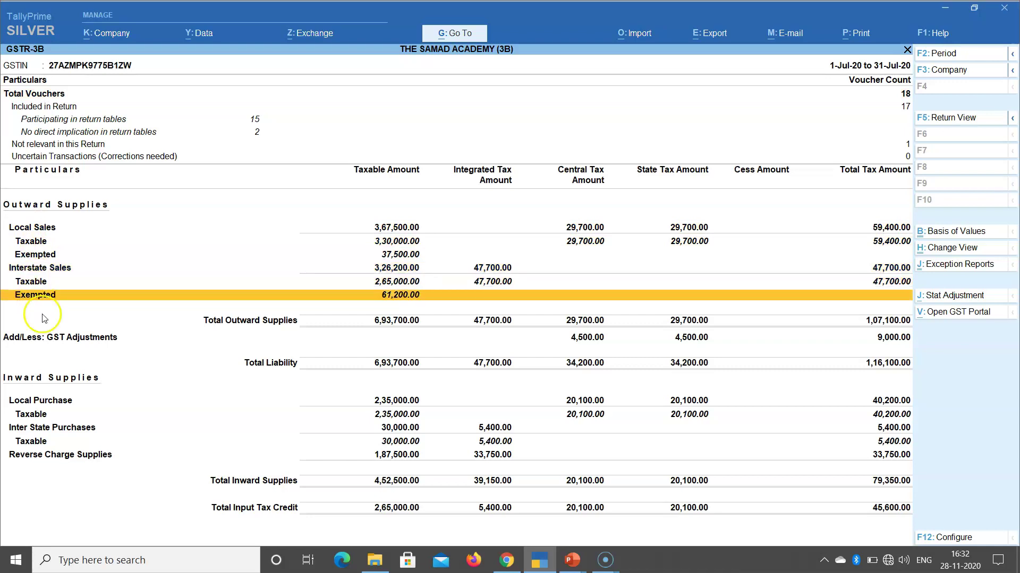
left_click(51, 402)
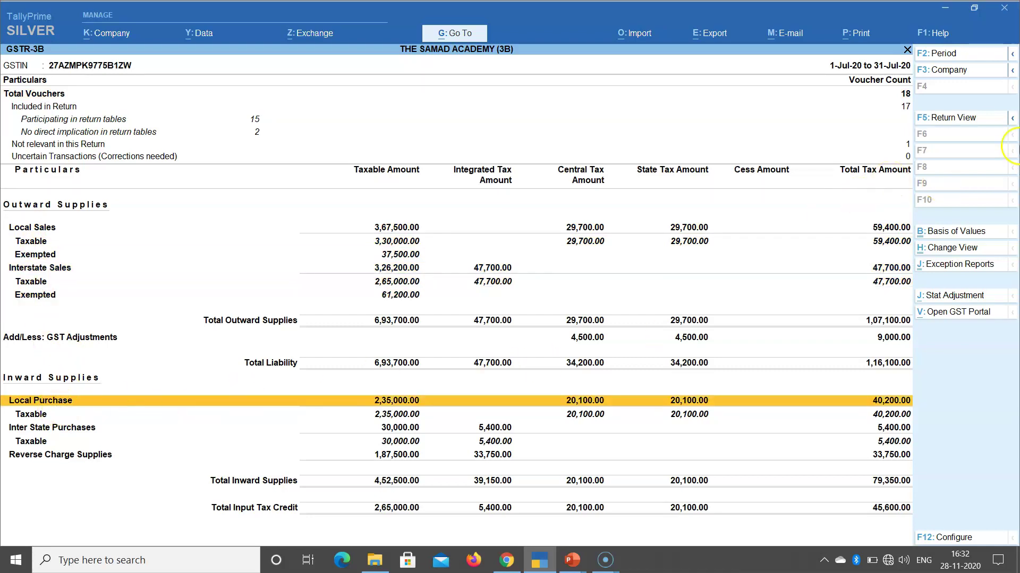
Step: Show the nature view in detail and examine the rate-wise local sales and nil-rated sales rows
left_click(1013, 124)
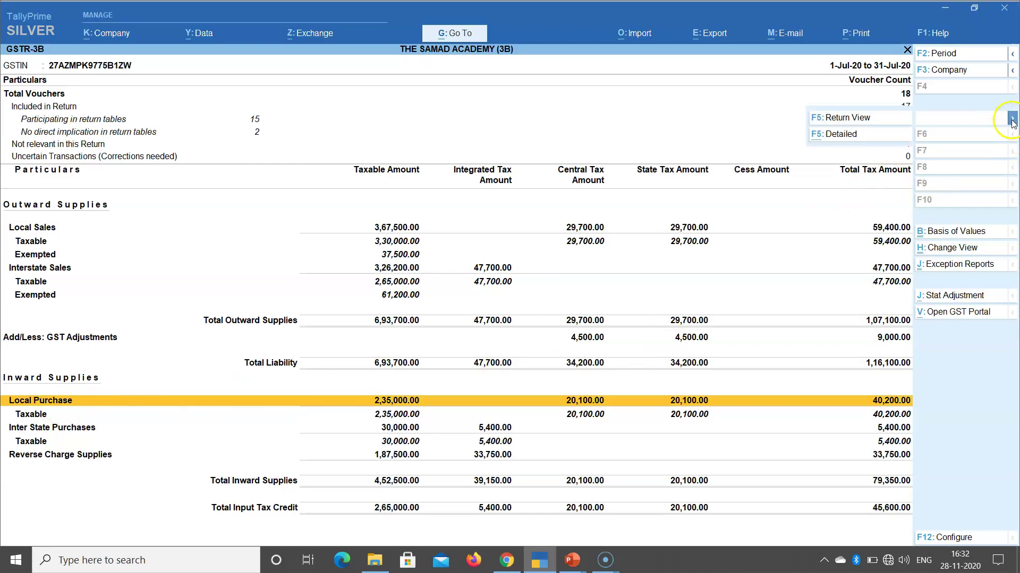
key("Return")
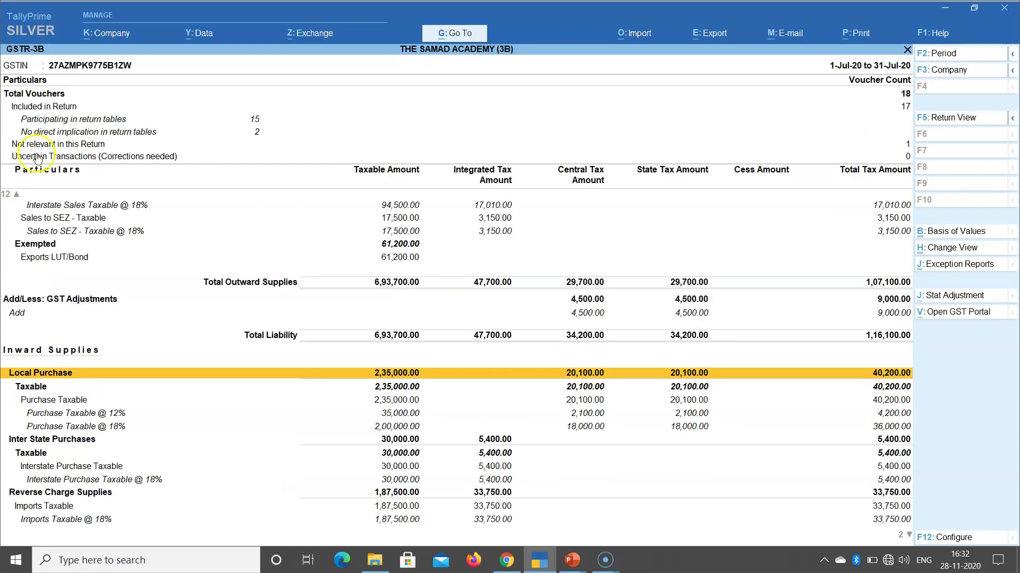
left_click(99, 207)
scroll(104, 212, "up", 3)
scroll(104, 212, "up", 5)
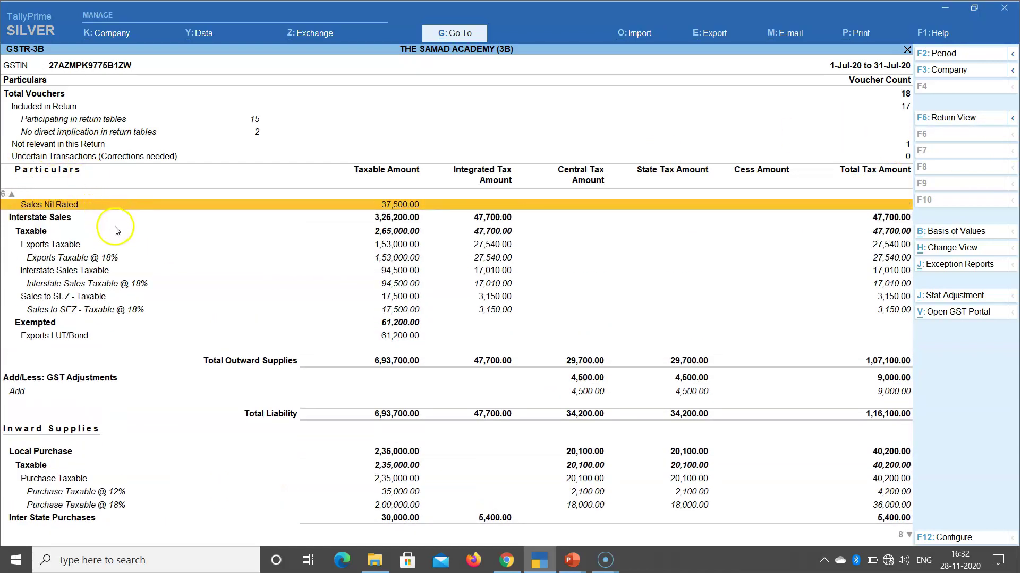
left_click(64, 254)
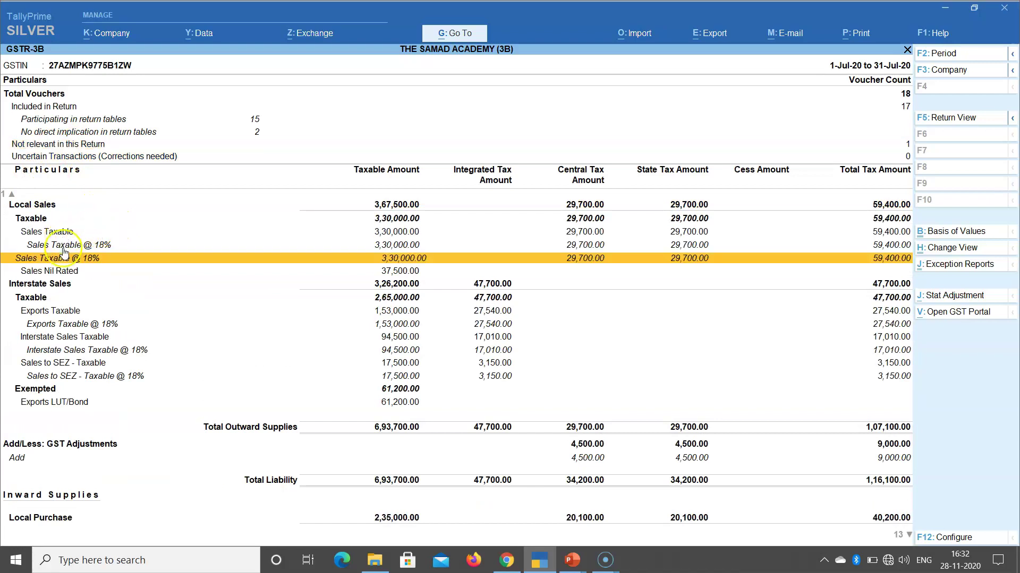
left_click(68, 272)
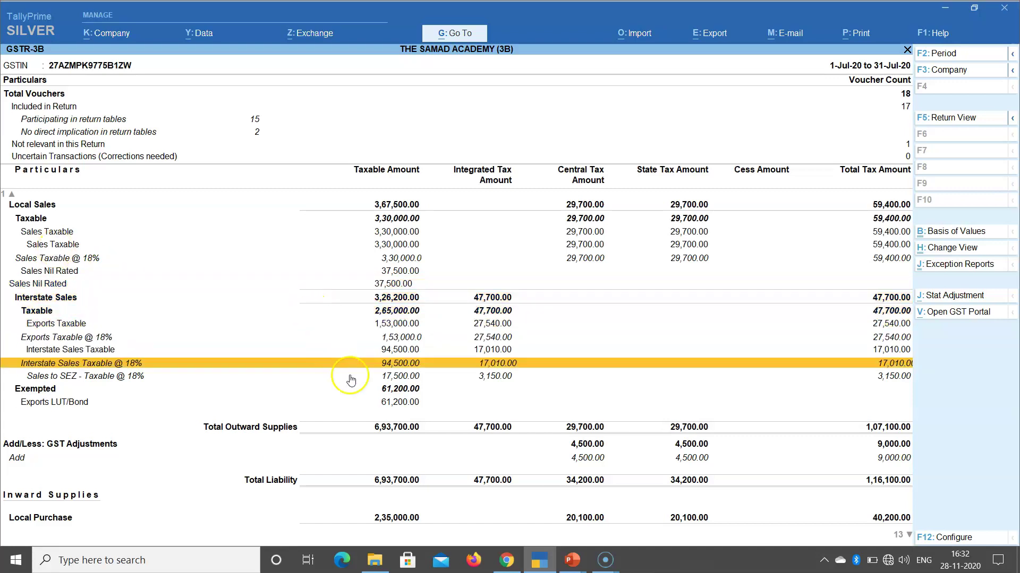
Step: Examine the detailed inward supplies, from purchases taxable at 12% to imports taxable at 18%
scroll(373, 408, "down", 10)
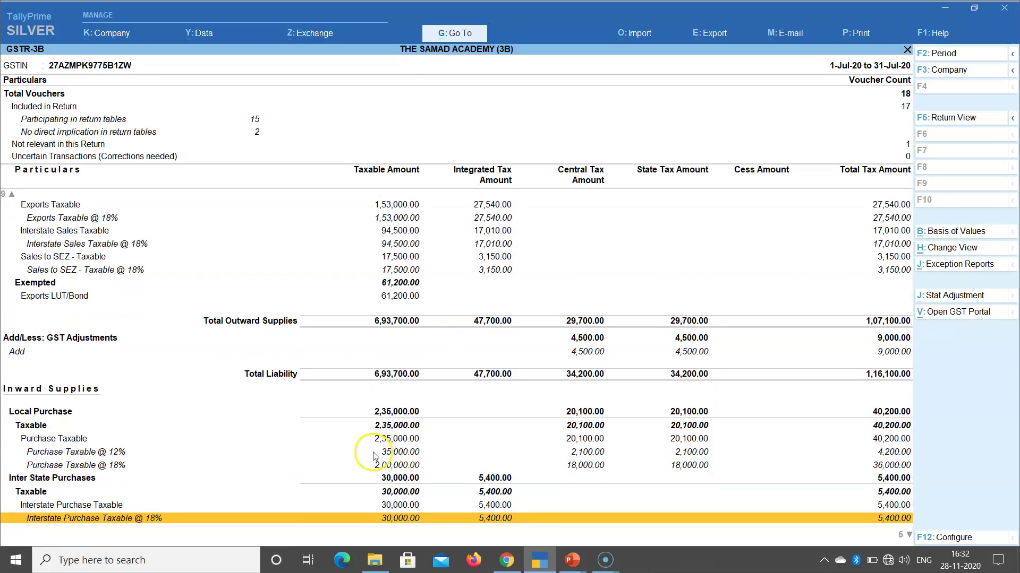
left_click(106, 428)
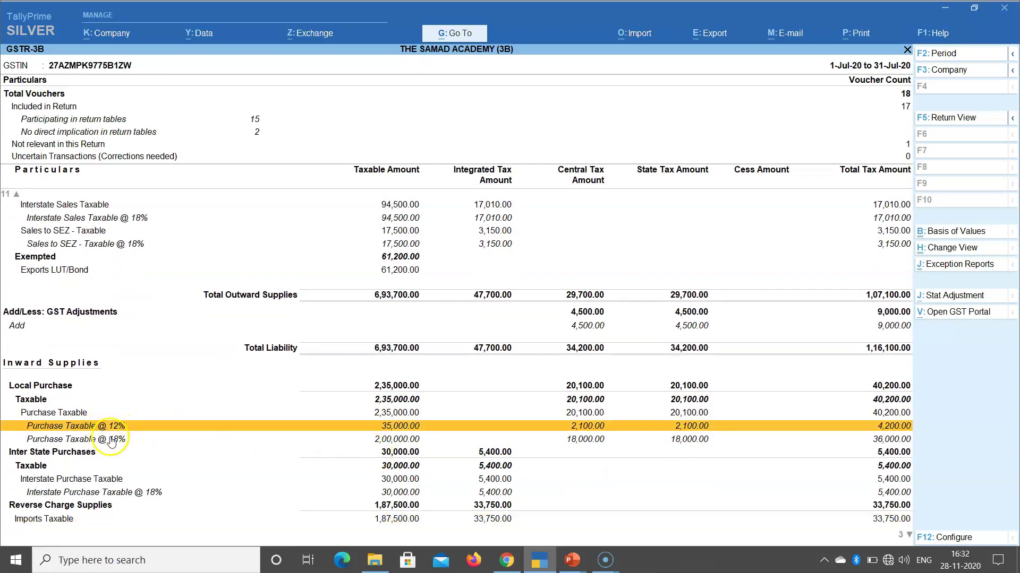
scroll(111, 441, "down", 8)
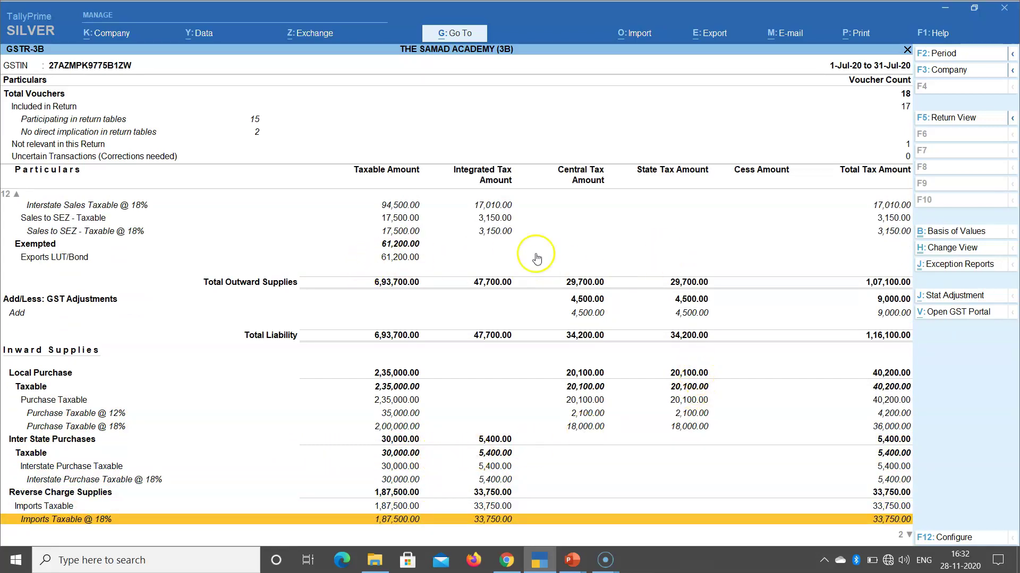
Step: Switch back to the return view and open the export configuration for the current GSTR-3B report
left_click(953, 119)
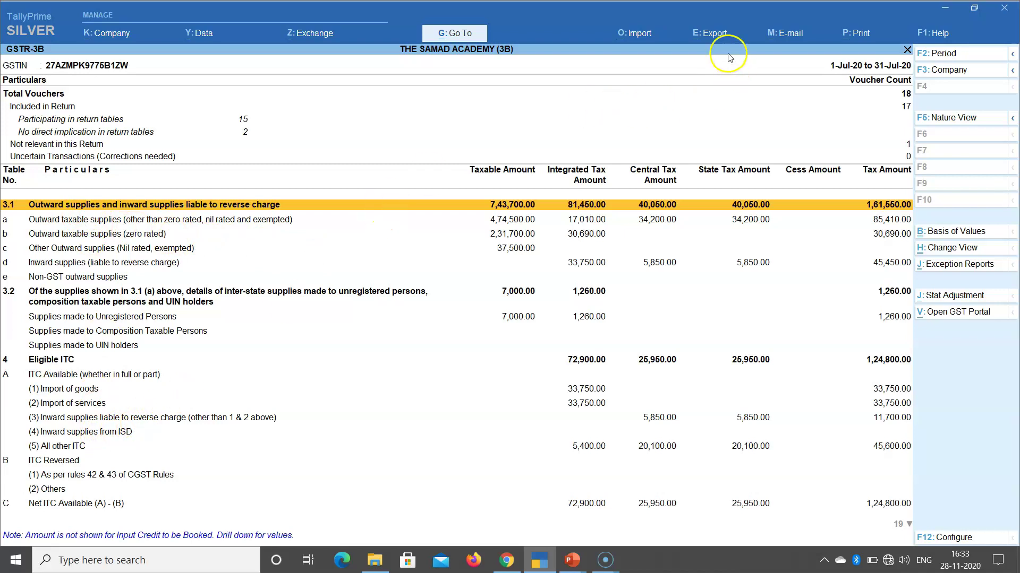
left_click(718, 38)
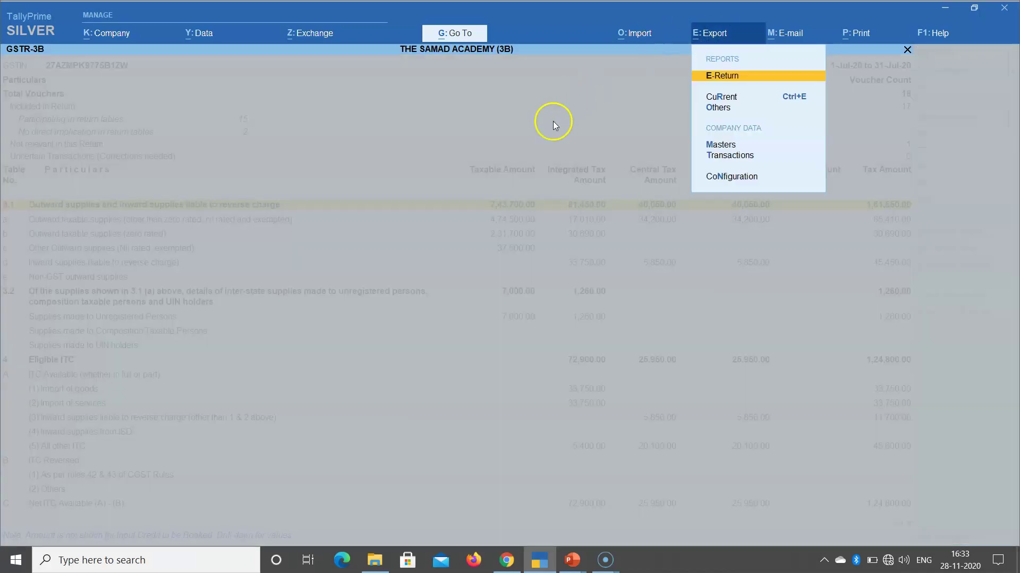
left_click(725, 99)
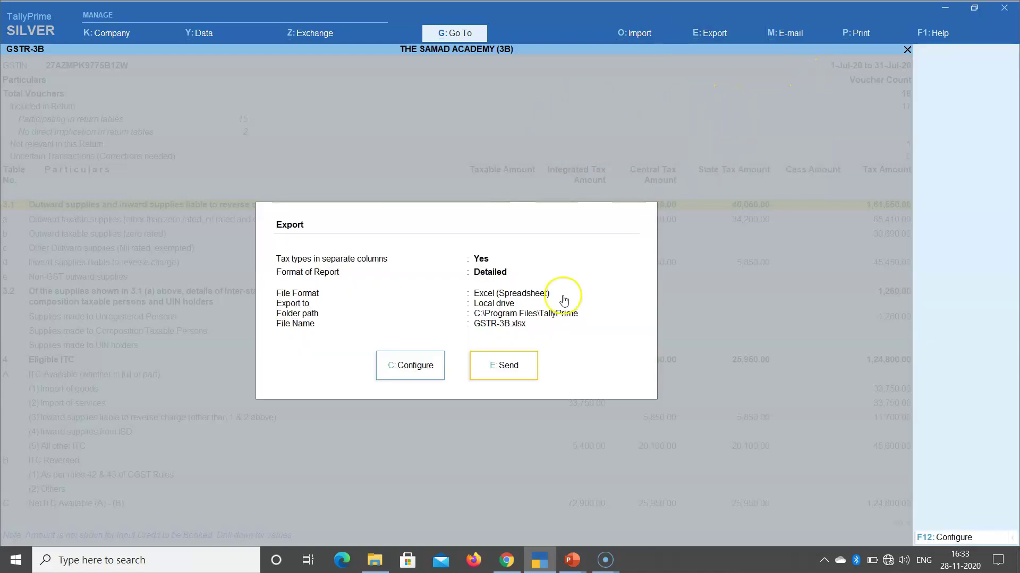
left_click(408, 371)
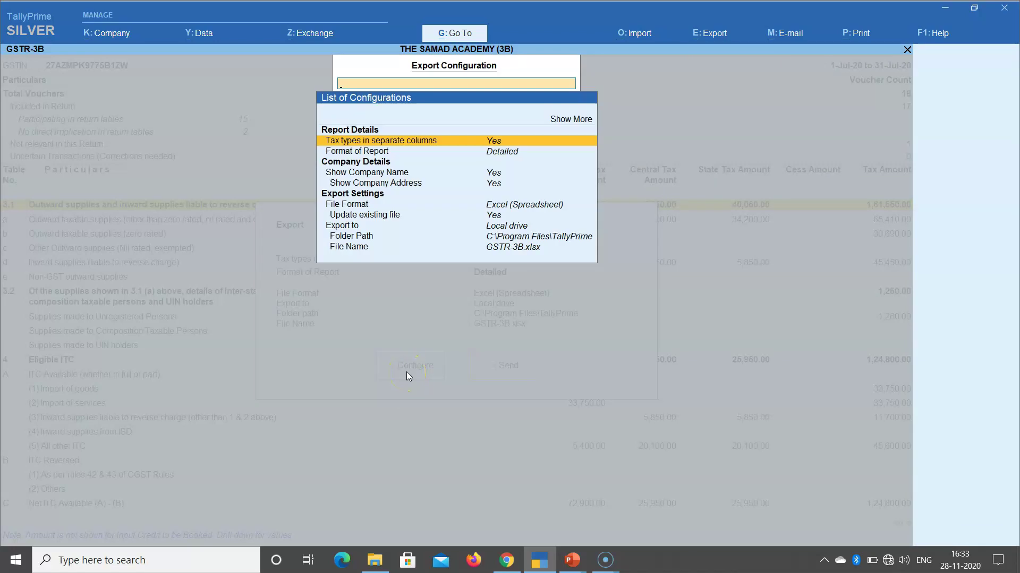
Step: Keep Local drive as the export location and choose to specify a custom folder path
key("Down")
key("Down")
key("Down")
key("Down")
key("Down")
key("Down")
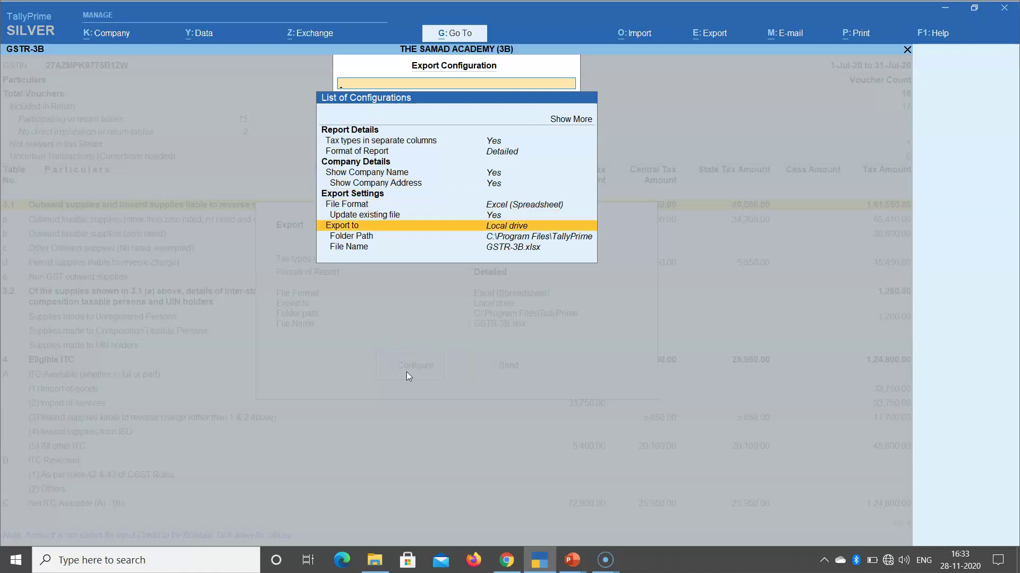
key("Return")
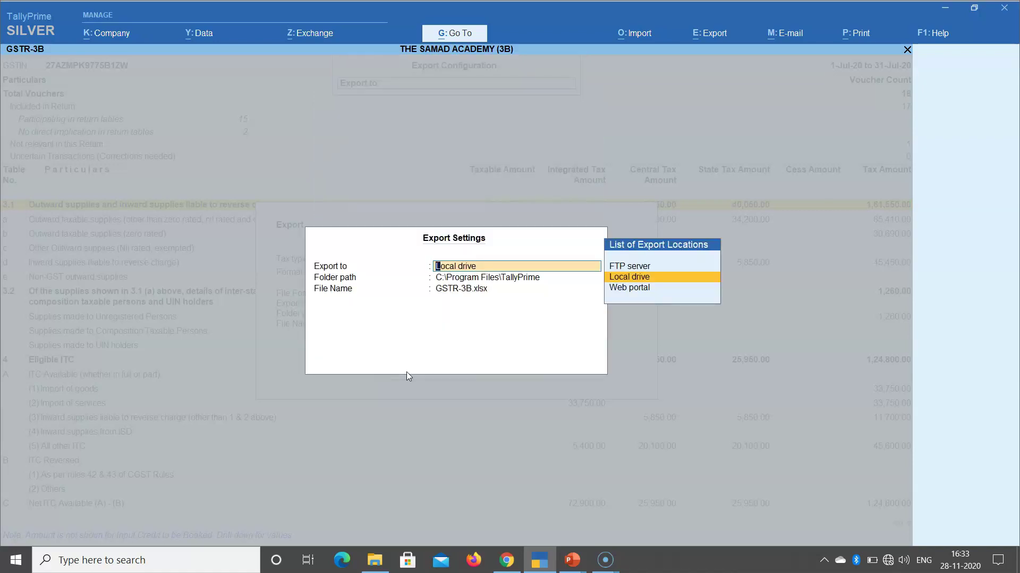
key("Return")
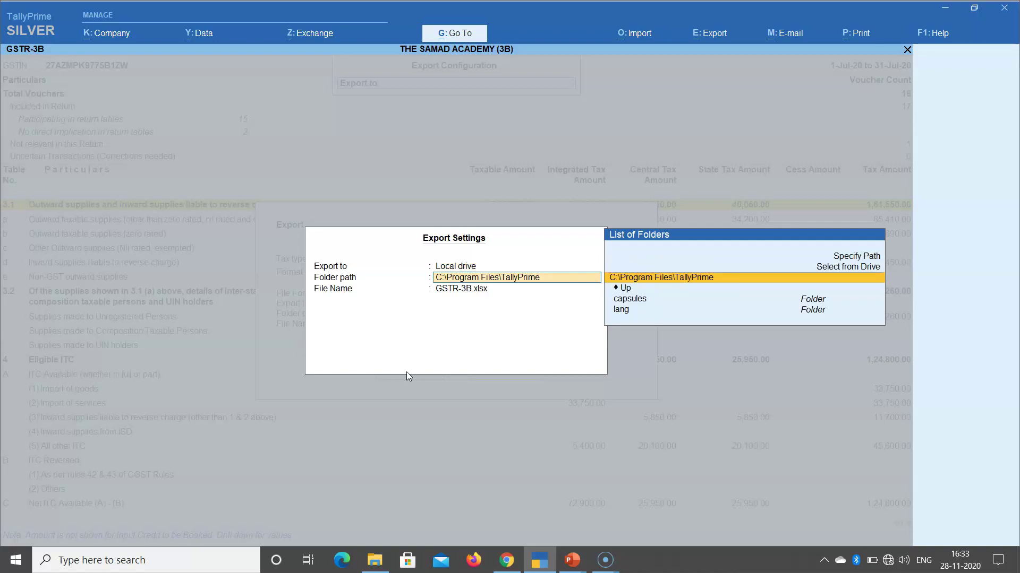
key("Up")
key("Up")
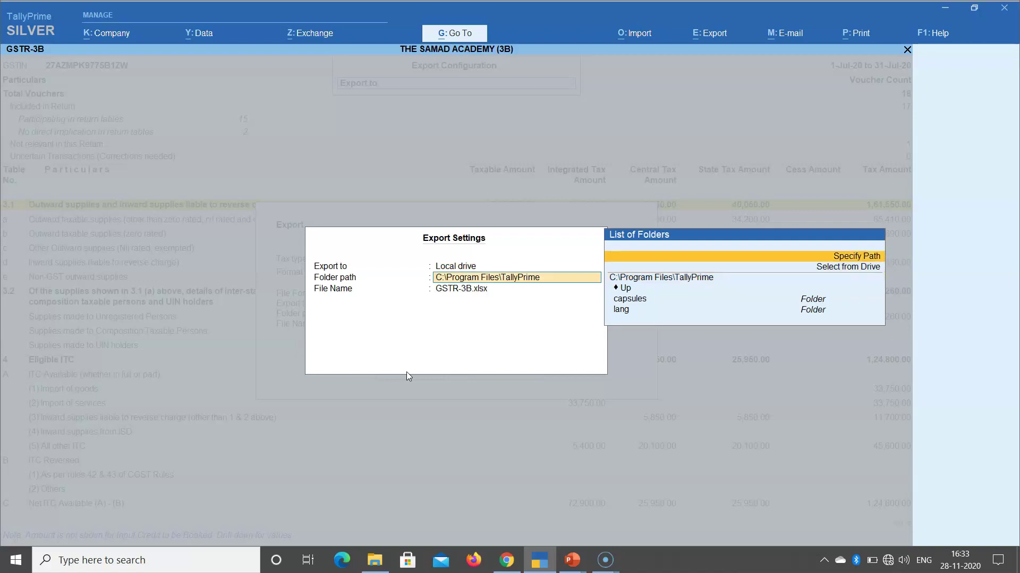
key("Return")
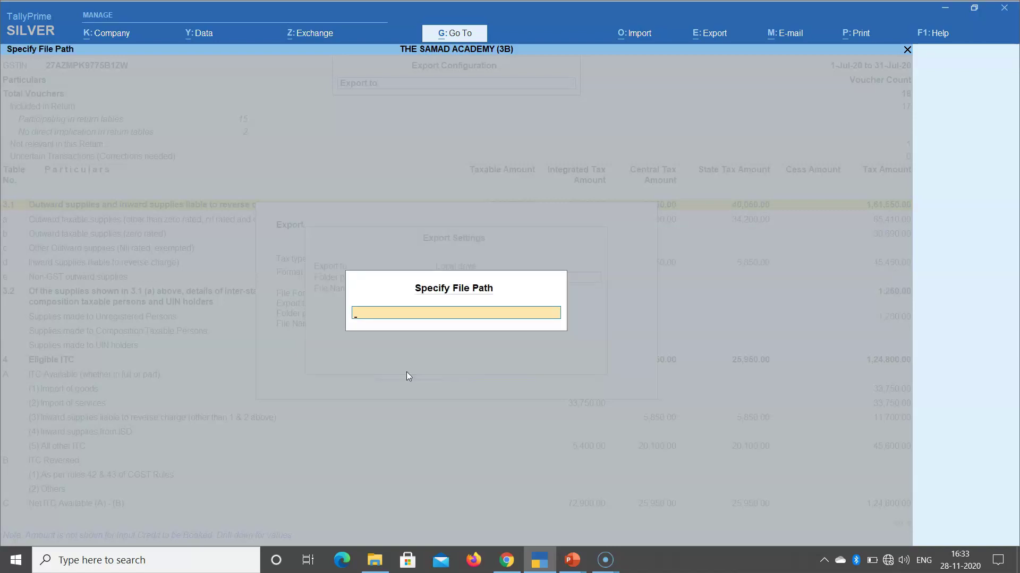
Step: In File Explorer, create a GSTR3B folder inside GSTR2A DATA, open it and copy its full path
left_click(374, 559)
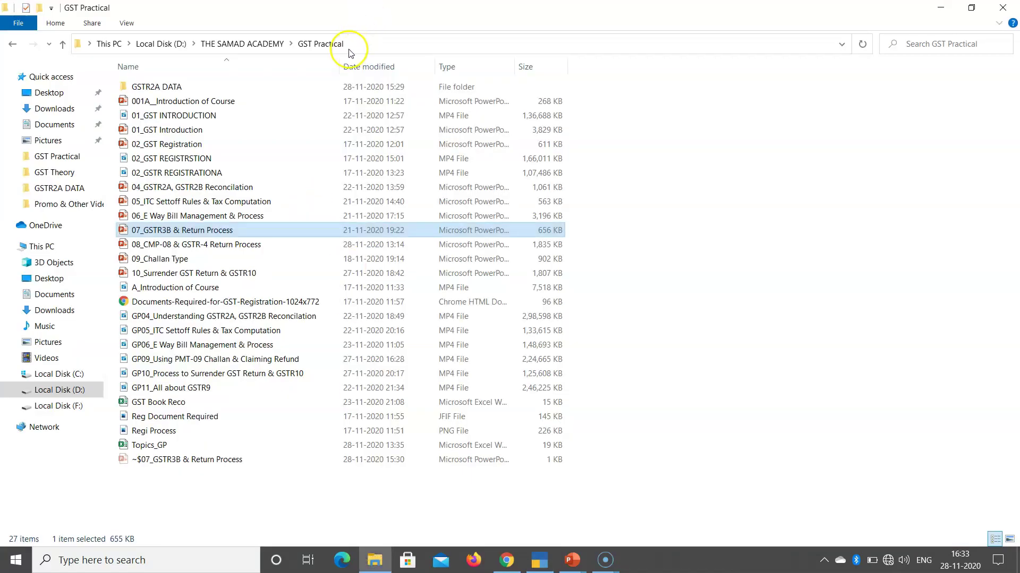
double_click(152, 88)
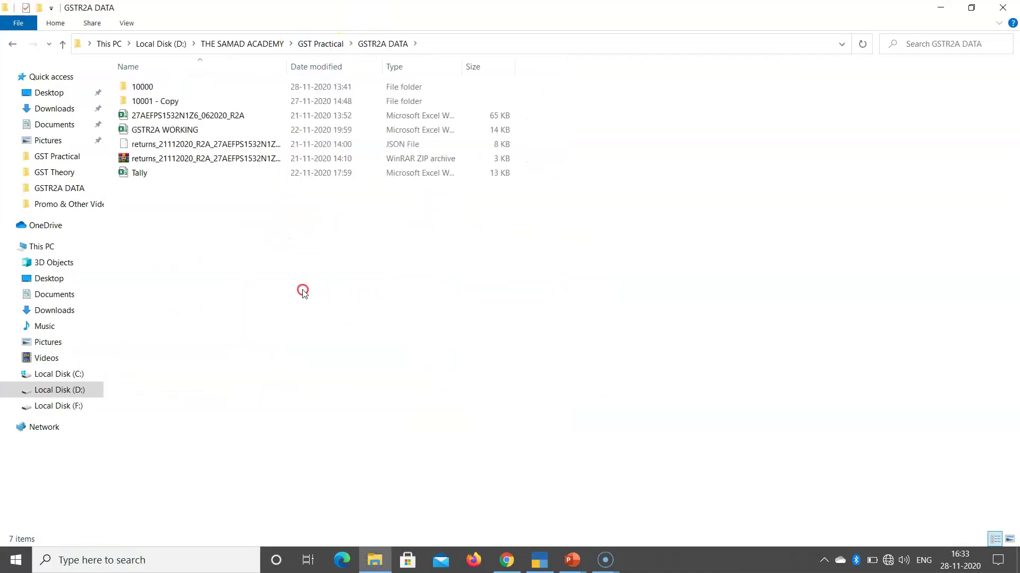
right_click(303, 290)
mouse_move(441, 453)
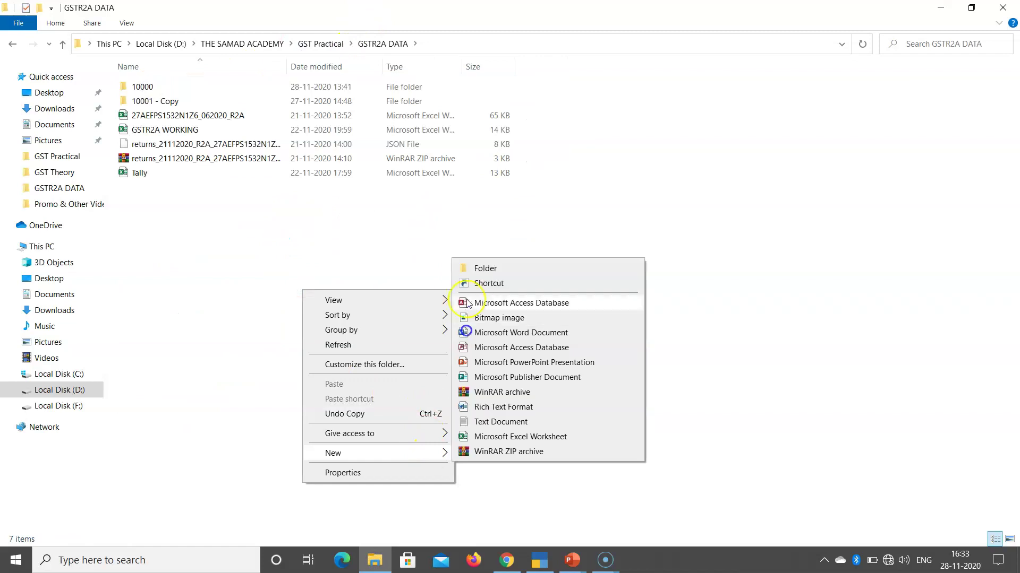
left_click(485, 269)
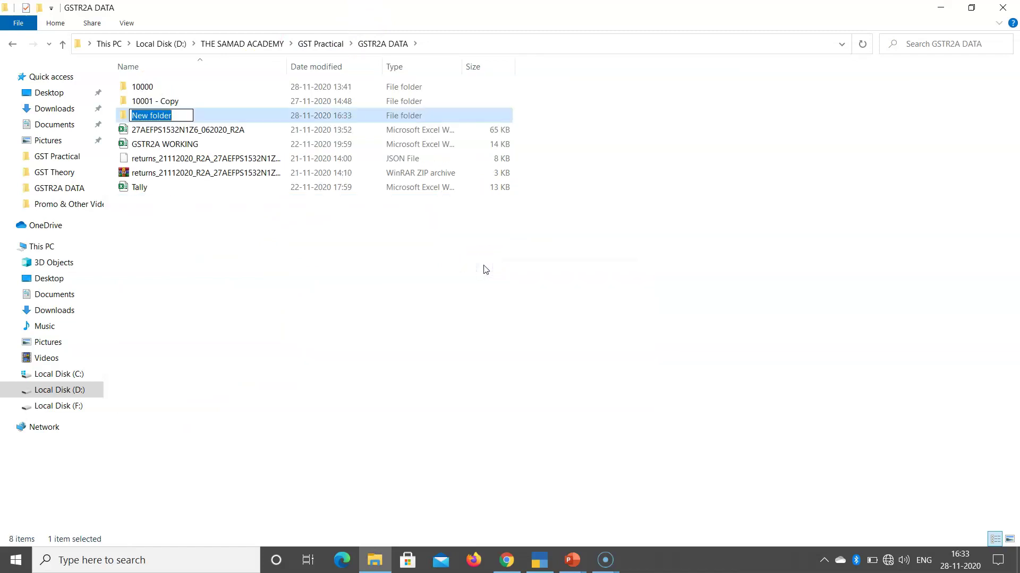
type("GSTR3B")
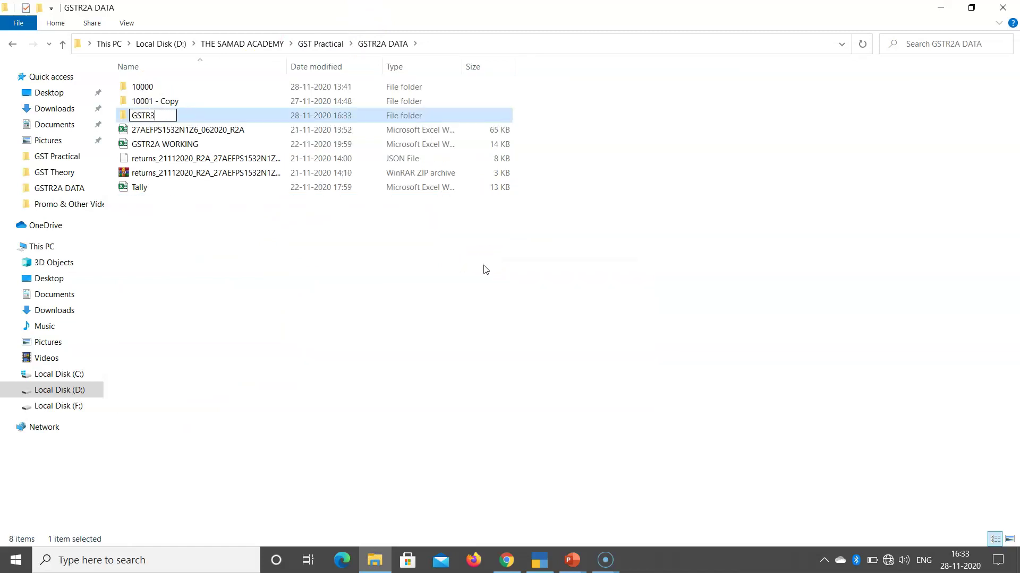
key("Return")
key("Return")
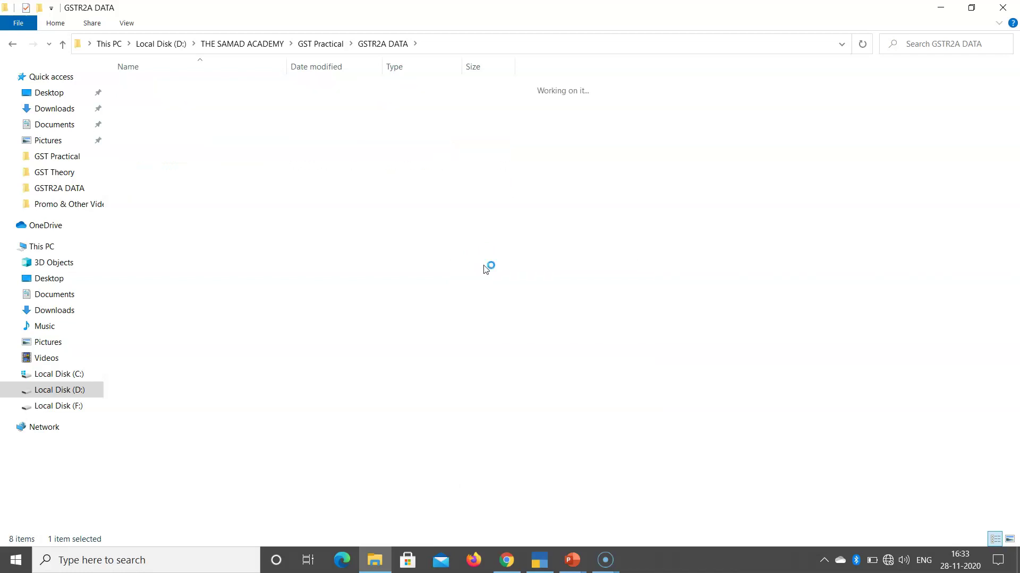
left_click(486, 43)
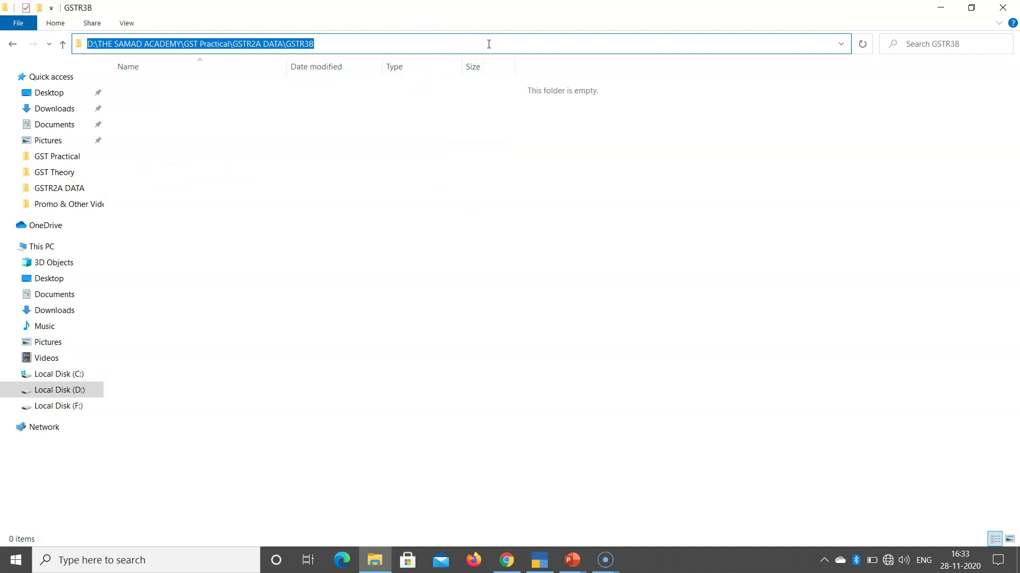
Step: Back in TallyPrime, set the export folder to D:\THE SAMAD ACADEMY\GST Practical\GSTR2A DATA\GSTR3B and the file name to GSTR3B
key("alt+Tab")
key("ctrl+alt+v")
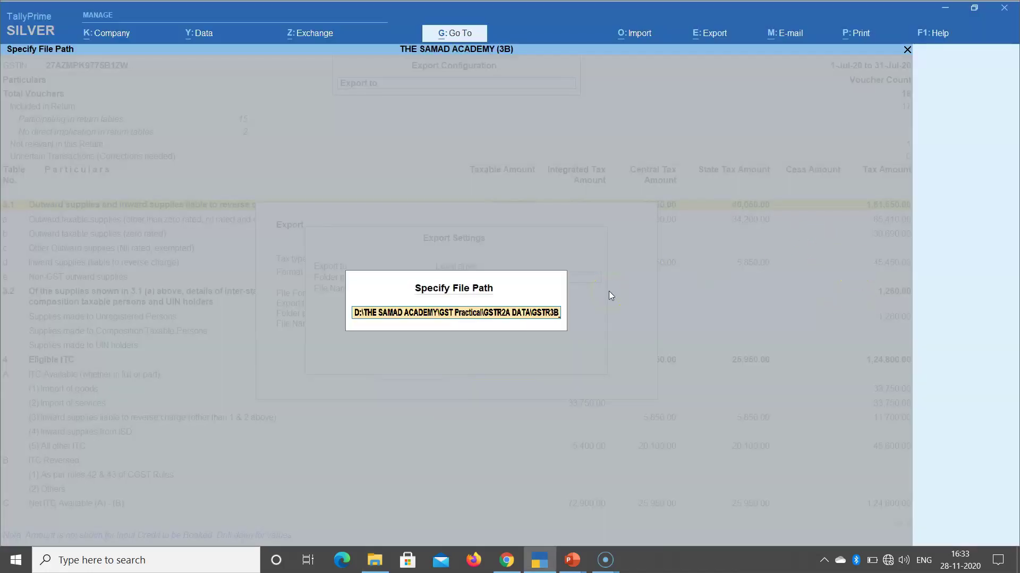
key("Return")
key("Return")
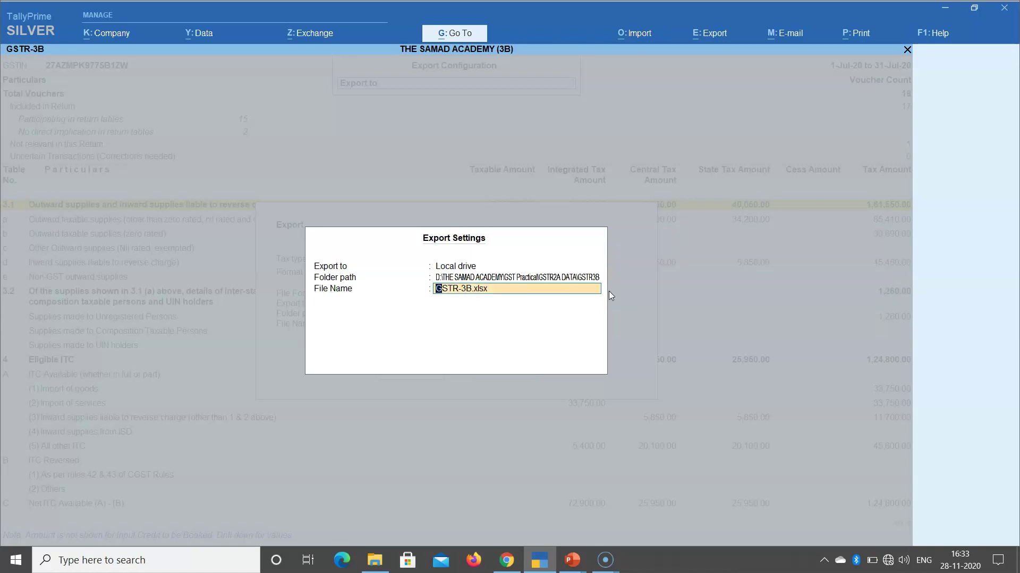
type("GSTR3B")
key("Return")
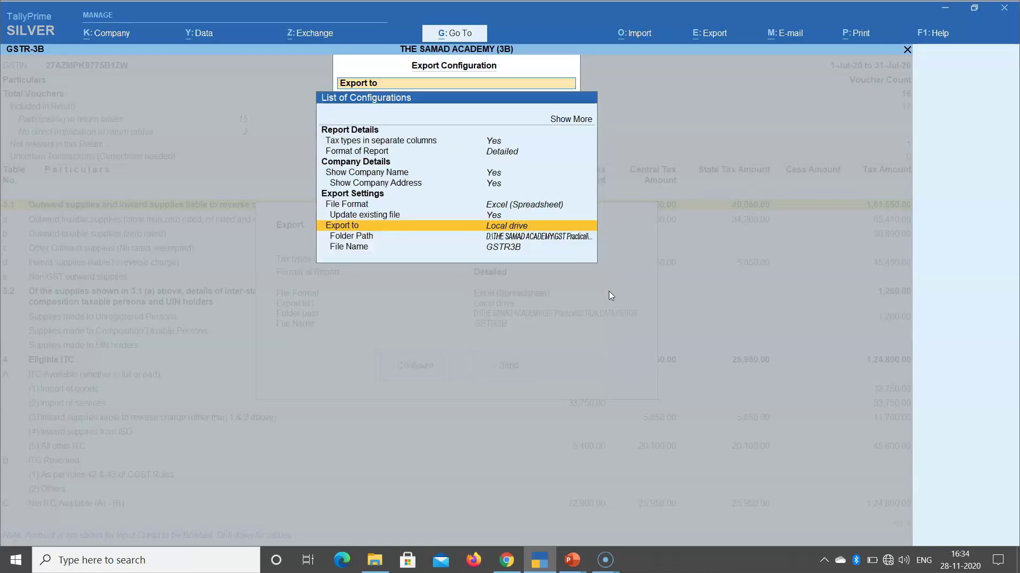
Step: Accept the export configuration, export the GSTR-3B return to Excel and open the exported workbook despite the format warning
key("ctrl+a")
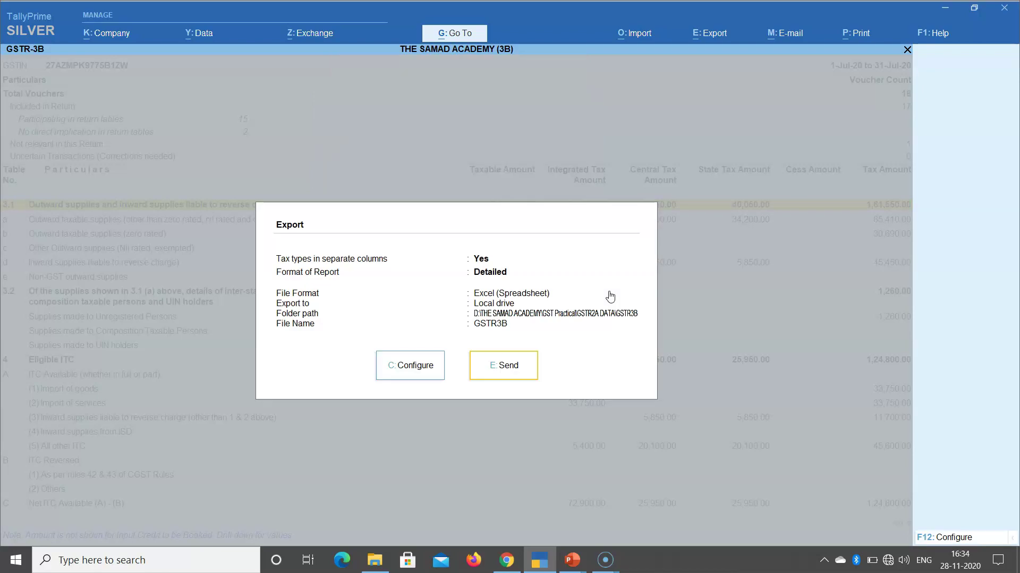
left_click(523, 375)
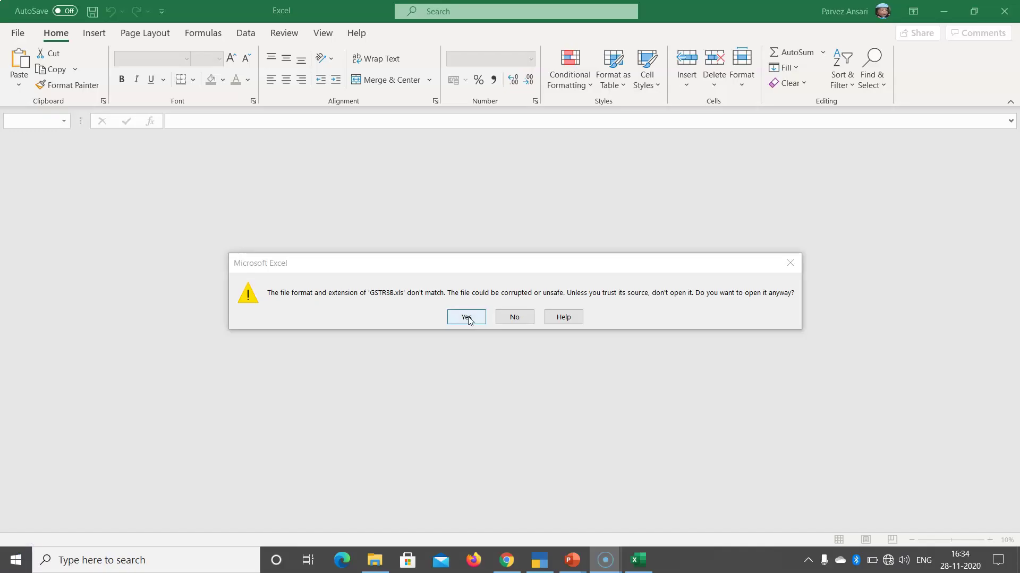
left_click(467, 317)
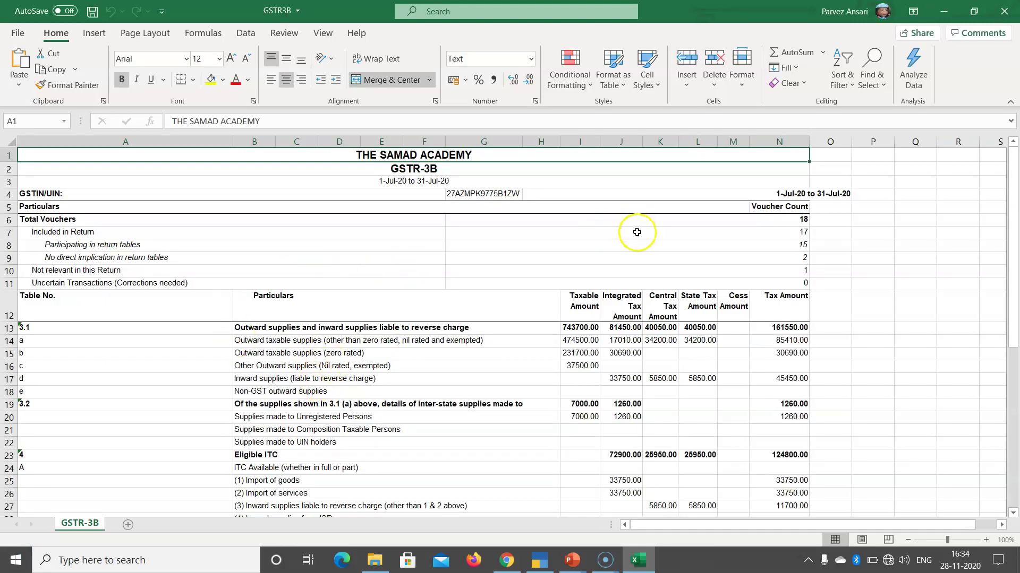
Step: Examine tables 3.1, 3.2 and 4 of the return in the exported GSTR3B workbook
scroll(636, 233, "down", 4)
scroll(420, 248, "up", 2)
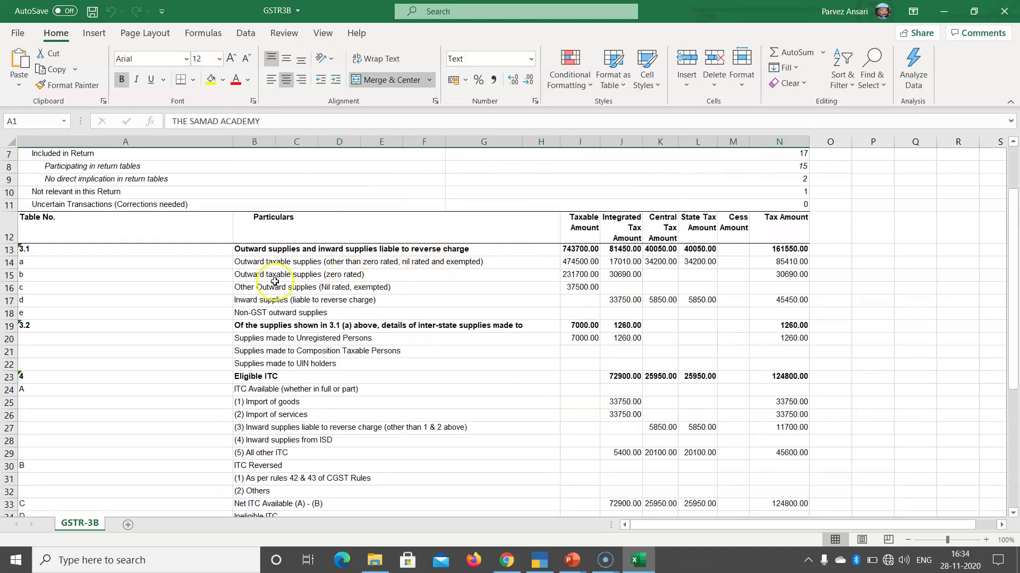
left_click_drag(39, 250, 744, 298)
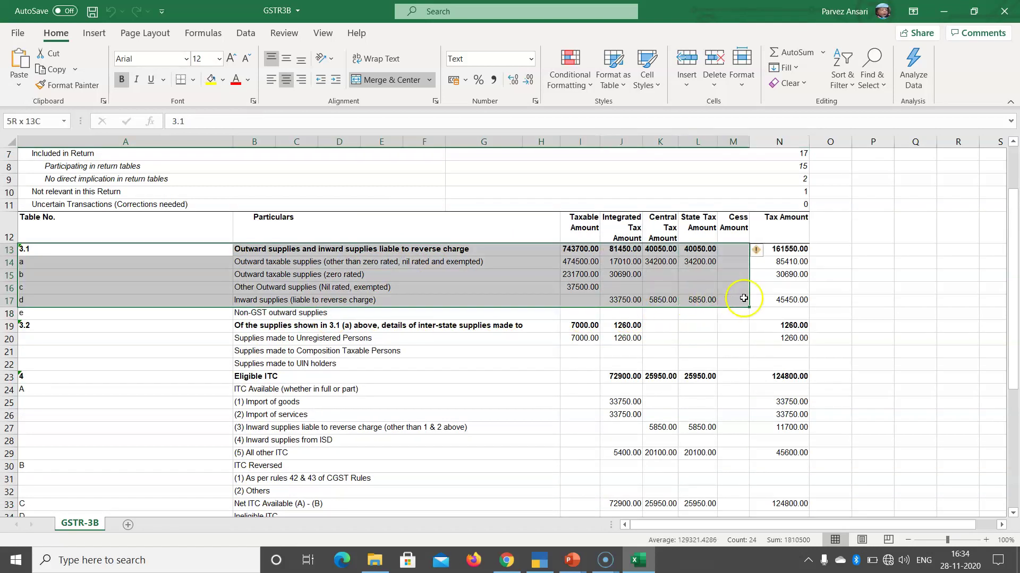
left_click_drag(32, 326, 784, 352)
scroll(520, 406, "down", 1)
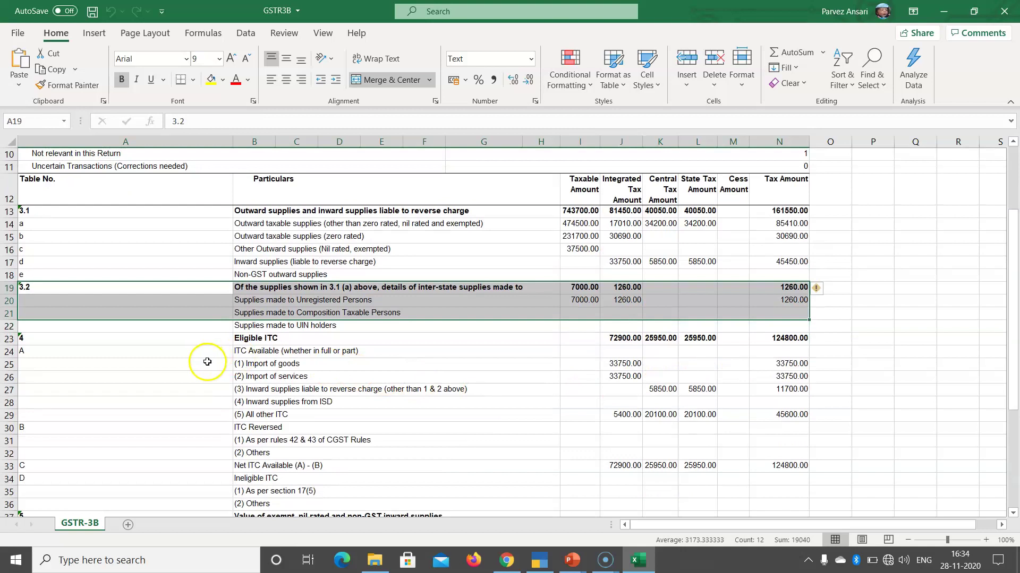
scroll(207, 362, "down", 1)
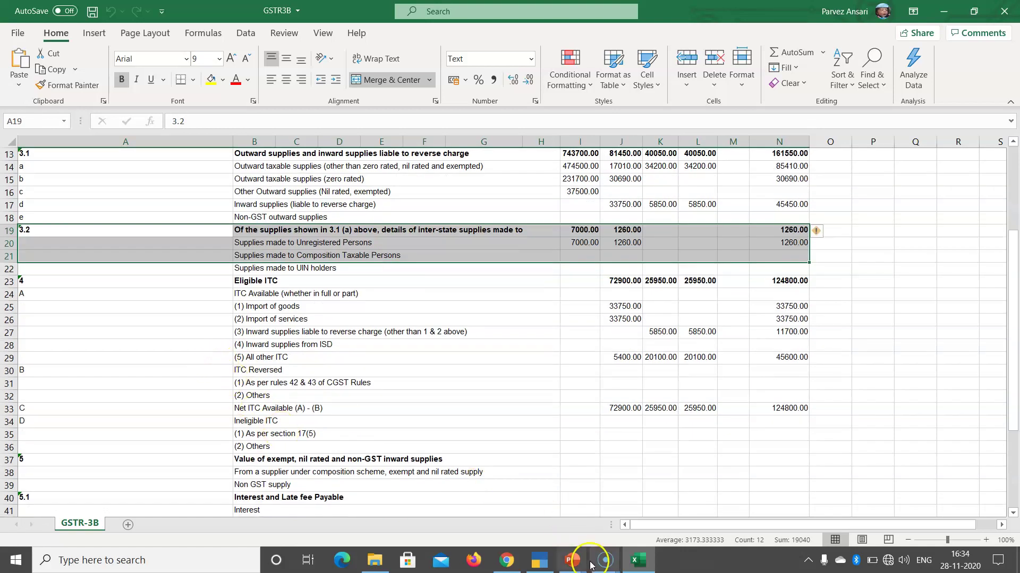
Step: Compare the exported sheet's table 3.1 with the GSTR-3B return in TallyPrime, and close the workbook
left_click(533, 561)
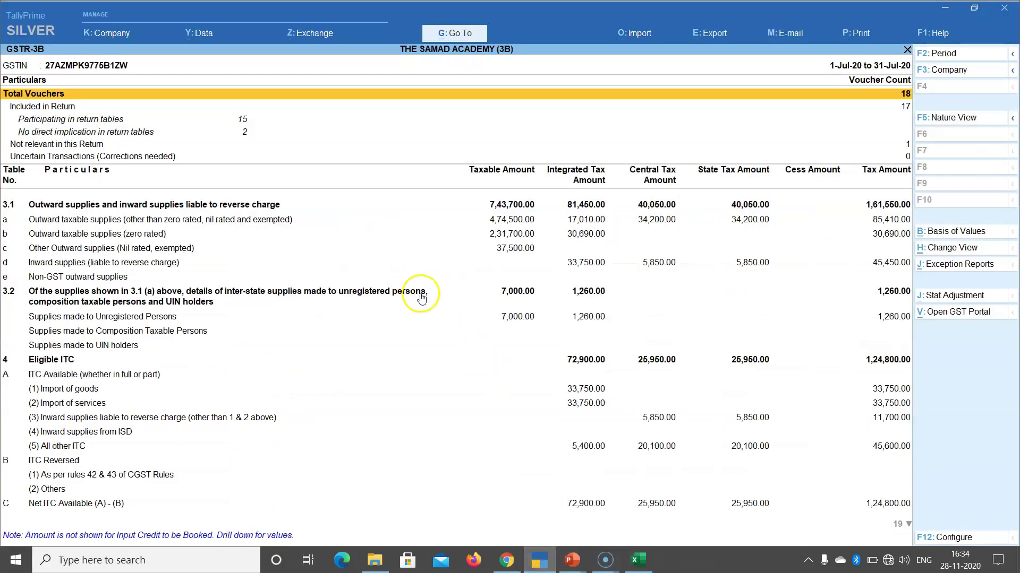
left_click(637, 560)
scroll(301, 313, "up", 1)
scroll(301, 313, "up", 2)
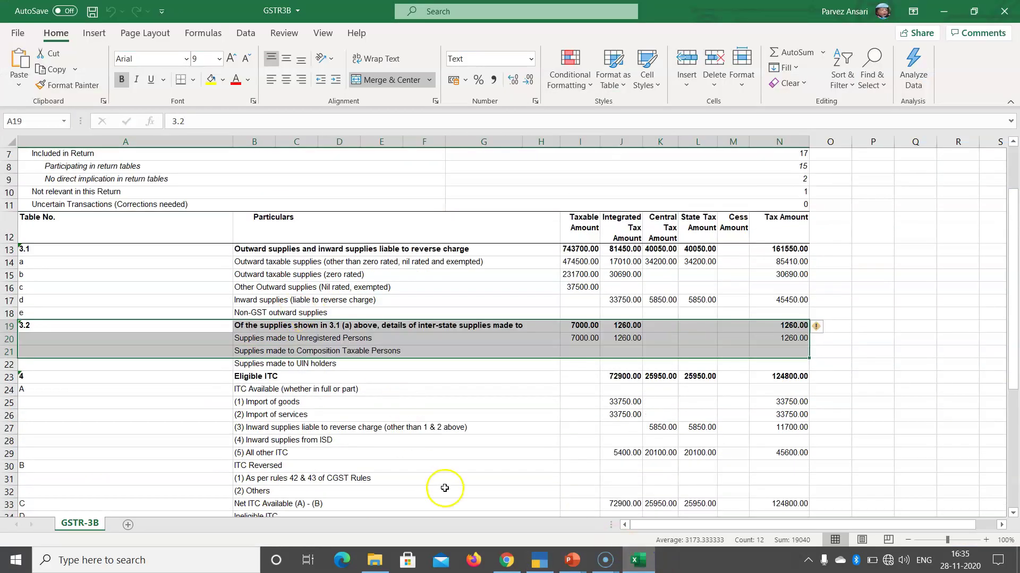
left_click(539, 560)
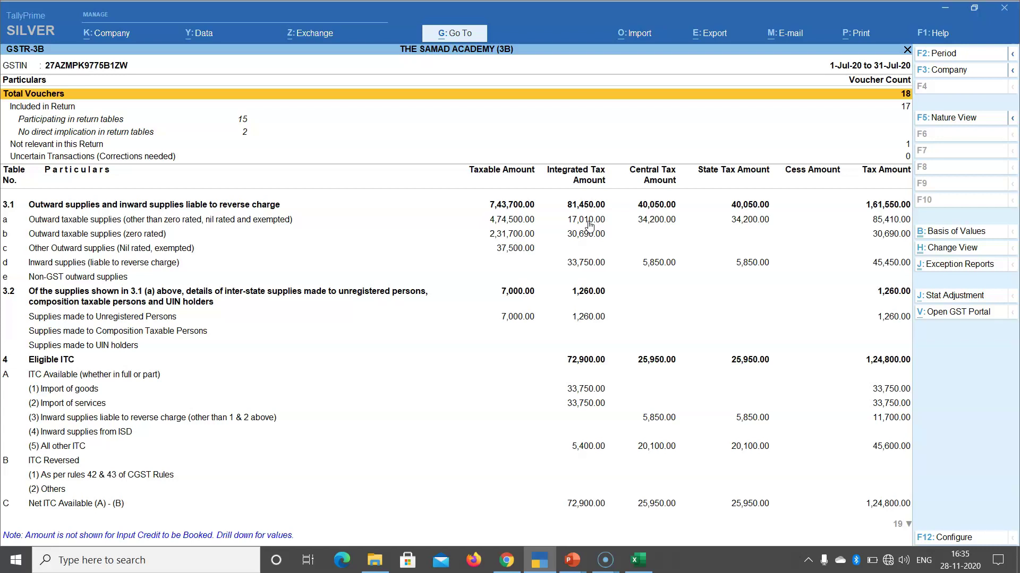
left_click(637, 560)
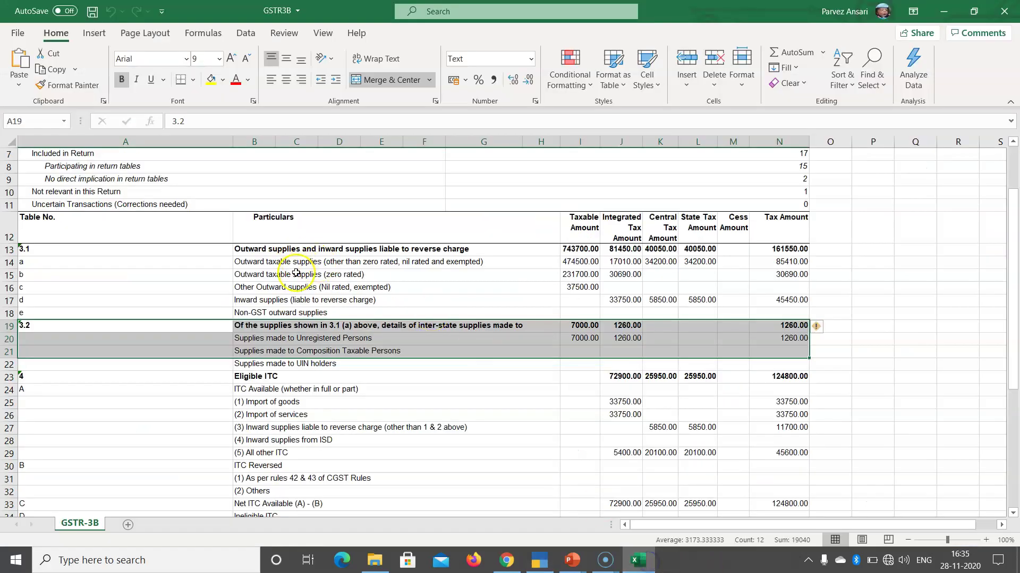
left_click_drag(50, 250, 795, 299)
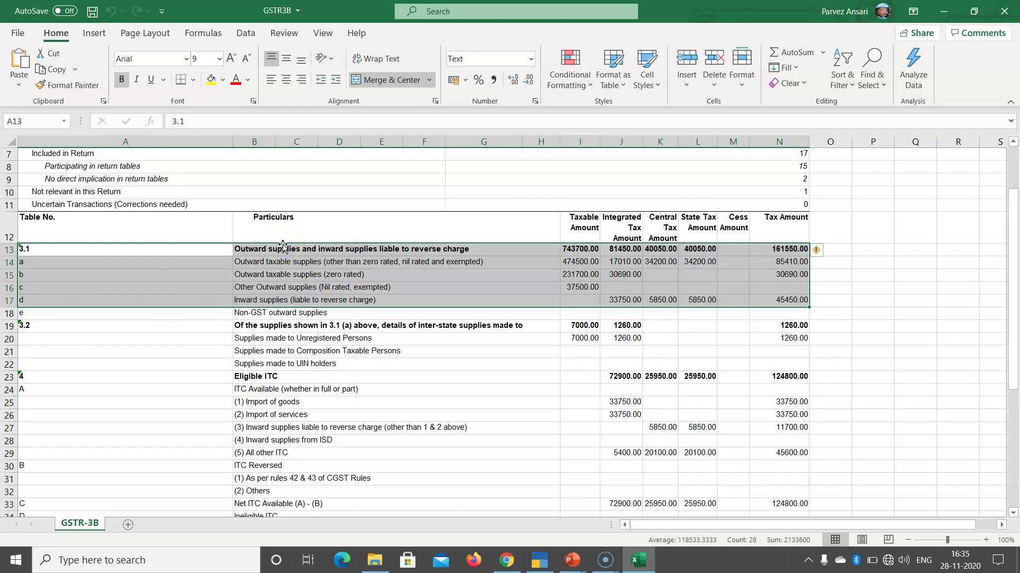
left_click(1004, 15)
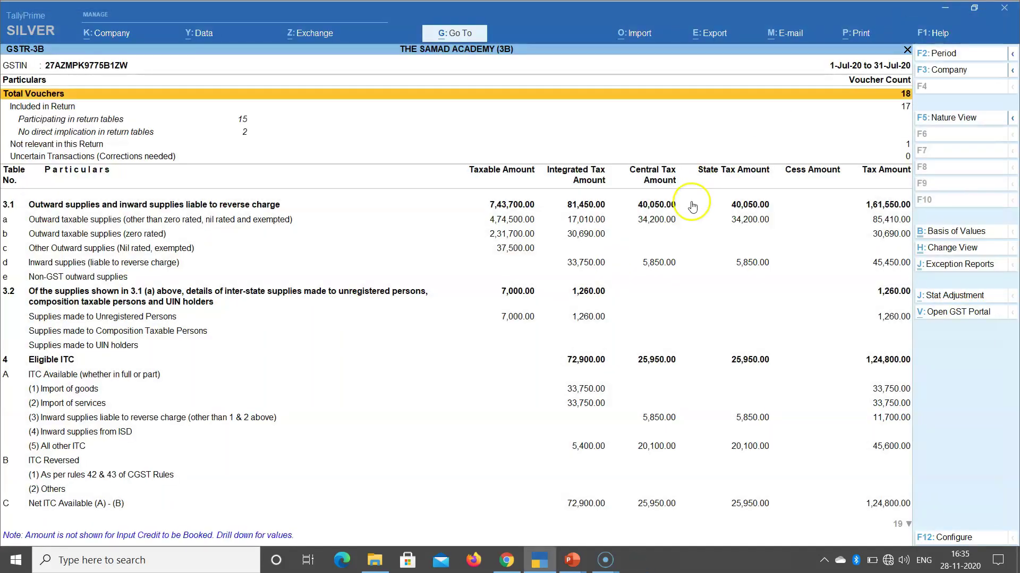
Step: Drill into outward taxable supplies (other than zero rated, nil rated and exempted) and open the export configuration for its voucher register
left_click(266, 227)
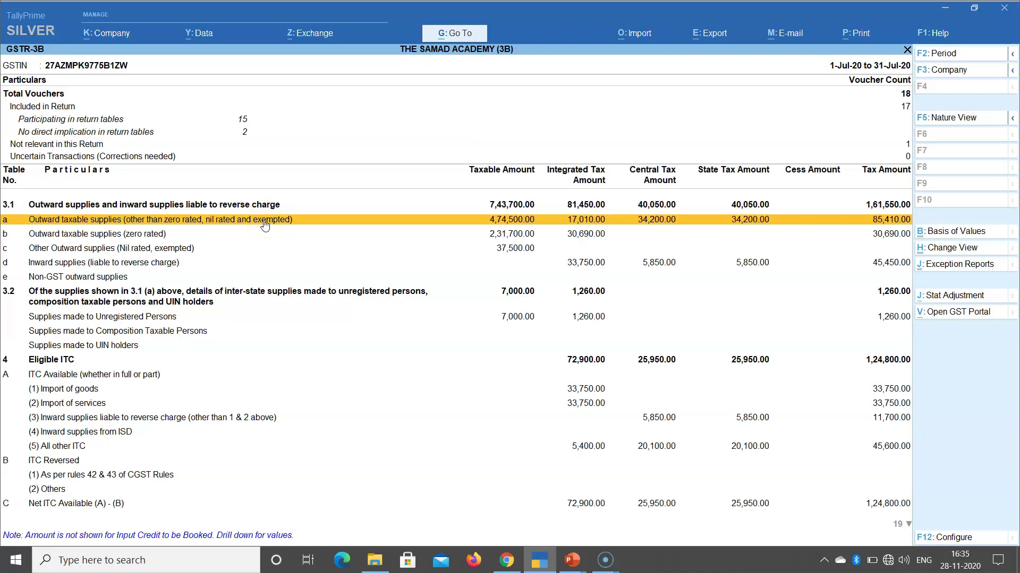
left_click(296, 221)
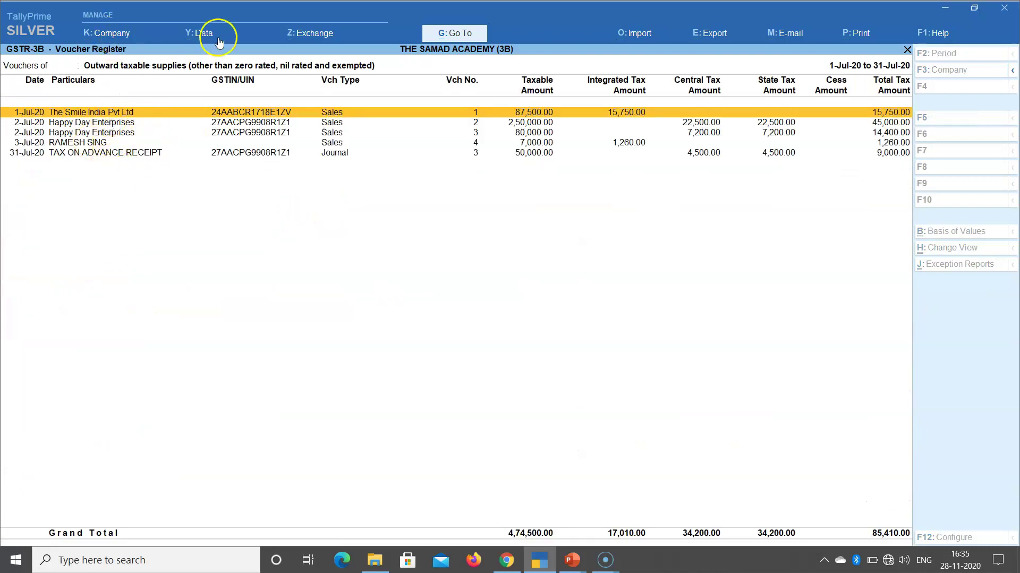
left_click(710, 34)
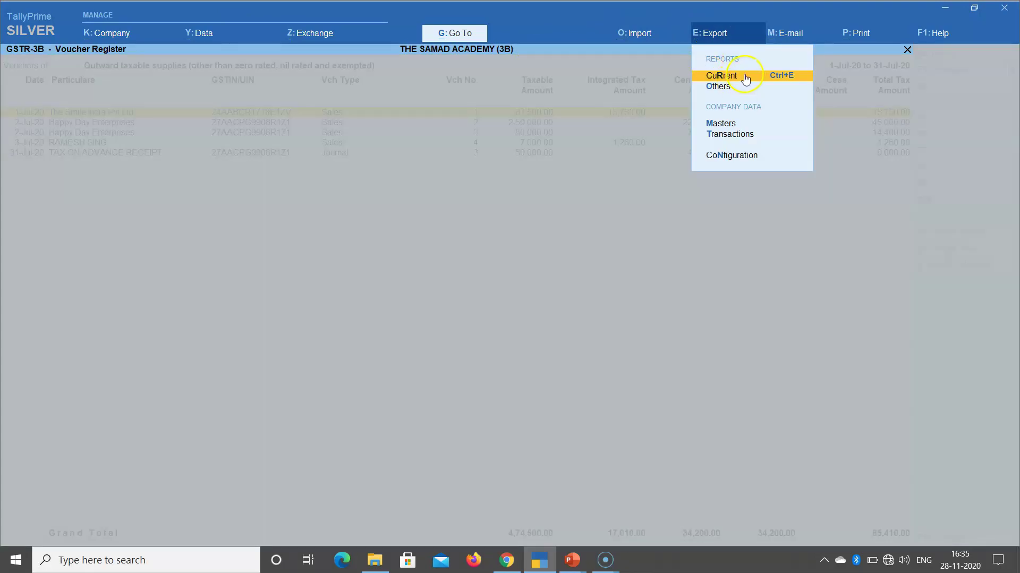
left_click(745, 77)
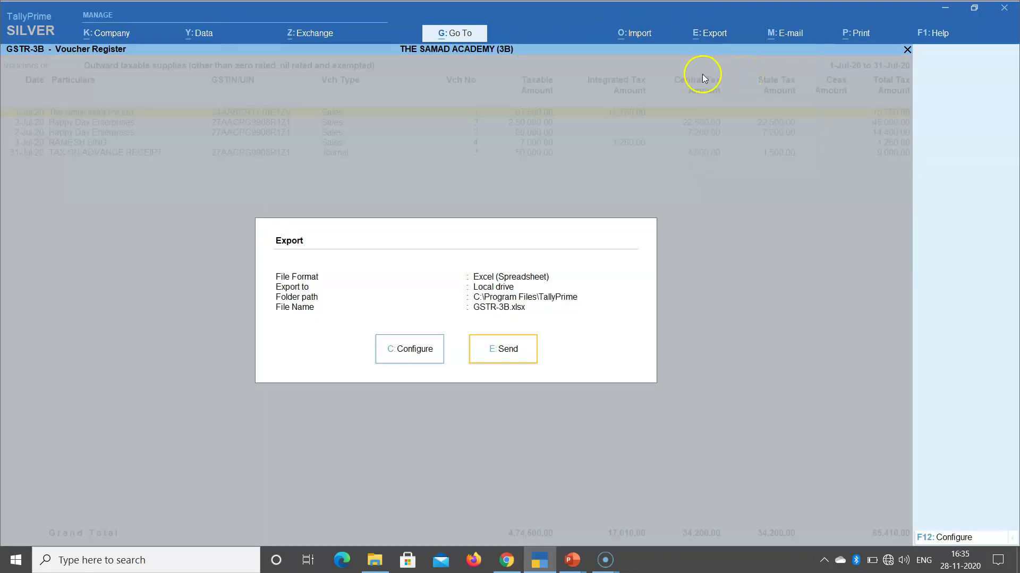
left_click(409, 352)
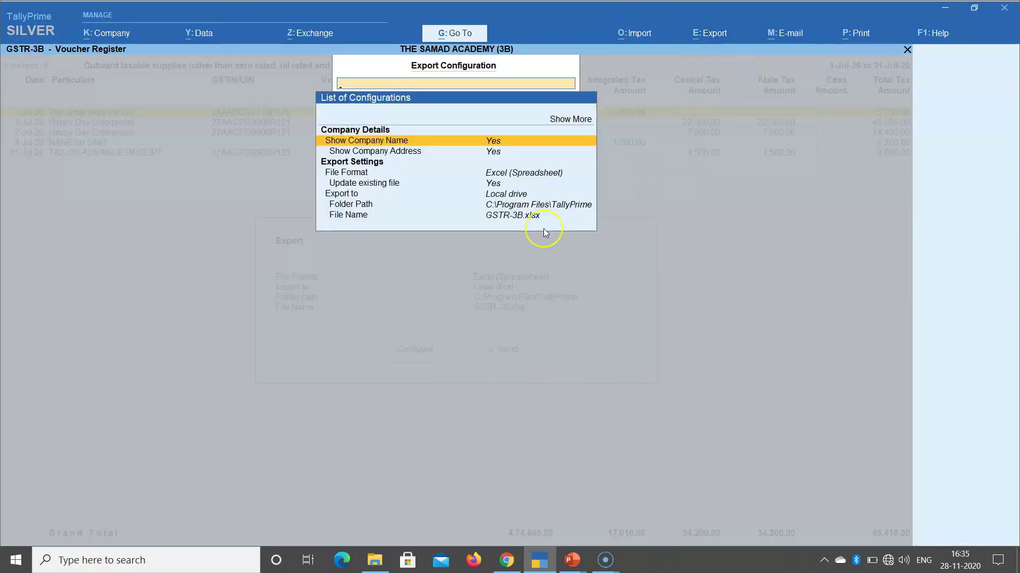
Step: Keep Local drive as the export location and specify the folder path D:\THE SAMAD ACADEMY\GST Practical\GSTR2A DATA\GSTR3B
key("Down")
key("Down")
key("Down")
key("Down")
key("Down")
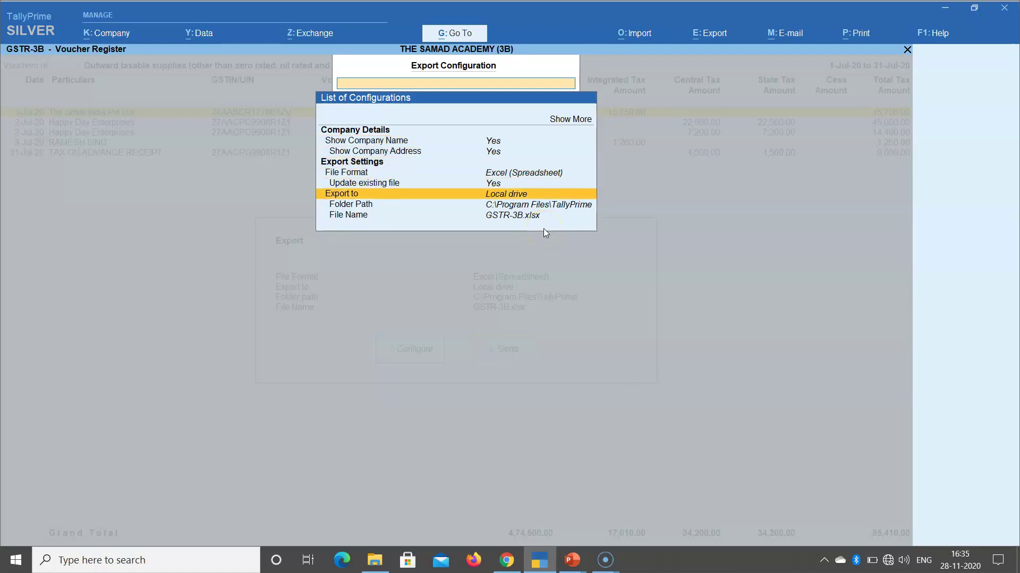
key("Return")
key("Return")
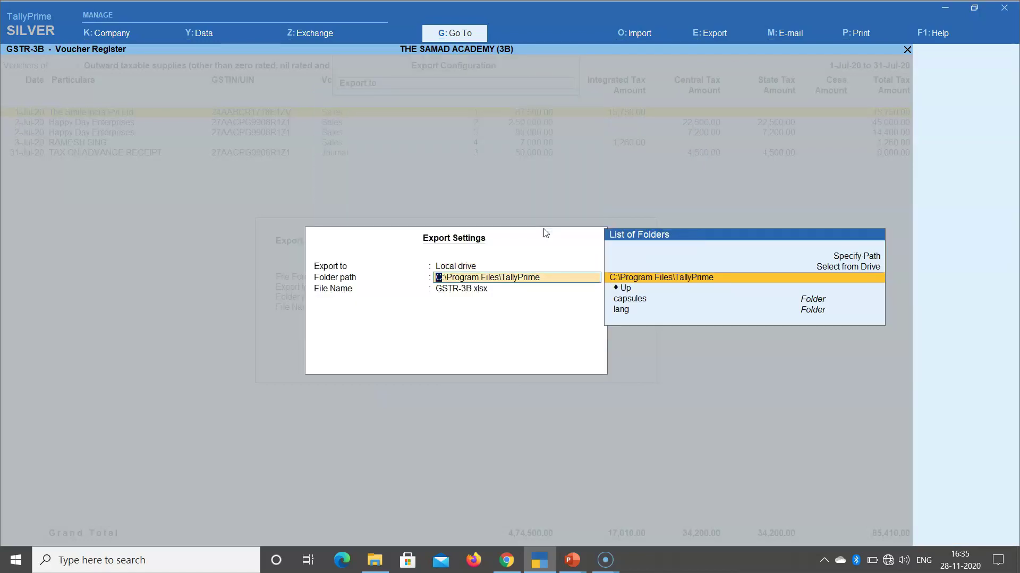
key("Up")
key("Up")
key("Return")
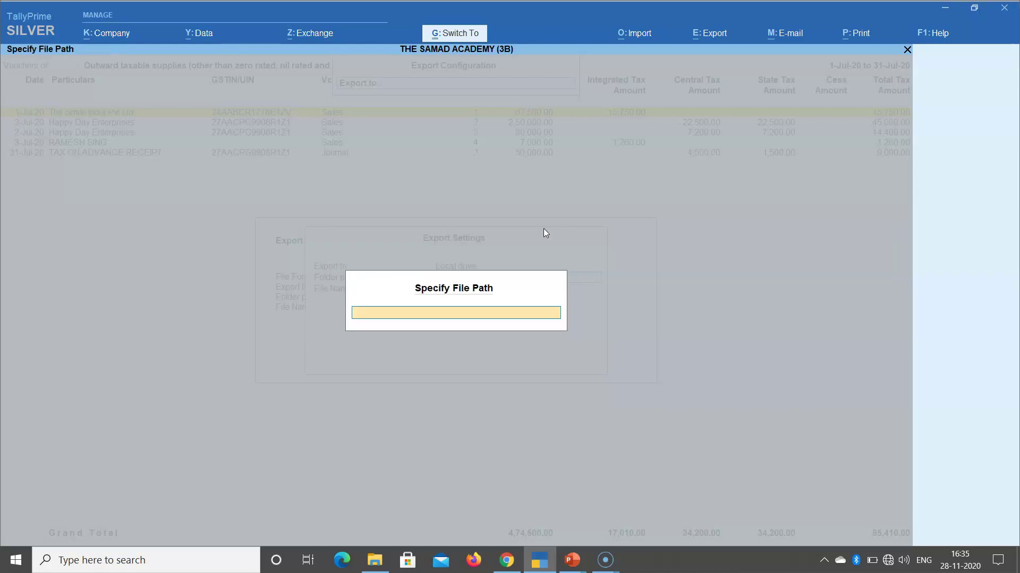
type("D:\\THE SAMAD ACADEMY\\GST Practical\\GSTR2A DATA\\GSTR3B")
key("Return")
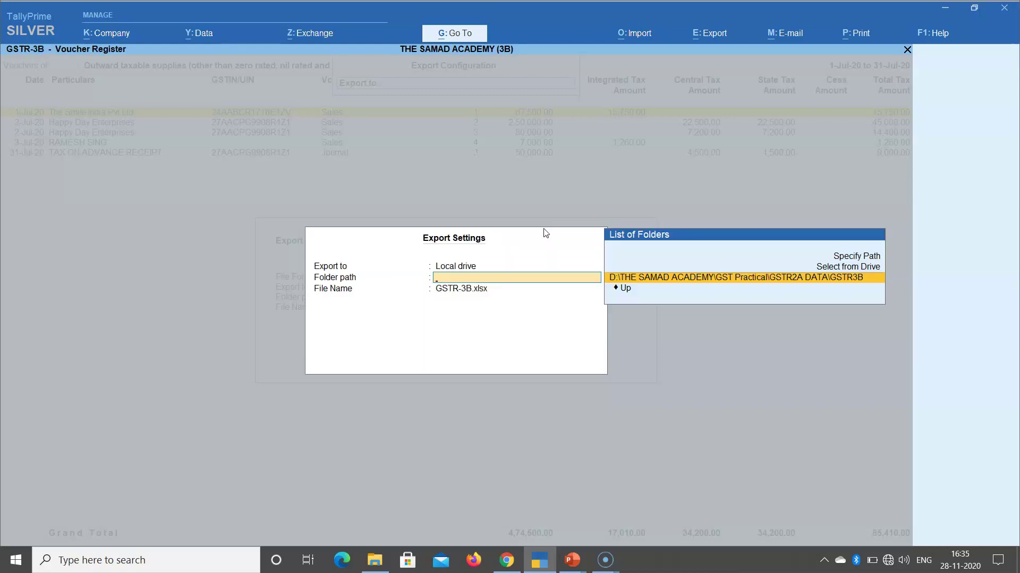
Step: Accept the folder, set the export file name to GSTR3B and leave the export configuration
key("Return")
type("GSTR")
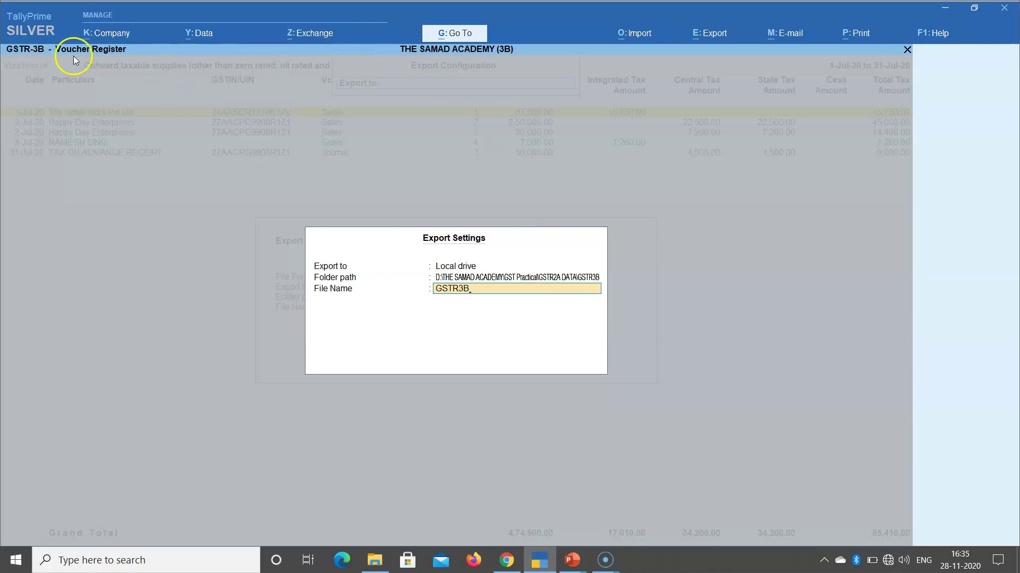
key("Return")
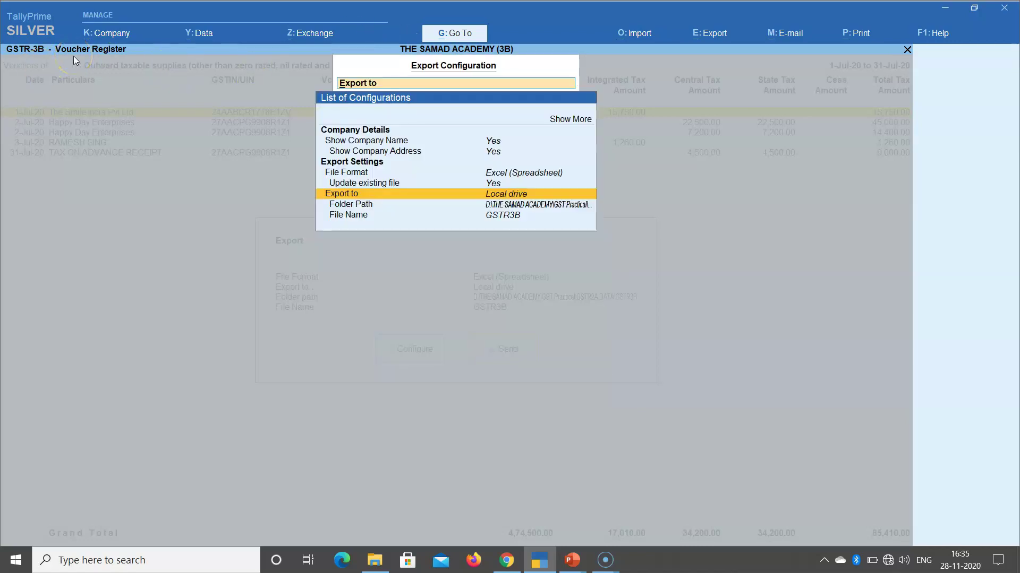
key("Escape")
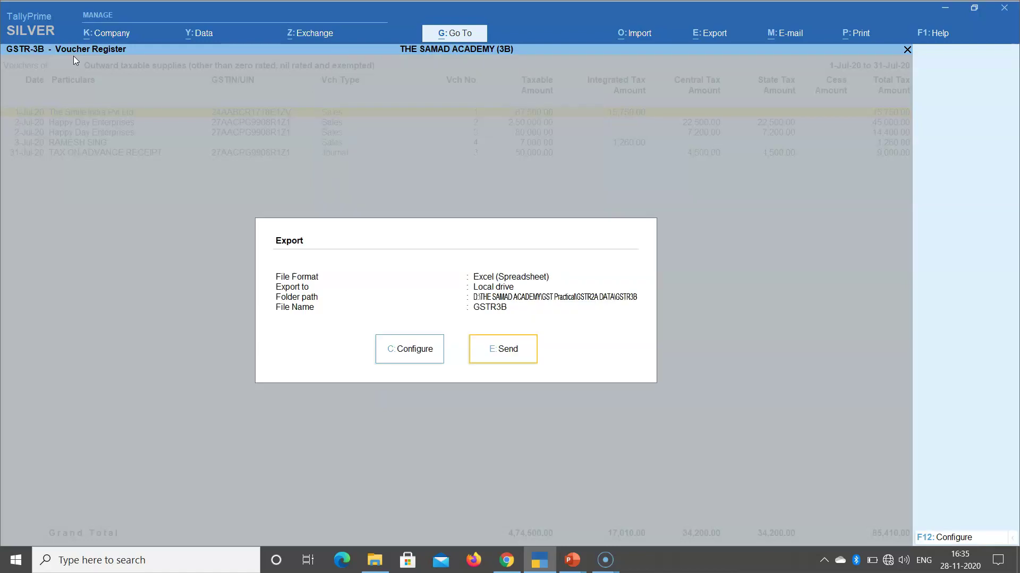
Step: Export the voucher register into the existing GSTR3B file and open the updated workbook in Excel
key("e")
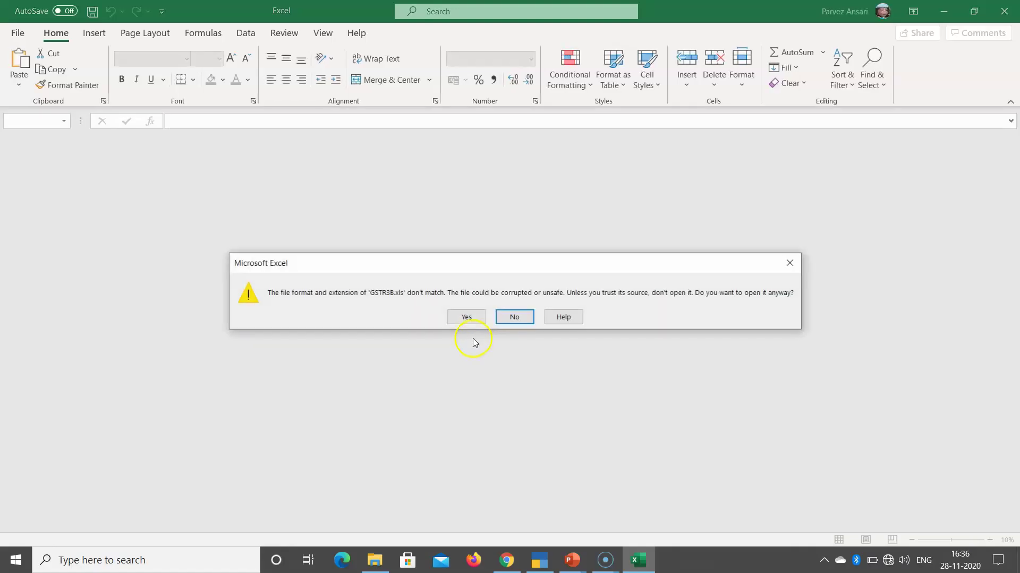
left_click(457, 318)
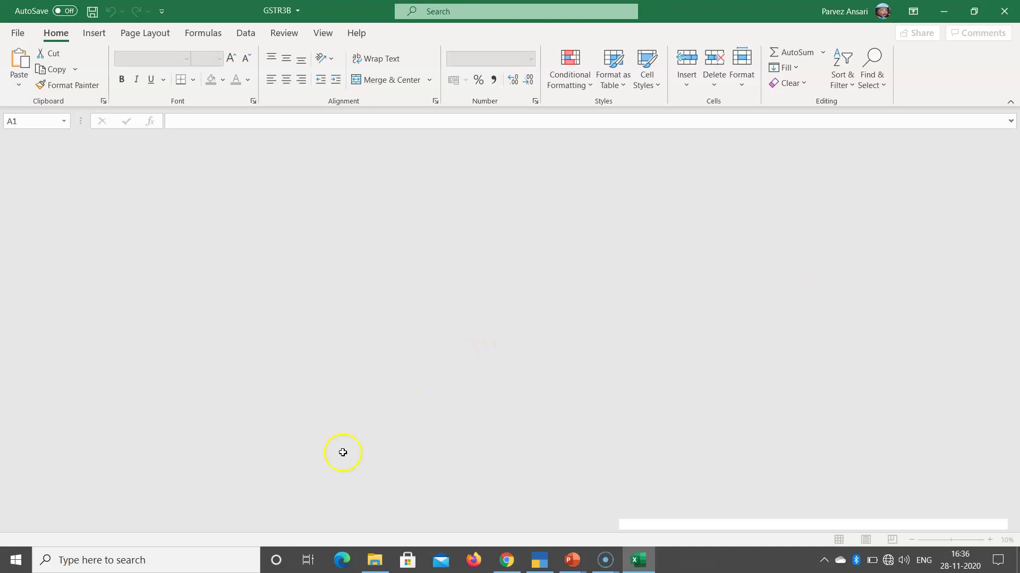
left_click(75, 525)
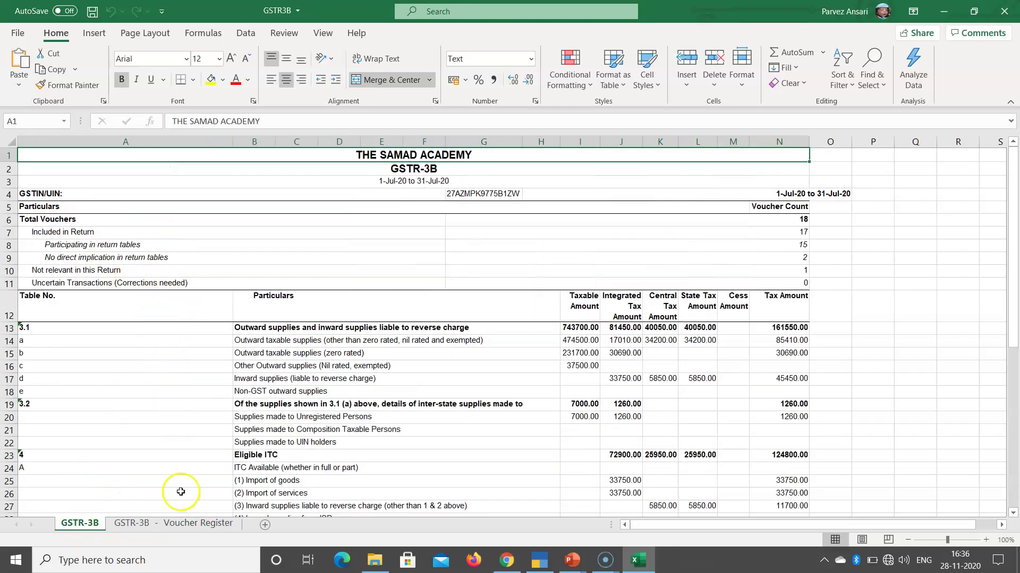
Step: Rename the GSTR-3B - Voucher Register sheet as Taxable
left_click(132, 524)
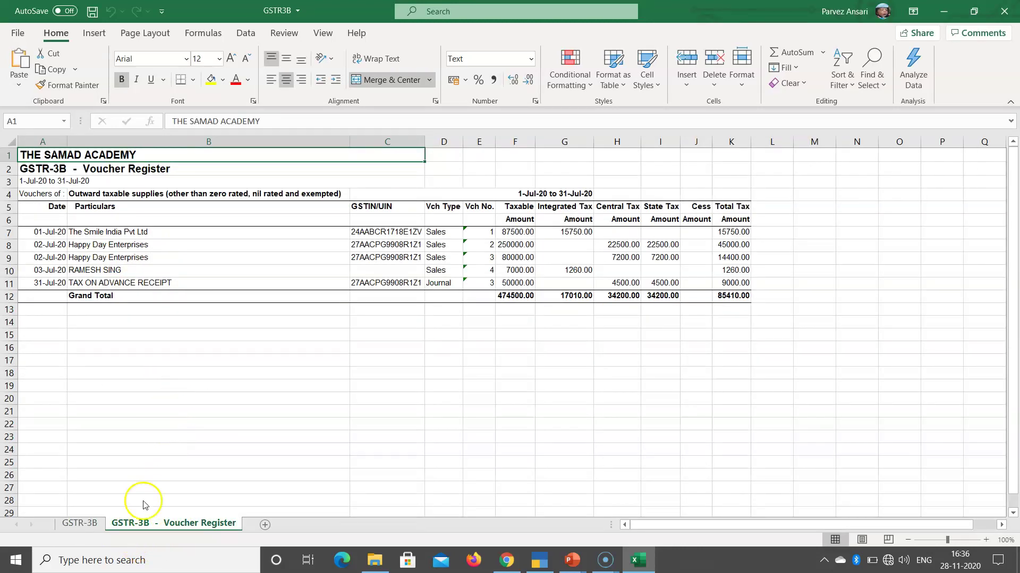
right_click(136, 524)
left_click(174, 379)
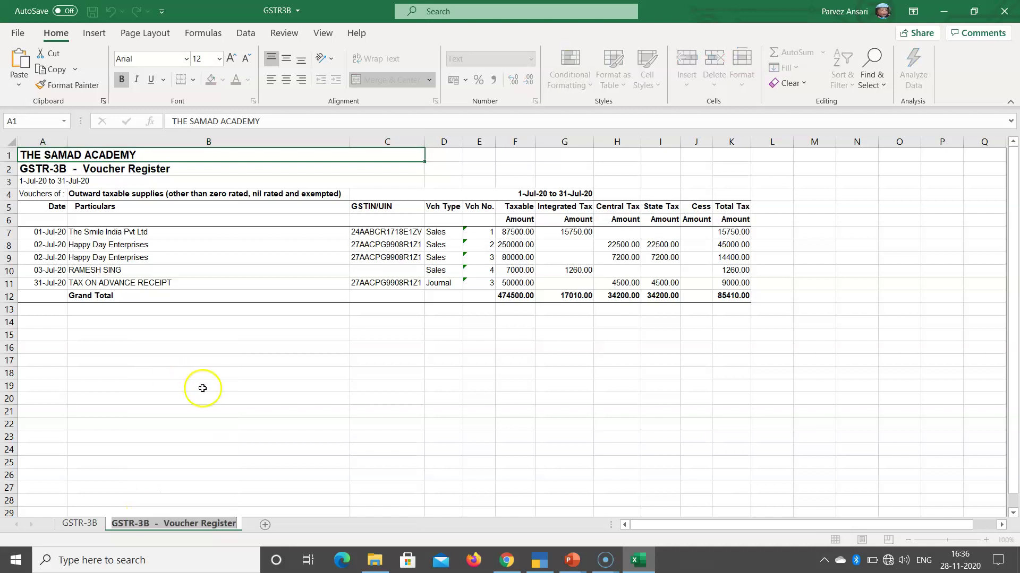
type("Taxab")
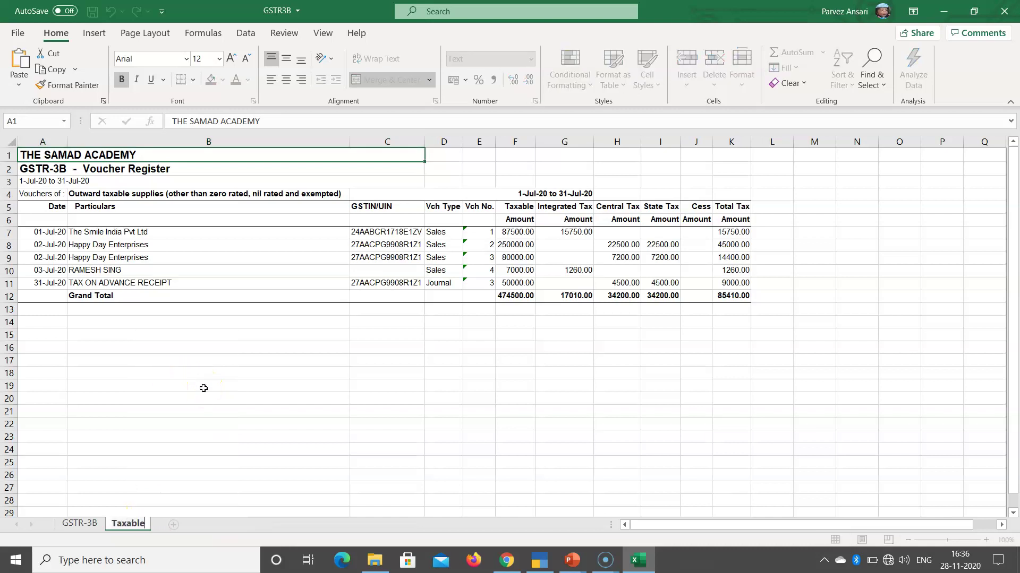
type("le")
left_click(204, 388)
Step: Compare the outward taxable supplies row 3.1(a) on the GSTR-3B sheet with the voucher details on the Taxable sheet
left_click(80, 523)
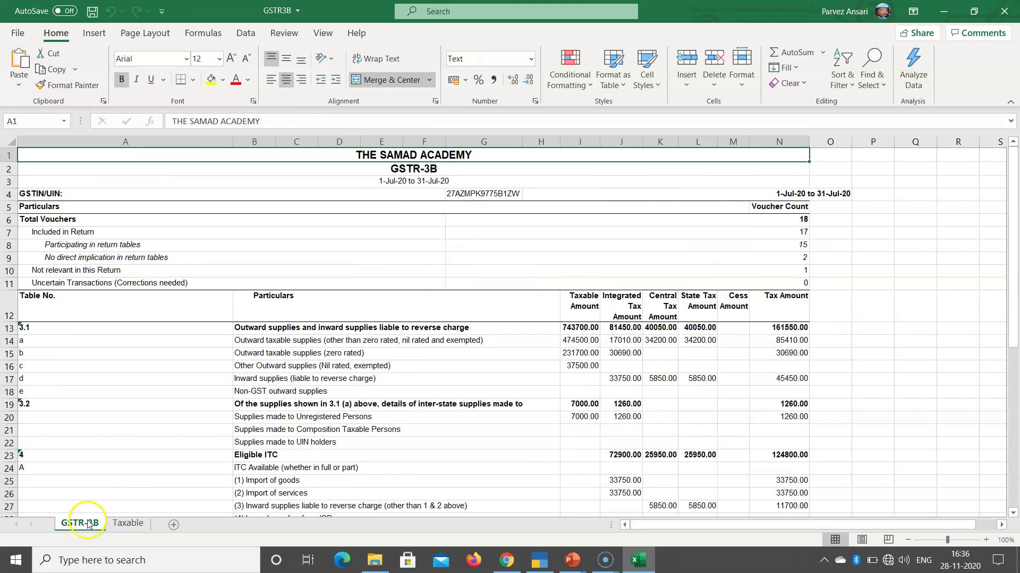
left_click_drag(555, 340, 787, 338)
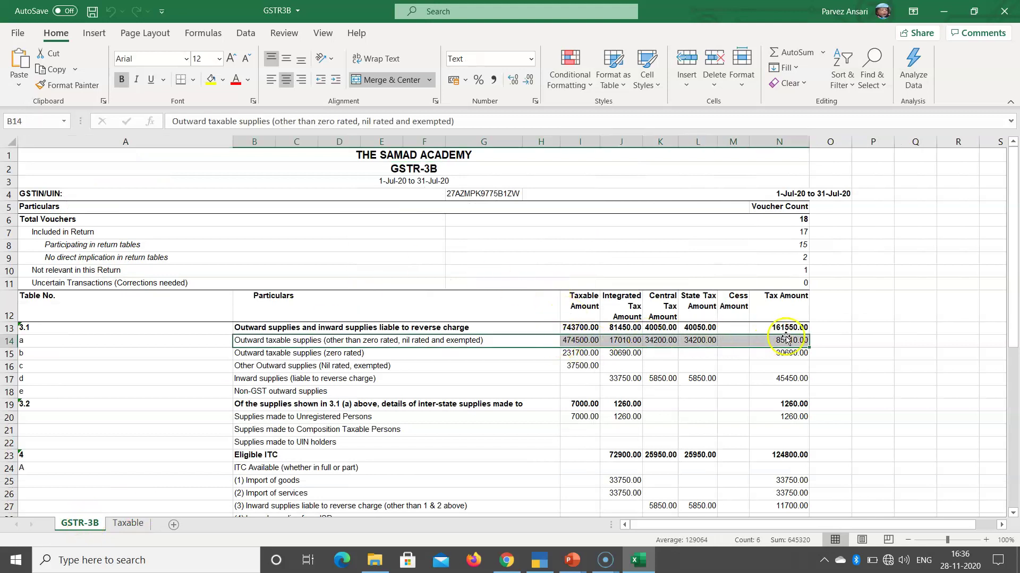
left_click(663, 367)
left_click(698, 341)
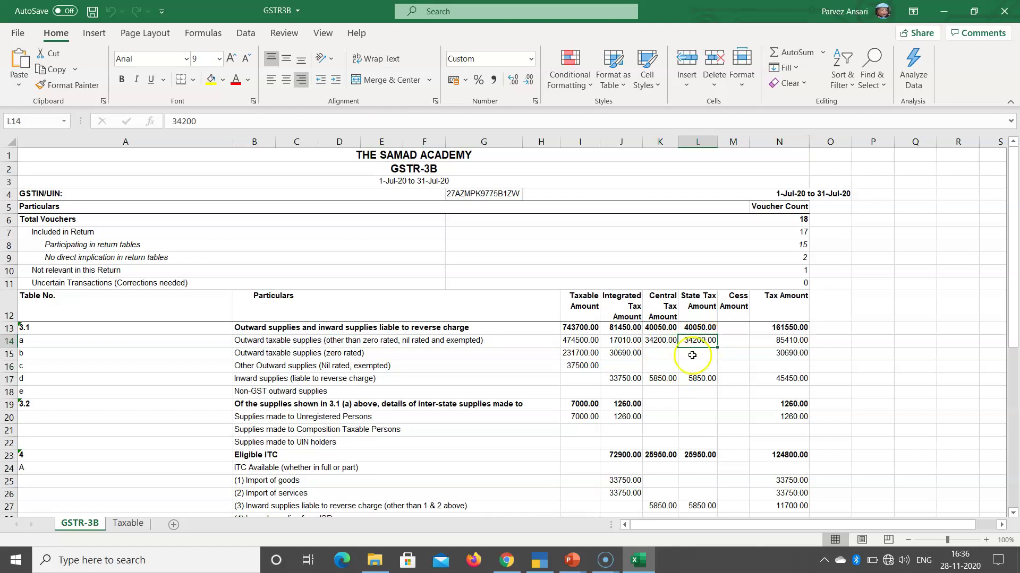
left_click(130, 523)
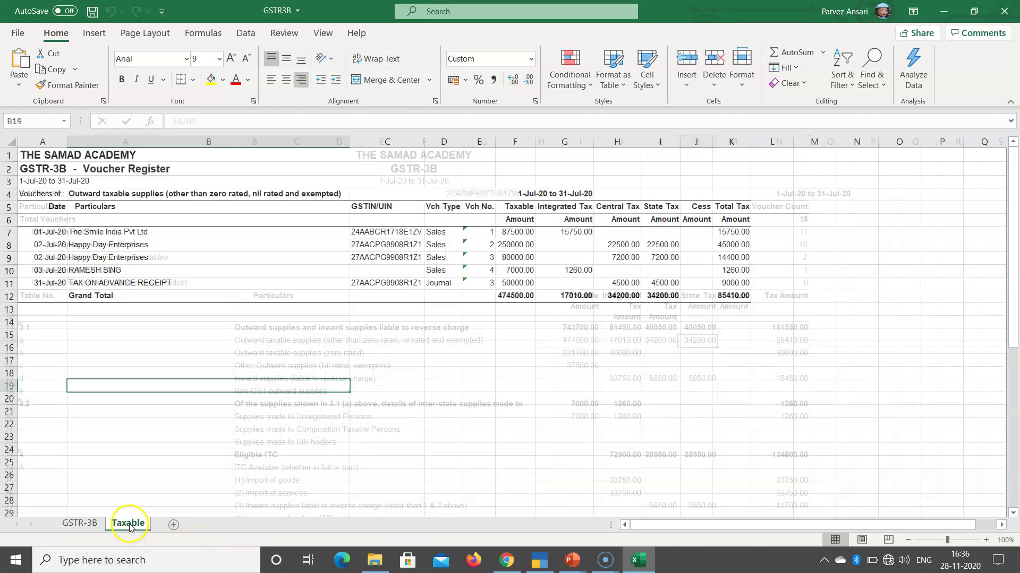
Step: Cross-check the voucher tax amounts and Grand Total row on the Taxable sheet against the GSTR-3B sheet
left_click(636, 294)
left_click_drag(637, 294, 738, 296)
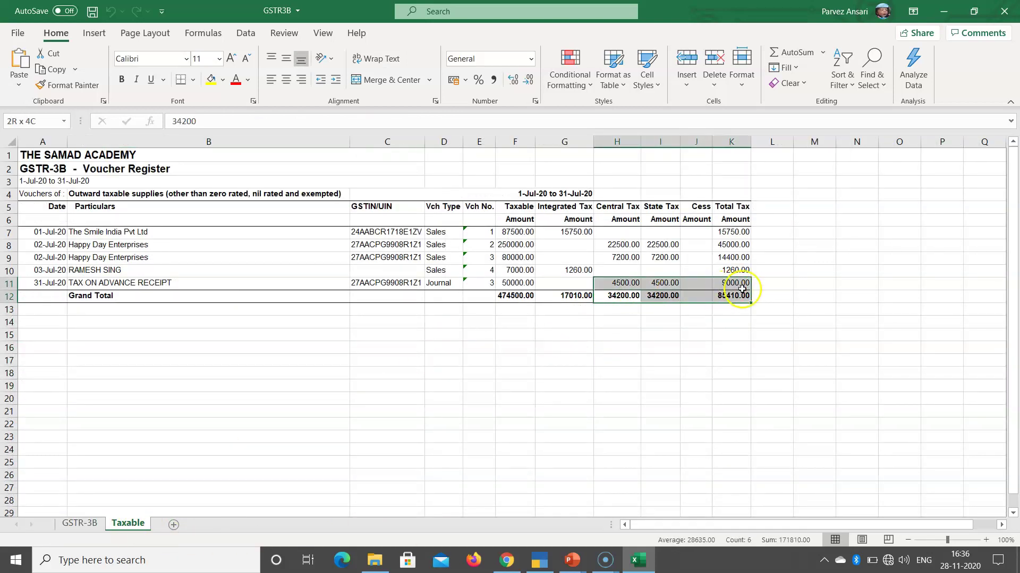
left_click(491, 298)
left_click(80, 523)
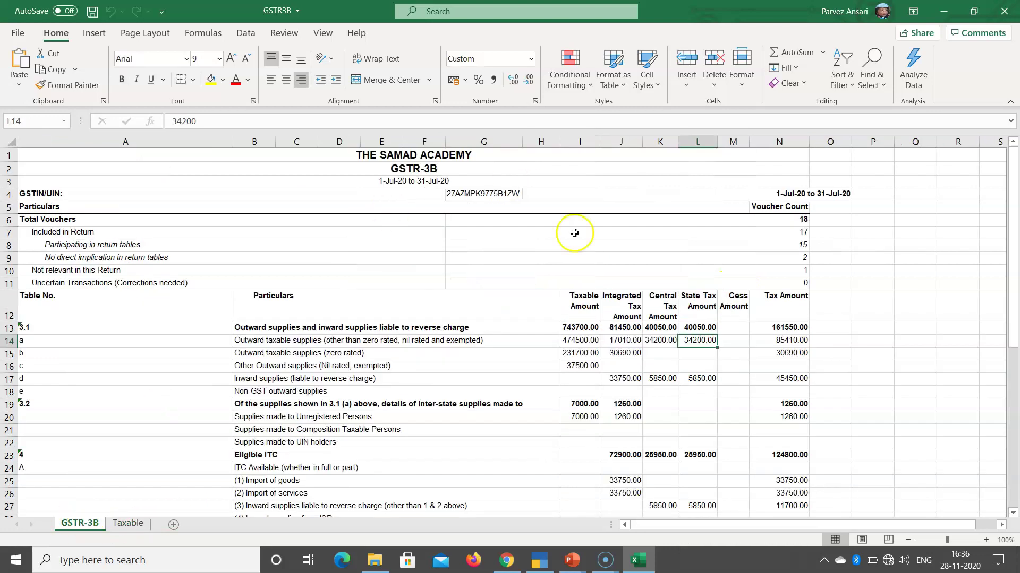
left_click(128, 524)
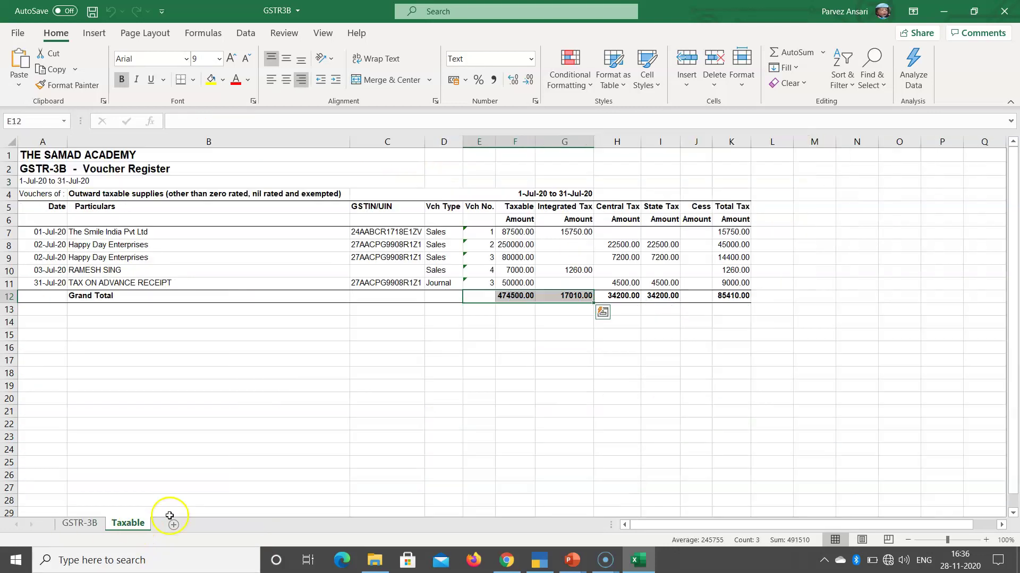
left_click_drag(579, 231, 715, 283)
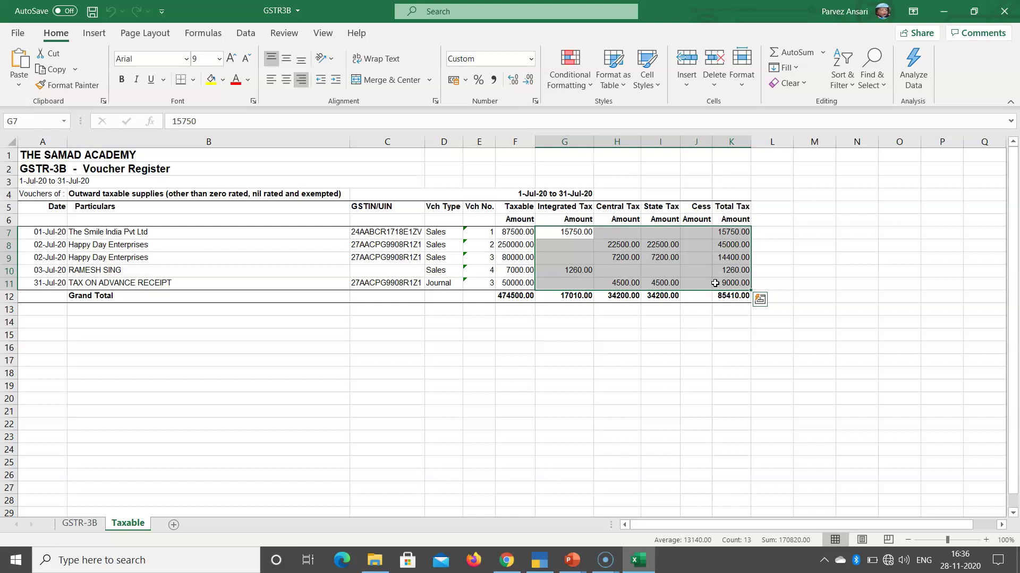
Step: Save the GSTR3B workbook with its Taxable sheet
left_click(317, 330)
key("ctrl+s")
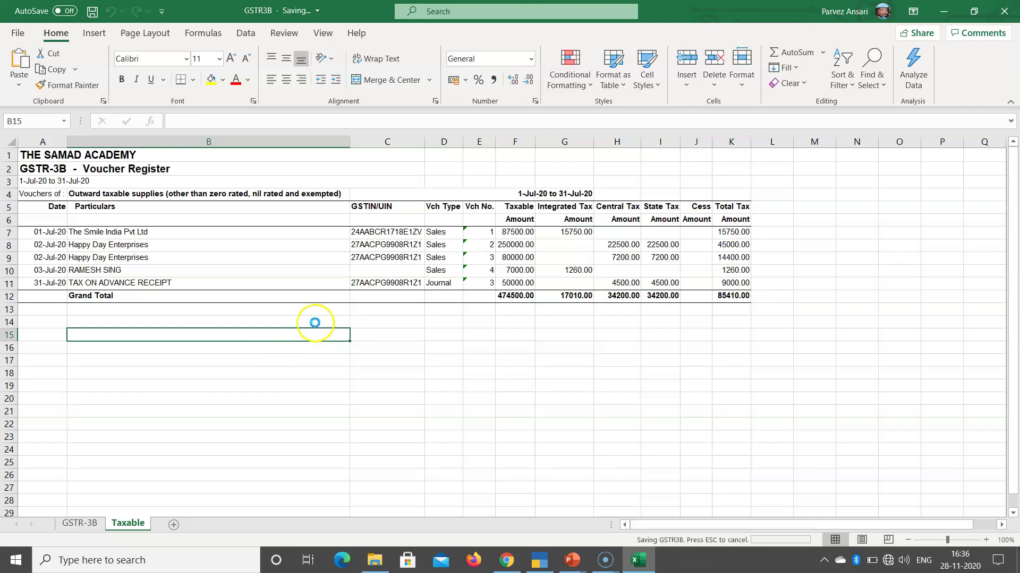
left_click_drag(114, 232, 133, 279)
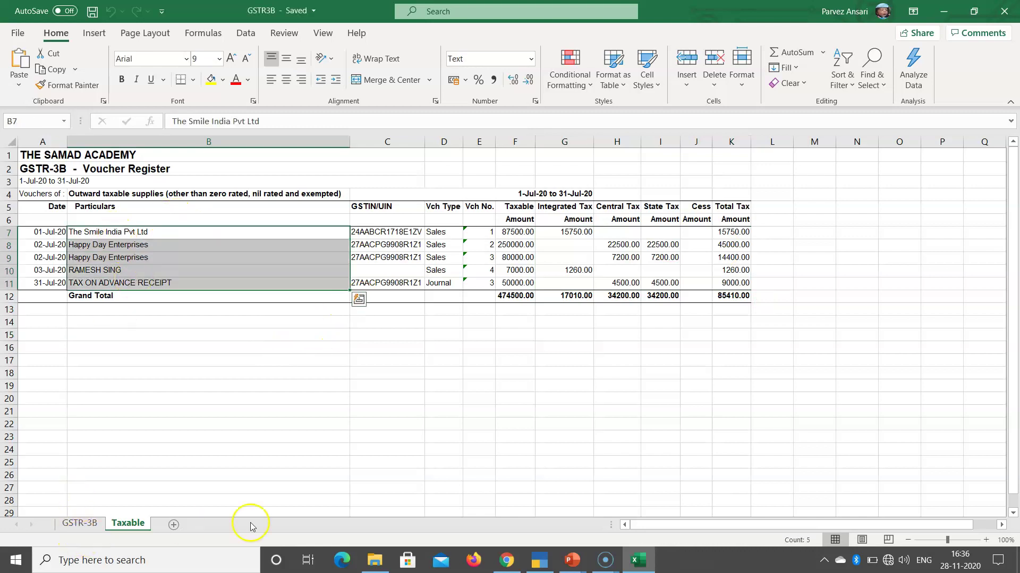
Step: Switch to TallyPrime, return to the GSTR-3B summary and go through rows 3.1(b) to 3.1(d)
left_click(539, 560)
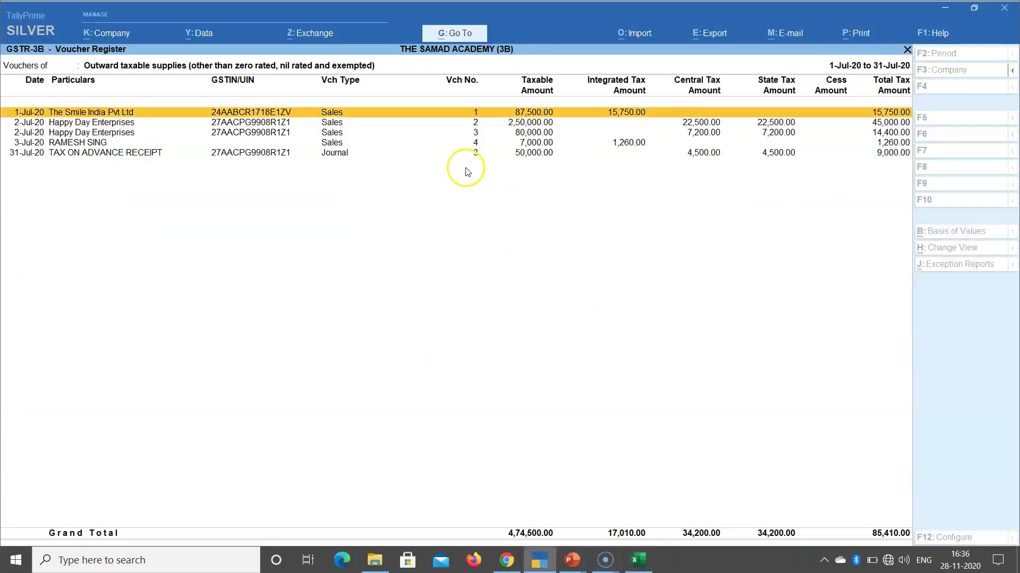
key("Escape")
left_click(495, 234)
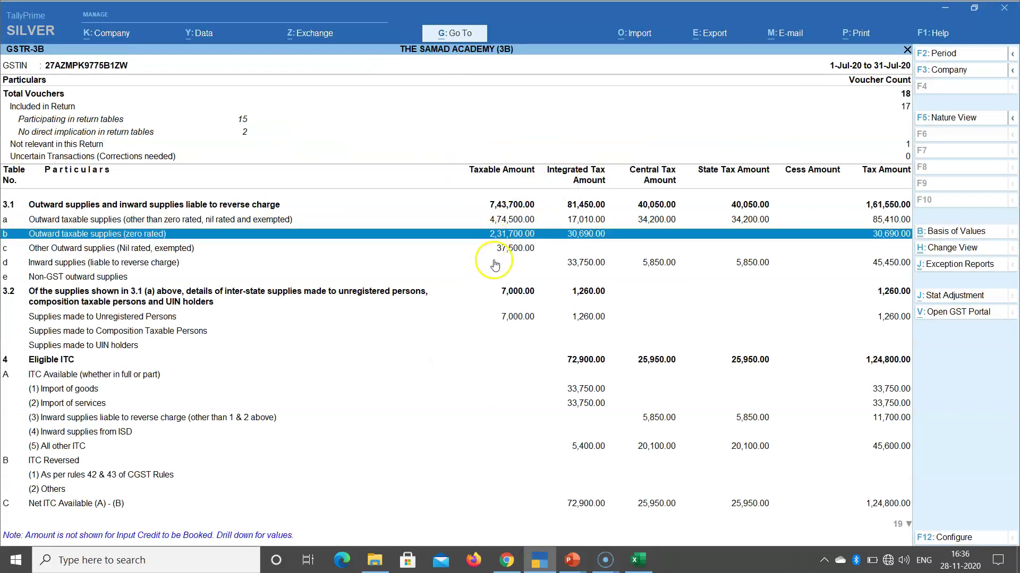
key("Down")
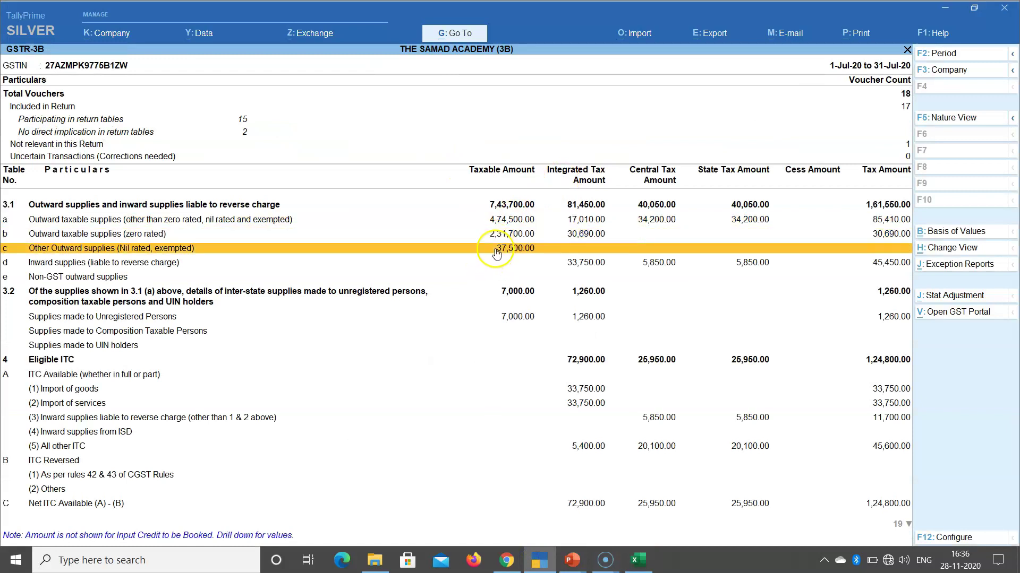
left_click(557, 265)
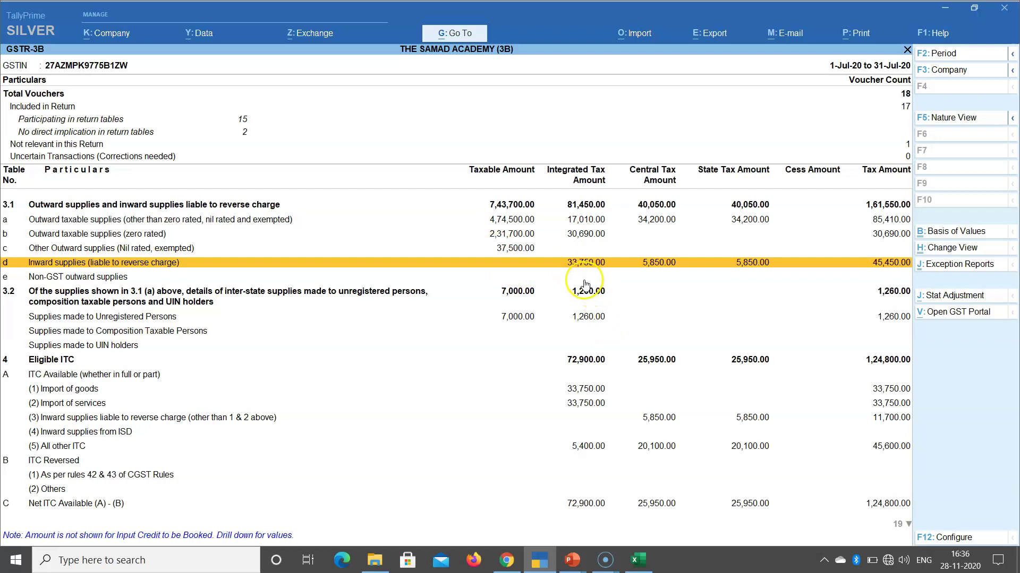
left_click(581, 273)
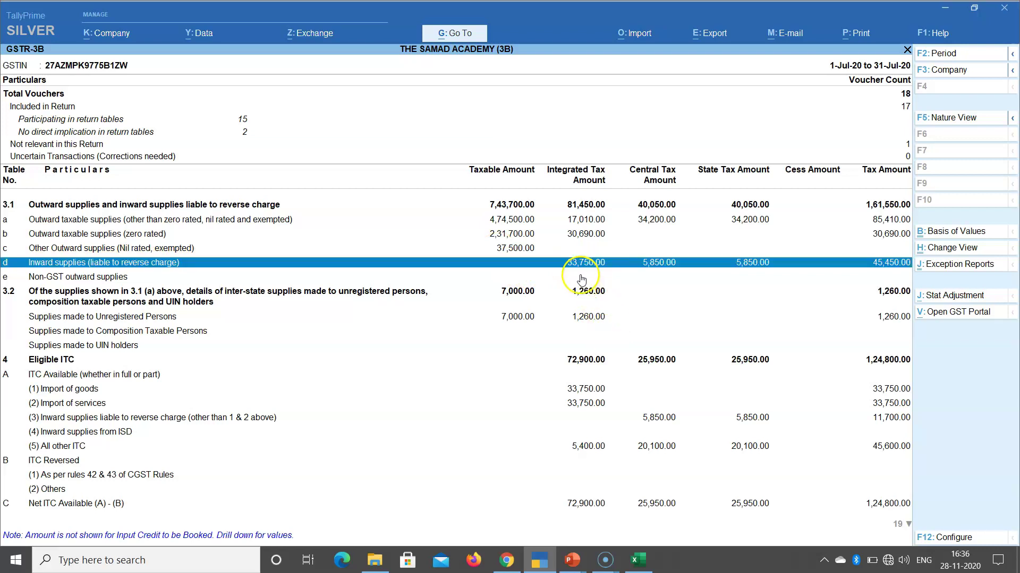
Step: Open the Reverse Charge Inward Supplies details under Reverse Charge Liability and Input Credit to be booked
key("Down")
key("Down")
key("Down")
key("Down")
key("Down")
key("Down")
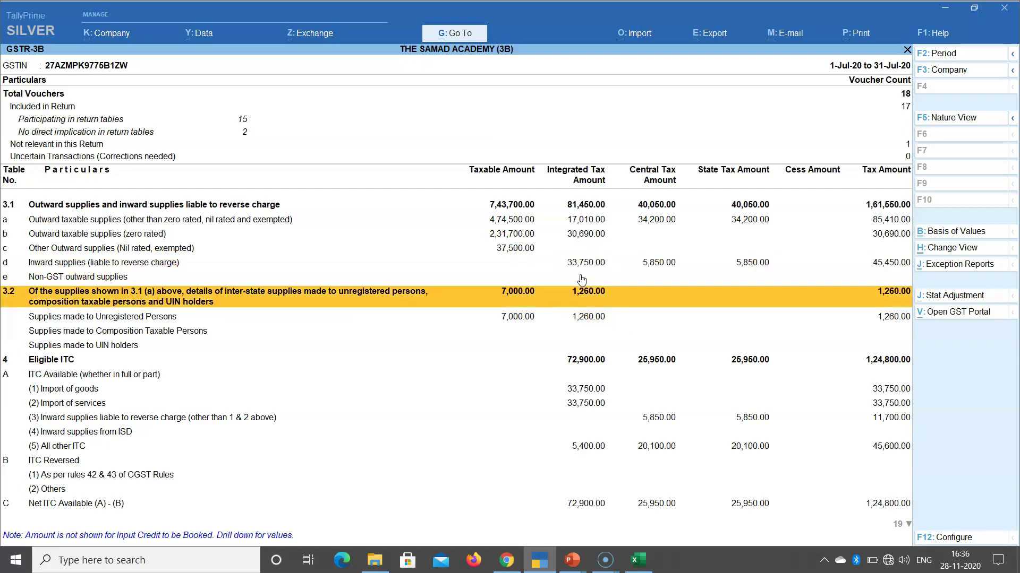
key("Down")
key("Down")
key("Down")
key("Down")
key("Down")
key("Down")
key("Down")
key("Down")
key("Down")
key("Down")
key("Down")
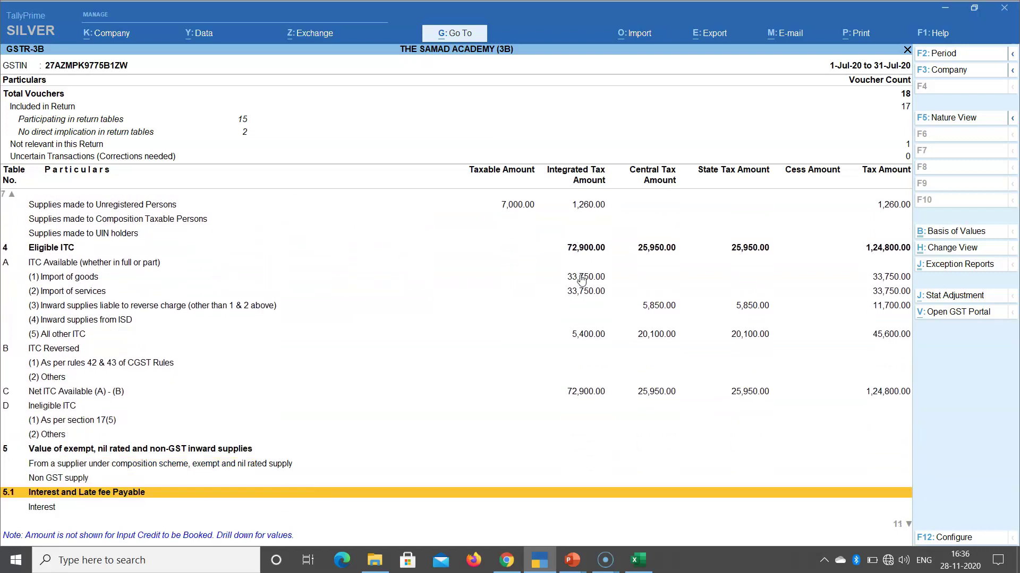
key("Up")
key("Up")
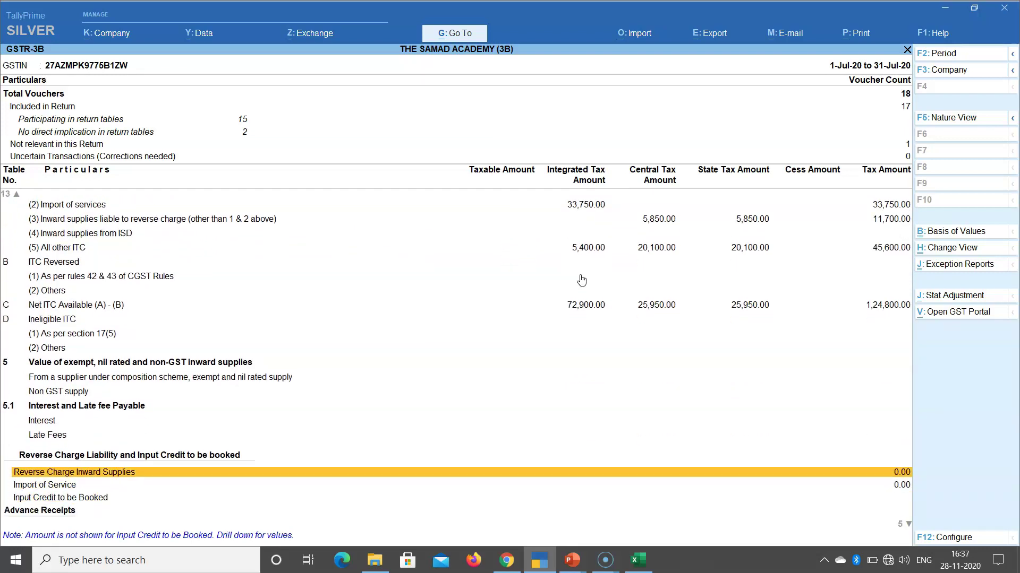
key("Down")
key("Down")
key("Up")
key("Up")
key("Down")
key("Up")
key("Return")
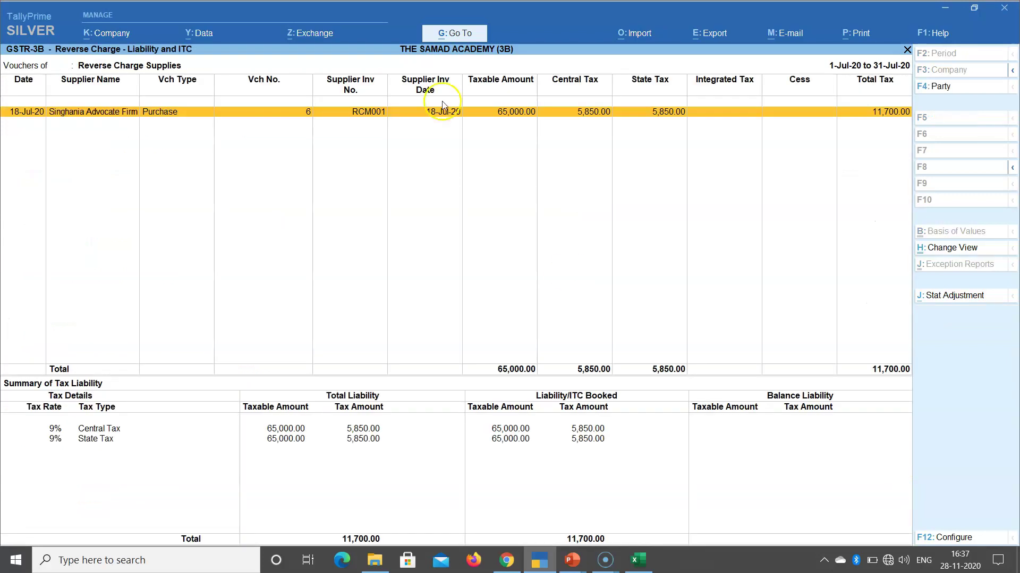
Step: Start an export of the current Reverse Charge - Liability and ITC report
left_click(57, 116)
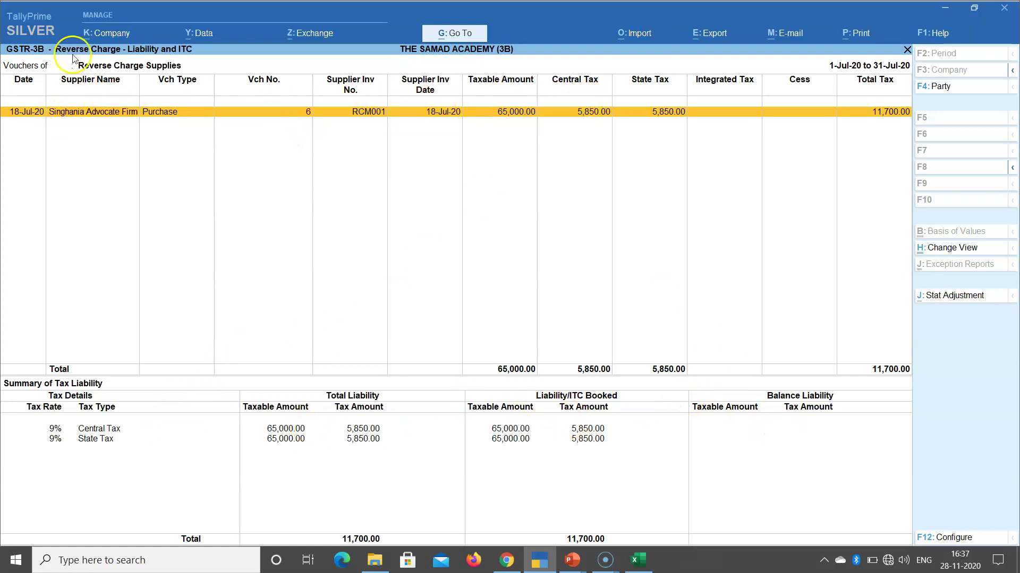
left_click(716, 34)
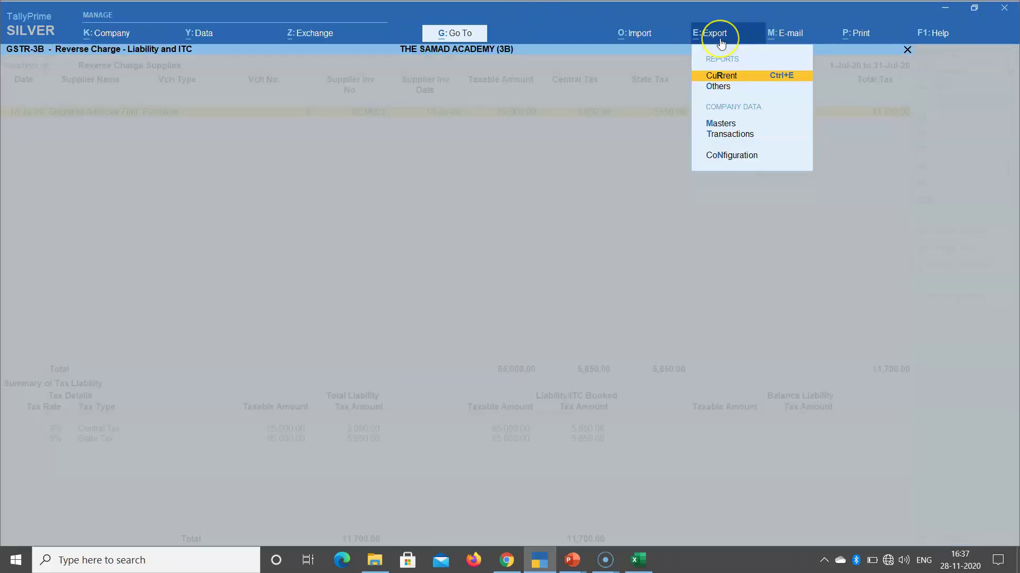
key("Return")
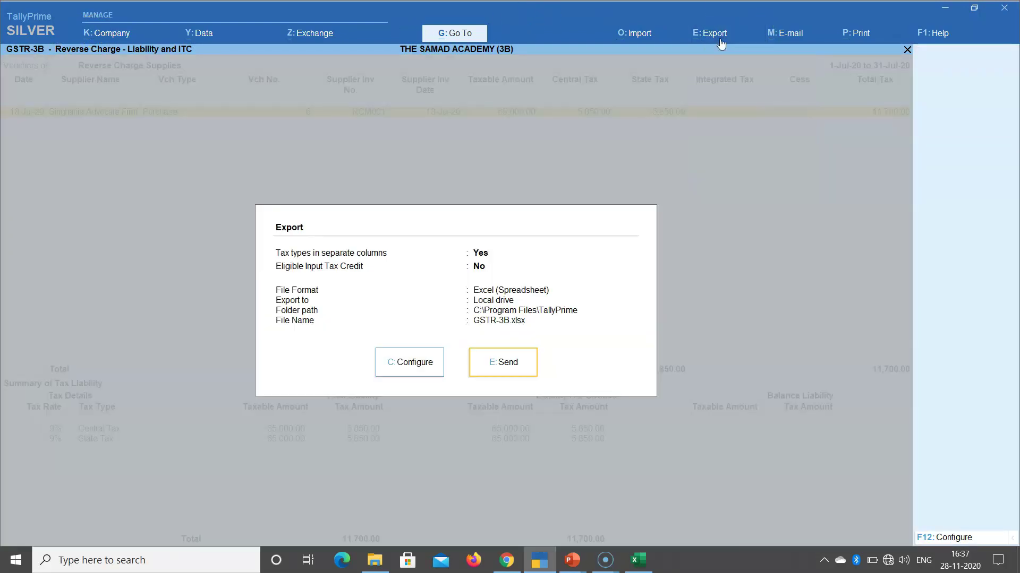
Step: Configure the export to the local drive with the folder path D:\THE SAMAD ACADEMY\GST Practical\GSTR2A DATA\GSTR3B
key("c")
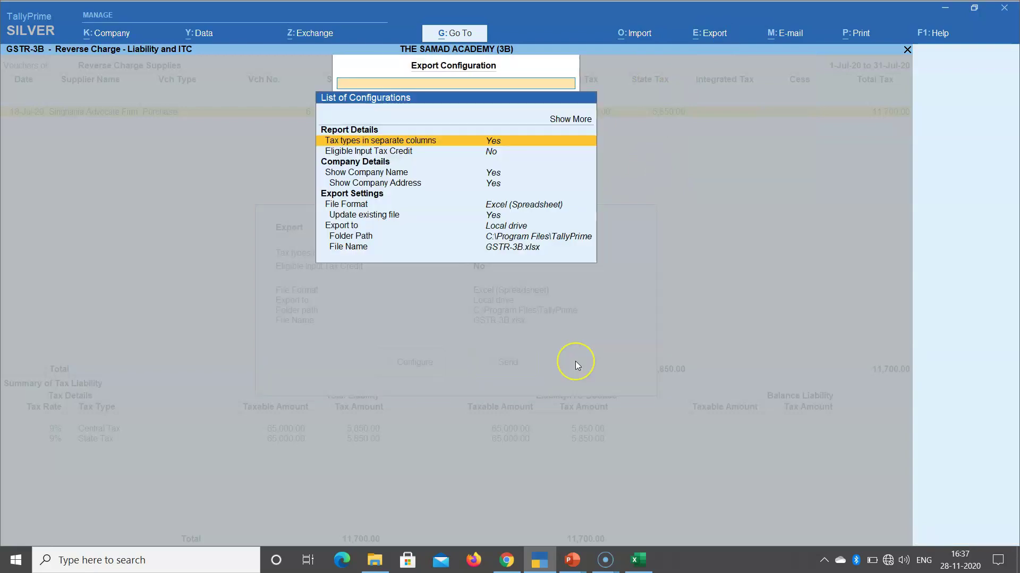
key("Down")
key("Down")
key("Down")
key("Down")
key("Down")
key("Down")
key("Return")
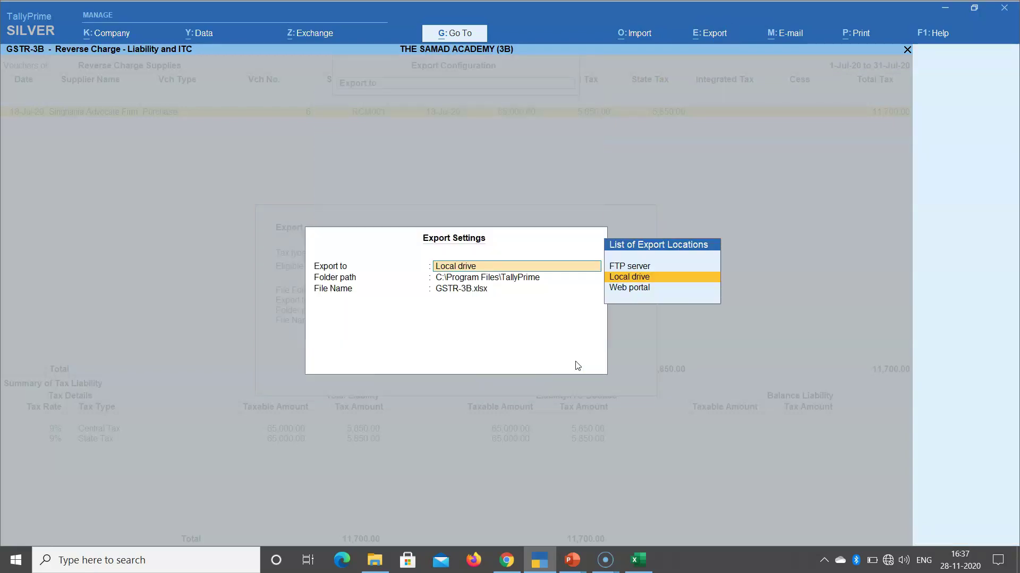
key("Return")
key("Up")
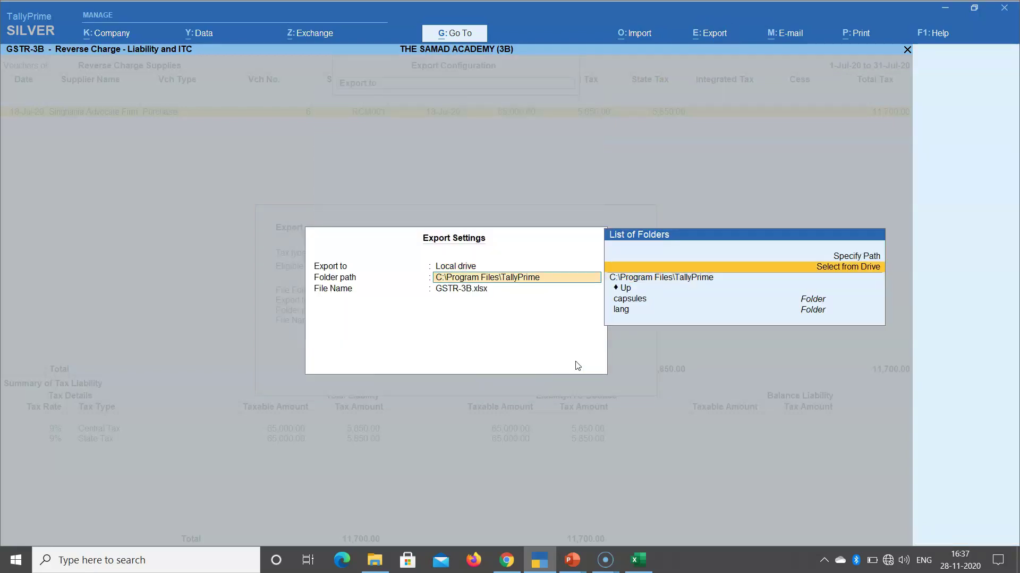
key("Up")
key("Return")
type("D:\\THE SAMAD ACADEMY\\GST Practical\\GSTR2A DATA\\GSTR3B")
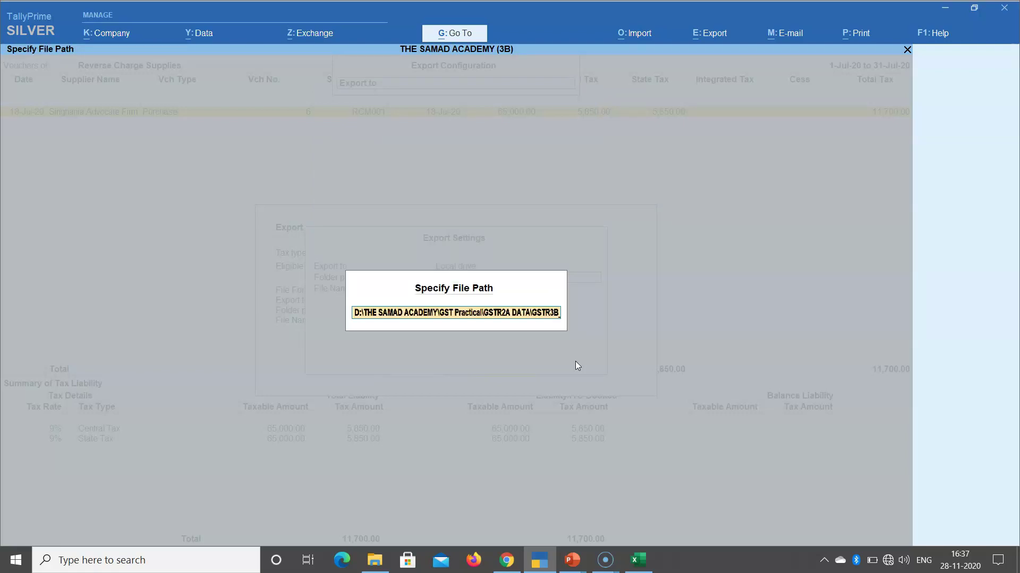
key("Return")
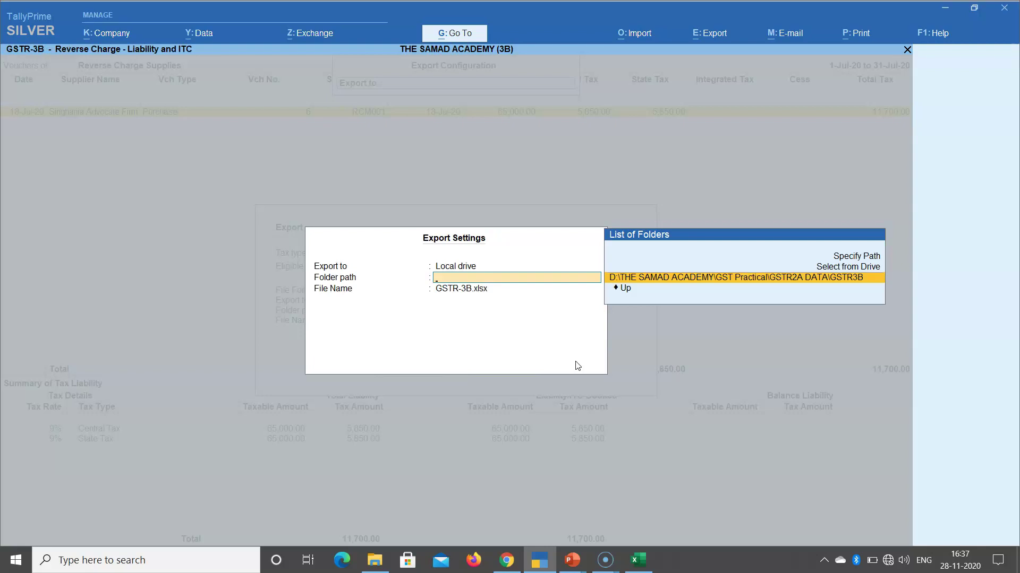
Step: Accept the folder, name the export file GSTR3B and close the export configuration
key("Return")
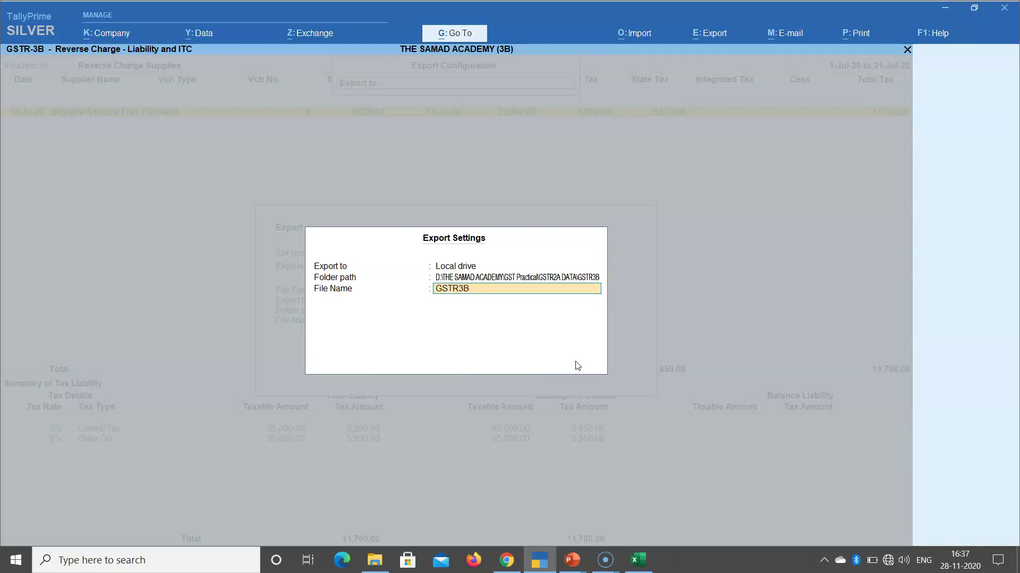
key("Return")
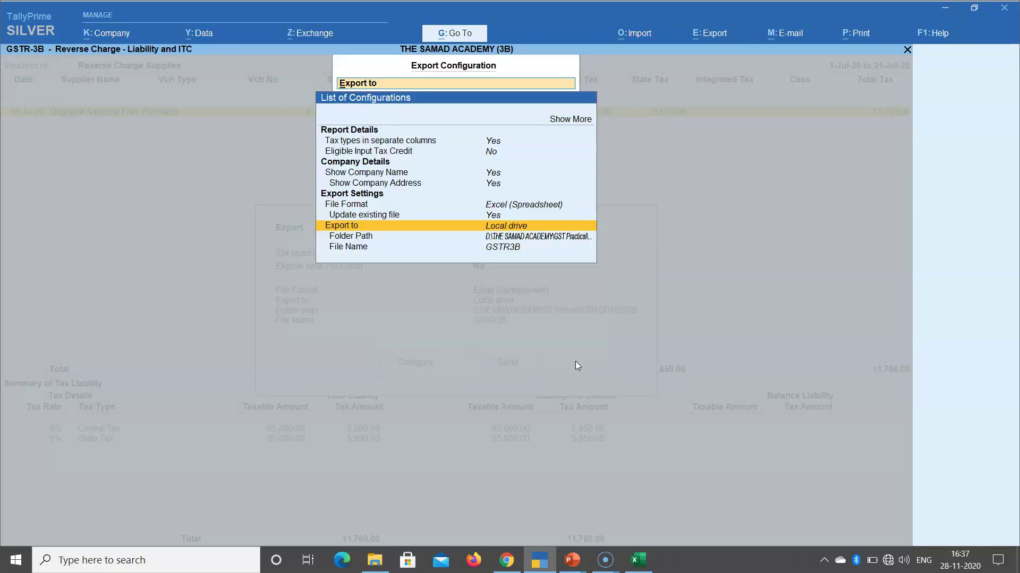
key("Escape")
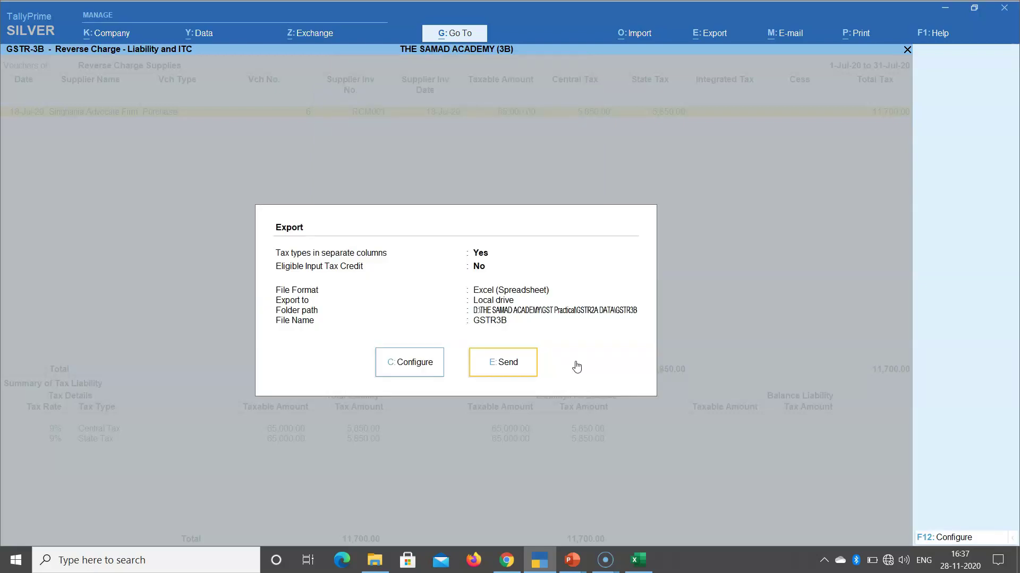
Step: Recheck the export configuration and try to export the reverse charge report into the GSTR3B file
key("c")
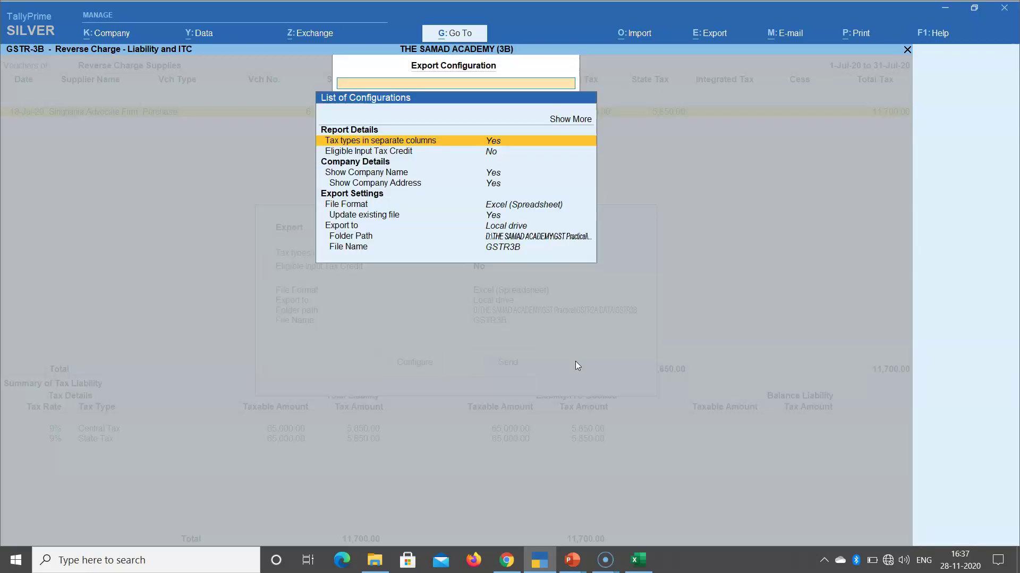
key("Escape")
left_click(464, 346)
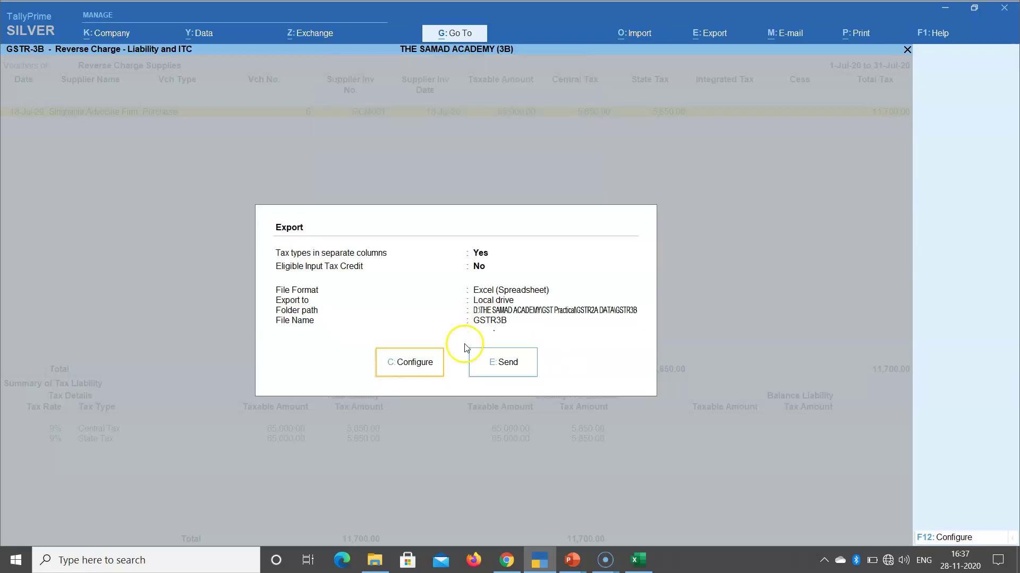
left_click(502, 357)
left_click(502, 357)
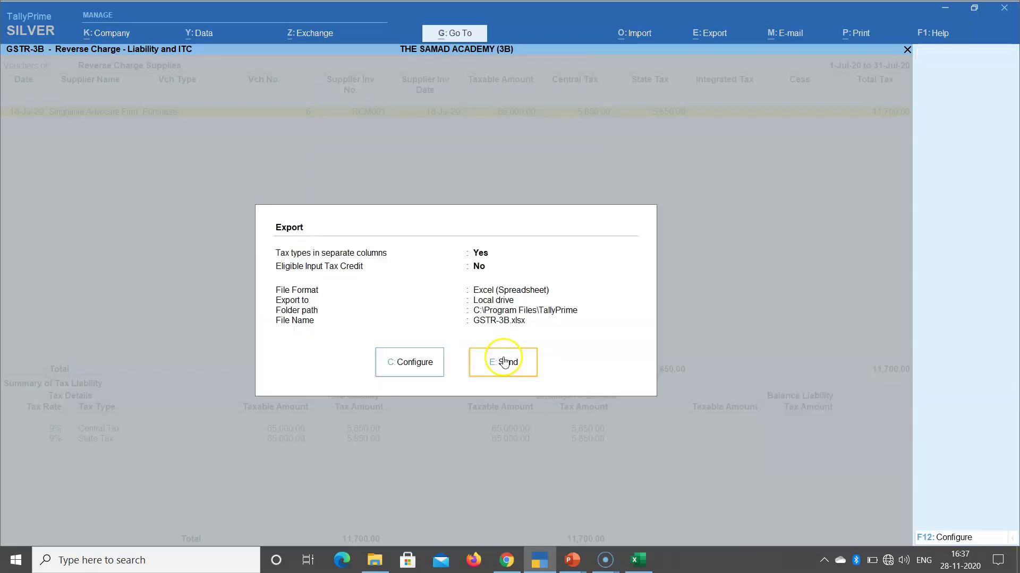
Step: Switch to Excel and close the open GSTR3B workbook
left_click(636, 561)
left_click_drag(74, 228, 361, 303)
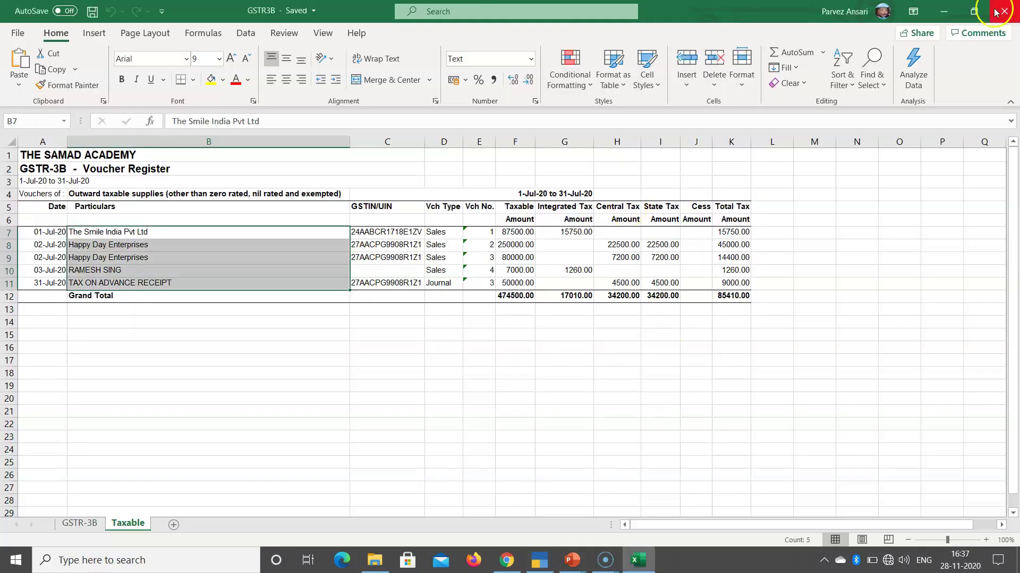
left_click(1006, 7)
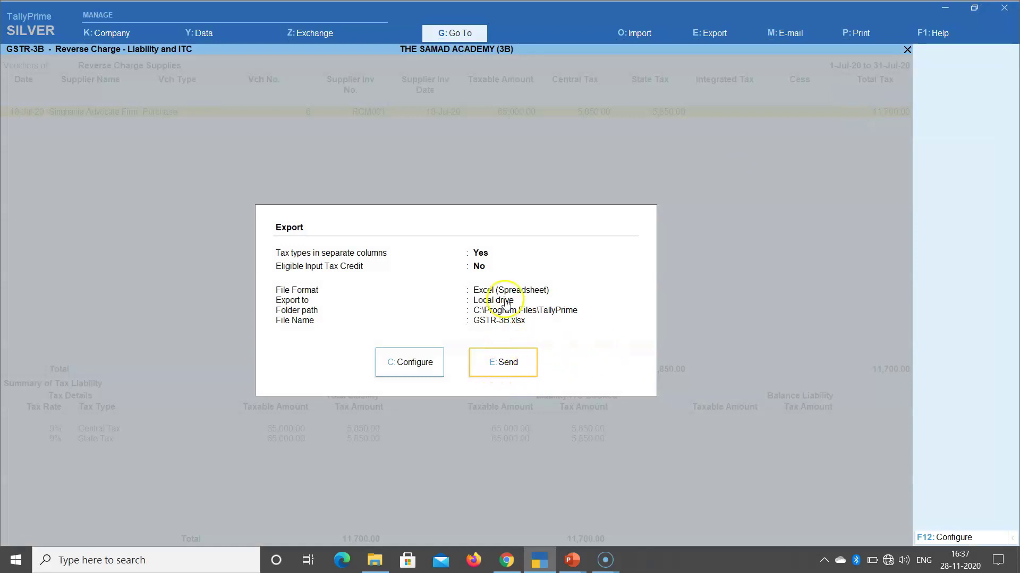
Step: Configure the reverse charge report's export to the local drive with folder path D:\THE SAMAD ACADEMY\GST Practical\GSTR2A DATA\GSTR3B
left_click(409, 363)
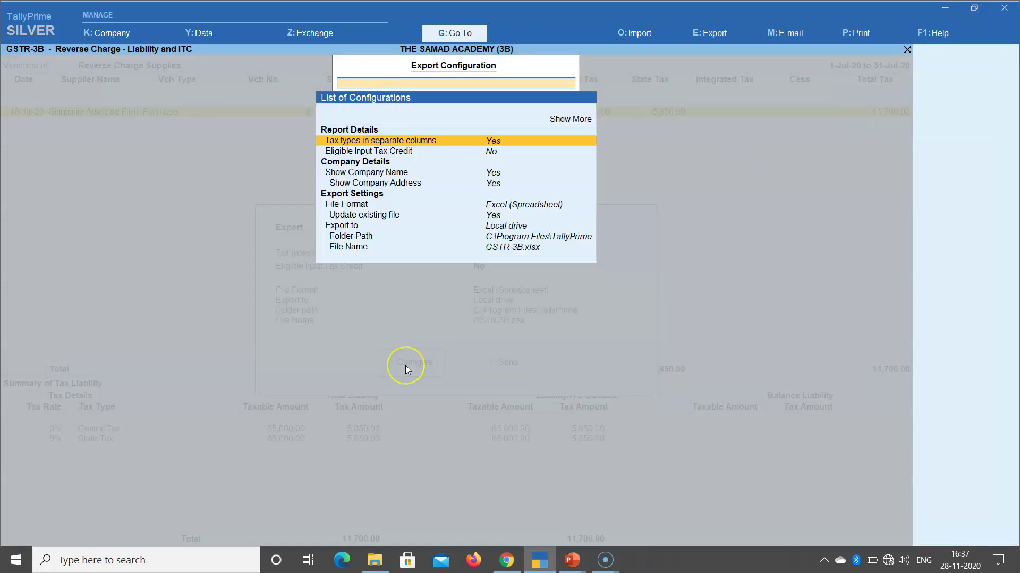
key("Down")
key("Down")
key("Down")
key("Down")
key("Down")
key("Down")
key("Down")
key("Down")
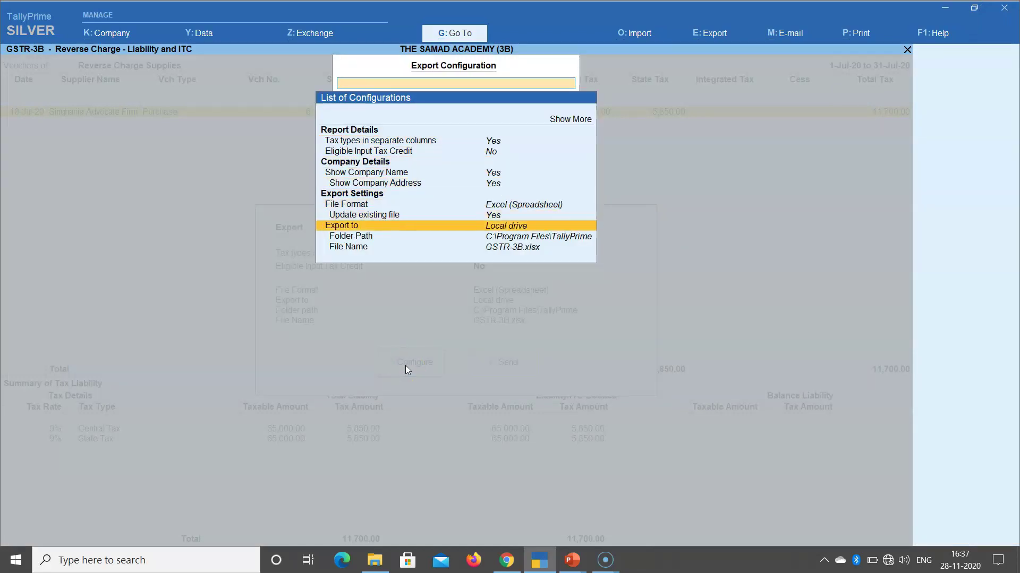
key("Return")
key("Return")
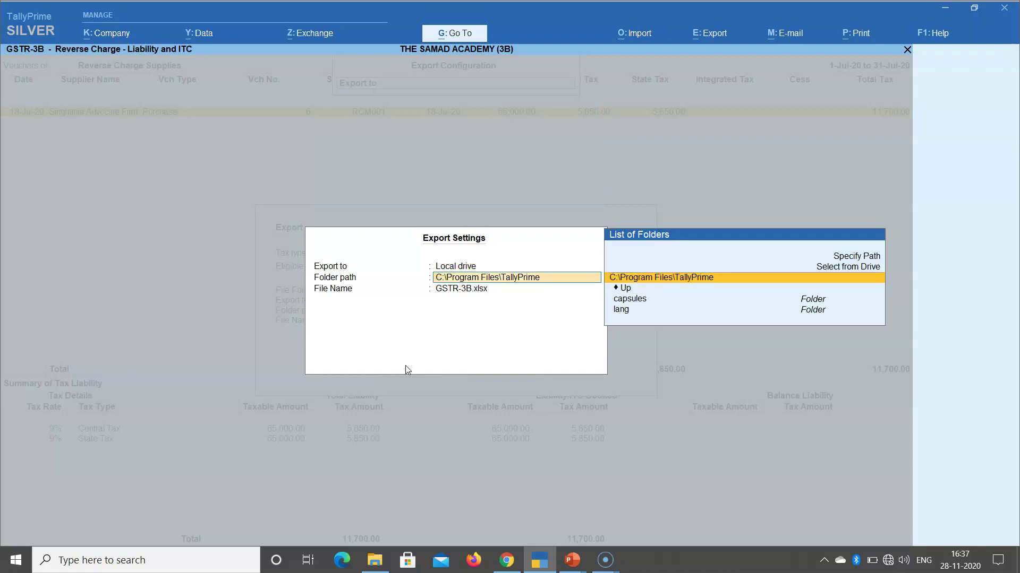
key("Up")
key("Up")
key("Return")
type("D:\\THE SAMAD ACADEMY\\GST Practical\\GSTR2A DATA\\GSTR3B")
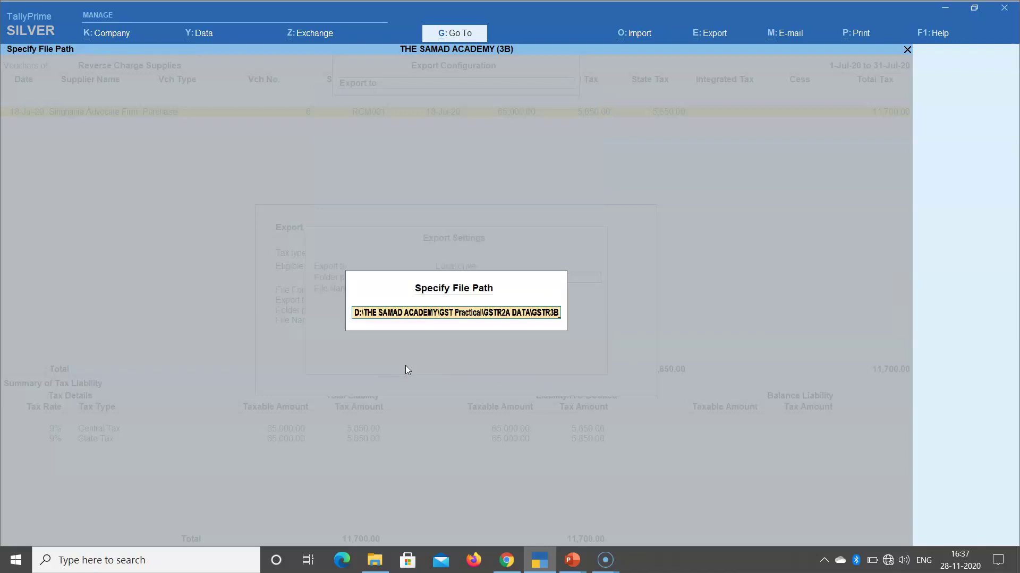
Step: Accept the specified folder and name the export file GSTR3B
key("Return")
key("Return")
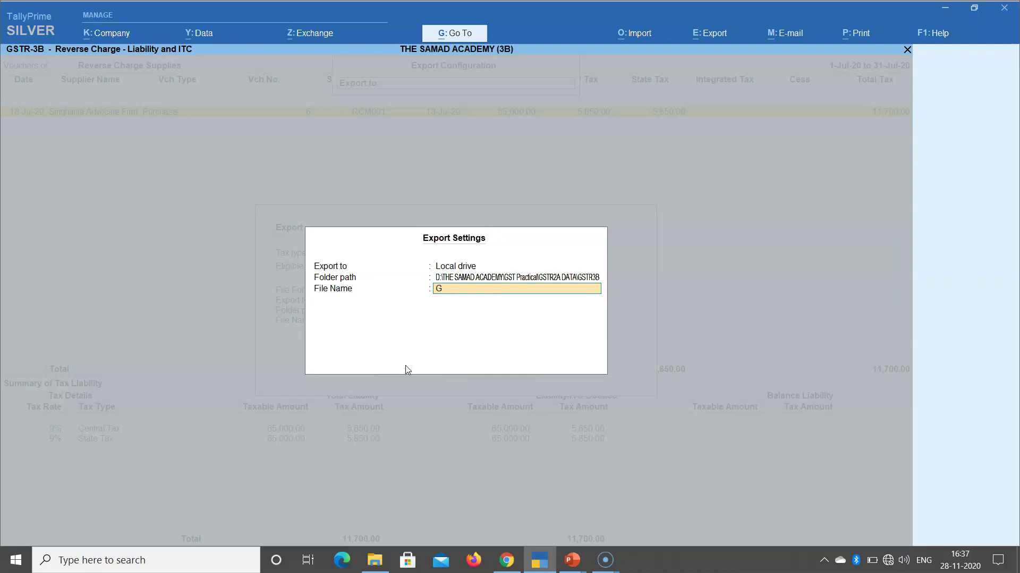
key("Return")
key("Return")
key("Return")
key("Return")
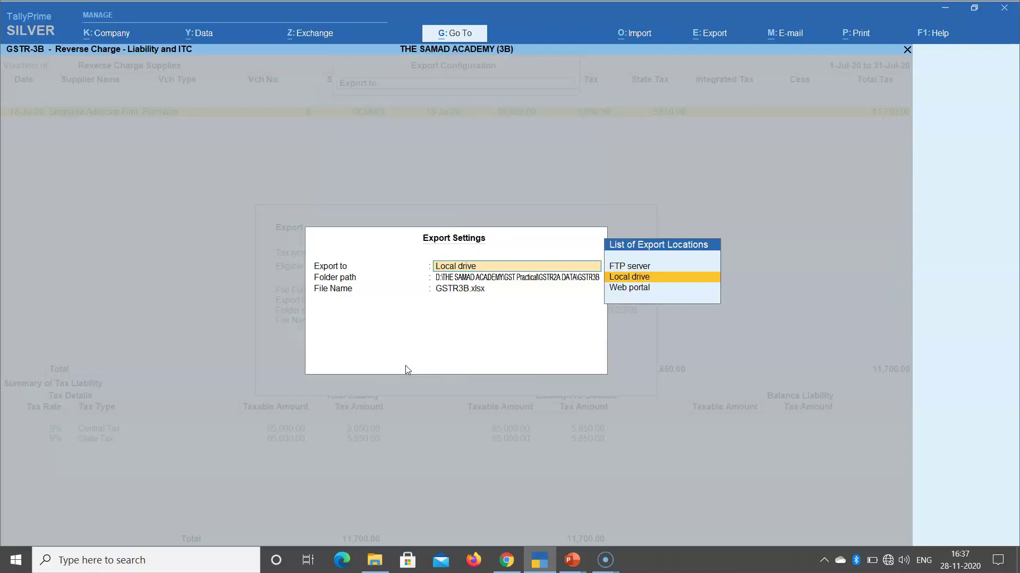
Step: Specify the folder path D:\THE SAMAD ACADEMY\GST Practical\GSTR2A DATA\GSTR3B again and accept the export settings with file name GSTR3B
key("Up")
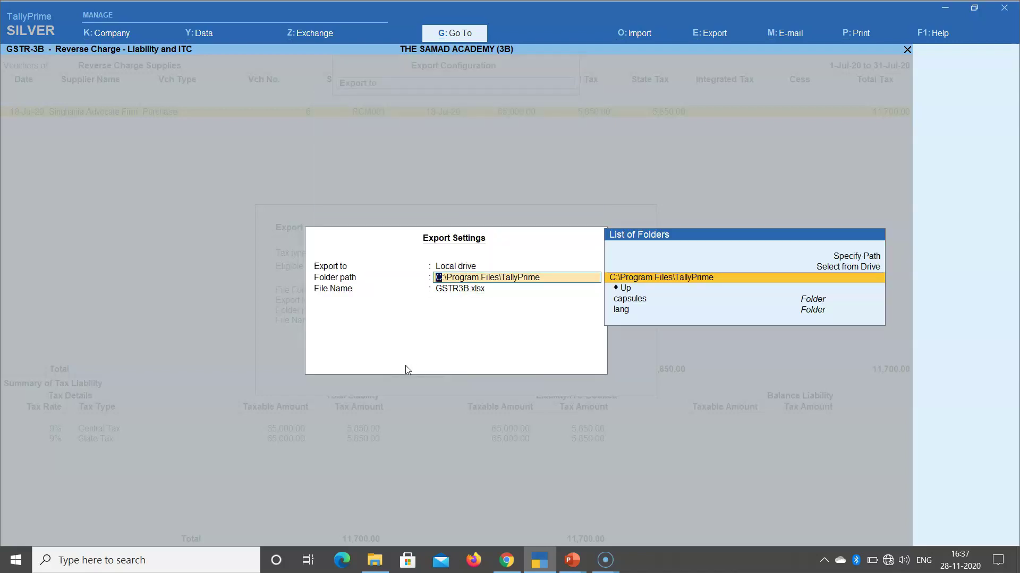
key("Up")
key("Up")
key("Return")
key("Escape")
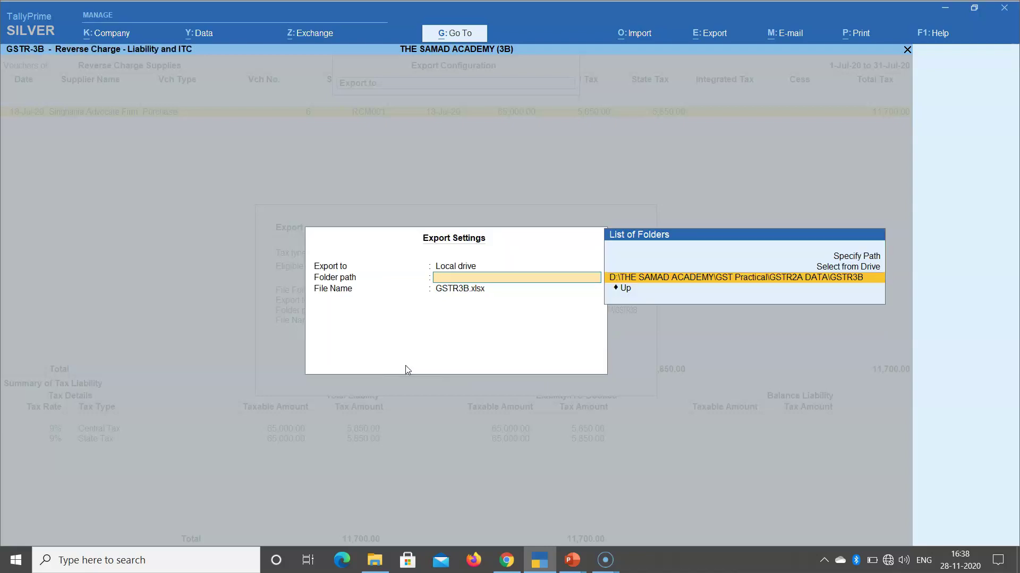
key("Return")
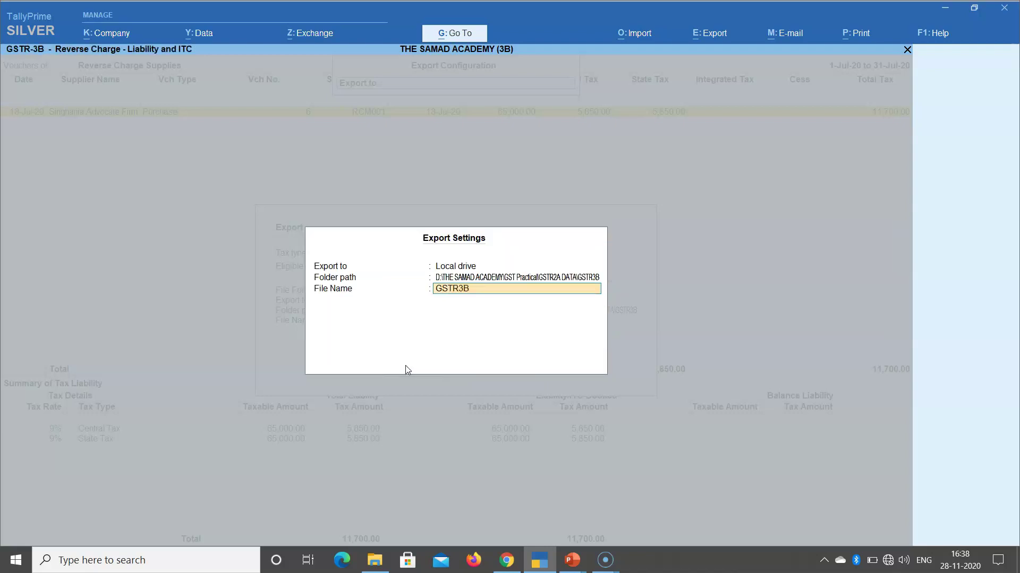
key("Return")
key("ctrl+a")
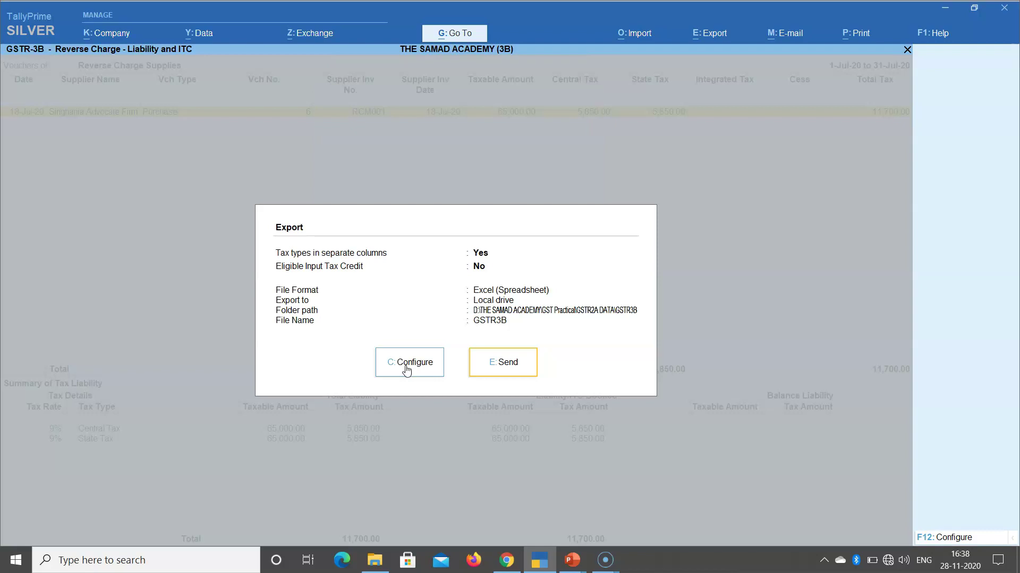
Step: Export the reverse charge report, open the GSTR3B workbook despite the format mismatch and view its GSTR-3B and Taxable sheets
left_click(501, 369)
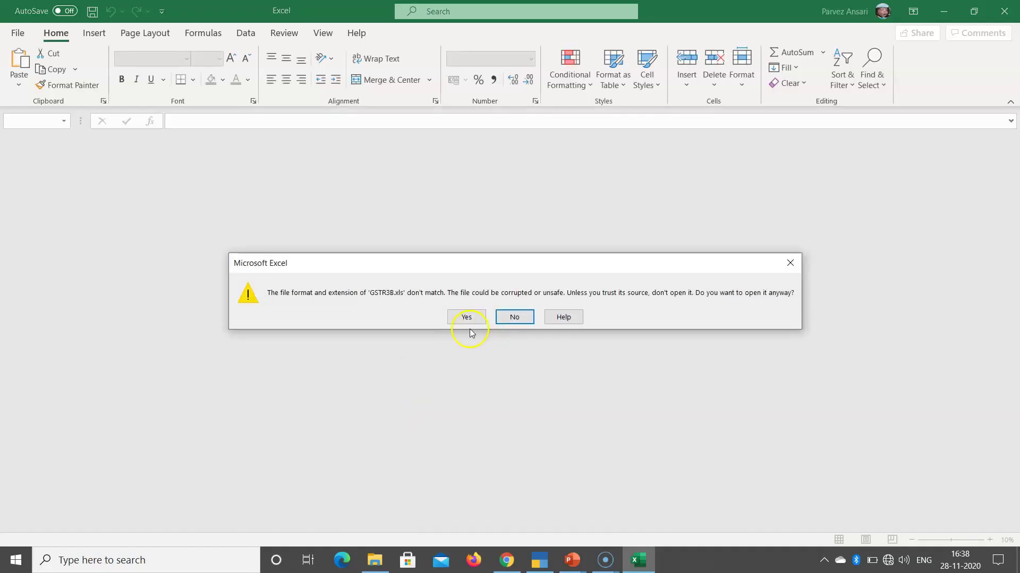
left_click(467, 318)
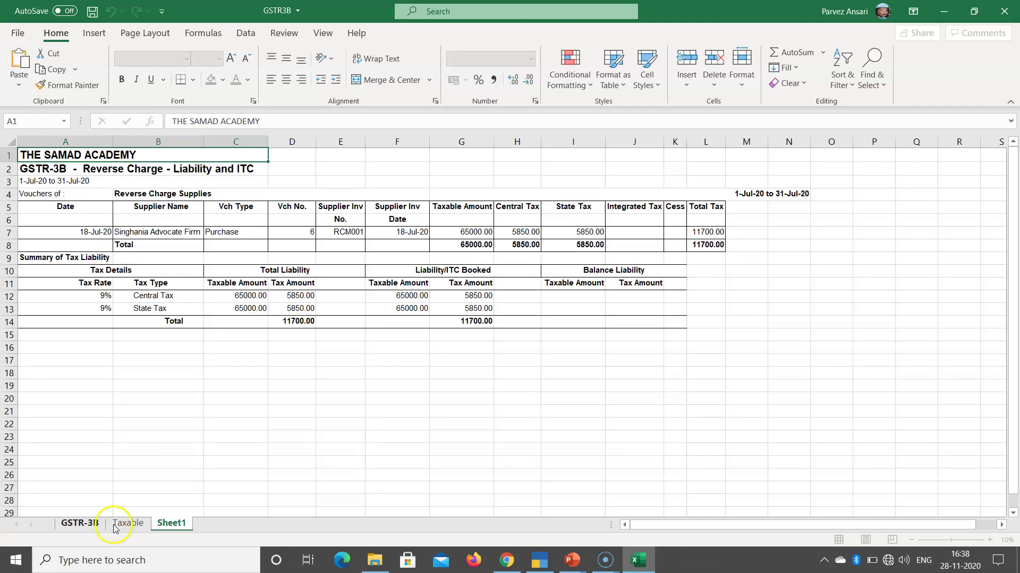
left_click(76, 526)
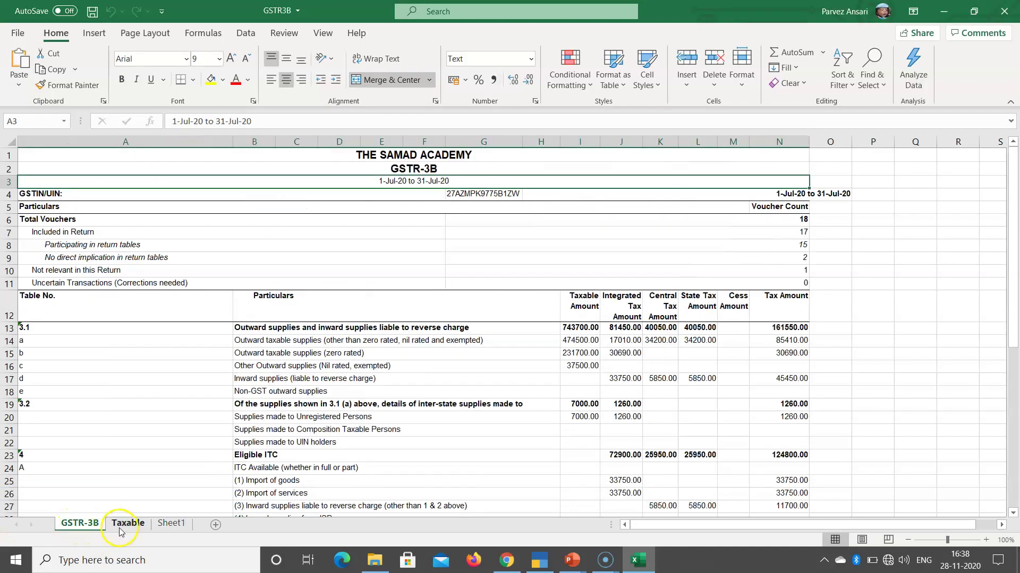
left_click(121, 527)
Step: Rename the reverse charge report's Sheet1 as RMC
left_click(171, 524)
right_click(170, 525)
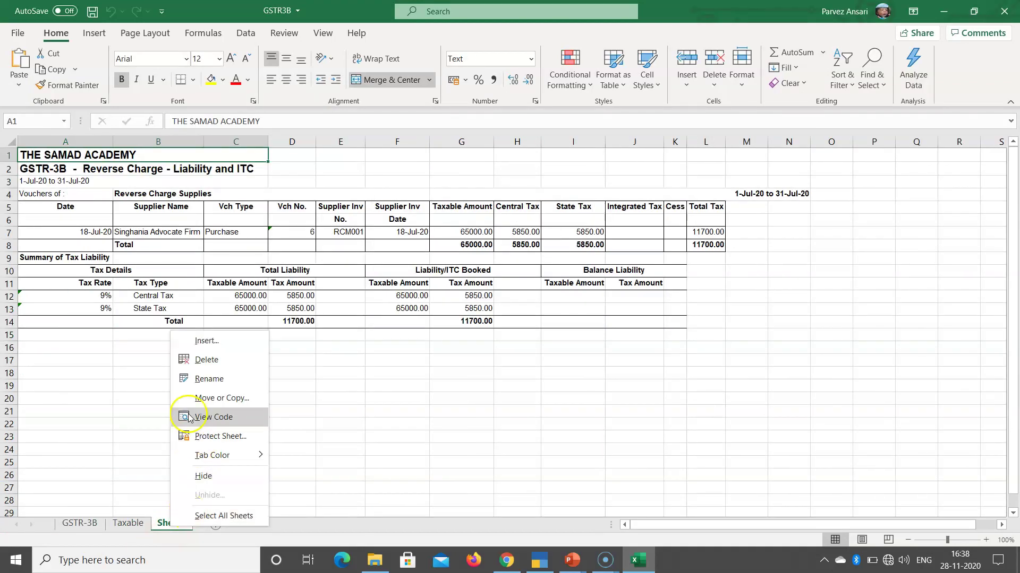
left_click(193, 382)
type("RMC")
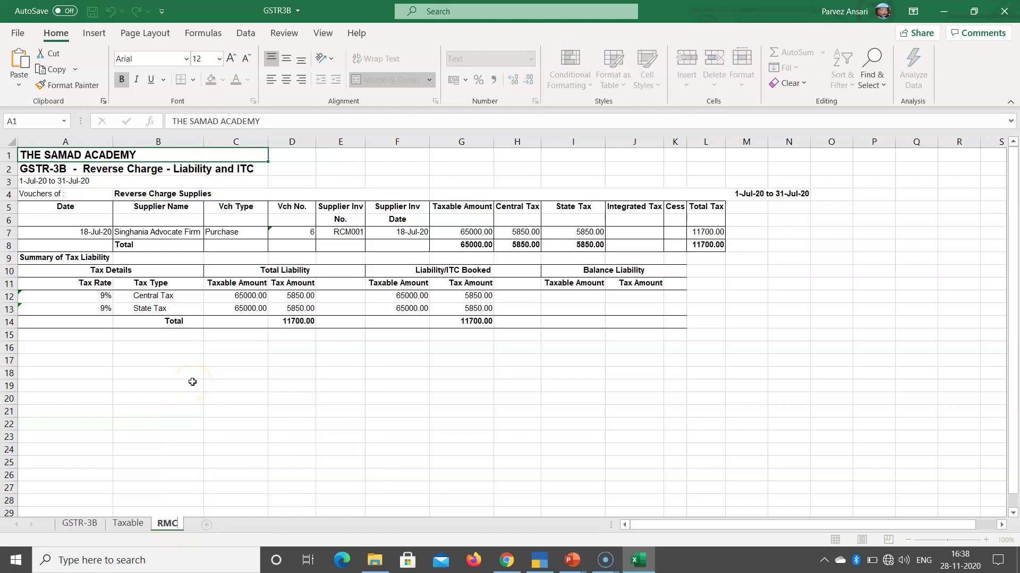
left_click(193, 381)
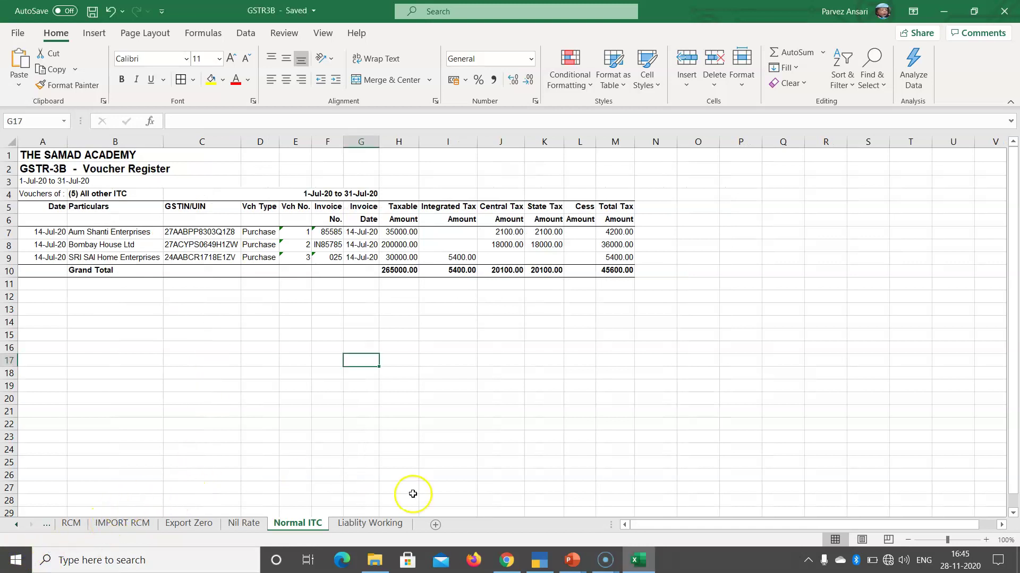
Step: Switch to TallyPrime and return from the All other ITC voucher register to the GSTR-3B summary
left_click(544, 559)
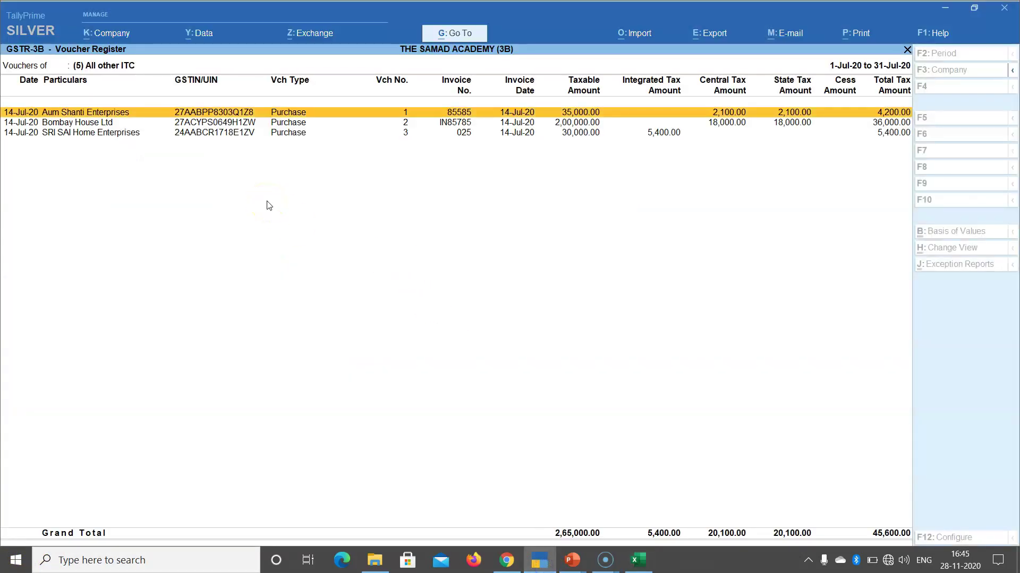
key("Escape")
left_click(50, 449)
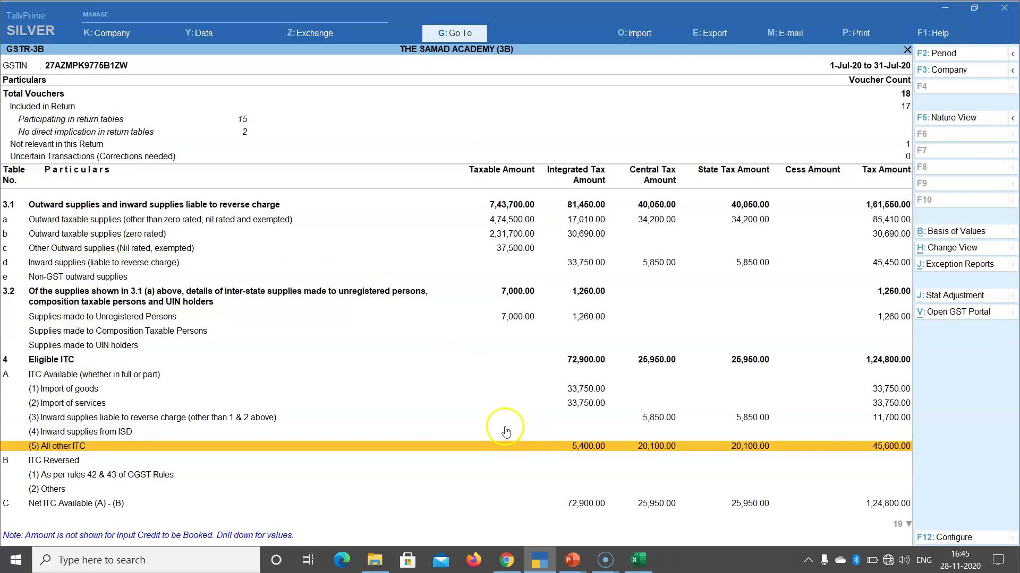
Step: Switch back to Excel and review the outward supply particulars in sections 3.1 and 3.2 of the GSTR-3B sheet
left_click(638, 561)
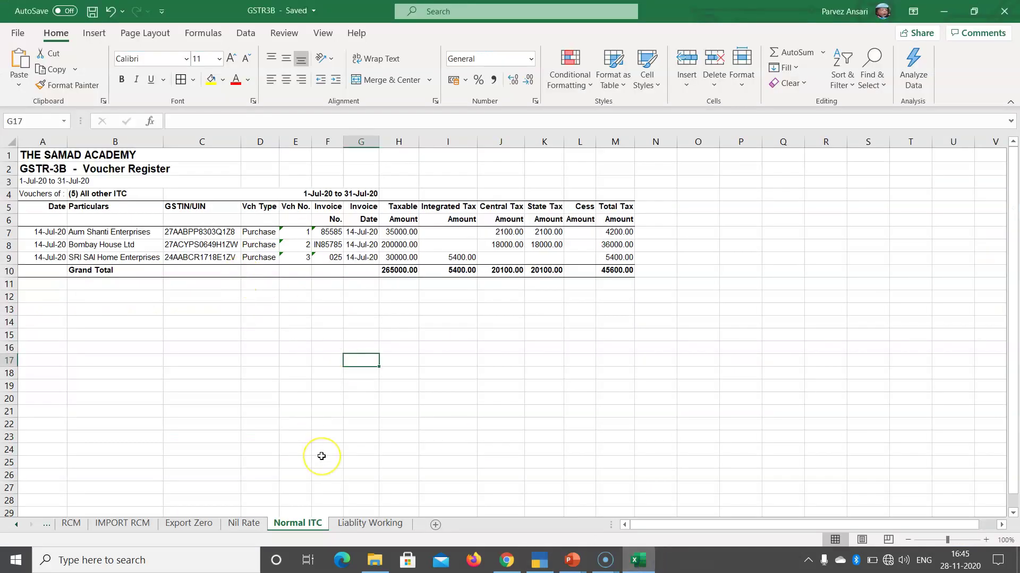
left_click(17, 526)
left_click(17, 525)
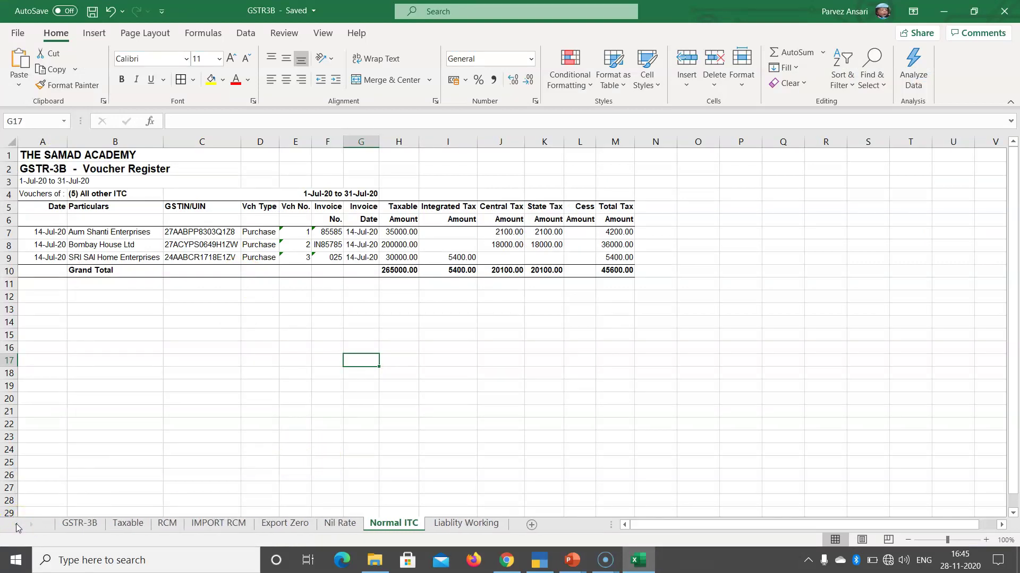
left_click(99, 528)
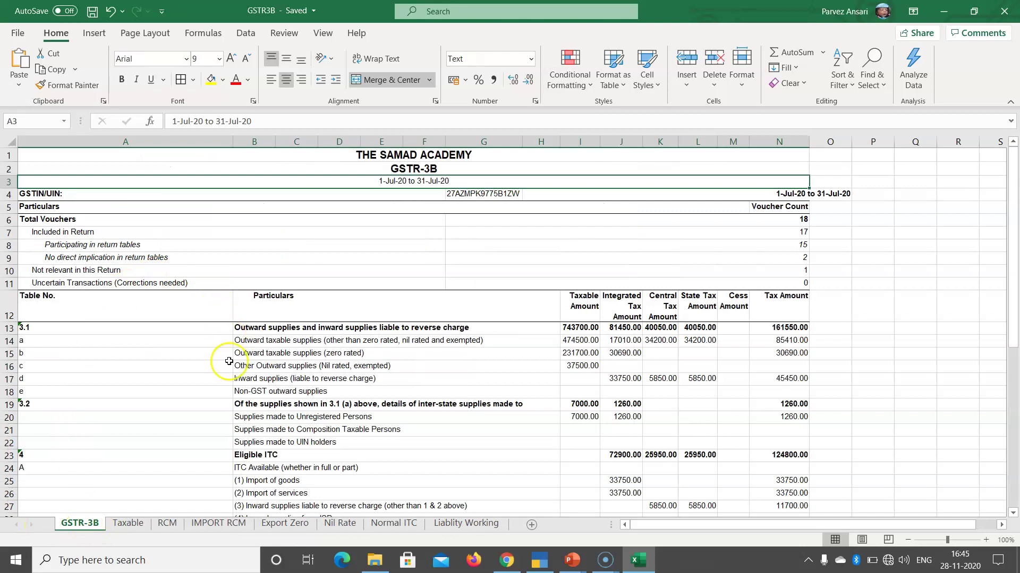
left_click_drag(236, 333, 236, 418)
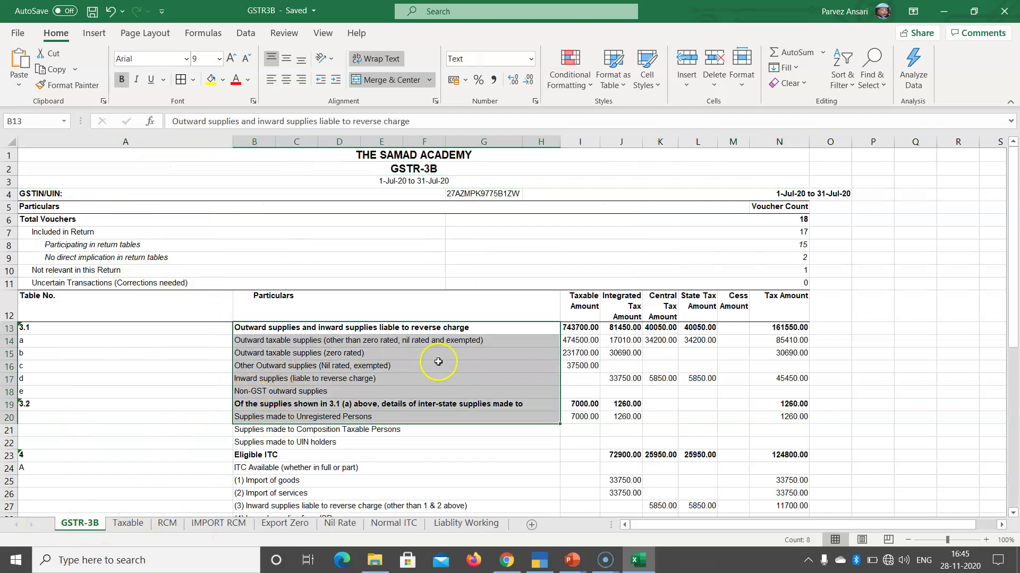
Step: Examine the integrated tax and central tax columns on the Taxable sheet
left_click(129, 524)
left_click_drag(575, 232, 601, 286)
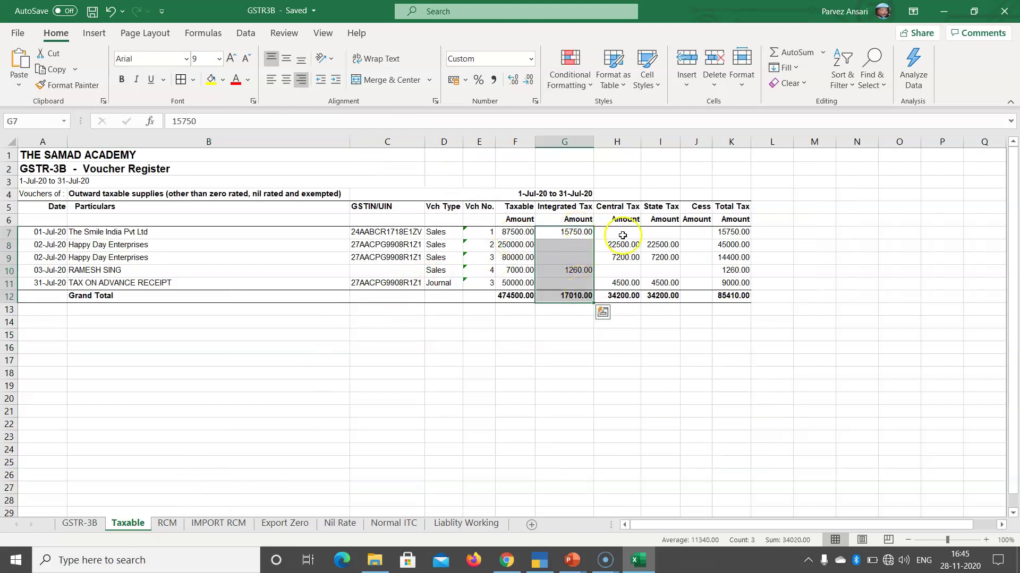
left_click_drag(616, 219, 622, 289)
Step: Look through the RCM, IMPORT RCM, Export Zero, Nil Rate and Normal ITC sheets, checking the nil-rated taxable amount
left_click(166, 524)
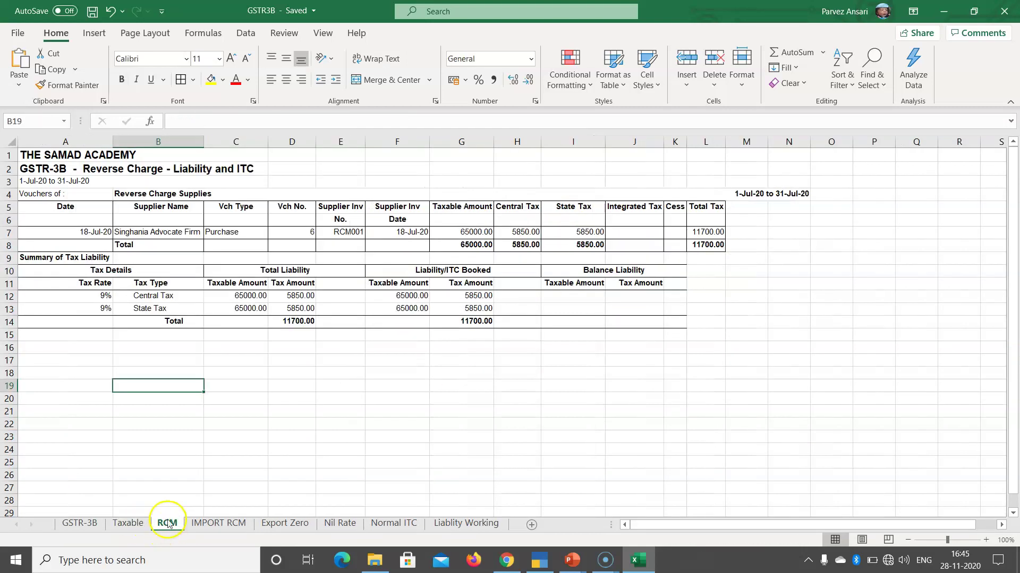
left_click(229, 526)
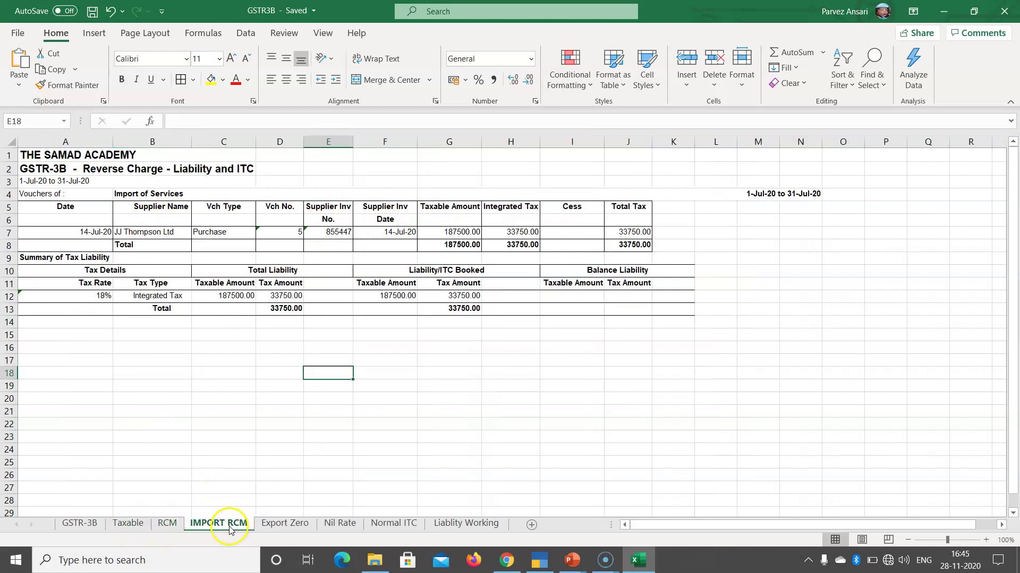
left_click(291, 525)
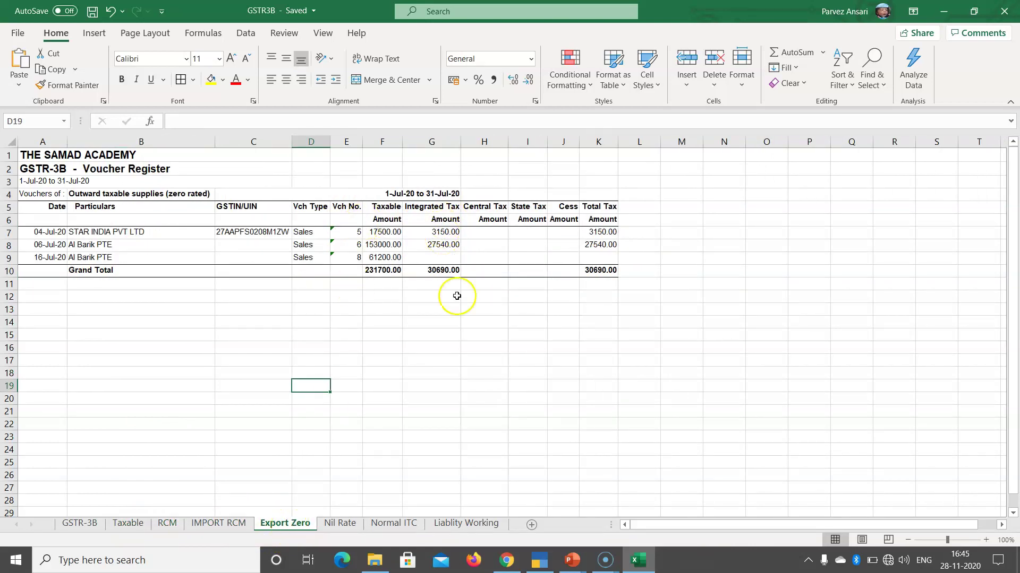
left_click(343, 526)
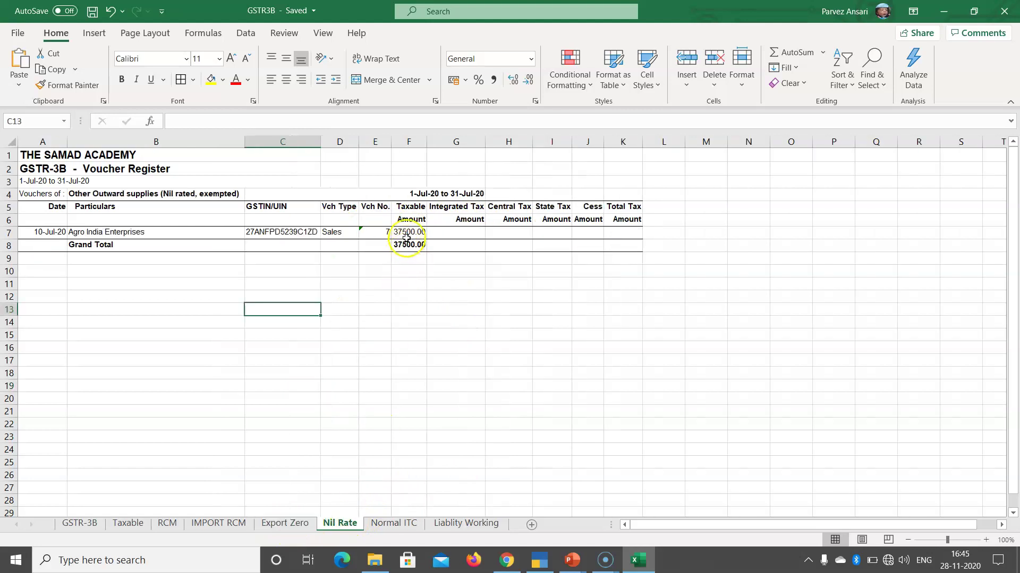
left_click_drag(408, 206, 409, 258)
left_click(394, 524)
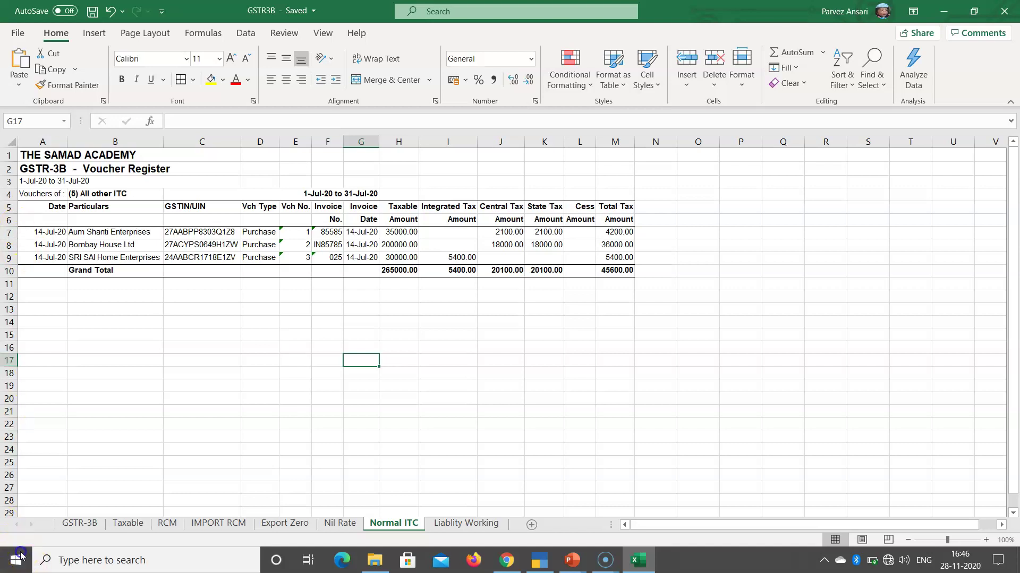
Step: Open the Liablity Working sheet and review its table layout and the outward supply rows down to Total
left_click(457, 525)
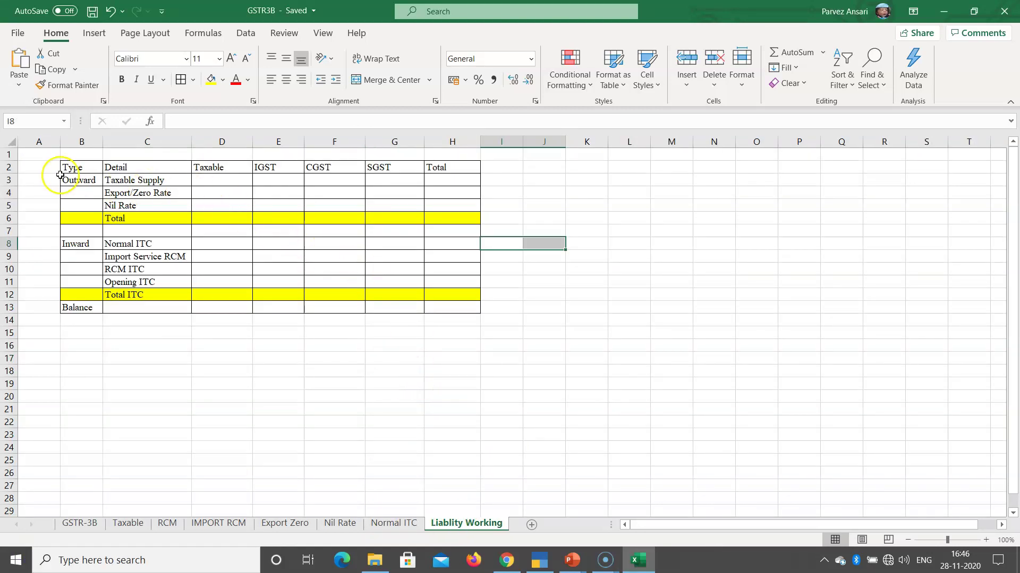
left_click_drag(71, 167, 457, 302)
left_click(335, 397)
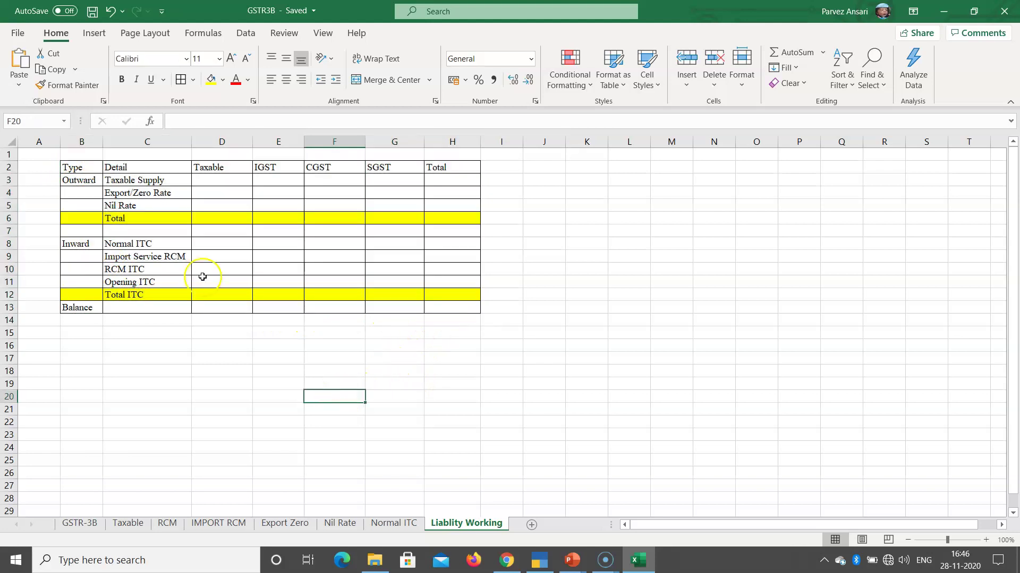
left_click(122, 181)
left_click(128, 194)
left_click(135, 208)
left_click_drag(129, 218, 456, 220)
Step: Review the inward rows of the table from Normal ITC to Total ITC
left_click(150, 244)
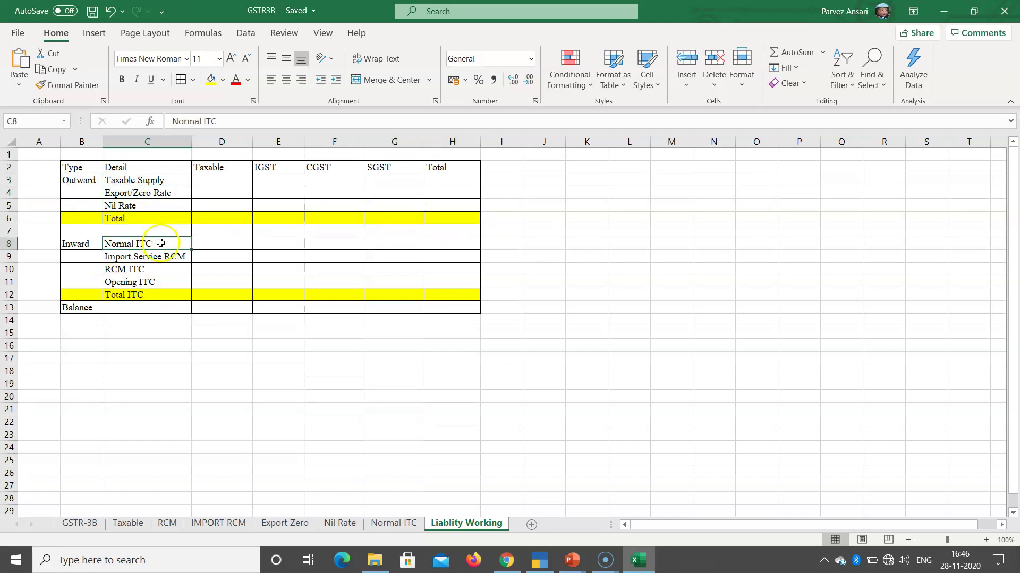
left_click(162, 257)
left_click(156, 270)
left_click_drag(161, 285, 451, 282)
left_click_drag(137, 294, 460, 299)
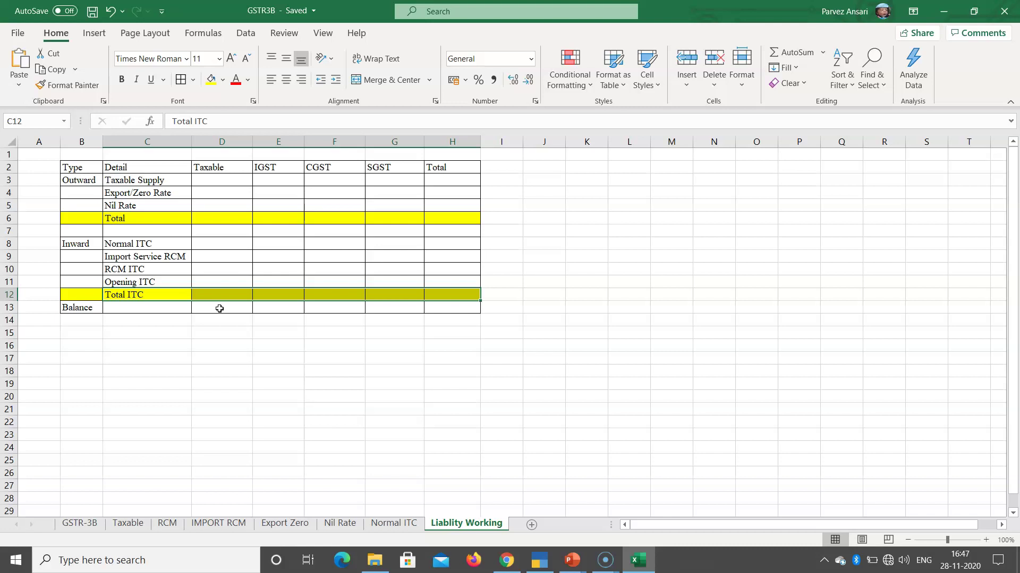
Step: Link the Taxable Supply row's Taxable cell D3 to the outward taxable supplies amount in I14 of the GSTR-3B sheet
left_click(210, 182)
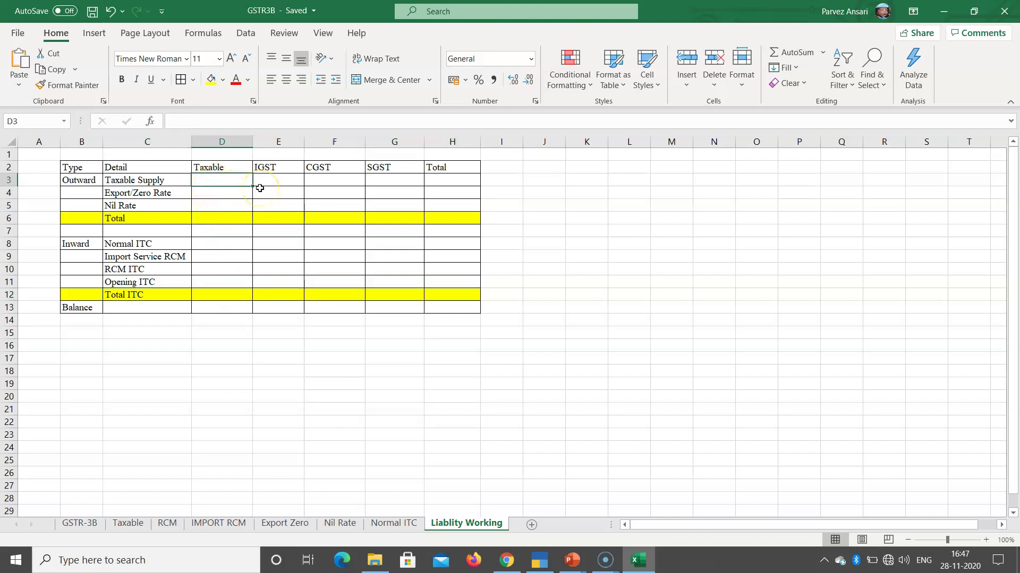
type("=")
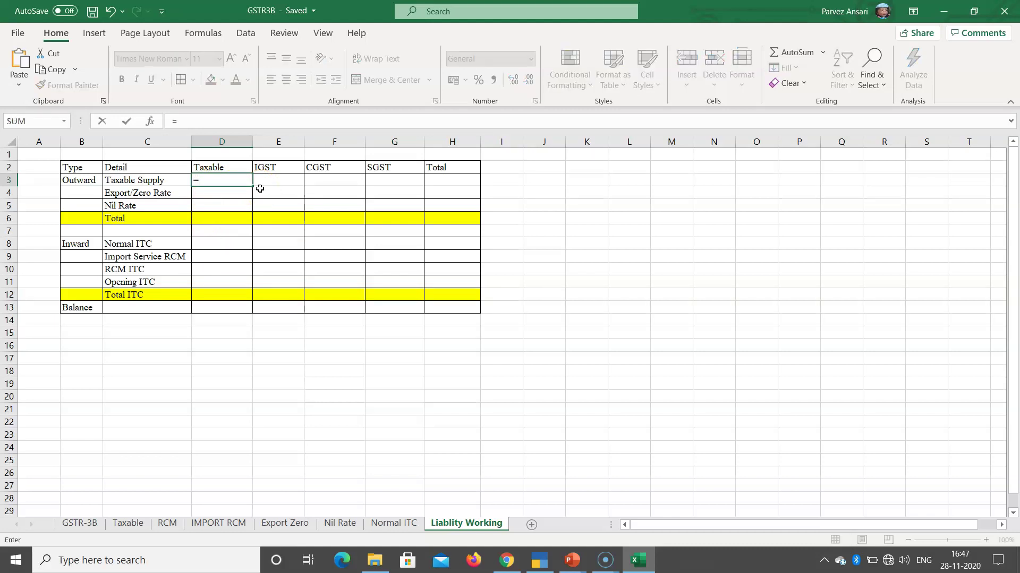
left_click(79, 523)
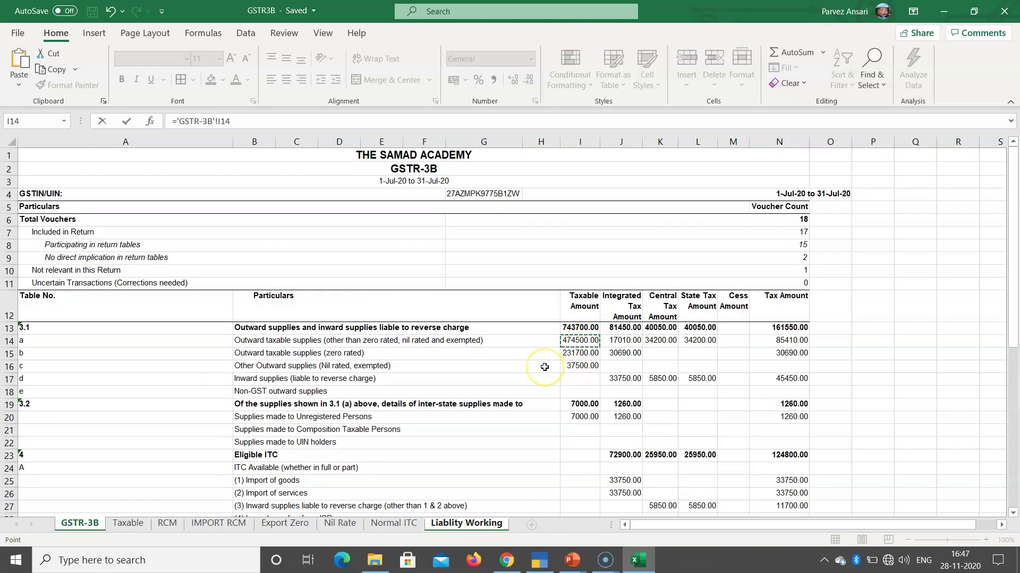
key("Return")
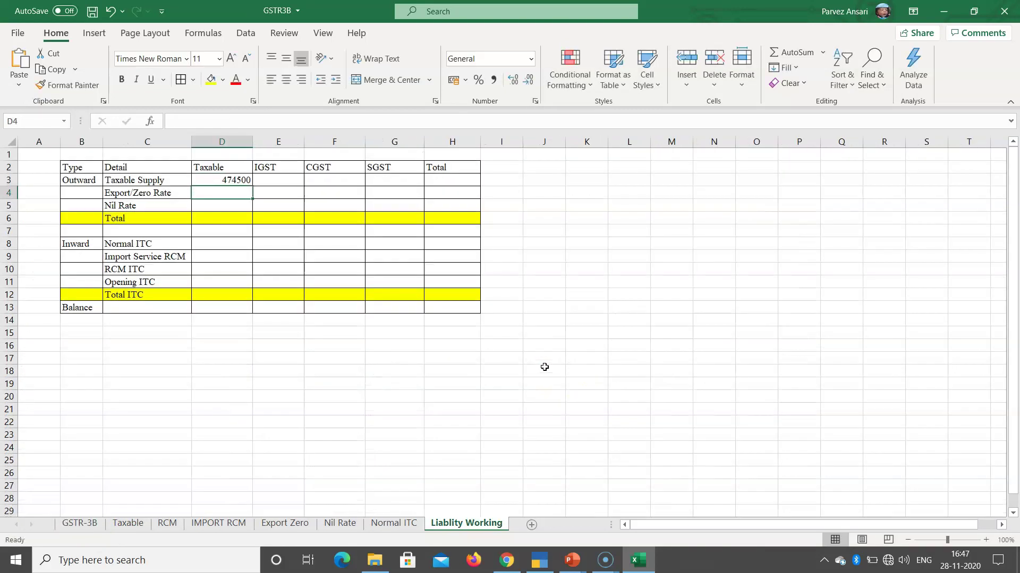
Step: Link the Taxable Supply row's IGST cell E3 to the integrated tax amount in J14 of the GSTR-3B sheet
key("Up")
key("Right")
type("=")
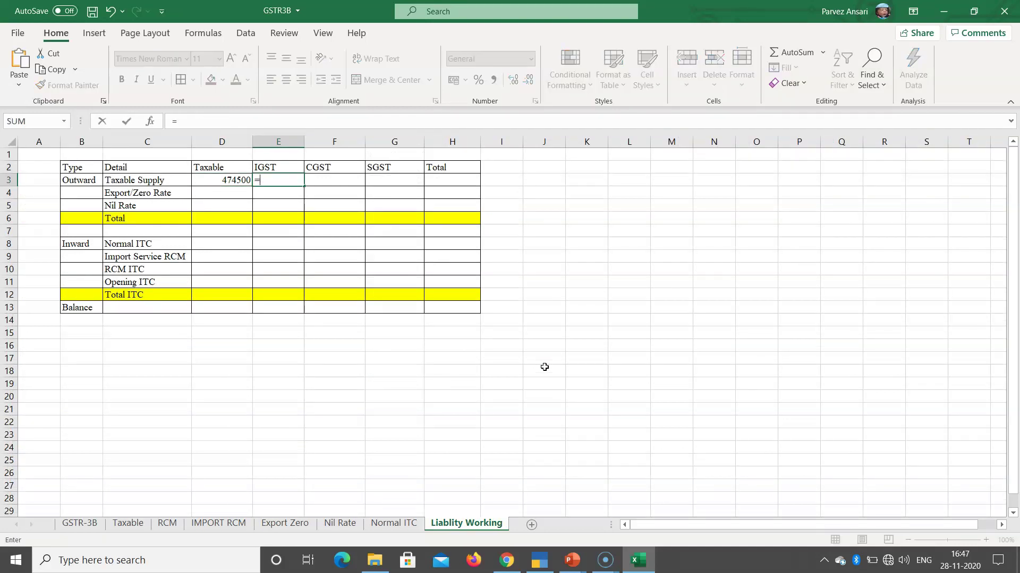
left_click(83, 531)
left_click(621, 341)
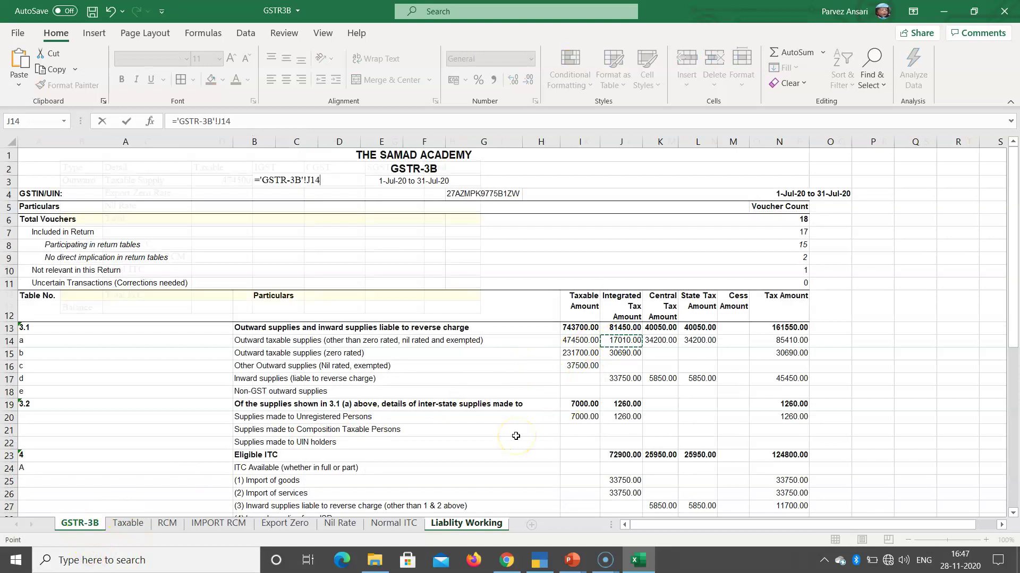
key("Return")
Step: Link the Taxable Supply row's CGST cell F3 to the central tax amount of outward taxable supplies on the GSTR-3B sheet
key("Up")
key("Right")
type("=")
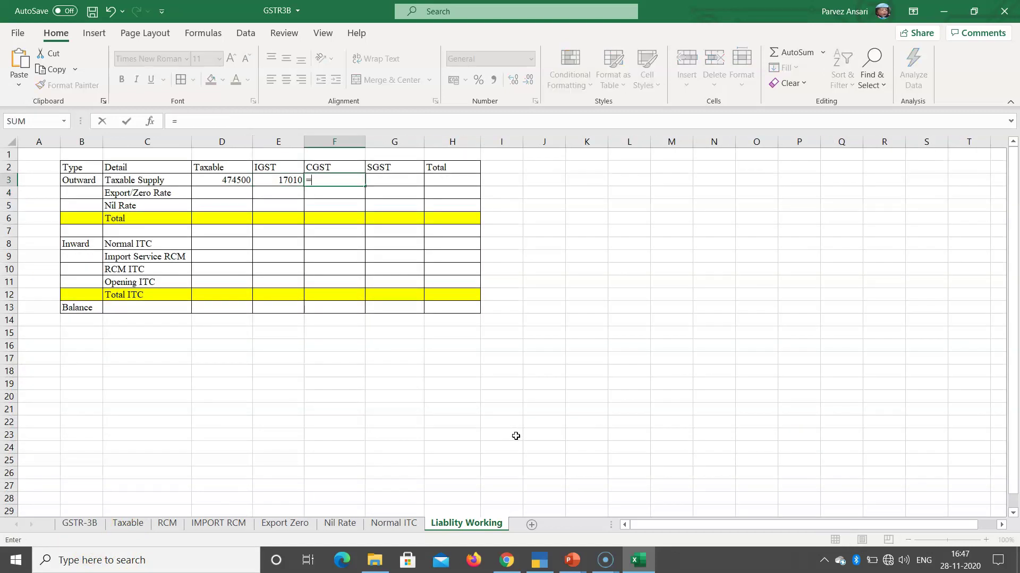
left_click(81, 530)
left_click(660, 341)
key("Return")
Step: Make the Taxable Supply row's SGST cell G3 equal to its CGST with the formula =F3
key("Up")
key("Right")
type("=")
key("Left")
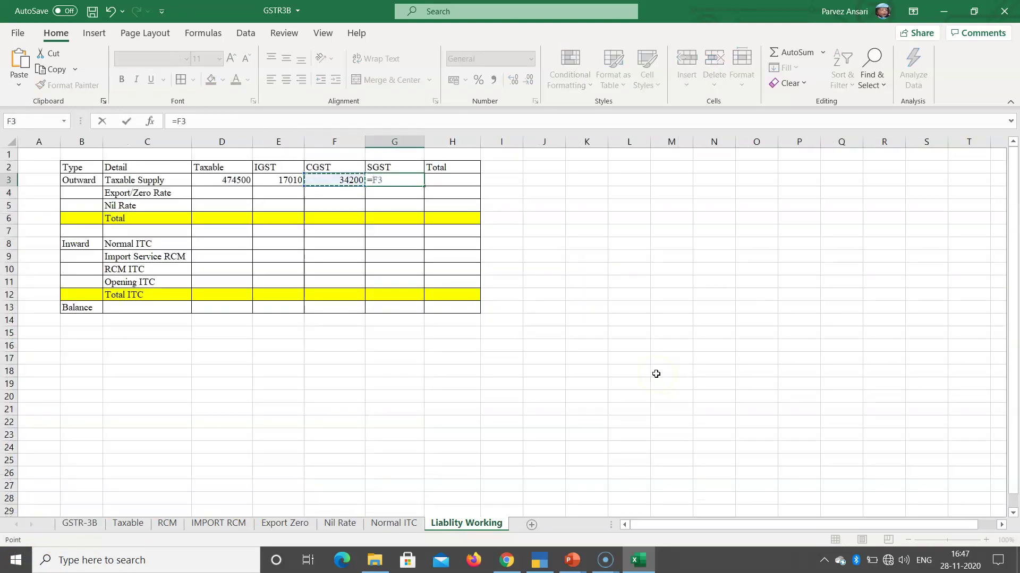
key("Return")
Step: Total the Taxable Supply row's IGST, CGST and SGST in H3 with =SUM(E3:G3)
key("Up")
key("Right")
type("=SUM(")
key("Left")
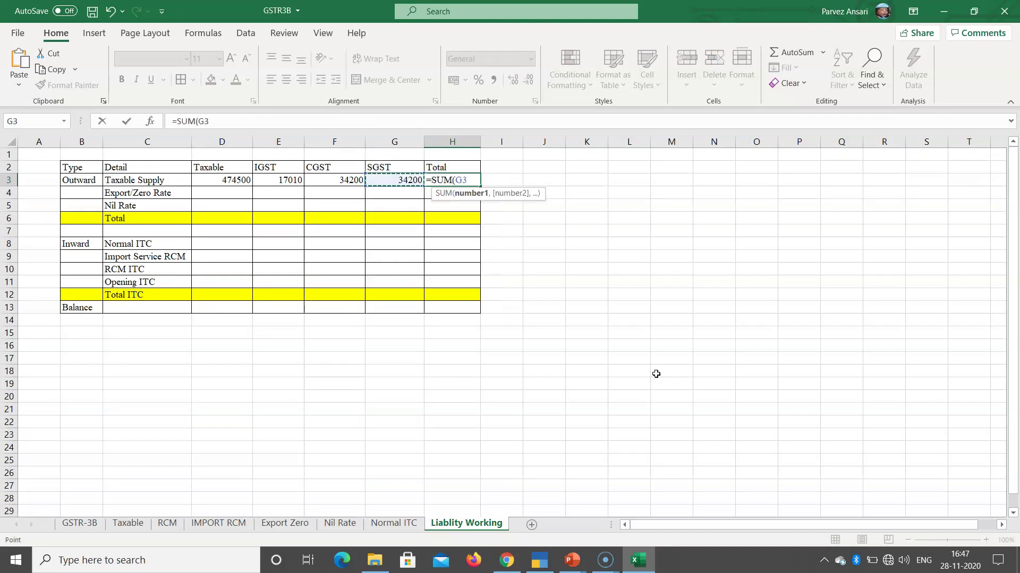
key("shift+Left")
key("shift+Left")
key("ctrl+Return")
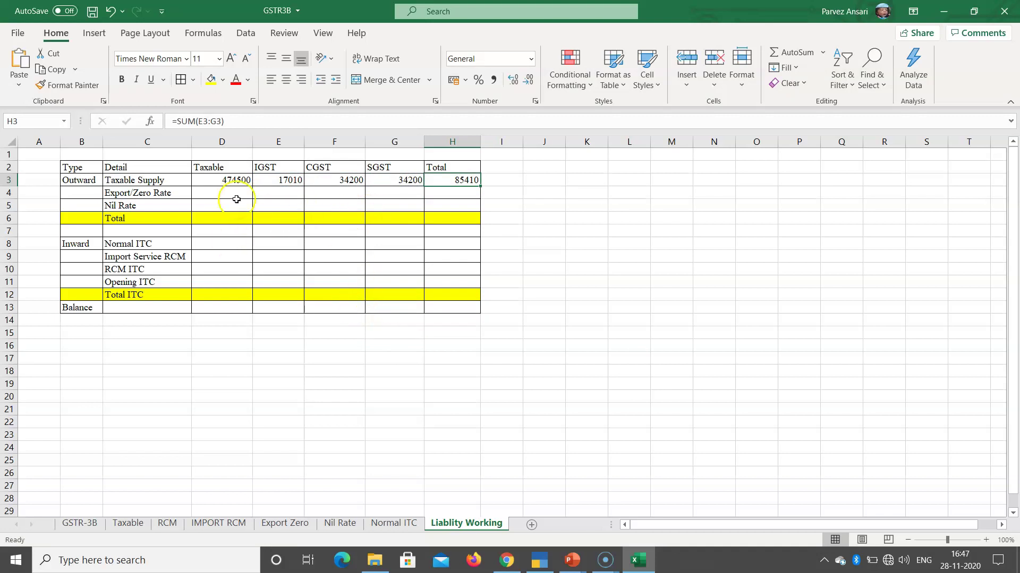
Step: Link the Export/Zero Rate row's Taxable cell D4 to the zero-rated supplies amount in I15 of the GSTR-3B sheet
left_click(217, 194)
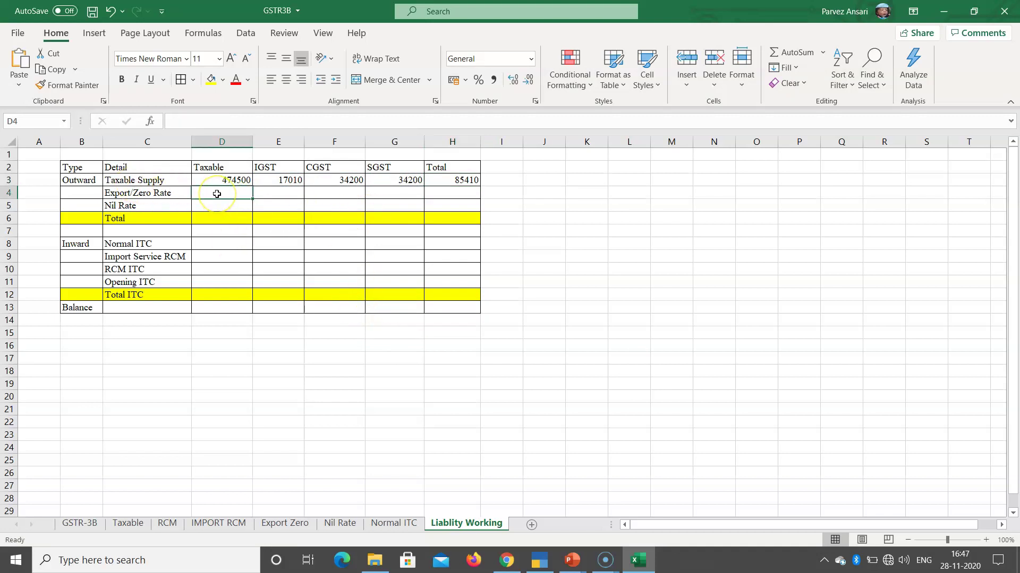
type("=")
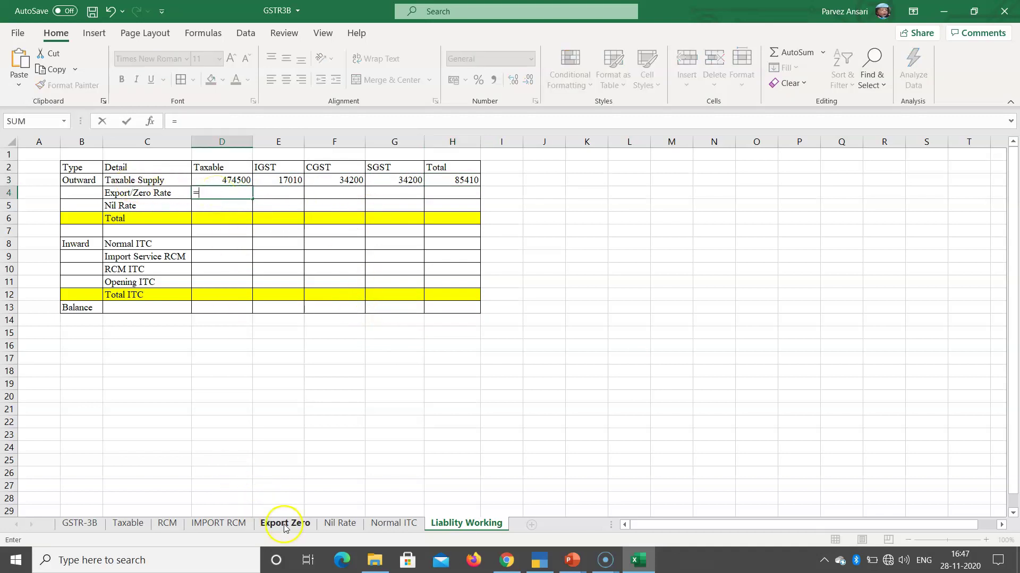
left_click(72, 522)
left_click(580, 353)
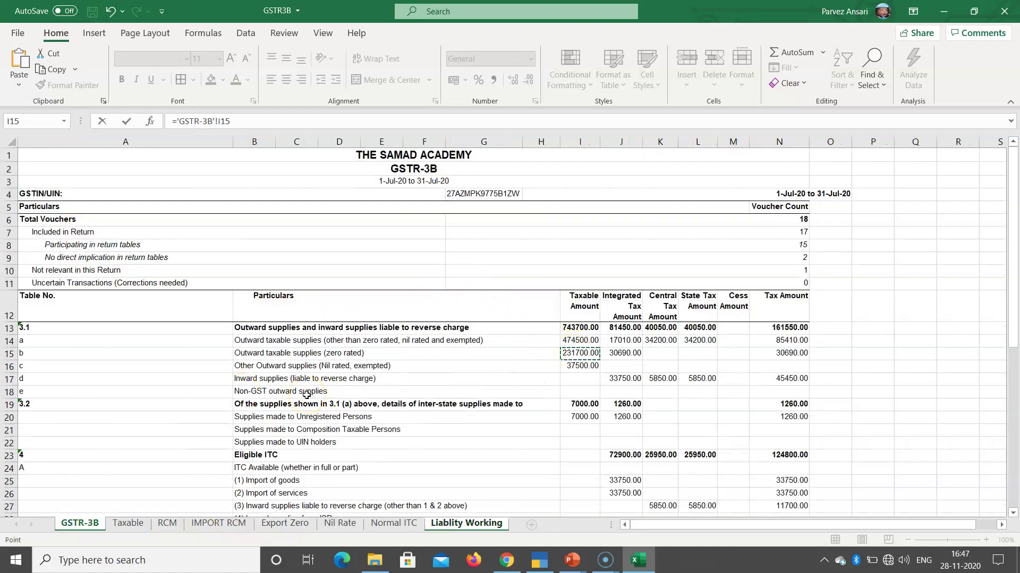
key("Tab")
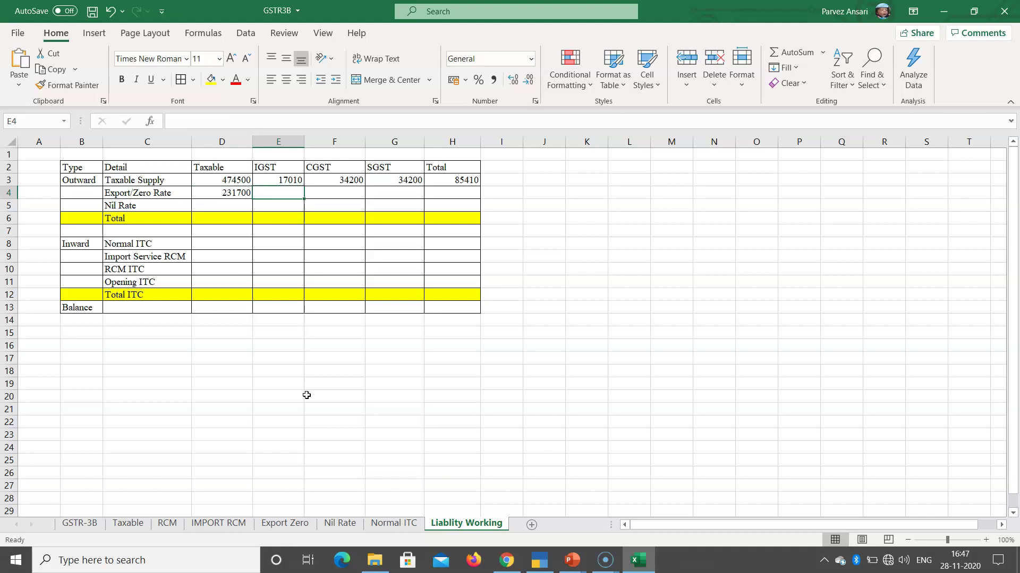
Step: Link the Export/Zero Rate row's IGST cell E4 to the integrated tax amount in J15 of the GSTR-3B sheet
type("=")
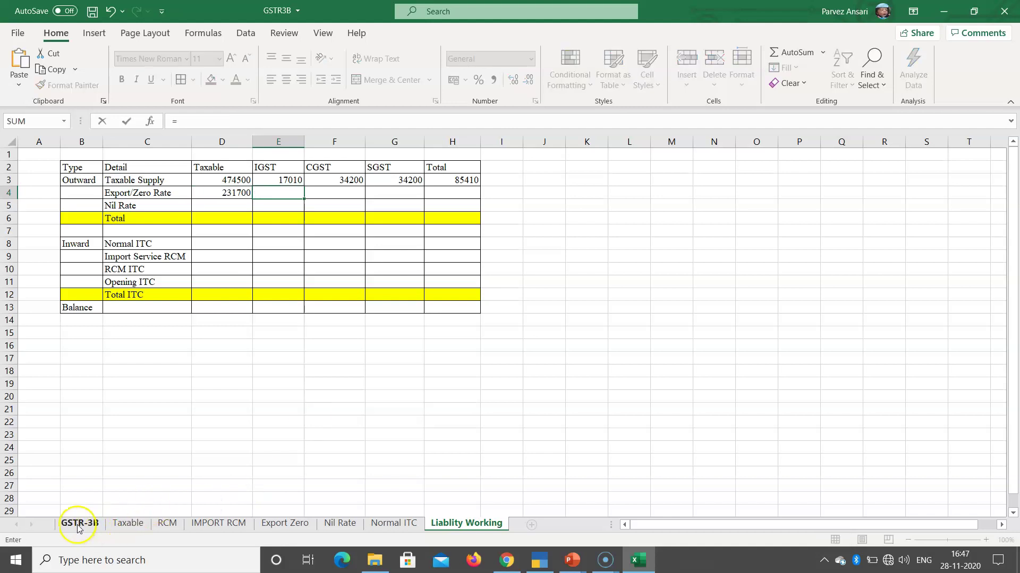
left_click(80, 523)
left_click(622, 353)
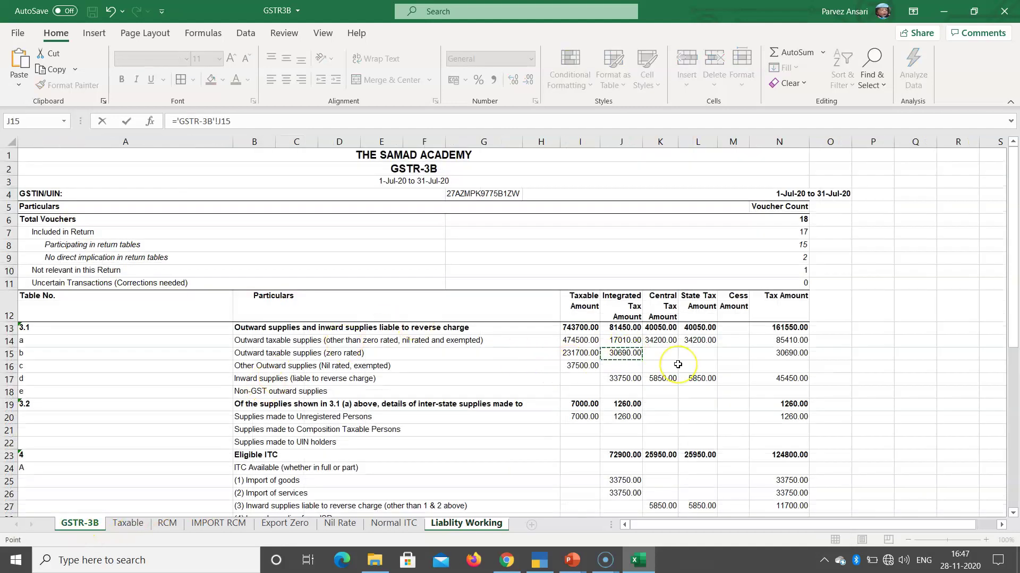
key("Return")
Step: Enter 0 for both CGST and SGST in the Export/Zero Rate row
key("Up")
key("Right")
type("0")
key("Tab")
type("0")
key("Tab")
Step: Copy the Total formula from the Taxable Supply row in H3 into H4 of the Export/Zero Rate row
key("Up")
key("ctrl+c")
key("Down")
key("ctrl+v")
key("Down")
key("Up")
key("Left")
key("Left")
key("Left")
key("Escape")
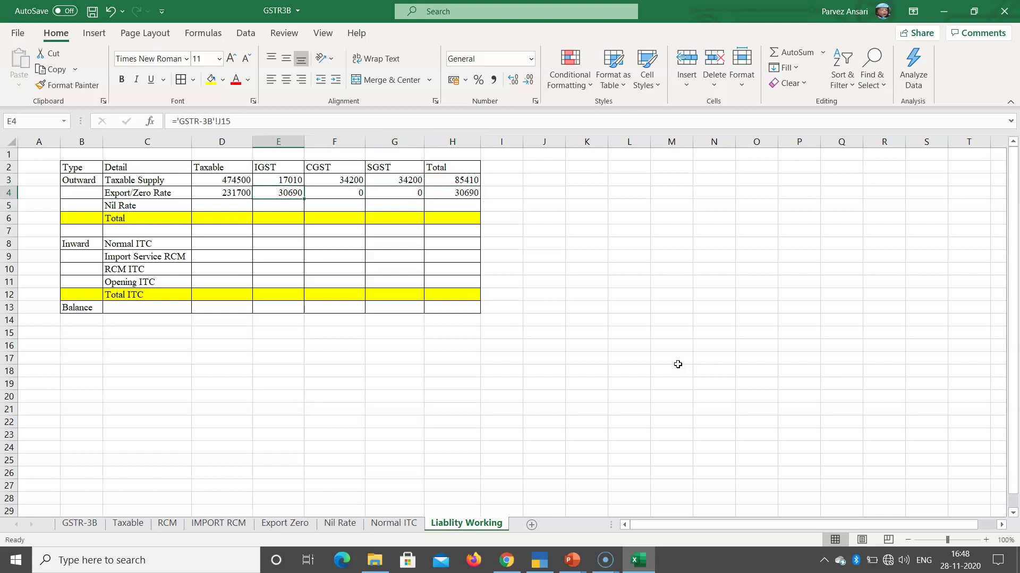
Step: Review the Taxable Supply, Export/Zero Rate and Nil Rate labels in the outward section
key("Left")
key("Left")
key("Left")
key("Up")
key("Down")
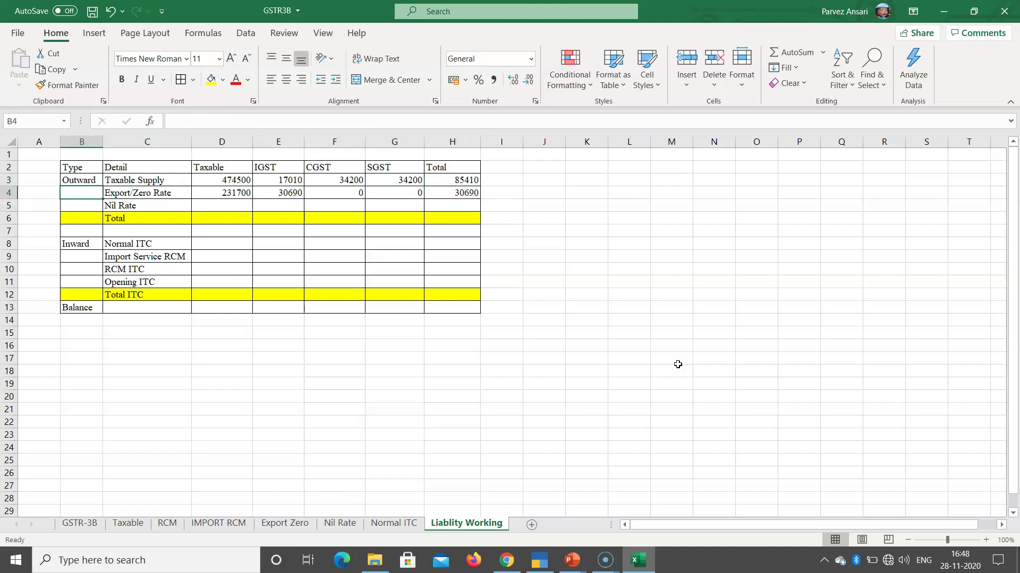
key("Right")
key("Down")
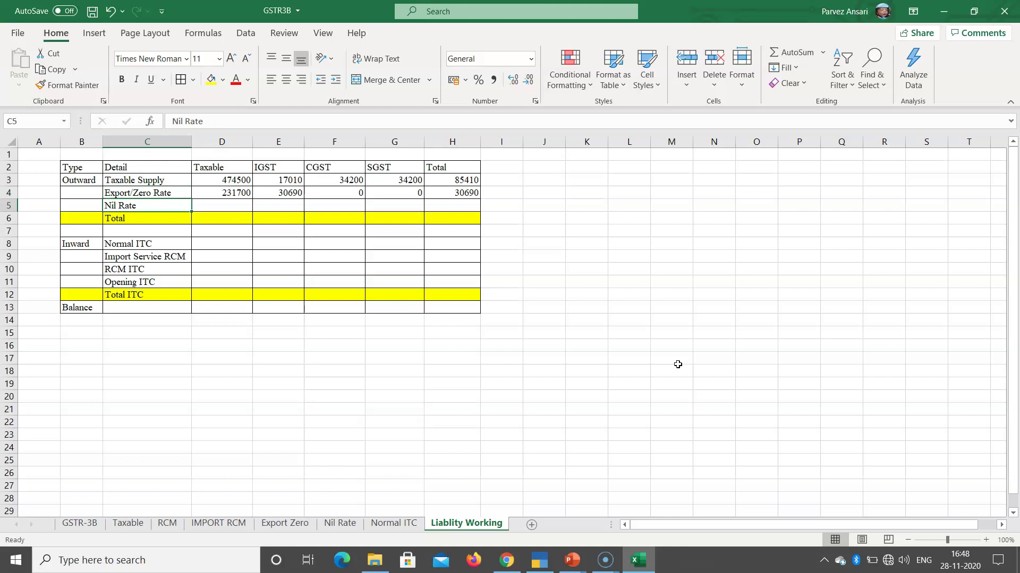
key("Up")
key("Up")
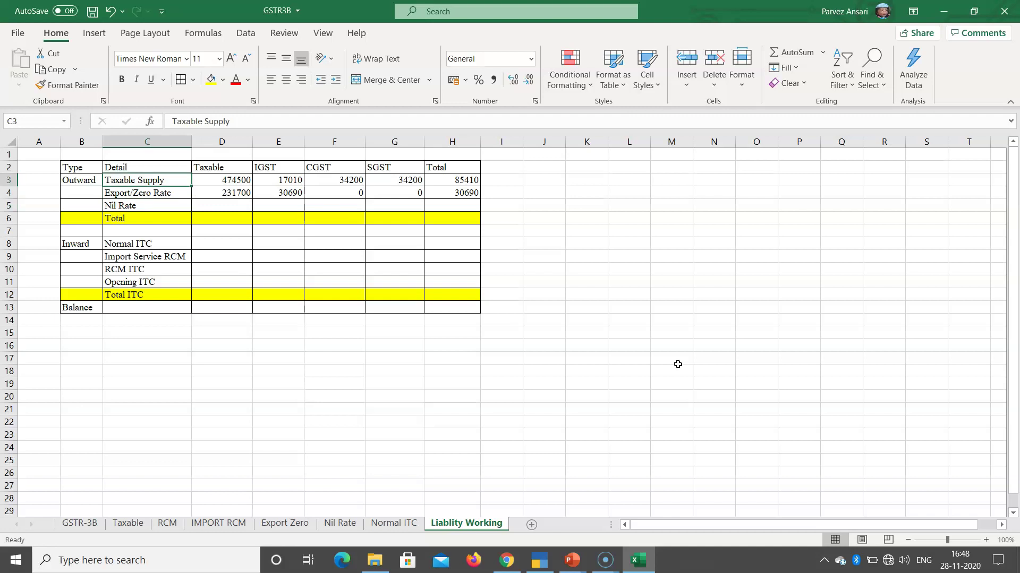
key("shift+Down")
key("shift+Down")
key("Down")
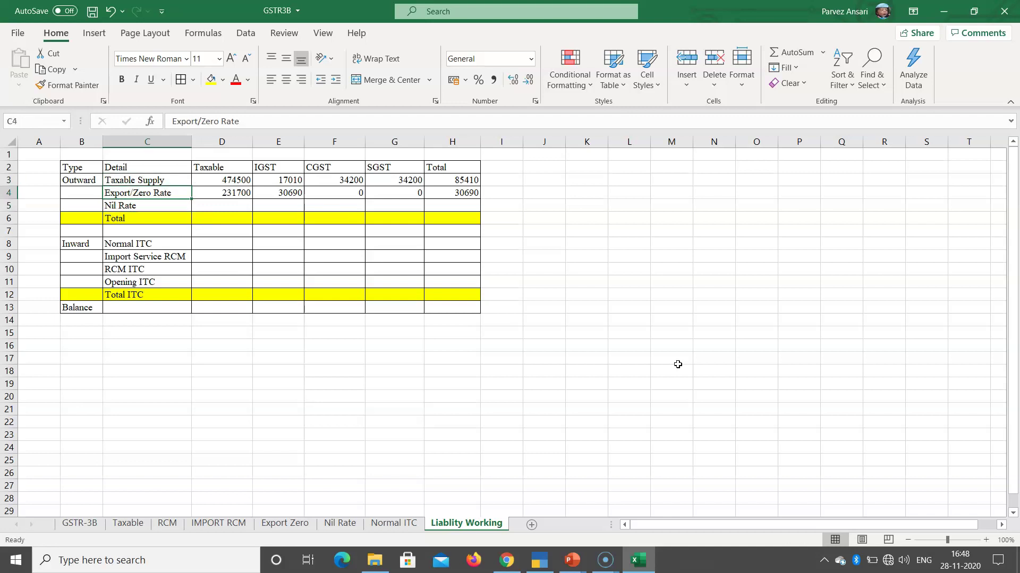
Step: Link the Nil Rate row's Taxable cell D5 to the nil rated, exempted supplies amount in I16 of the GSTR-3B sheet
key("Right")
key("Down")
type("=")
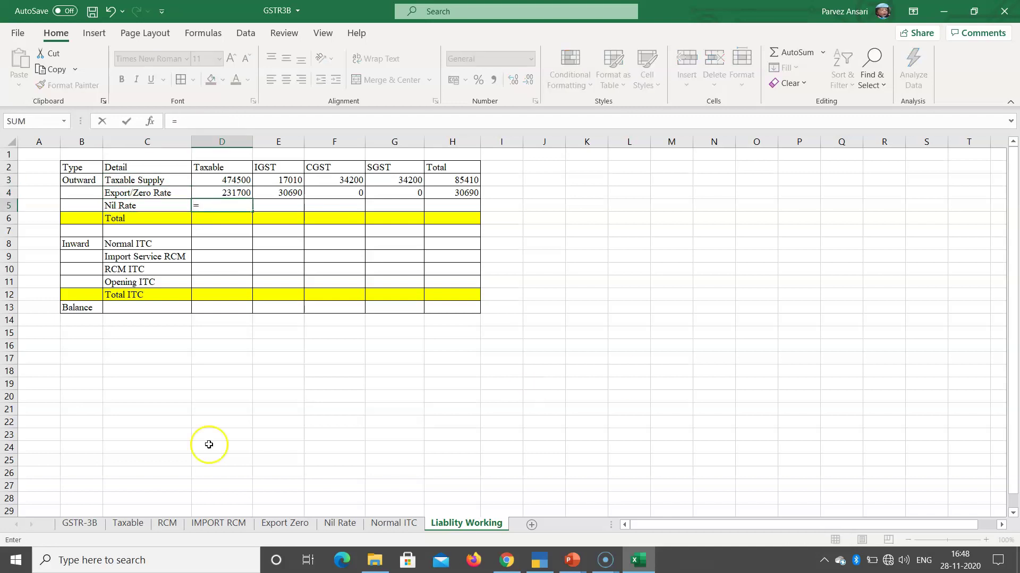
left_click(78, 524)
left_click(569, 369)
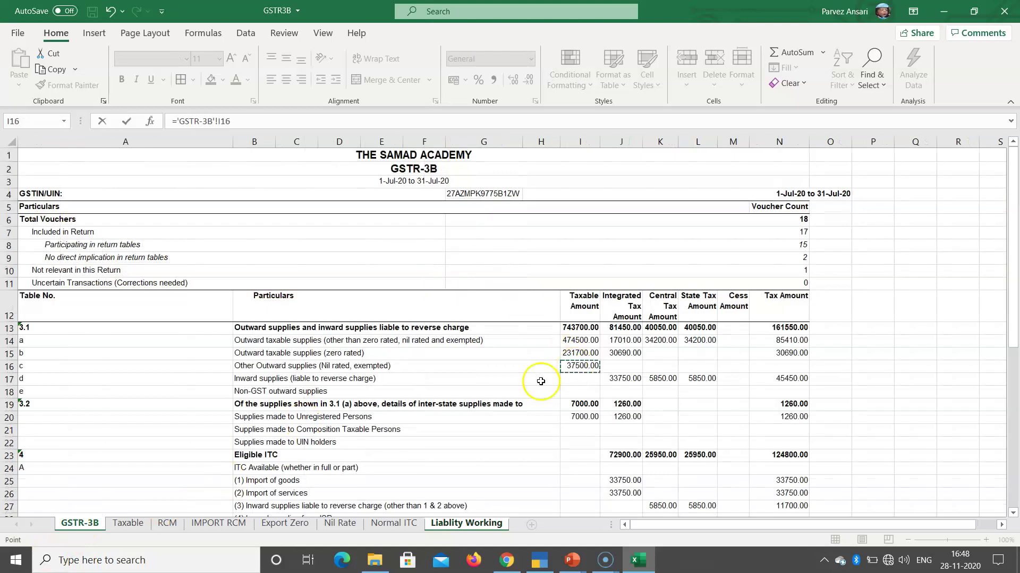
key("Return")
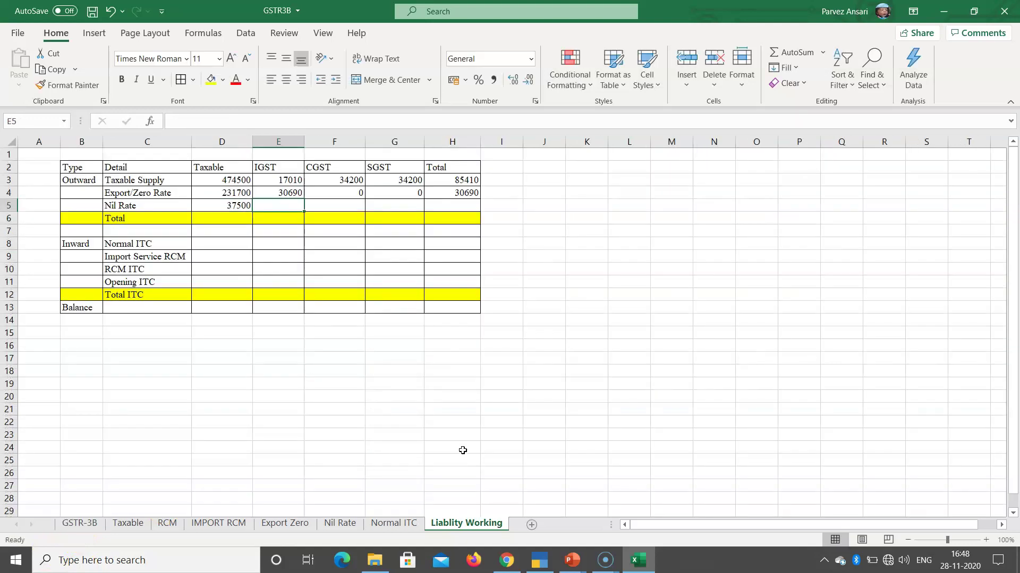
Step: Enter 0 for IGST, CGST, SGST and Total in the Nil Rate row
type("0")
key("Tab")
type("0")
key("Tab")
type("0")
key("Tab")
type("0")
key("Down")
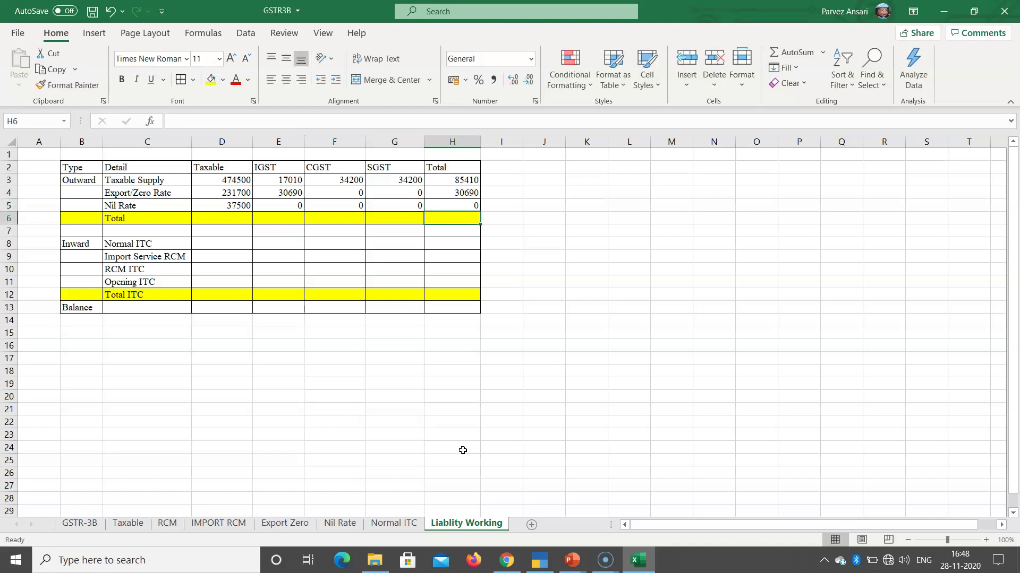
Step: Sum the outward Total column in H6 of the yellow Total row with =SUM(H3:H5)
type("=SUM(")
key("Up")
key("shift+Up")
key("shift+Up")
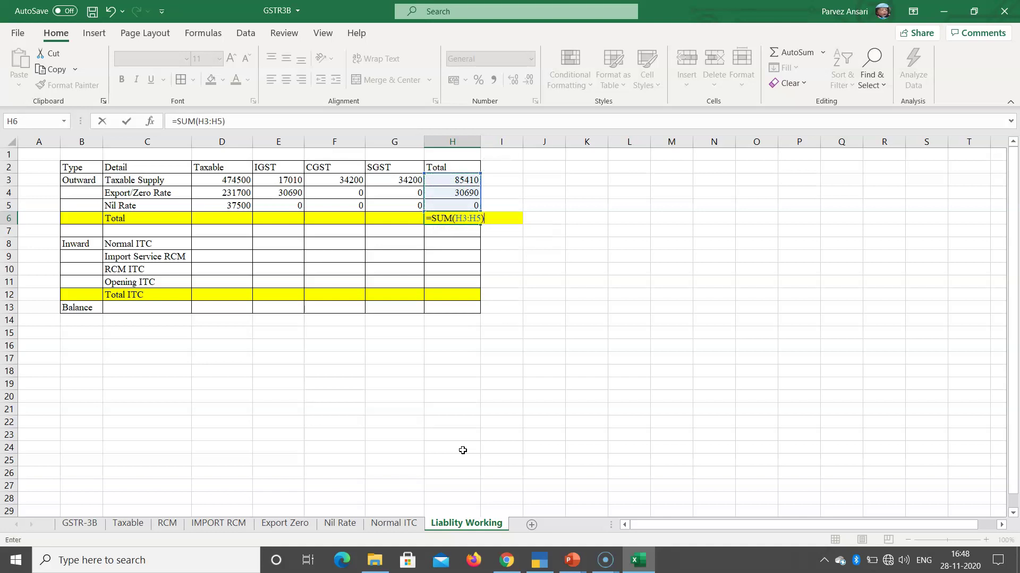
Step: Complete the sum of H3:H5 in H6 and copy the formula across the outward Total row to D6:G6
key("Return")
key("Up")
key("ctrl+c")
key("Left")
key("shift+Left")
key("shift+Left")
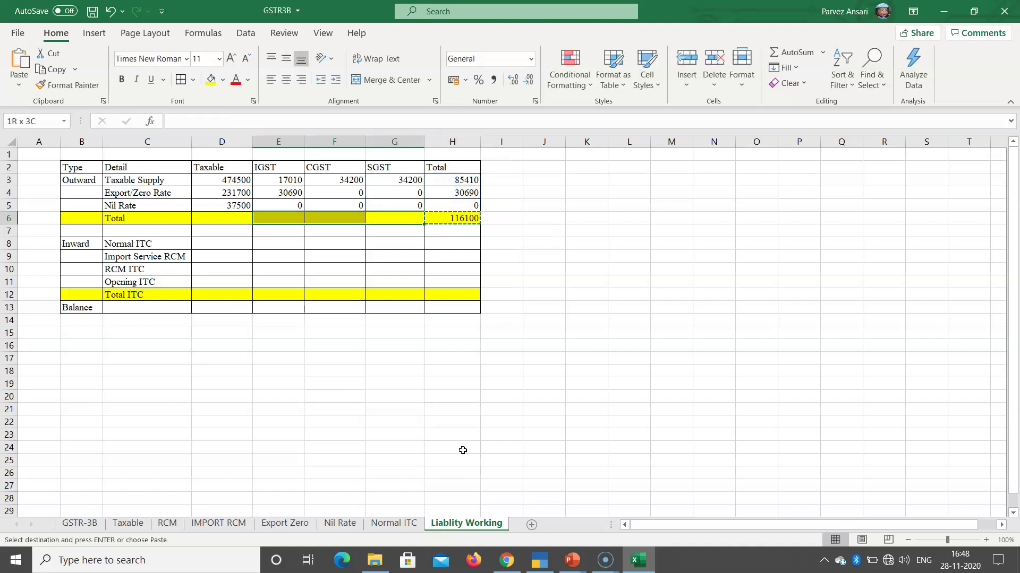
key("shift+Left")
key("ctrl+v")
key("Escape")
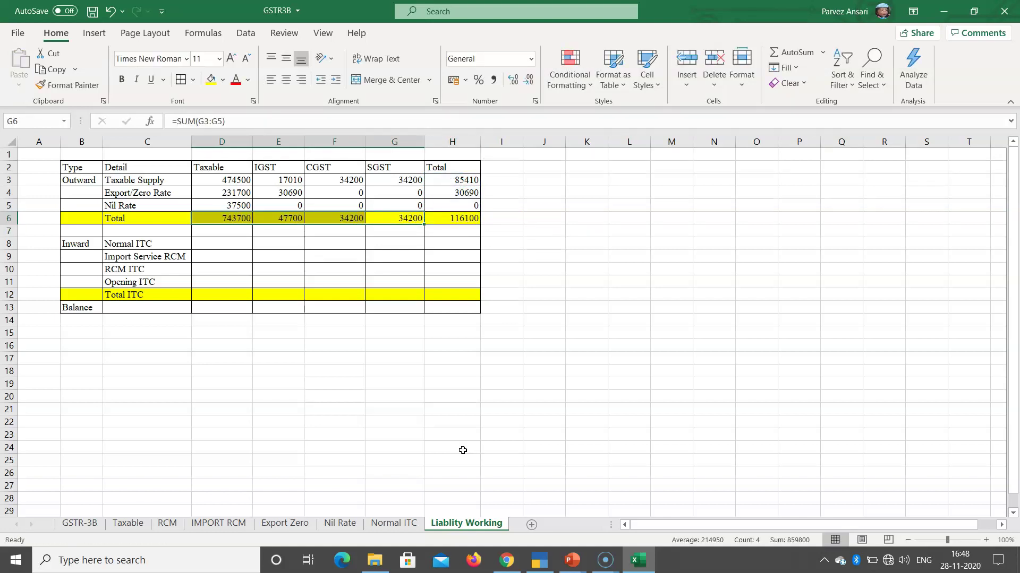
Step: Examine the outward totals in row 6 and the inward rows from Normal ITC to Opening ITC
key("Left")
key("Left")
key("Left")
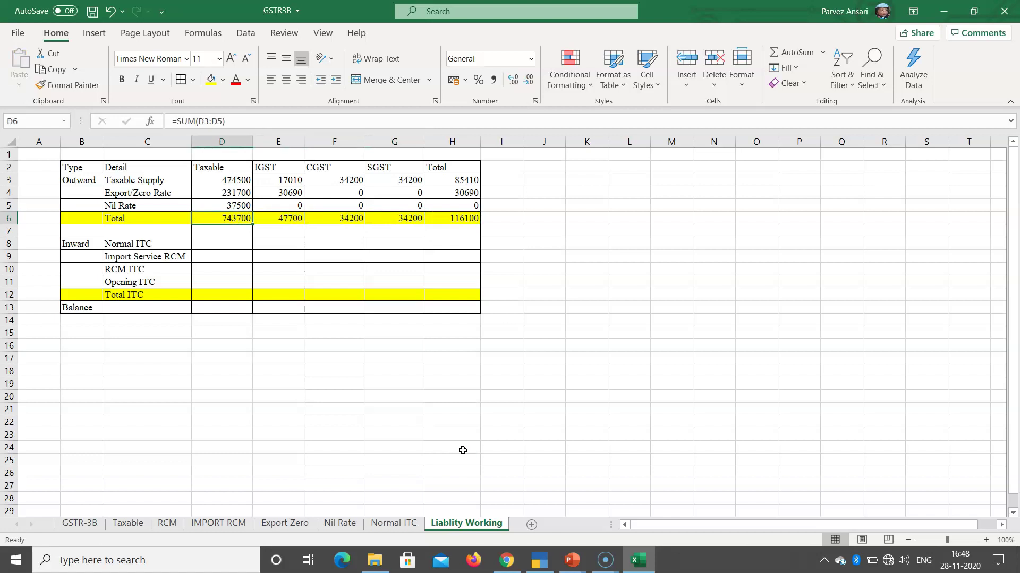
key("Left")
key("Down")
key("Down")
key("shift+Down")
key("shift+Down")
key("shift+Down")
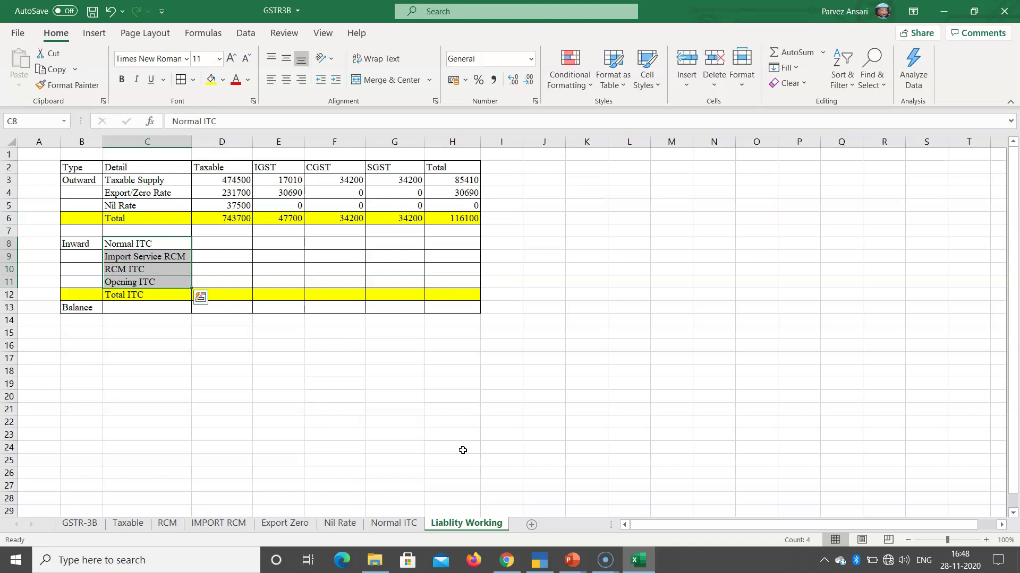
key("Up")
key("Up")
key("Up")
key("Up")
key("Up")
key("Down")
key("Up")
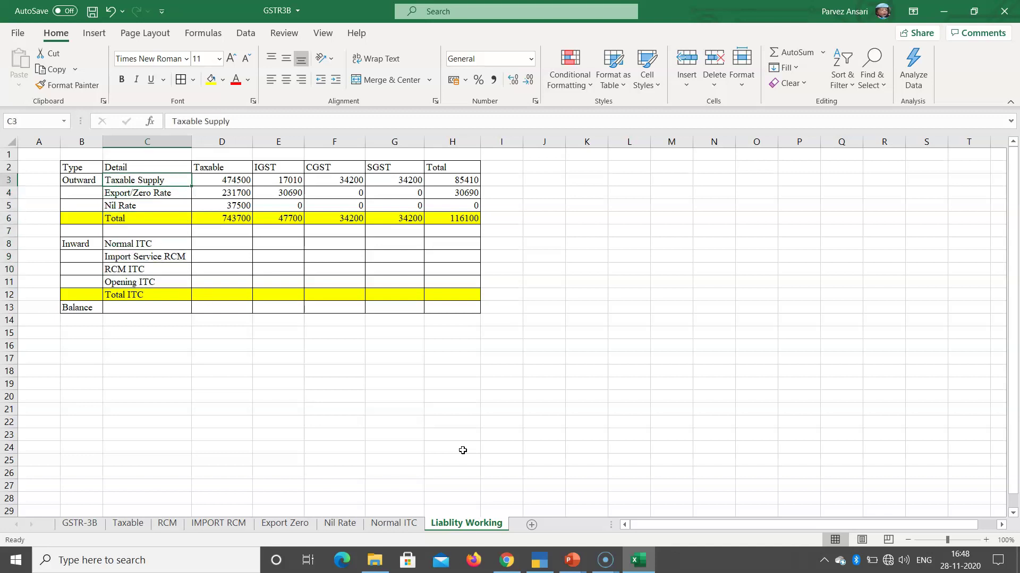
Step: Review the outward supply rows from Taxable Supply to Total, and save the workbook
key("shift+Down")
key("shift+Down")
key("shift+Down")
key("shift+Right")
key("shift+Right")
key("shift+Right")
key("Down")
key("Down")
key("Down")
key("Up")
key("Up")
key("Up")
key("ctrl+s")
Step: Try linking the Normal ITC taxable cell D8 to K29 on the GSTR-3B sheet, and clear the entry
key("Right")
key("Down")
key("Down")
key("Down")
key("Down")
key("Down")
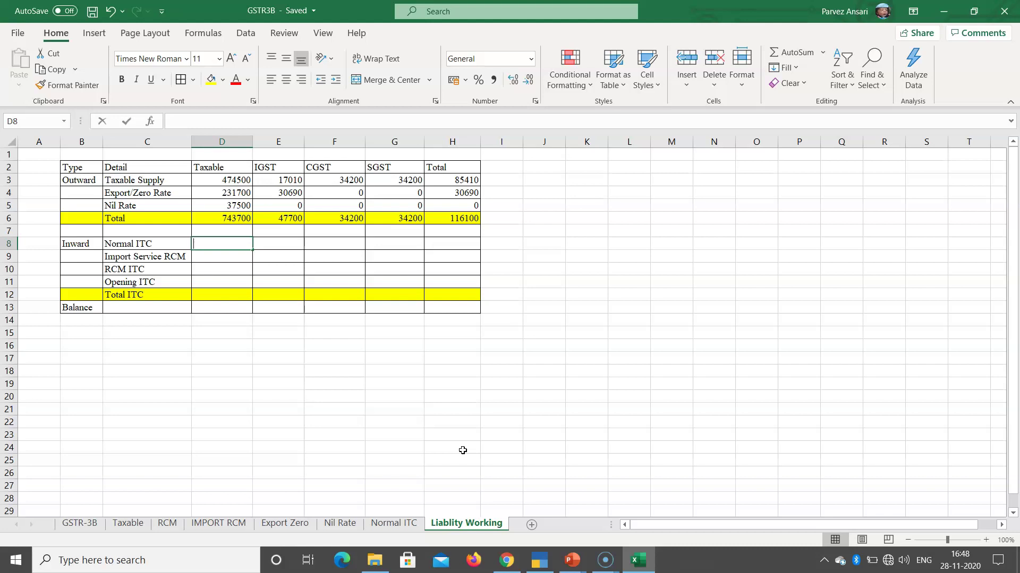
type("=")
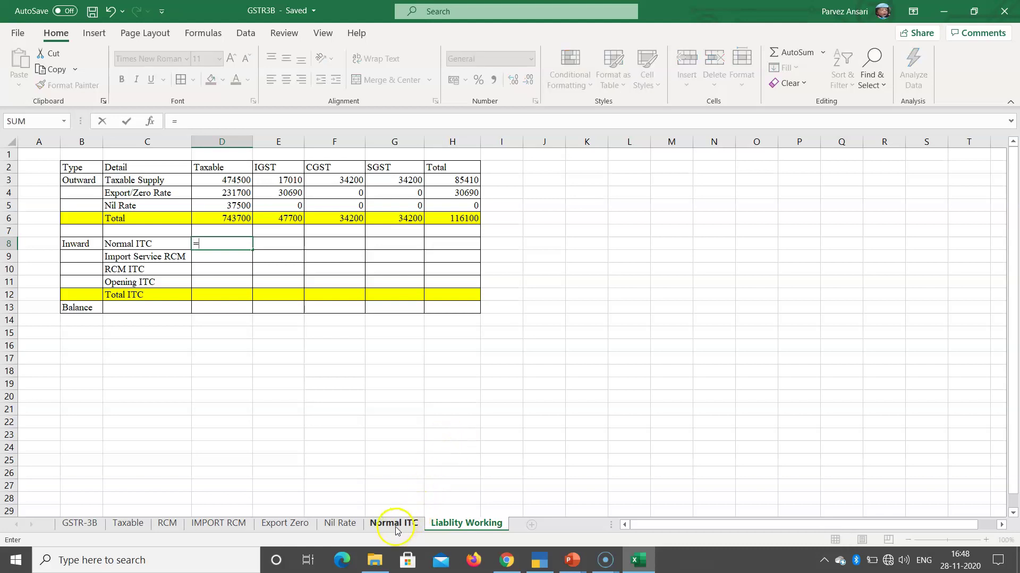
left_click(80, 523)
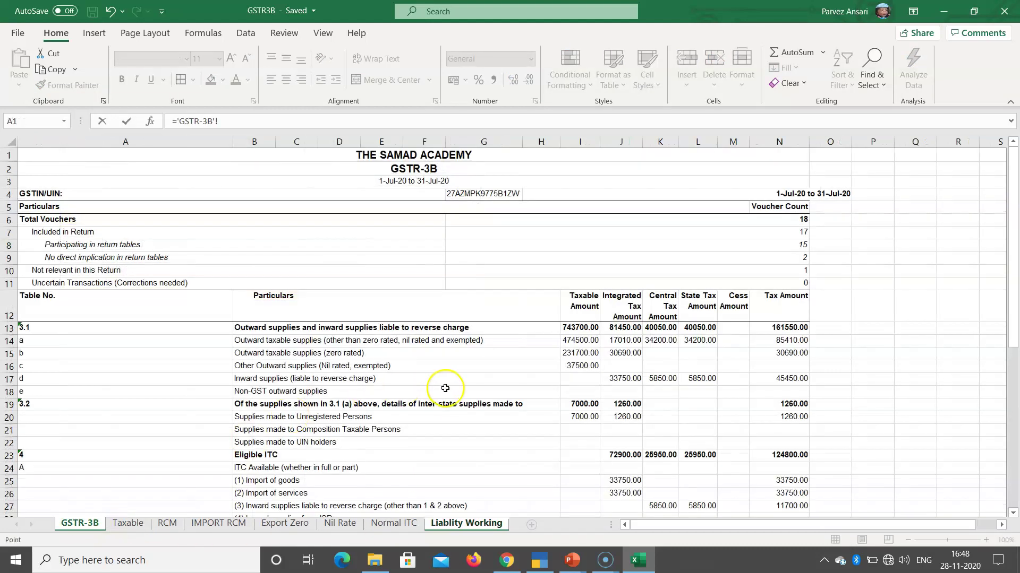
scroll(445, 388, "down", 5)
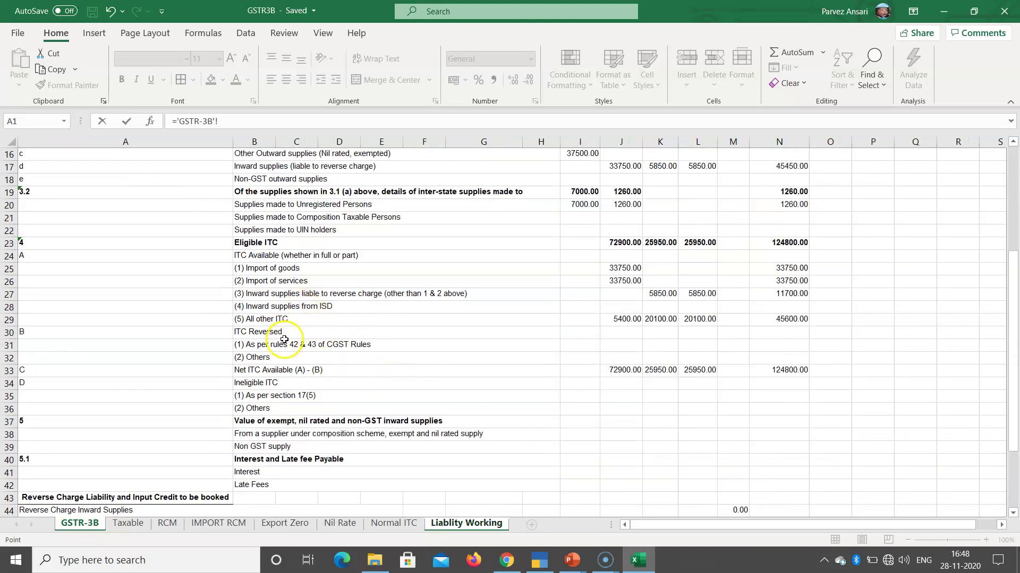
left_click(656, 319)
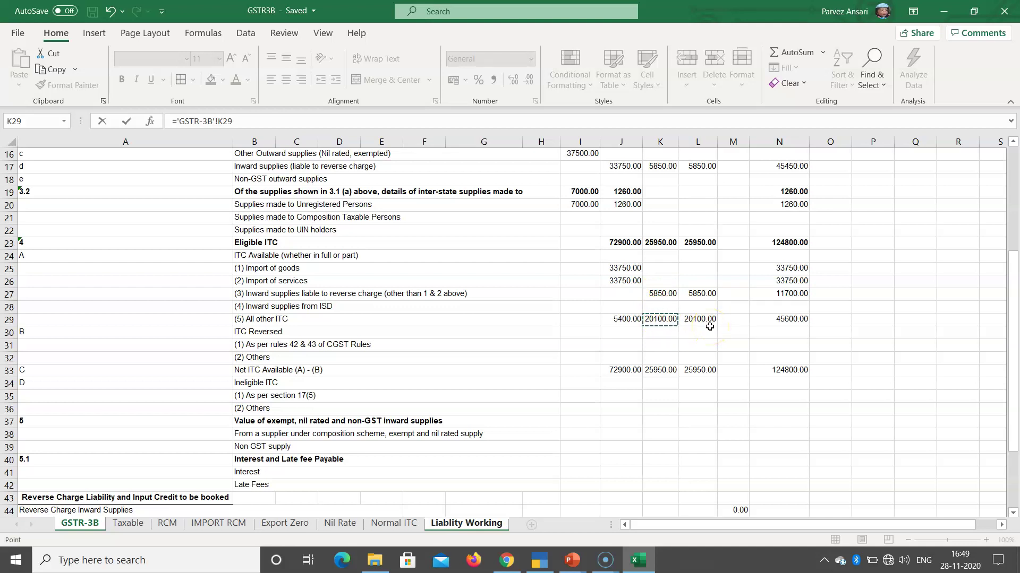
key("Tab")
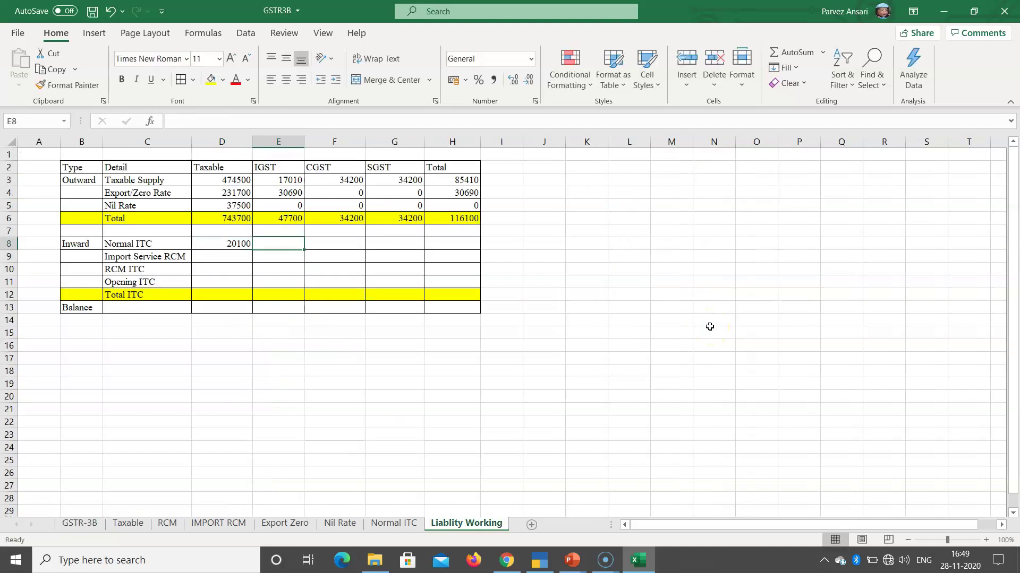
key("Left")
key("Delete")
Step: Link the Normal ITC CGST cell F8 to the All other ITC amount in L29 of the GSTR-3B sheet
key("Right")
key("Right")
type("=")
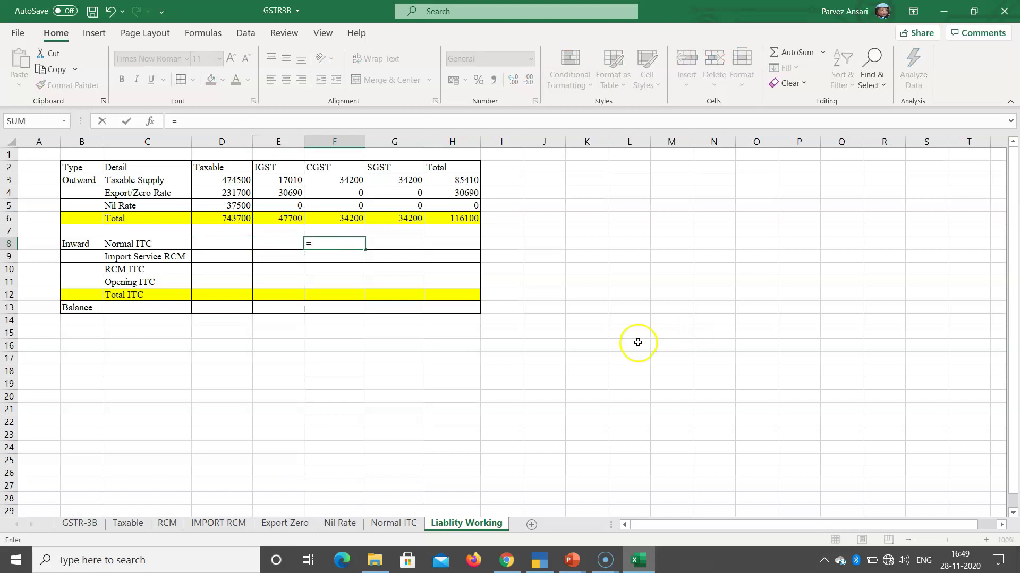
left_click(72, 530)
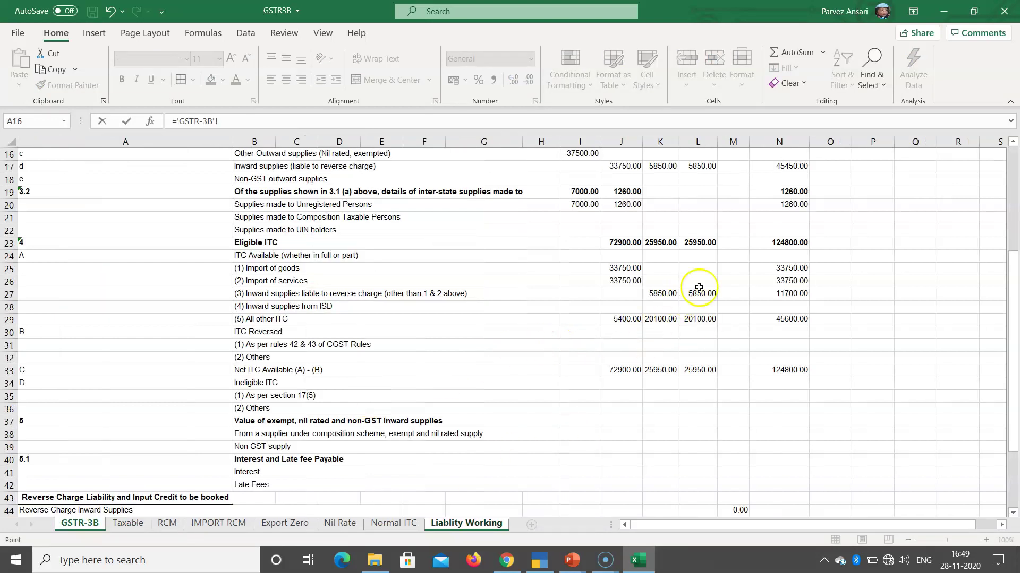
left_click(695, 319)
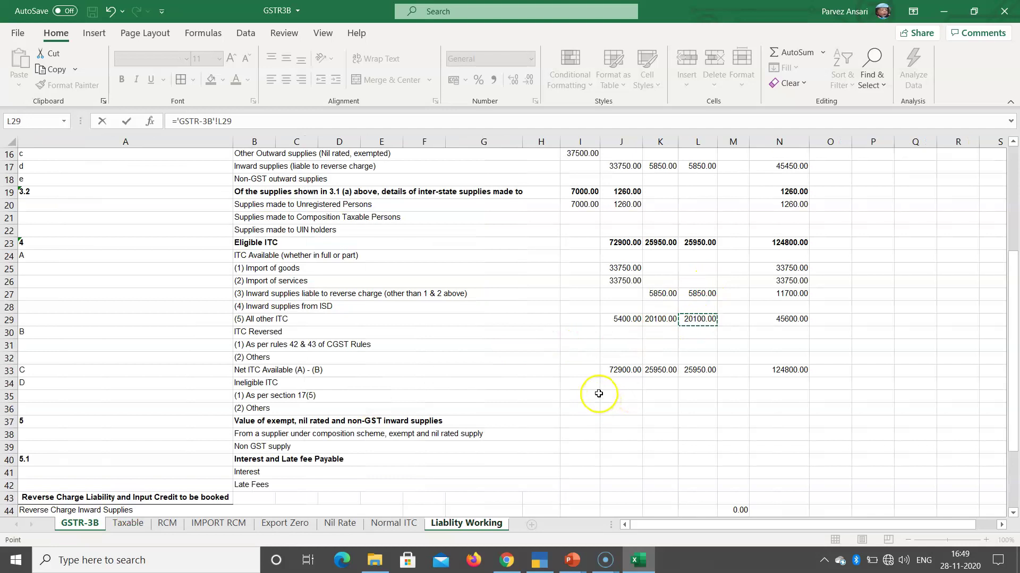
key("Return")
Step: Set the Normal ITC SGST cell G8 equal to the CGST cell F8
key("Up")
key("Right")
type("=")
key("Left")
key("Return")
Step: Link the Normal ITC IGST cell E8 to the All other ITC integrated tax in J29 of the GSTR-3B sheet
key("Up")
key("Left")
key("Left")
type("=")
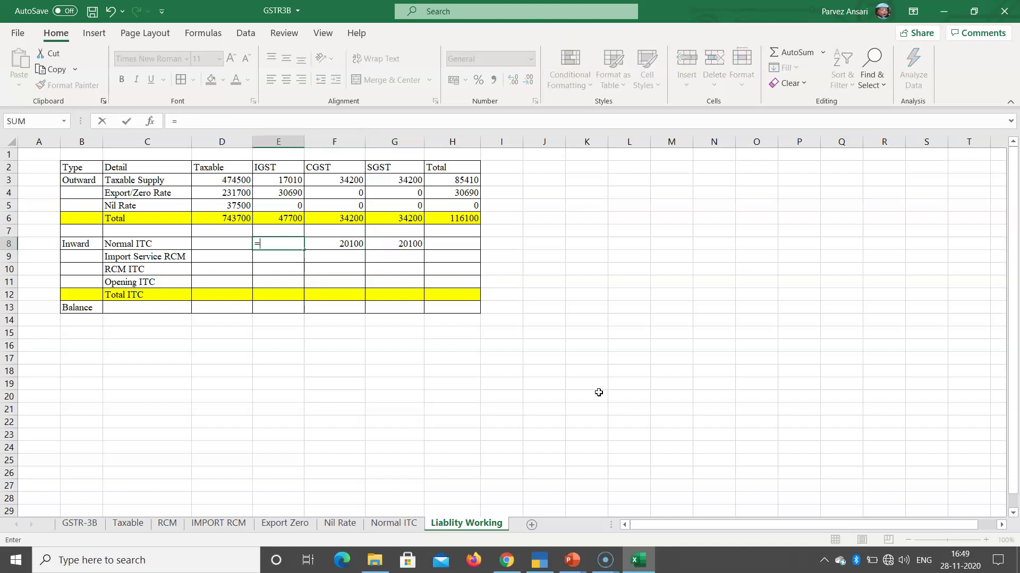
left_click(82, 524)
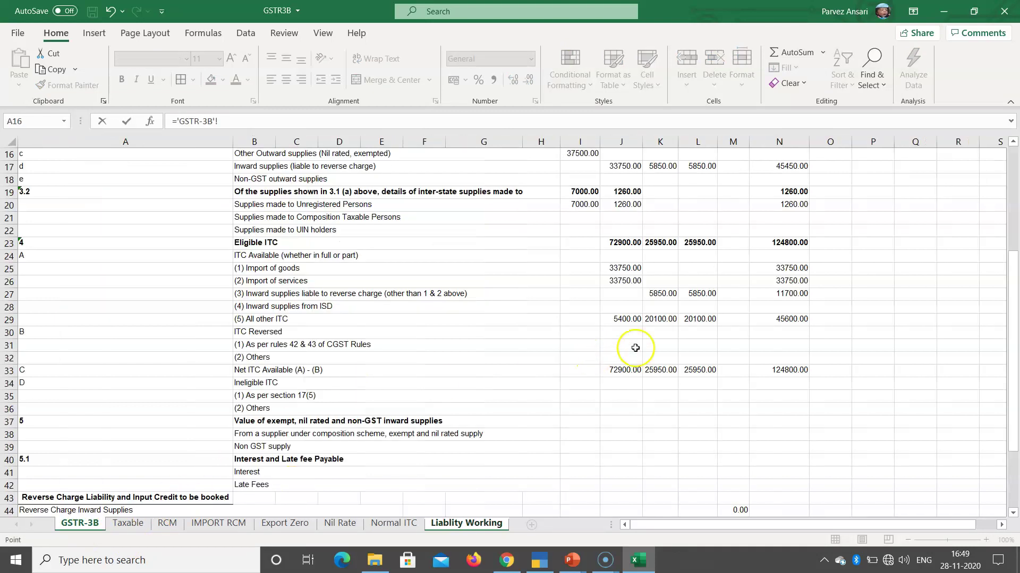
left_click(621, 319)
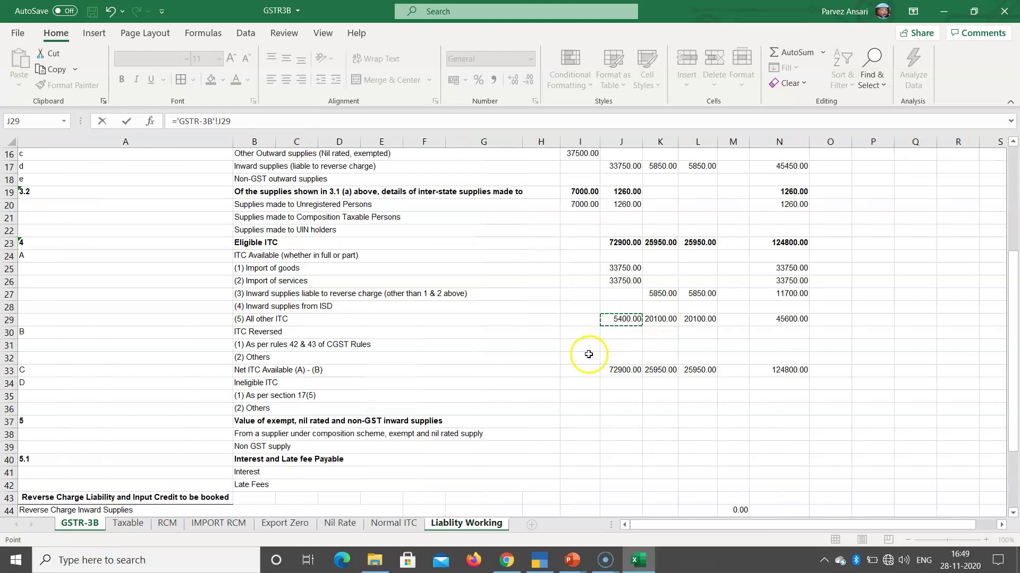
key("Return")
Step: Rename the Import Service RCM label in C9 as "Import RCM"
key("Left")
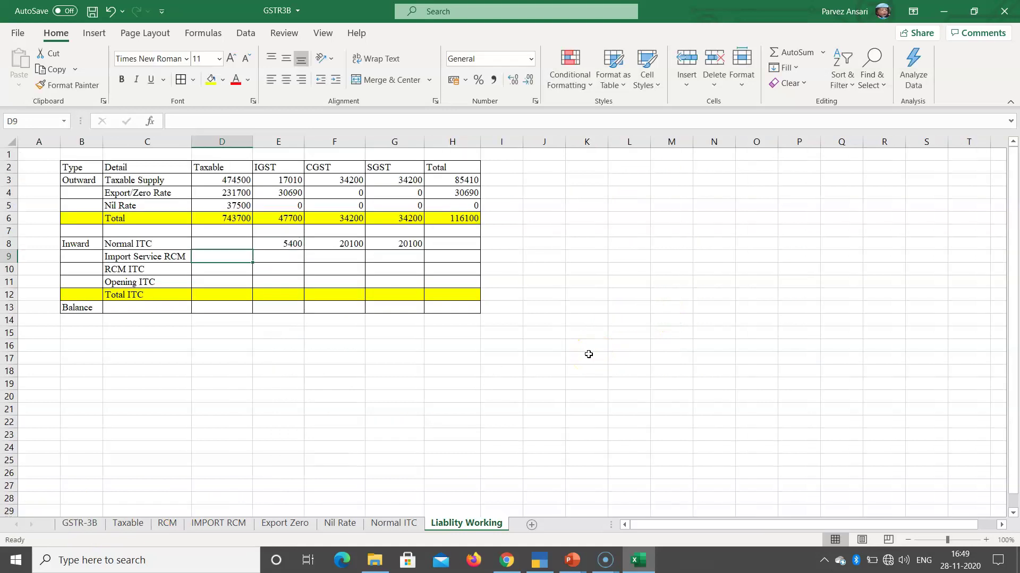
key("Left")
type("Imp")
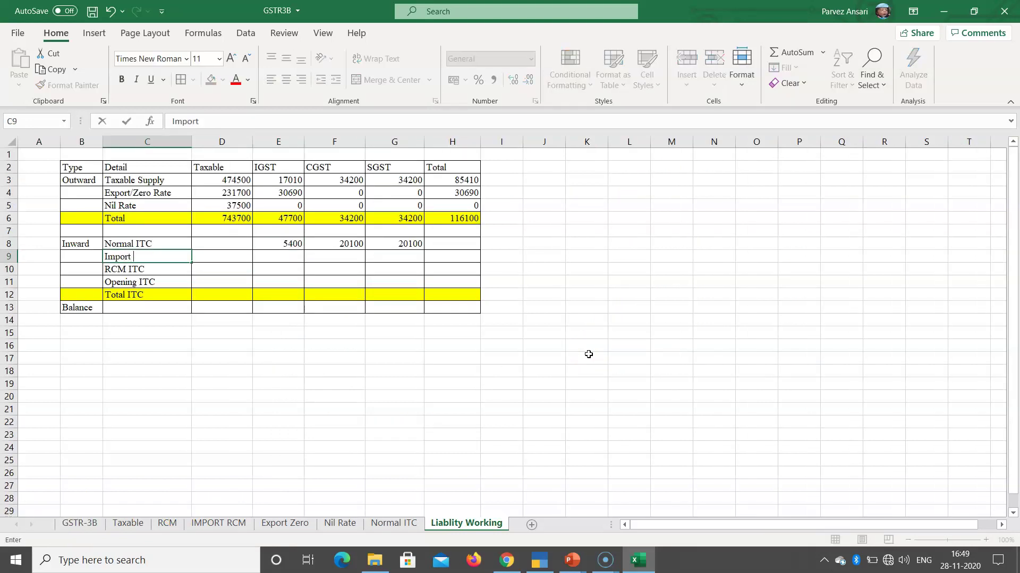
key("Return")
key("Up")
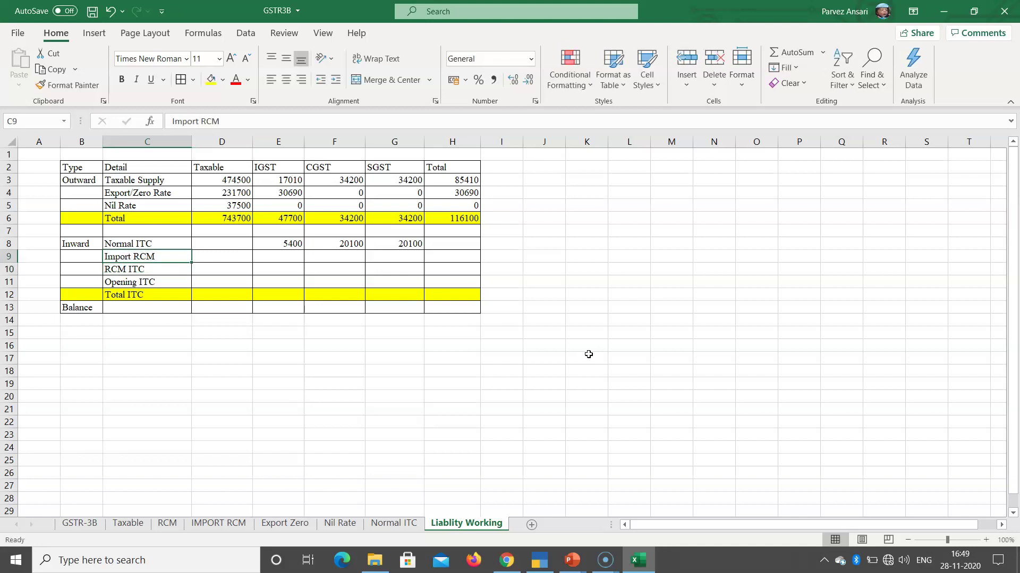
Step: Set the Import RCM IGST cell E9 to the sum of import of goods J25 and import of services J26 from GSTR-3B
key("Right")
key("Right")
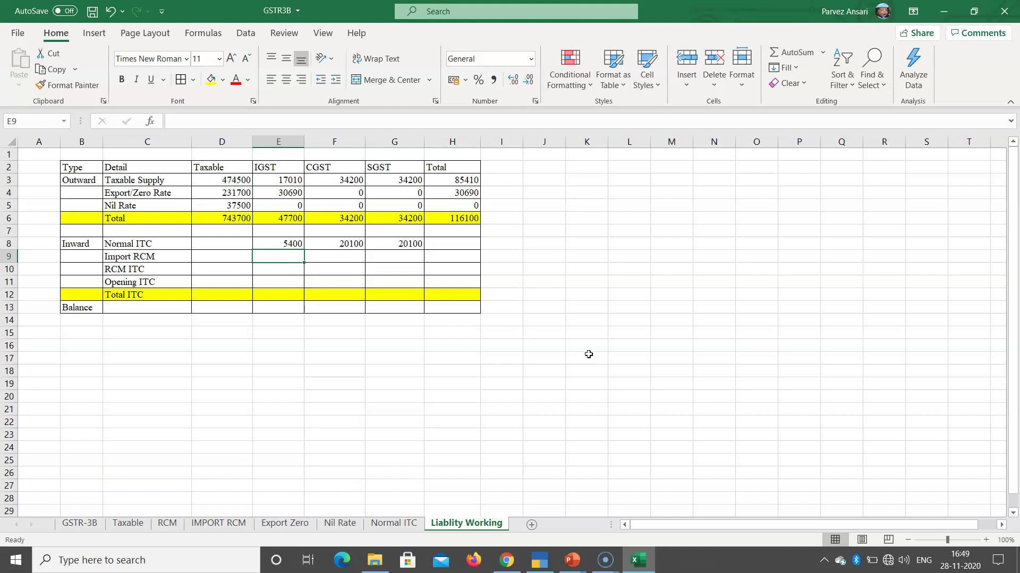
type("=")
left_click(80, 523)
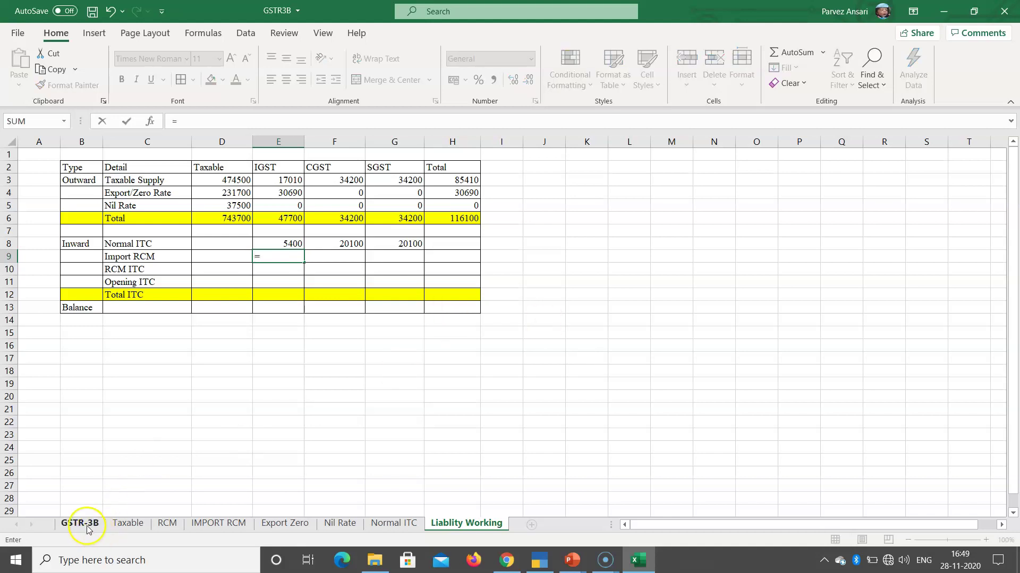
left_click(616, 269)
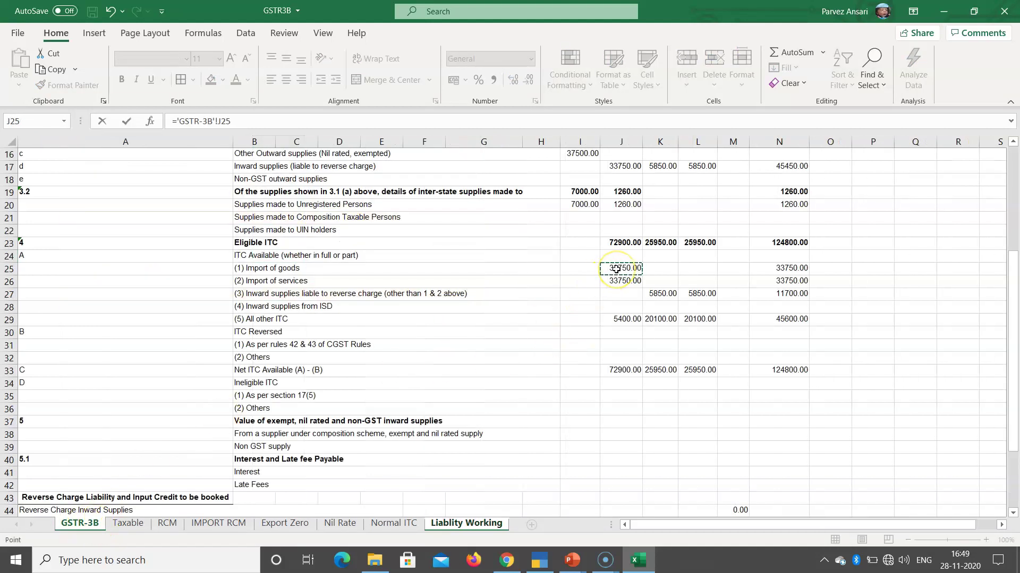
left_click(626, 281)
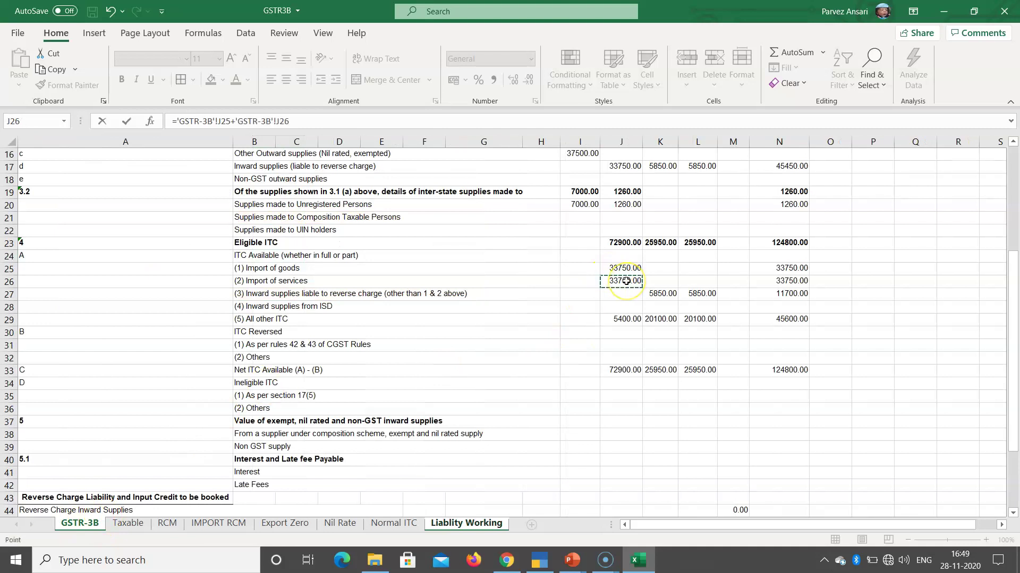
key("Return")
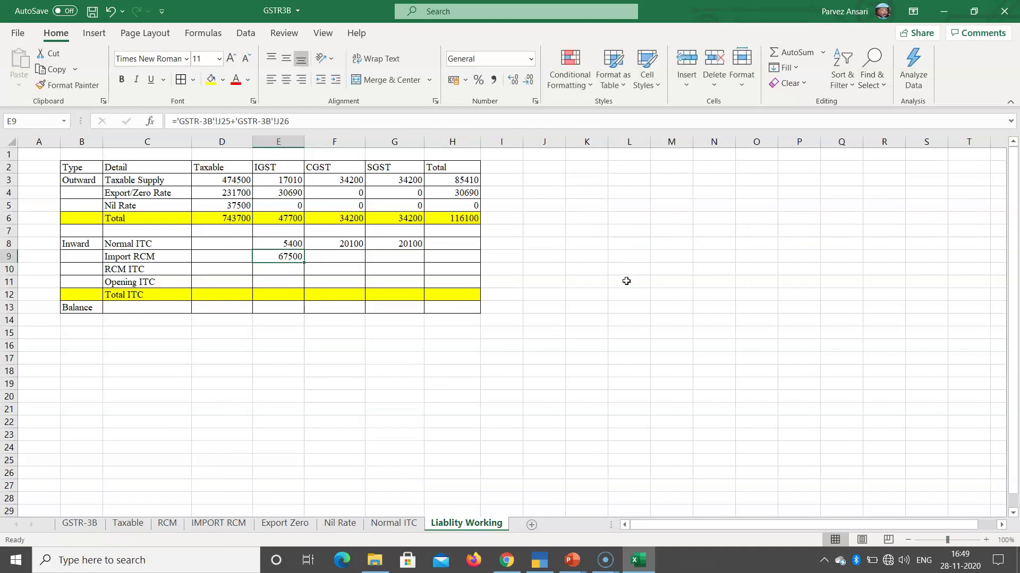
Step: Enter 0 for both CGST and SGST in the Import RCM row, cells F9 and G9
key("Right")
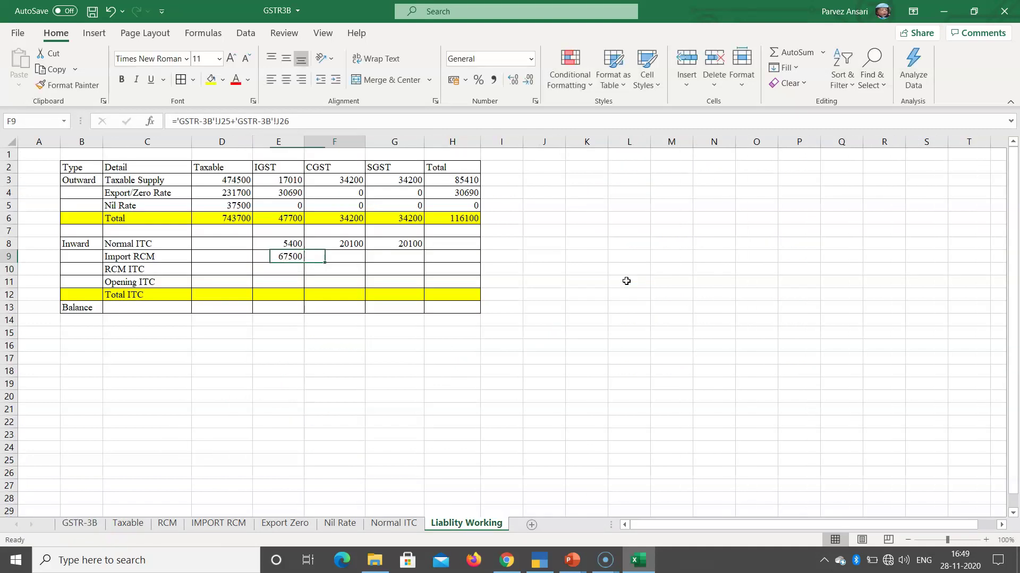
type("0")
key("Right")
type("0")
key("Right")
Step: Try linking the RCM ITC IGST cell E10 to K27 on the GSTR-3B sheet, and clear the entry
key("Down")
key("Left")
key("Left")
key("Left")
type("=")
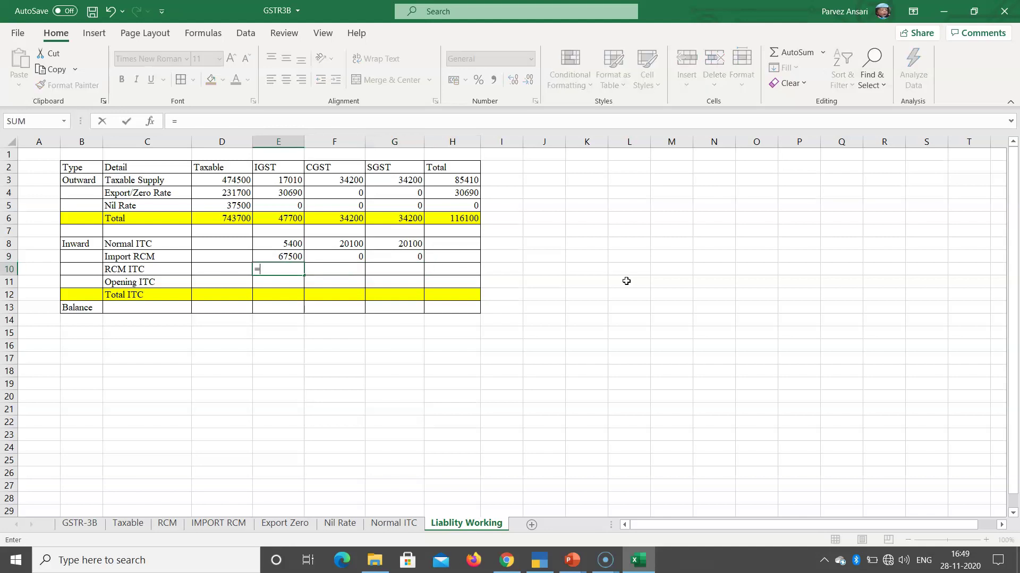
left_click(79, 523)
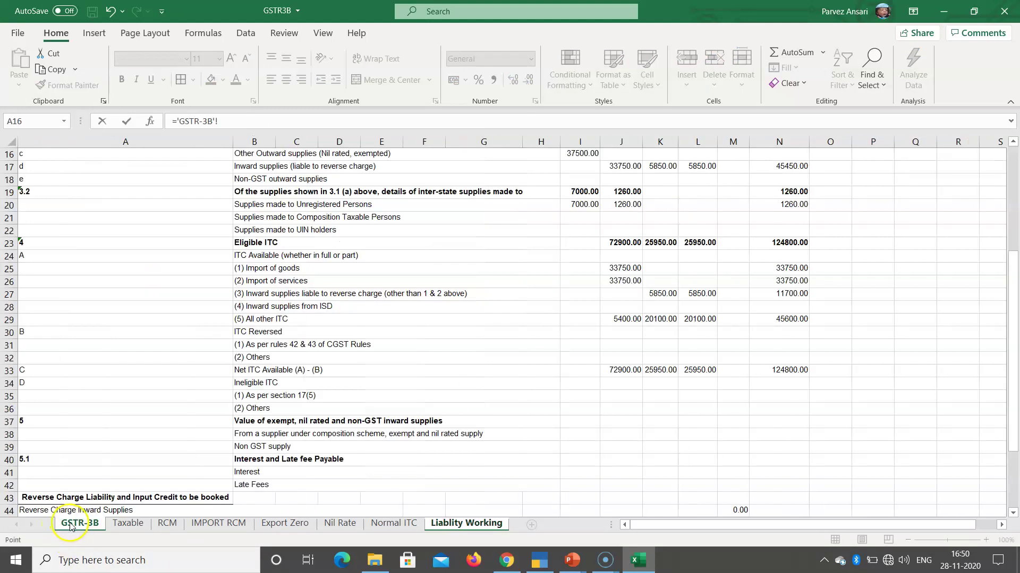
left_click(653, 294)
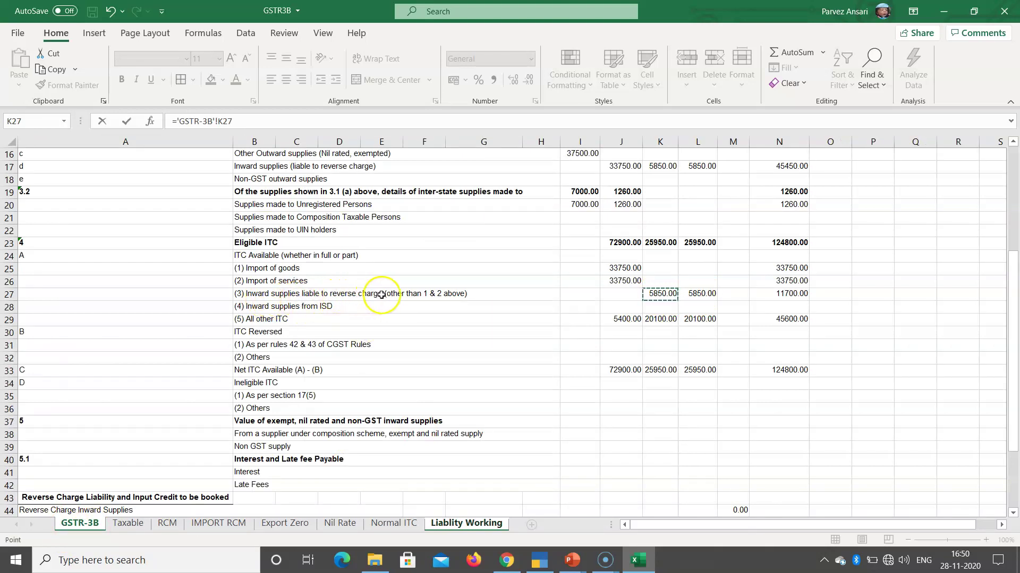
key("Tab")
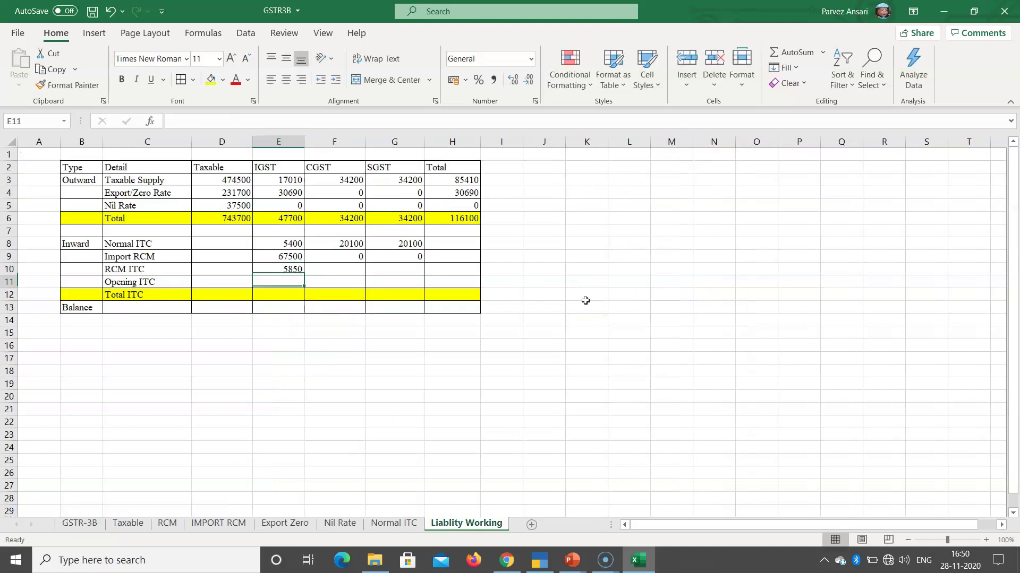
key("Left")
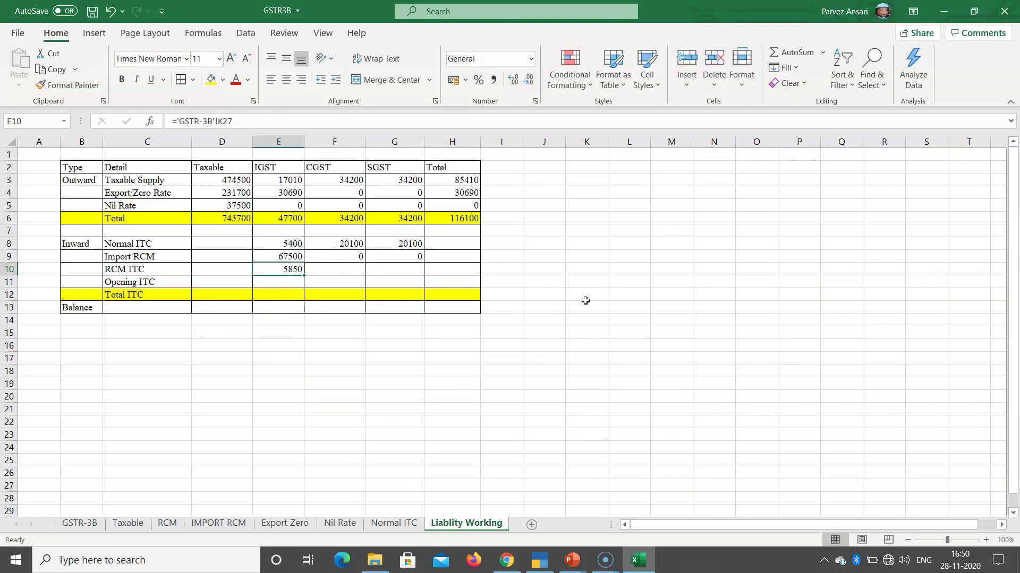
type("=")
key("Right")
key("Escape")
key("Right")
key("Left")
key("Delete")
Step: Link the RCM ITC CGST cell F10 to the reverse charge central tax in K27 of the GSTR-3B sheet
key("Right")
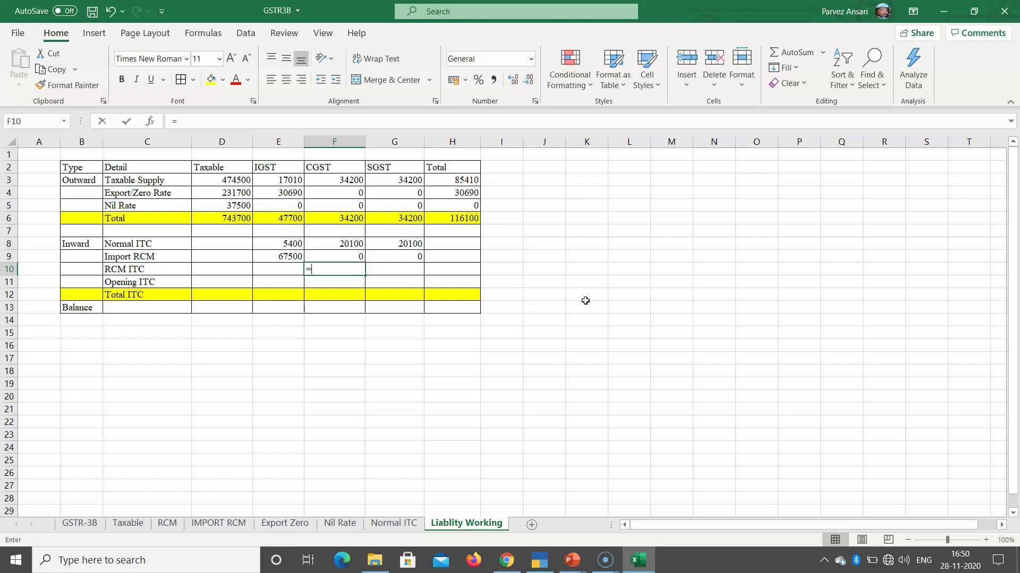
left_click(79, 523)
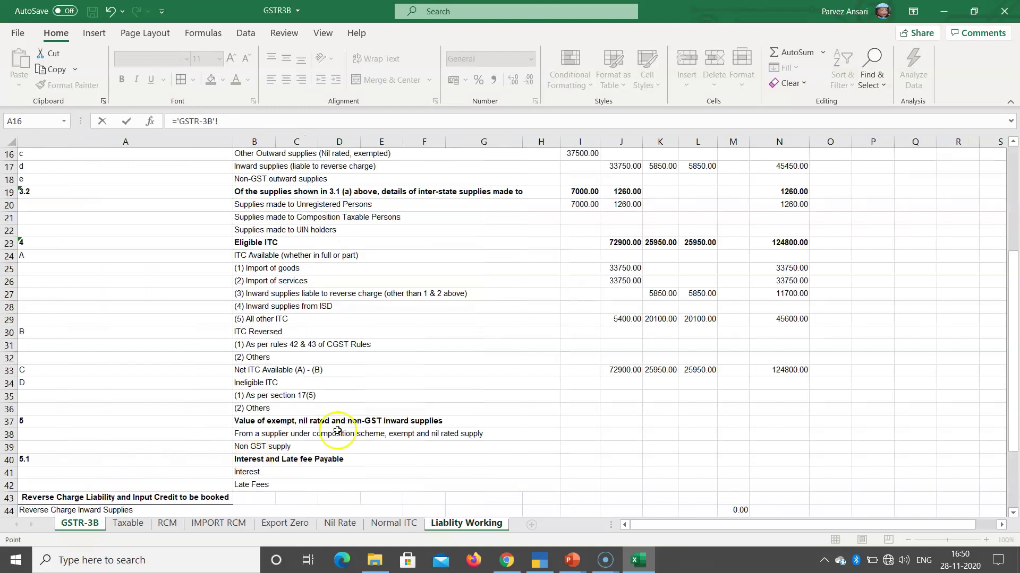
left_click(659, 294)
key("Return")
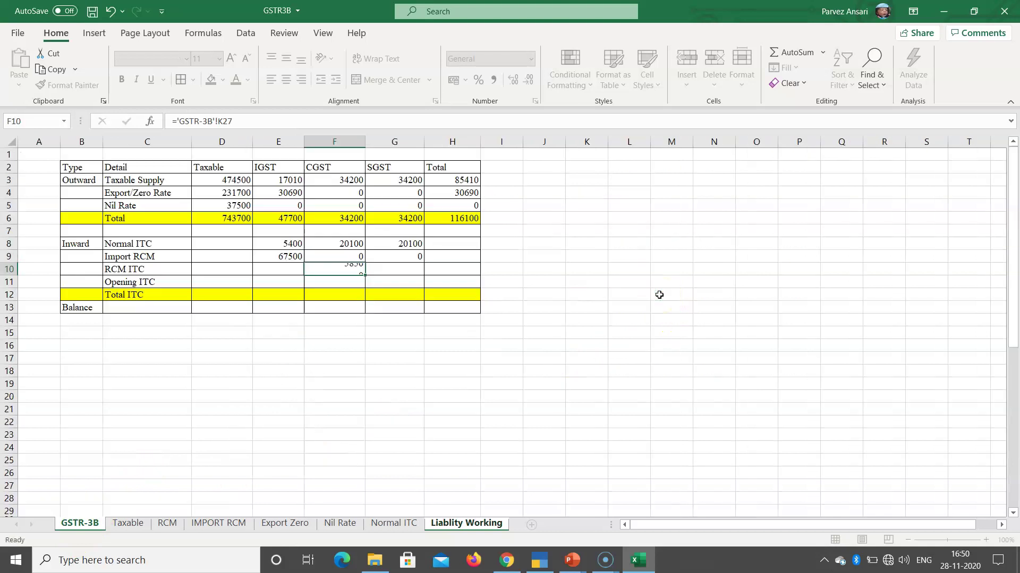
Step: Set the RCM ITC SGST cell G10 equal to the CGST amount in F10
key("Up")
key("Right")
type("=")
key("Left")
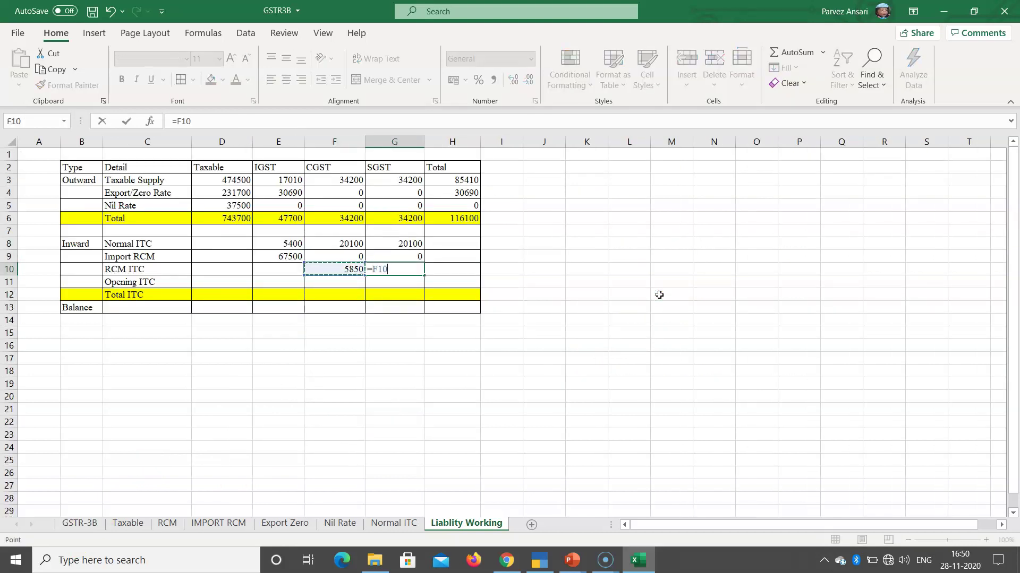
key("Return")
Step: Enter 0 for IGST, CGST and SGST in the Opening ITC row, cells E11 to G11
key("Left")
key("Left")
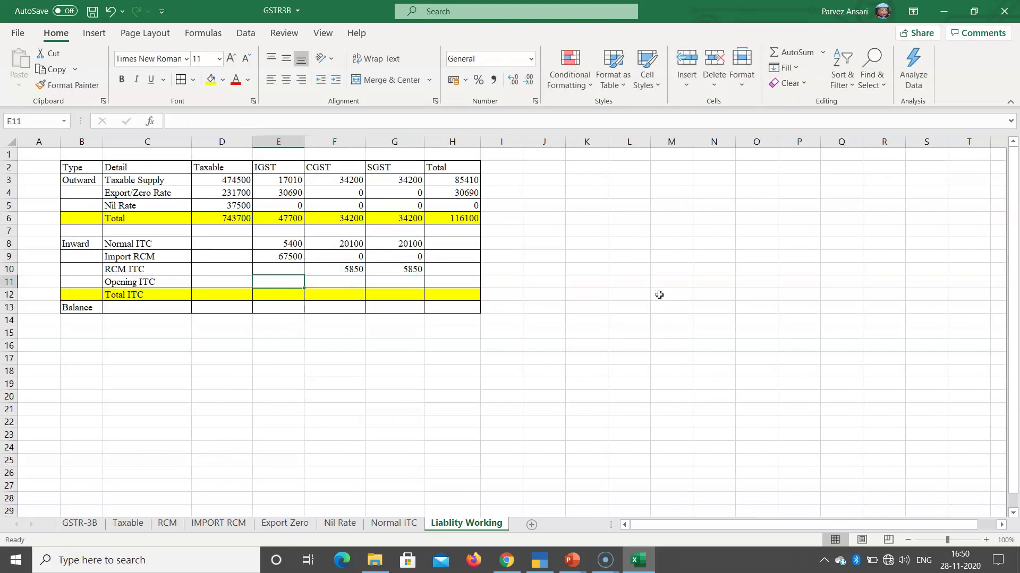
type("0")
key("Tab")
type("0")
key("Tab")
type("0")
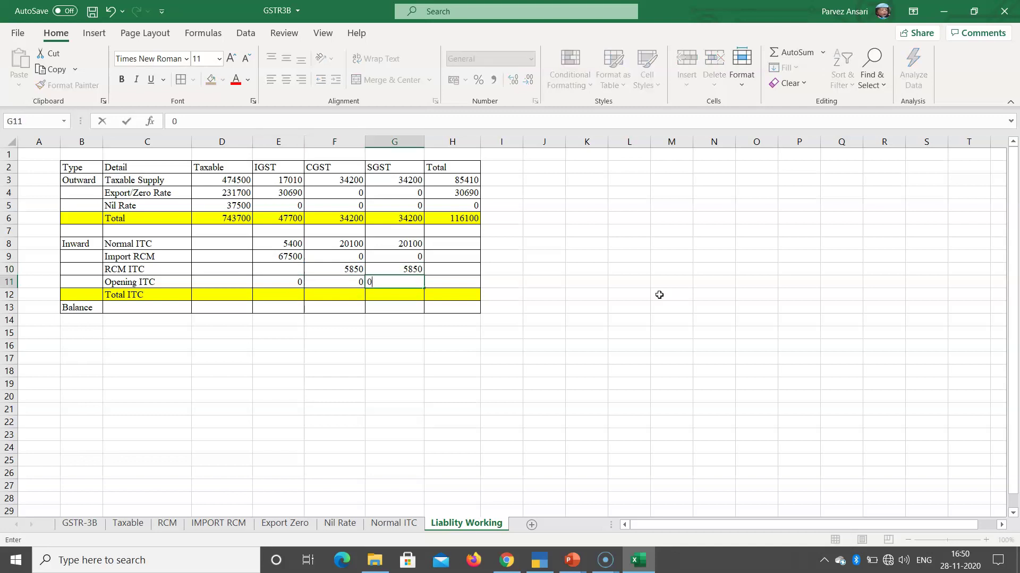
key("Tab")
Step: Total the Normal ITC row in cell H8 with a SUM of E8:G8
key("Up")
key("Up")
key("Up")
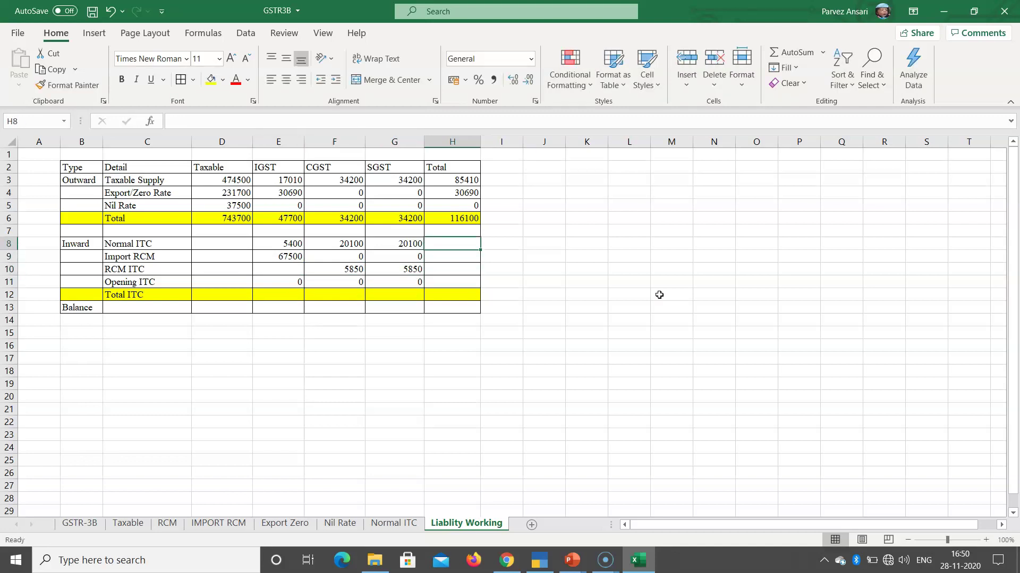
type("=SUM(")
key("Left")
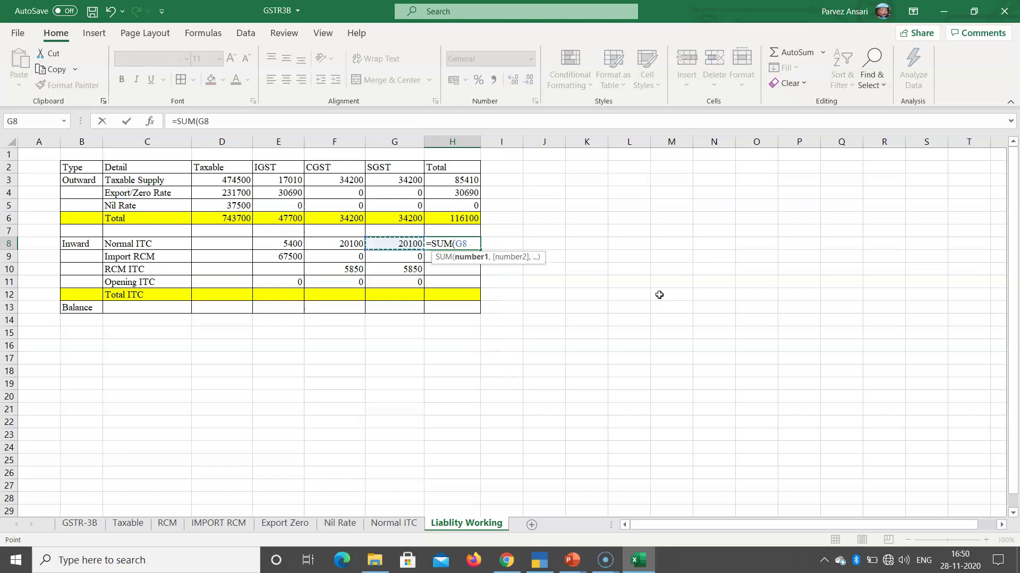
key("shift+Left")
key("shift+Left")
type(")")
key("Return")
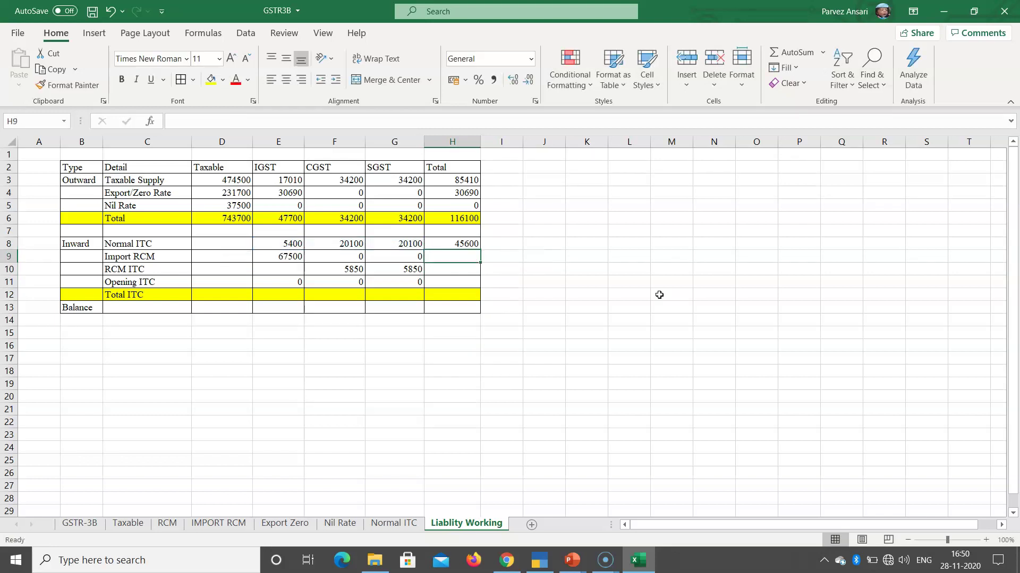
Step: Copy the row total formula from H8 to the Import RCM, RCM ITC and Opening ITC rows, cells H9 to H11
key("ctrl+c")
key("Up")
key("ctrl+c")
key("Down")
key("ctrl+v")
key("Down")
key("ctrl+v")
key("Down")
type("V")
key("Escape")
key("Up")
key("Down")
key("ctrl+v")
key("Escape")
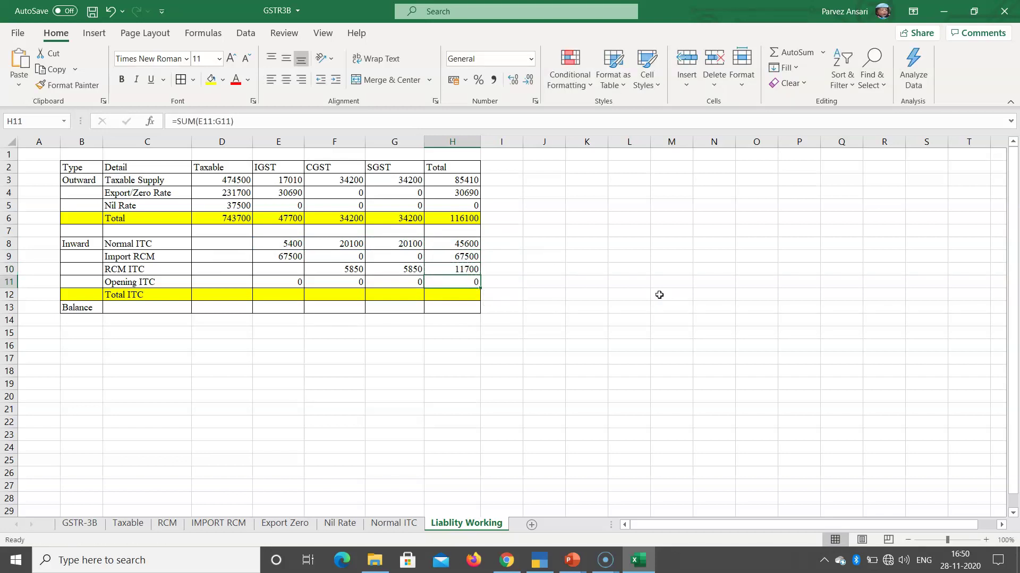
Step: Sum the inward IGST amounts E8:E11 in the Total ITC cell E12
key("Down")
key("Left")
key("Left")
key("Left")
type("=SUM(")
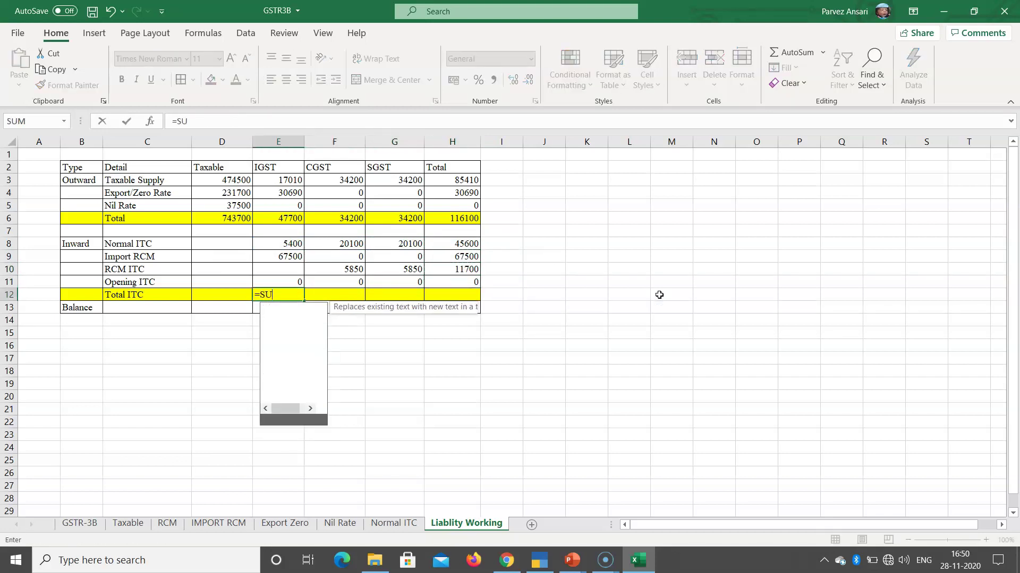
key("Up")
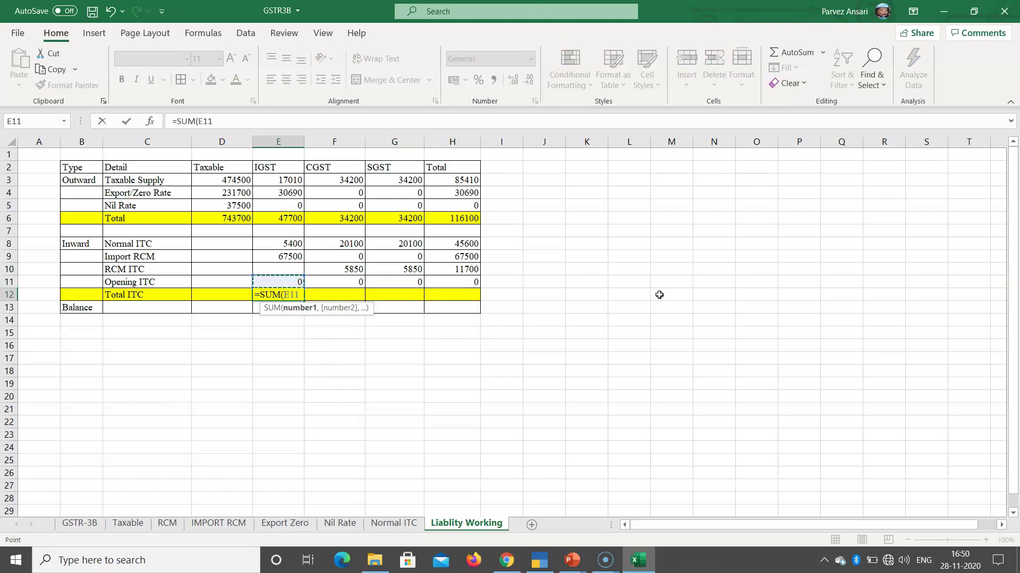
key("shift+Up")
key("shift+Up")
key("shift+Up")
type(")")
key("Return")
Step: Copy the Total ITC formula from E12 across to the CGST, SGST and Total columns, cells F12 to H12
key("Up")
key("ctrl+c")
key("Right")
key("ctrl+v")
key("Right")
key("ctrl+v")
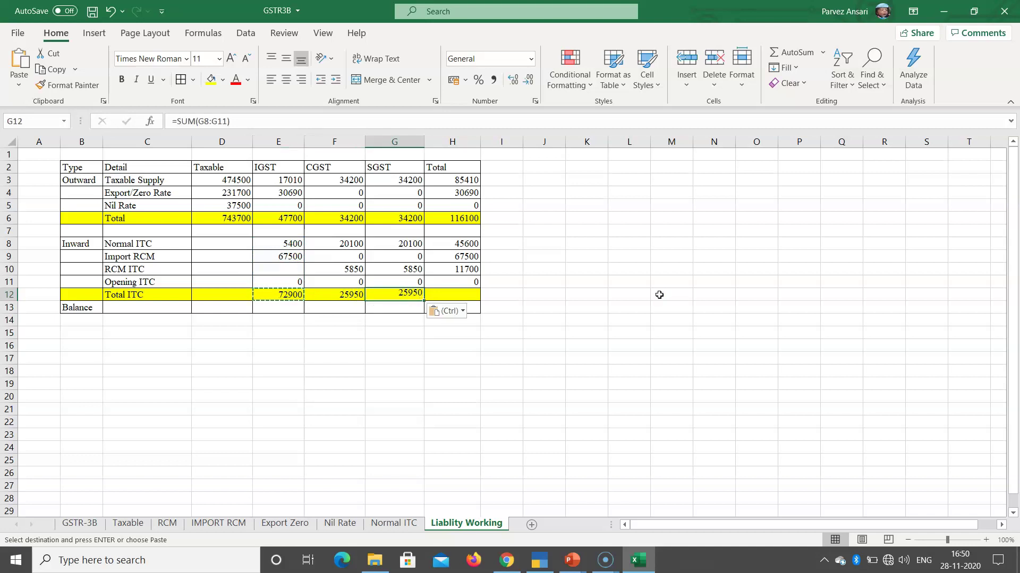
key("Right")
key("ctrl+v")
key("Escape")
Step: Compare the outward tax totals in row 6 with the Total ITC amounts in row 12, overall and for IGST
key("Left")
key("Left")
key("Left")
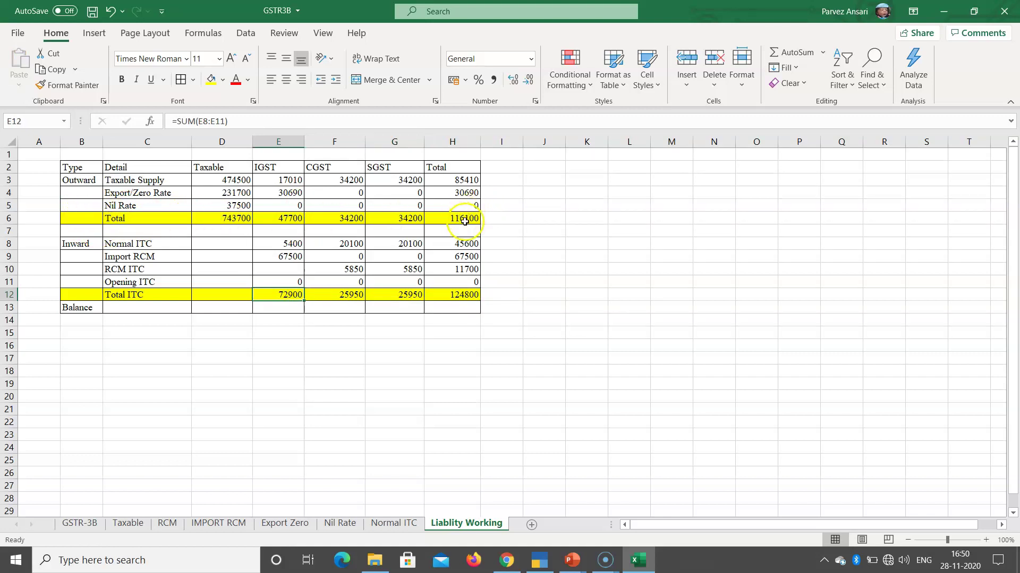
left_click(463, 298)
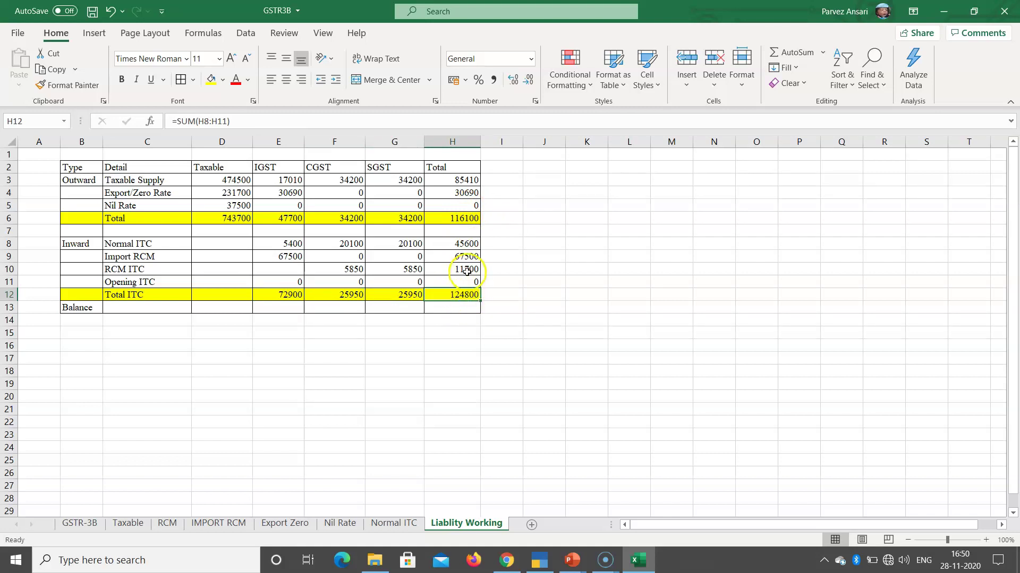
left_click(463, 219)
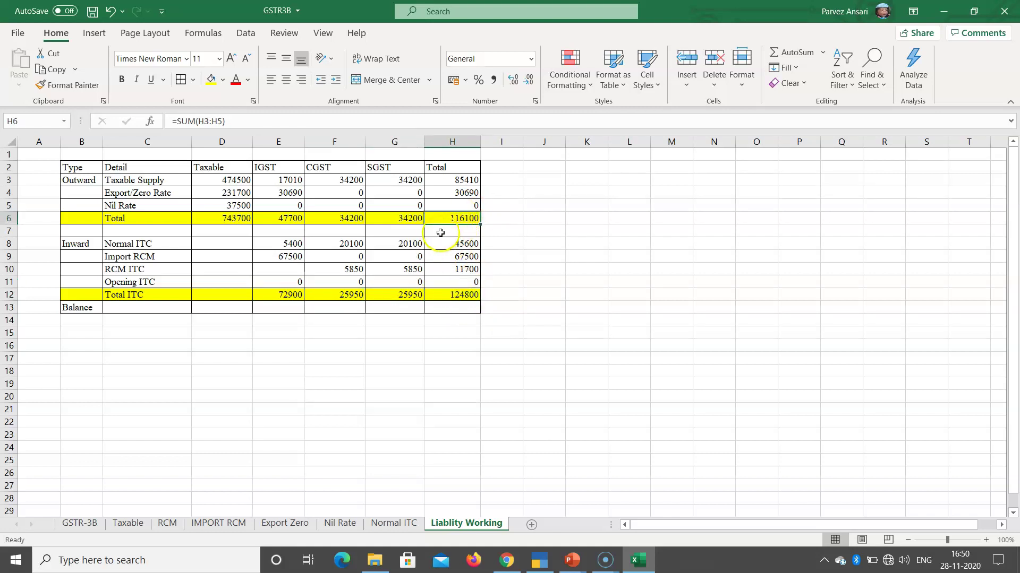
left_click(444, 295)
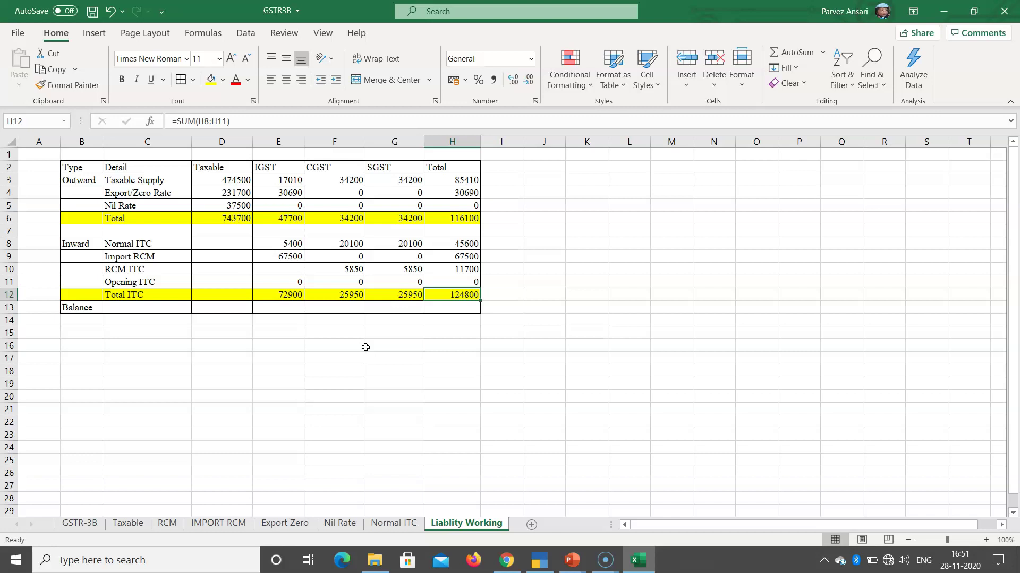
left_click(453, 218)
left_click(453, 295)
left_click(77, 309)
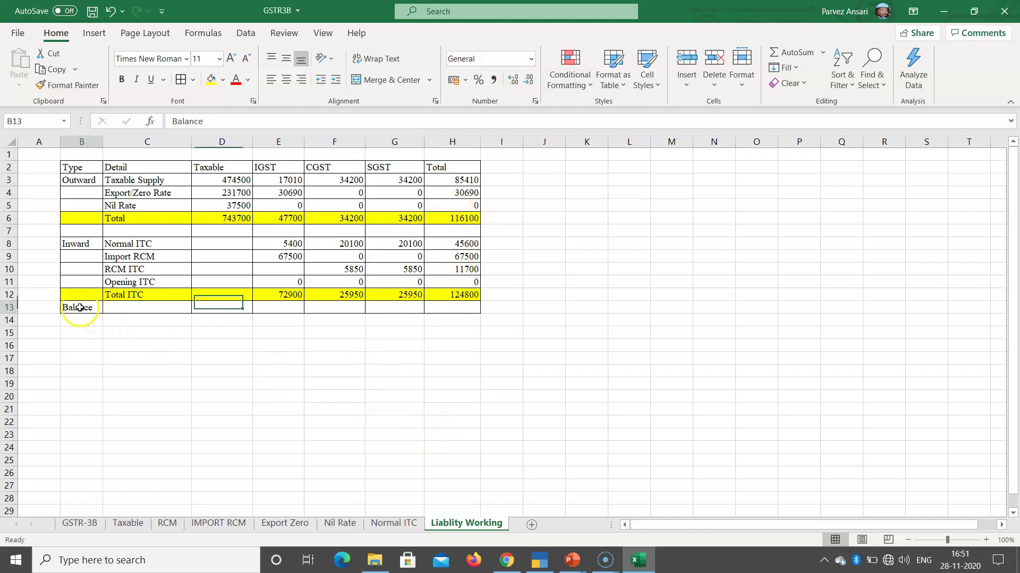
left_click(284, 309)
left_click(291, 219)
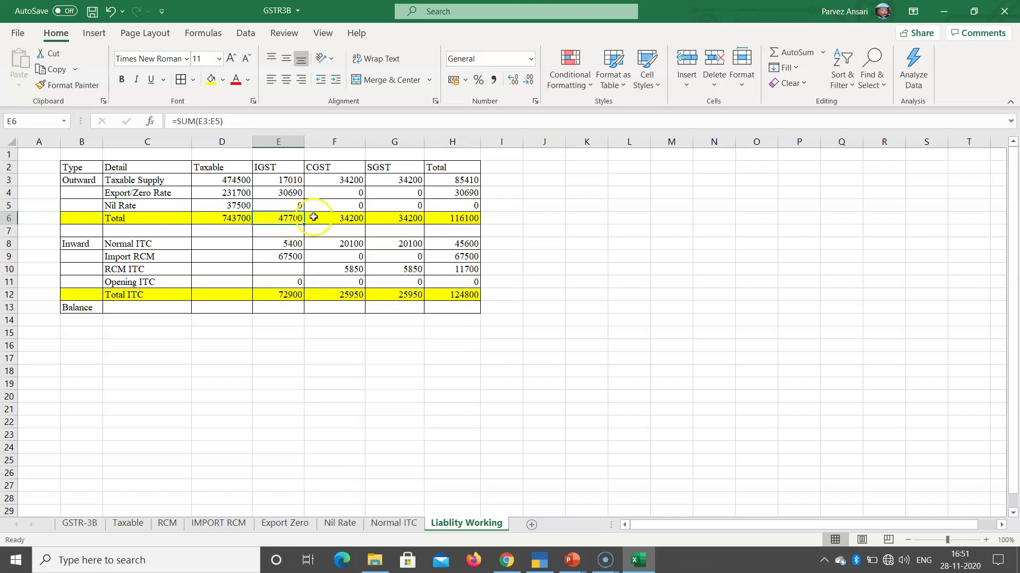
left_click(290, 296)
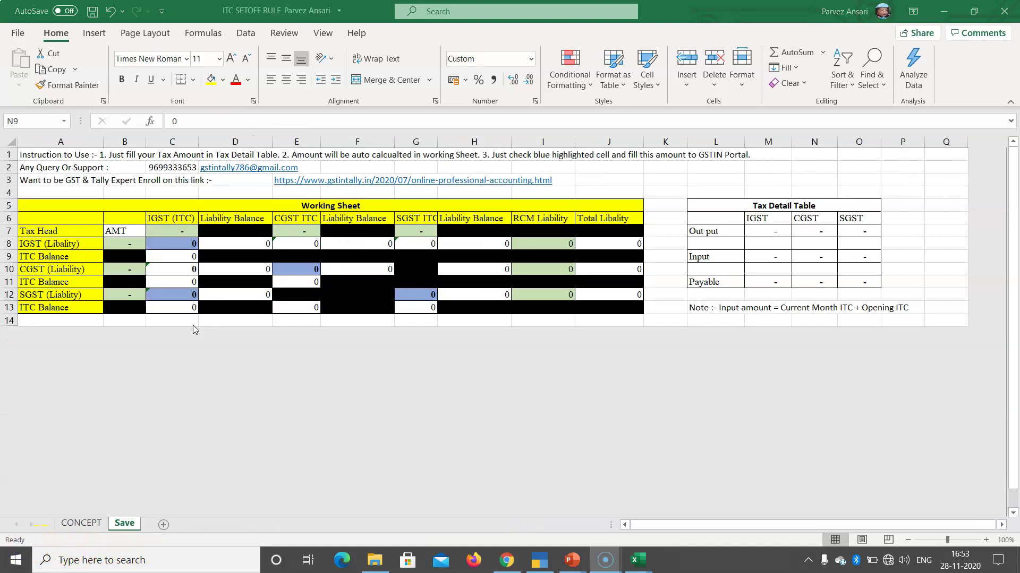
Step: Look up the outward IGST total in the GSTR3B workbook and enter 47700 as Output IGST in M7 of the ITC SETOFF RULE workbook
left_click(764, 249)
left_click(766, 262)
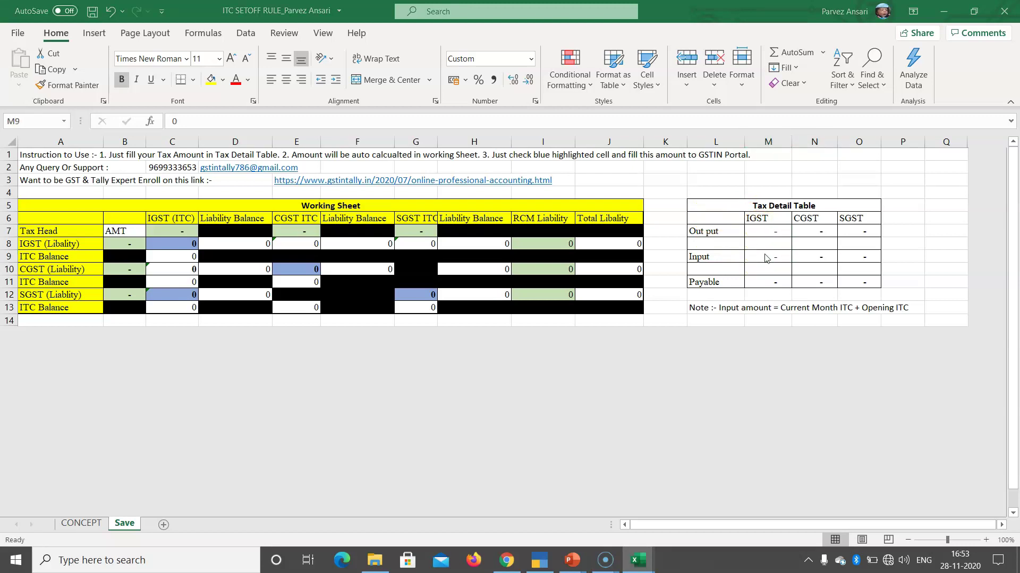
key("alt+Tab")
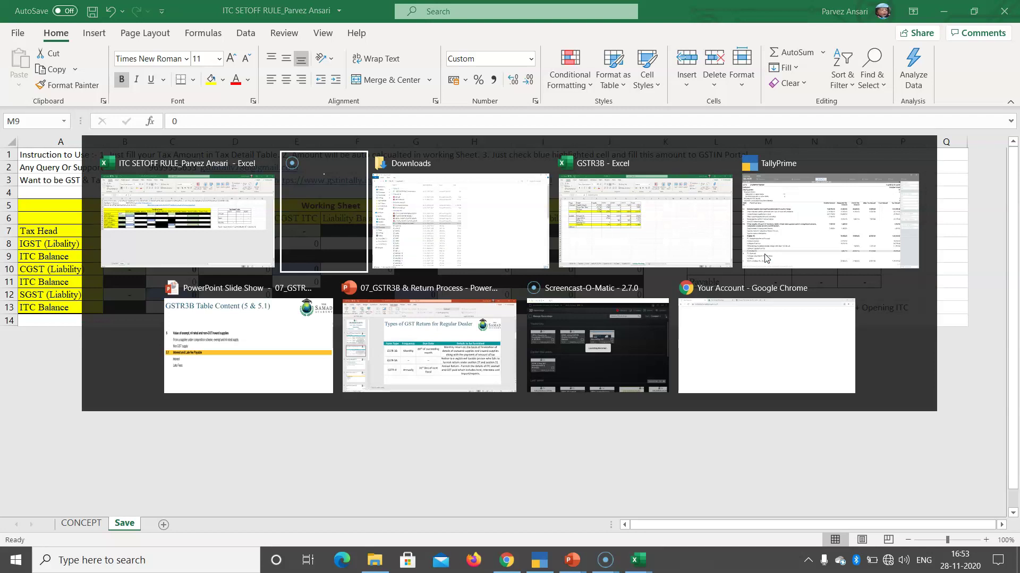
left_click(611, 229)
left_click(285, 222)
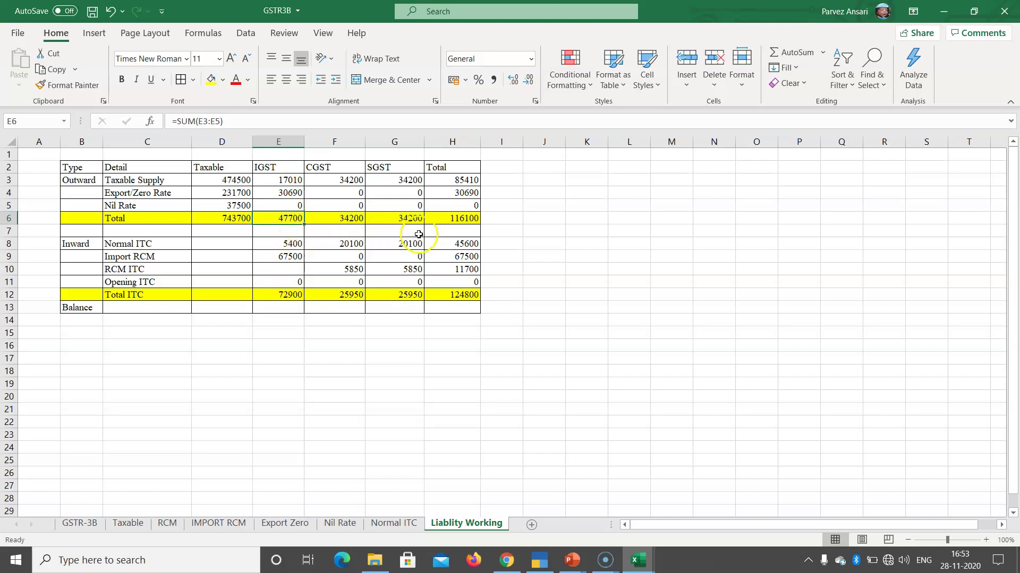
key("alt+Tab")
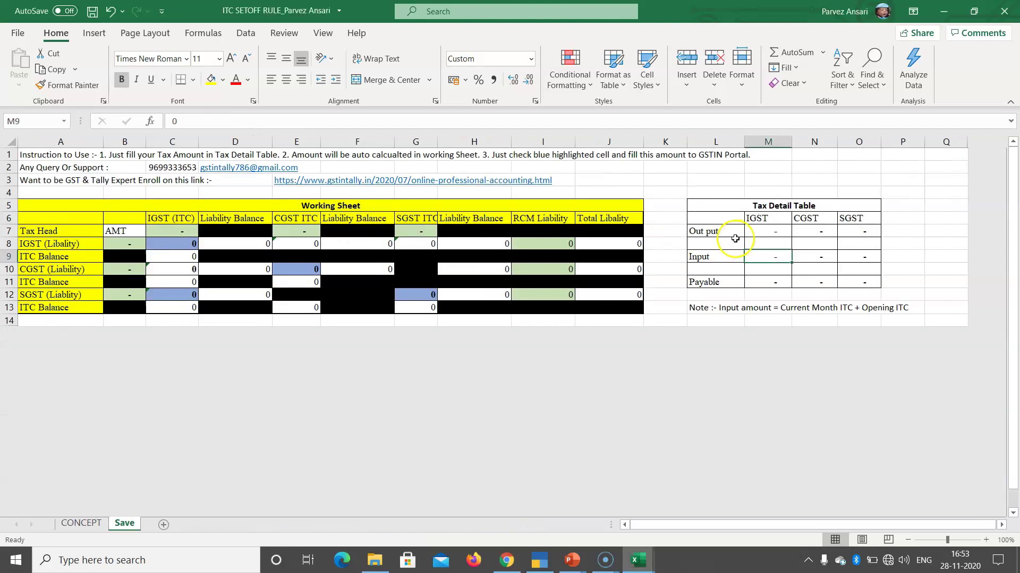
key("Up")
key("Up")
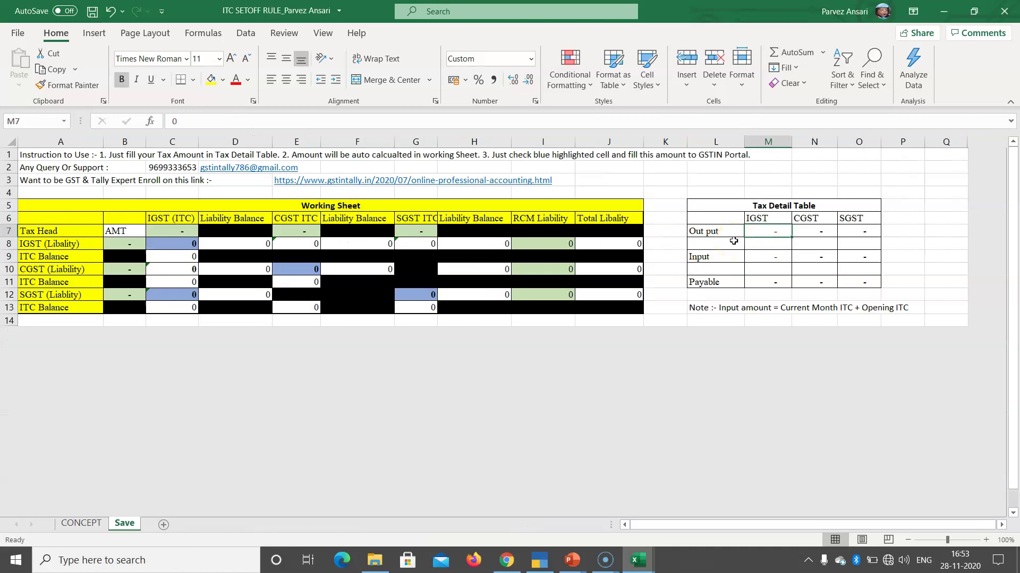
type("47700")
key("Tab")
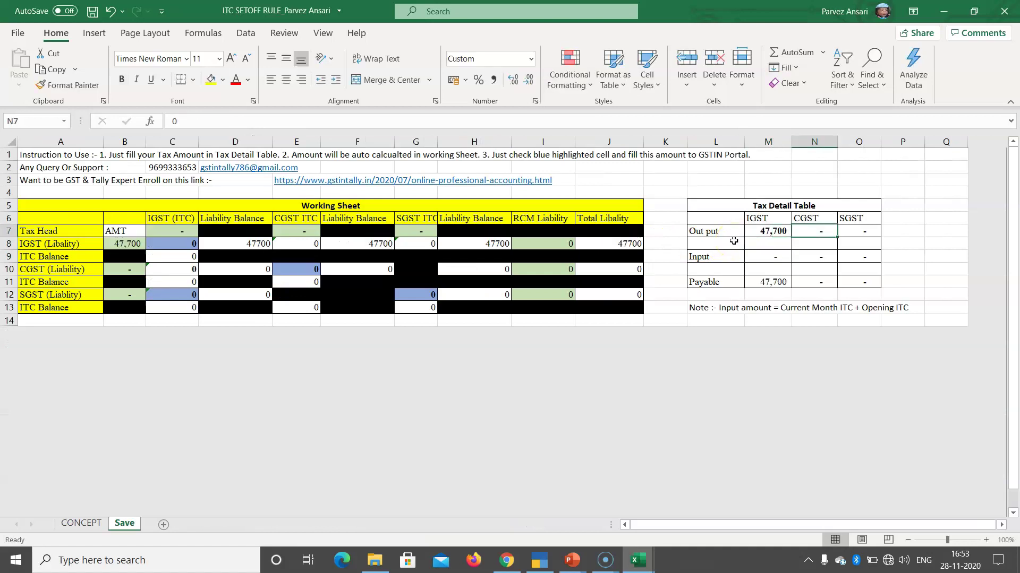
Step: Enter 34200 as the Output amount for both CGST and SGST in the Tax Detail Table, cells N7 and O7
type("34,")
type("200")
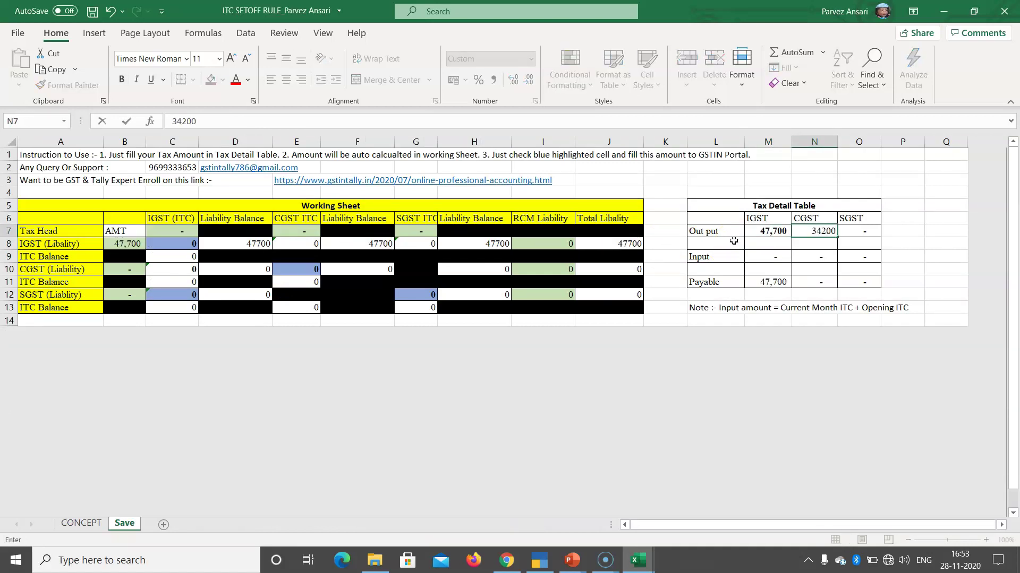
key("Tab")
type("34,200")
key("Return")
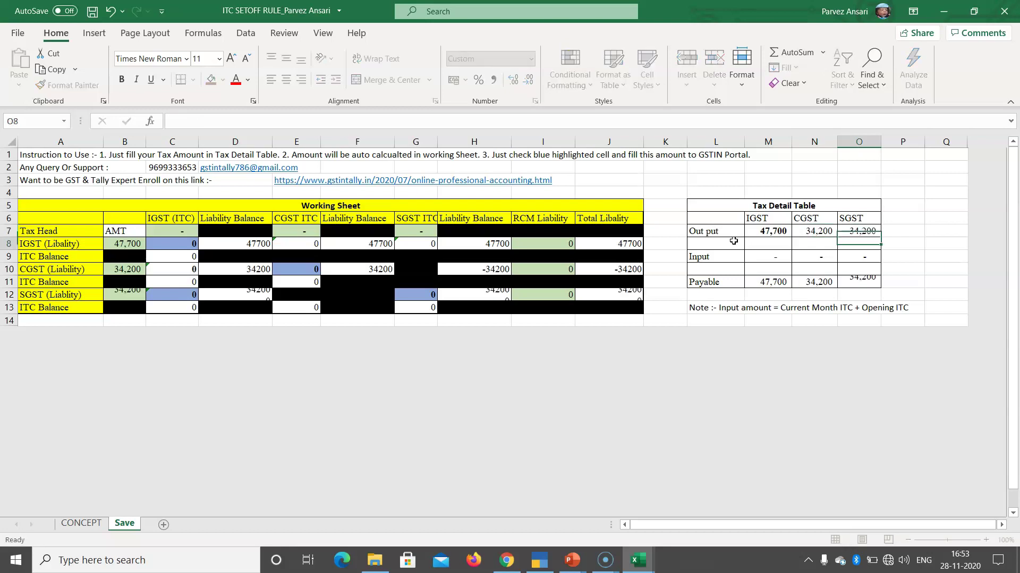
Step: Look up the IGST Total ITC in the GSTR3B workbook and enter 72900 as Input IGST in cell M9 of the Tax Detail Table
left_click(774, 255)
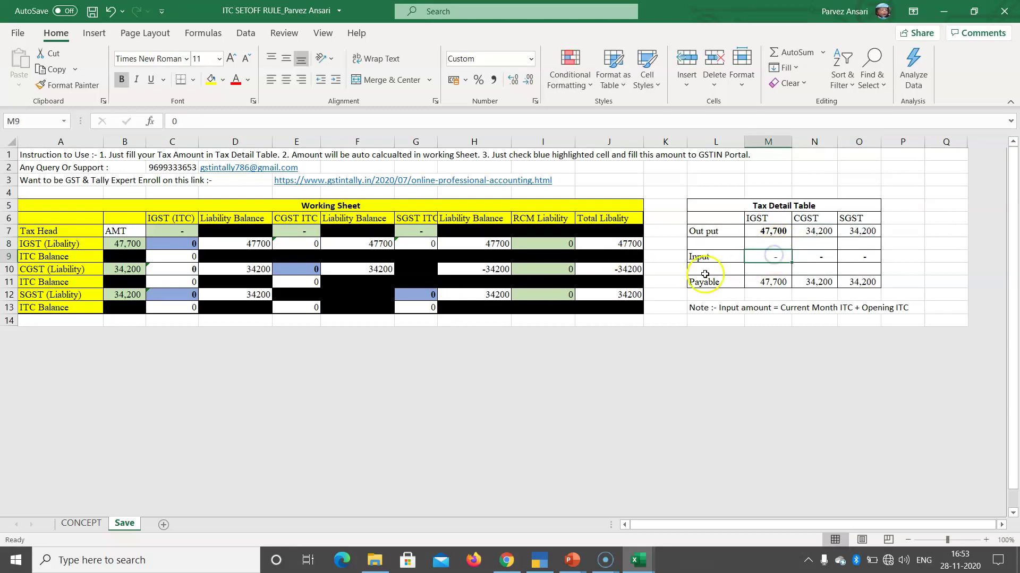
key("alt+Tab")
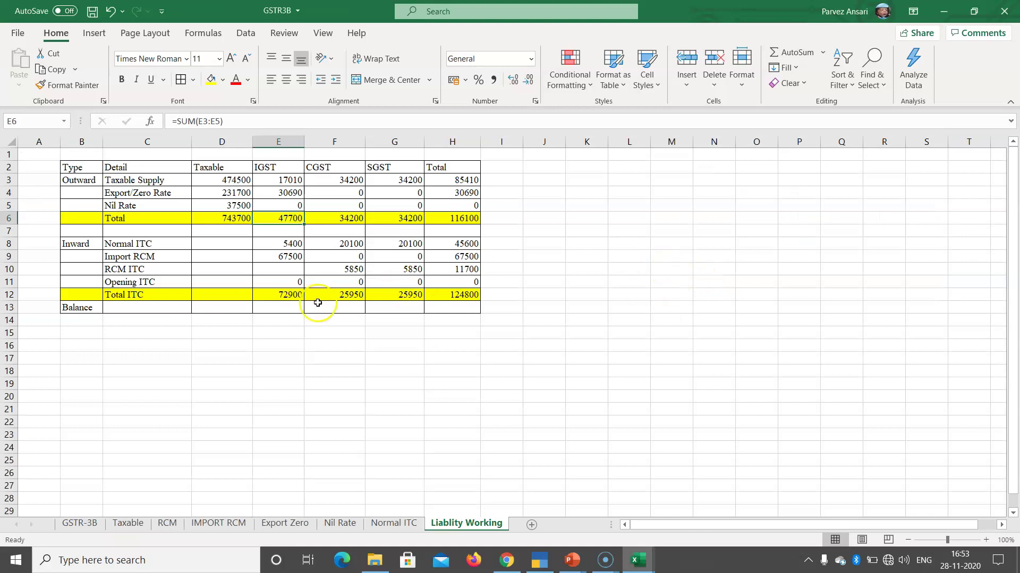
left_click(275, 295)
key("alt+Tab")
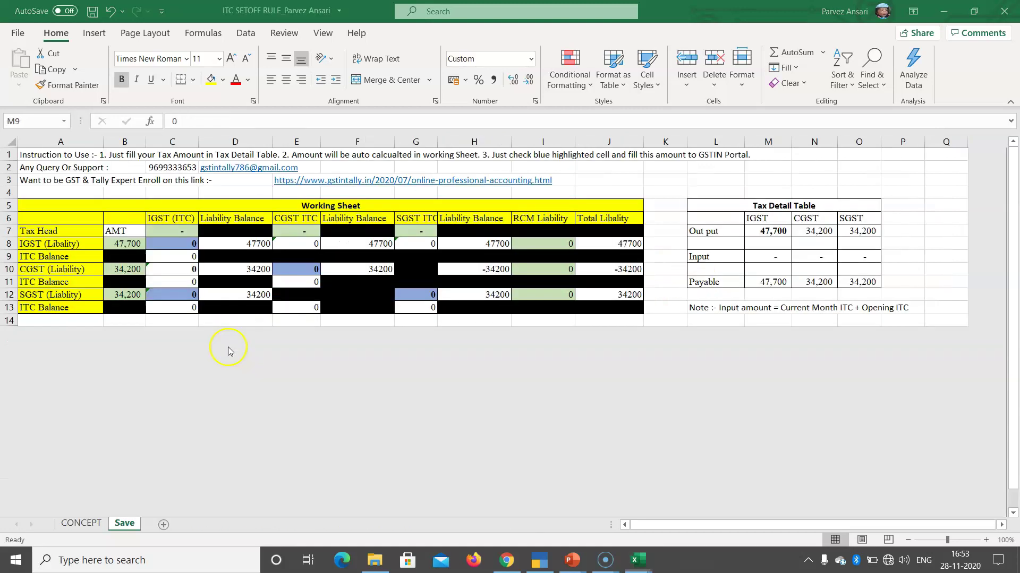
type("72900")
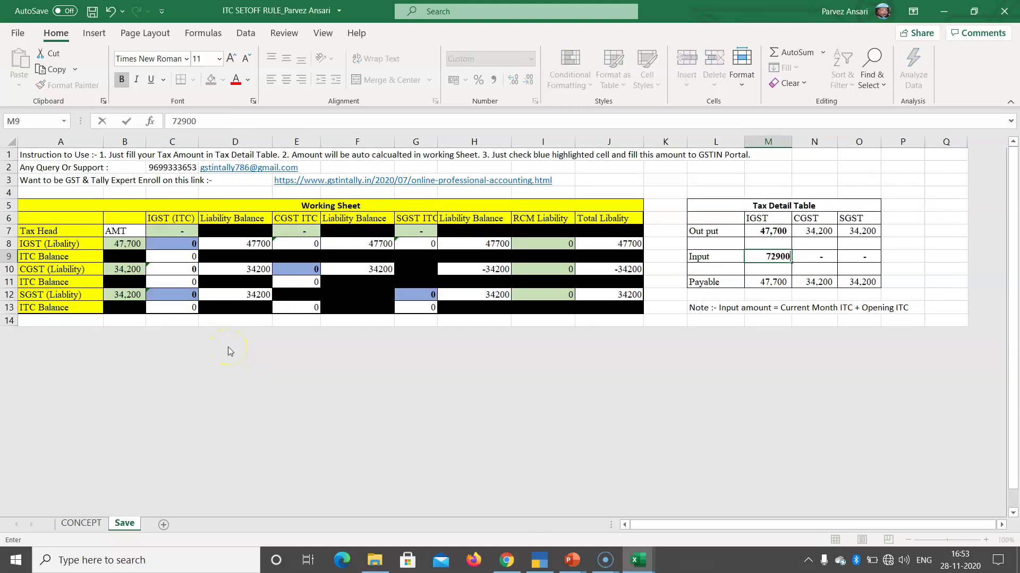
key("Tab")
Step: Look up the CGST Total ITC in the GSTR3B workbook and enter 25950 as Input for both CGST and SGST, cells N9 and O9
key("alt+Tab")
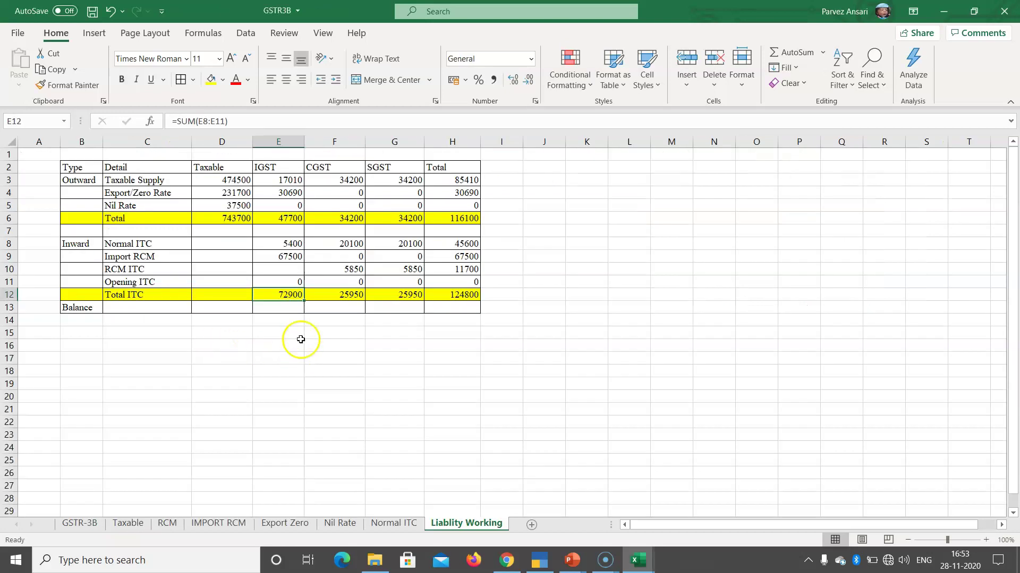
left_click(327, 298)
key("alt+Tab")
type("25,950")
key("Return")
key("Up")
key("Right")
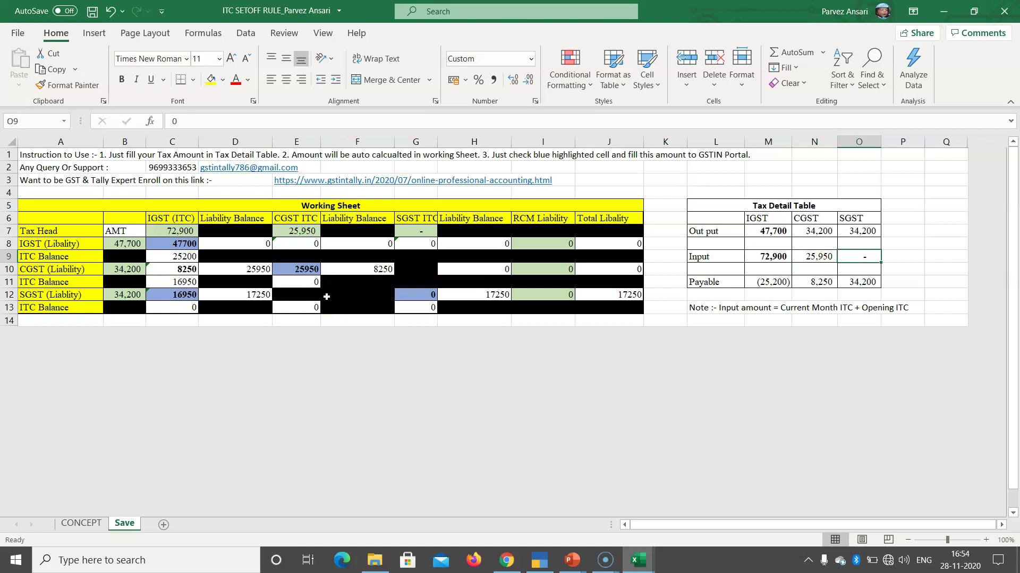
type("25,950")
key("Return")
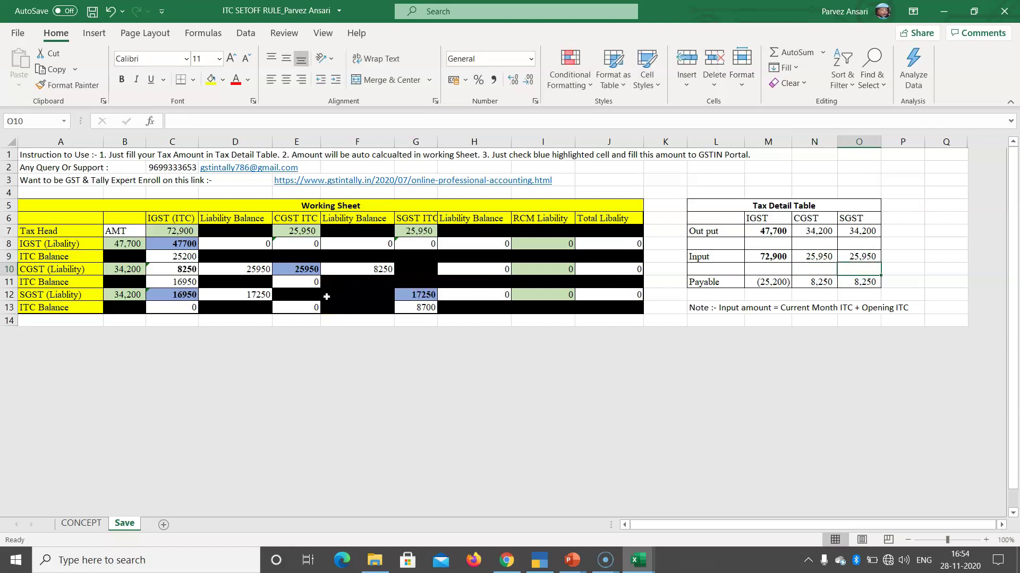
Step: Review the Input row of the Tax Detail Table and the SGST ITC balance in cell G13 of the working sheet
key("Right")
key("Up")
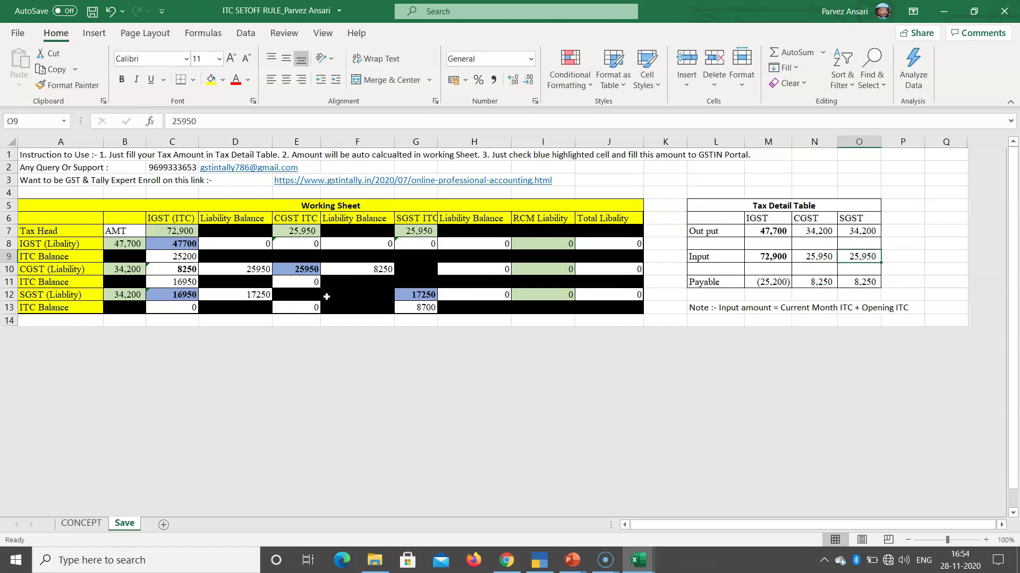
key("Left")
key("Left")
key("Left")
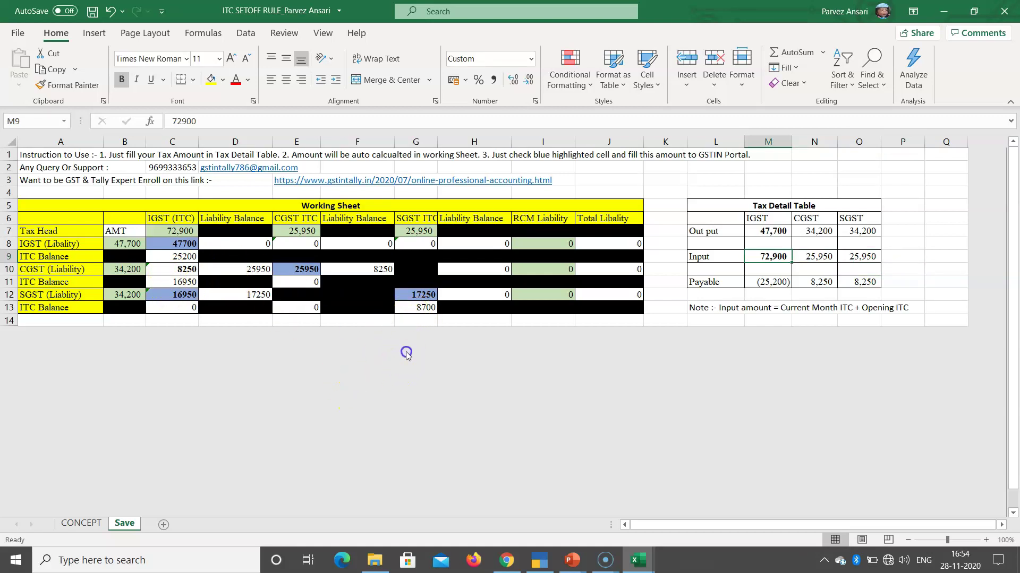
left_click(416, 308)
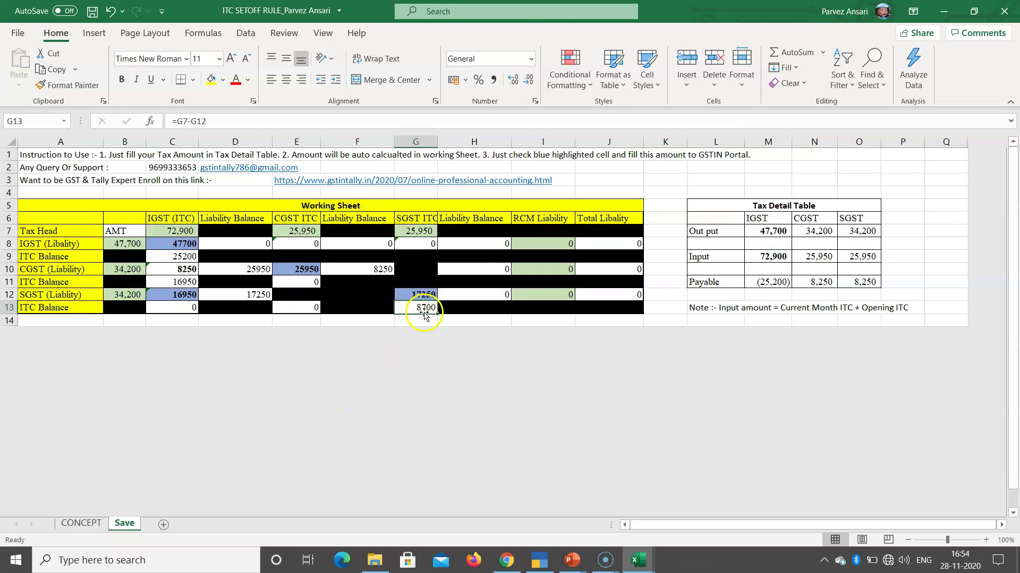
Step: Review the SGST ITC column, the remaining liability balances in column H and the SGST ITC balance in G13
left_click(422, 143)
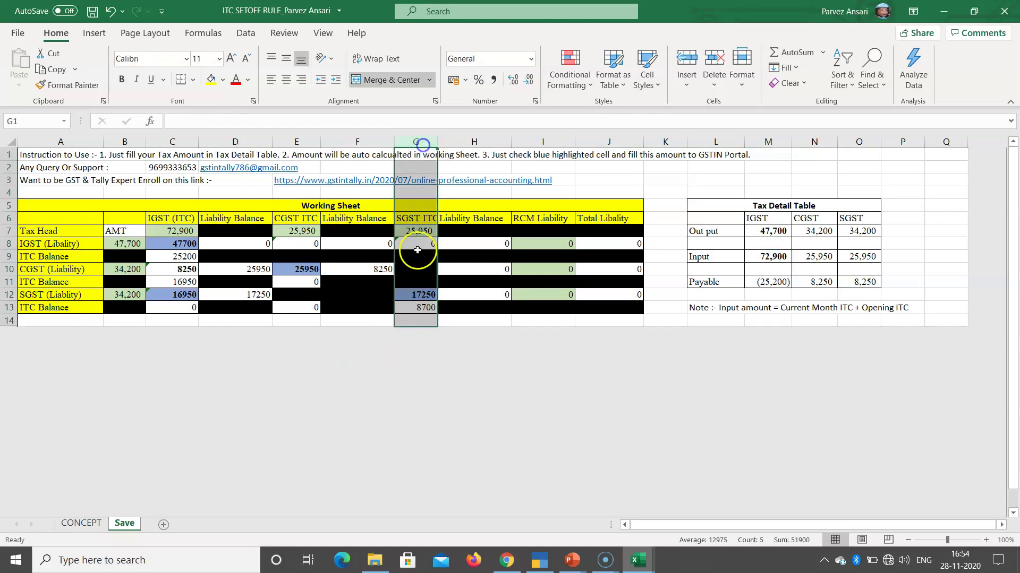
left_click(480, 244)
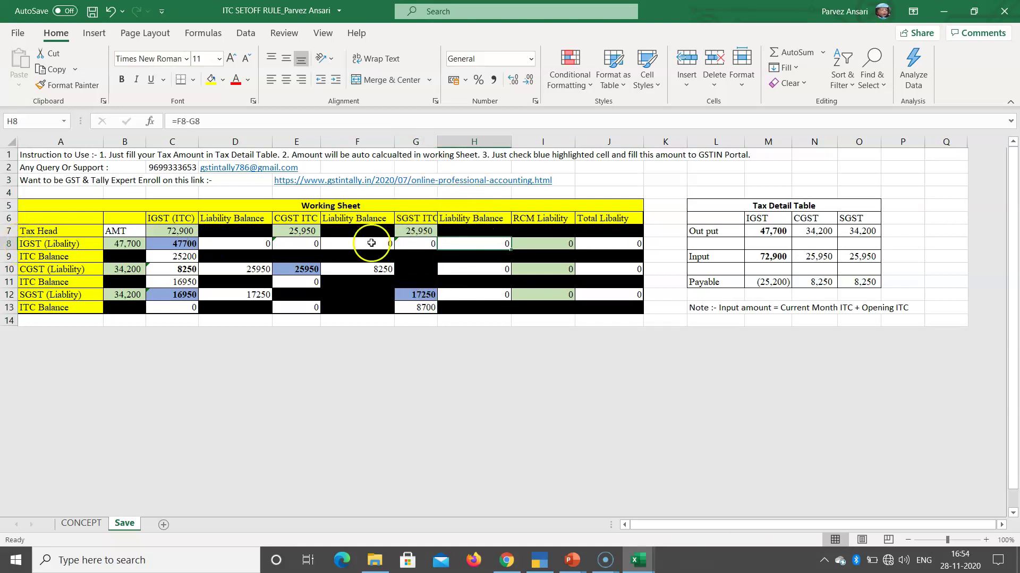
left_click(462, 269)
left_click(483, 294)
left_click_drag(31, 292, 481, 294)
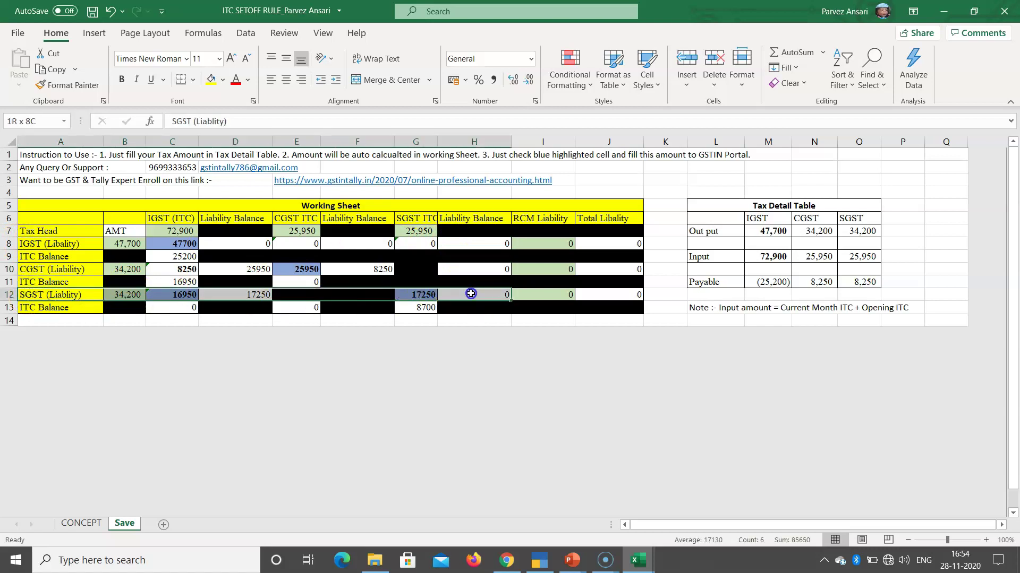
left_click(414, 309)
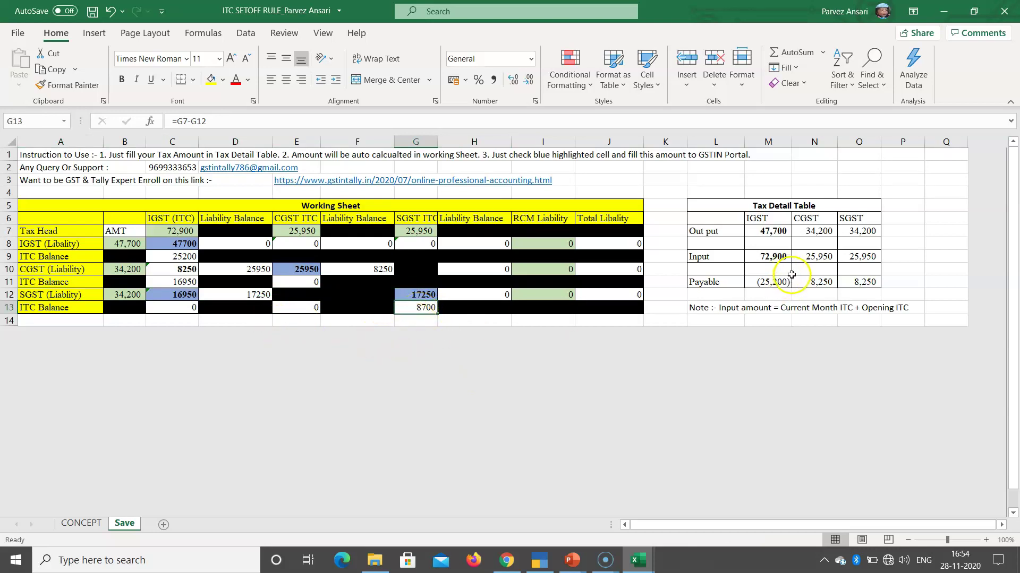
Step: In the GSTR3B workbook's Liablity Working sheet, calculate the Total column's Balance in H13 with the formula =H6-H12
key("alt+Tab")
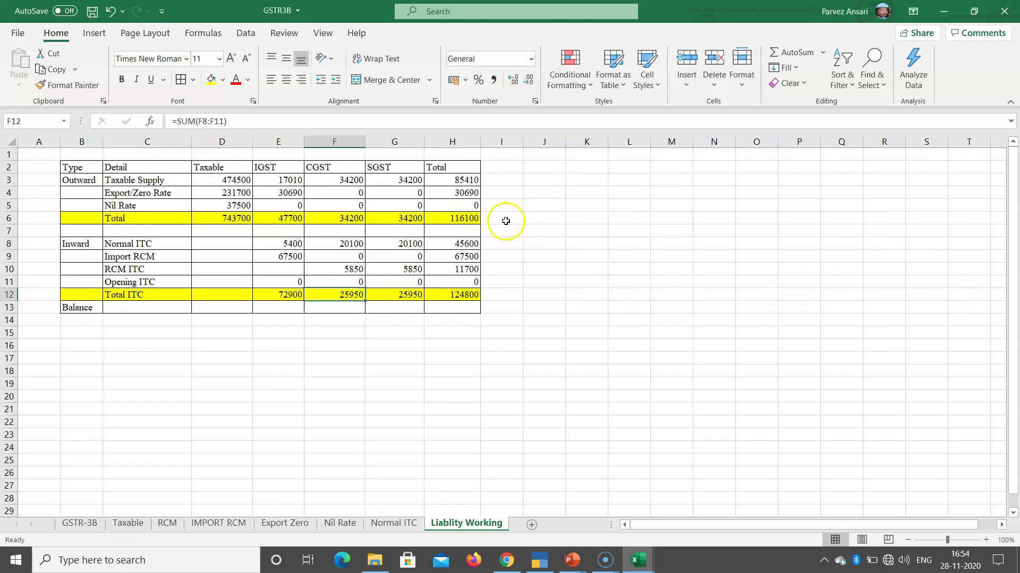
left_click(506, 220)
left_click(461, 219)
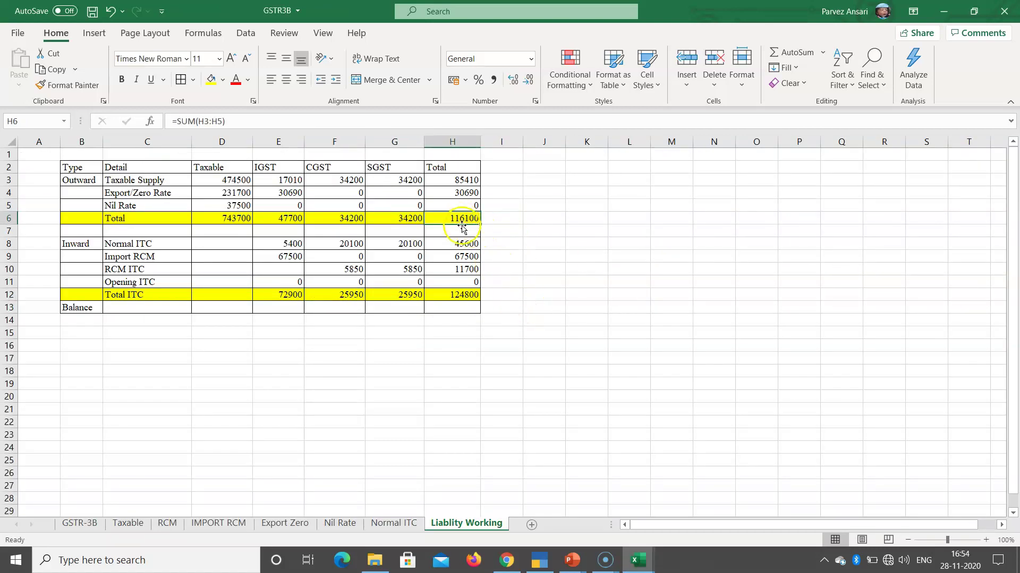
left_click(464, 294)
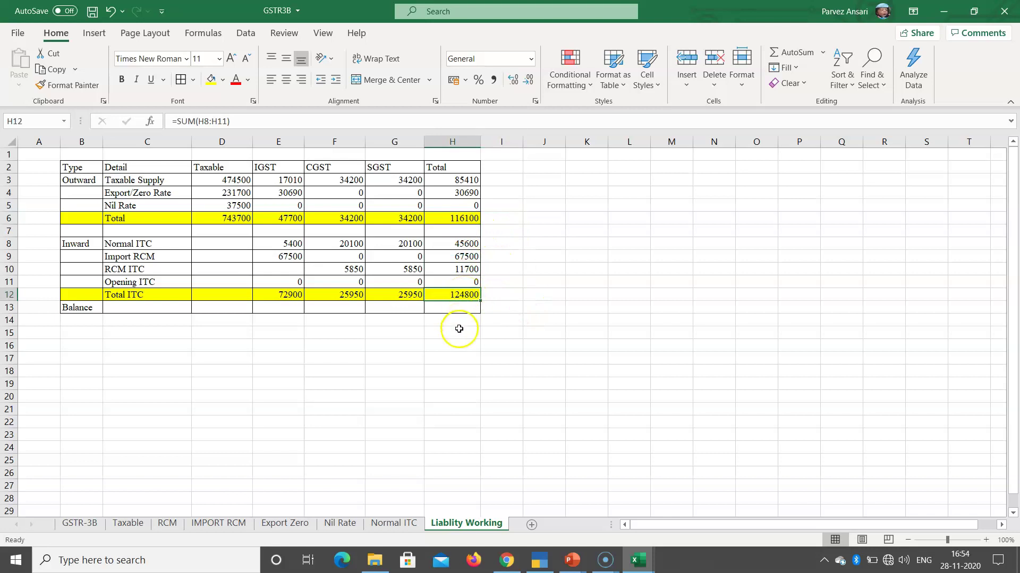
left_click(445, 309)
type("=")
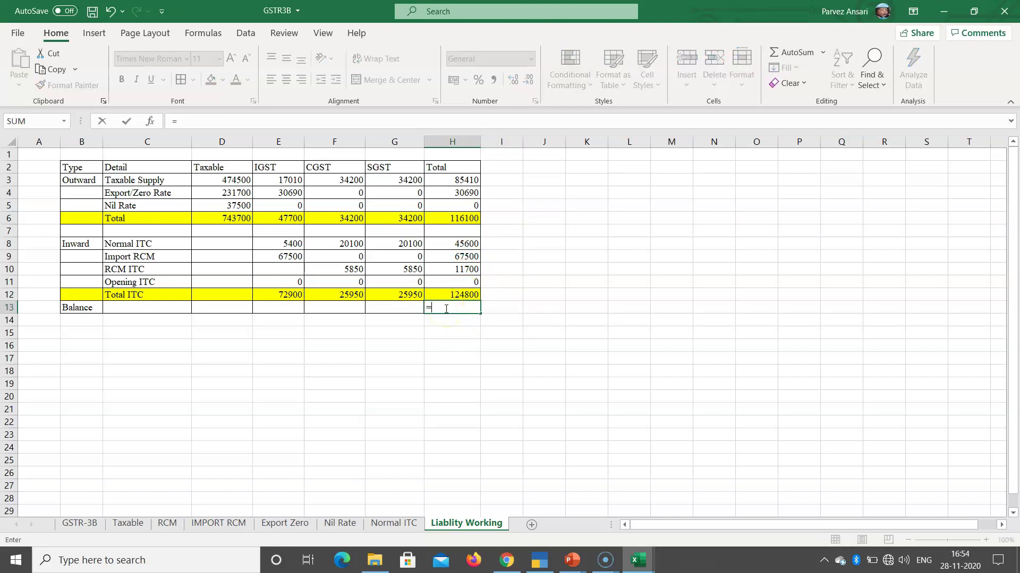
key("Up")
key("Up")
key("Up")
key("Up")
key("Up")
key("Up")
key("Up")
type("=")
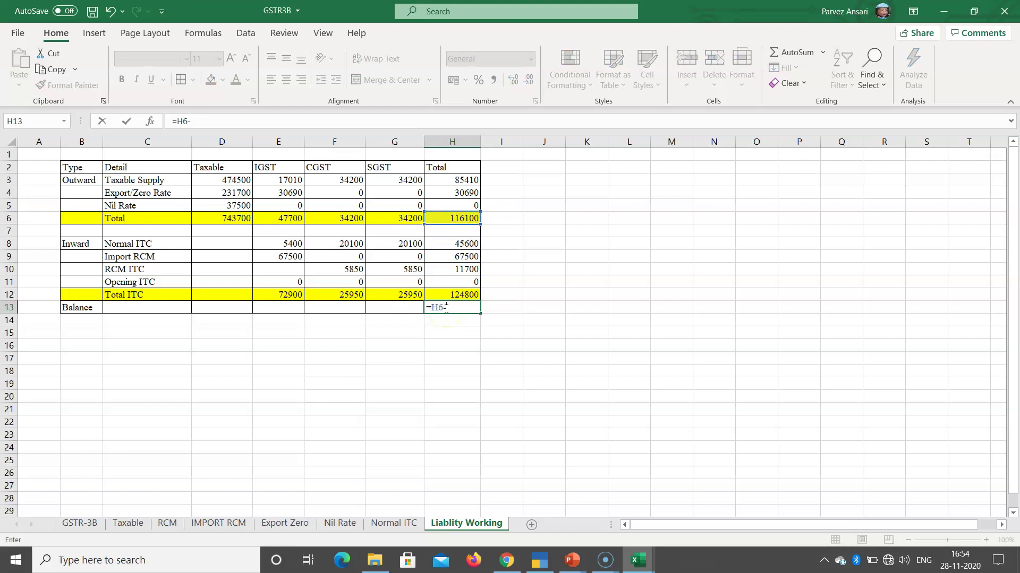
key("Up")
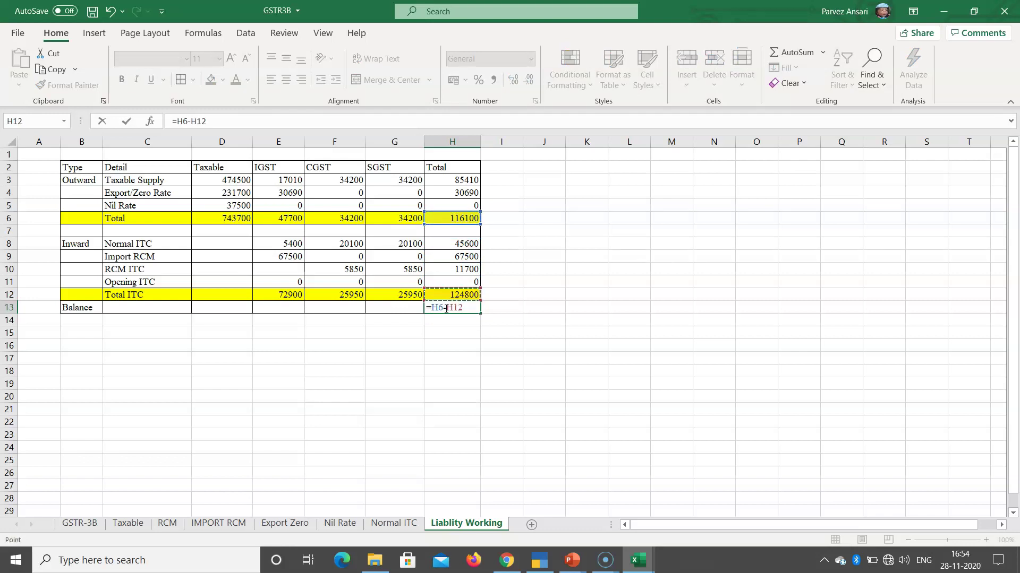
key("Return")
left_click(459, 307)
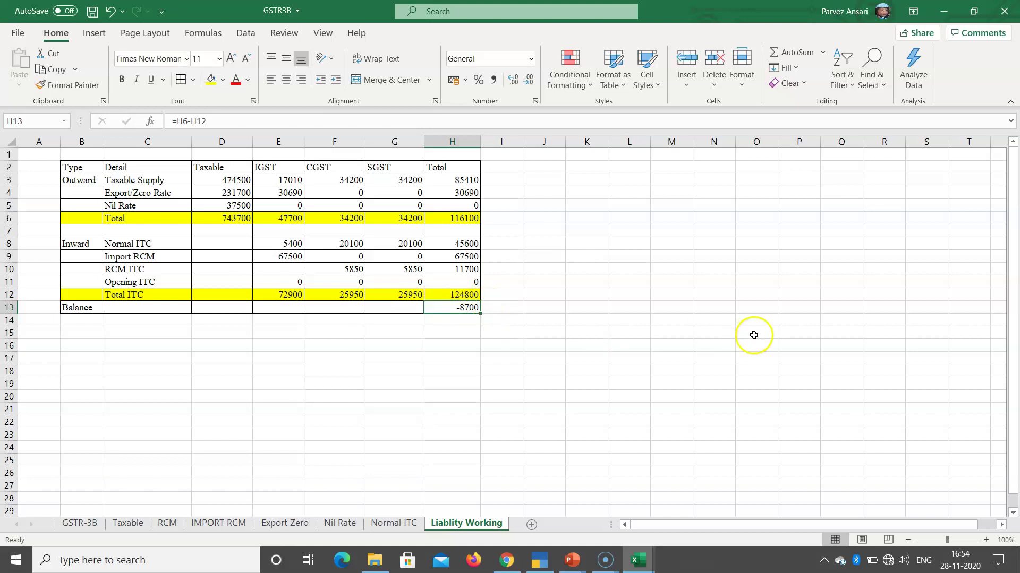
Step: Compare the SGST ITC column of the ITC SETOFF RULE workbook with the Balance in the GSTR3B workbook
key("alt+Tab")
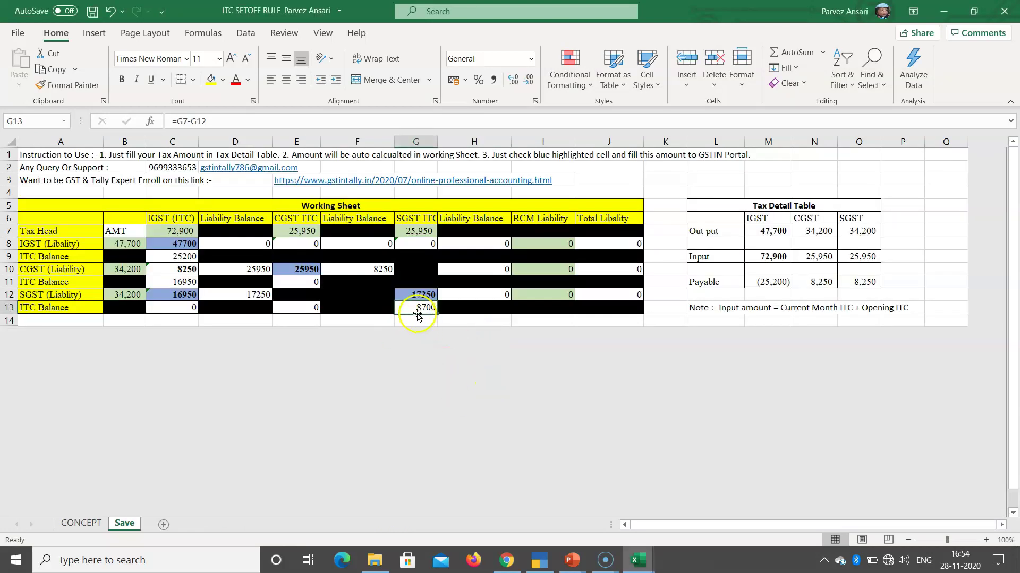
left_click(416, 142)
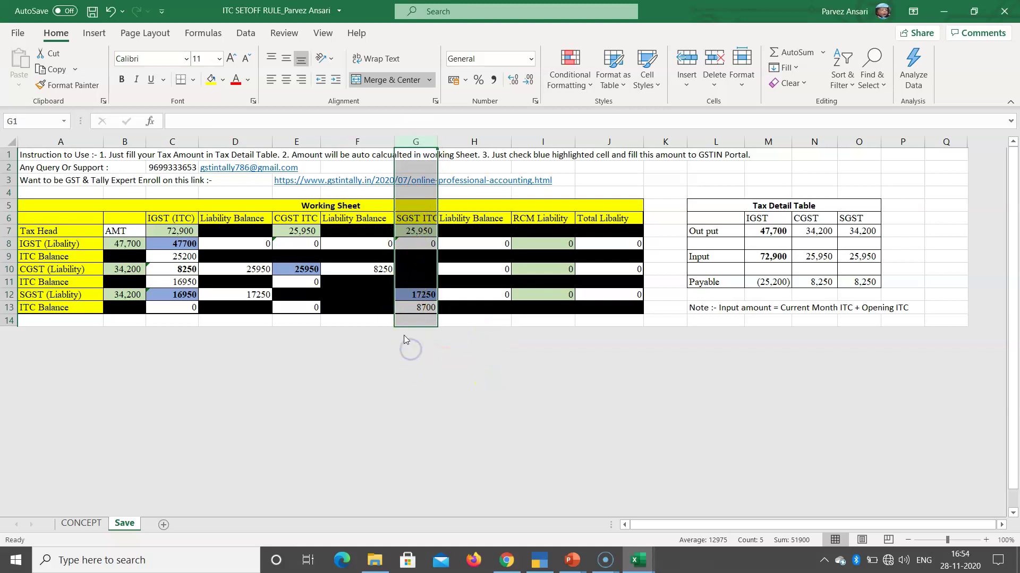
key("alt+Tab")
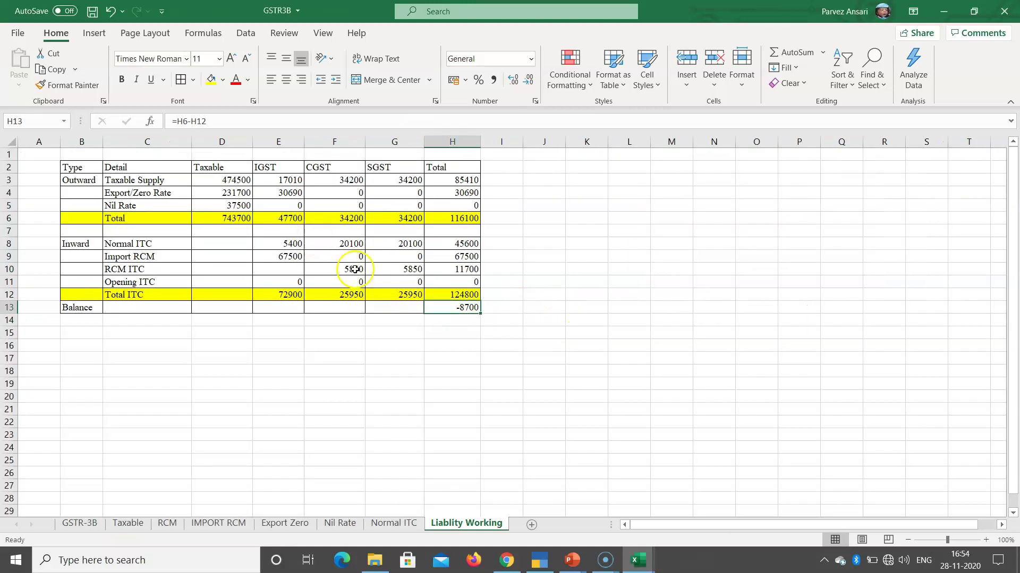
key("alt+Tab")
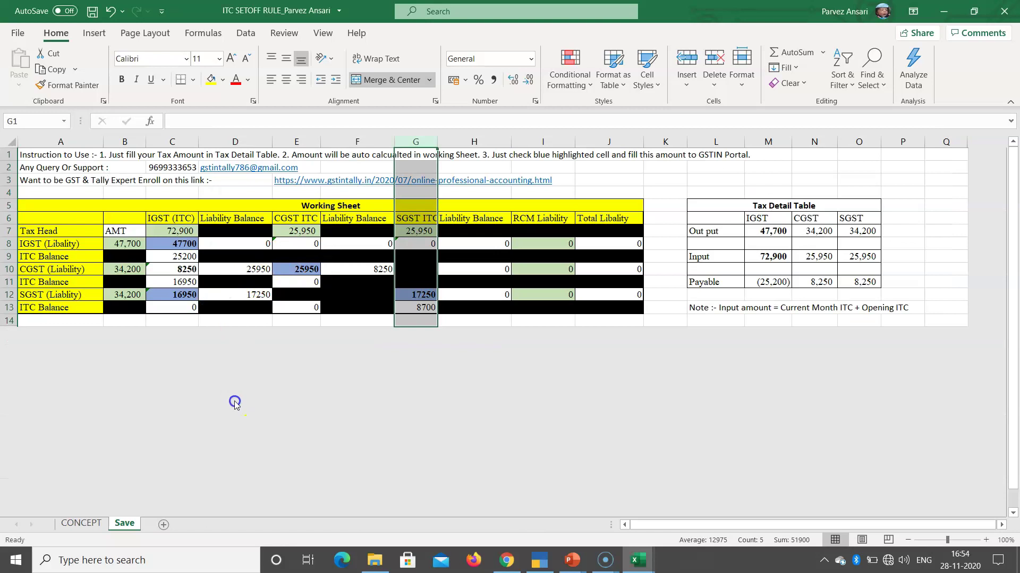
Step: Fill cell C10, the IGST ITC used against CGST liability, with blue like the other set-off cells
left_click(171, 244)
left_click(171, 269)
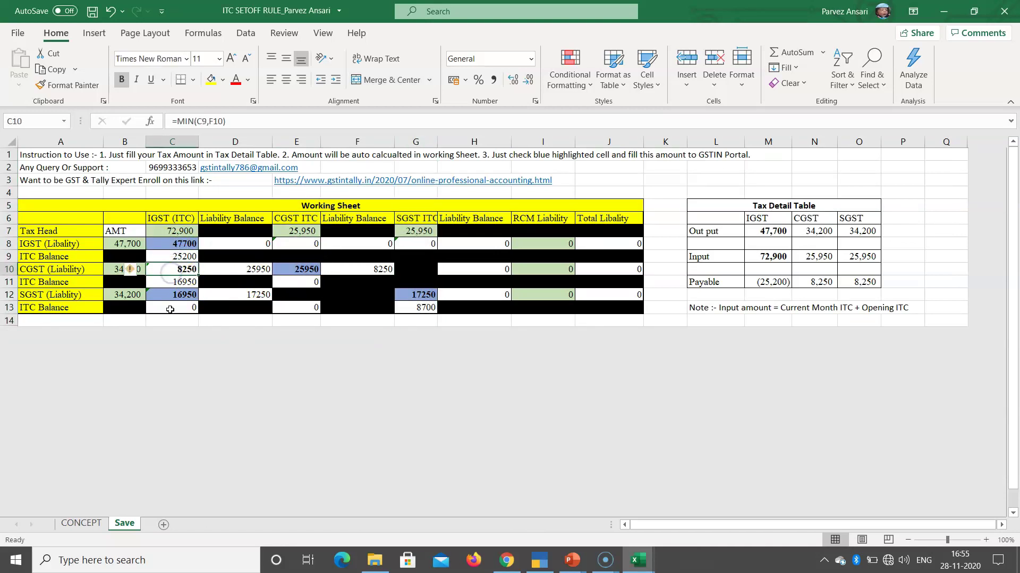
left_click(222, 80)
left_click(294, 137)
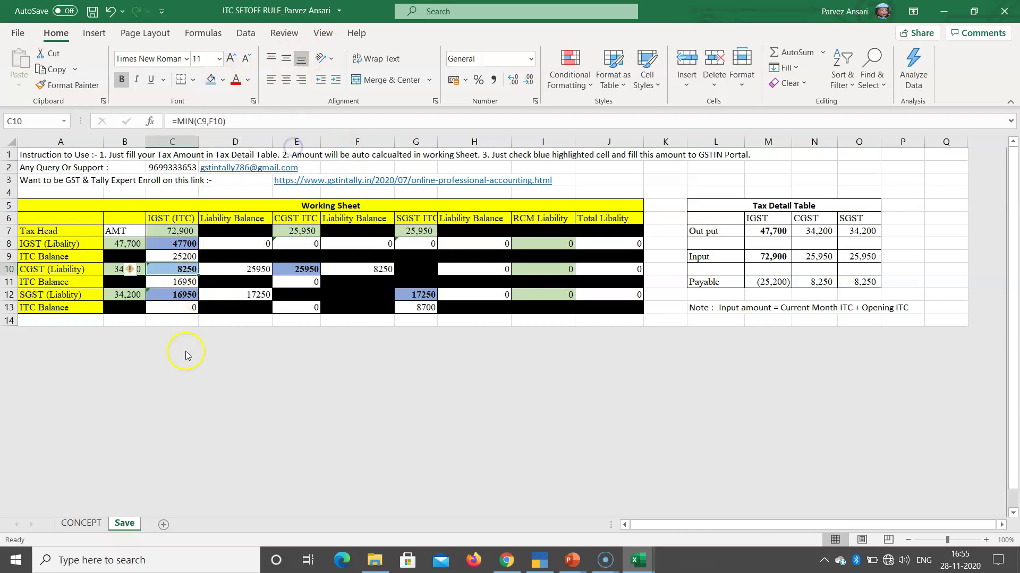
Step: Review the blue set-off amounts in the IGST, CGST and SGST ITC columns of the working sheet
left_click(184, 281)
left_click(181, 269)
left_click(168, 245)
left_click(308, 269)
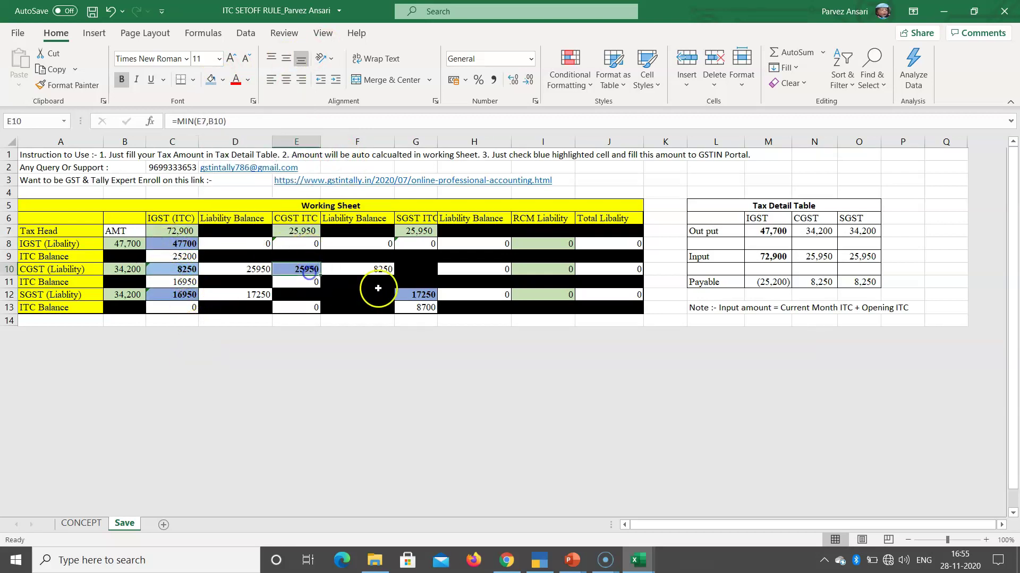
left_click(413, 296)
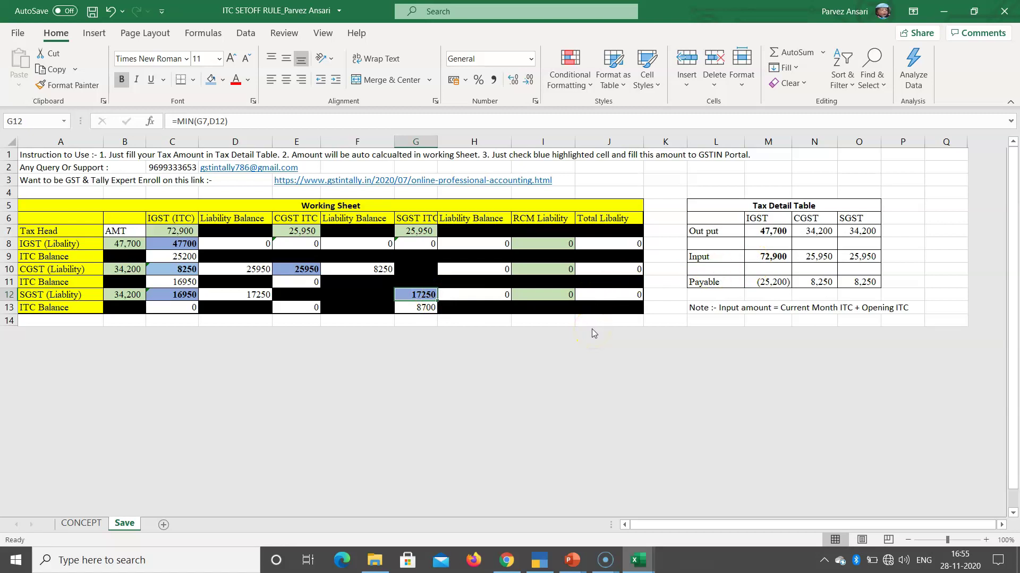
Step: Look up the reverse charge inward supply tax in the GSTR-3B sheet and enter 33750 as IGST RCM Liability in cell I8
left_click(558, 245)
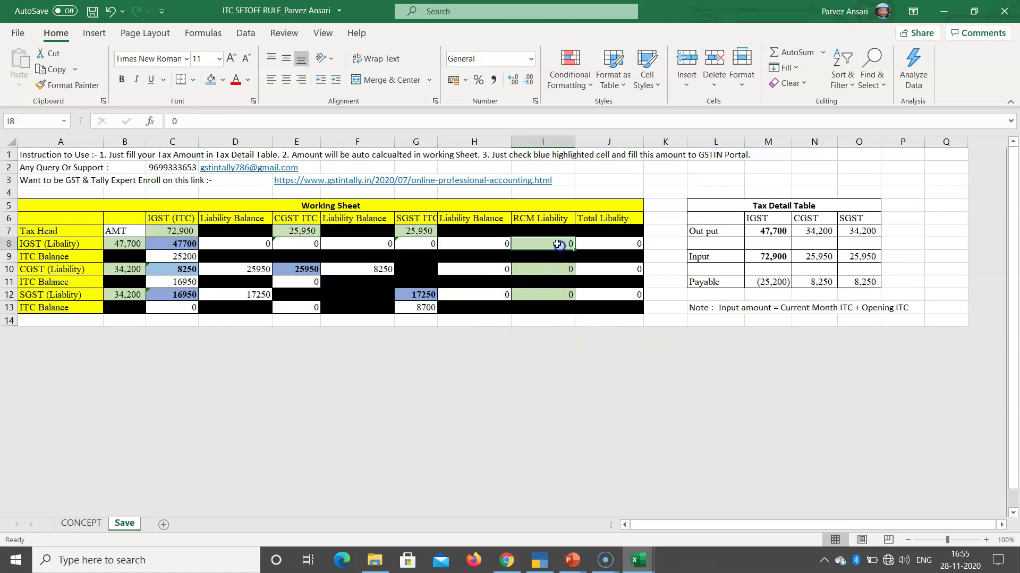
left_click(545, 142)
left_click(547, 245)
key("ctrl+Tab")
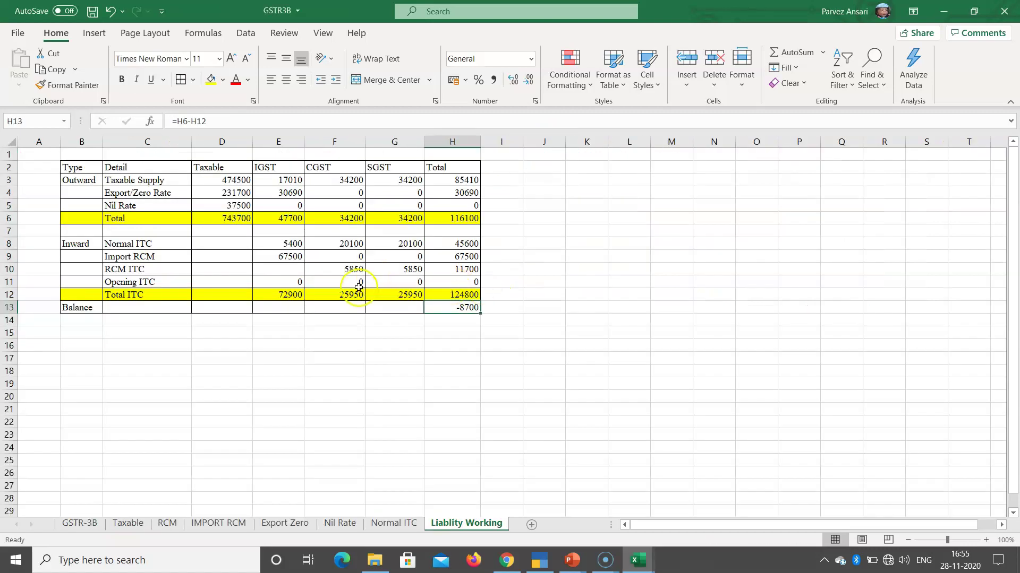
left_click(80, 526)
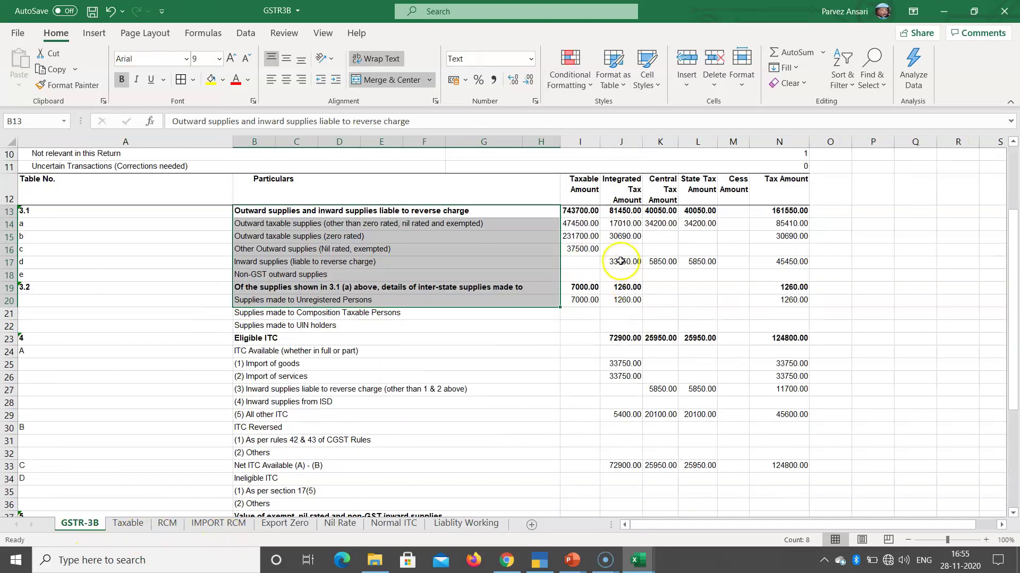
left_click(623, 260)
left_click(659, 260)
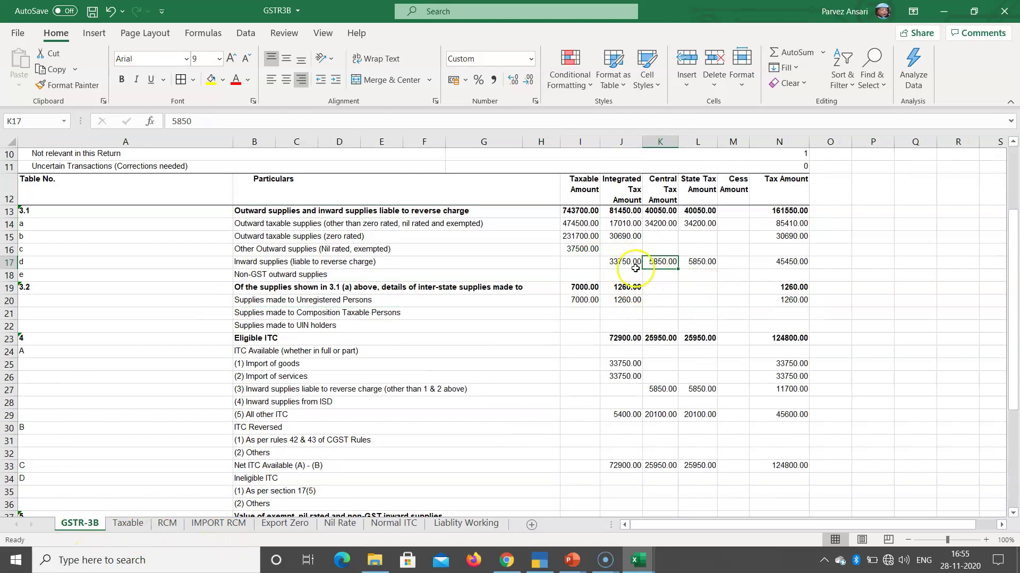
key("alt+Tab")
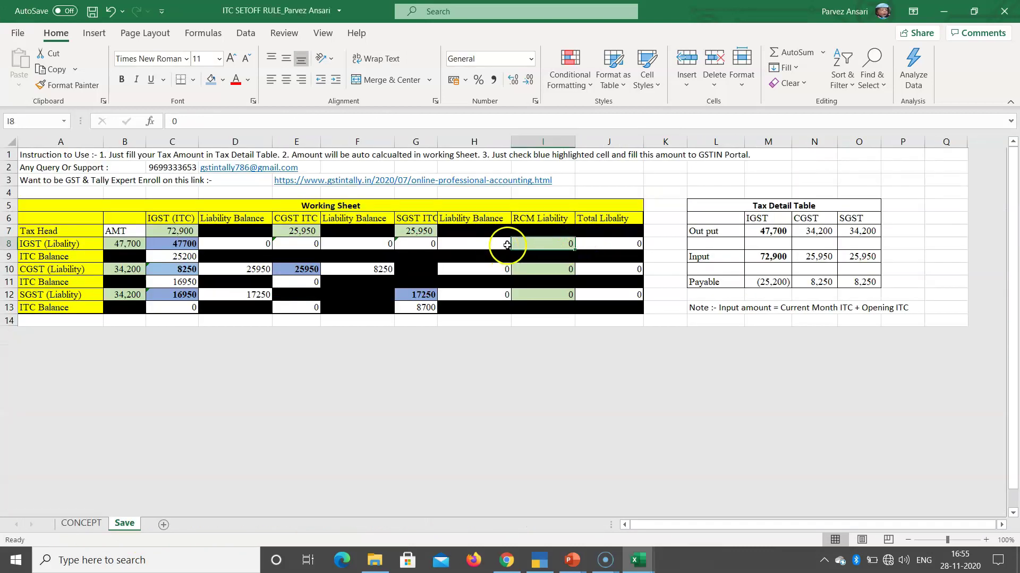
type("33750")
key("Return")
key("Down")
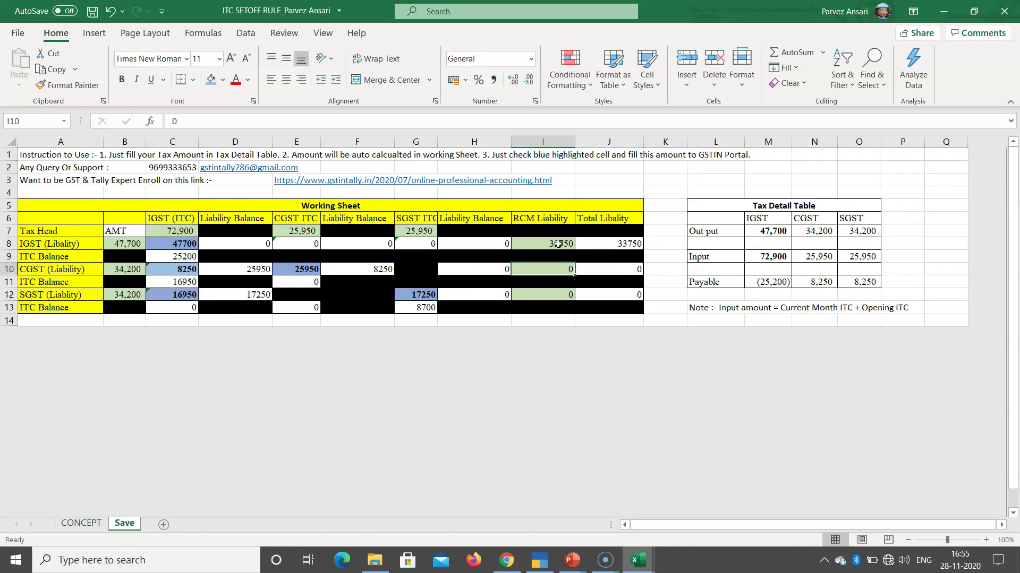
Step: Enter 5850 as RCM Liability for both CGST and SGST, cells I10 and I12
type("5850")
key("Return")
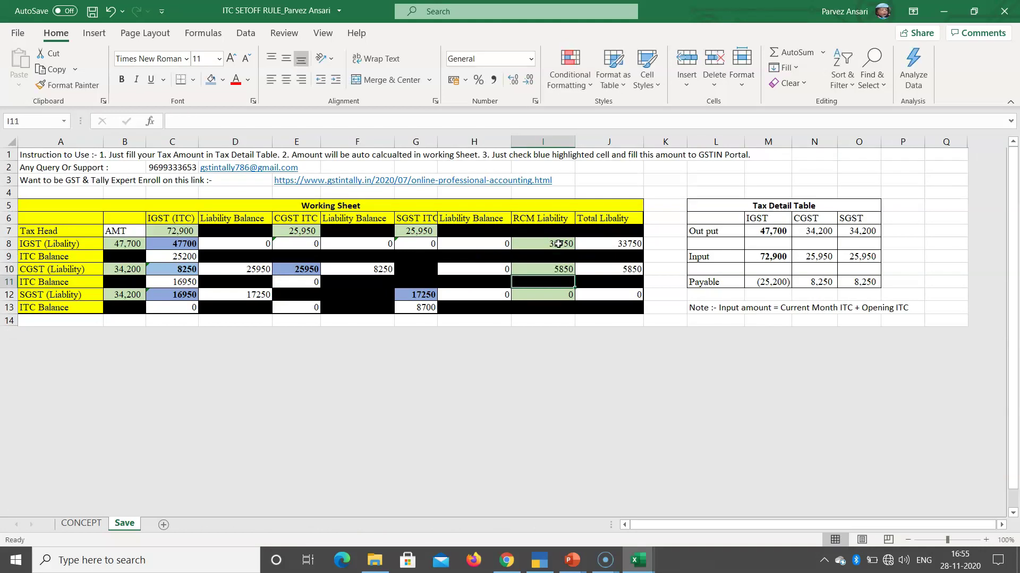
key("Down")
type("5850")
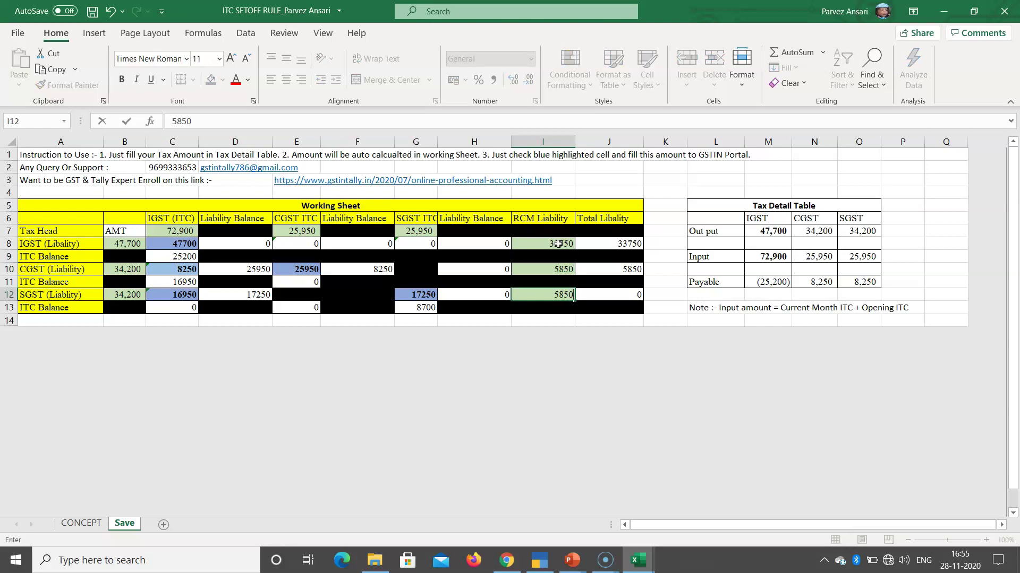
key("Return")
Step: Review the Liability Balance, RCM Liability and Total Liability columns alongside the SGST ITC balance in G13
left_click(491, 245)
left_click(490, 272)
left_click(546, 246)
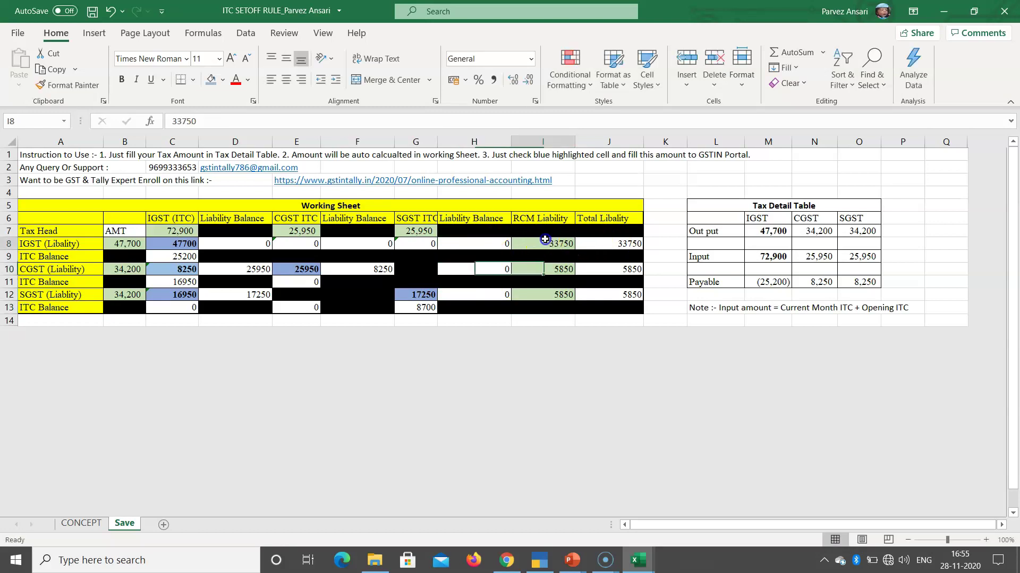
left_click(557, 271)
left_click(559, 292)
left_click_drag(626, 242, 626, 308)
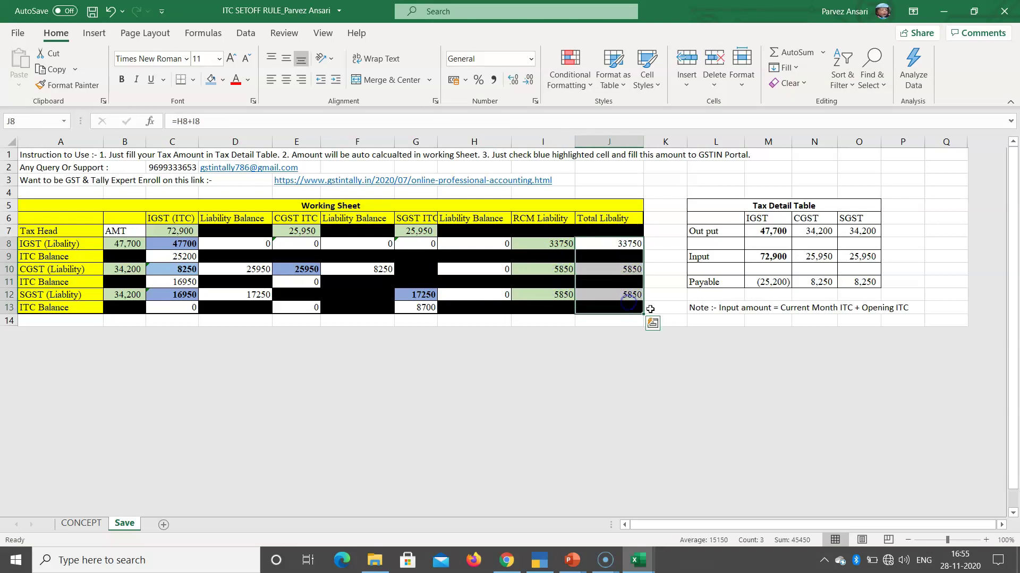
left_click(420, 308)
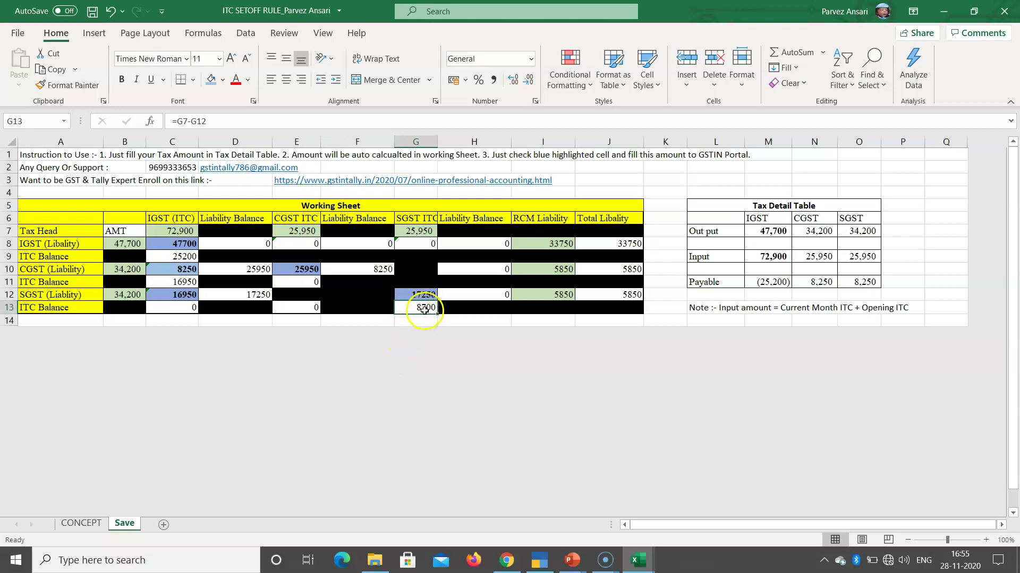
left_click(634, 295)
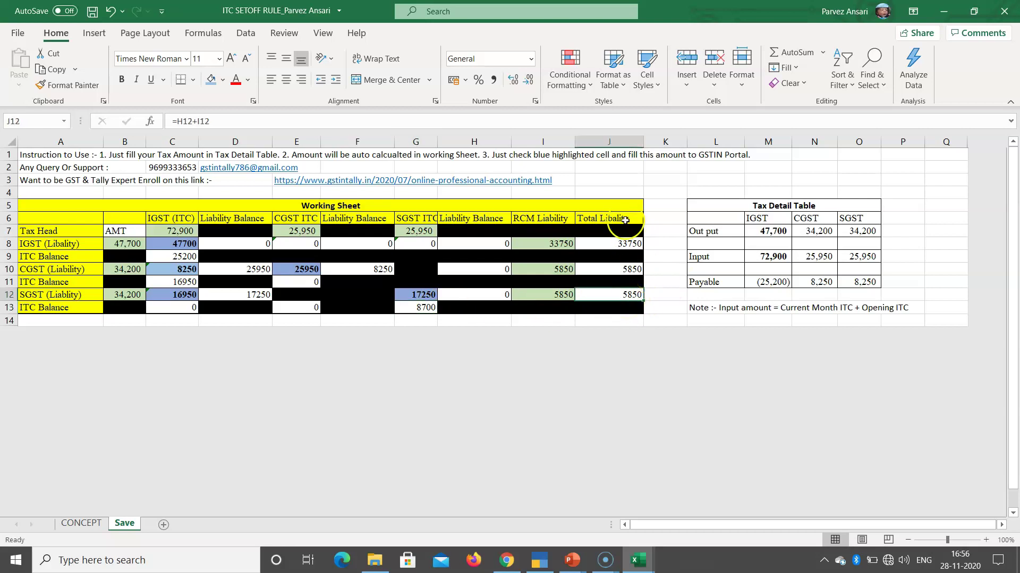
left_click(608, 142)
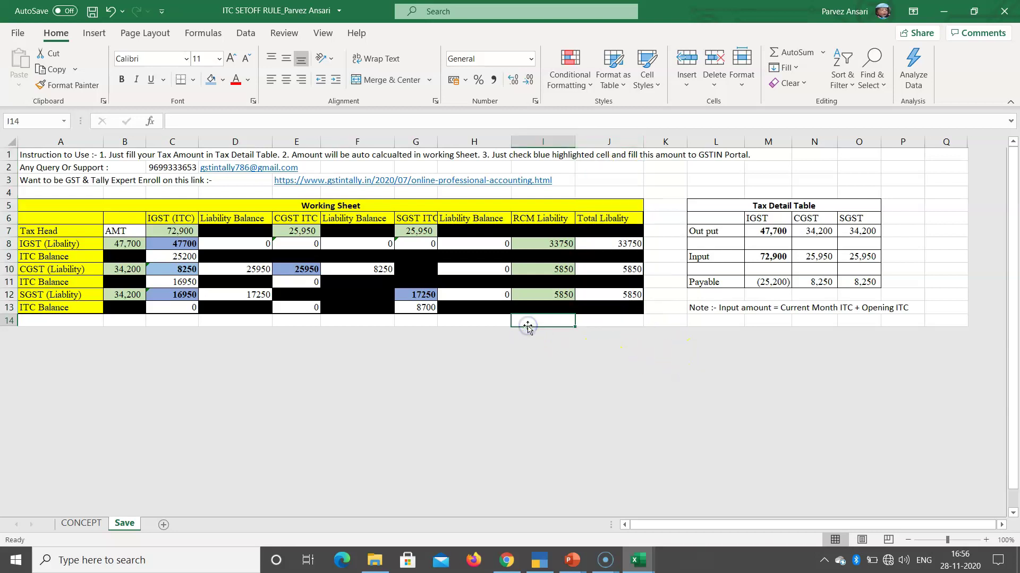
left_click(514, 307)
Step: Check the Liablity Working sheet in the GSTR3B workbook and return to the ITC SETOFF RULE workbook
key("ctrl+Tab")
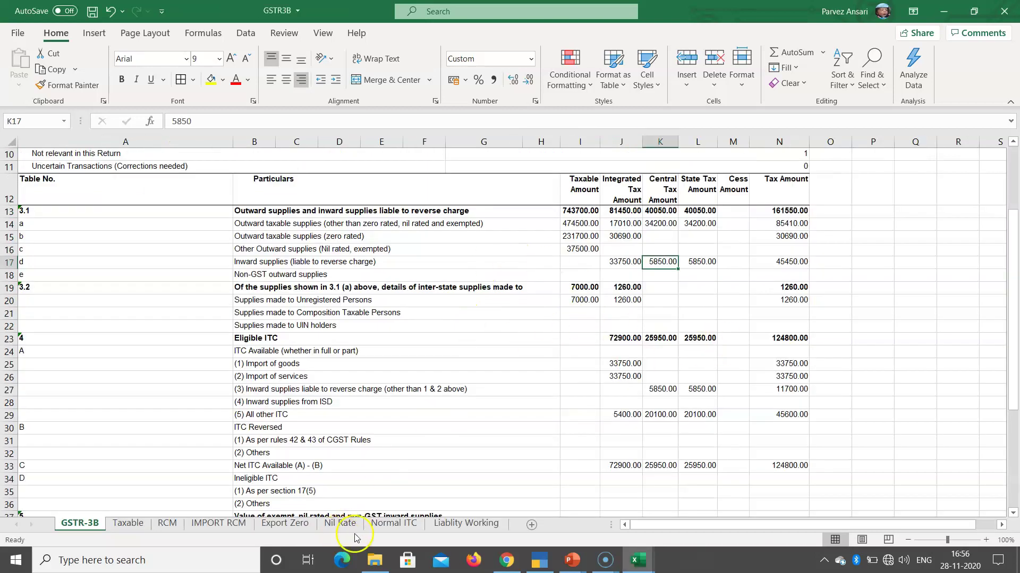
left_click(467, 523)
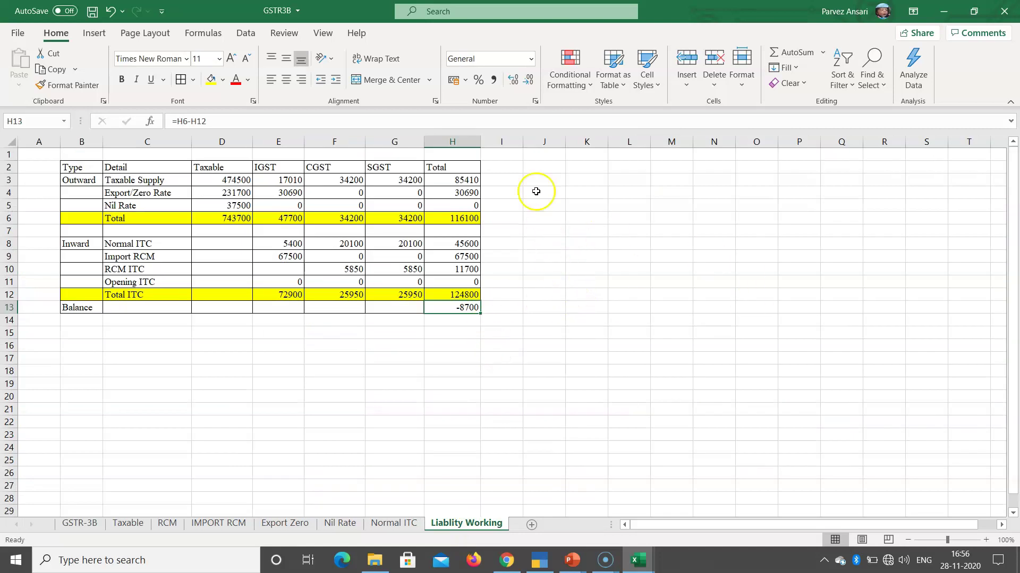
key("ctrl+Tab")
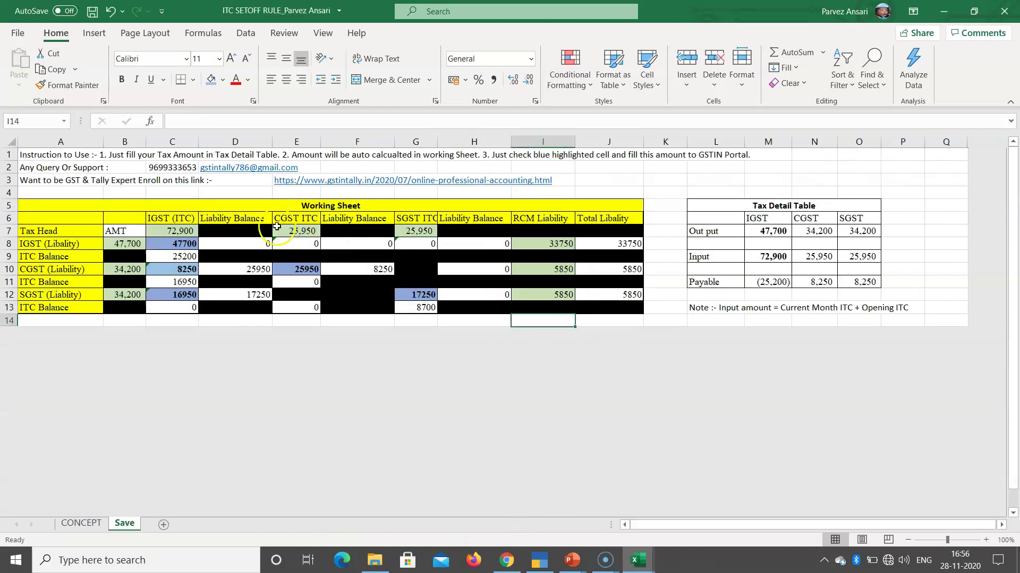
Step: Copy the Working Sheet and Tax Detail tables from the ITC SETOFF RULE workbook into the Liablity Working sheet of GSTR3B, starting at B16
left_click_drag(37, 205, 937, 326)
key("ctrl+c")
key("ctrl+Tab")
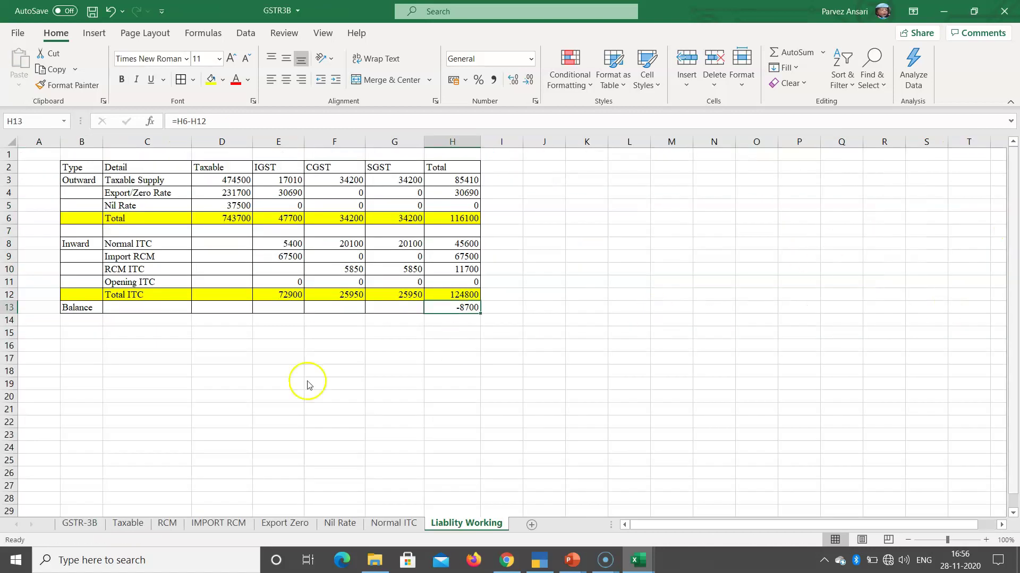
left_click(82, 348)
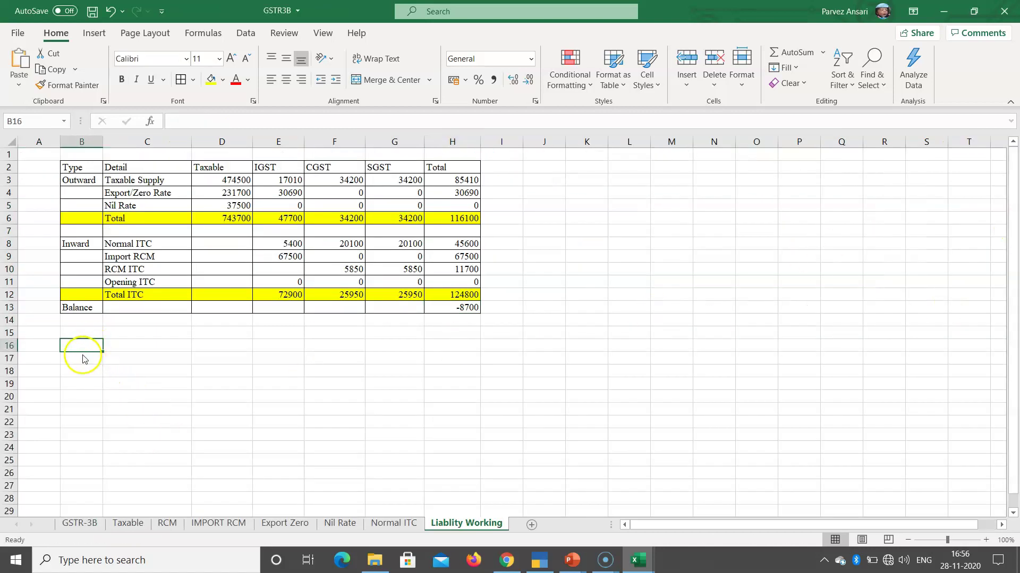
key("ctrl+v")
left_click(733, 316)
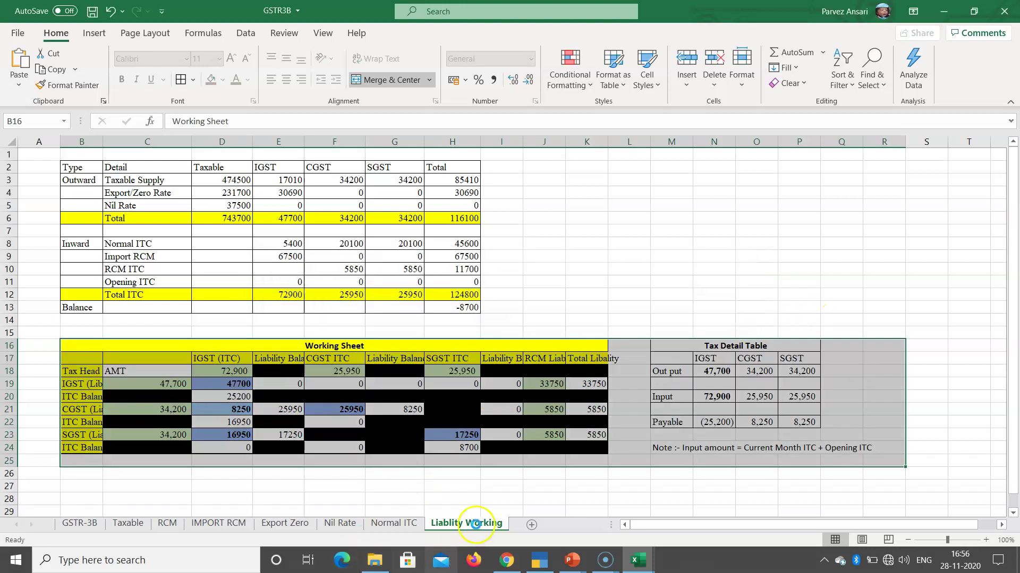
left_click(493, 486)
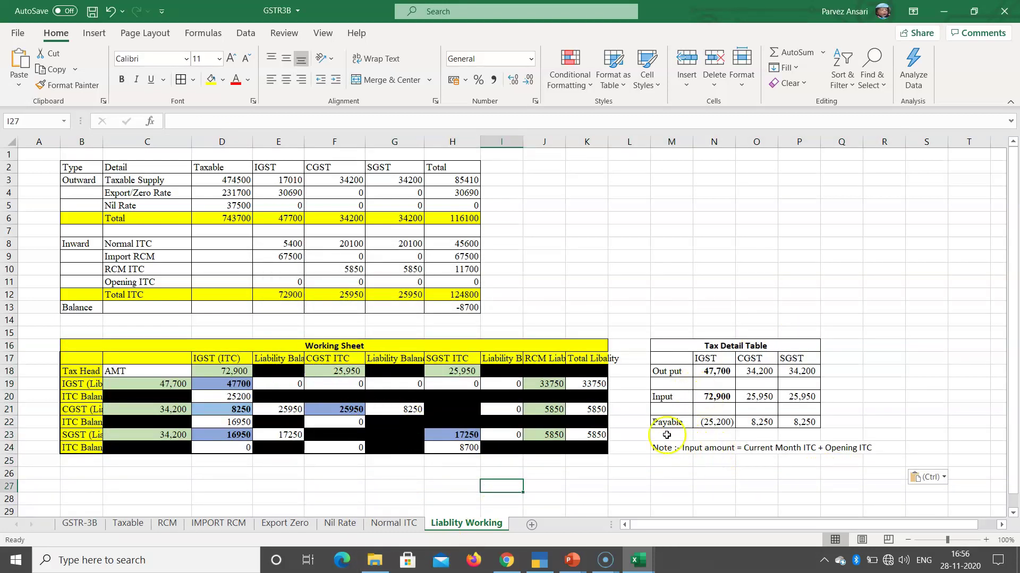
Step: Check the SGST ITC balance in H24 and the RCM liability values in J19:J23, and save the GSTR3B workbook
left_click(454, 447)
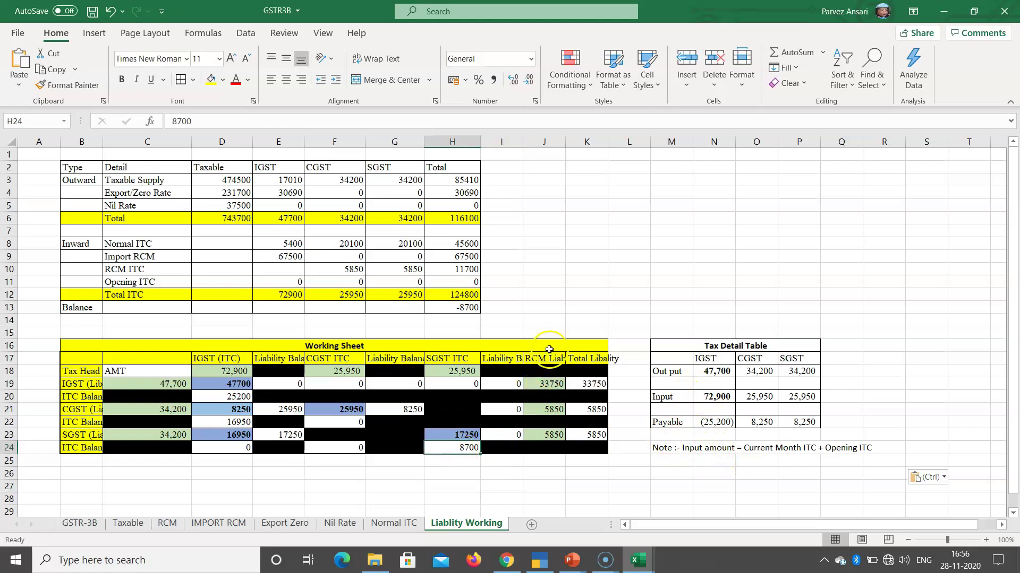
key("ctrl+a")
left_click_drag(546, 384, 545, 435)
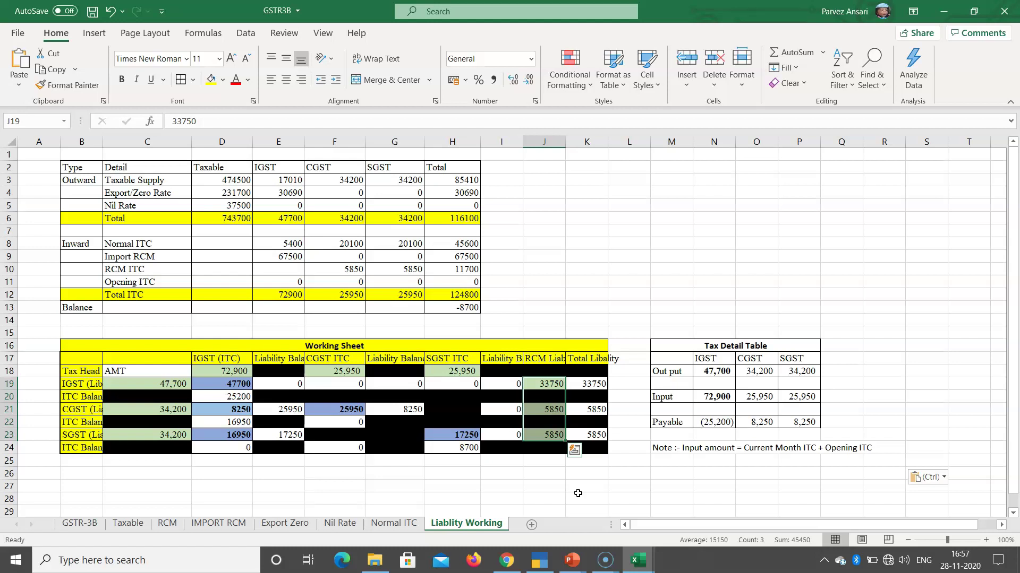
key("ctrl+s")
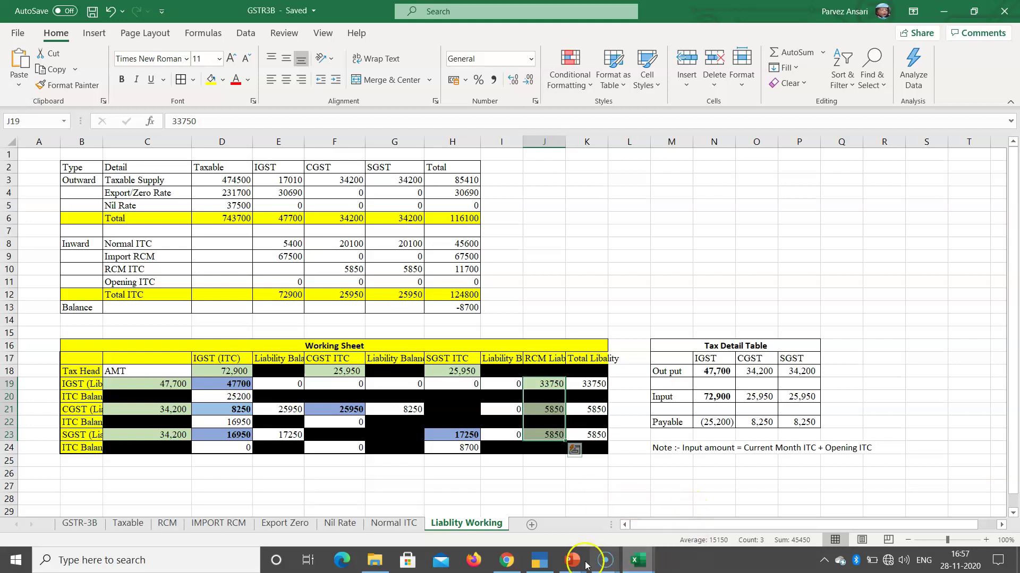
Step: Switch to TallyPrime and start the GSTR-3B e-return export in JSON (Data Interchange) format with a manually specified folder path
left_click(551, 564)
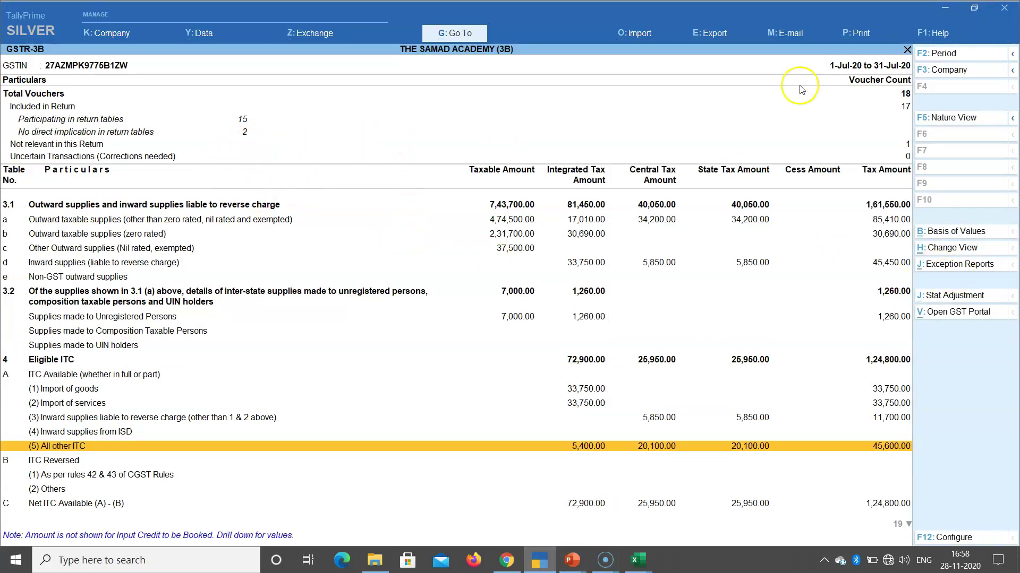
left_click(710, 36)
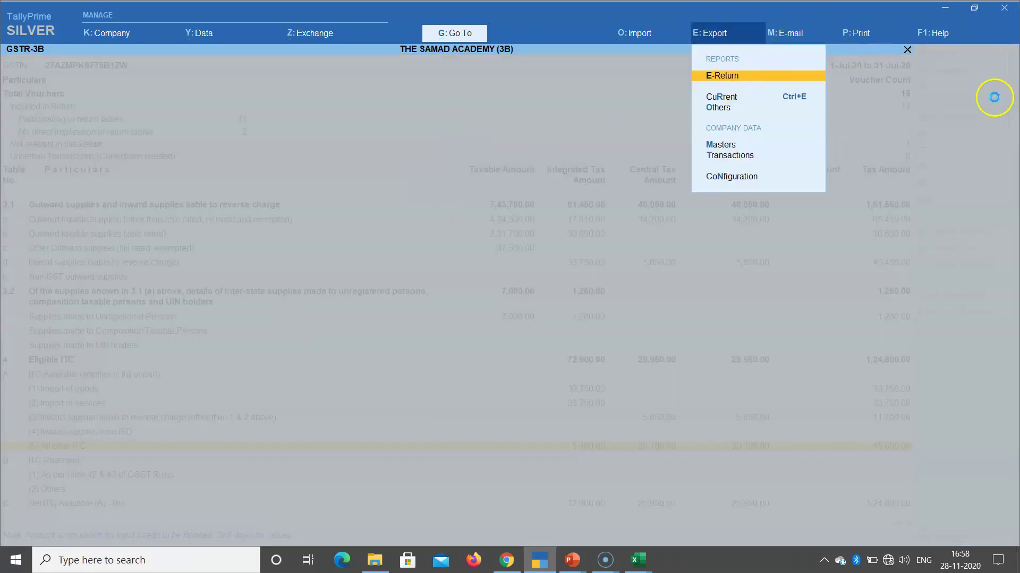
key("Return")
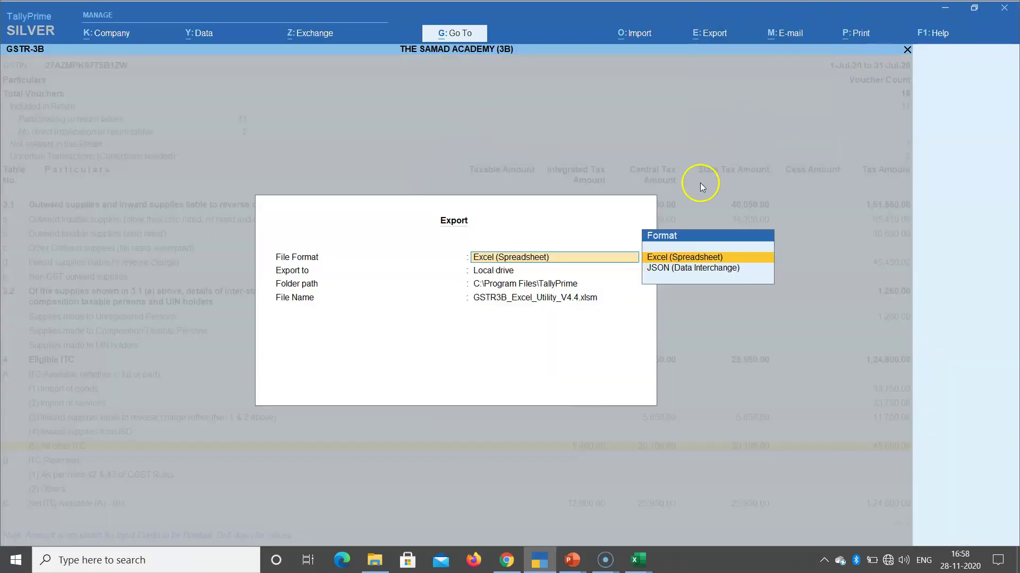
left_click(665, 268)
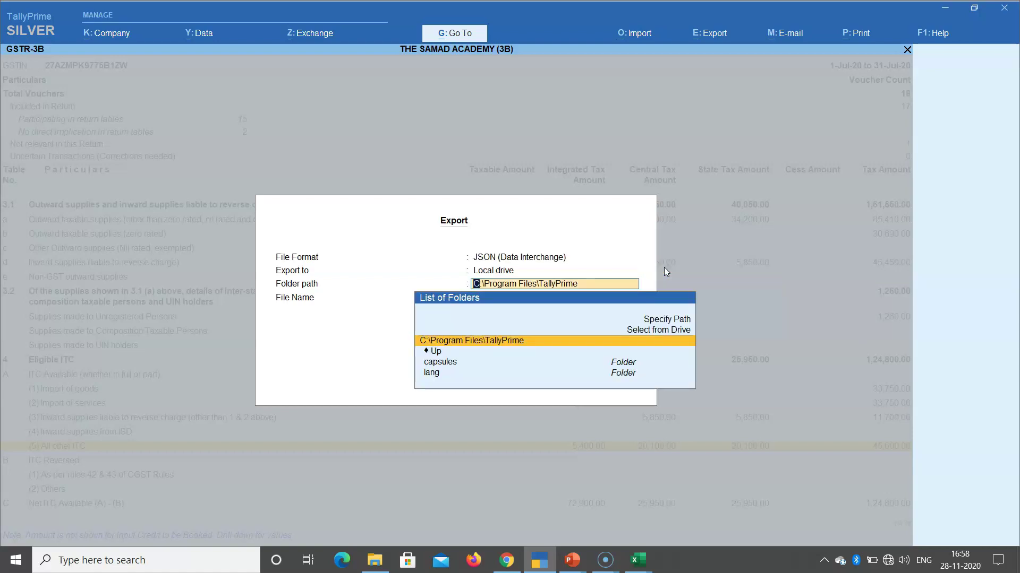
key("Up")
key("Up")
key("Return")
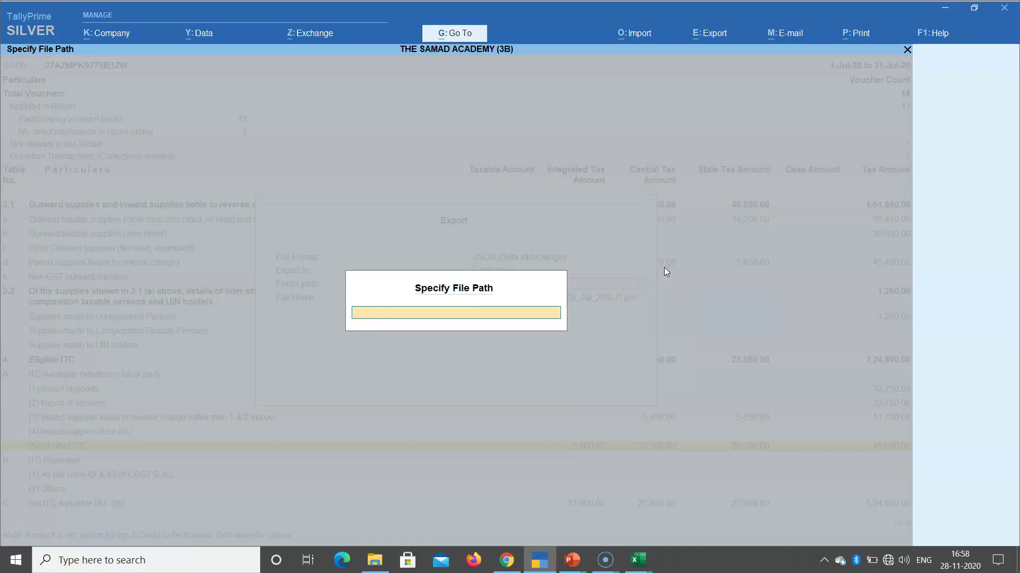
Step: In File Explorer, open D:\THE SAMAD ACADEMY\GST Practical\GSTR2A DATA\GSTR3B and copy its folder path
key("alt+Tab")
key("Tab")
key("Tab")
key("Tab")
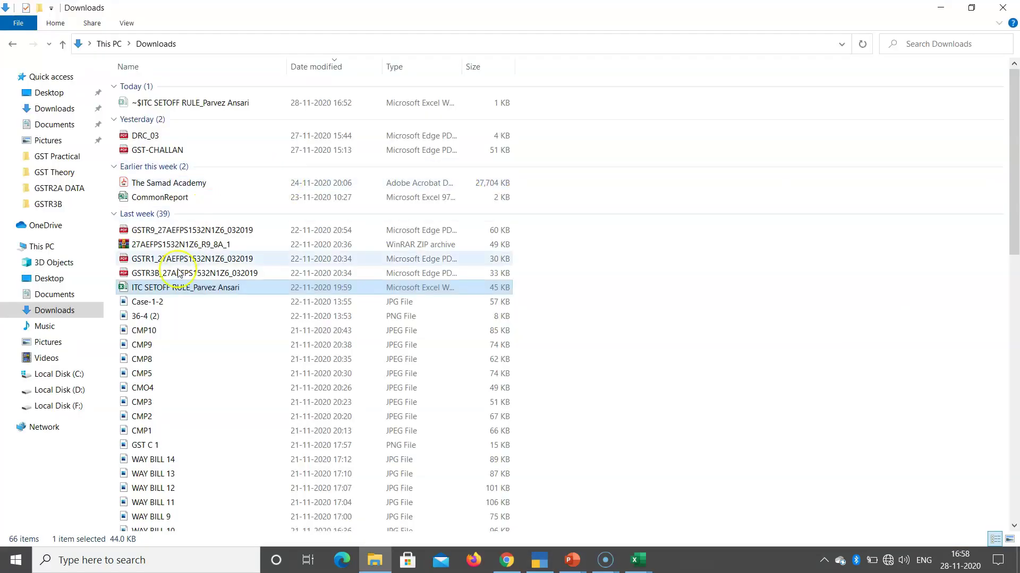
left_click(66, 392)
double_click(154, 116)
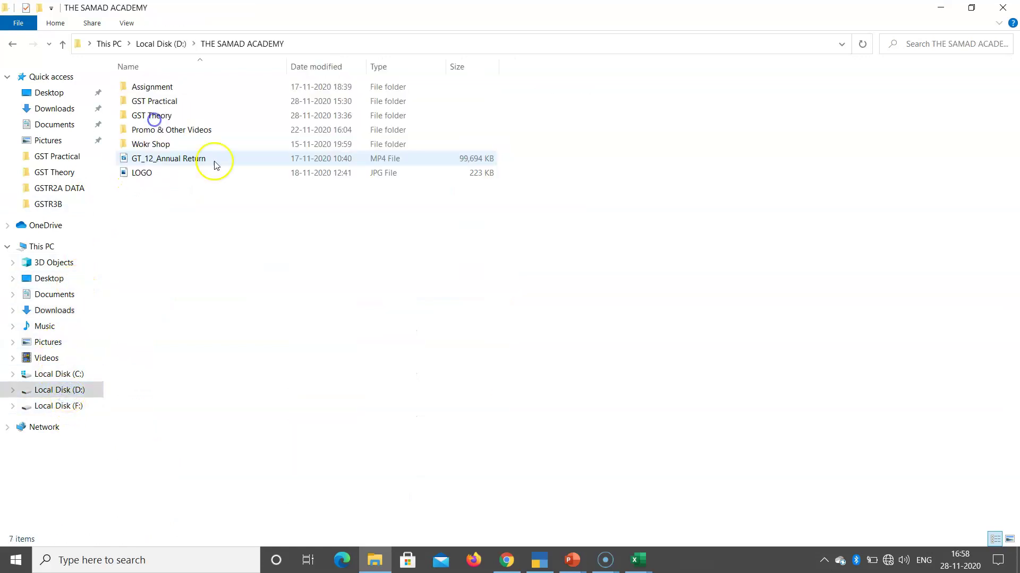
left_click(142, 101)
double_click(154, 101)
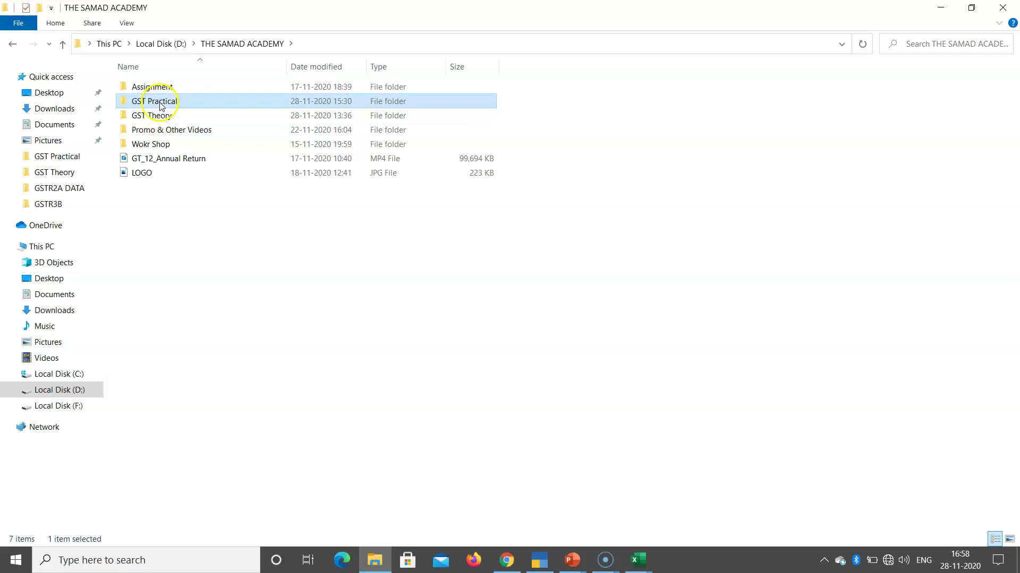
double_click(163, 90)
double_click(165, 114)
left_click(515, 49)
key("ctrl+c")
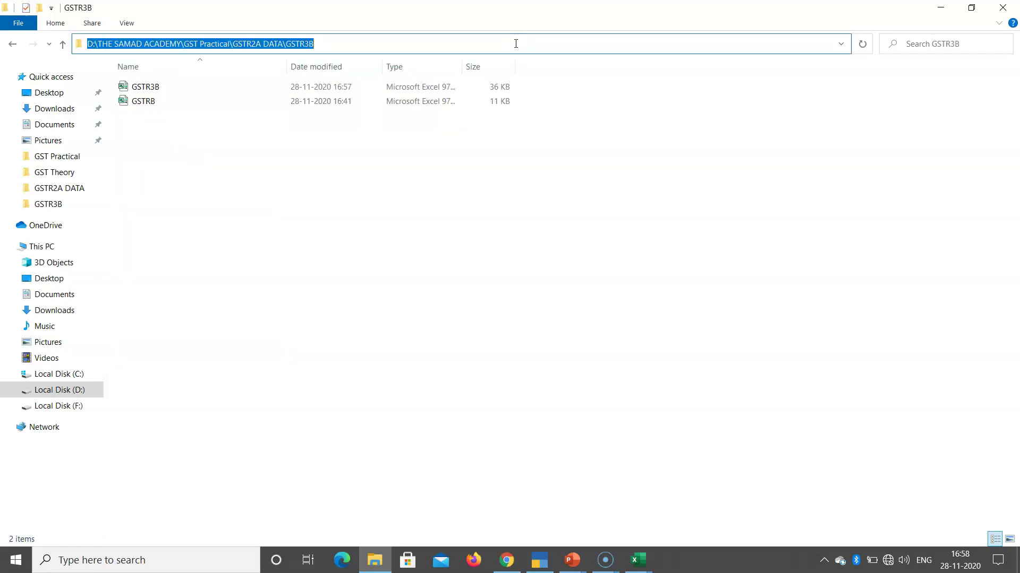
Step: Back in TallyPrime, set the copied GSTR3B path as export folder, export the JSON return, and select the exported file in File Explorer
key("alt+Tab")
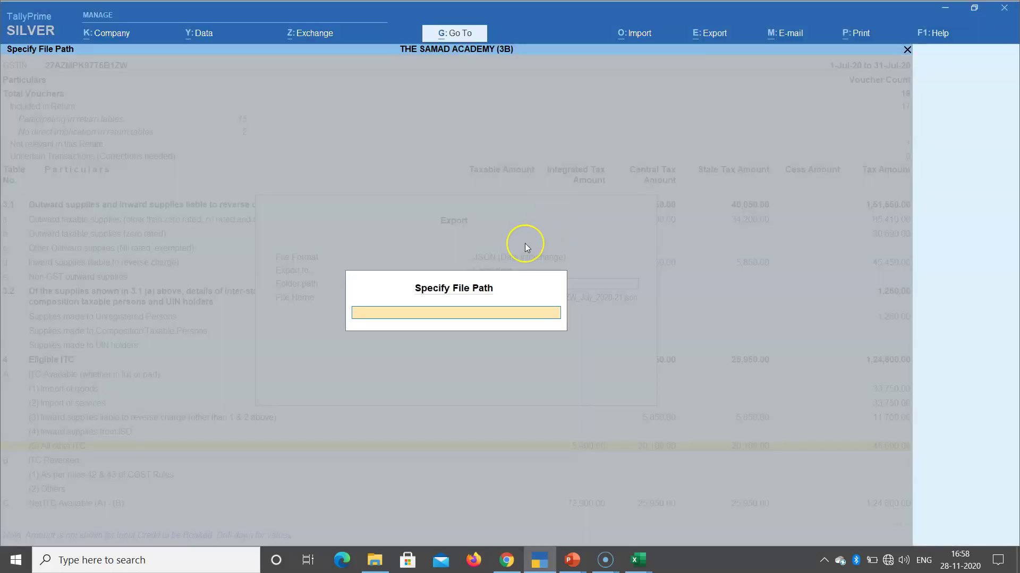
key("ctrl+v")
key("Return")
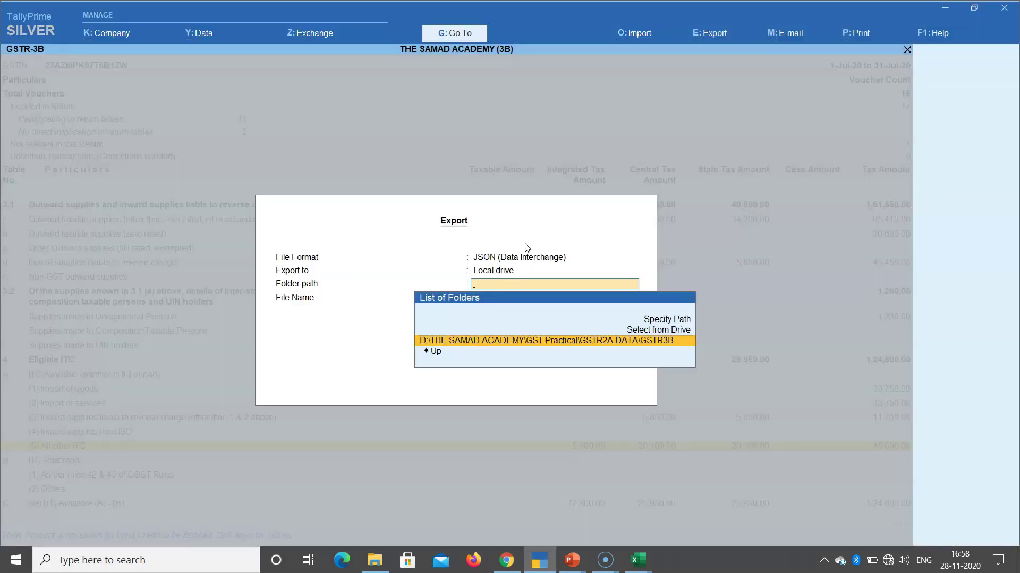
key("Return")
key("Return")
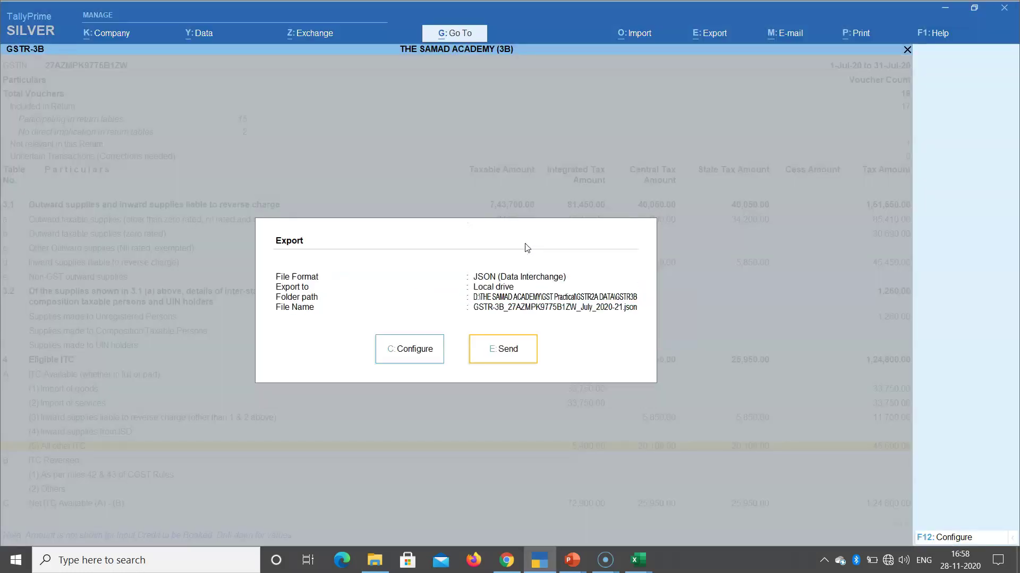
left_click(506, 367)
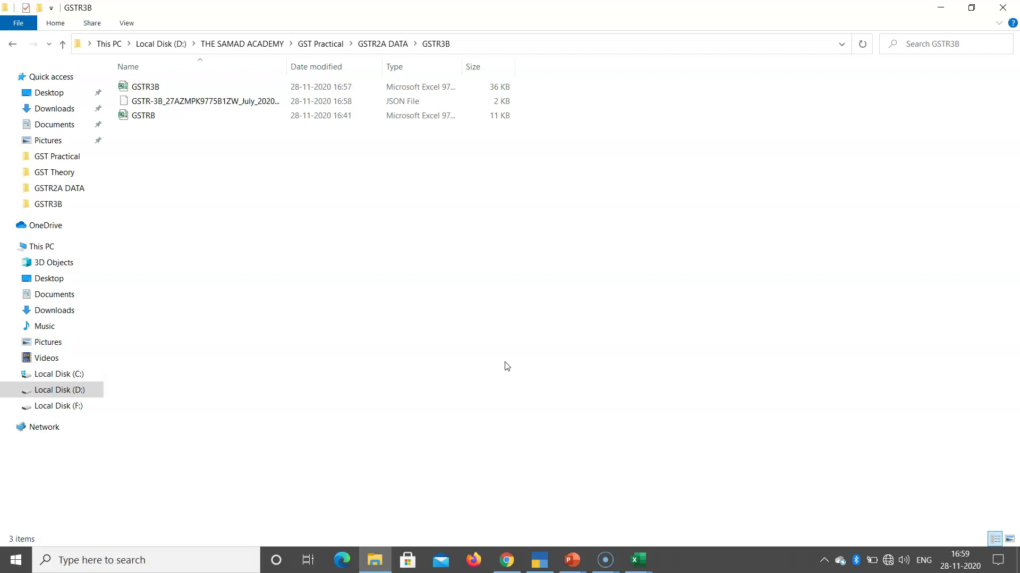
left_click(195, 102)
Step: On the GST portal in Chrome, open the return dashboard and search returns for financial year 2020-21, filing period July
left_click(506, 560)
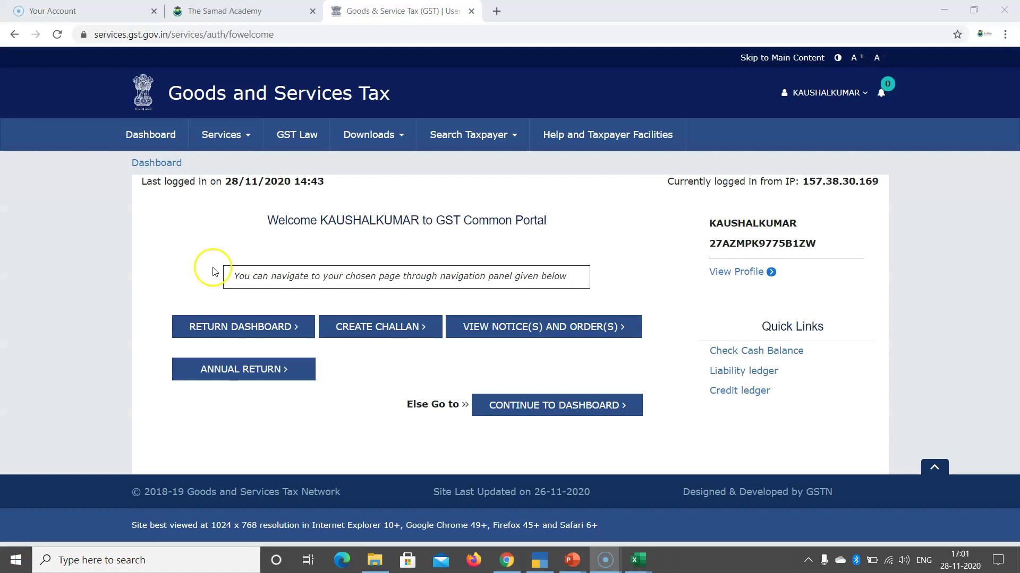
left_click(220, 333)
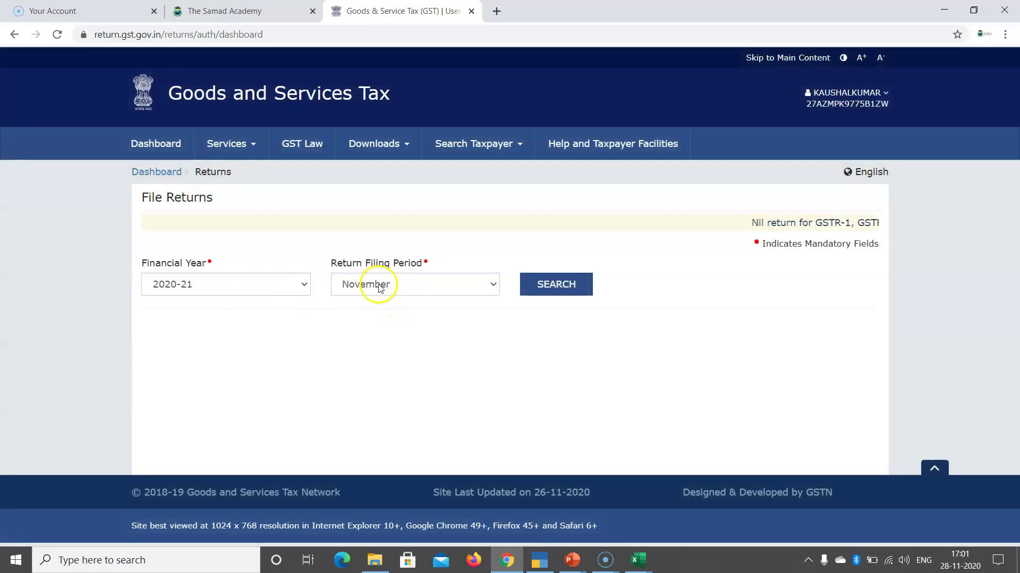
left_click(377, 285)
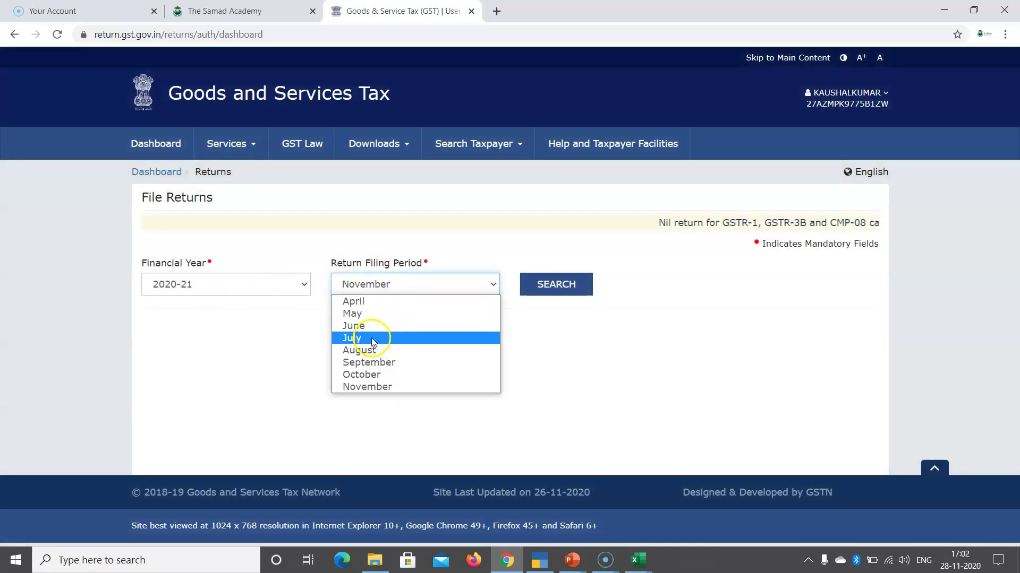
left_click(373, 340)
left_click(542, 292)
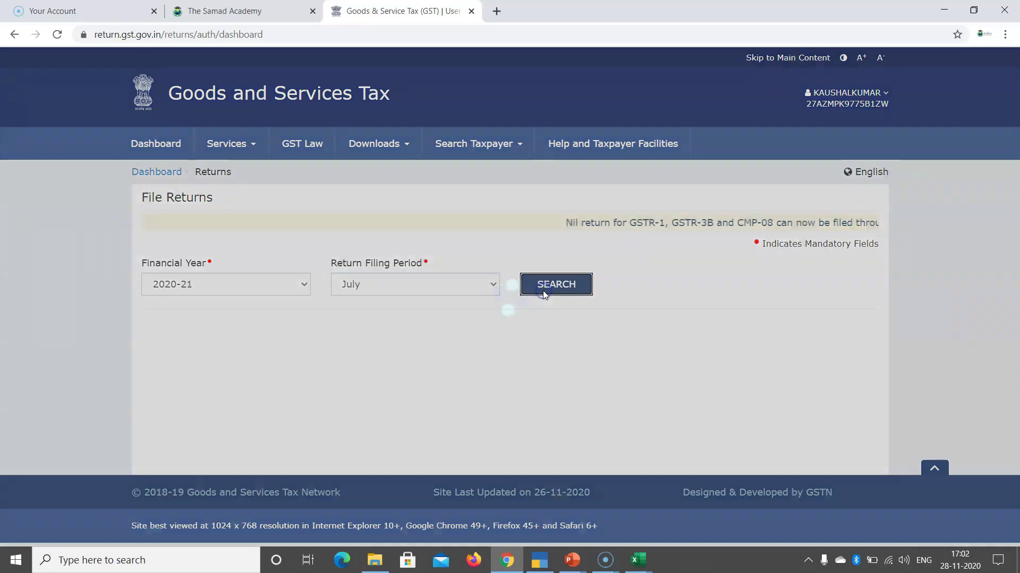
Step: Open the GSTR-3B monthly return for online preparation and dismiss the introductory information dialog
scroll(477, 286, "down", 5)
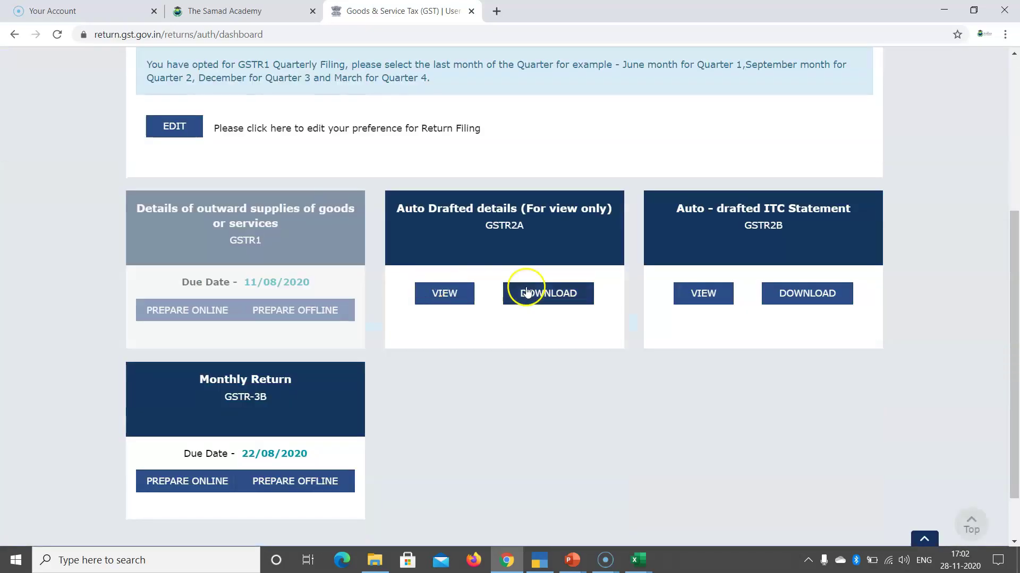
scroll(391, 398, "down", 2)
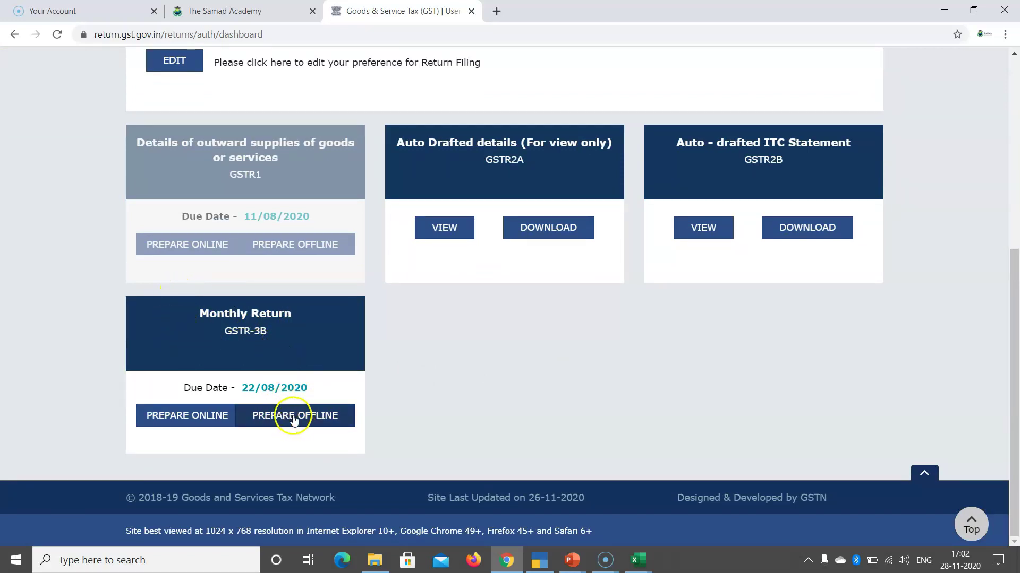
left_click(183, 420)
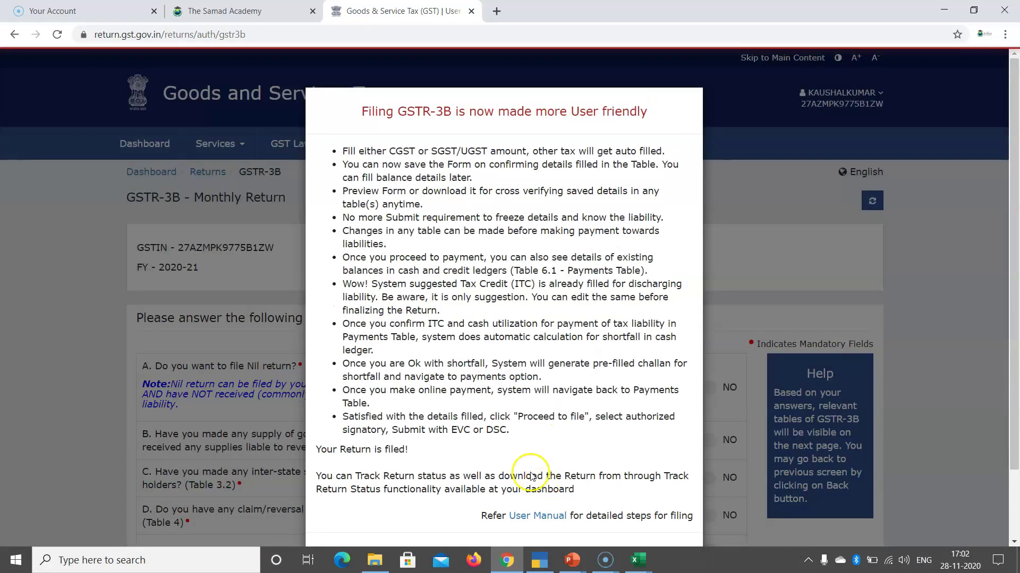
scroll(531, 477, "down", 2)
left_click(504, 479)
Step: Review questions B and C of the GSTR-3B questionnaire and answer Yes to inter-state supplies to unregistered persons (Table 3.2)
scroll(846, 286, "down", 3)
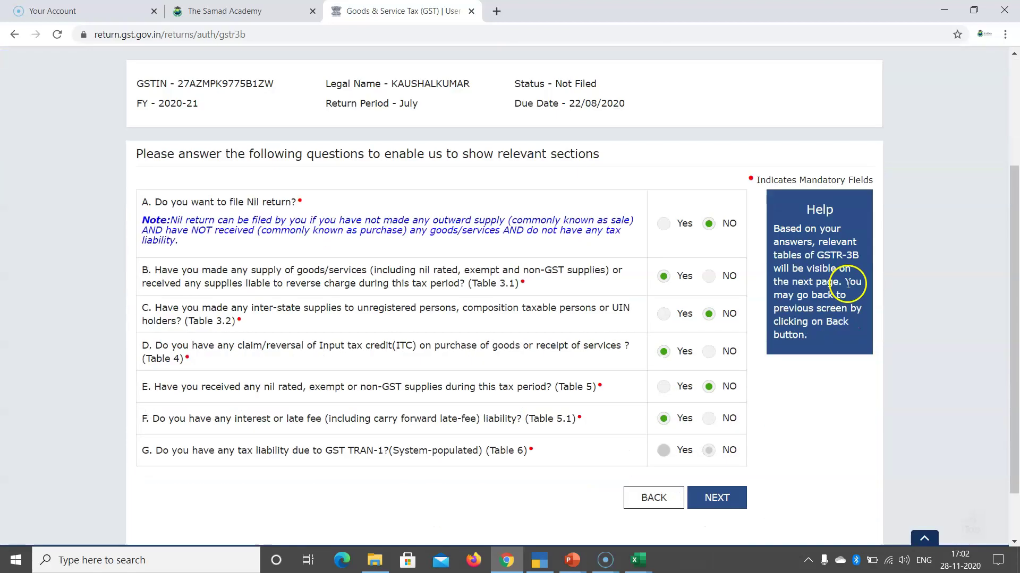
scroll(847, 283, "down", 1)
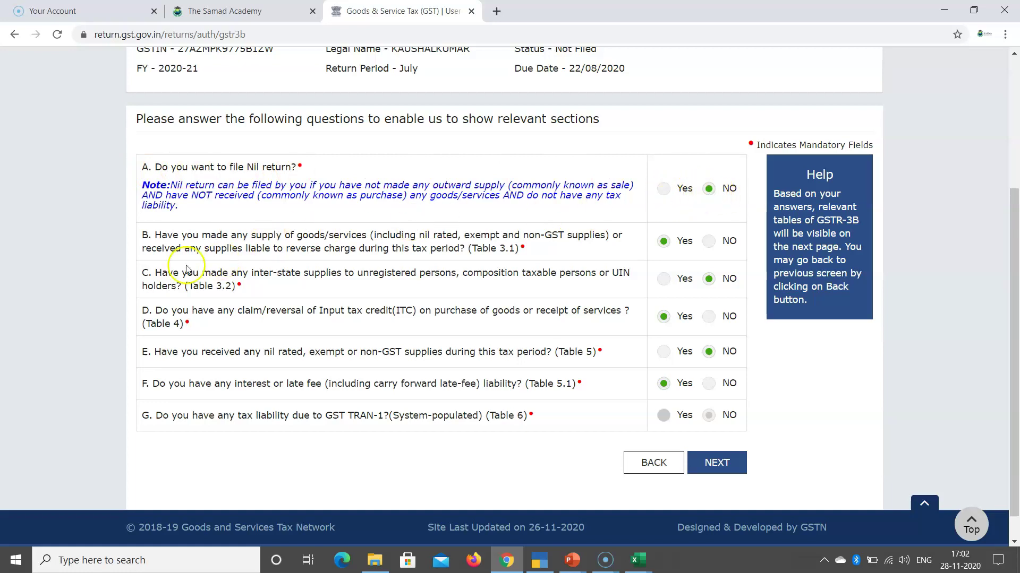
left_click_drag(209, 244, 572, 258)
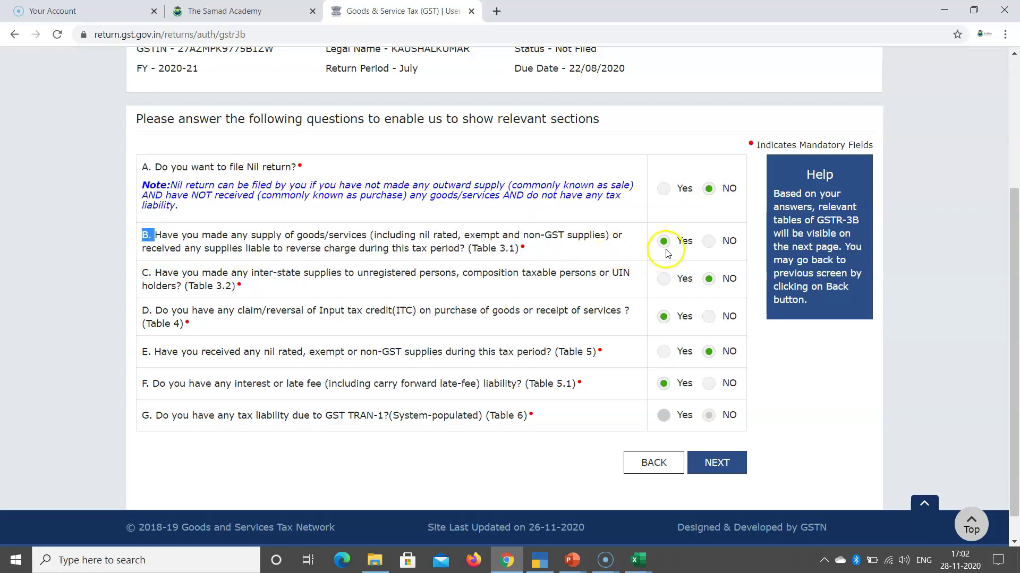
left_click_drag(161, 272, 386, 288)
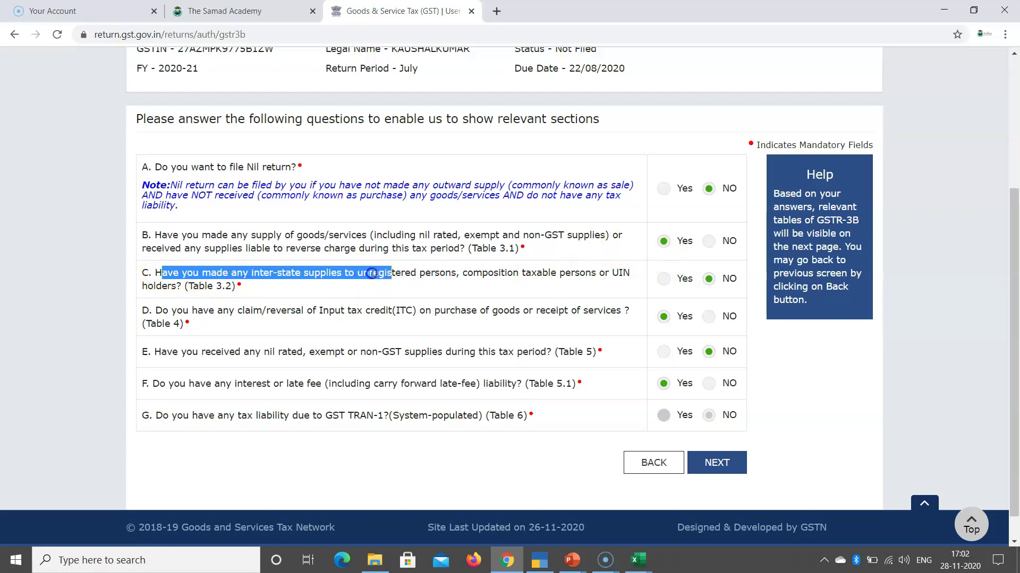
left_click_drag(445, 274, 385, 275)
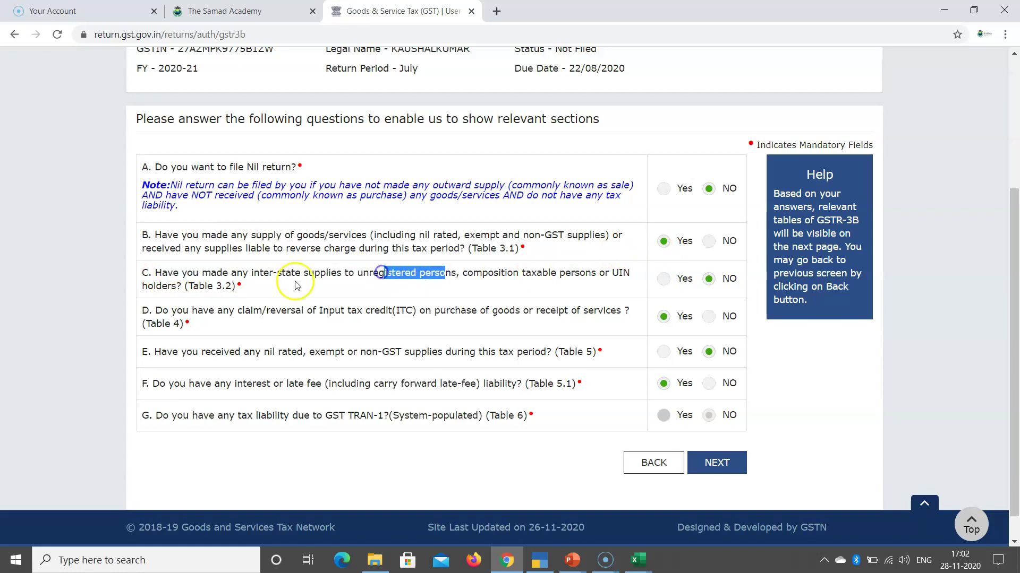
left_click(663, 278)
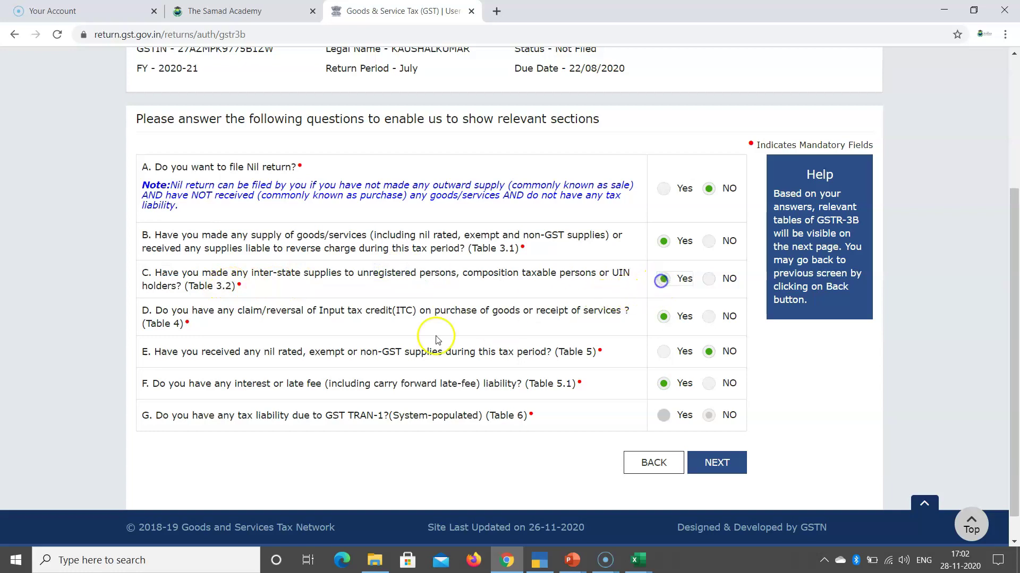
Step: Review questionnaire items D, E and G, answer No to interest or late fee liability (Table 5.1), and proceed to the GSTR-3B summary
left_click_drag(163, 310, 439, 312)
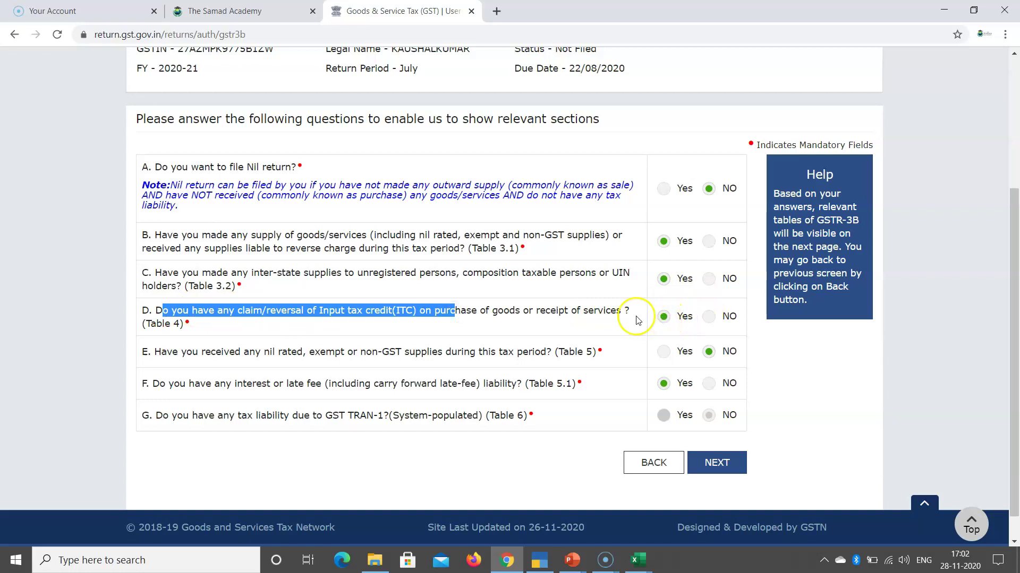
left_click_drag(172, 352, 598, 354)
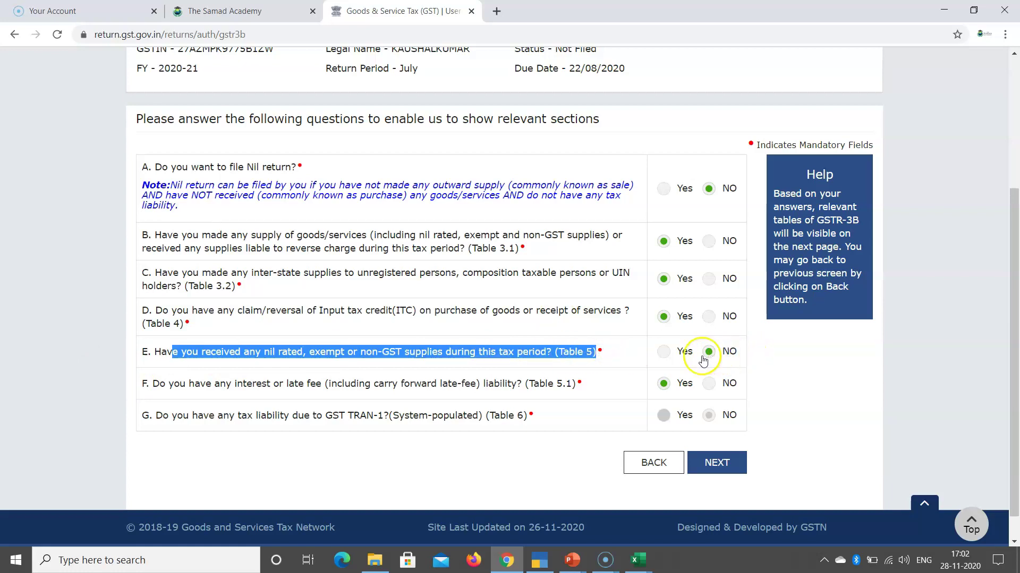
left_click_drag(185, 384, 504, 384)
left_click(708, 383)
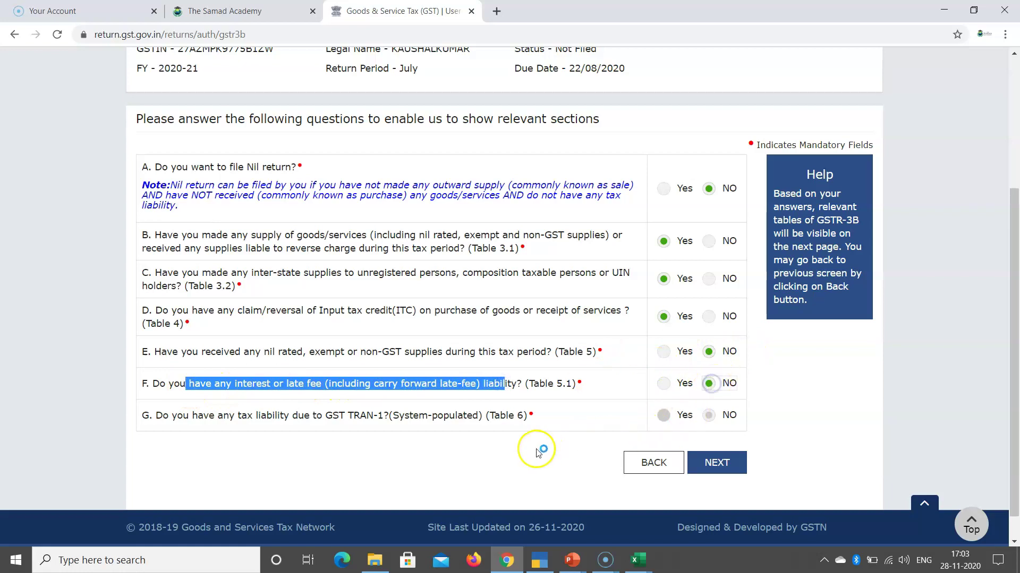
left_click_drag(174, 417, 423, 414)
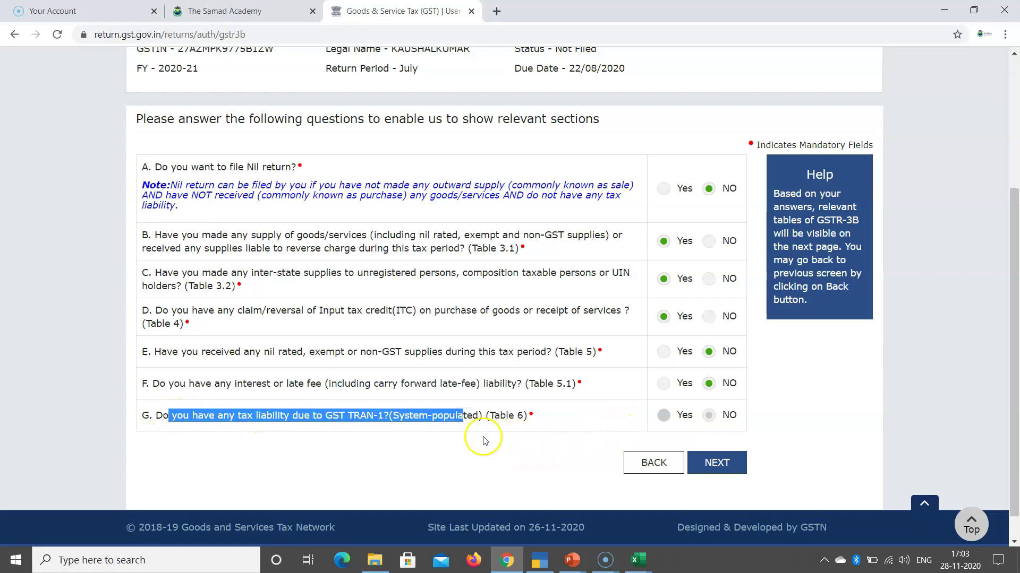
left_click(723, 467)
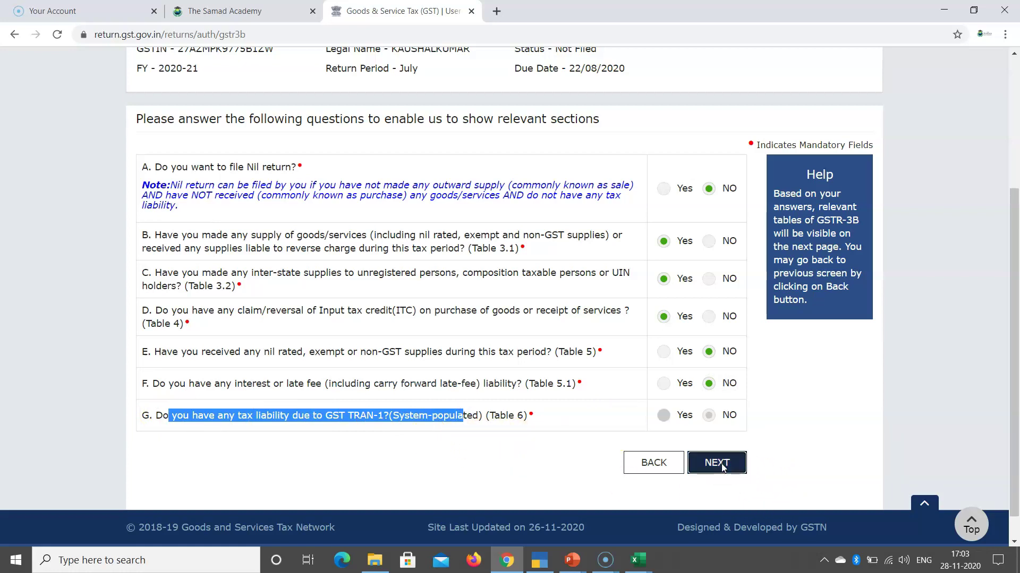
Step: Review the summary tiles, open table 3.1 for outward and reverse charge supplies, and read and accept the IGST refund guidelines
scroll(382, 419, "down", 5)
scroll(475, 406, "down", 3)
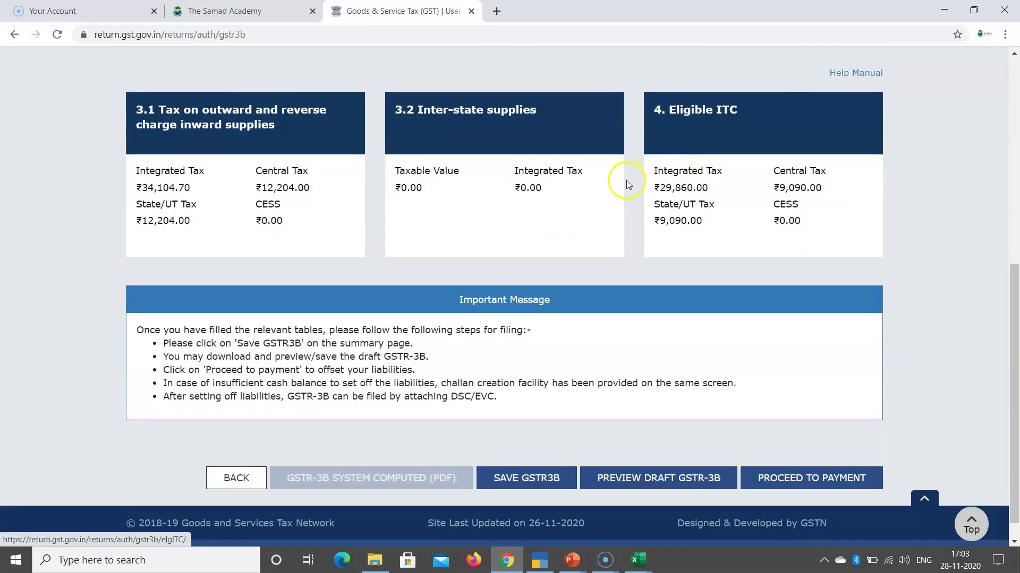
scroll(224, 223, "up", 1)
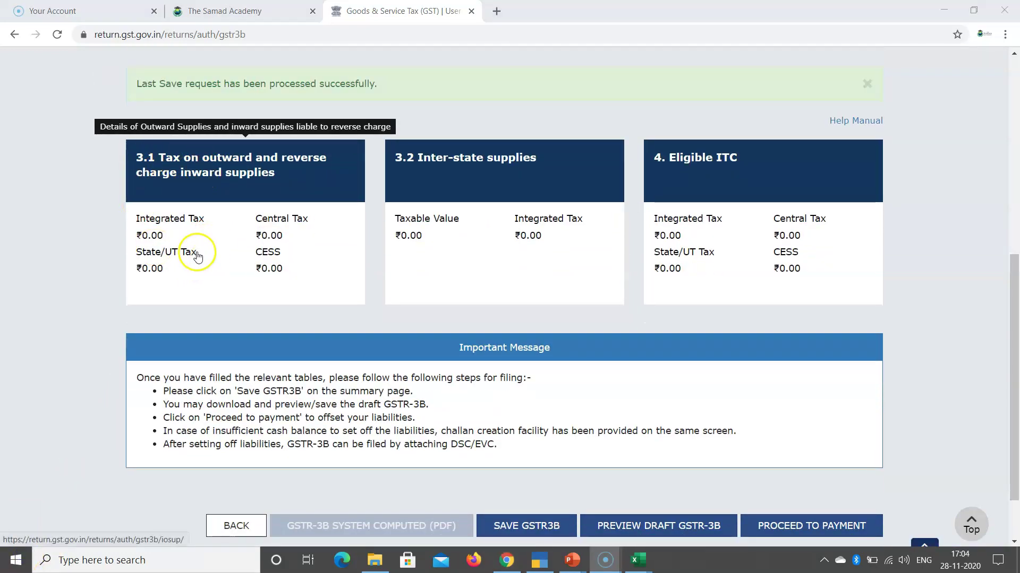
left_click(196, 251)
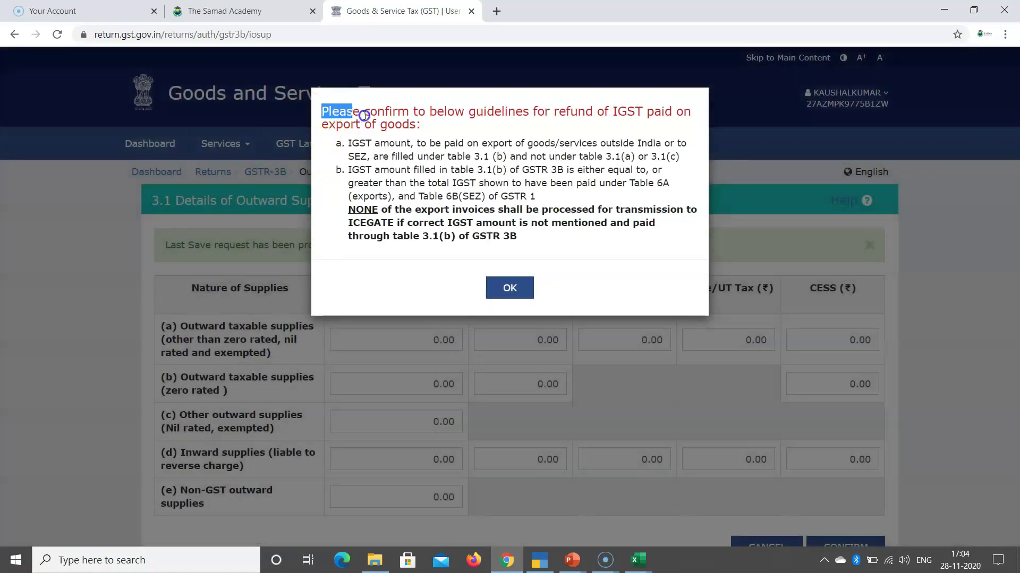
left_click_drag(364, 116, 442, 121)
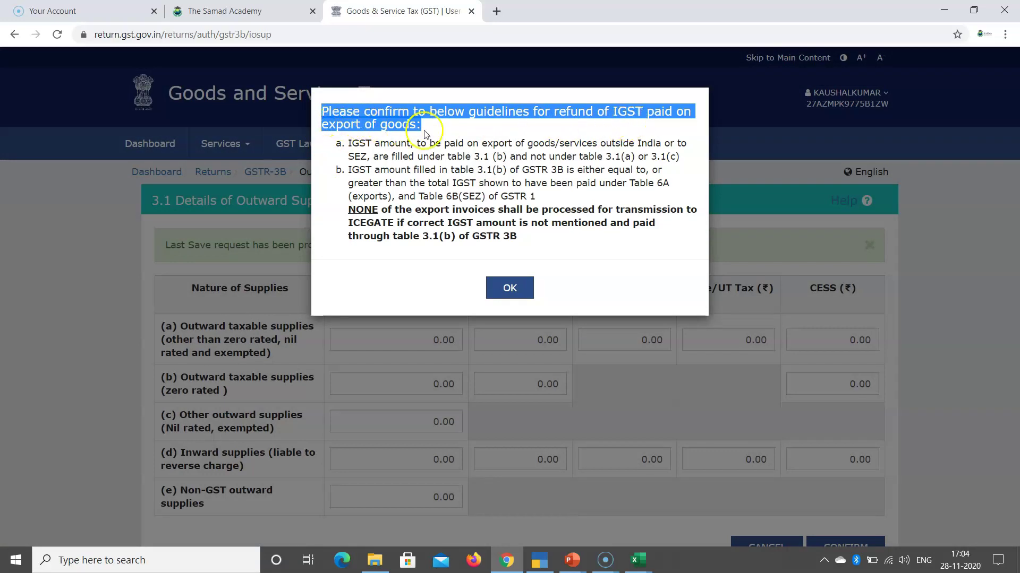
left_click_drag(349, 141, 522, 241)
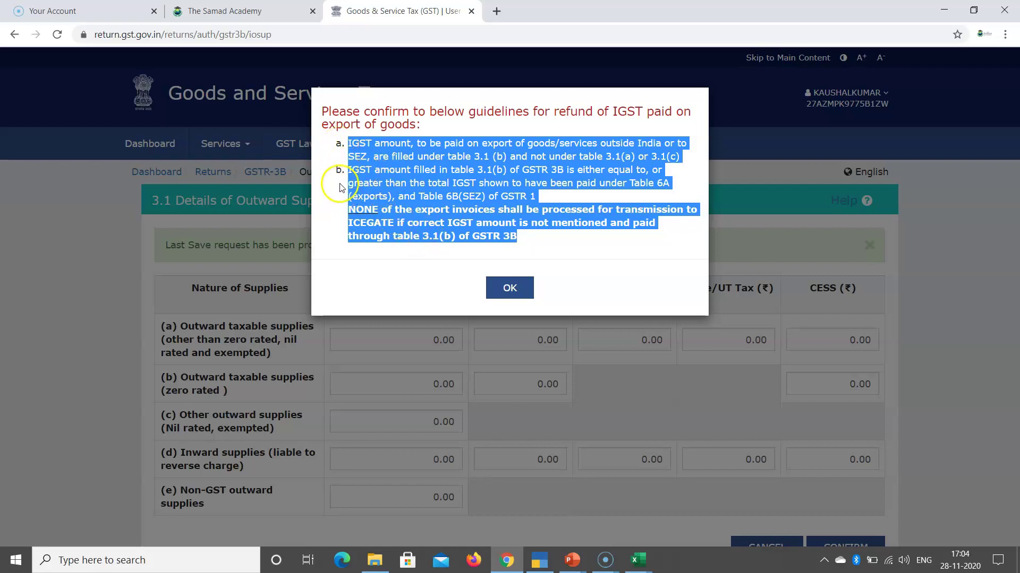
left_click(507, 288)
scroll(133, 238, "down", 2)
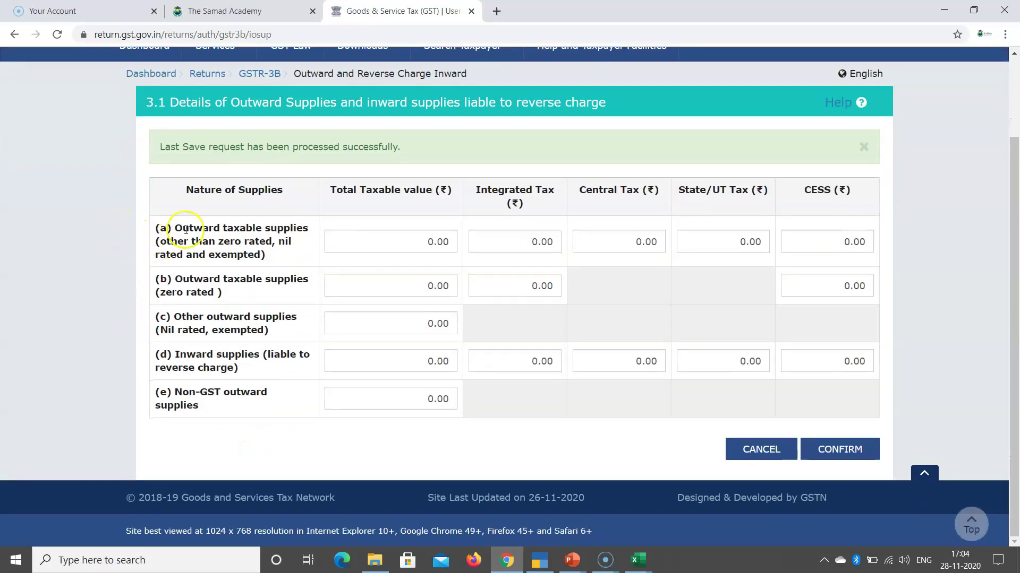
Step: Examine the nature-of-supplies rows in table 3.1, from outward taxable supplies (a) to non-GST outward supplies (e)
left_click_drag(156, 228, 170, 242)
left_click_drag(159, 280, 169, 293)
left_click(171, 323)
left_click(157, 391)
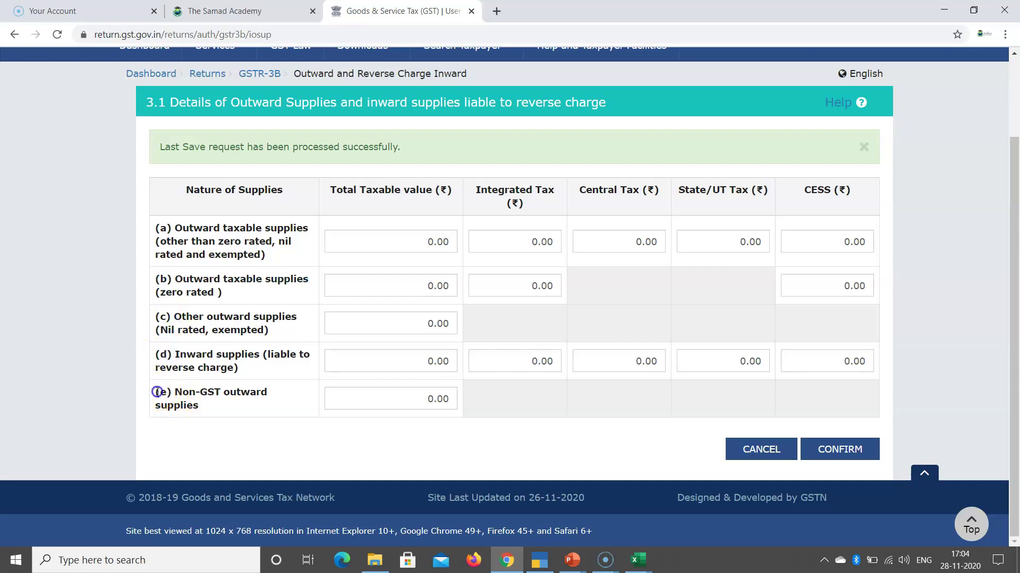
left_click_drag(156, 228, 283, 260)
Step: Look up outward taxable supplies in TallyPrime's GSTR-3B report and enter 4,74,500 as row (a) total taxable value on the GST portal
left_click(538, 562)
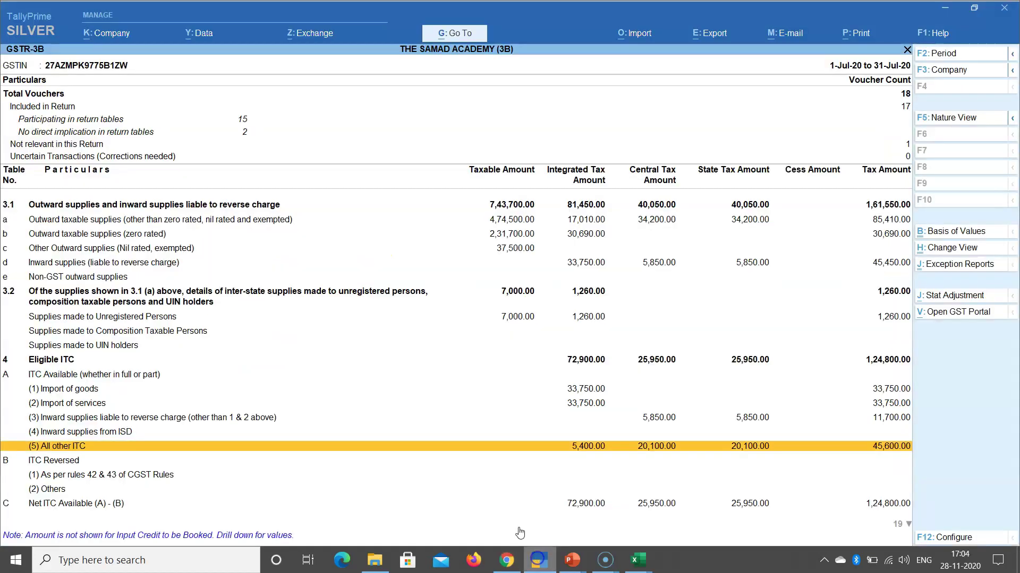
left_click(114, 225)
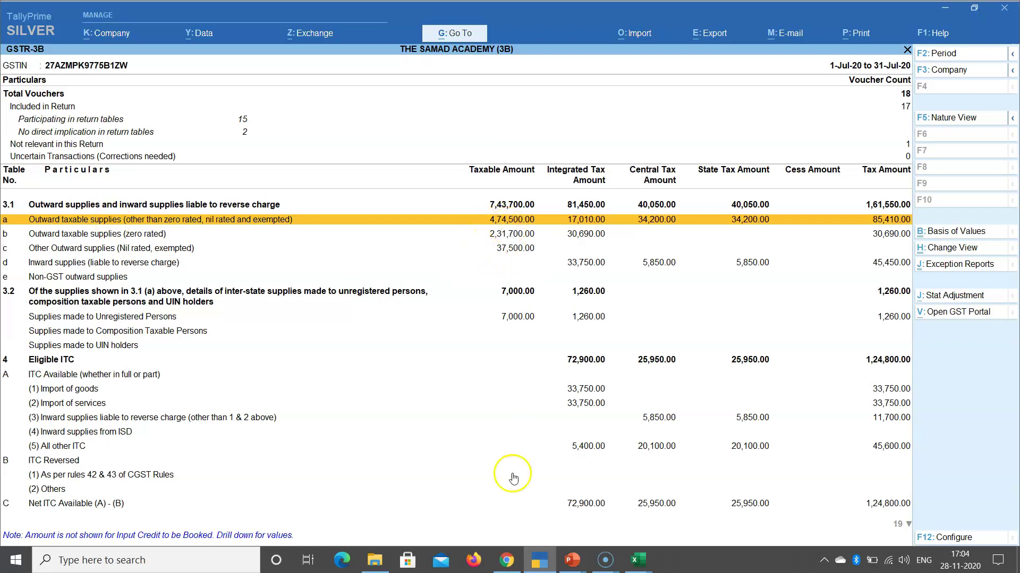
left_click(507, 560)
left_click(425, 243)
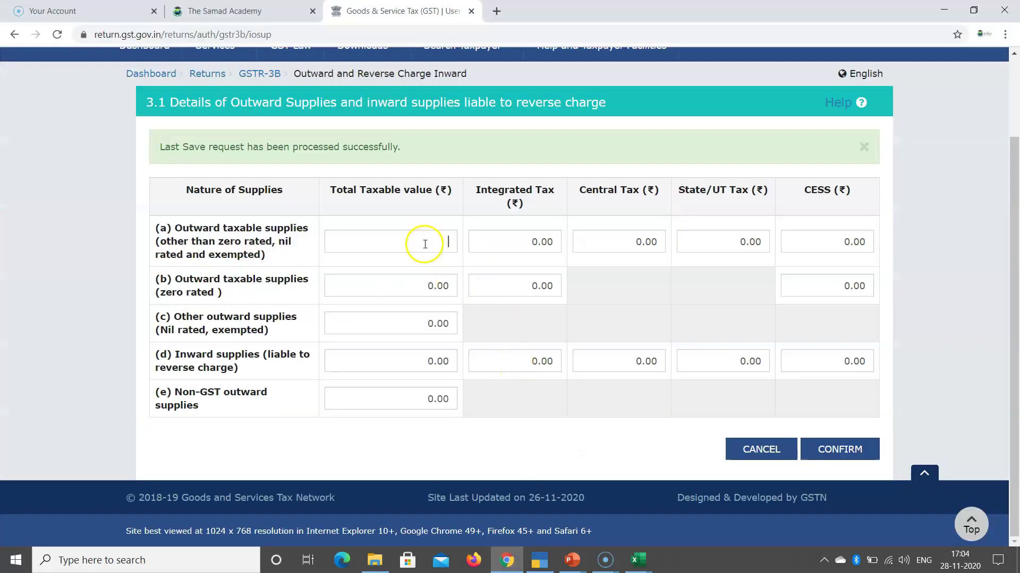
type("4,")
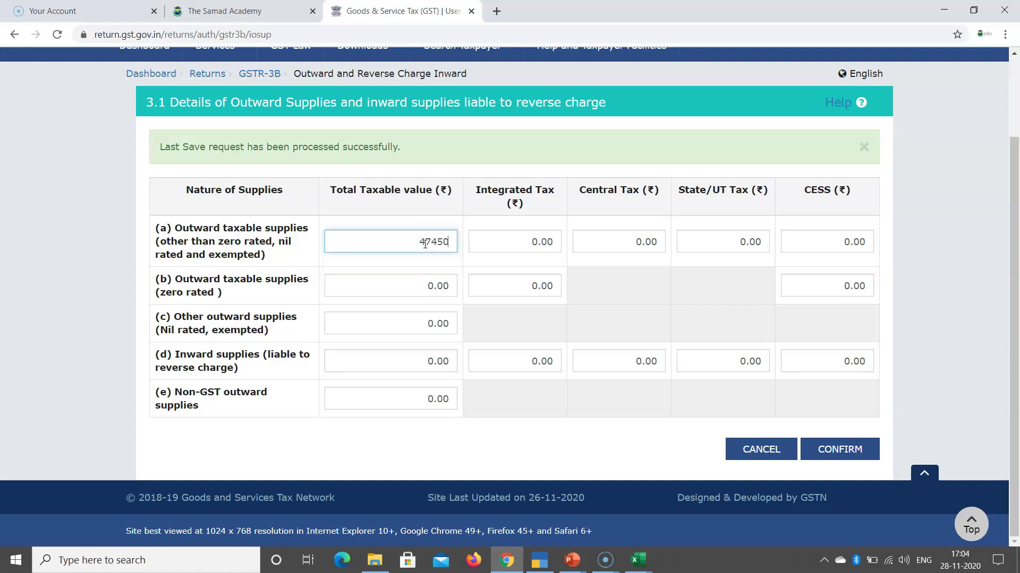
type("74,500")
Step: Check the integrated tax of row (a) in TallyPrime and enter 17,010 as its Integrated Tax in portal table 3.1
left_click(531, 242)
left_click(540, 562)
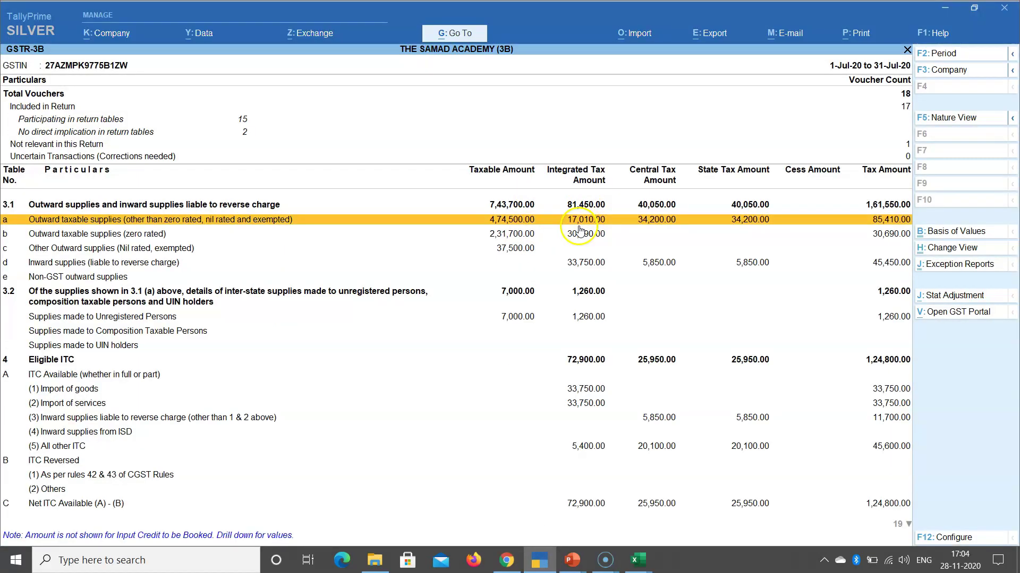
left_click(506, 561)
left_click(560, 247)
type("17010")
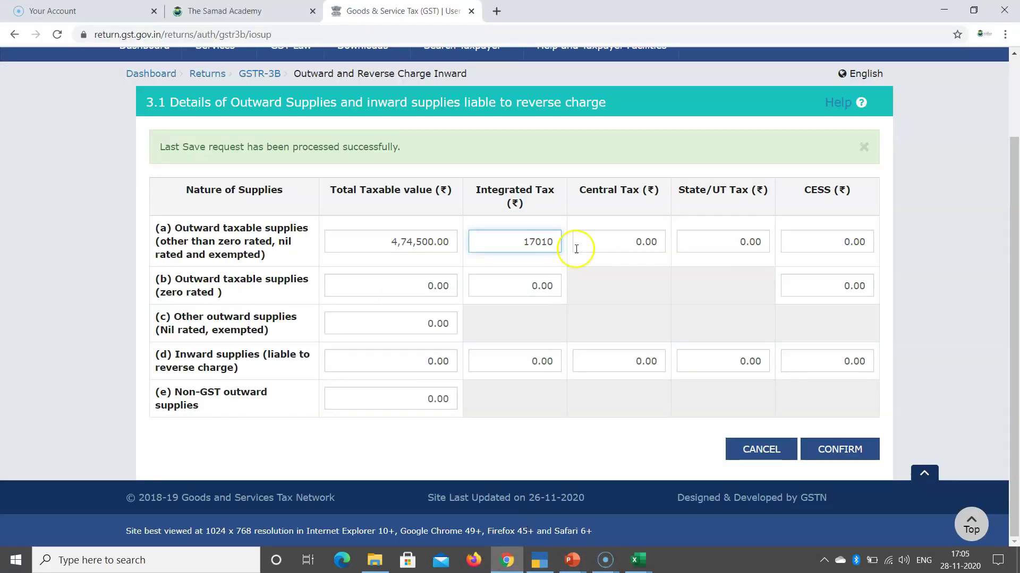
Step: Check the central tax of row (a) in TallyPrime and enter 34,200 as its Central Tax in portal table 3.1
left_click(577, 249)
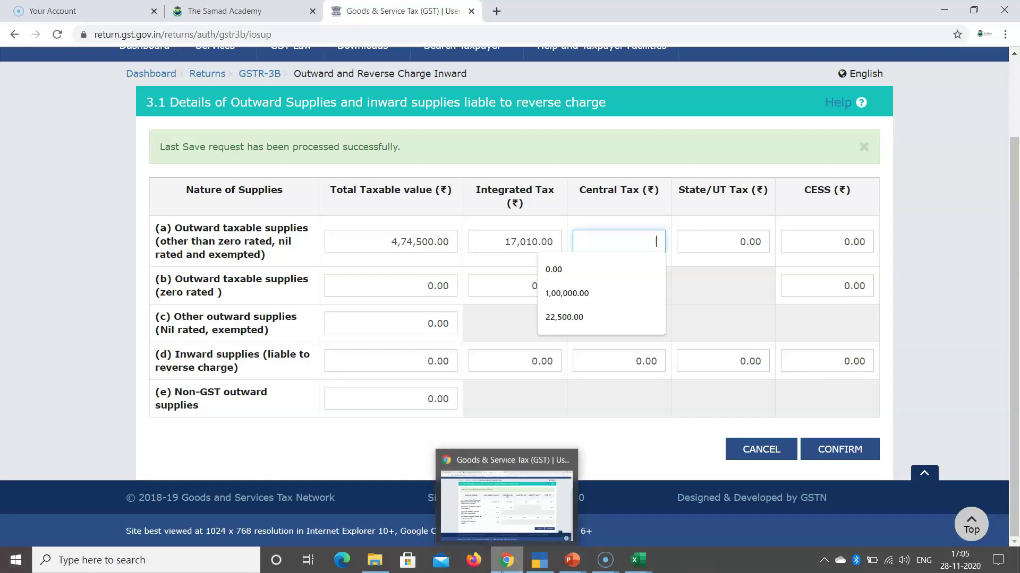
left_click(539, 562)
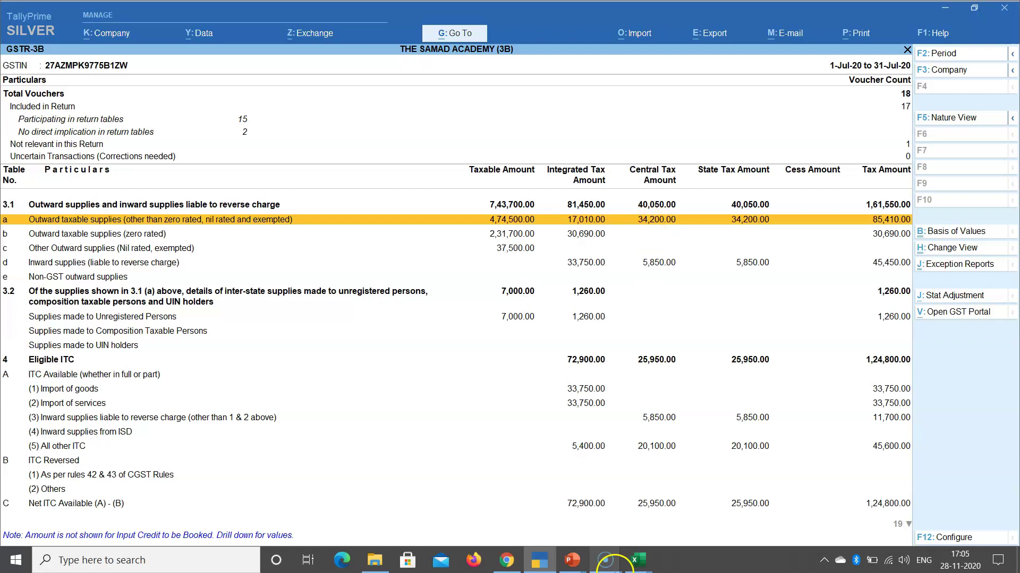
left_click(507, 563)
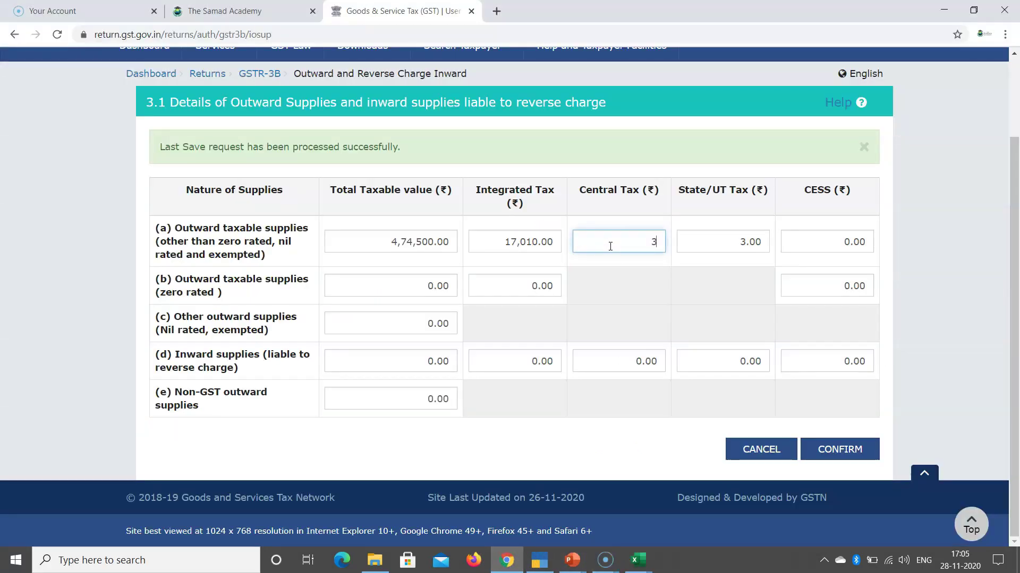
left_click(644, 282)
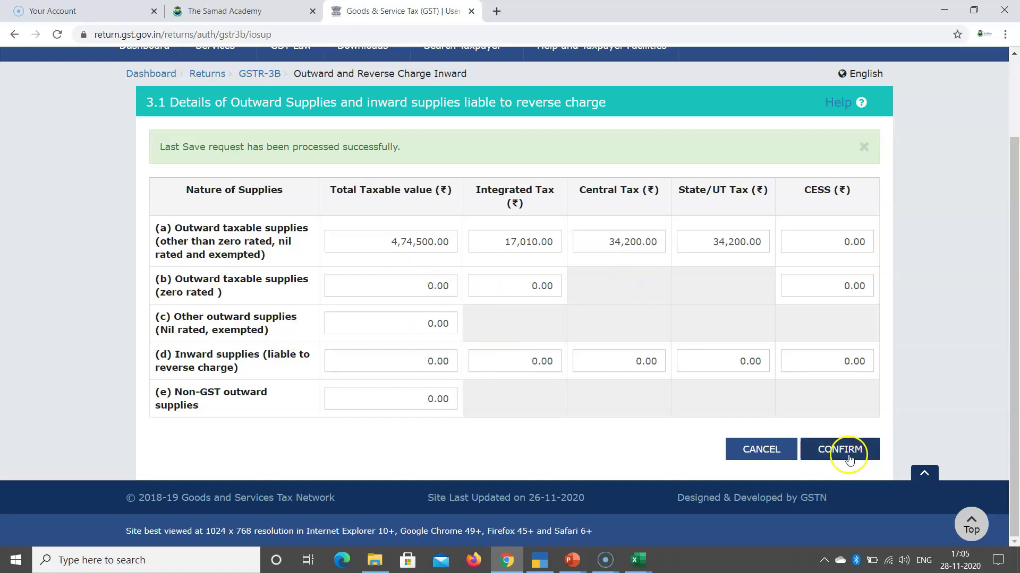
Step: Review rows (b) to (d) of table 3.1 and cancel the table's entries to return to the GSTR-3B summary
left_click_drag(177, 278, 246, 301)
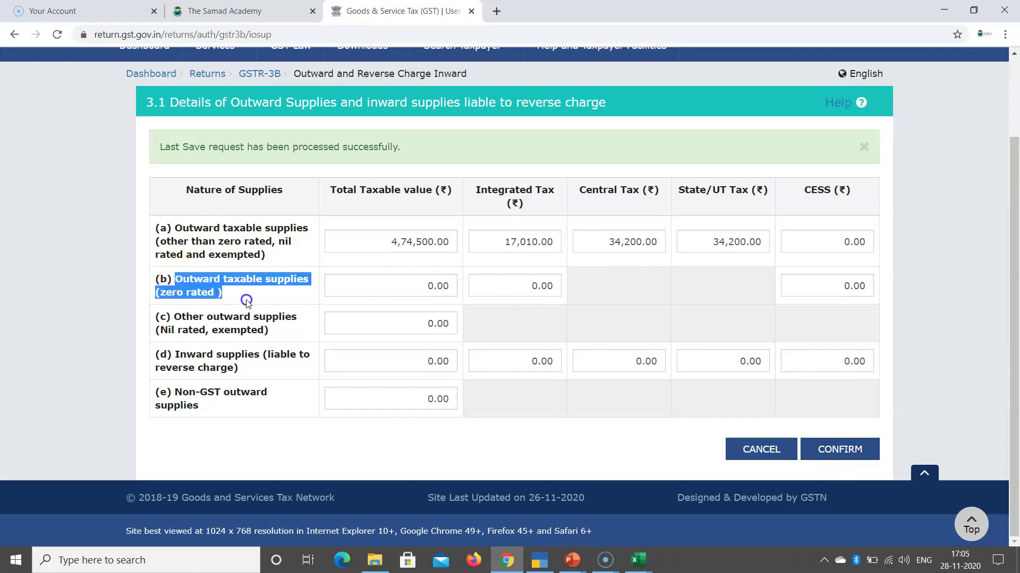
left_click_drag(178, 314, 305, 345)
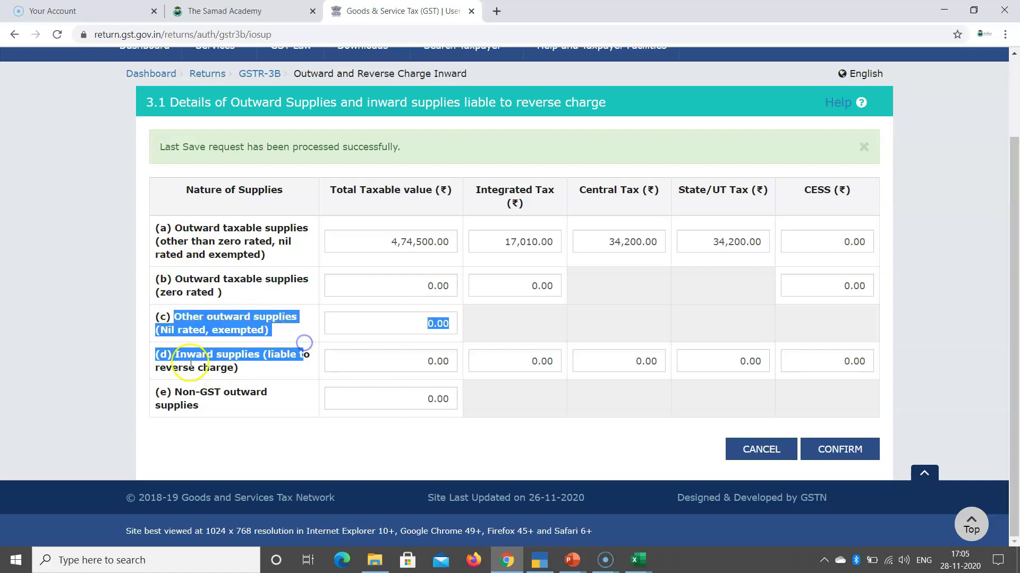
left_click(262, 376)
left_click_drag(172, 354, 257, 375)
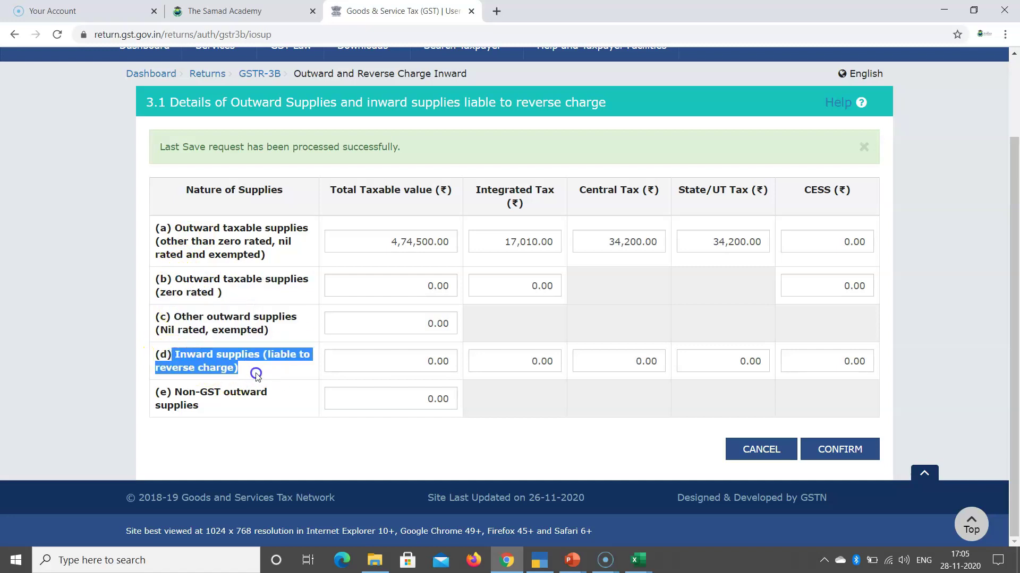
left_click(456, 364)
left_click(562, 409)
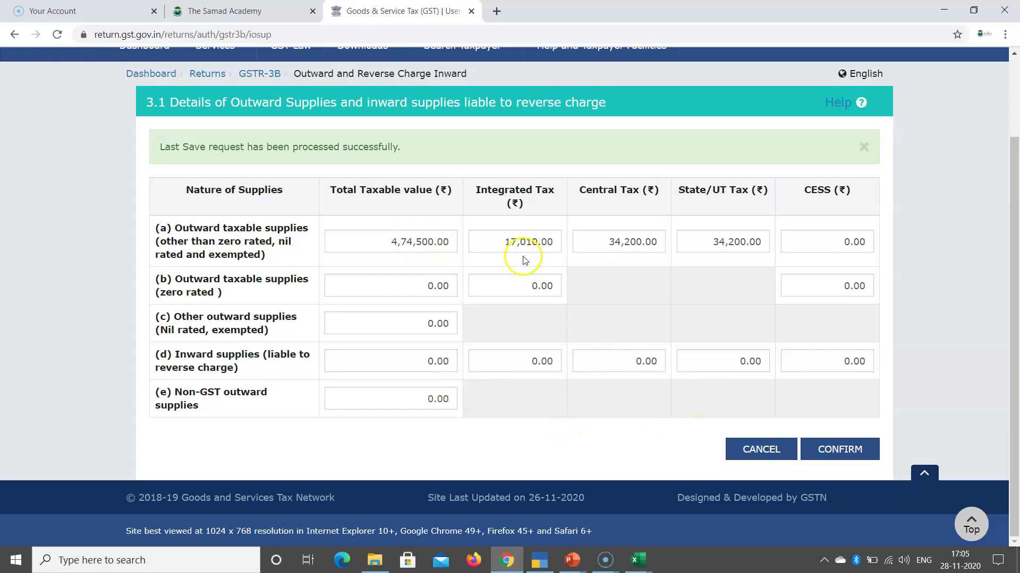
left_click(759, 451)
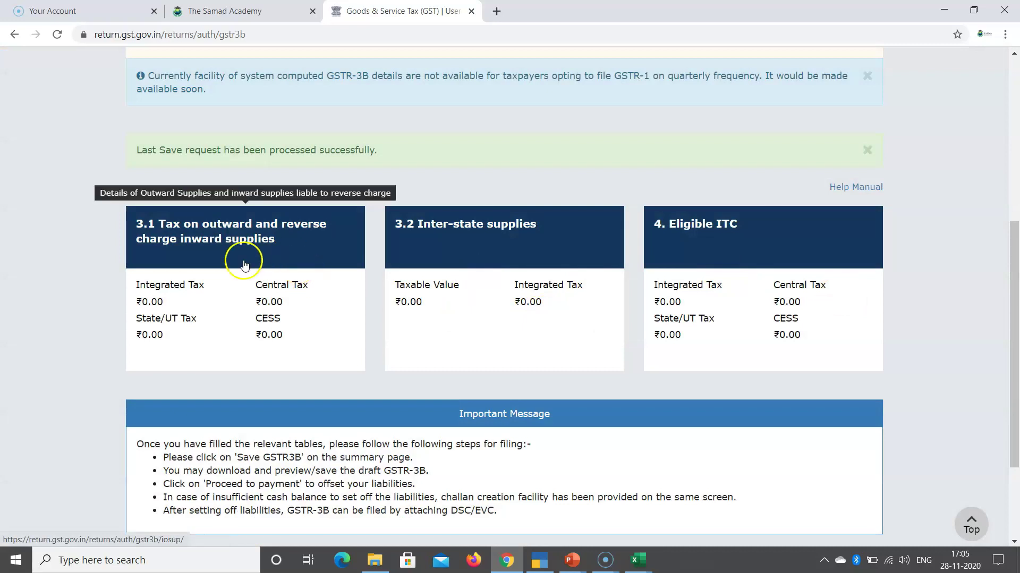
Step: Open table 4 Eligible ITC, examine its ITC available, reversed and ineligible rows, and cancel without entering anything
left_click(720, 313)
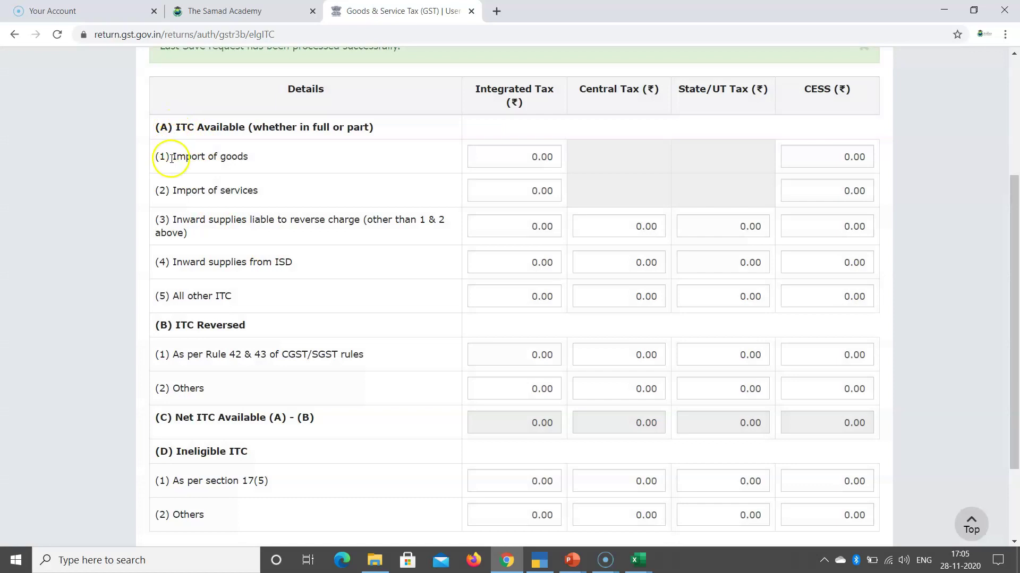
left_click_drag(172, 158, 248, 157)
left_click_drag(175, 190, 237, 190)
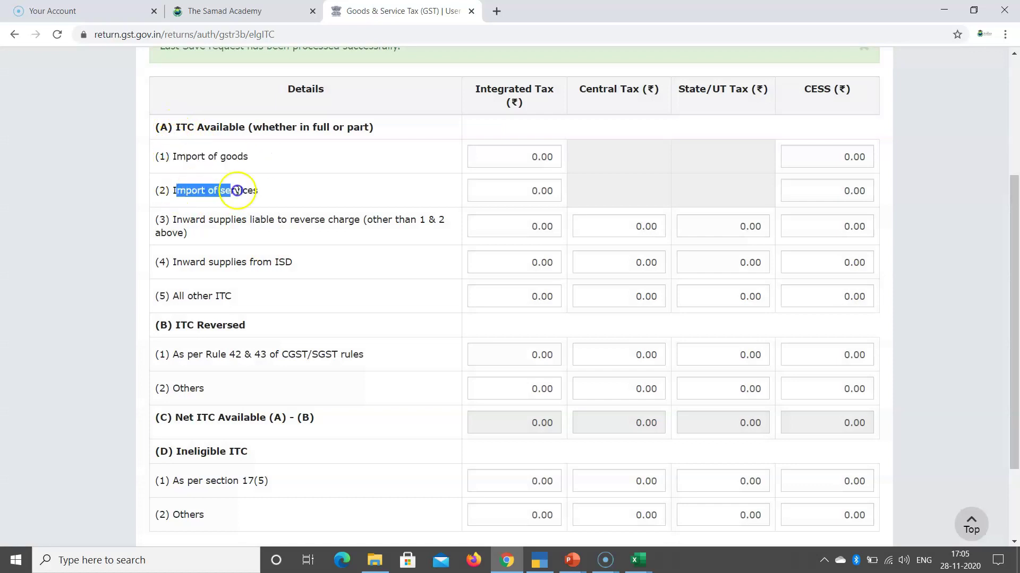
left_click_drag(174, 224, 273, 261)
left_click_drag(212, 296, 190, 299)
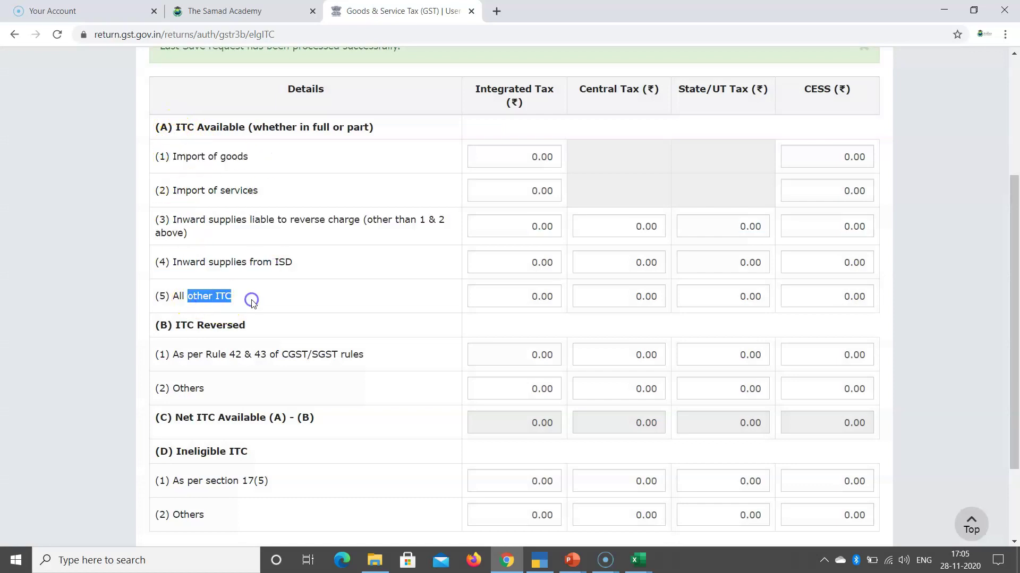
scroll(519, 387, "down", 3)
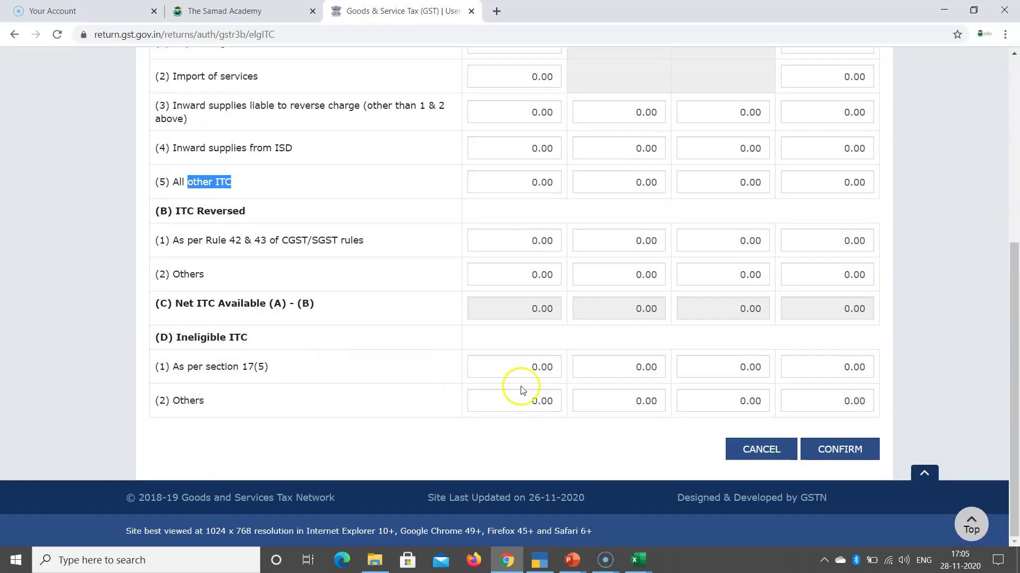
left_click(753, 456)
Step: Go back from the GSTR-3B summary through the questionnaire to the File Returns page
scroll(496, 422, "down", 5)
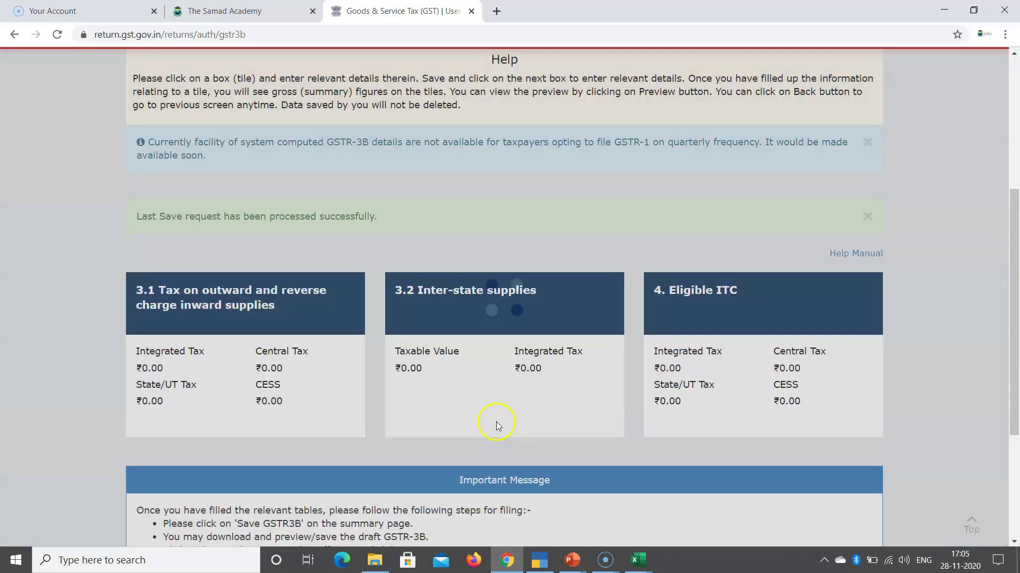
scroll(499, 383, "down", 2)
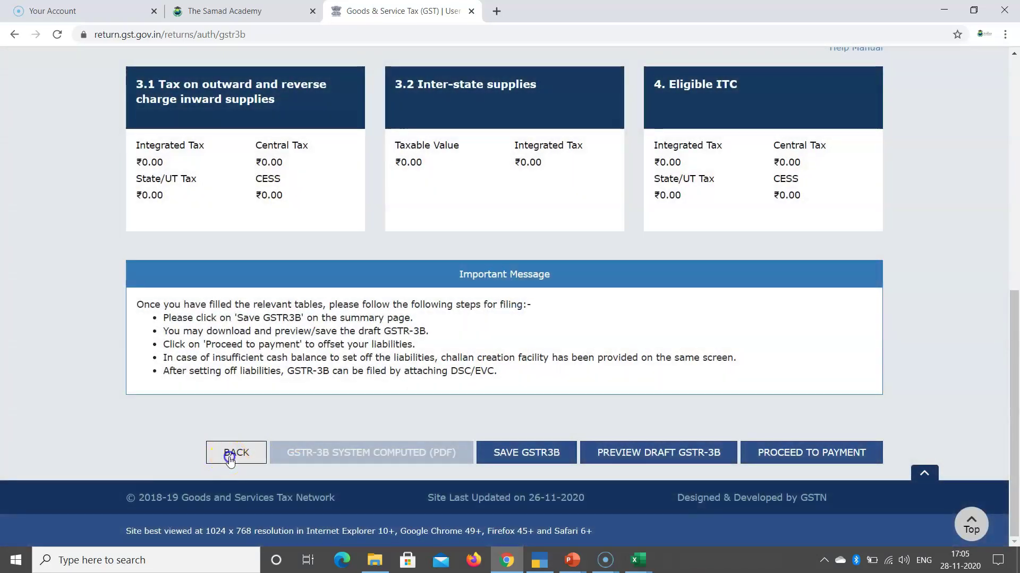
left_click(229, 457)
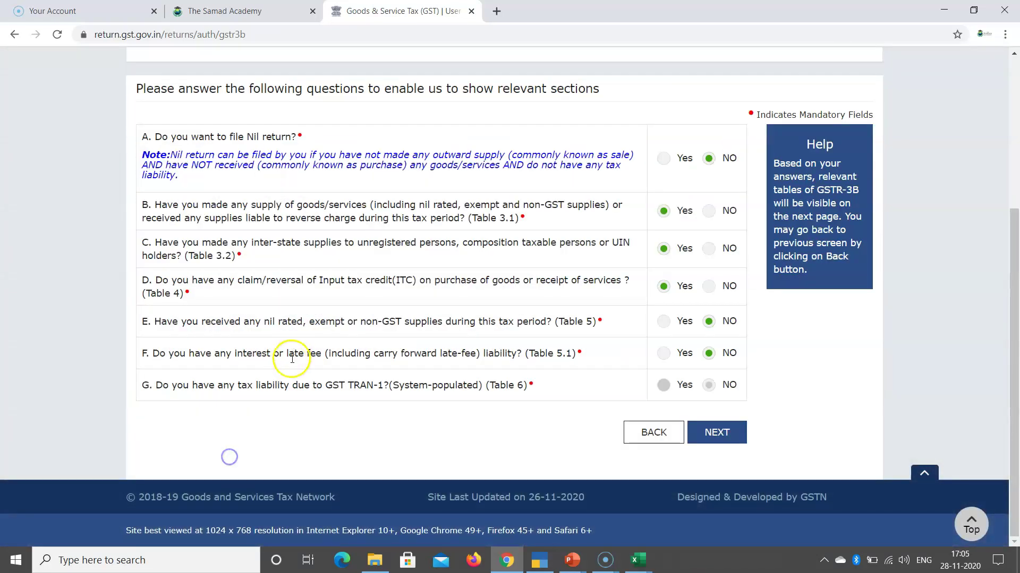
left_click(650, 439)
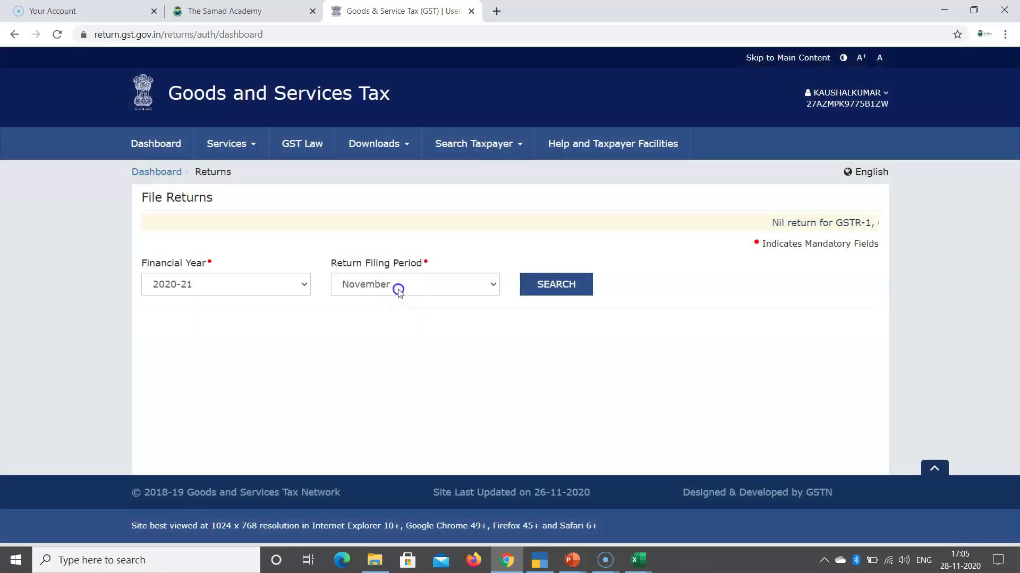
Step: Find the 2020-21 returns for July and open the offline upload page for GSTR-3B
left_click(398, 289)
left_click(352, 338)
left_click(531, 290)
scroll(319, 346, "down", 6)
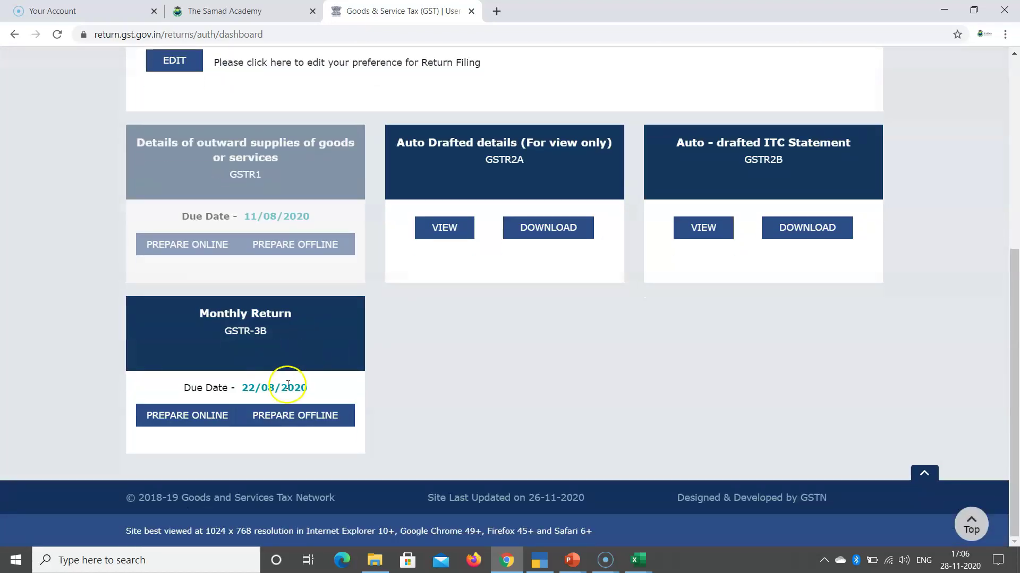
left_click(299, 425)
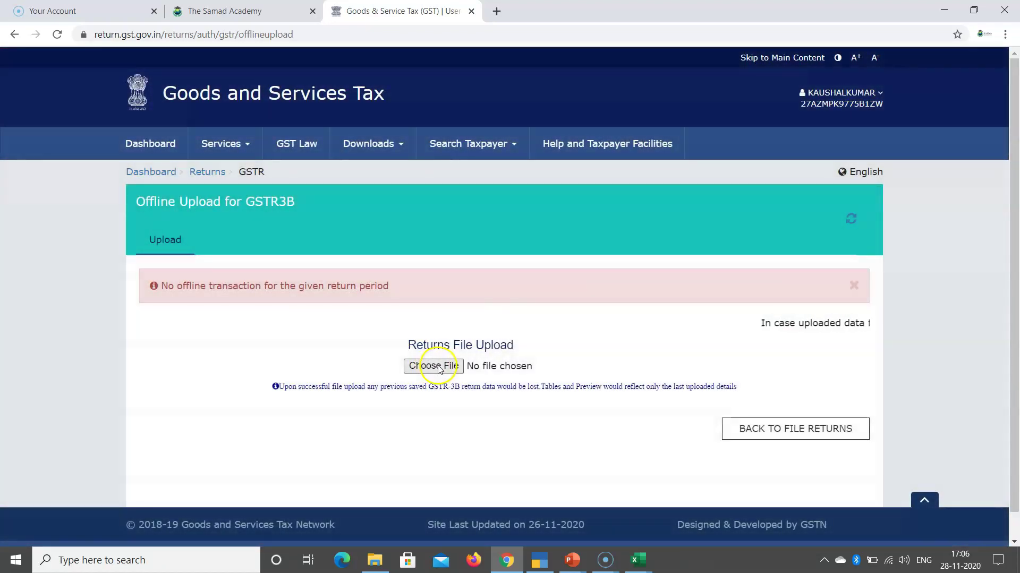
Step: Upload the July 2020-21 GSTR-3B JSON file from the GSTR3B folder inside GST Practical > GSTR2A DATA
left_click(436, 367)
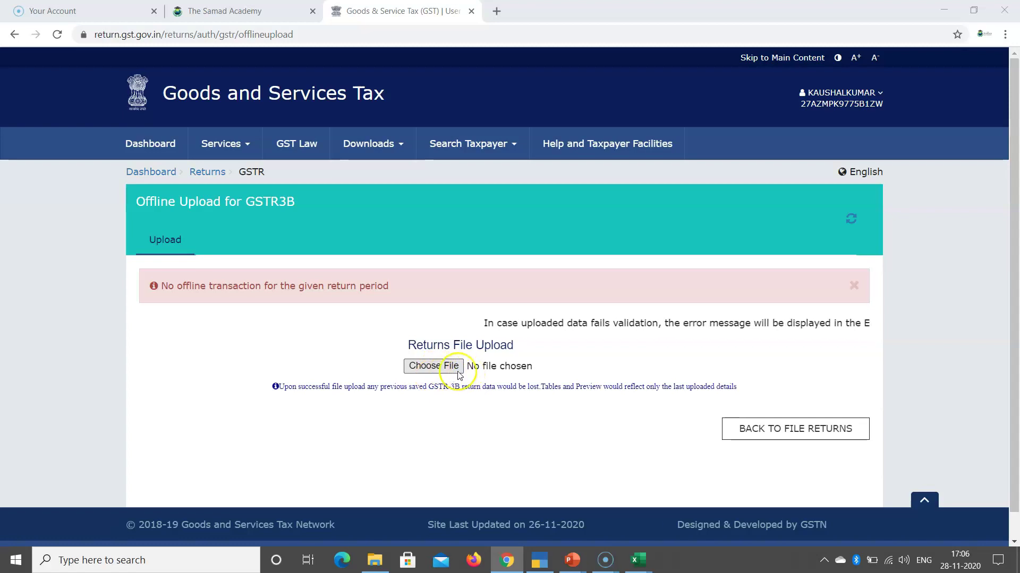
left_click(436, 367)
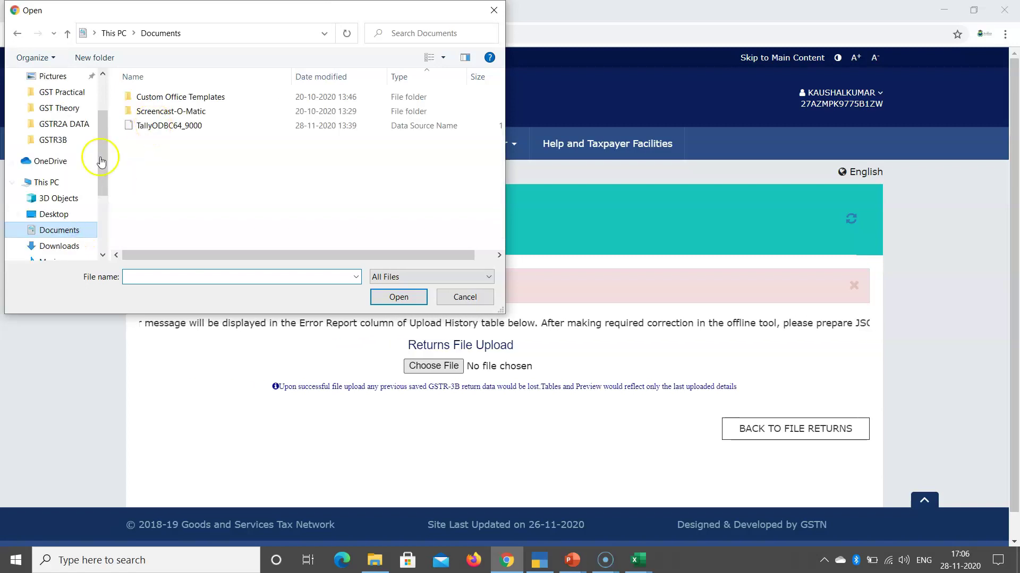
left_click(73, 95)
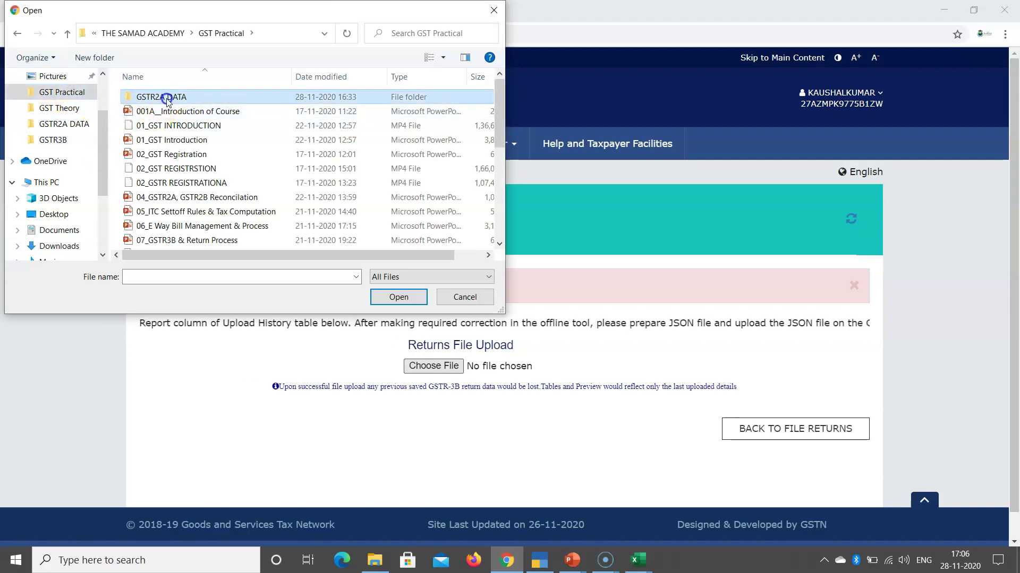
double_click(162, 98)
double_click(150, 126)
left_click(163, 114)
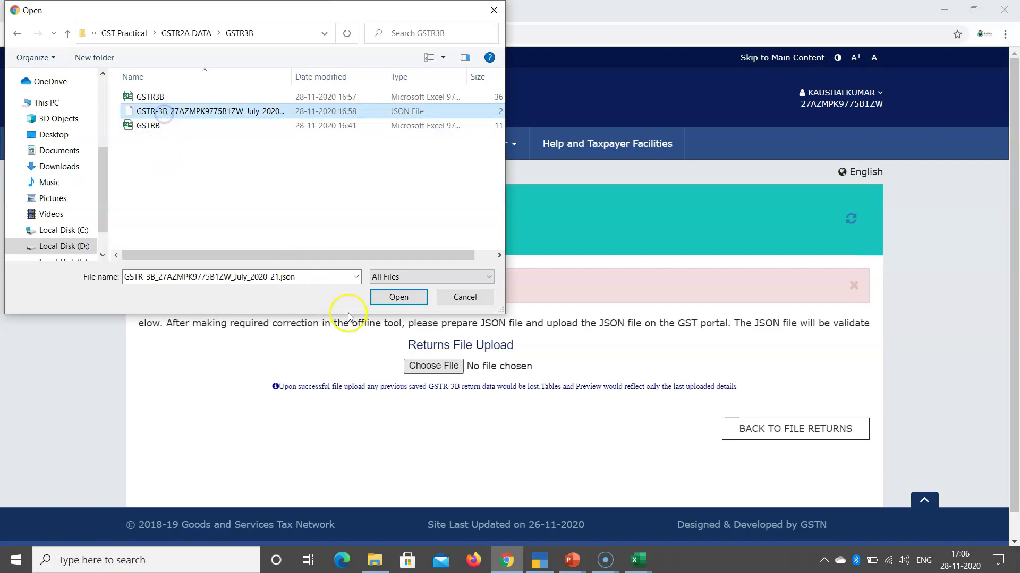
left_click(399, 297)
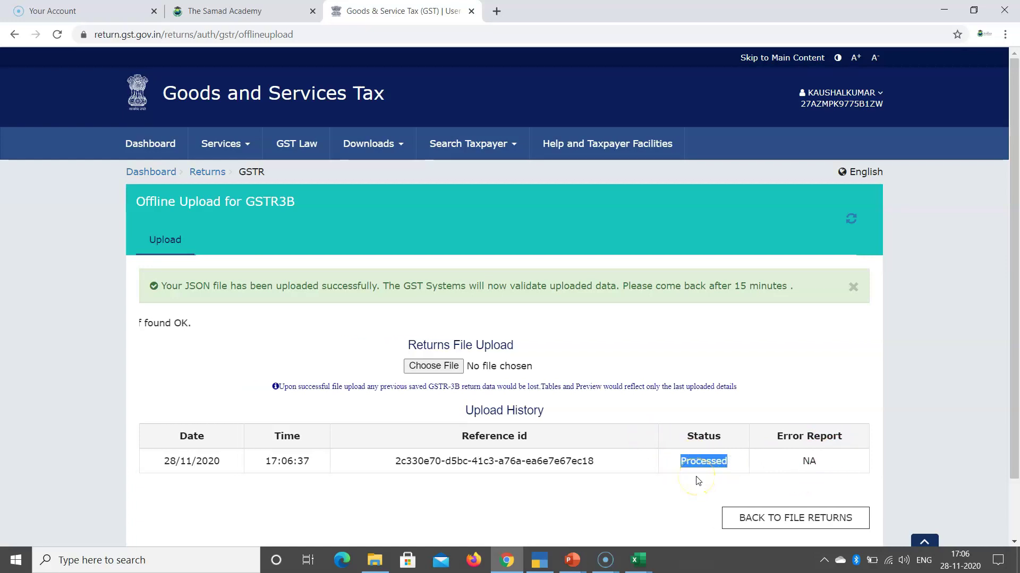
Step: Refresh the upload history and check the uploaded file's status, error report, date and reference id
left_click(729, 463)
left_click_drag(679, 465, 733, 463)
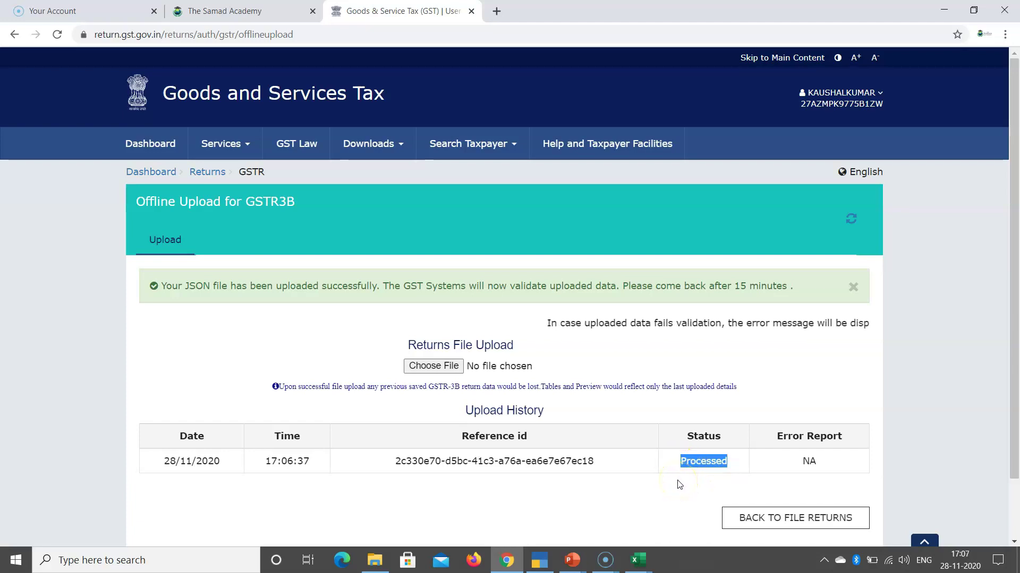
left_click_drag(823, 464, 795, 465)
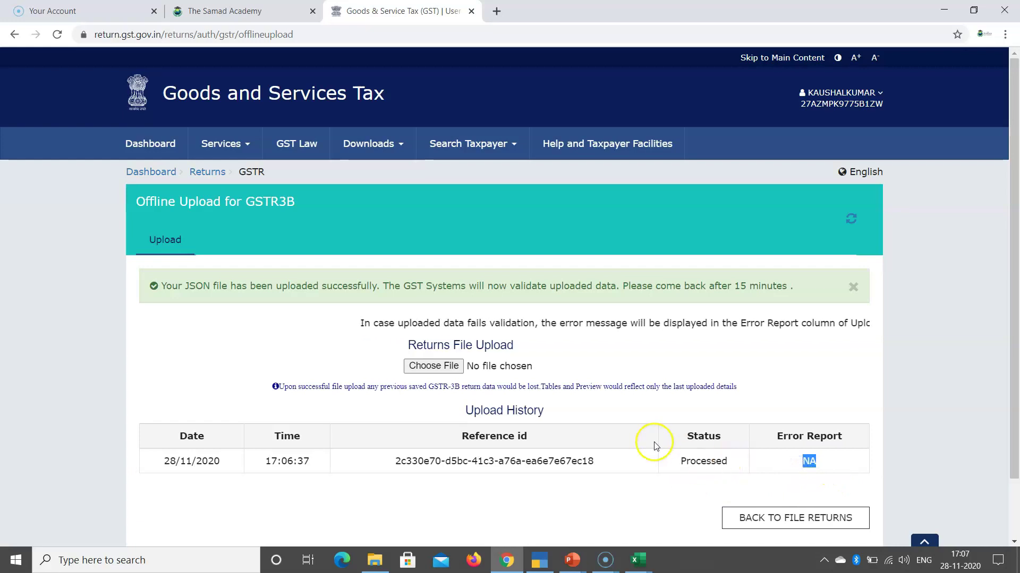
left_click_drag(678, 467, 742, 464)
left_click(850, 219)
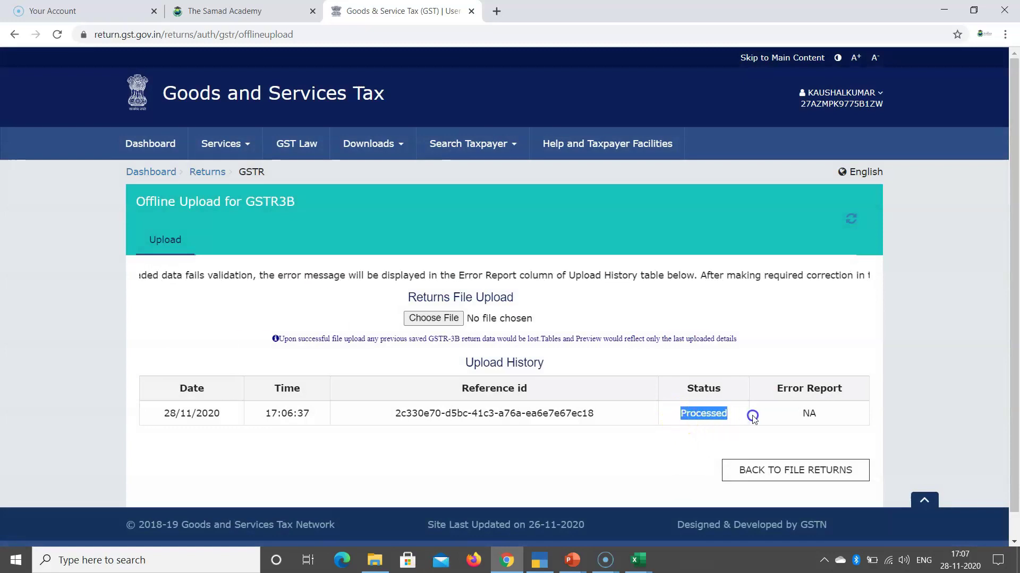
double_click(807, 412)
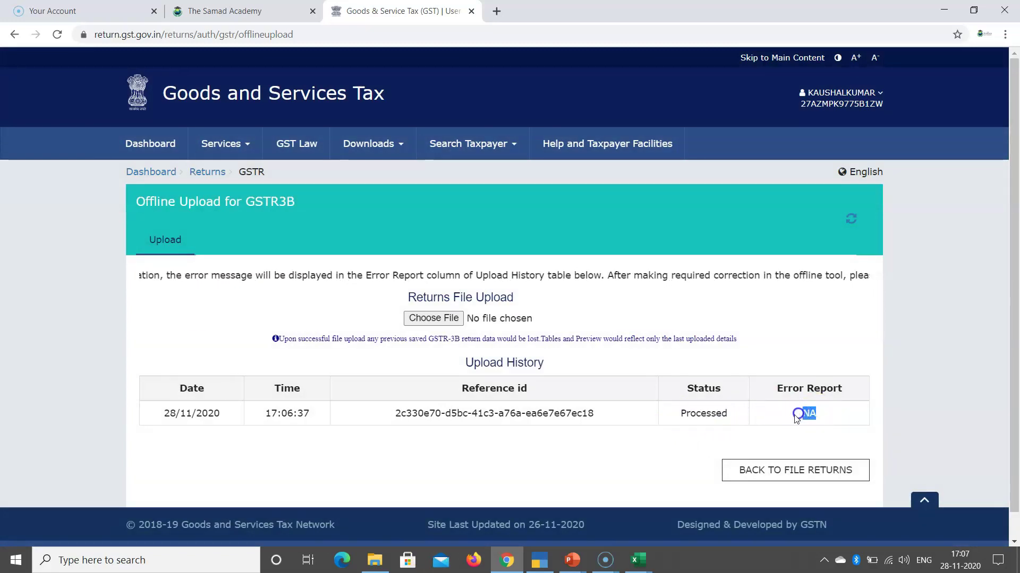
left_click_drag(679, 413, 706, 417)
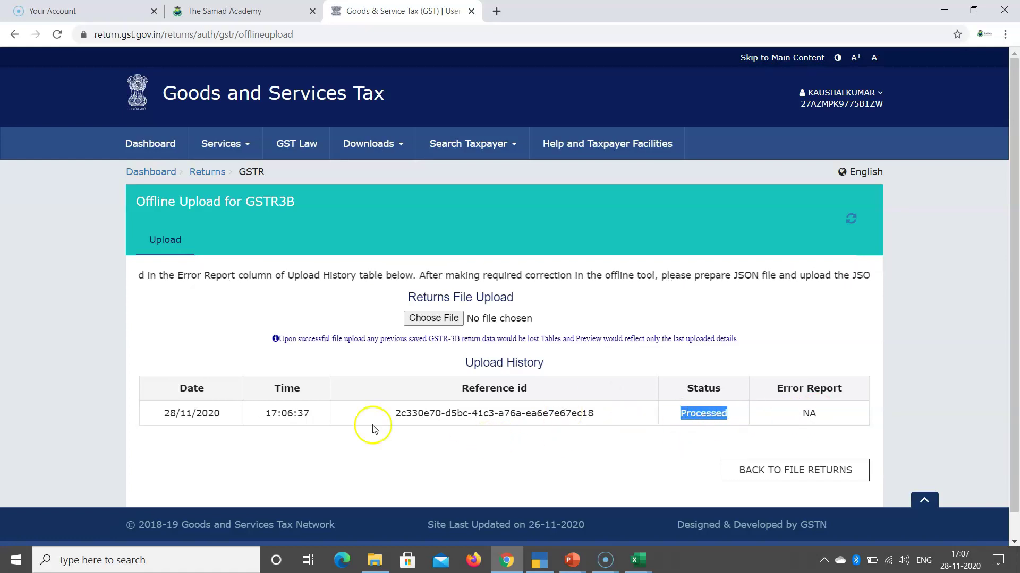
left_click_drag(162, 415, 237, 414)
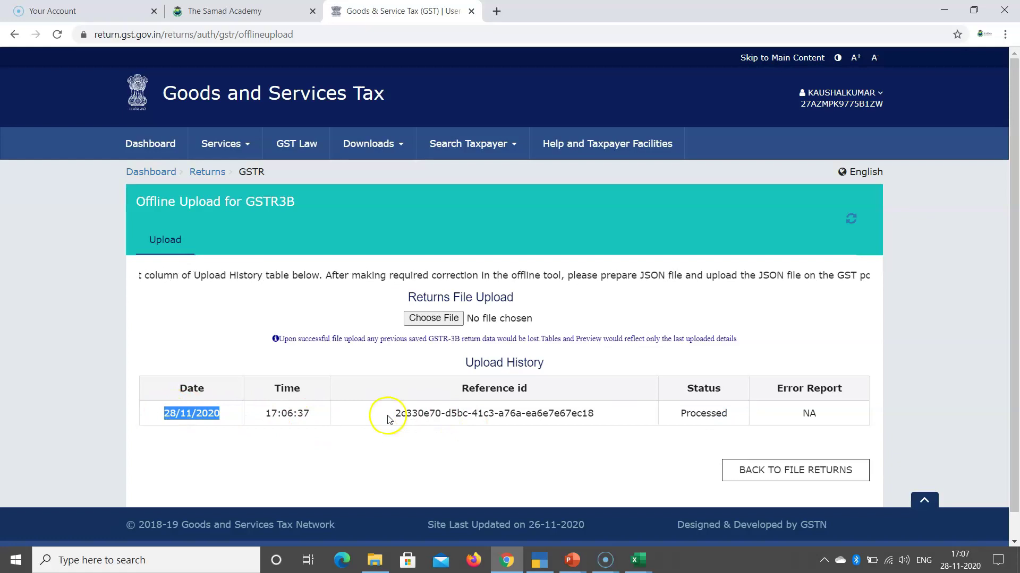
left_click_drag(390, 415, 613, 417)
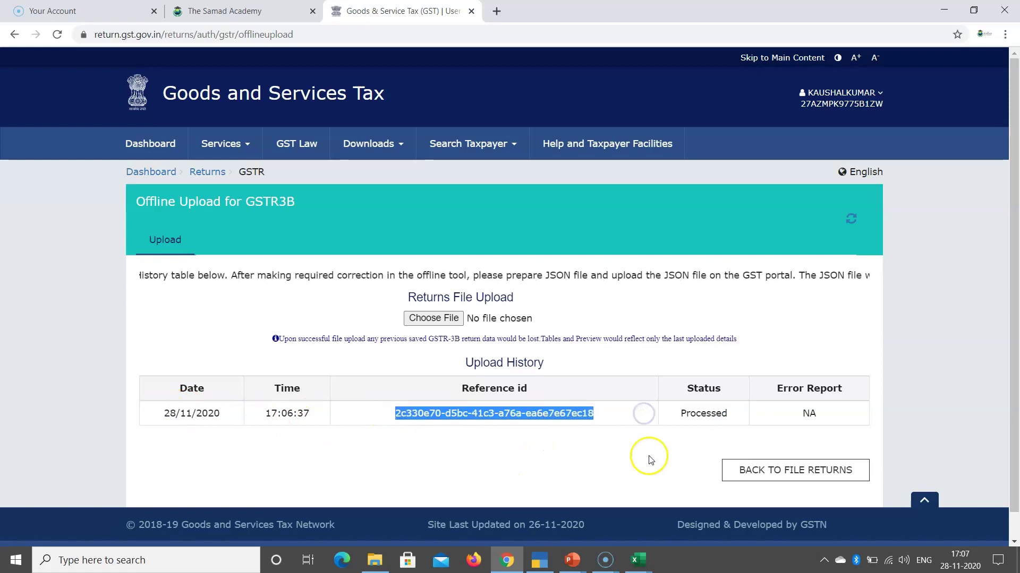
Step: Return to File Returns, find the July returns again and open GSTR-3B for online preparation
left_click(748, 472)
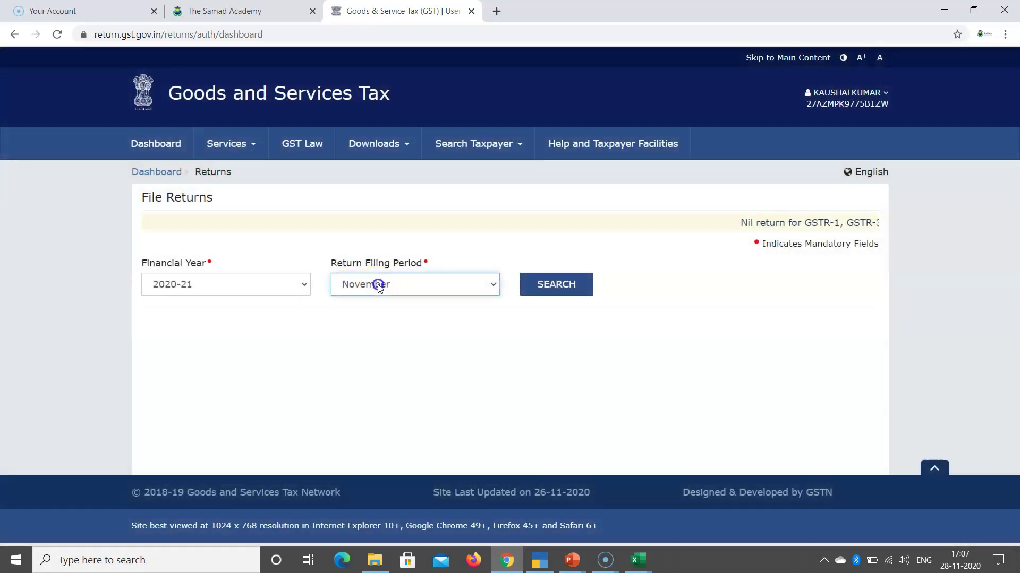
left_click(379, 285)
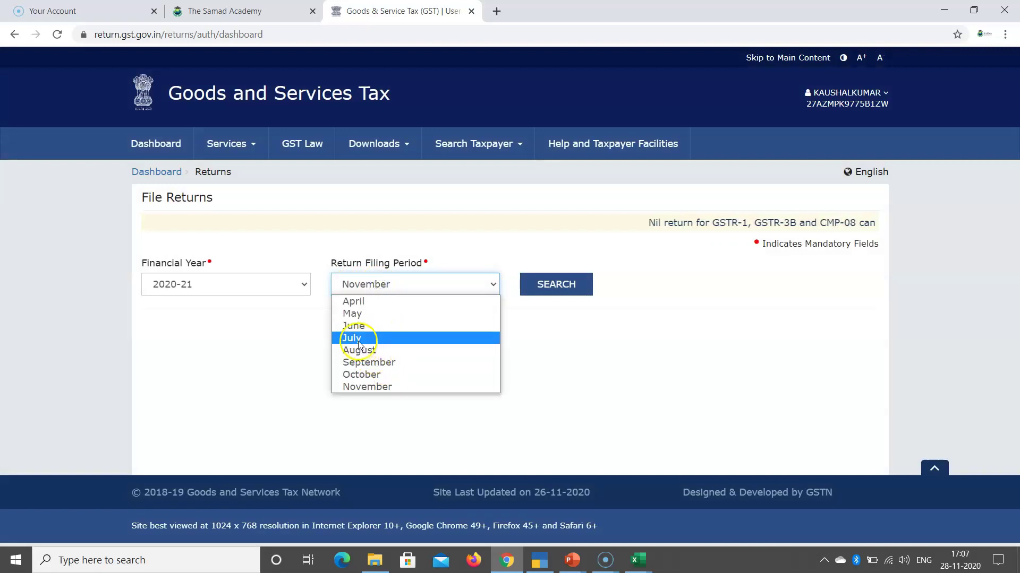
left_click(361, 338)
left_click(531, 284)
scroll(292, 359, "down", 5)
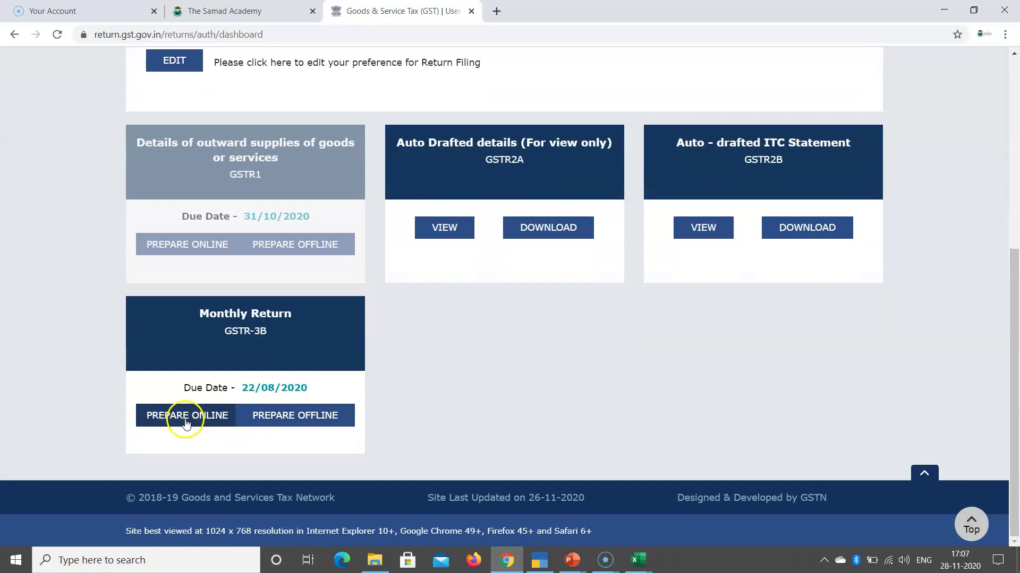
left_click(185, 417)
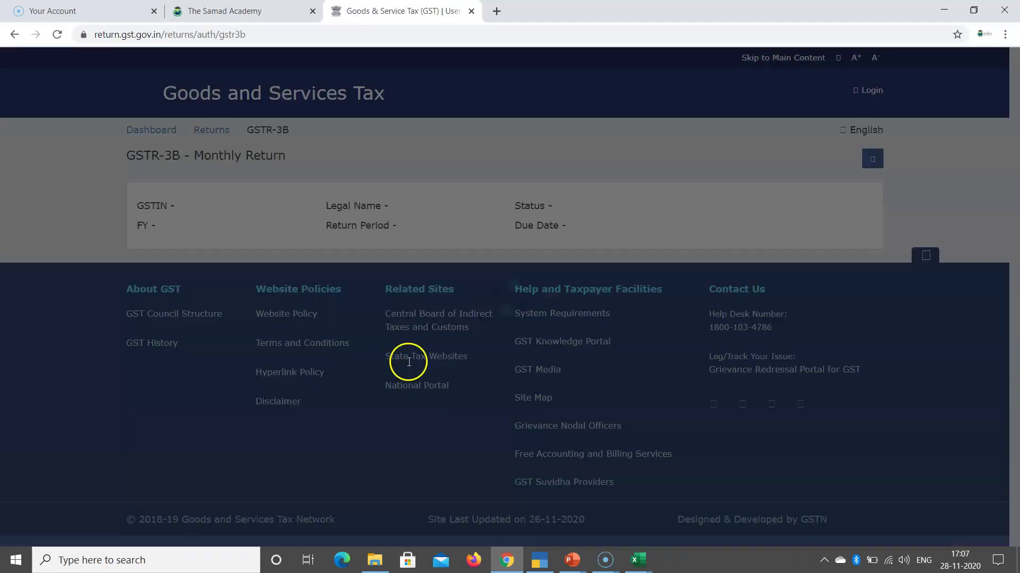
Step: Dismiss the filing guidelines, answer No to question A and Yes to questions B to F, and continue to the summary
scroll(489, 476, "down", 3)
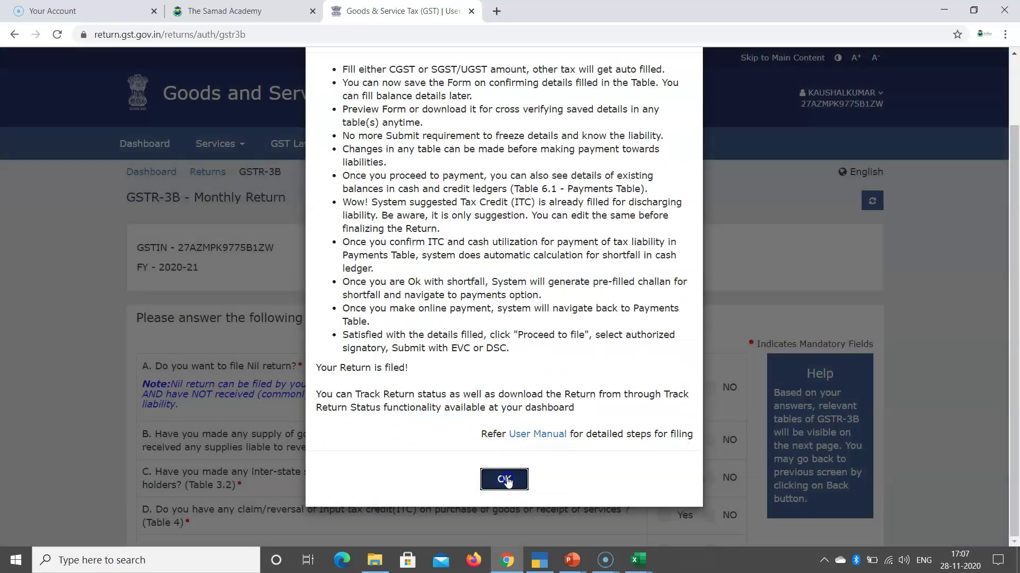
left_click(505, 479)
scroll(733, 345, "down", 3)
left_click(717, 432)
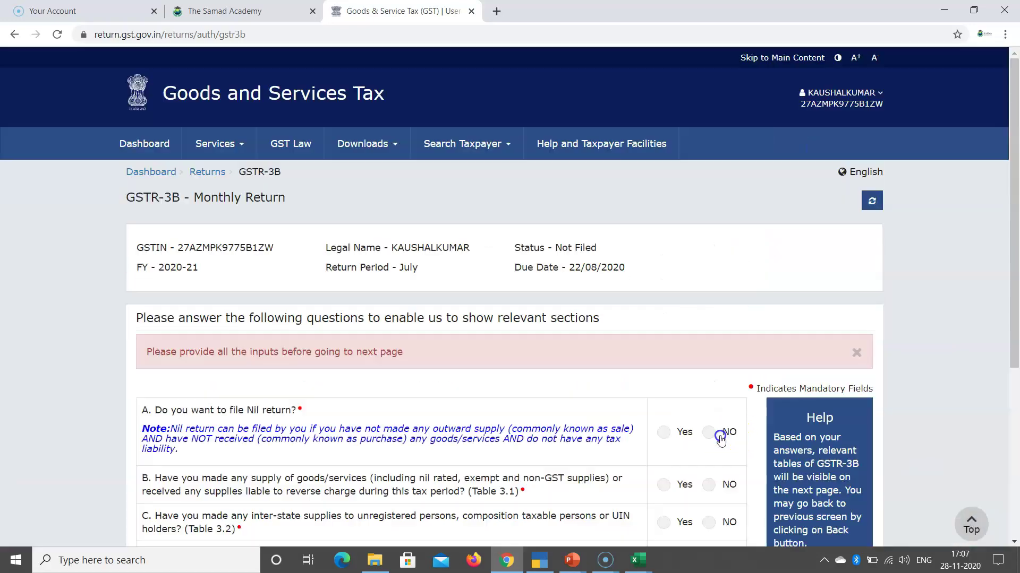
scroll(403, 367, "down", 5)
left_click(709, 167)
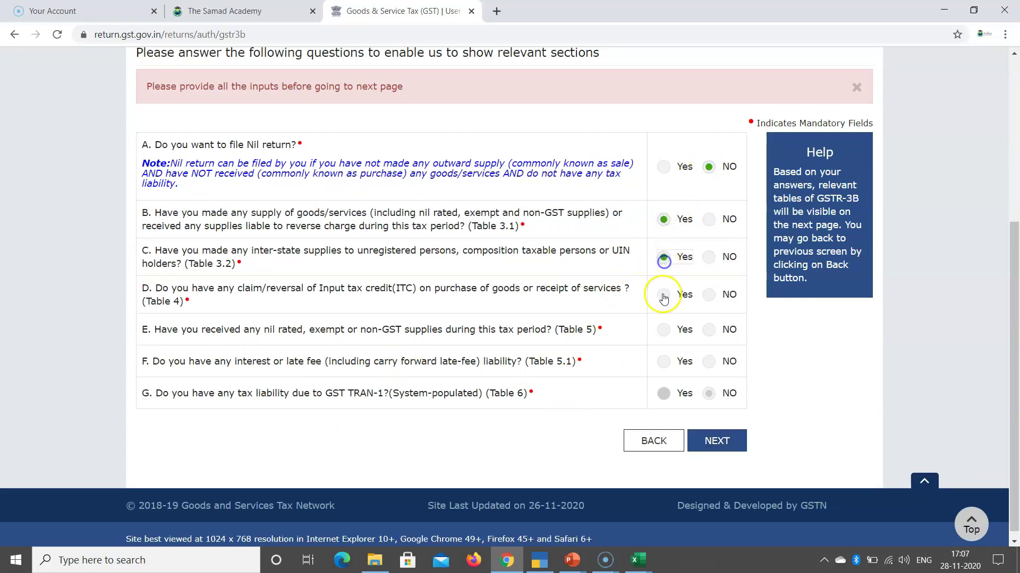
left_click(663, 364)
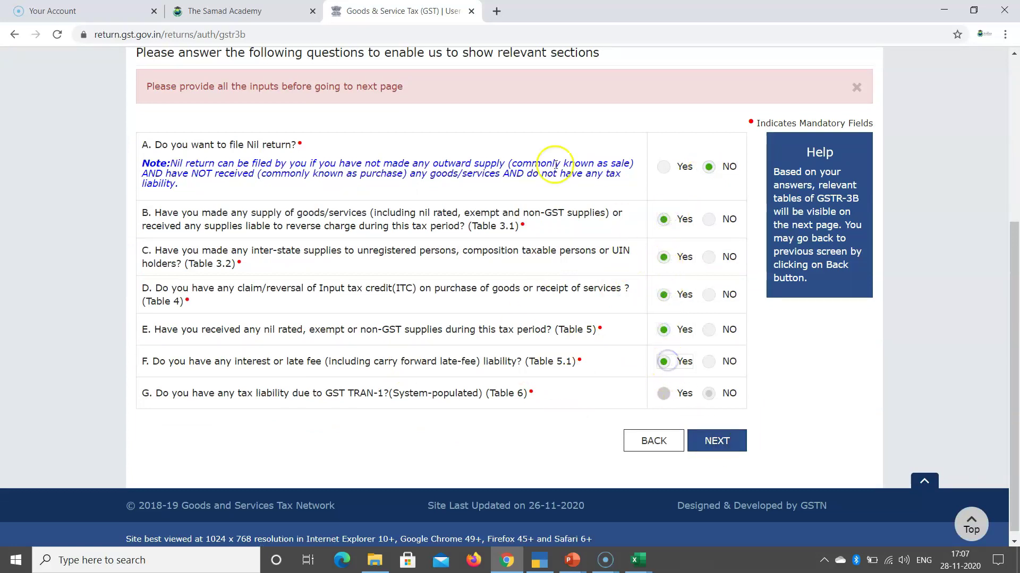
left_click(717, 448)
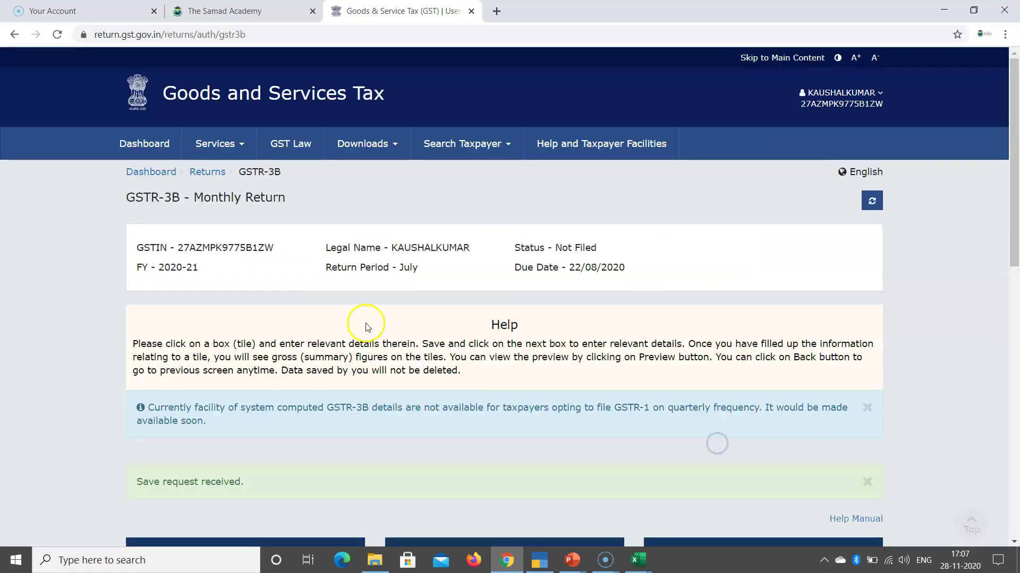
Step: Examine the amounts on the GSTR-3B summary tiles 3.1 to 5.1 and refresh the return data
scroll(531, 322, "down", 4)
scroll(531, 332, "down", 3)
scroll(573, 292, "up", 5)
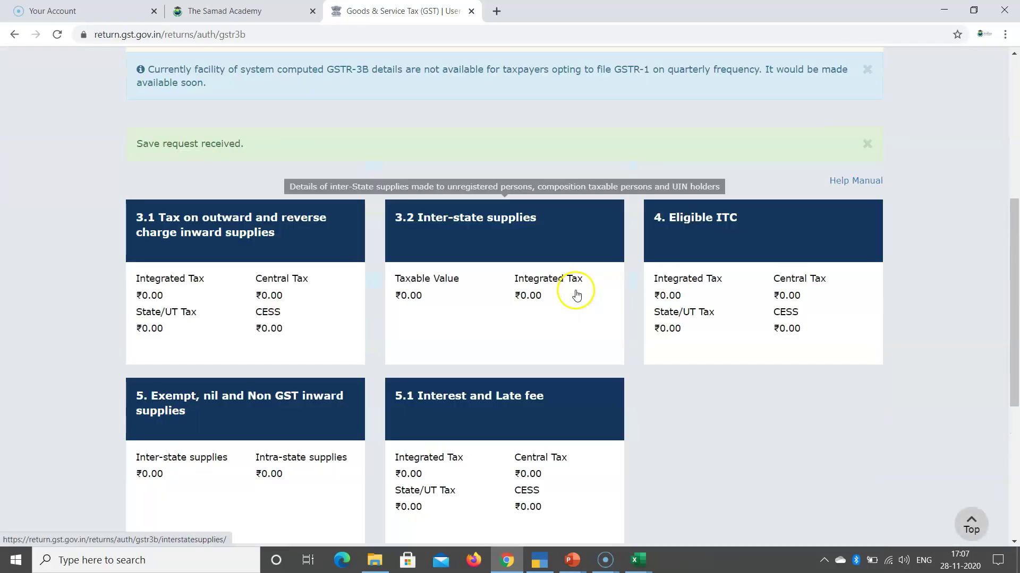
scroll(510, 290, "up", 3)
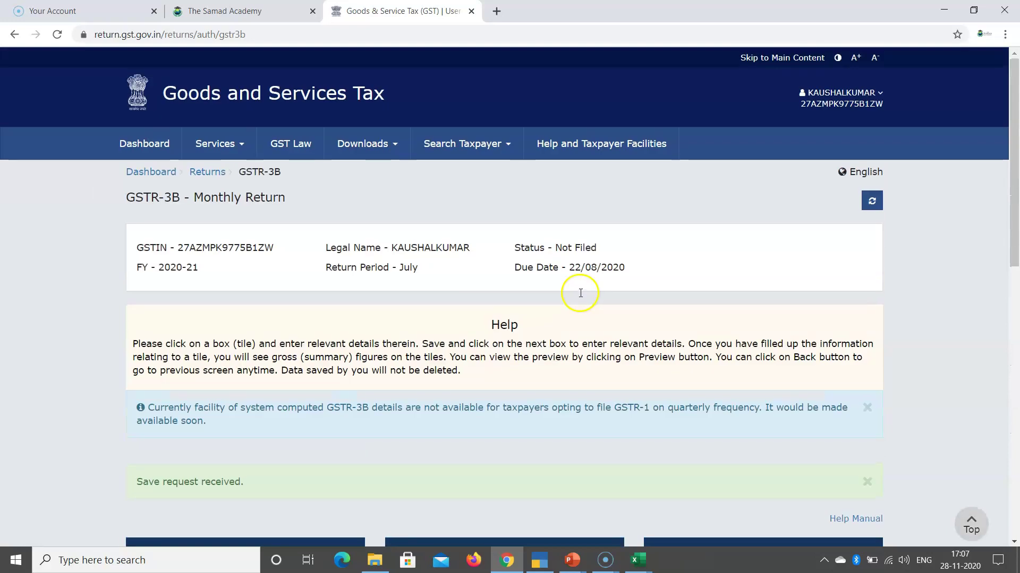
scroll(507, 349, "down", 5)
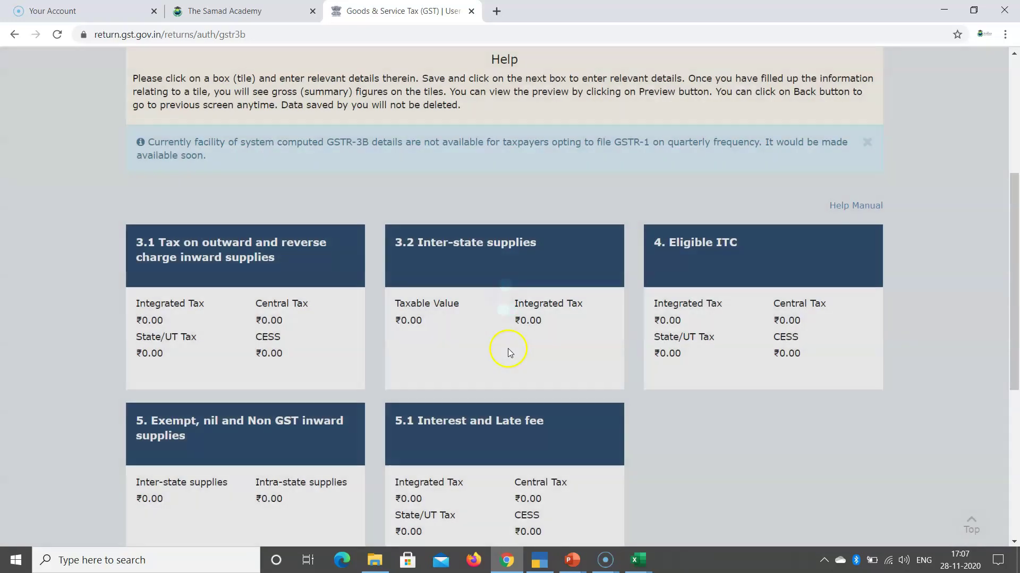
scroll(421, 346, "down", 2)
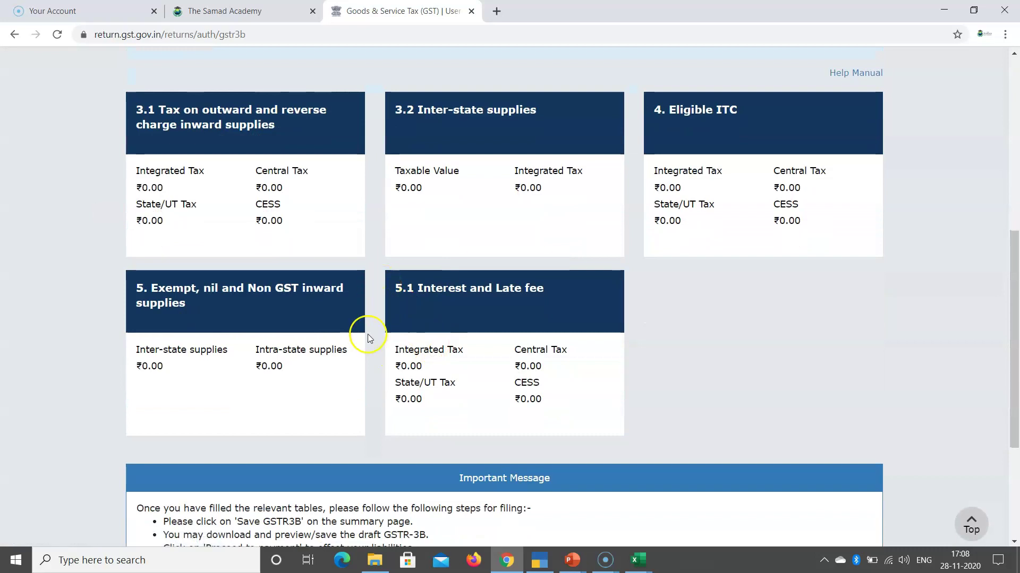
scroll(480, 316, "up", 2)
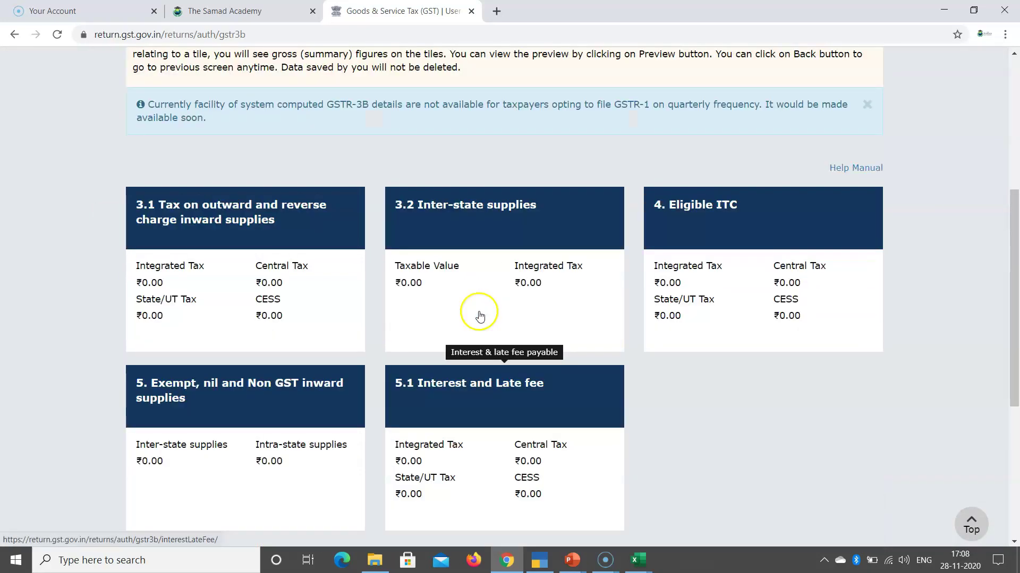
scroll(480, 316, "up", 1)
scroll(467, 319, "up", 4)
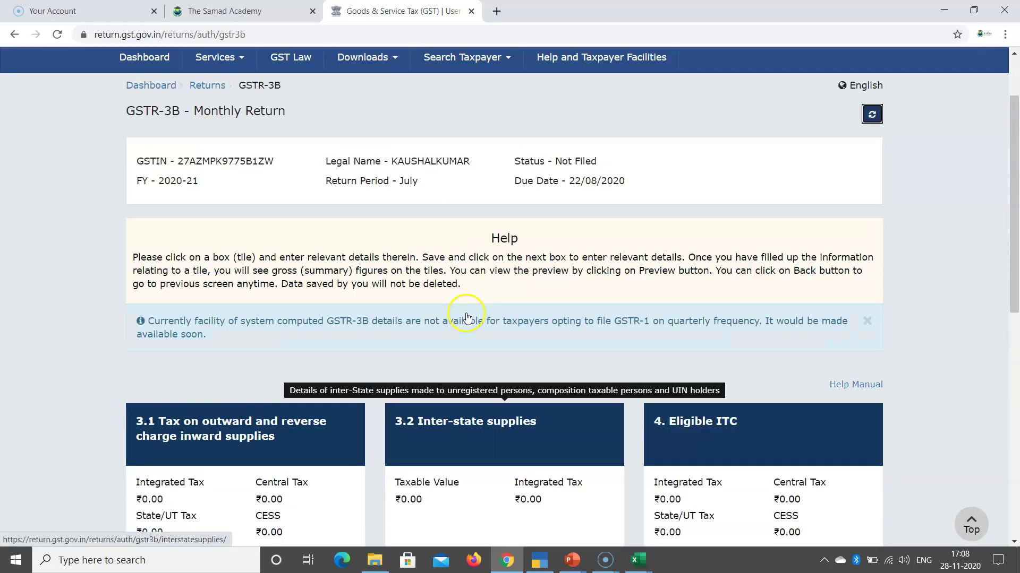
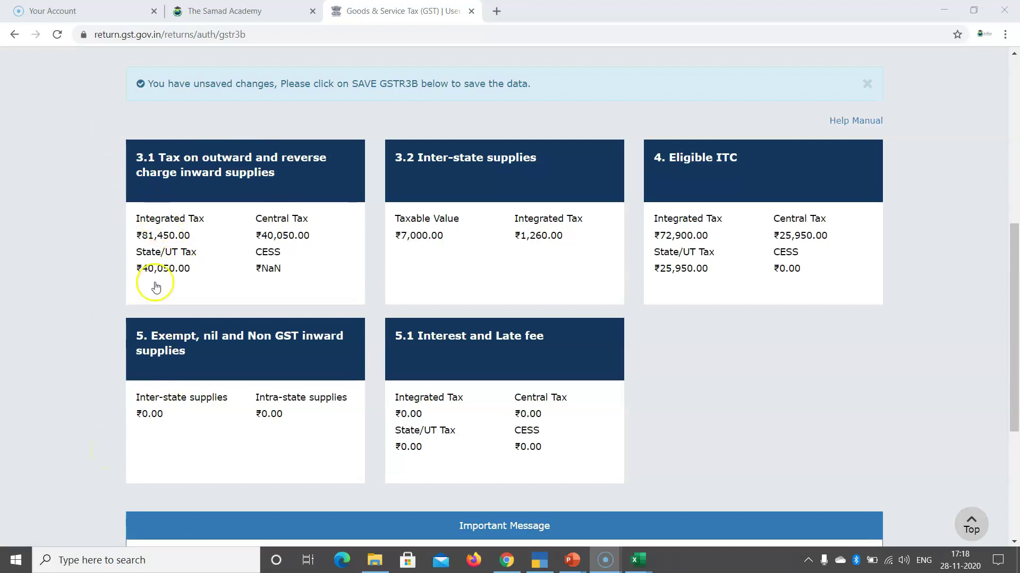
Step: Open table 3.1, accept the IGST refund guidelines, check the outward and reverse charge supply amounts, and confirm the table
left_click(171, 256)
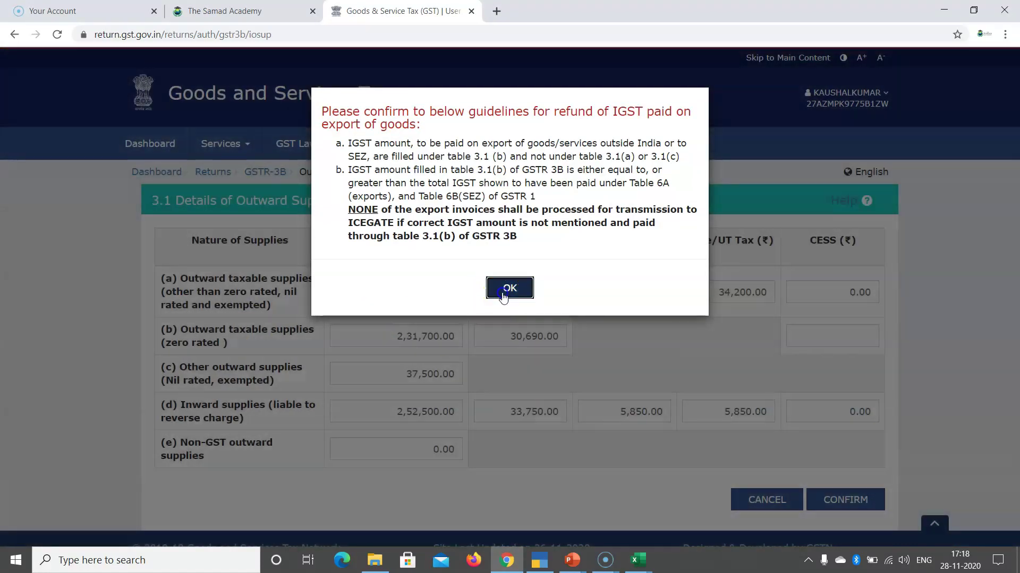
left_click(503, 289)
double_click(390, 292)
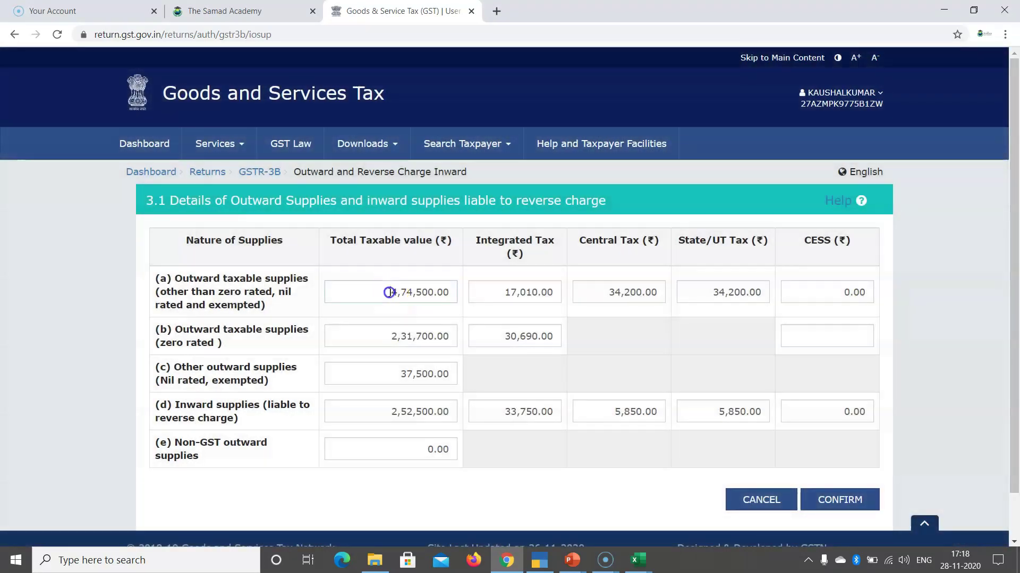
double_click(404, 336)
double_click(505, 336)
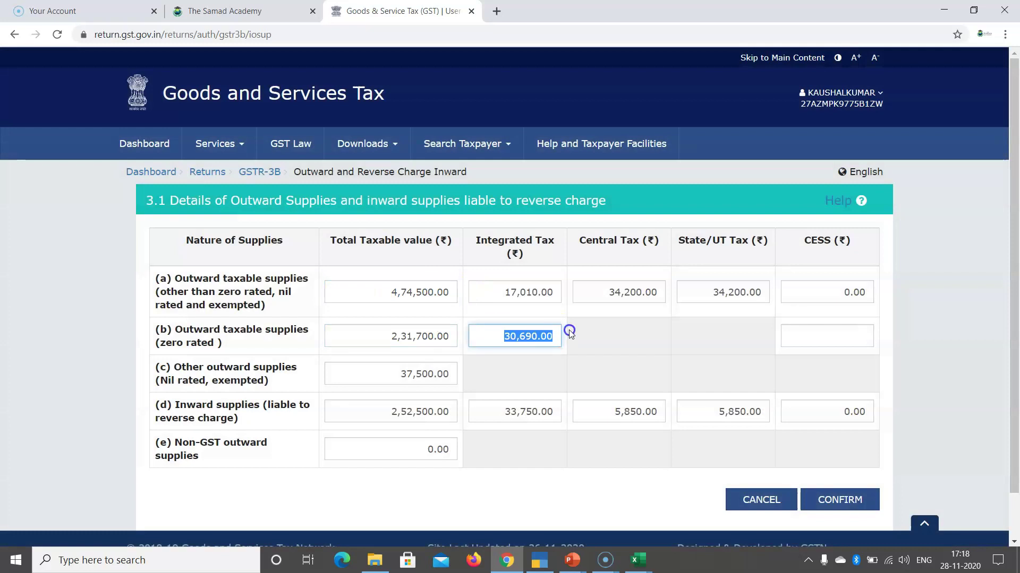
left_click_drag(398, 382, 469, 374)
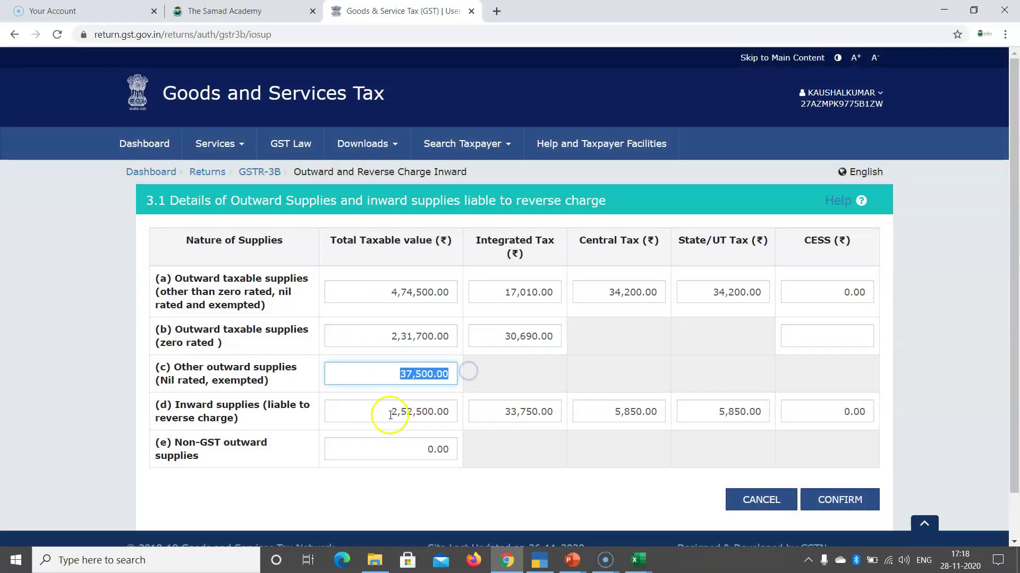
left_click_drag(390, 414, 433, 409)
left_click(595, 410)
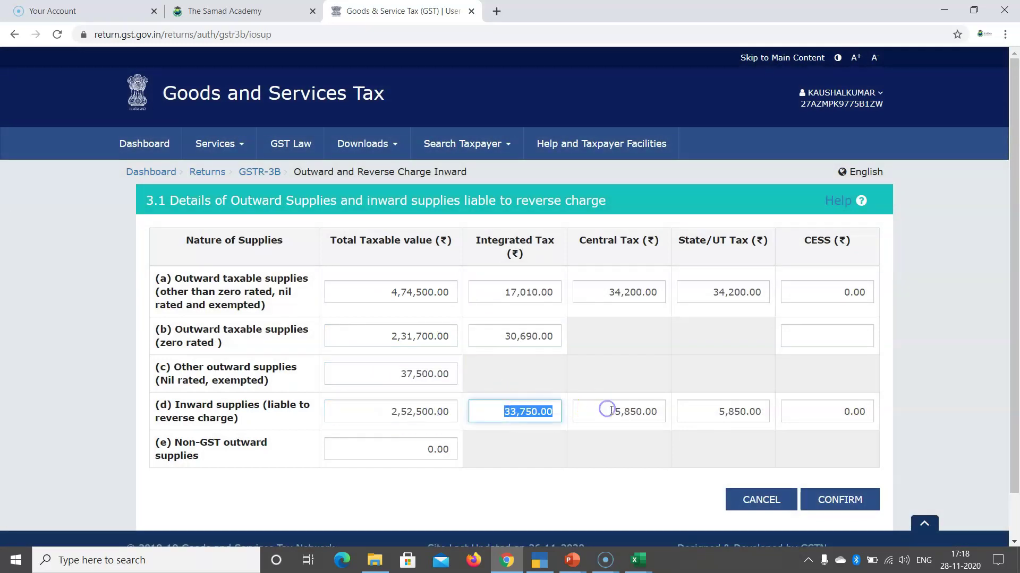
scroll(449, 389, "down", 1)
scroll(594, 345, "down", 1)
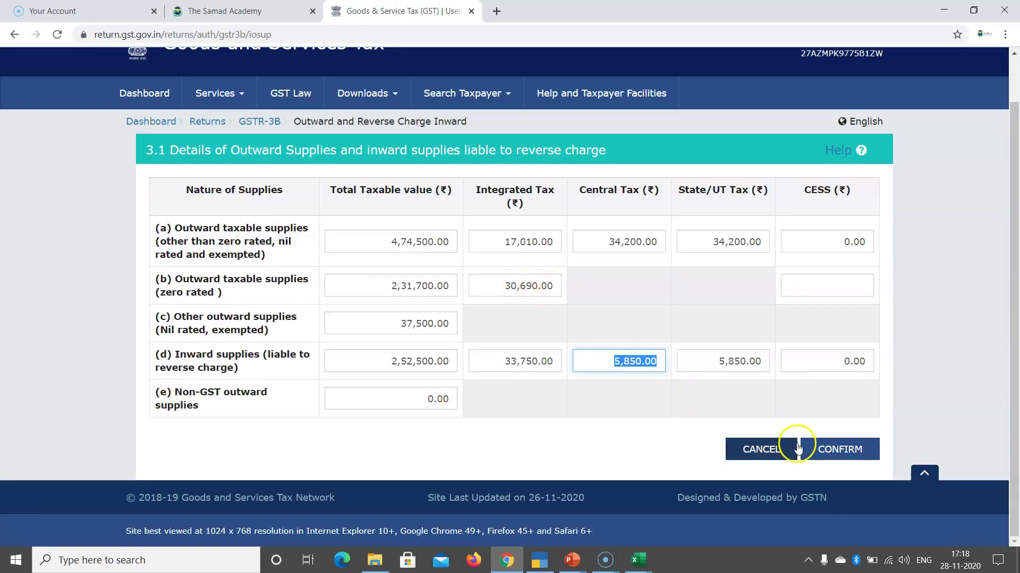
left_click(841, 450)
Step: Open table 3.2, check the inter-state supplies made to unregistered persons, and confirm the table
scroll(372, 377, "down", 5)
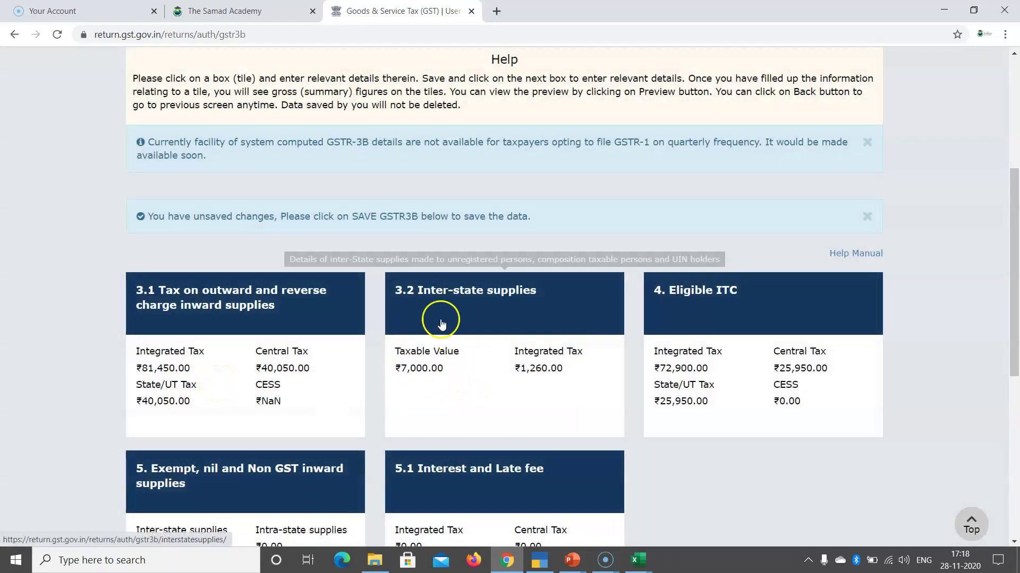
left_click(467, 402)
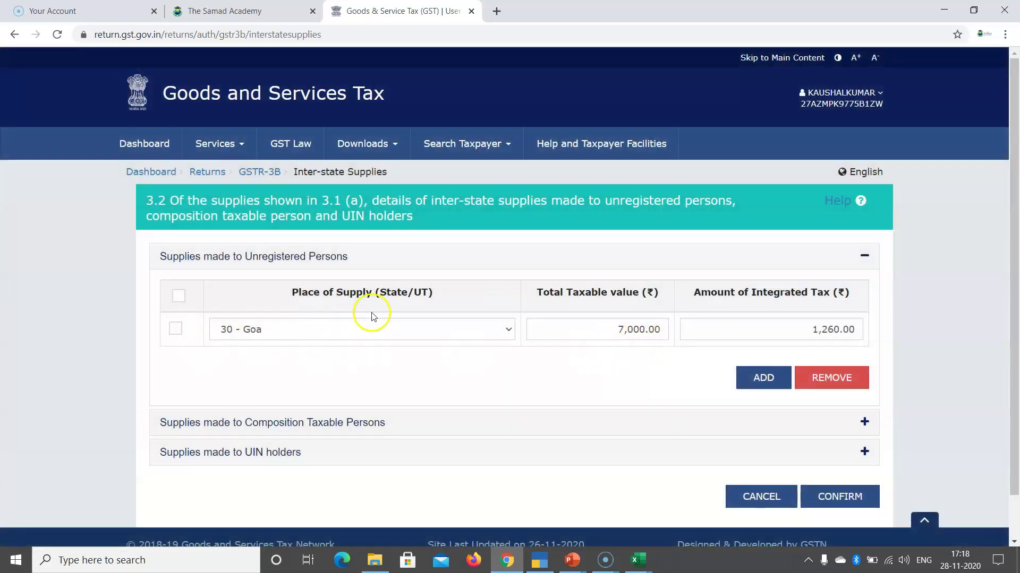
left_click(835, 496)
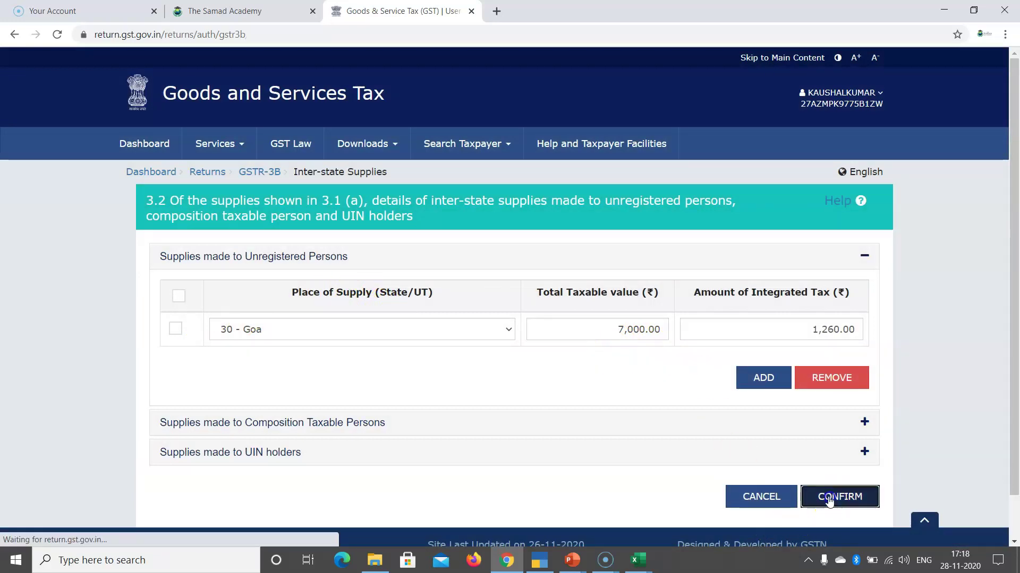
Step: Open table 4 Eligible ITC, check the import, reverse charge and all other ITC amounts, and confirm the table
scroll(399, 374, "down", 6)
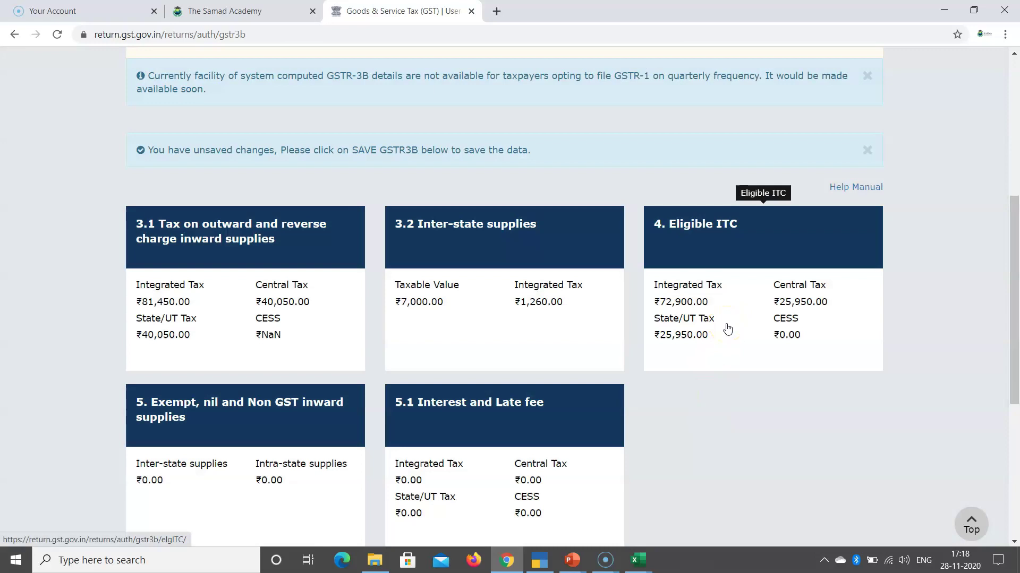
left_click(728, 329)
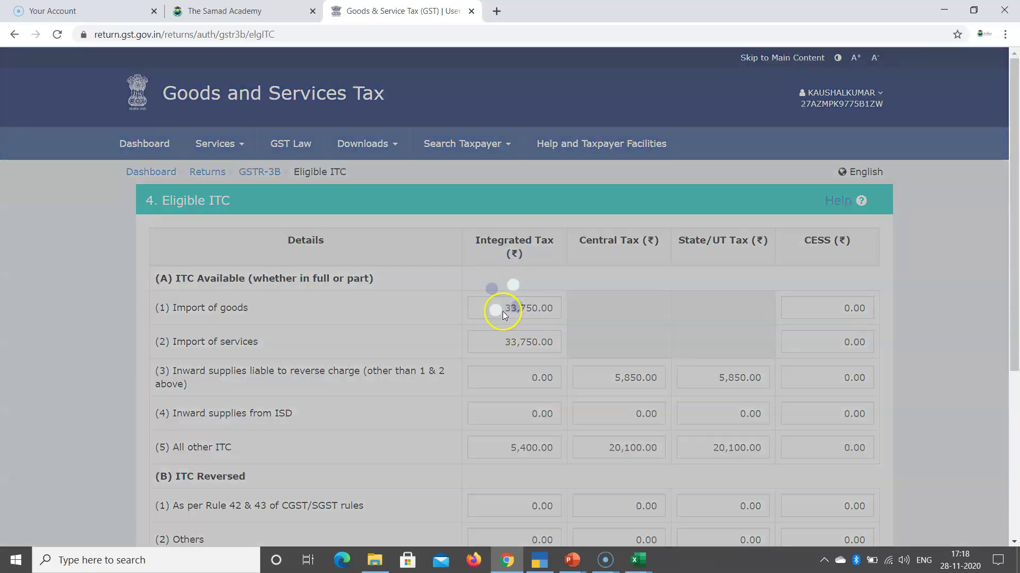
left_click(502, 312)
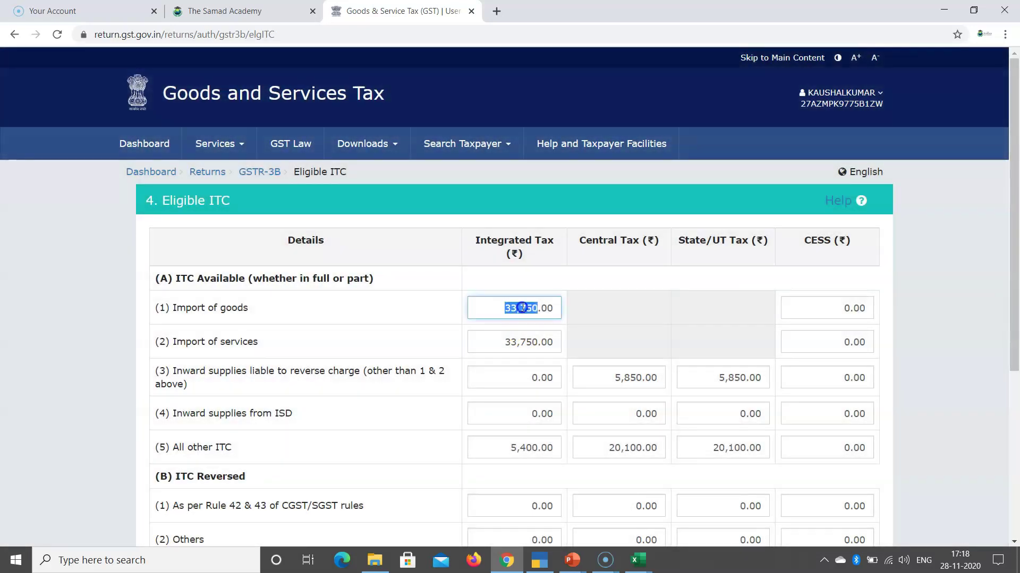
left_click(504, 342)
scroll(551, 414, "down", 2)
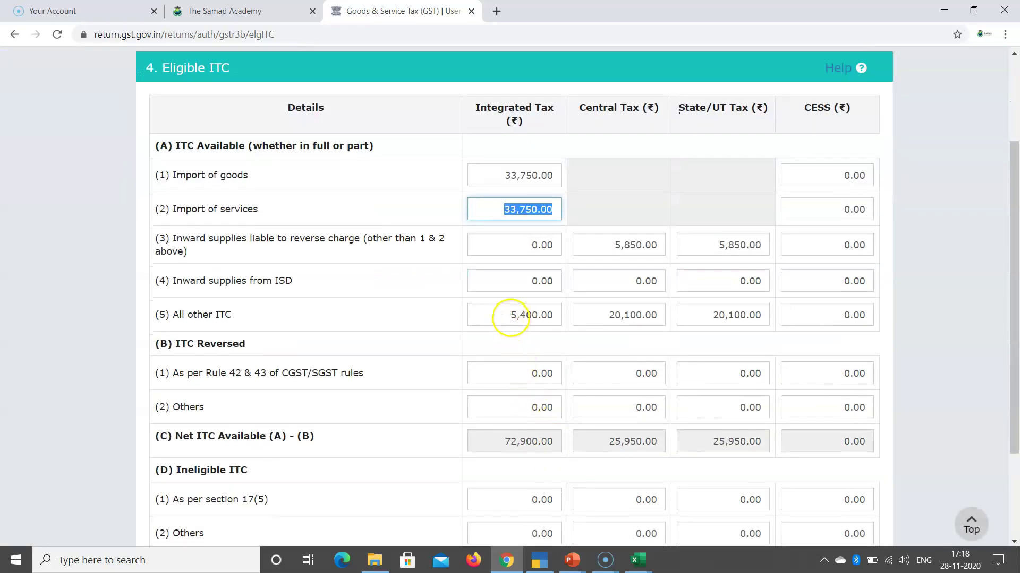
left_click_drag(510, 313, 570, 314)
left_click(616, 316)
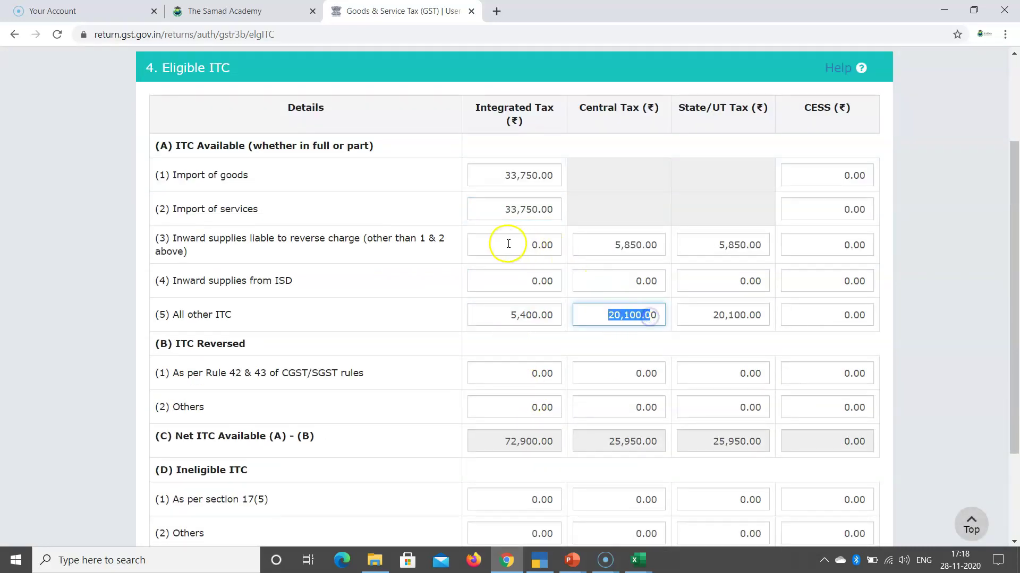
left_click(527, 244)
left_click(610, 246)
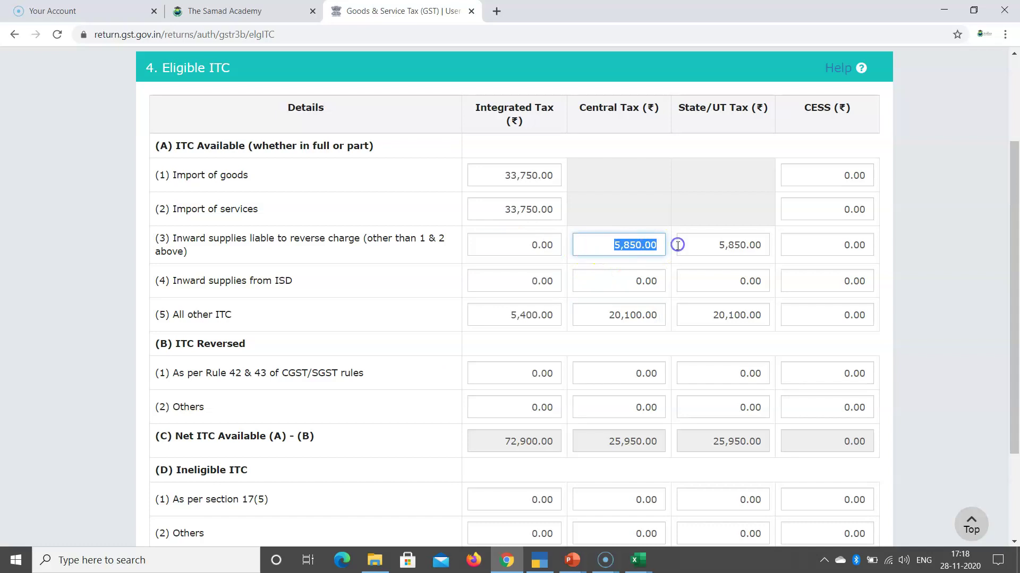
left_click(754, 246)
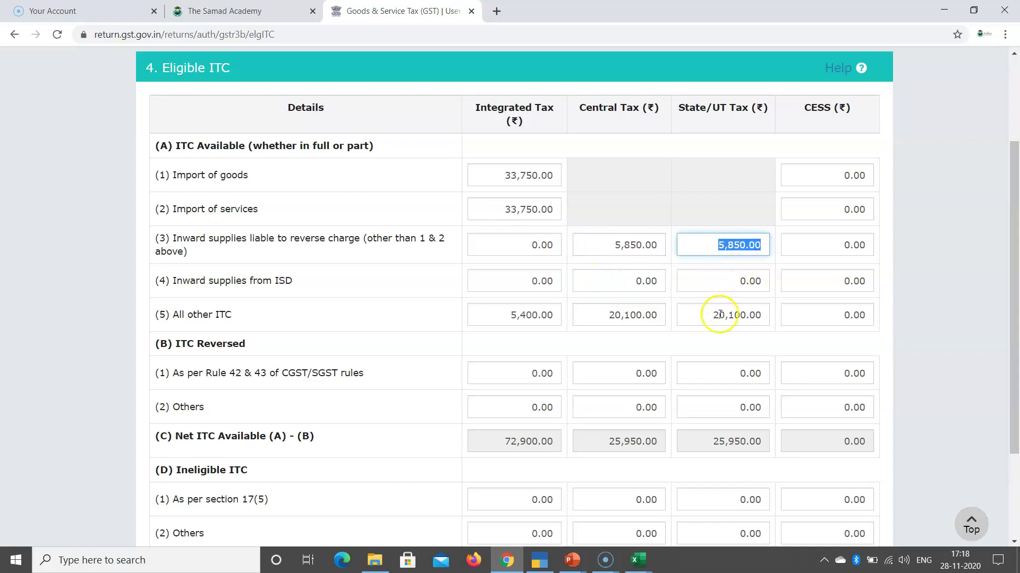
scroll(719, 314, "down", 2)
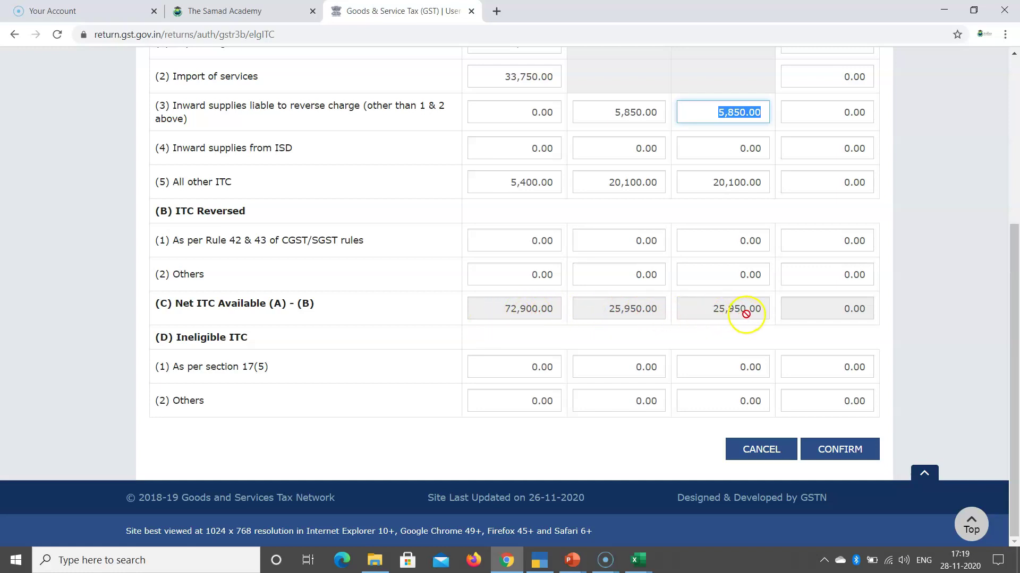
left_click(849, 453)
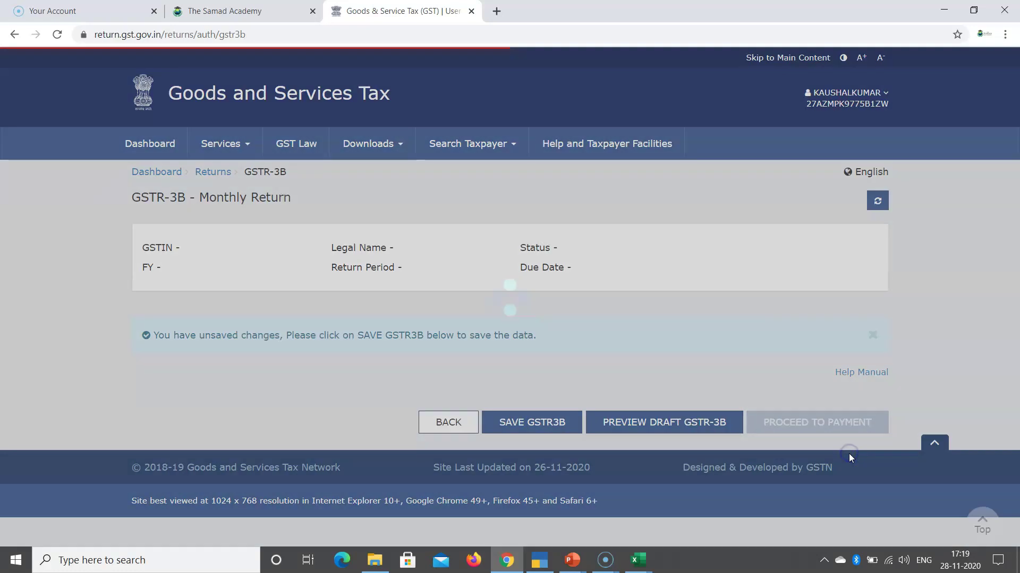
Step: Look over the summary tiles through 5.1 Interest and Late fee and save the GSTR-3B data
scroll(513, 409, "down", 2)
scroll(522, 397, "down", 2)
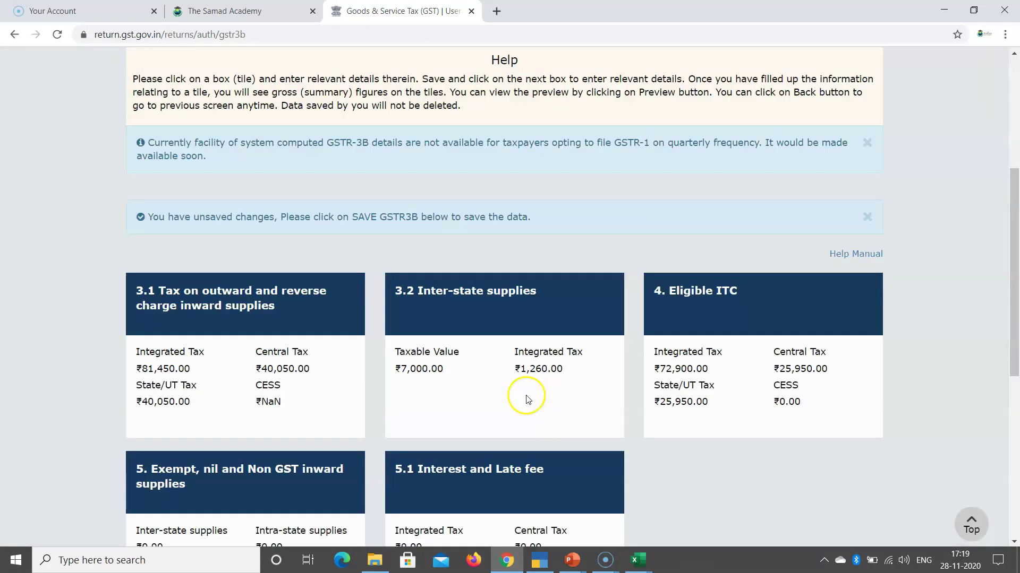
scroll(527, 398, "down", 1)
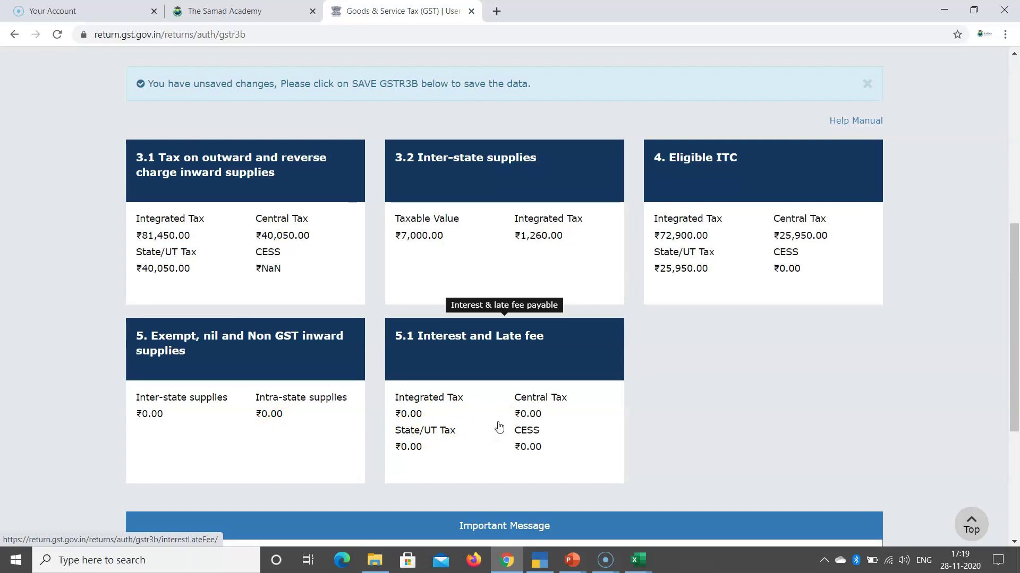
scroll(439, 462, "down", 5)
left_click(527, 459)
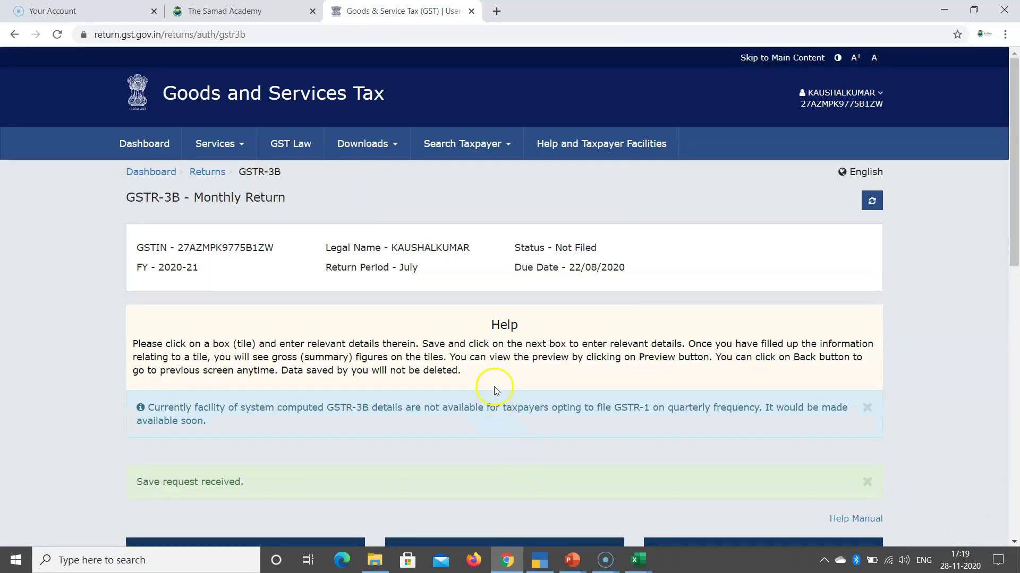
Step: Check the summary page after the save request and proceed to the payment of tax
scroll(493, 385, "down", 1)
scroll(502, 381, "down", 8)
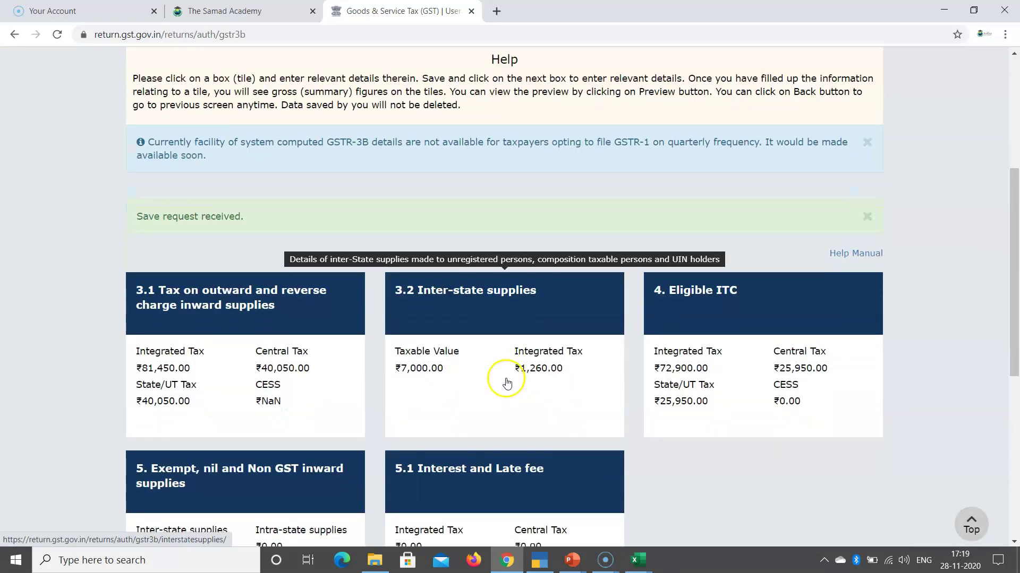
scroll(563, 381, "down", 3)
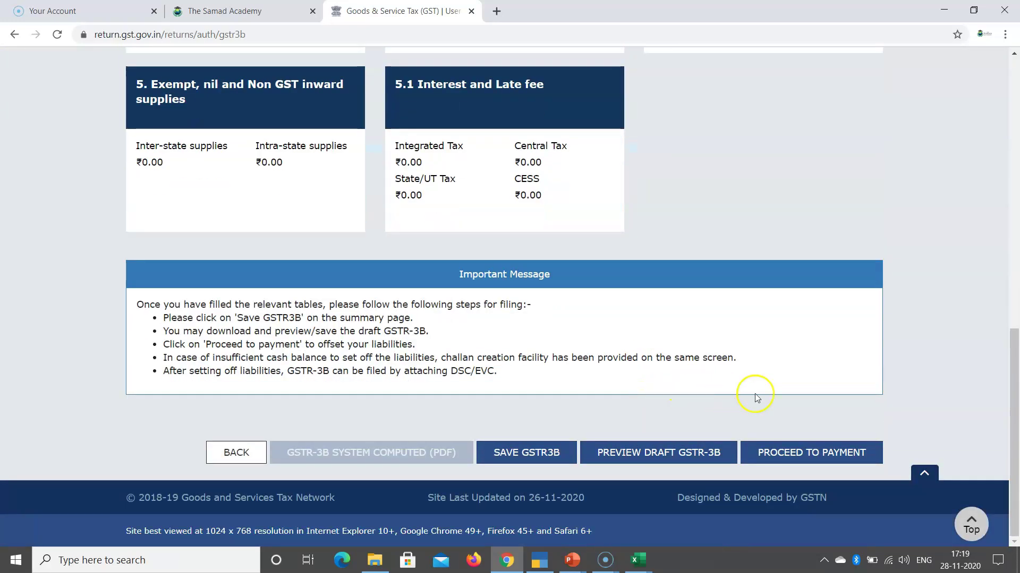
left_click(801, 454)
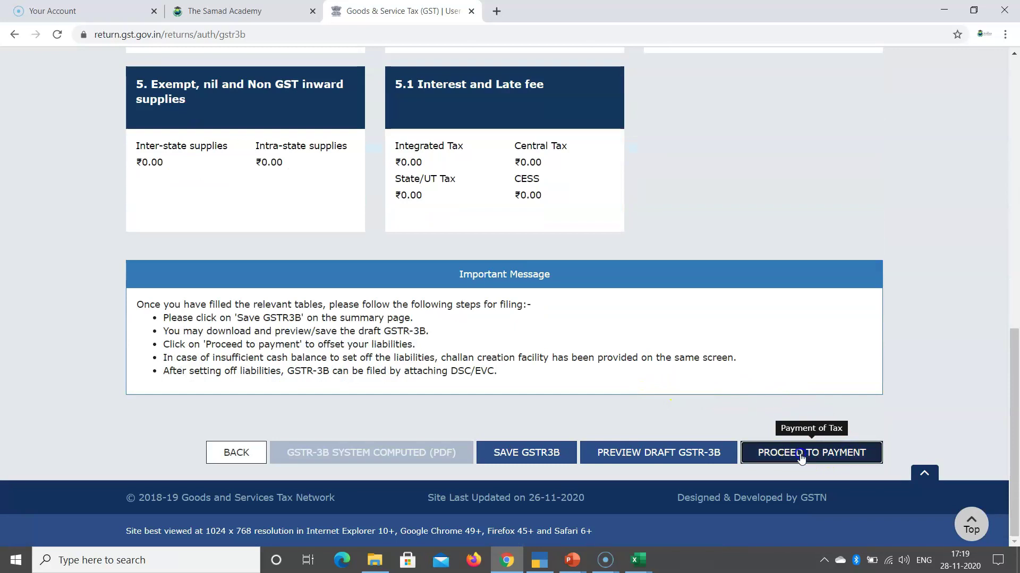
Step: Examine the integrated tax, central tax and cess balances under Cash Ledger Balance on the payment page
scroll(496, 329, "down", 7)
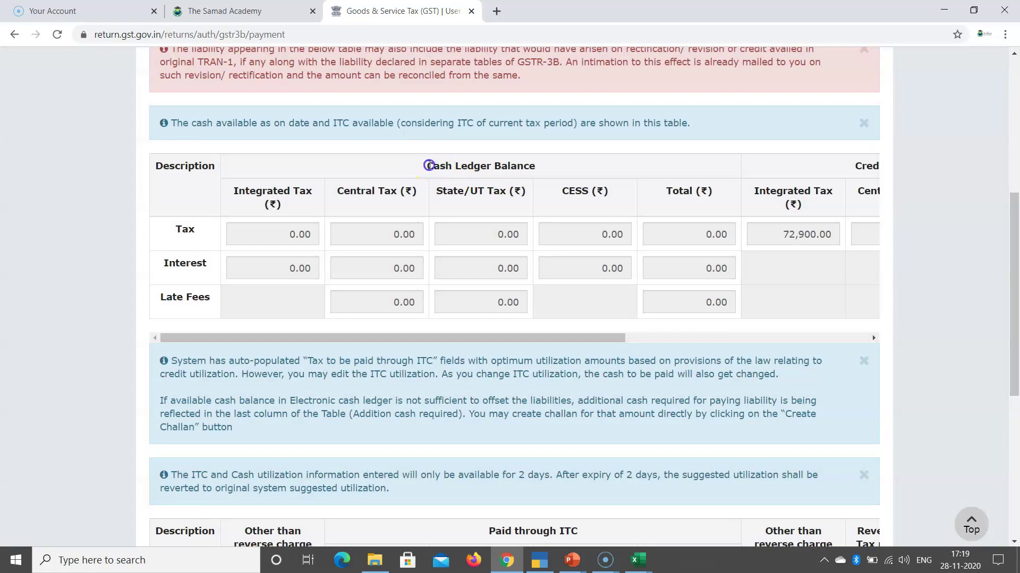
left_click_drag(429, 166, 553, 166)
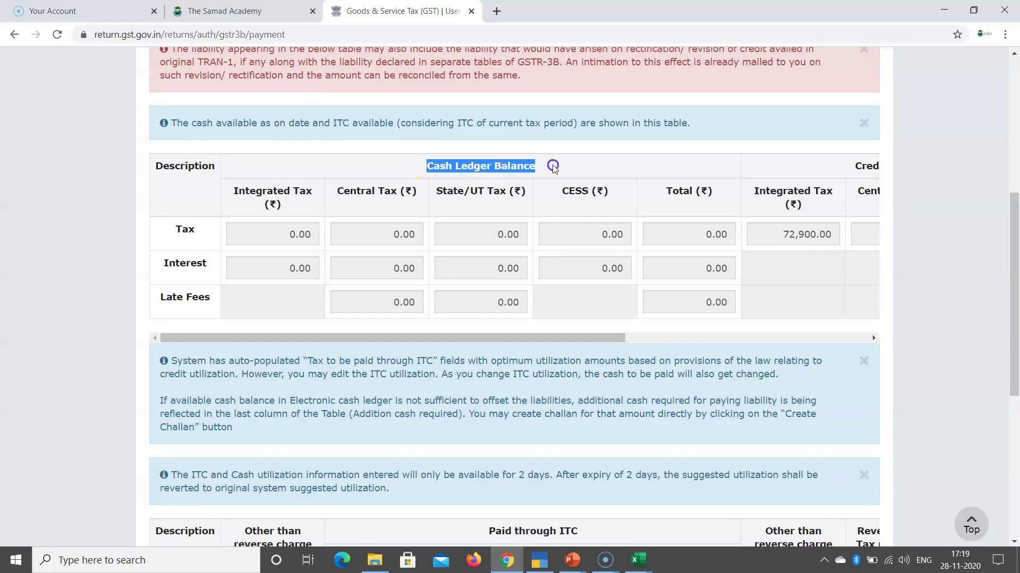
left_click(291, 233)
left_click(388, 234)
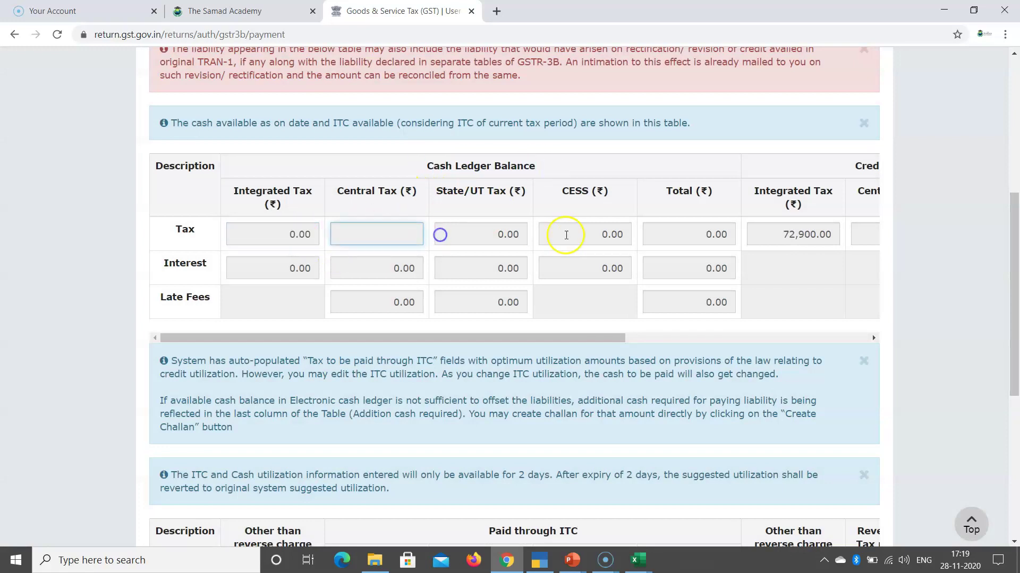
left_click(563, 234)
Step: Examine the ITC utilization table, comparing the State/UT Tax payable with the amount paid through ITC and the amount due in cash
scroll(586, 330, "down", 1)
scroll(587, 331, "down", 5)
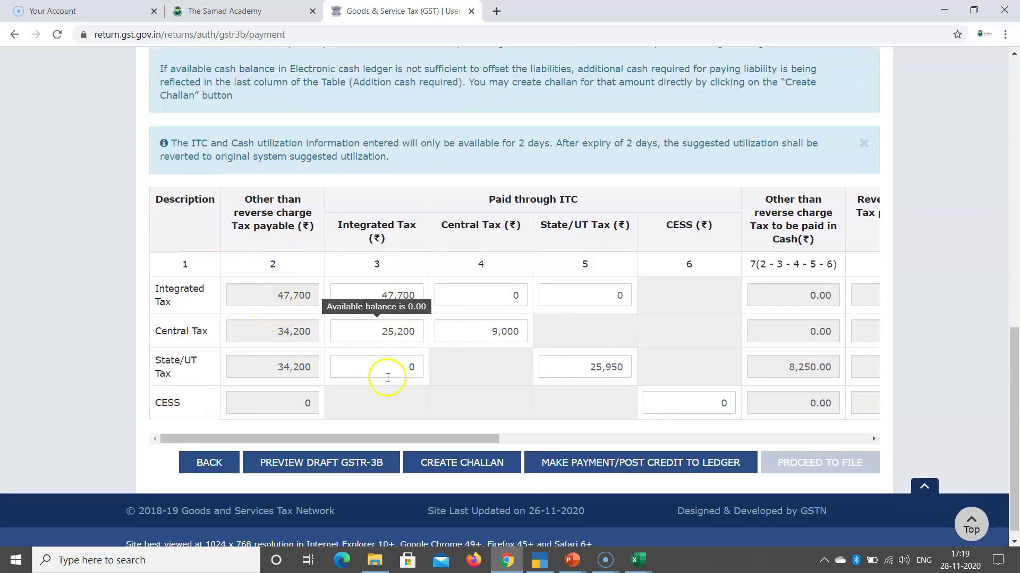
left_click_drag(387, 439, 467, 440)
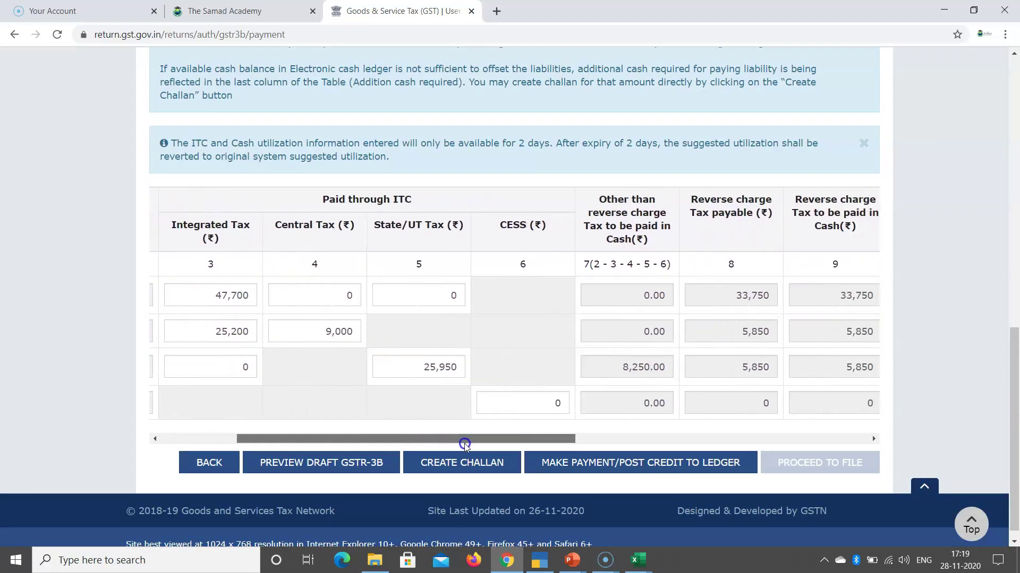
left_click(624, 367)
left_click_drag(540, 445, 513, 441)
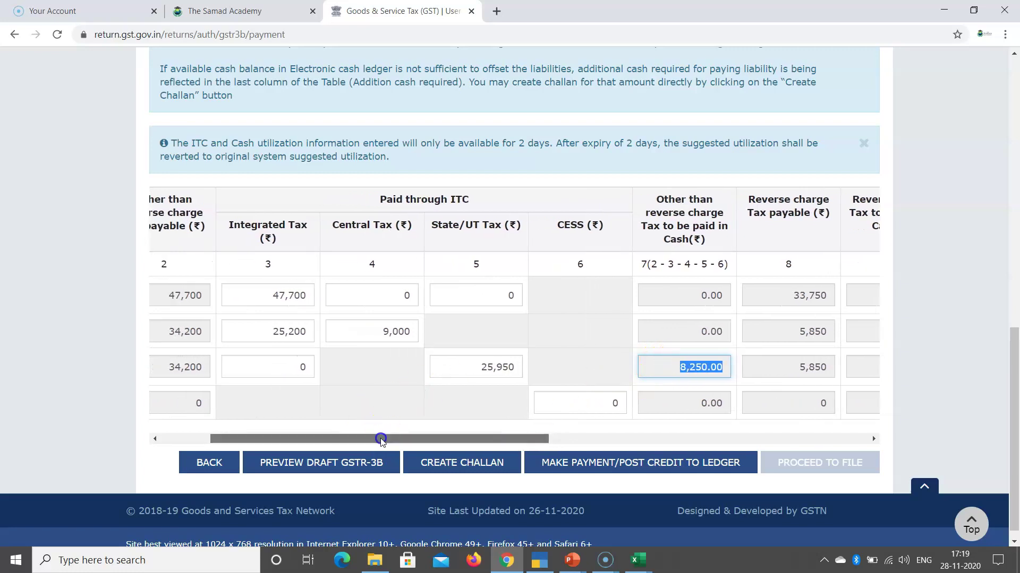
left_click_drag(380, 435, 258, 451)
left_click_drag(155, 364, 173, 375)
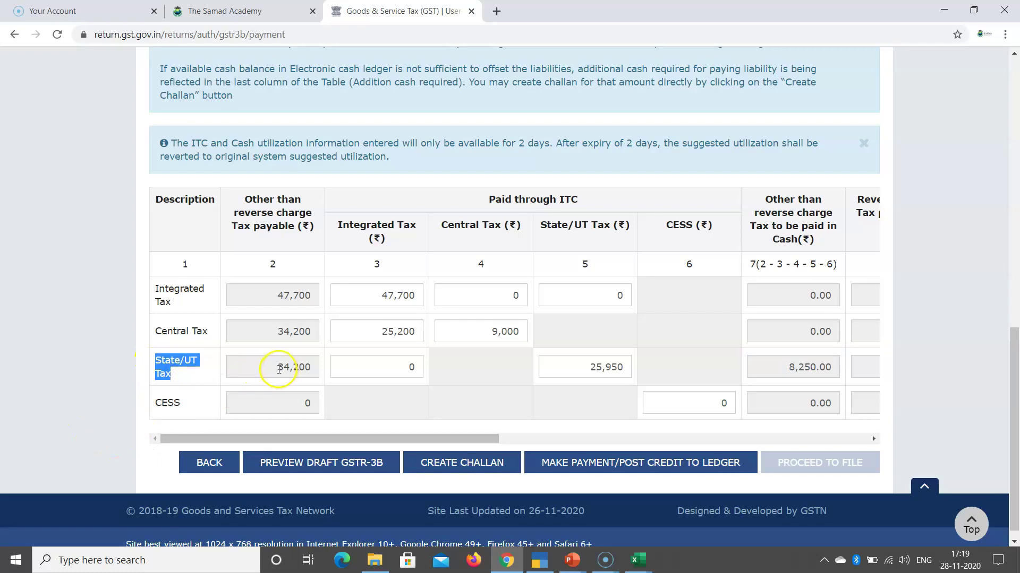
left_click_drag(278, 369, 310, 368)
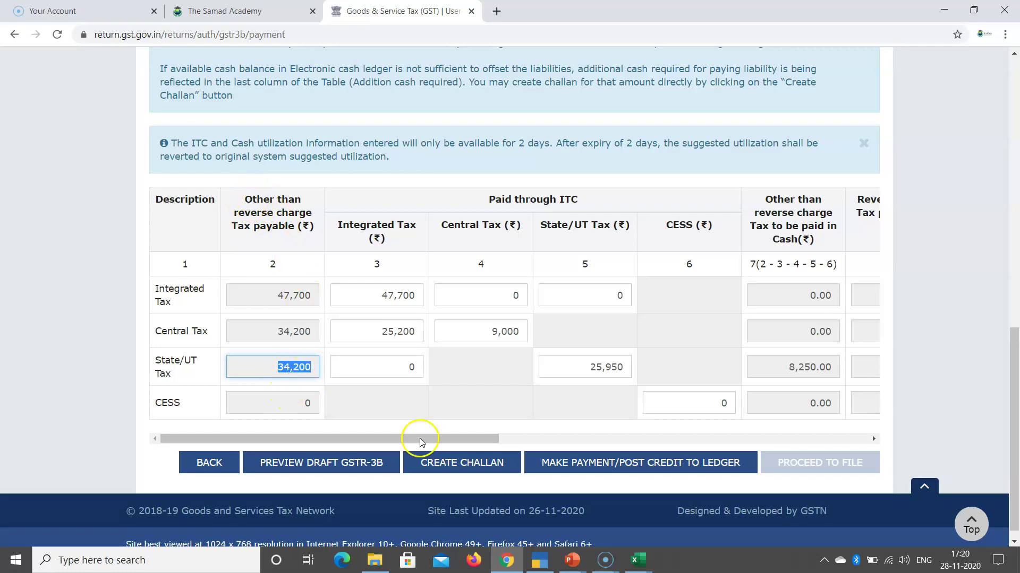
Step: In the ITC SETOFF RULE workbook, examine the CGST output and input amounts and the remaining SGST ITC balance
left_click(646, 568)
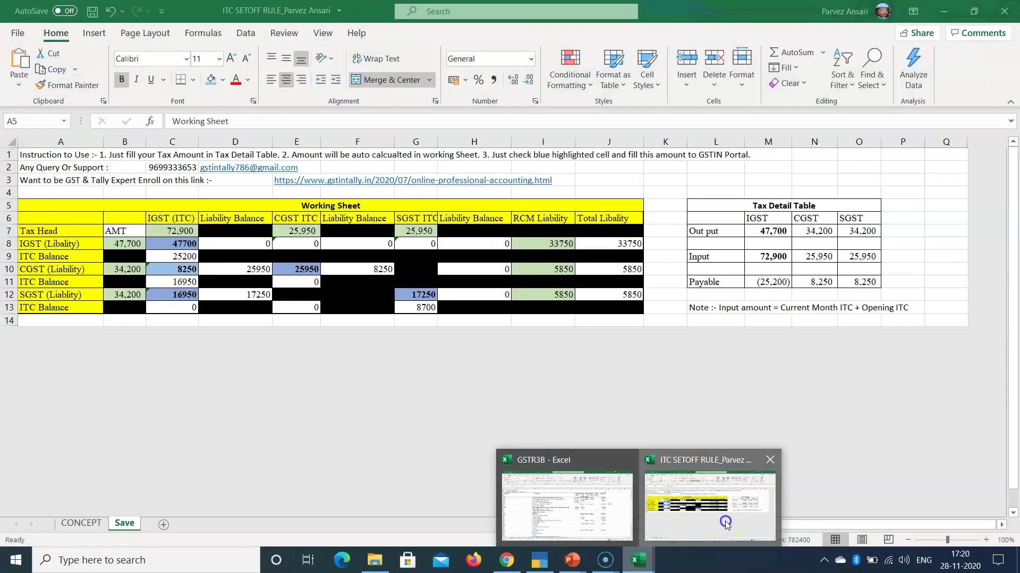
left_click(725, 521)
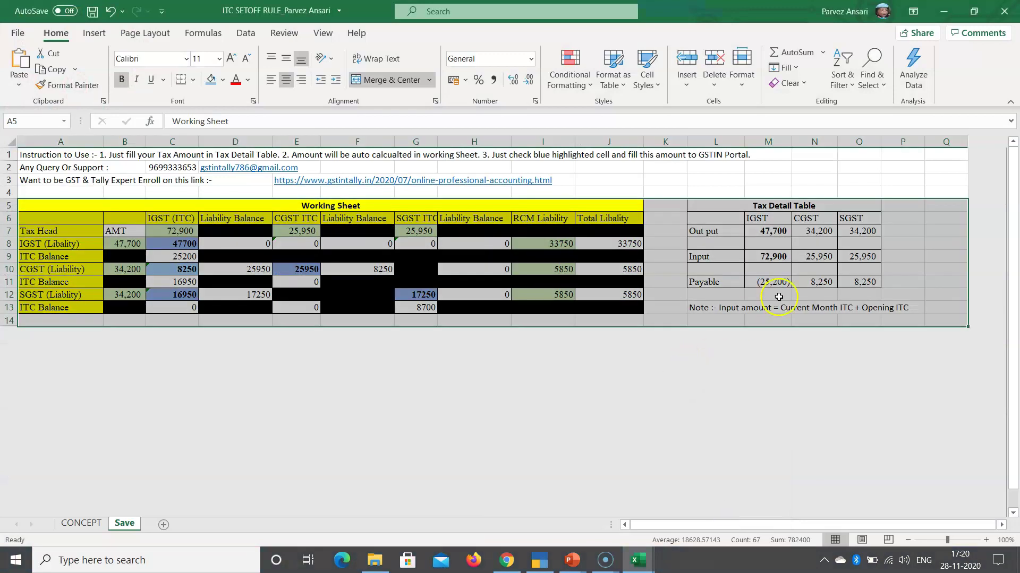
left_click(815, 234)
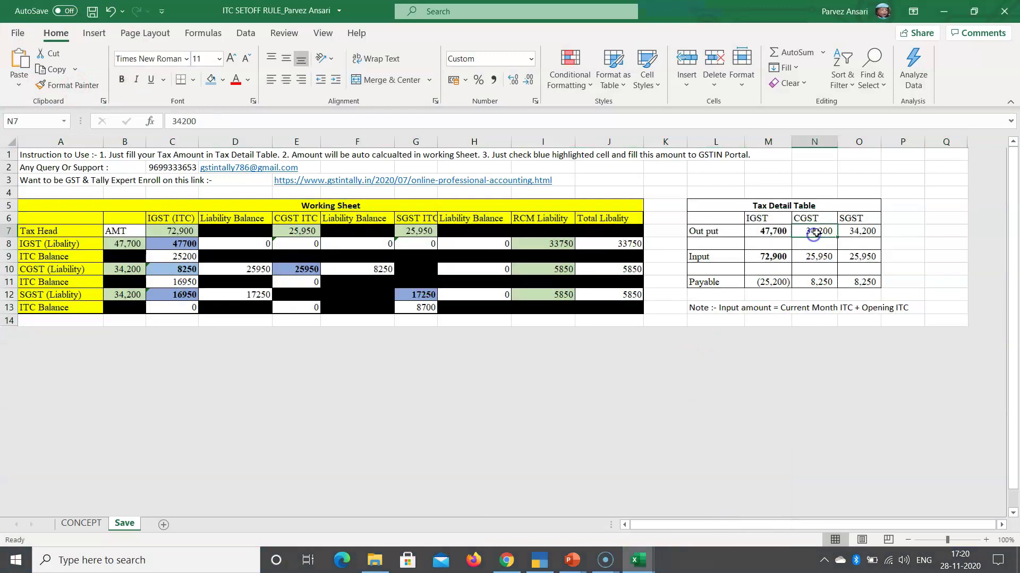
left_click(818, 261)
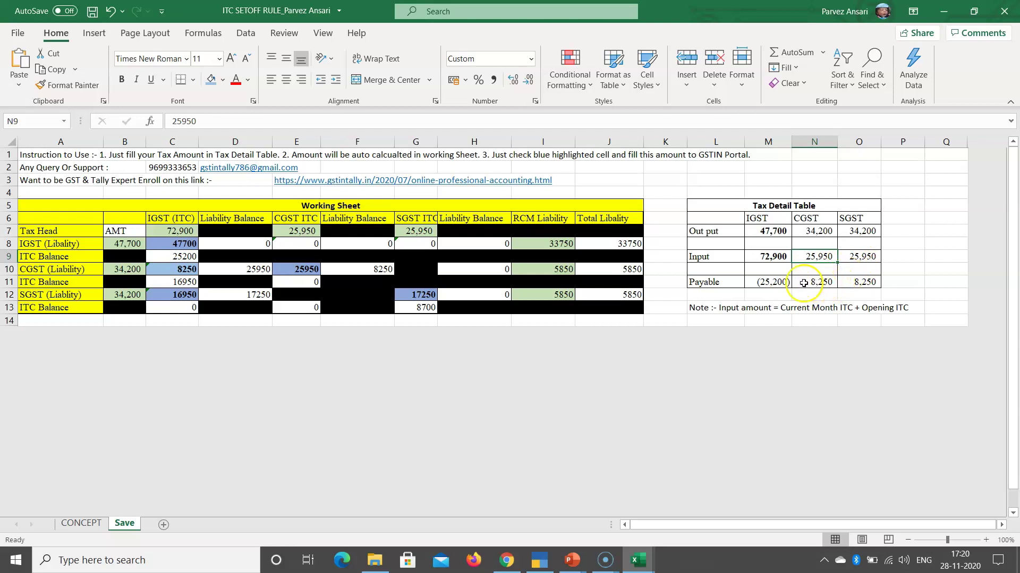
left_click(416, 141)
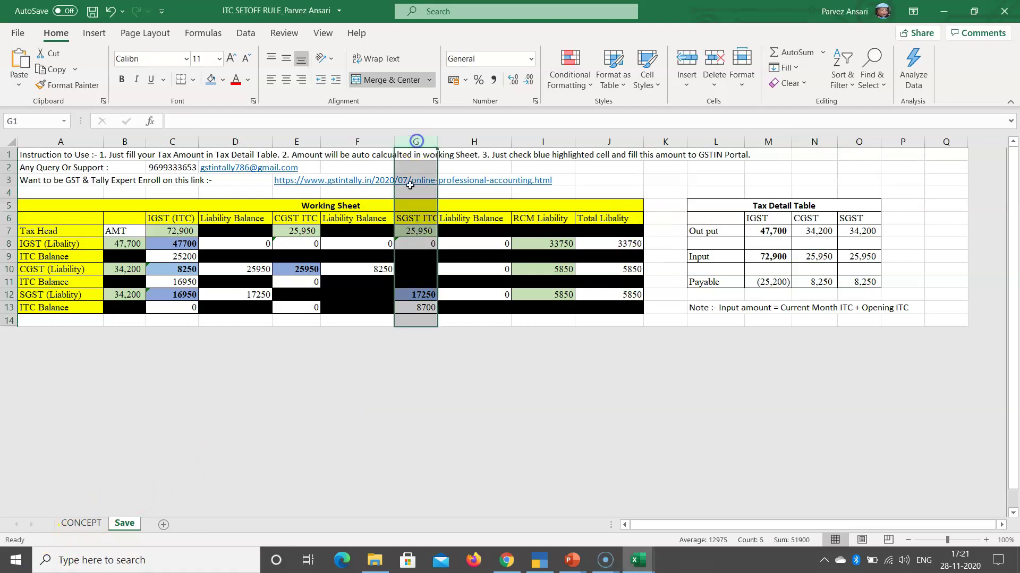
left_click(411, 307)
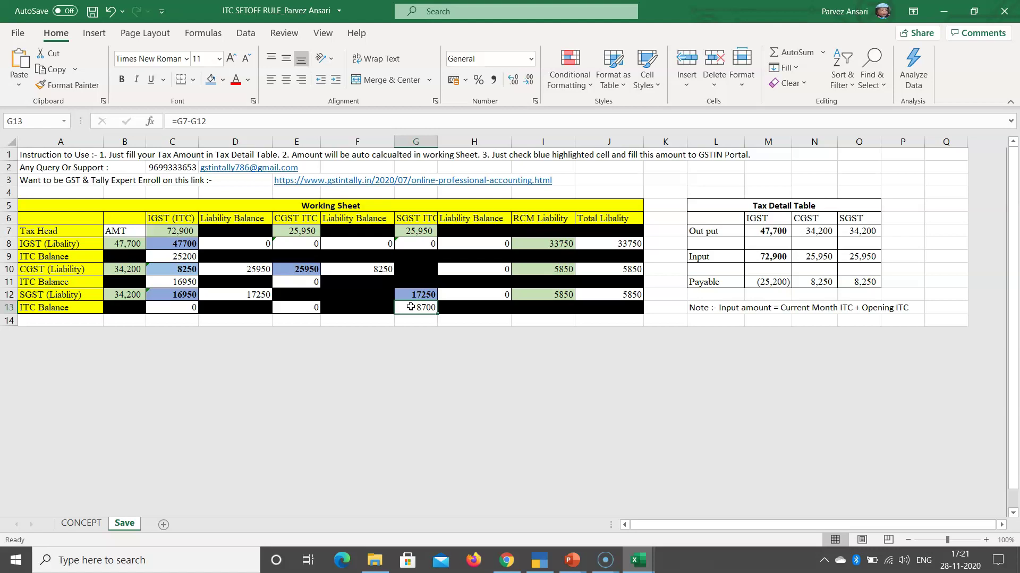
Step: On the GST payment page, examine the State/UT Tax due in cash and the reverse charge tax payable for each tax head
left_click(506, 560)
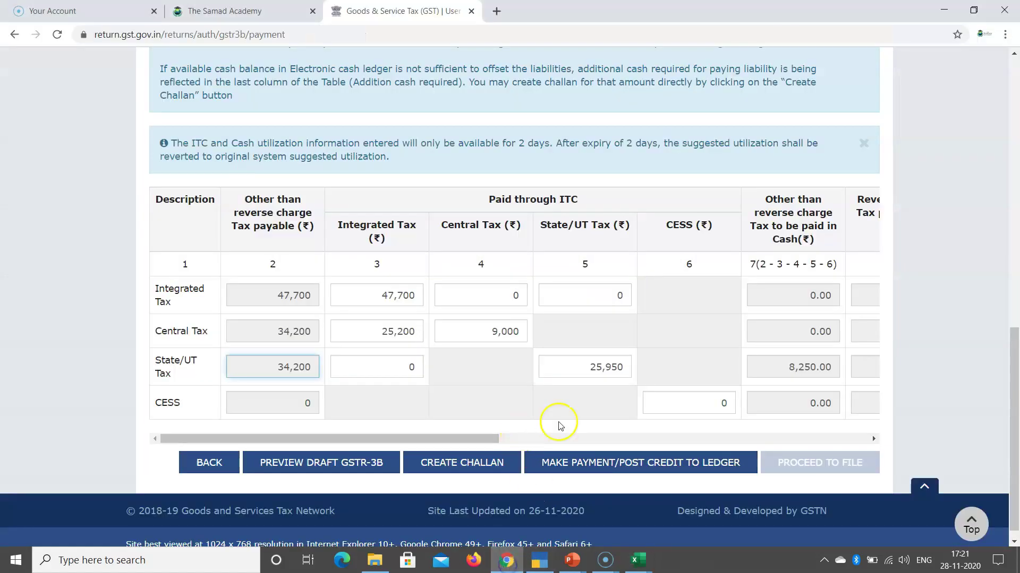
left_click_drag(789, 370, 831, 367)
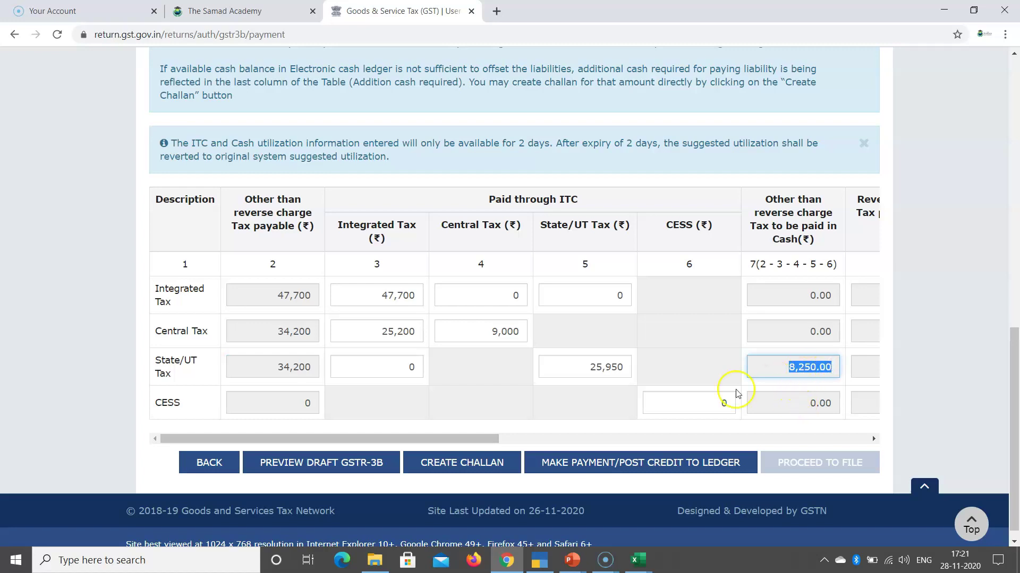
left_click_drag(433, 439, 568, 448)
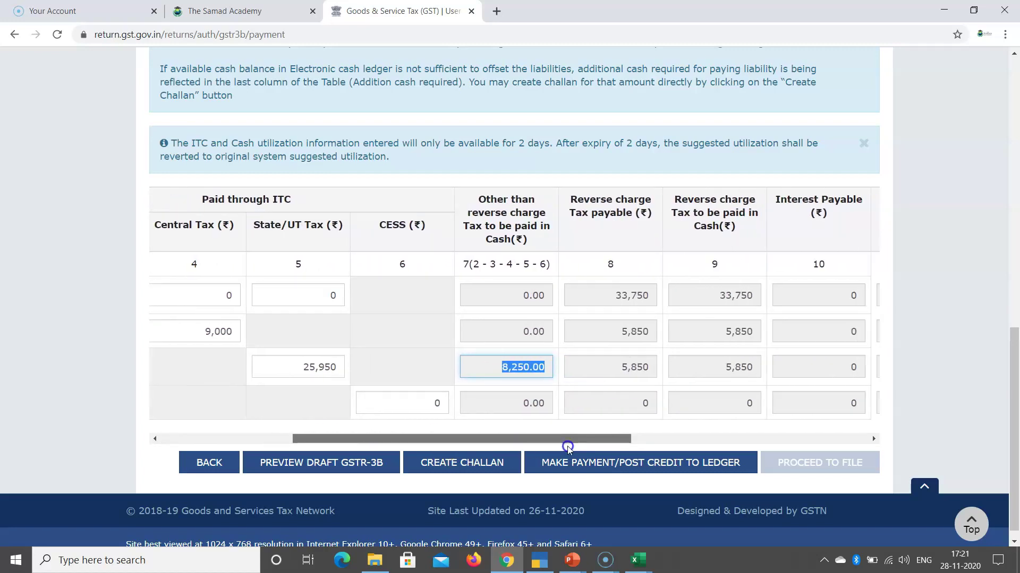
left_click_drag(615, 295, 630, 299)
left_click(618, 330)
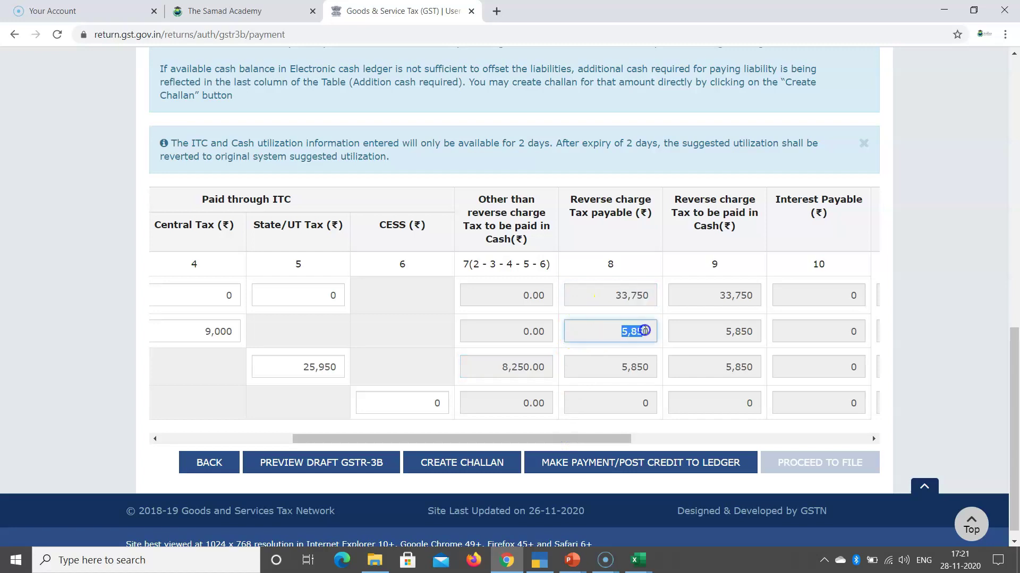
scroll(647, 361, "down", 2)
scroll(647, 360, "down", 10)
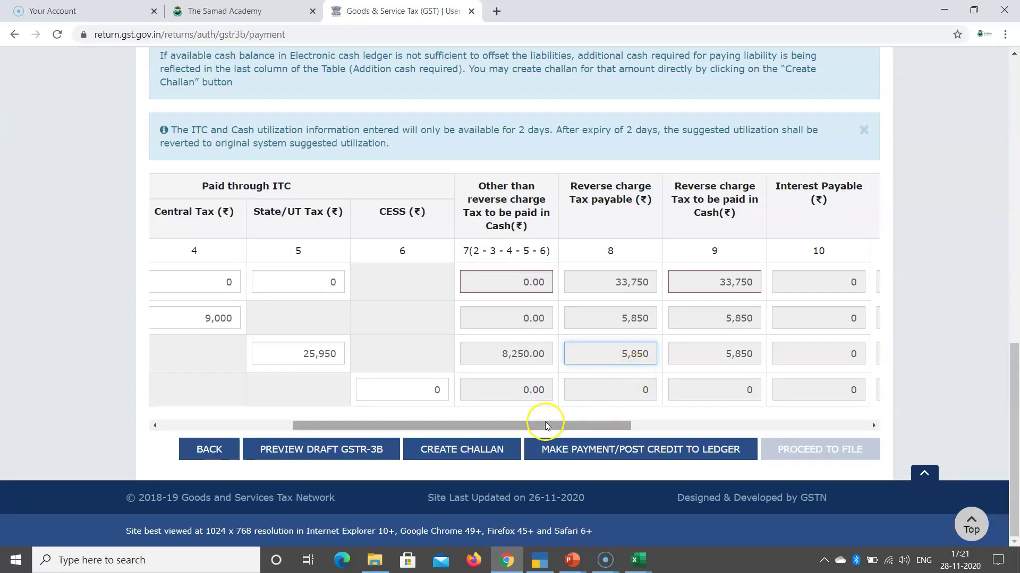
left_click_drag(545, 424, 573, 425)
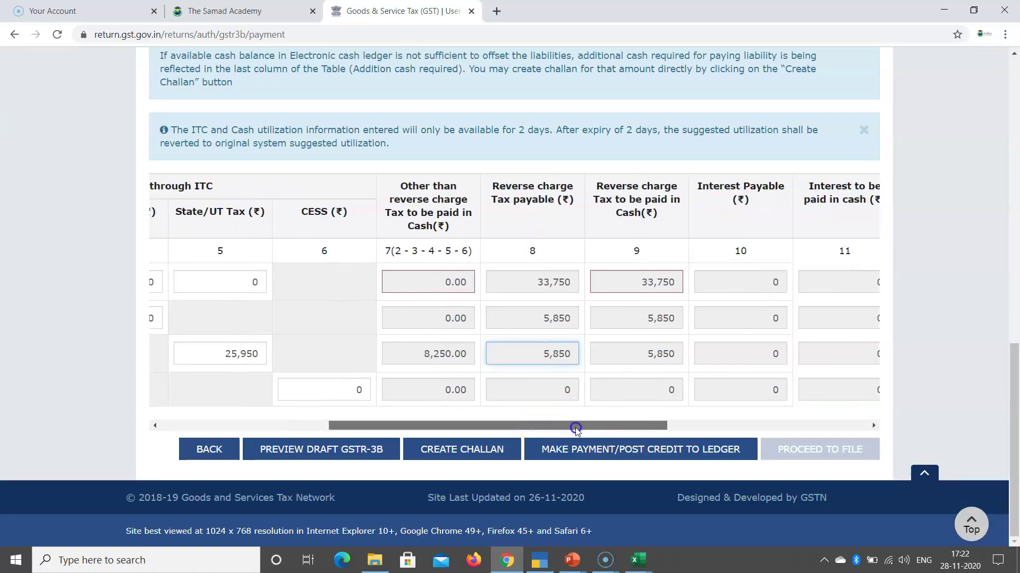
left_click(544, 280)
scroll(584, 345, "down", 10)
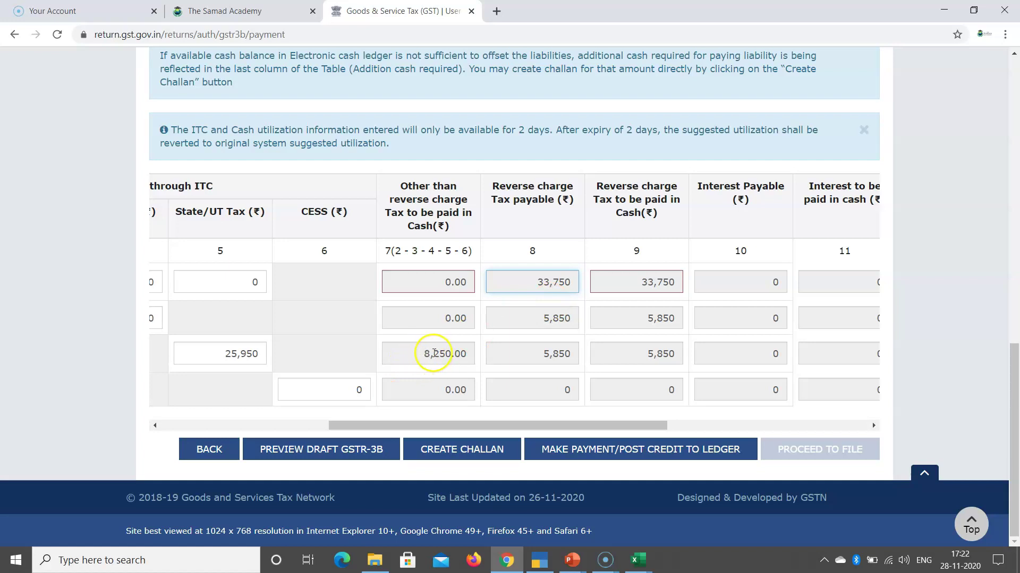
Step: Check the available credit balances for the Central Tax and State/UT Tax rows in the Paid through ITC columns
left_click_drag(466, 425, 288, 426)
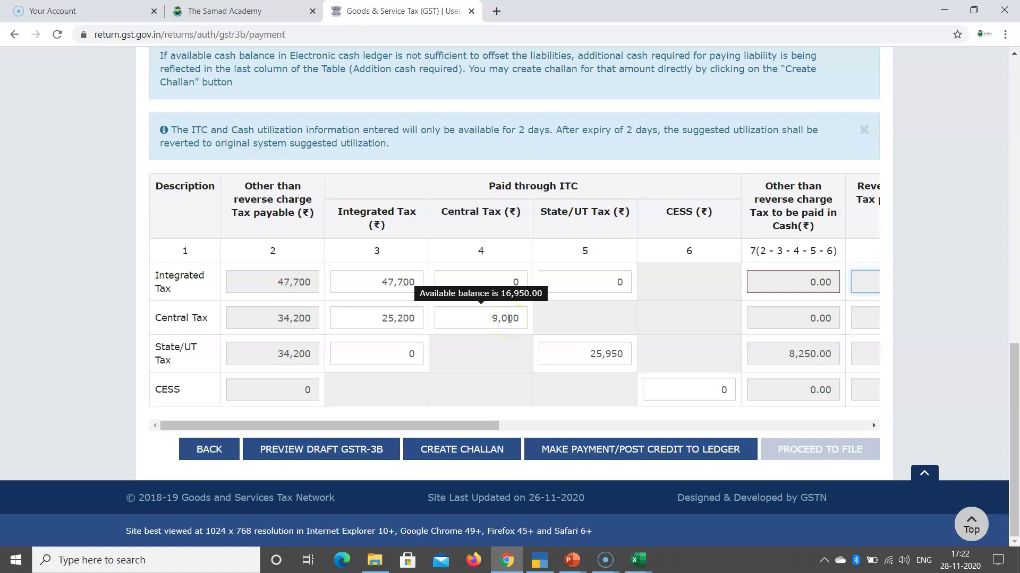
left_click(607, 355)
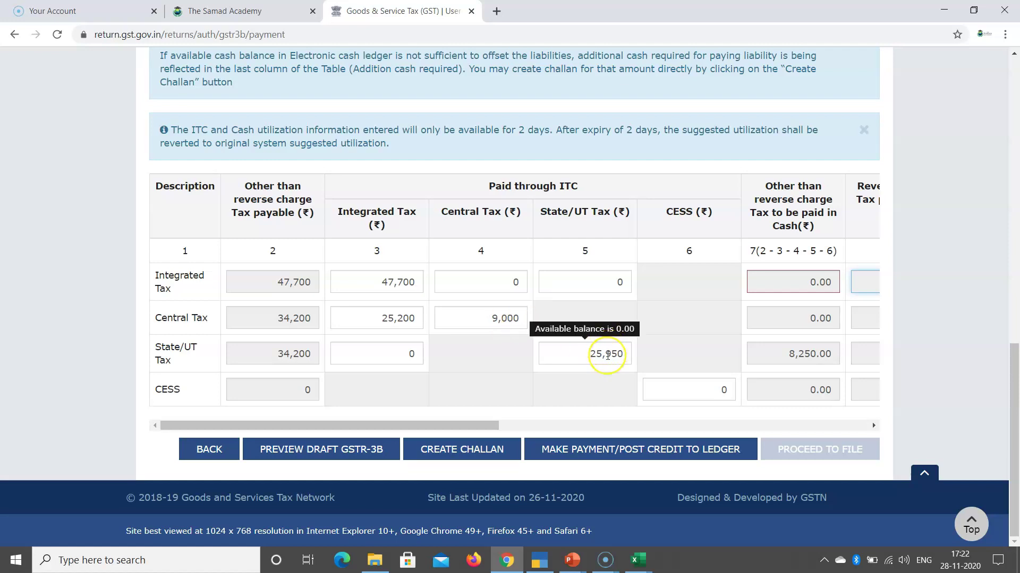
left_click(601, 356)
left_click(509, 317)
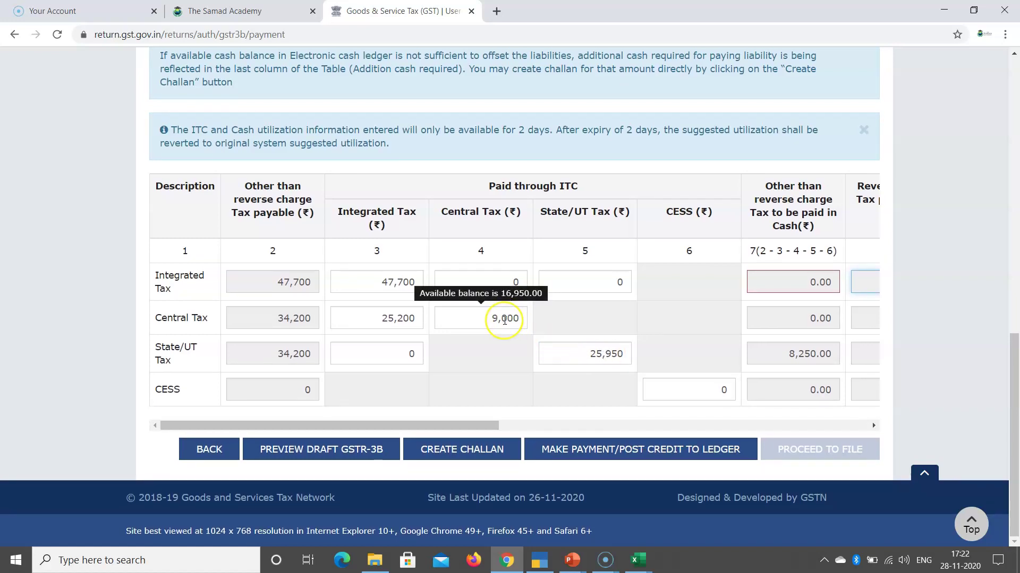
left_click(607, 355)
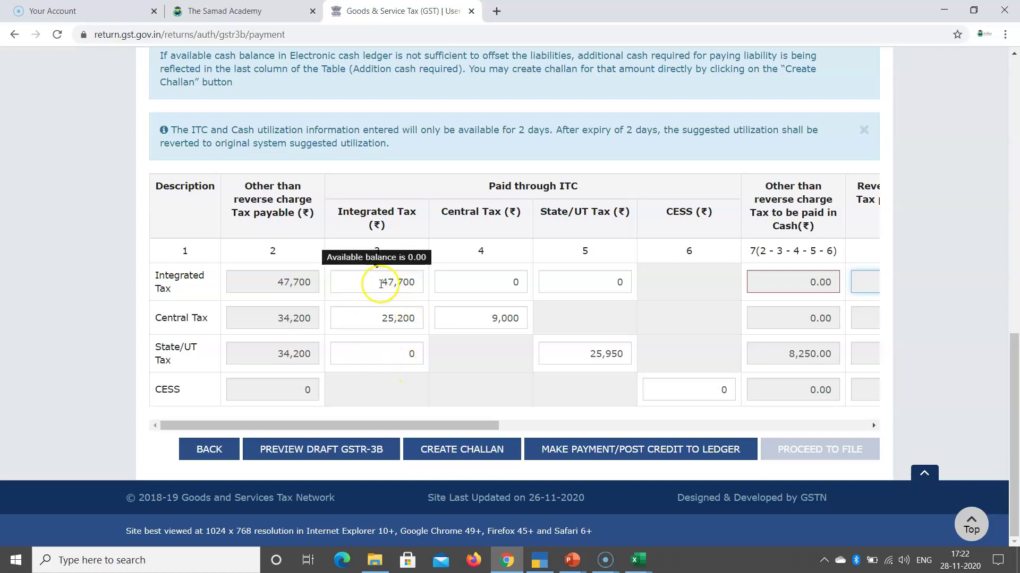
double_click(378, 319)
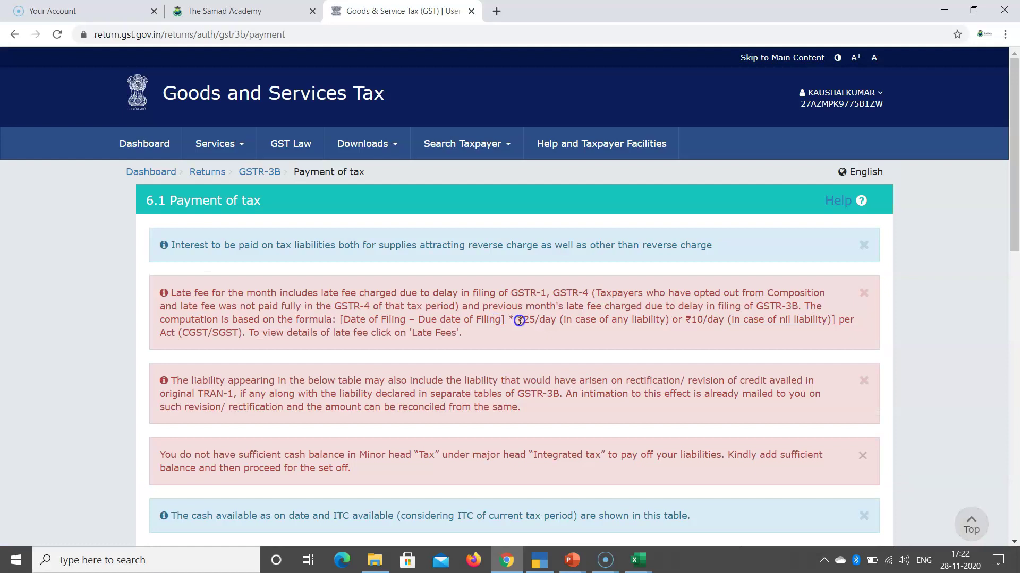
scroll(519, 320, "down", 15)
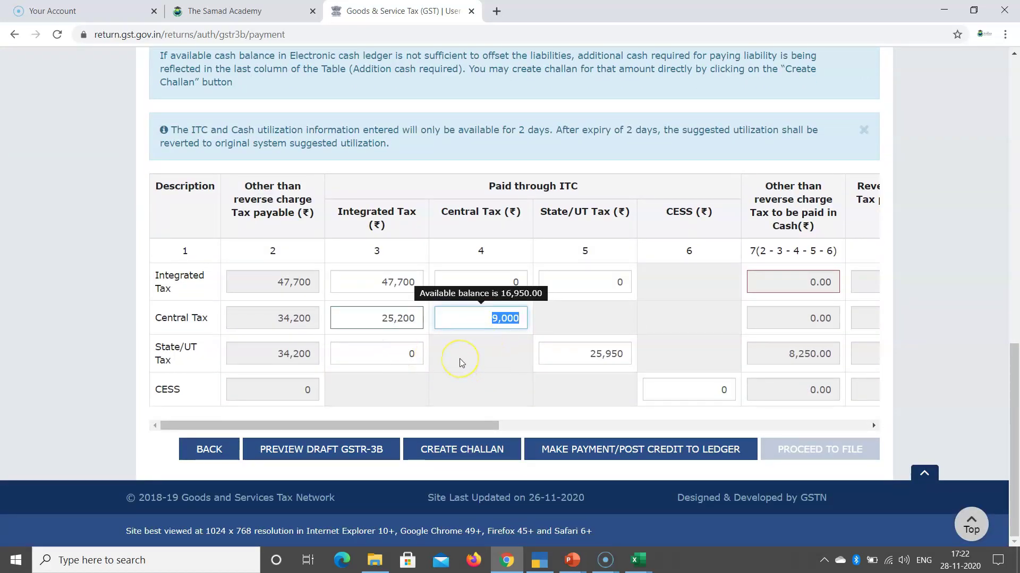
Step: Take the IGST credit for CGST liability from the set-off workbook and set Central Tax paid through Integrated Tax ITC to 8,250 on the portal
key("alt+Tab")
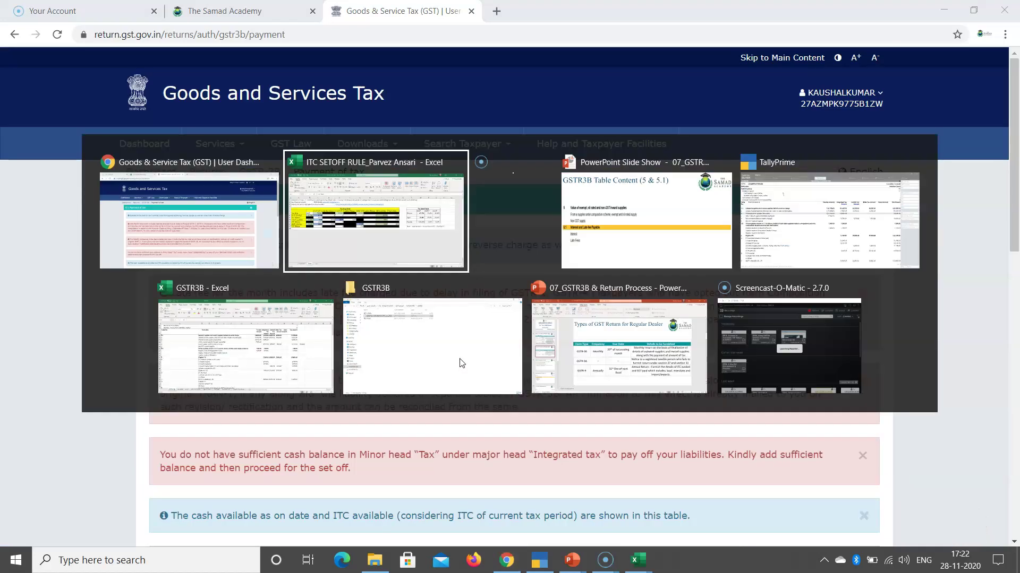
left_click(182, 271)
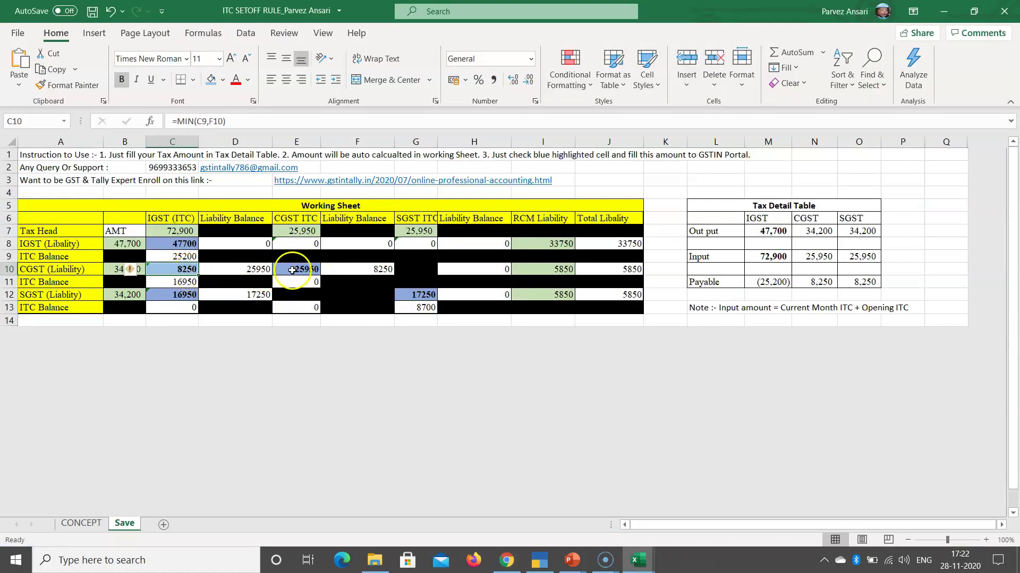
key("alt+Tab")
scroll(419, 405, "down", 10)
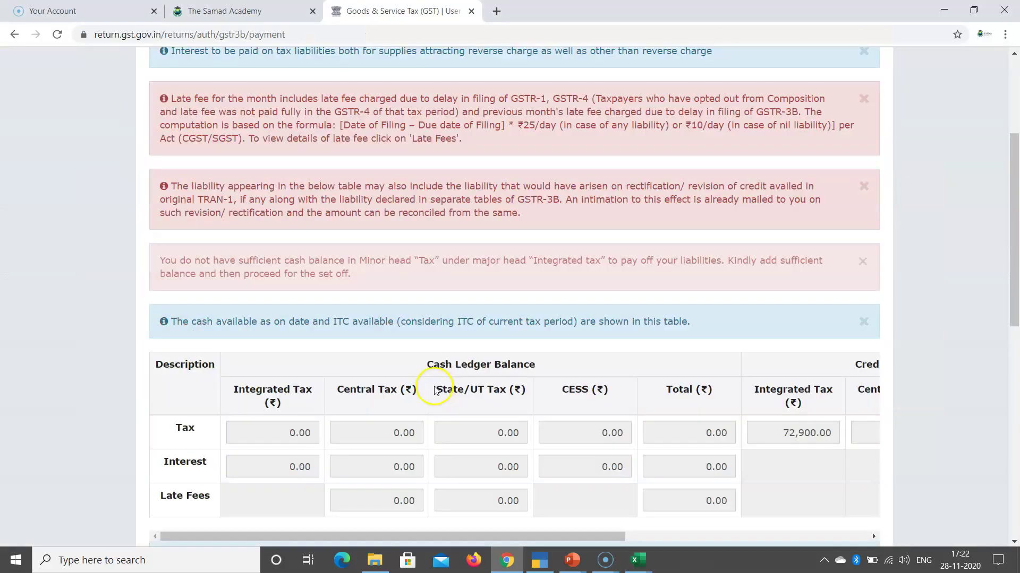
scroll(419, 405, "down", 4)
left_click_drag(359, 326, 429, 329)
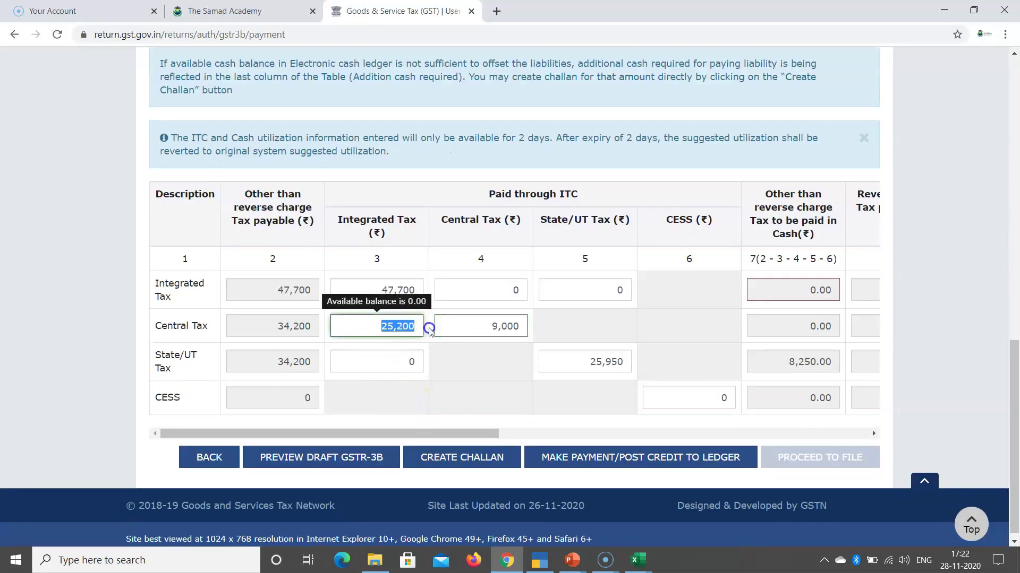
scroll(429, 329, "up", 4)
type("8252")
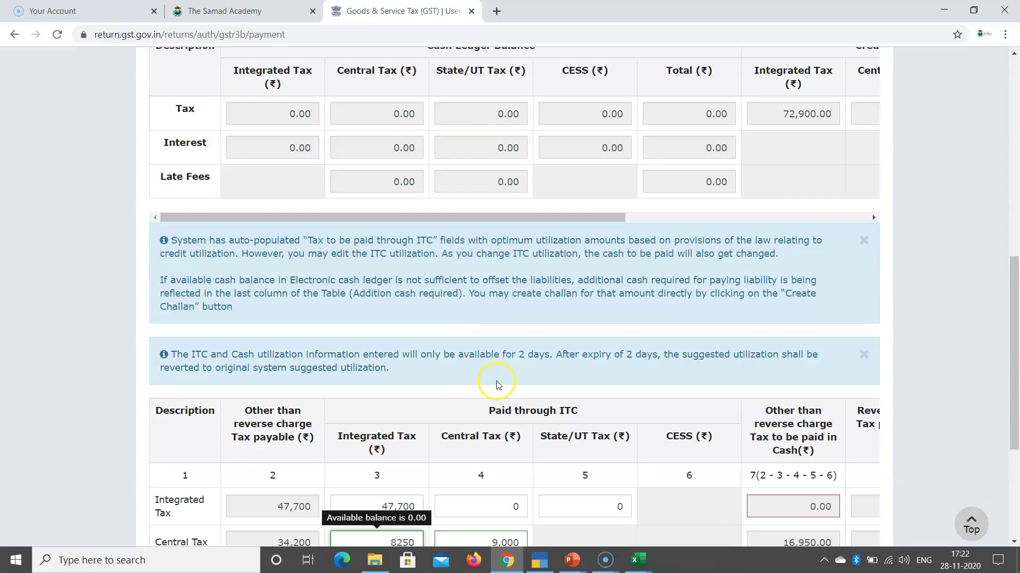
left_click(405, 420)
Step: Replace the Central Tax amount paid through Central Tax ITC with 25,950, following the set-off workbook's CGST ITC figure
scroll(481, 390, "down", 1)
left_click_drag(484, 314, 534, 316)
key("BackSpace")
scroll(533, 316, "up", 4)
scroll(533, 319, "down", 4)
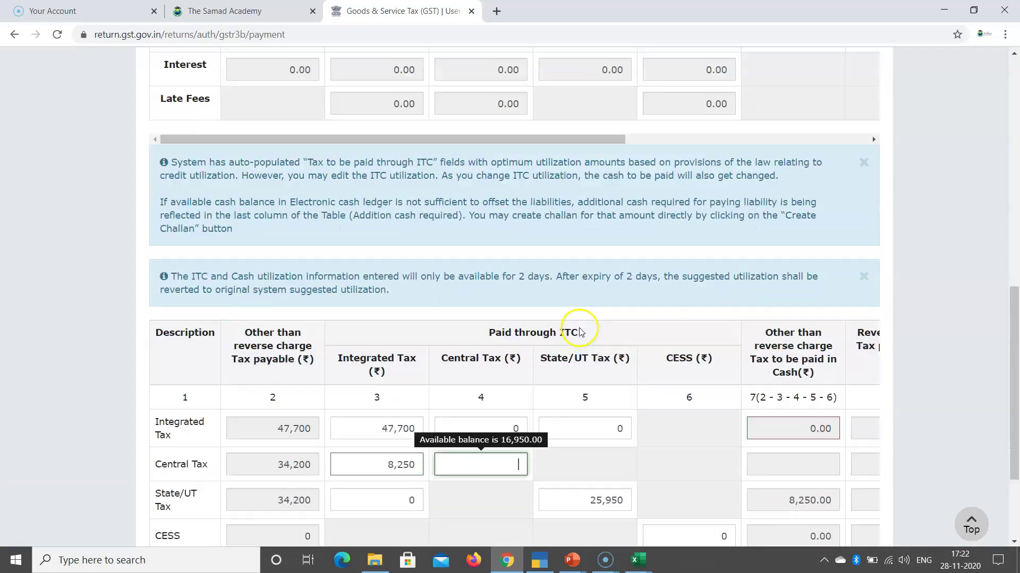
scroll(514, 353, "up", 10)
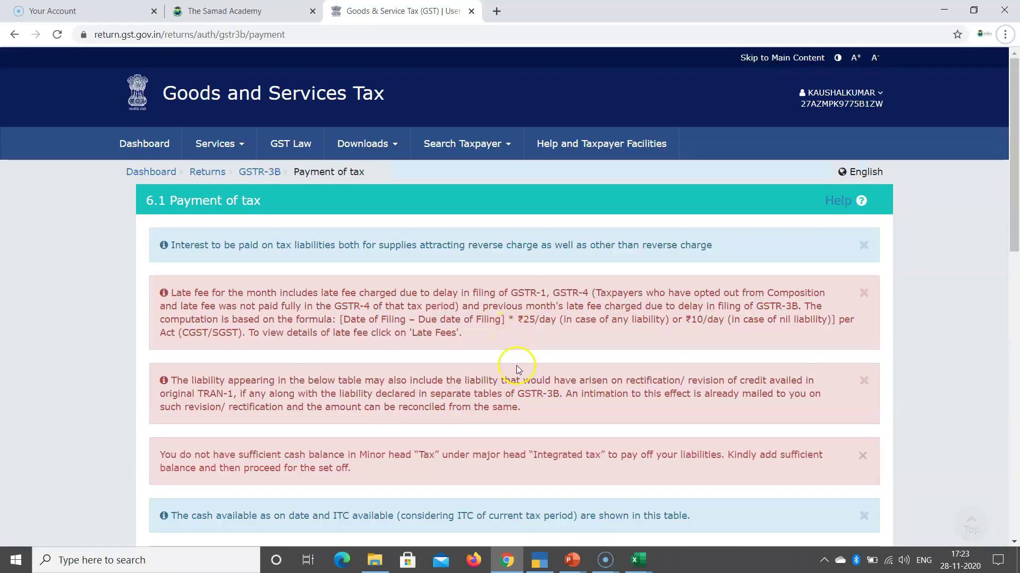
key("alt+Tab")
left_click(293, 270)
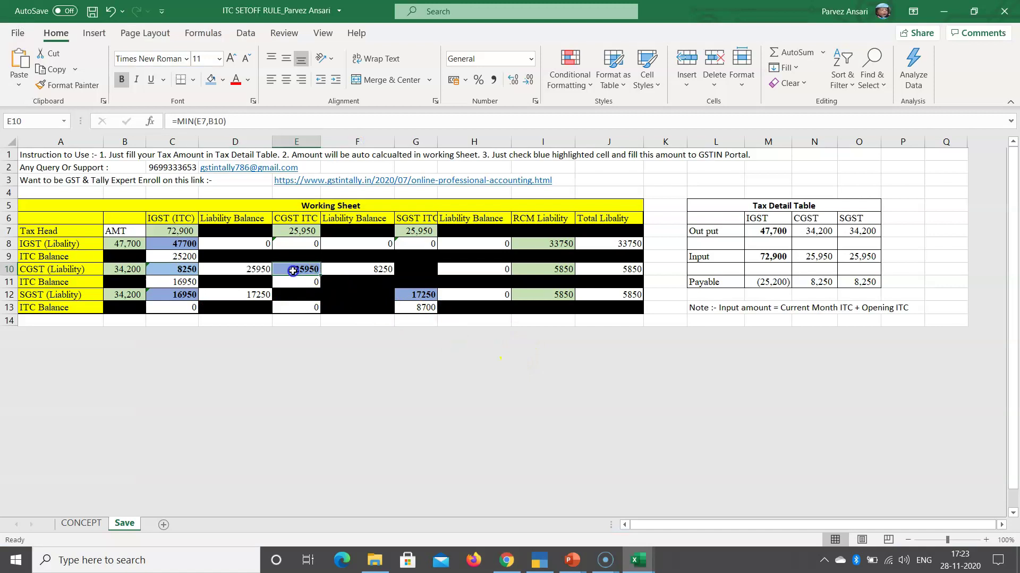
key("alt+Tab")
scroll(547, 371, "down", 10)
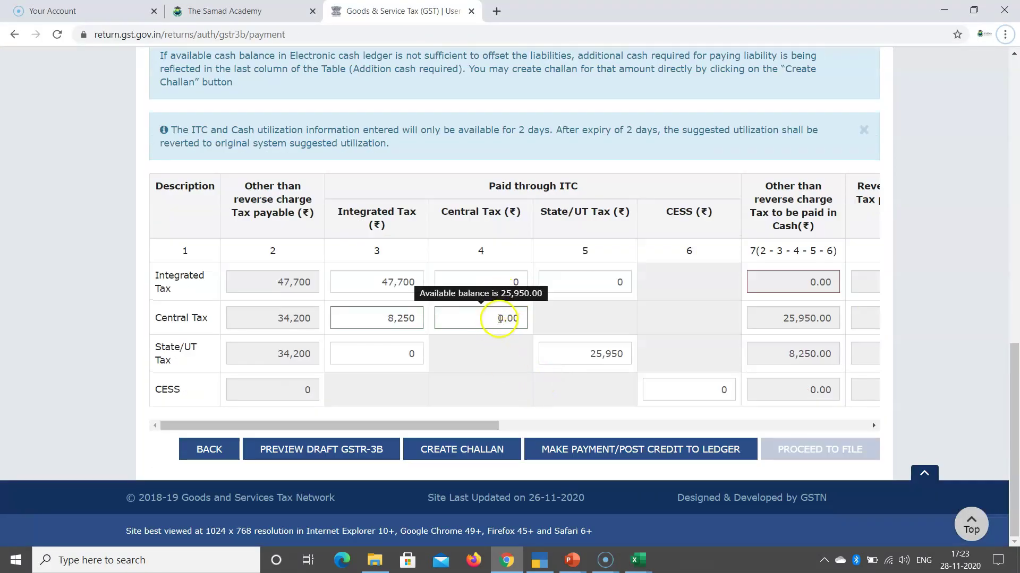
left_click(500, 318)
type("2")
scroll(511, 325, "up", 4)
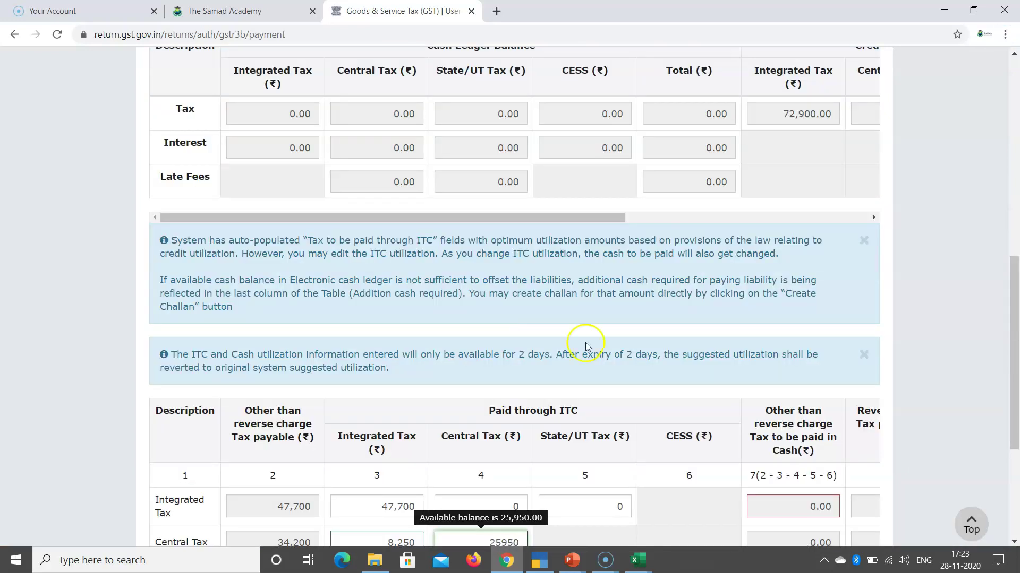
left_click(644, 480)
scroll(644, 479, "down", 4)
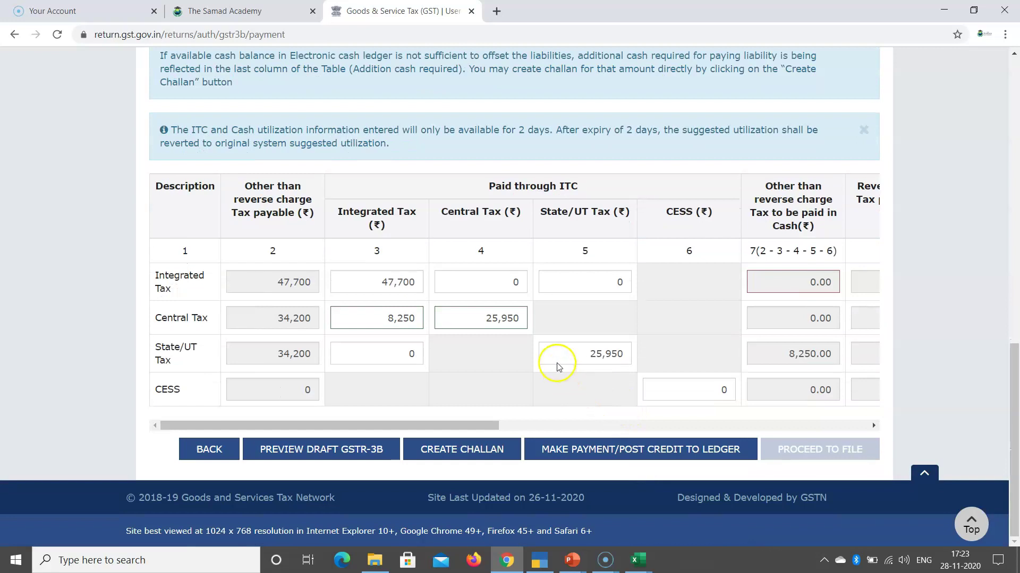
Step: Look up the IGST credit for SGST liability in the workbook and set State/UT Tax paid through Integrated Tax ITC to 16950 on the portal
left_click(586, 357)
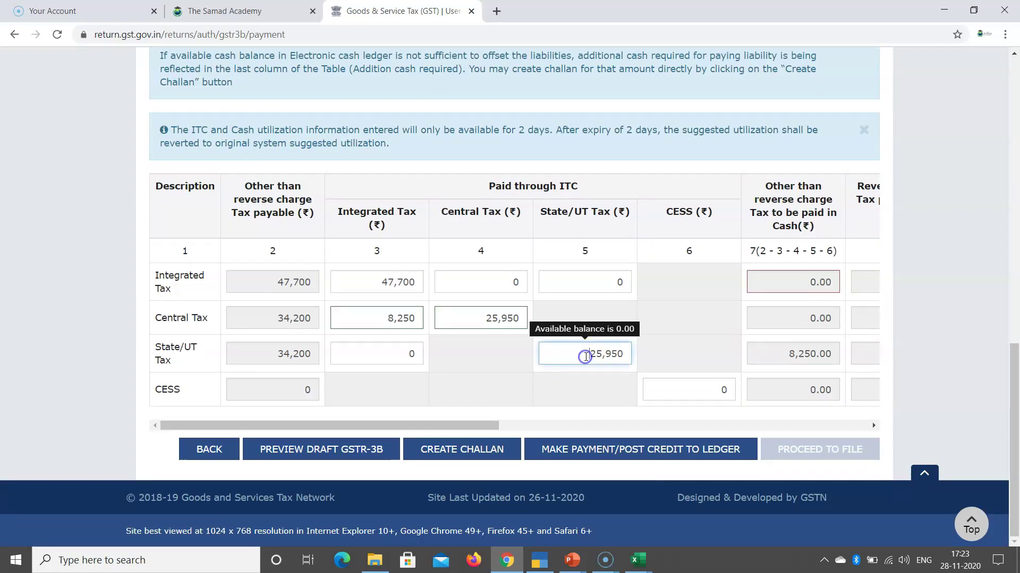
key("alt+Tab")
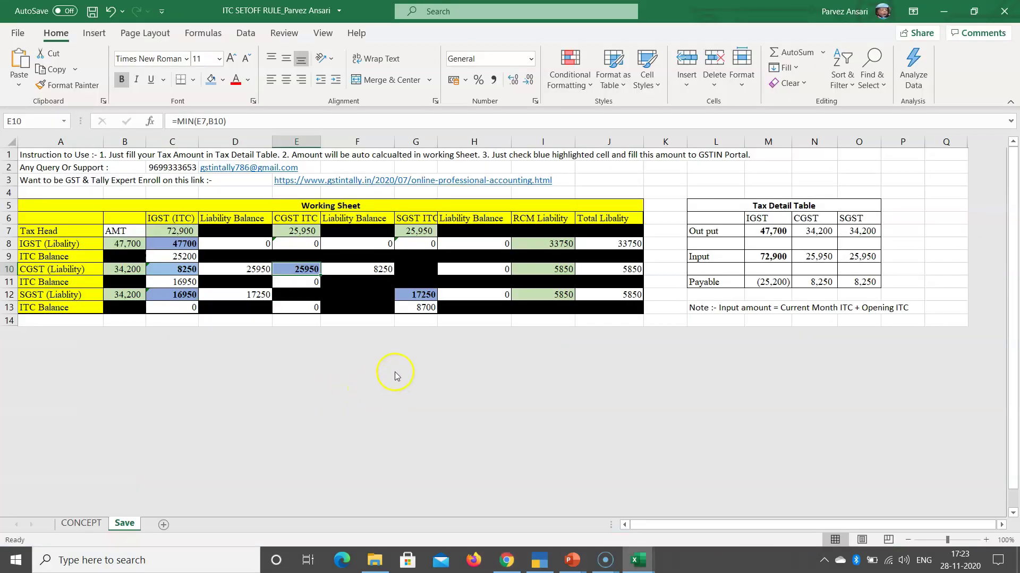
scroll(412, 267, "down", 3)
scroll(402, 260, "up", 1)
scroll(402, 260, "up", 2)
left_click(178, 293)
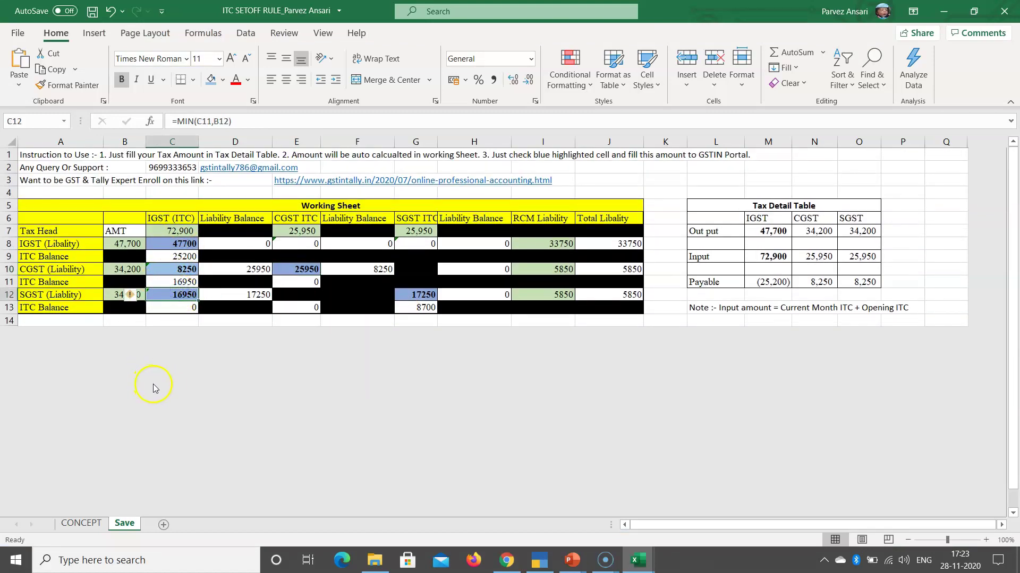
key("alt+Tab")
scroll(387, 445, "down", 15)
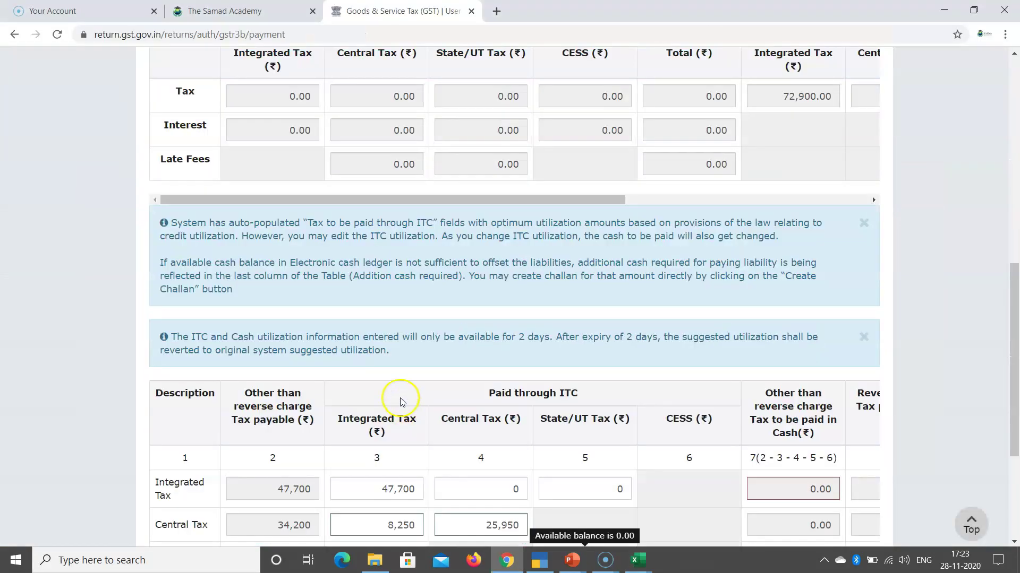
left_click(387, 352)
type("16")
scroll(387, 359, "up", 3)
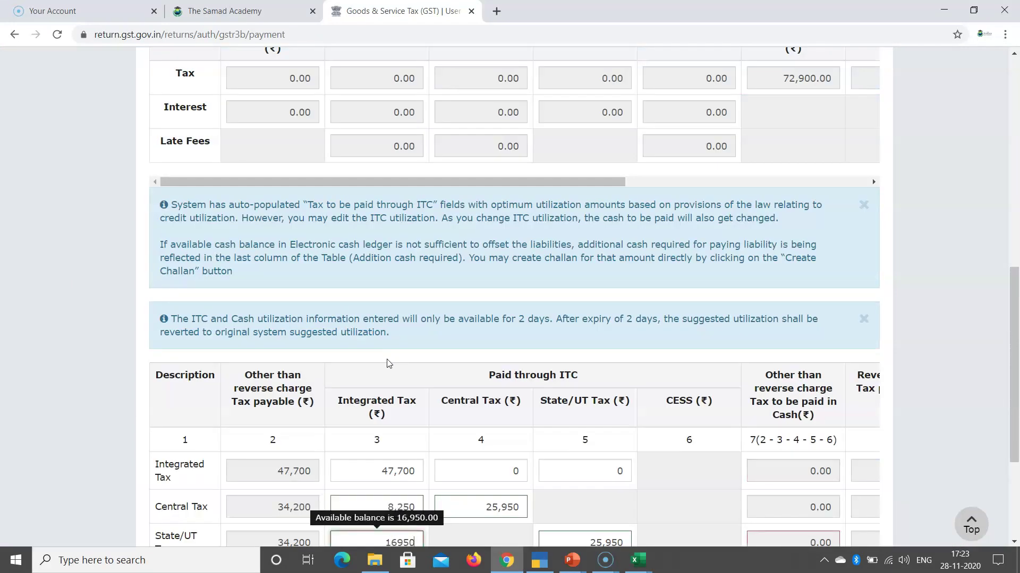
Step: Look up the SGST ITC figure in the set-off workbook and set State/UT Tax paid through State/UT Tax ITC to 17,250 on the portal
left_click(614, 472)
scroll(614, 477, "down", 3)
left_click(580, 412)
double_click(579, 412)
scroll(659, 407, "up", 1)
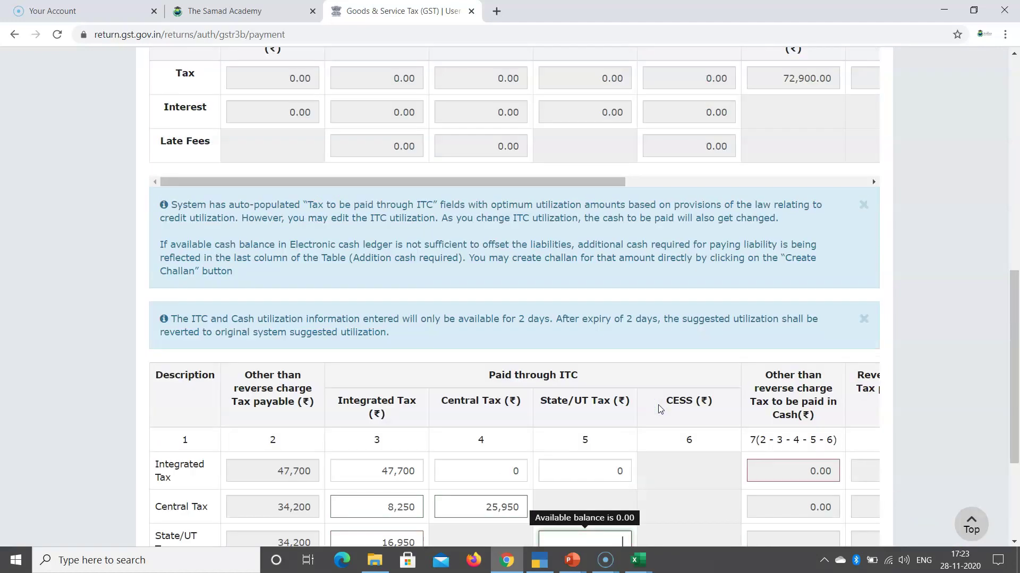
key("alt+Tab")
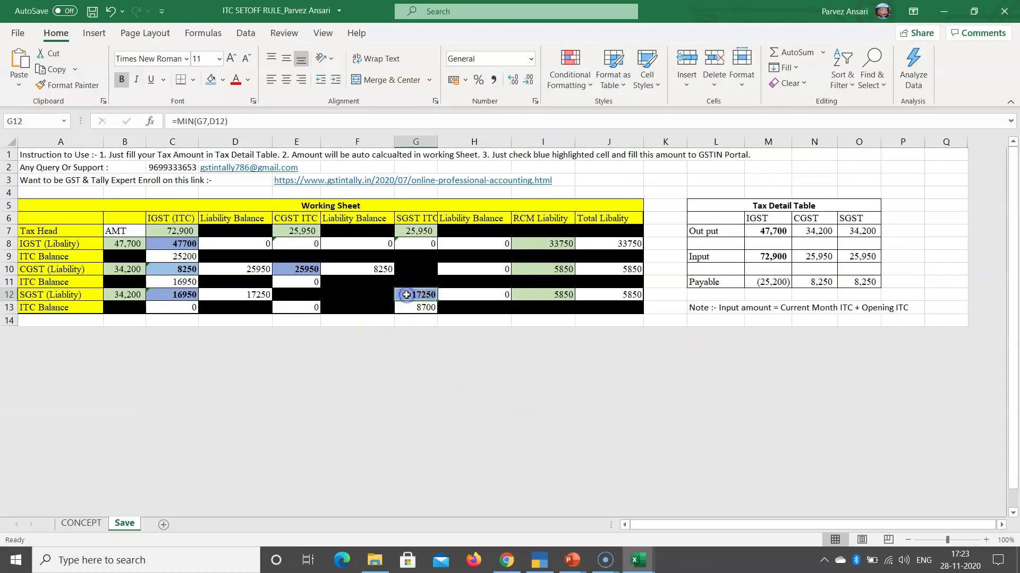
key("alt+Tab")
scroll(625, 394, "down", 5)
scroll(625, 394, "down", 8)
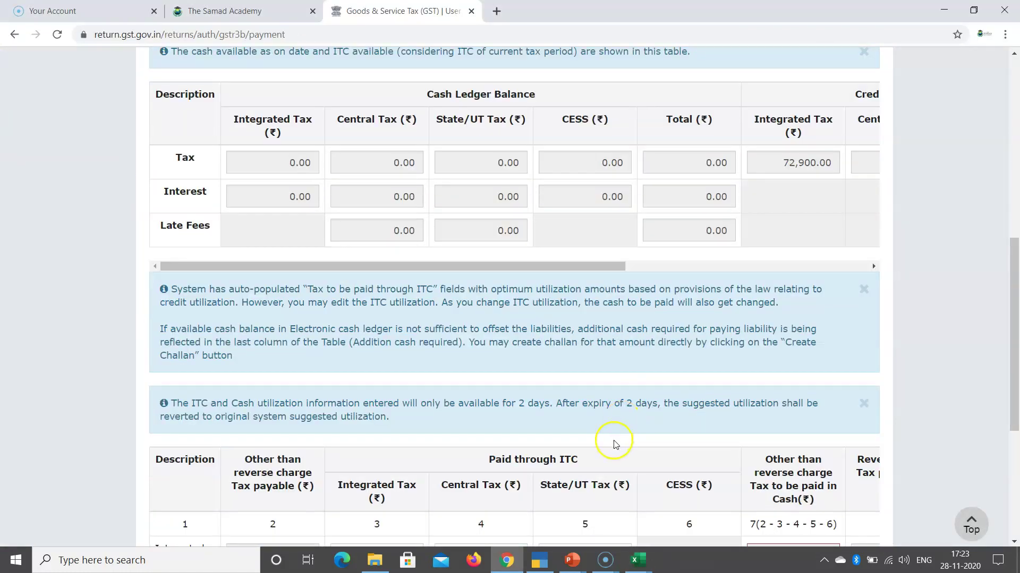
scroll(614, 430, "up", 2)
type("172")
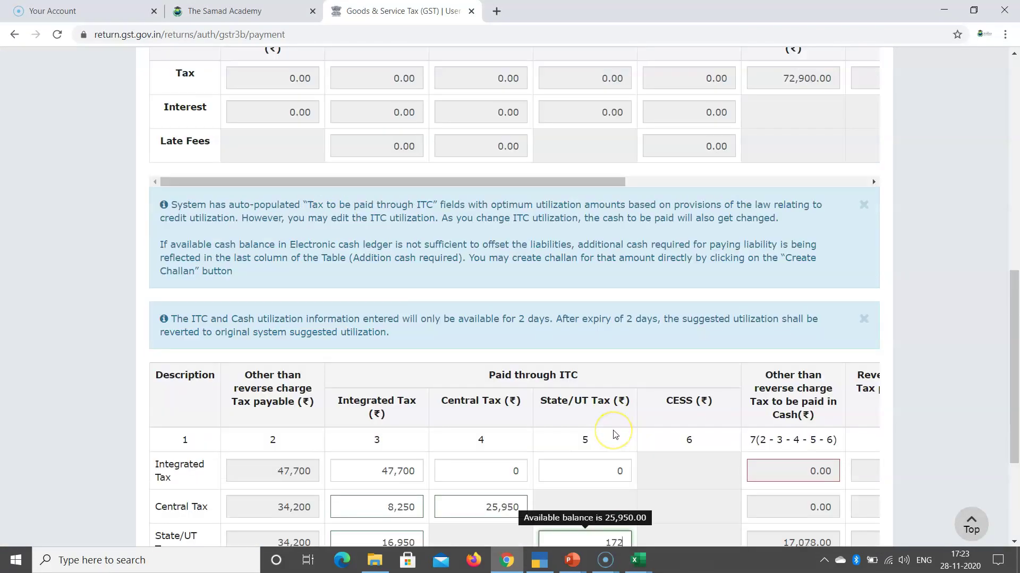
left_click(675, 484)
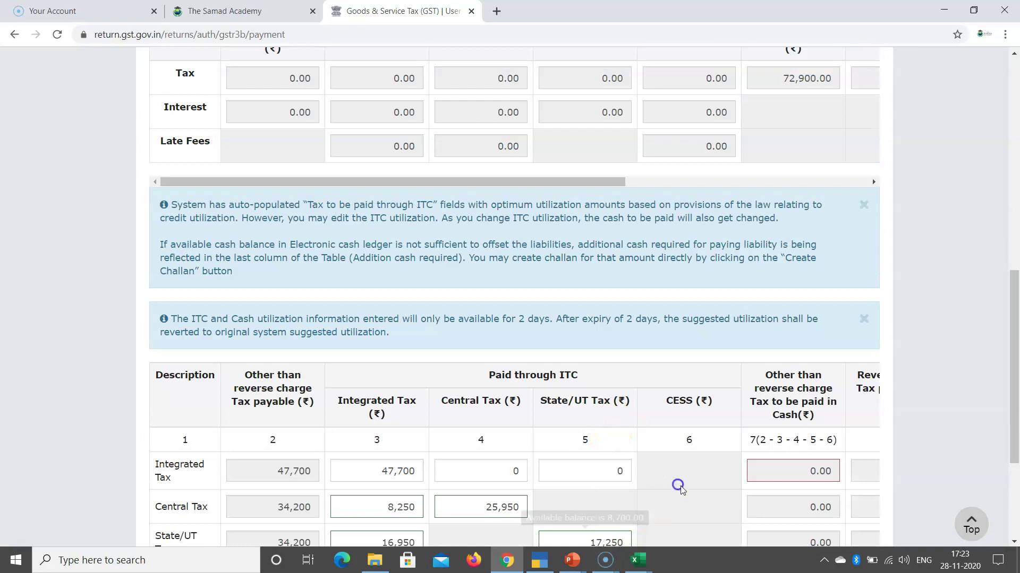
Step: Check the available balance of Integrated Tax credit for the Integrated Tax, Central Tax and State/UT Tax rows
scroll(674, 484, "down", 3)
mouse_move(370, 284)
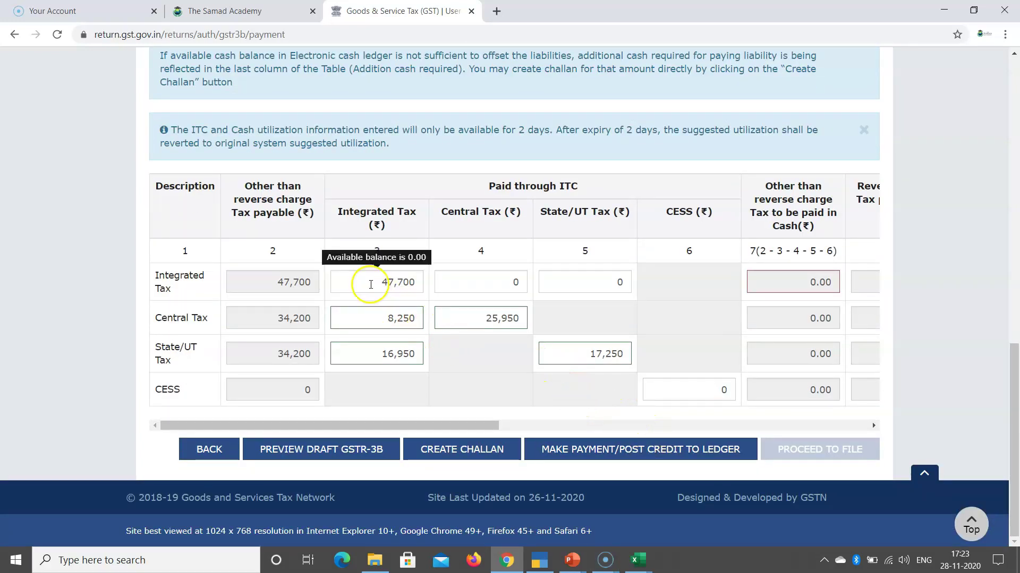
left_click(397, 307)
scroll(393, 392, "down", 12)
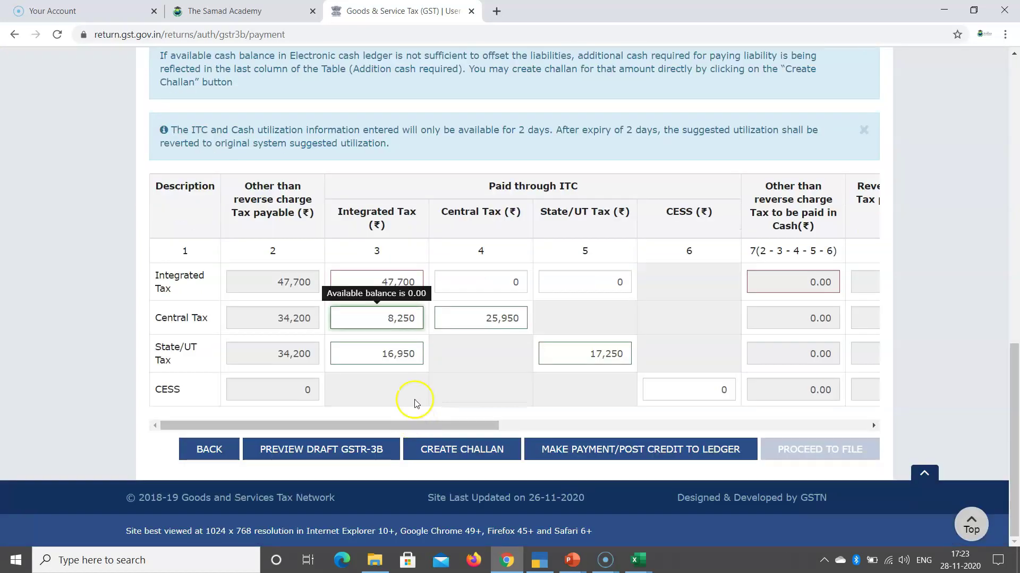
left_click(395, 319)
mouse_move(392, 282)
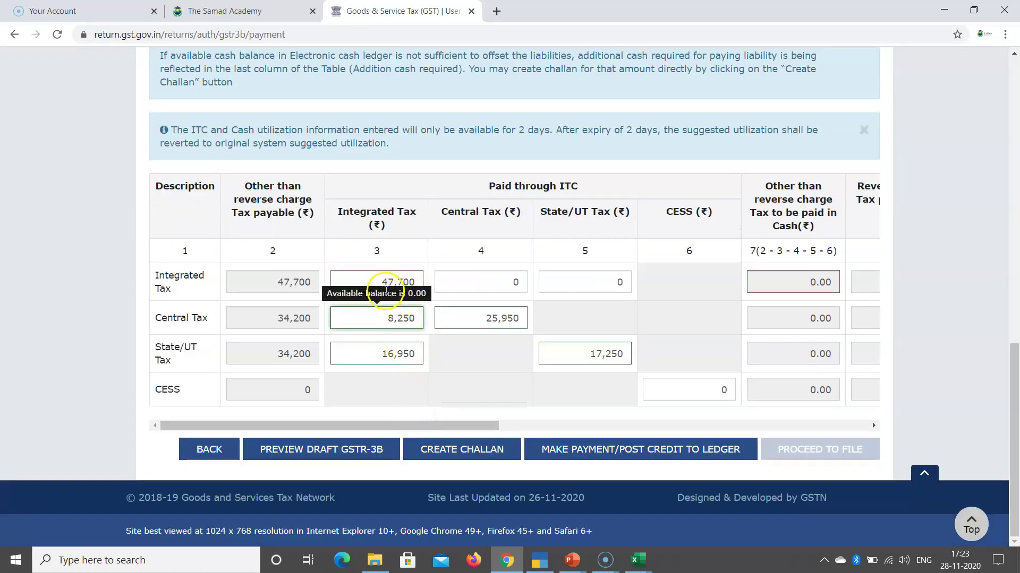
left_click(400, 317)
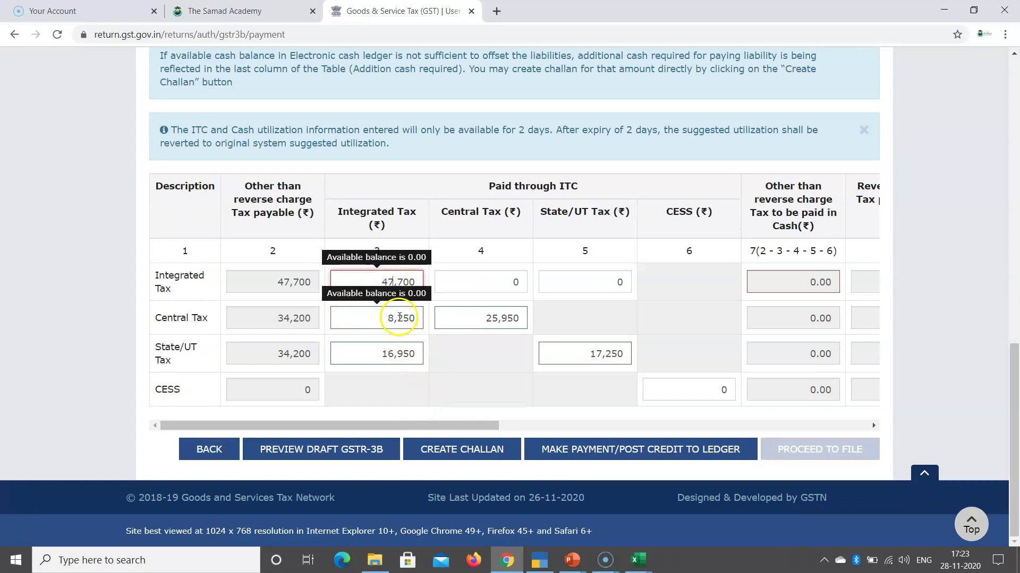
left_click(396, 353)
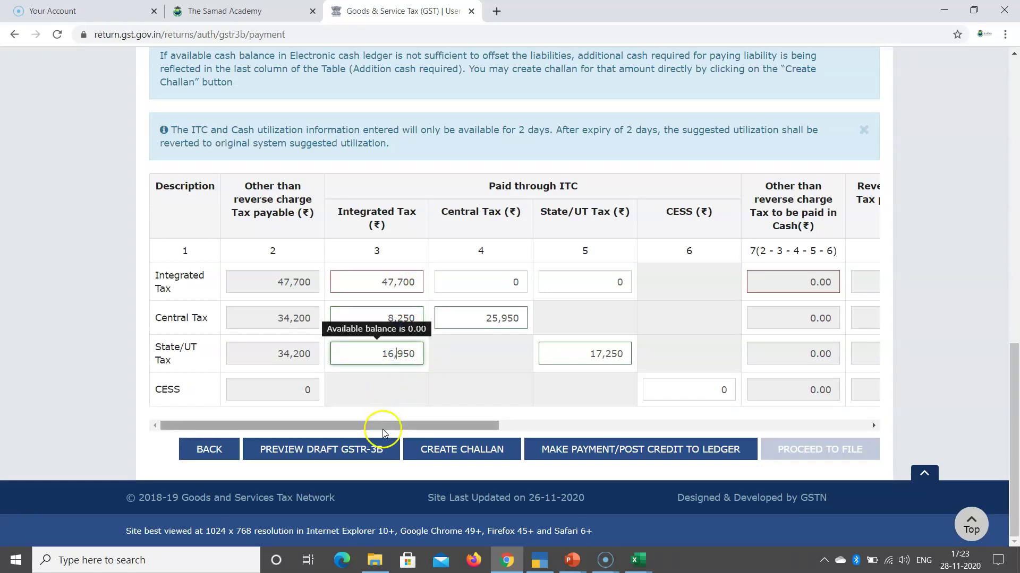
Step: Review the reverse charge, interest, late fee and additional cash columns of the payment table and compare them with the ITC amounts
left_click_drag(397, 424, 528, 430)
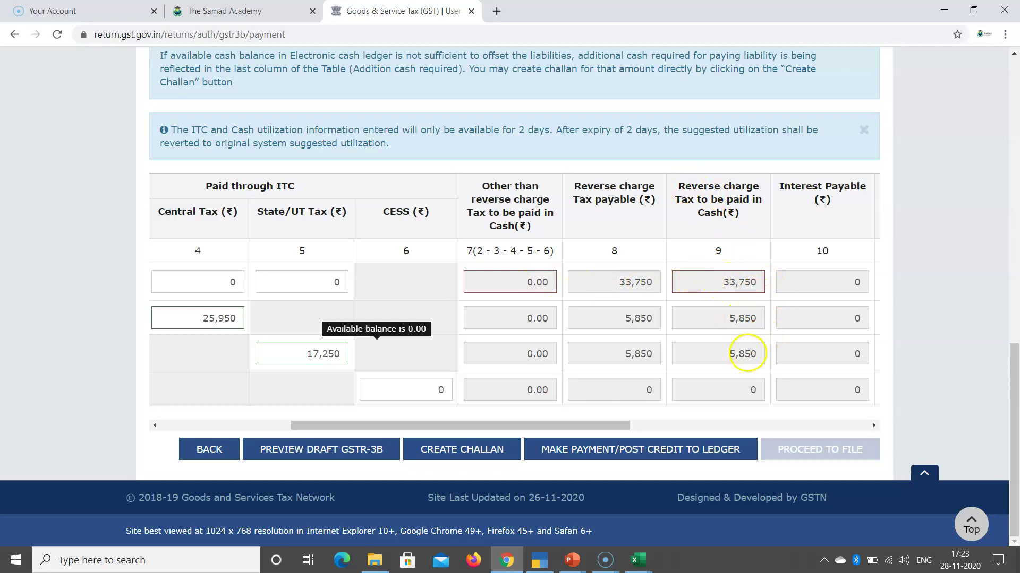
left_click_drag(613, 428, 821, 440)
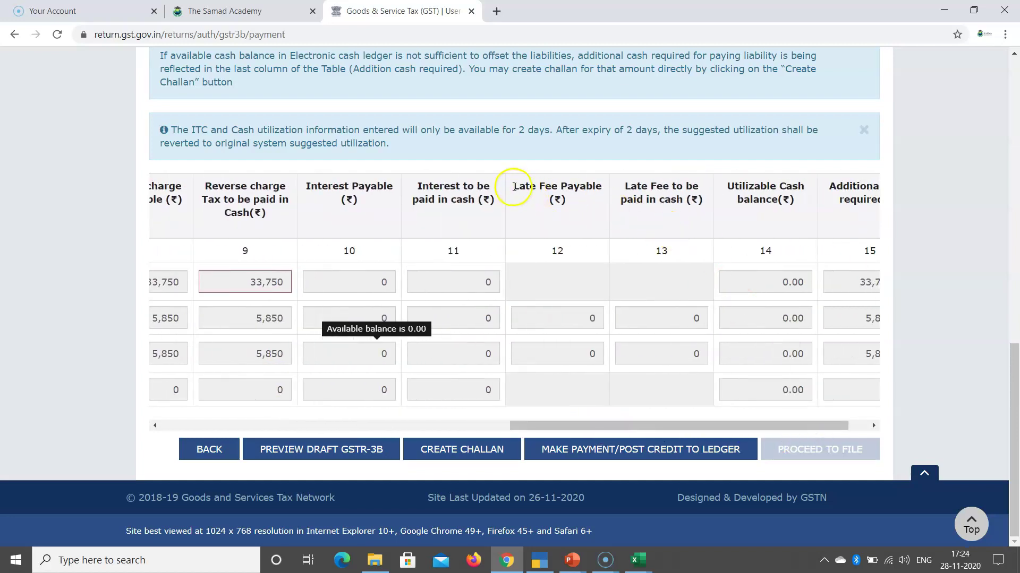
left_click_drag(514, 187, 602, 189)
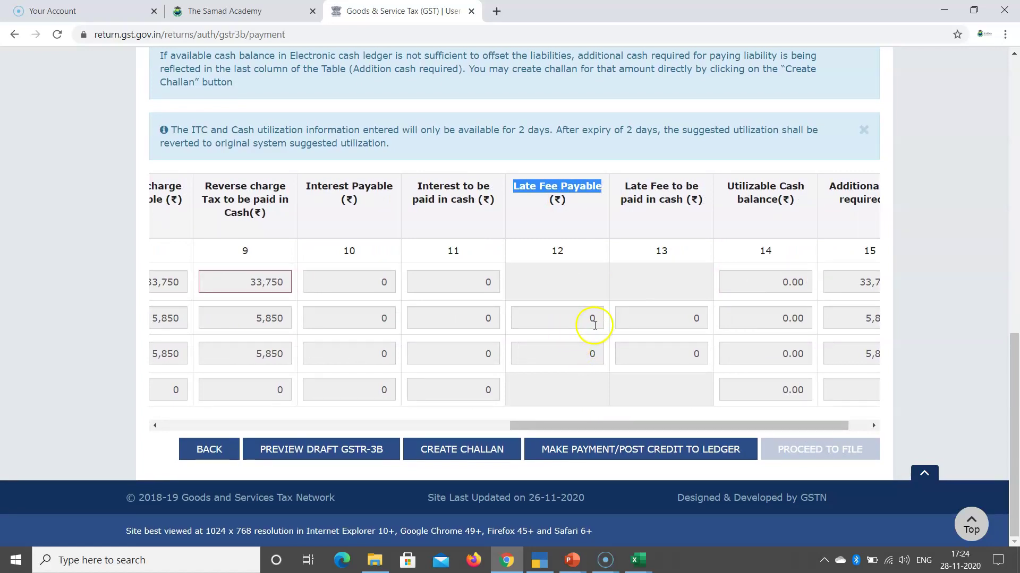
left_click_drag(615, 425, 691, 426)
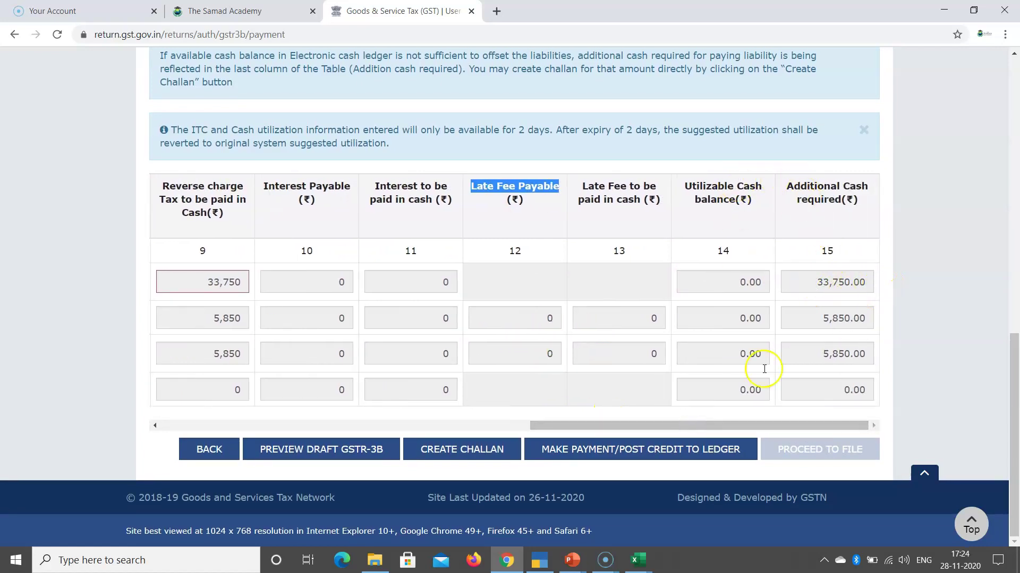
left_click_drag(693, 428, 317, 404)
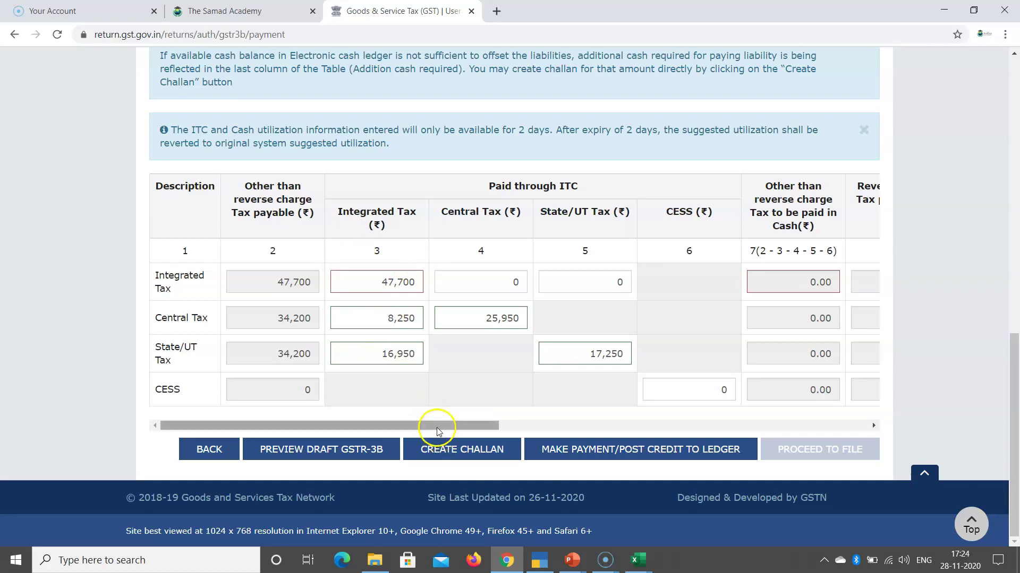
left_click(393, 281)
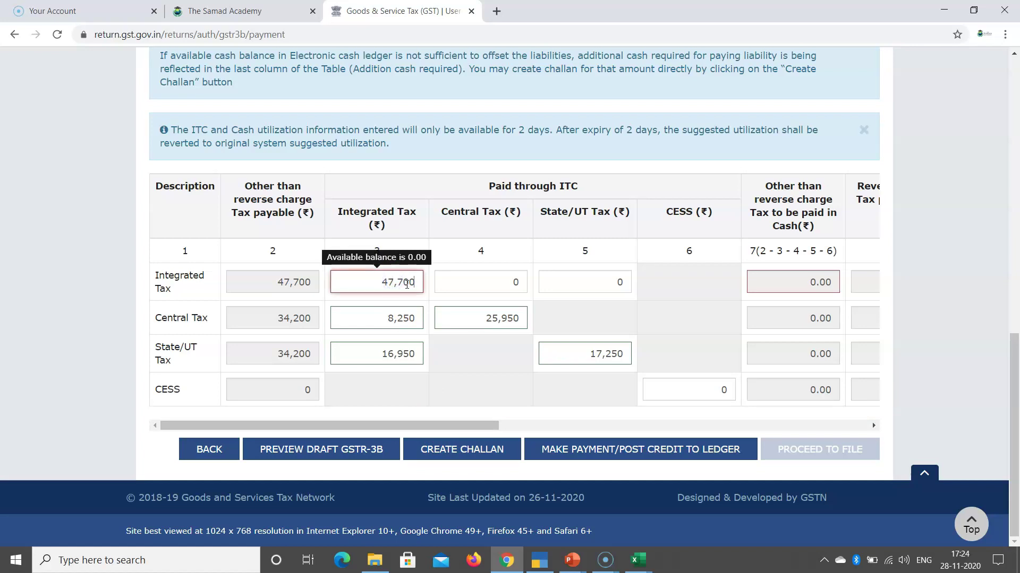
scroll(407, 284, "up", 5)
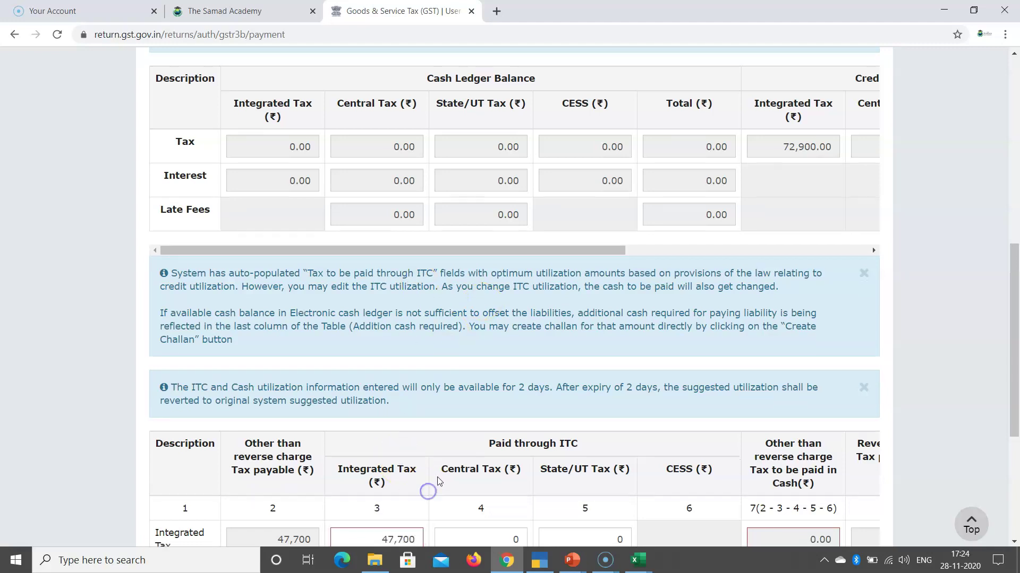
scroll(428, 487, "down", 5)
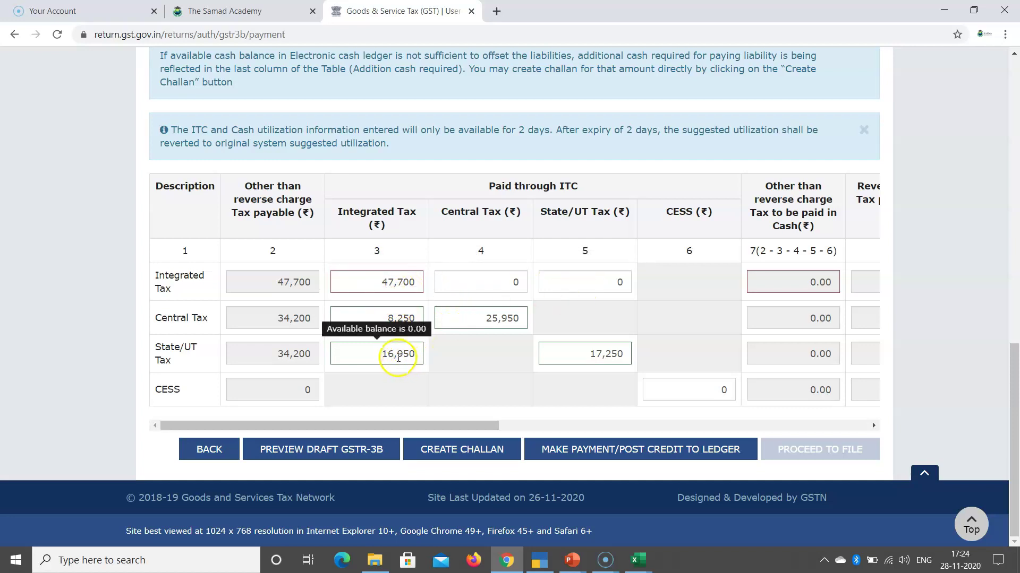
left_click(826, 355)
left_click_drag(458, 425, 684, 434)
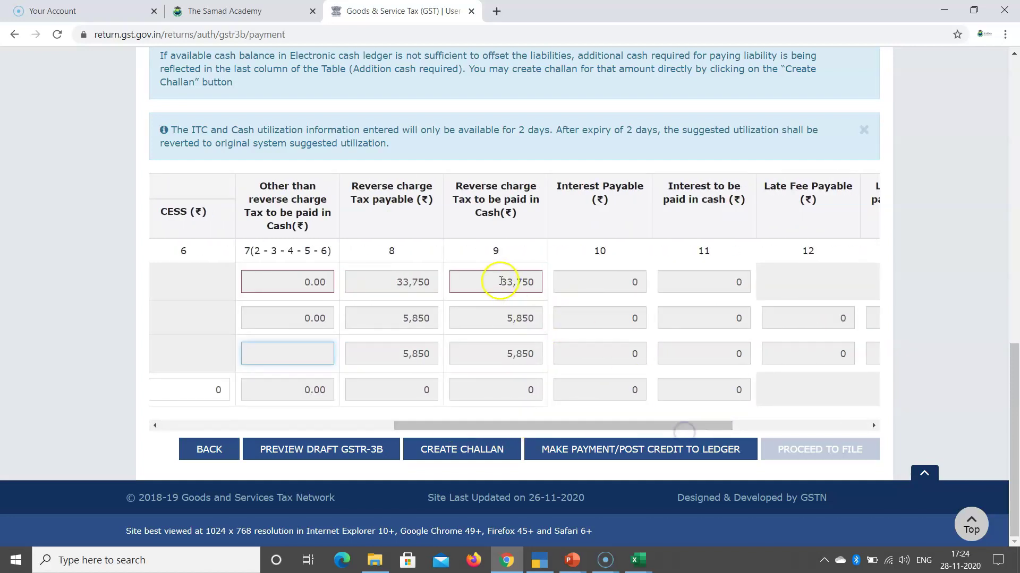
Step: Start creating a challan for the cash shortfall and review its pre-filled tax liability table and payment modes
left_click(474, 450)
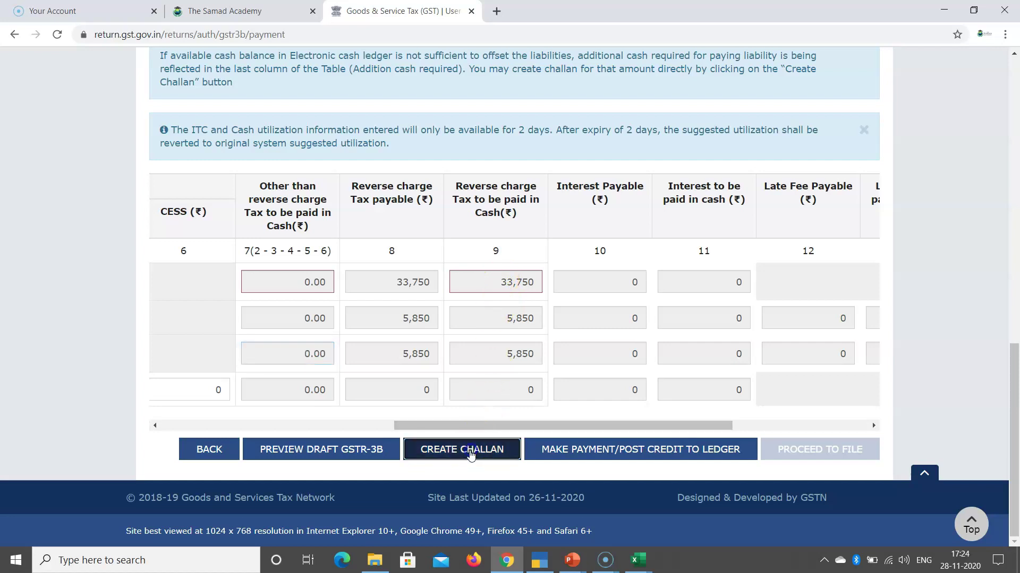
scroll(445, 350, "down", 5)
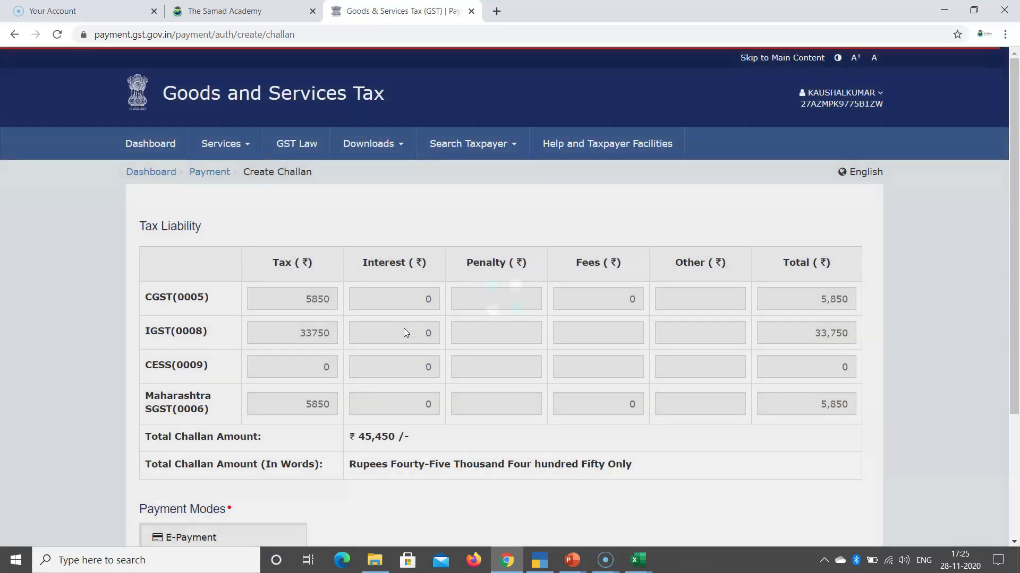
scroll(340, 396, "down", 3)
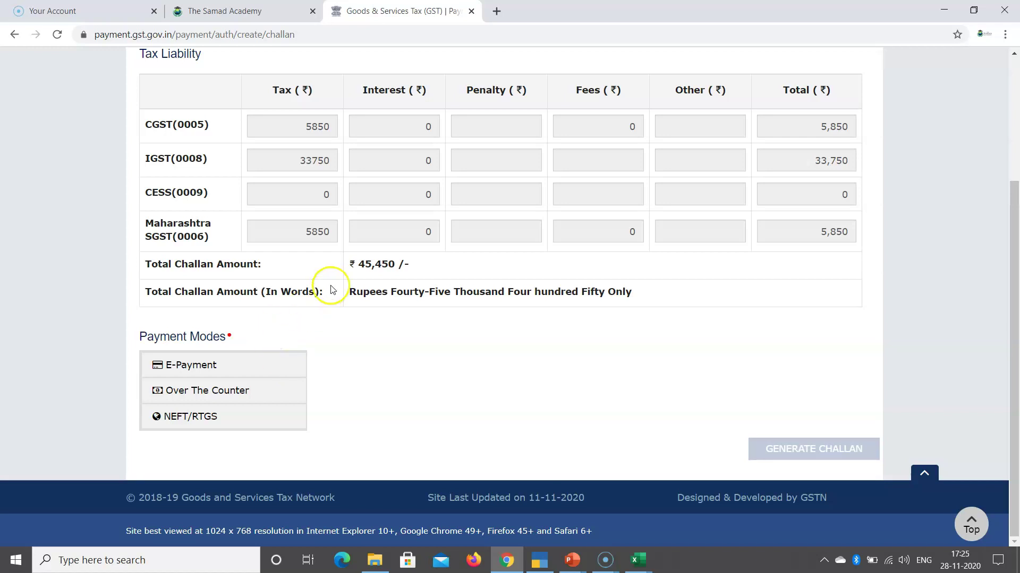
scroll(329, 276, "up", 3)
scroll(159, 208, "down", 3)
scroll(230, 199, "up", 3)
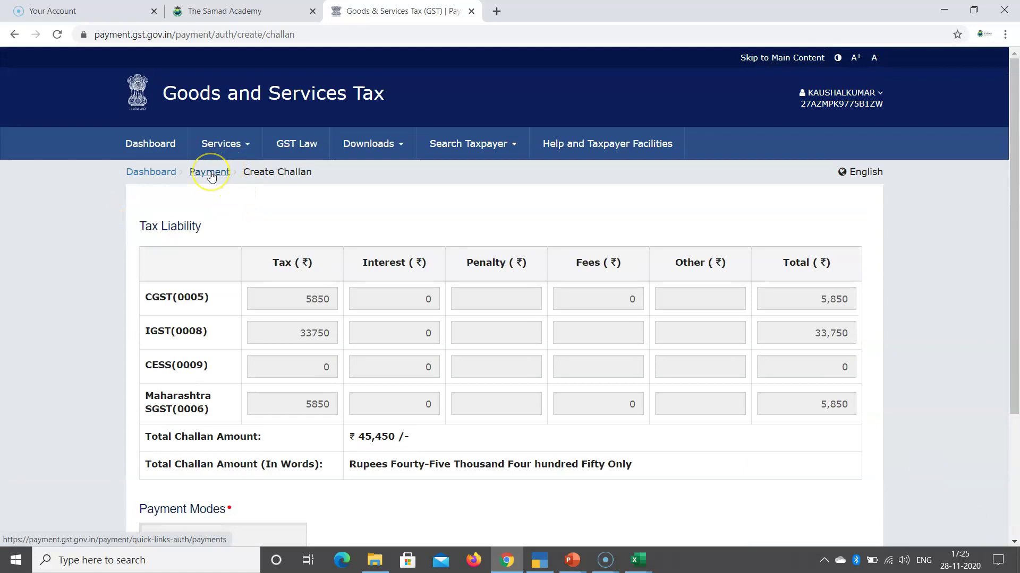
Step: Leave the challan for the dashboard and search the returns to file for financial year 2020-21, July period
left_click(211, 173)
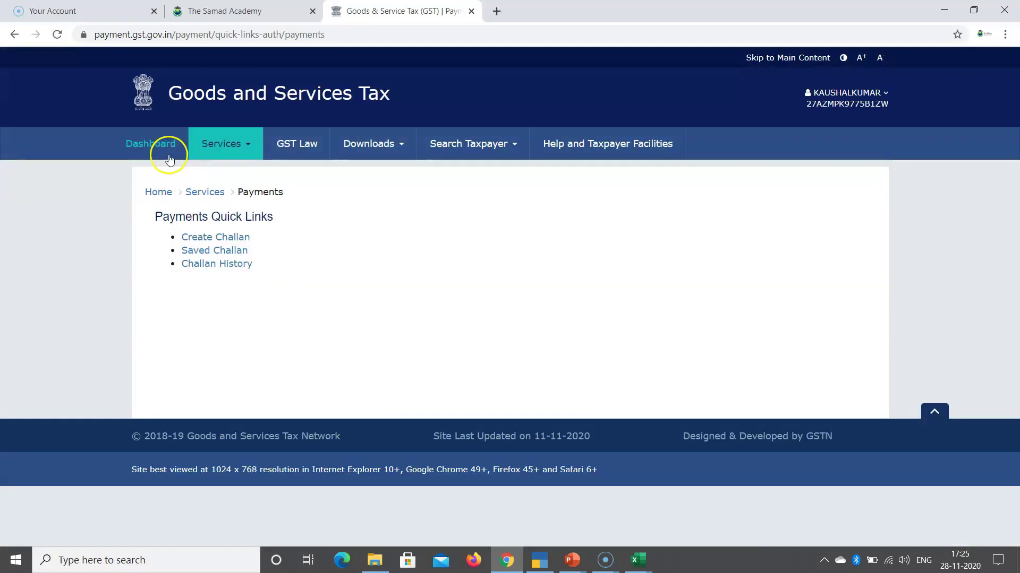
left_click(154, 148)
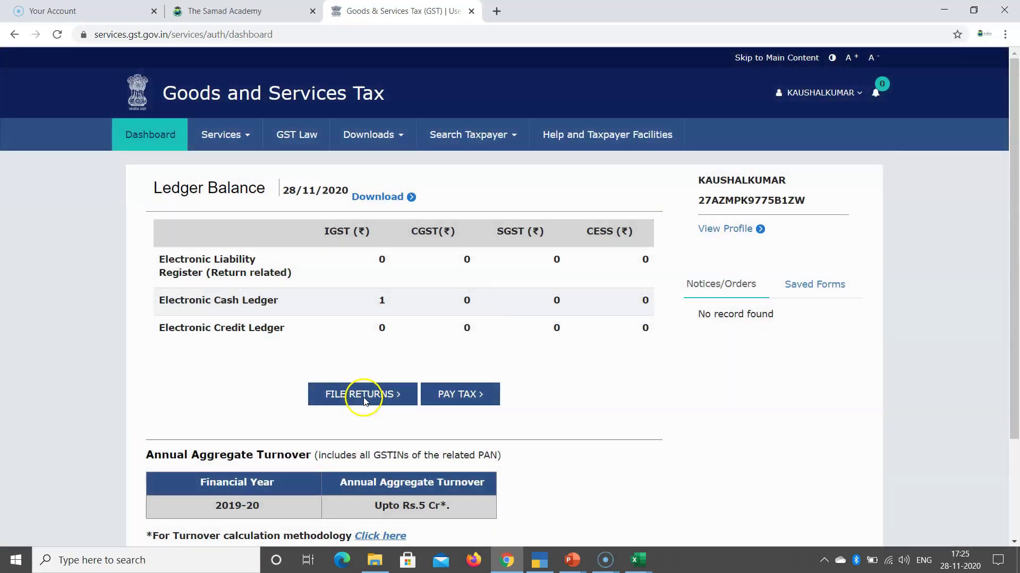
left_click(366, 397)
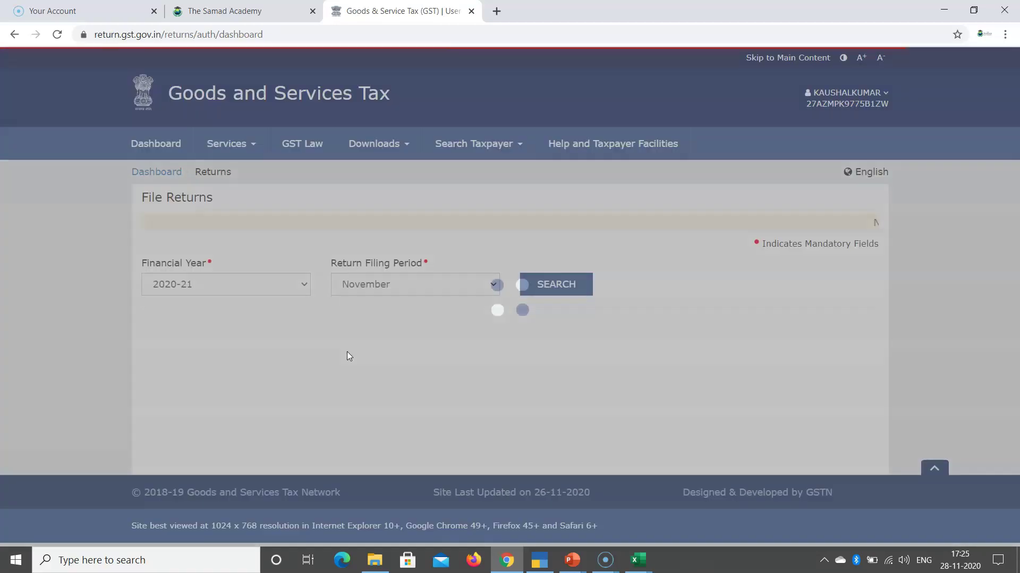
left_click(235, 284)
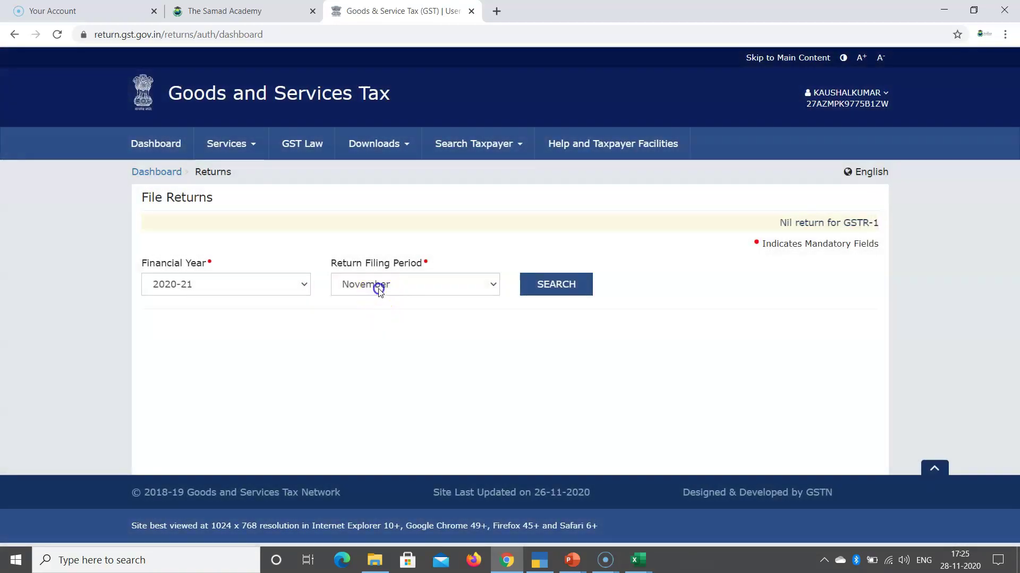
left_click(377, 286)
left_click(377, 286)
left_click(364, 287)
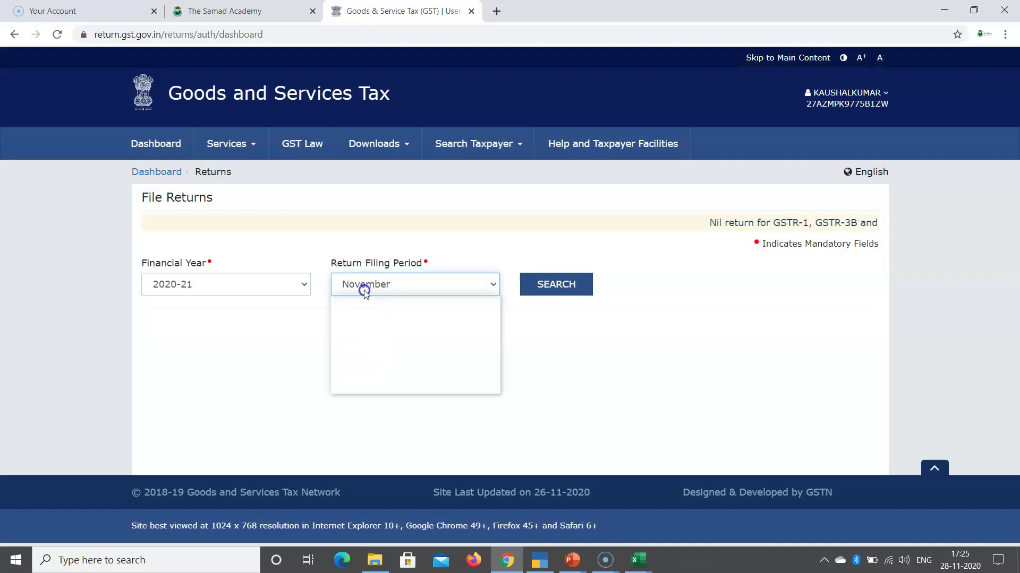
left_click(357, 342)
left_click(526, 287)
Step: Open the monthly GSTR-3B return for online preparation, dismiss the filing notice and continue past the questionnaire with the existing answers
scroll(382, 312, "down", 5)
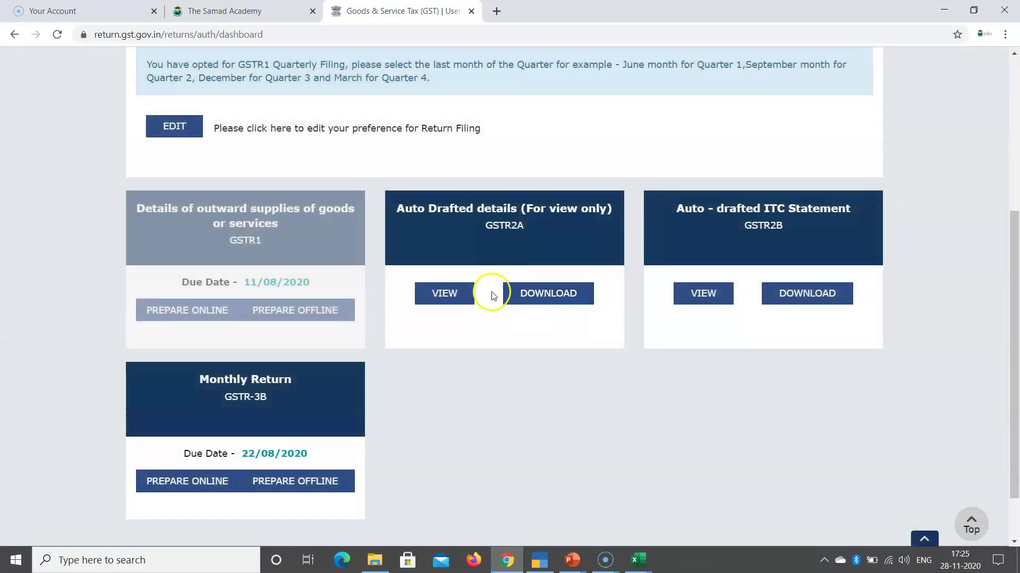
left_click(198, 483)
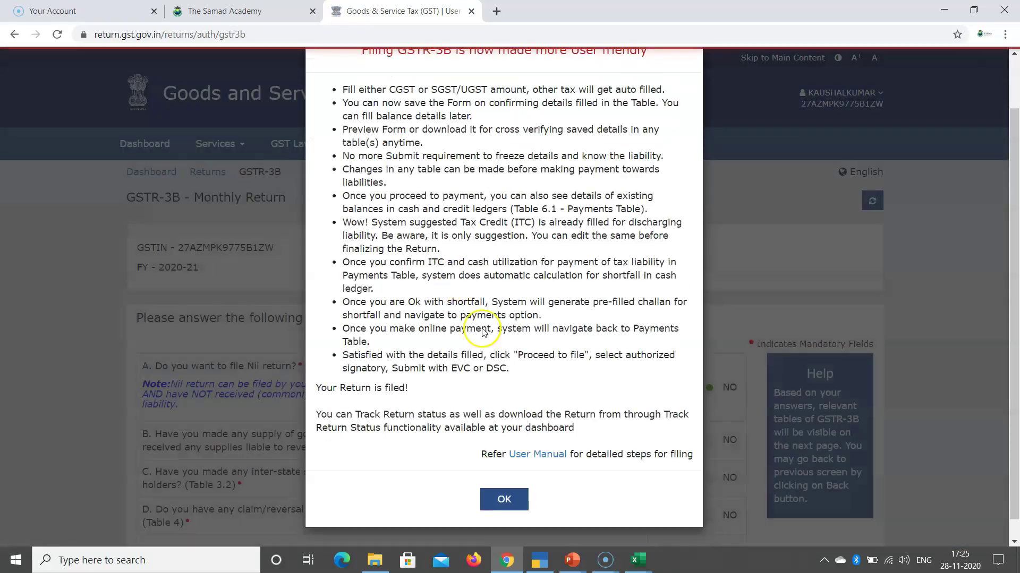
scroll(658, 363, "down", 3)
left_click(723, 346)
scroll(722, 346, "down", 2)
scroll(722, 346, "down", 2)
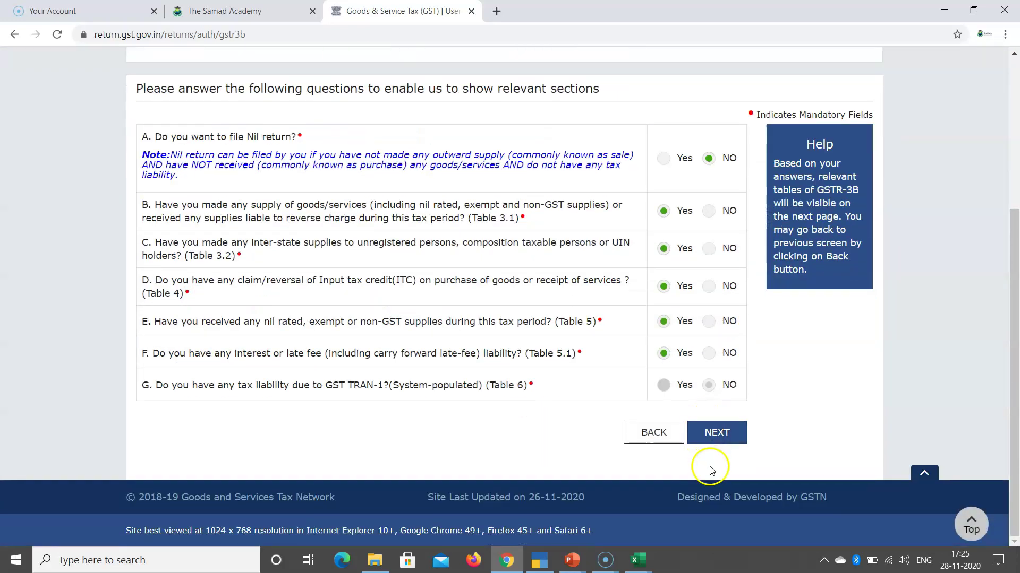
left_click(714, 431)
Step: Proceed to payment from the GSTR-3B summary and check the payment table through to the Additional Cash required column
scroll(416, 357, "down", 5)
scroll(471, 343, "down", 3)
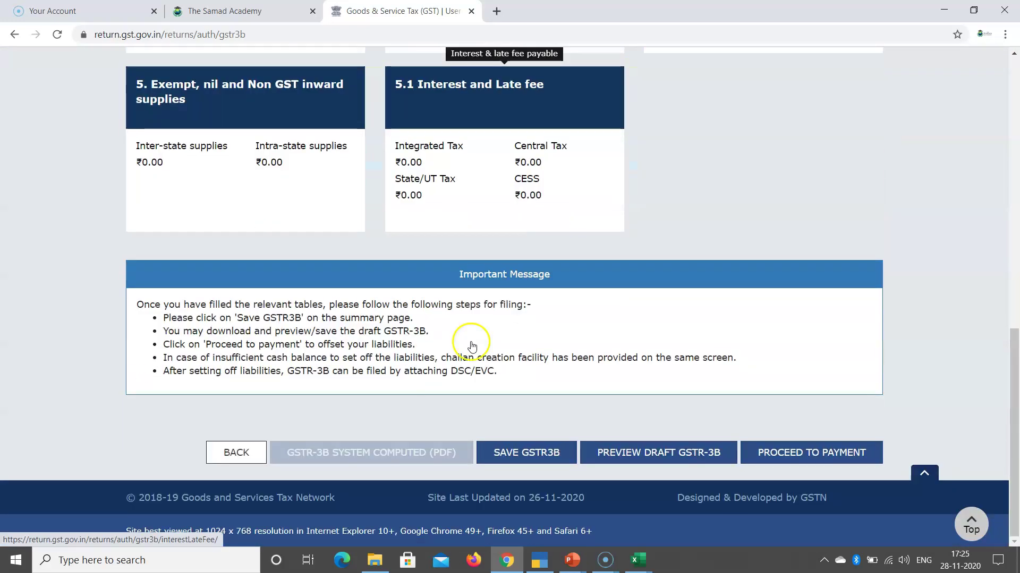
left_click(813, 453)
scroll(491, 297, "down", 12)
scroll(690, 408, "down", 2)
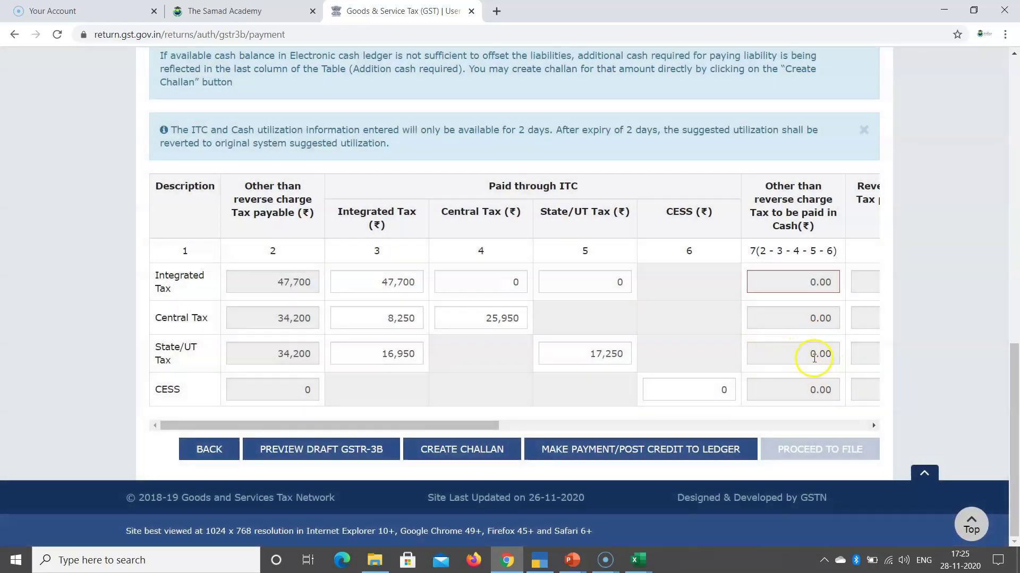
left_click(814, 359)
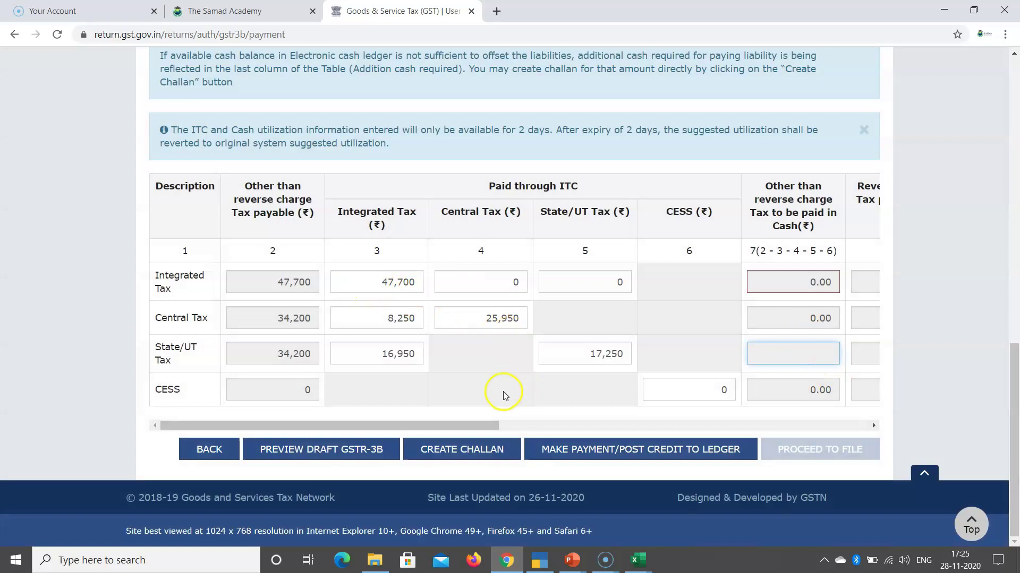
left_click_drag(427, 424, 824, 425)
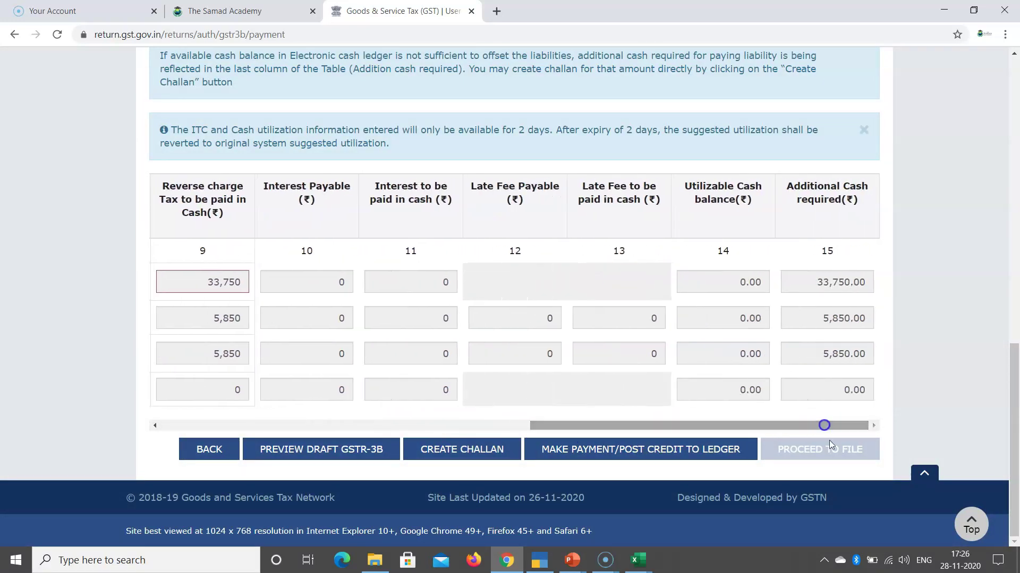
Step: Try to make the payment and post credit to the ledger, read the balance warning and decline creating a challan
left_click(588, 450)
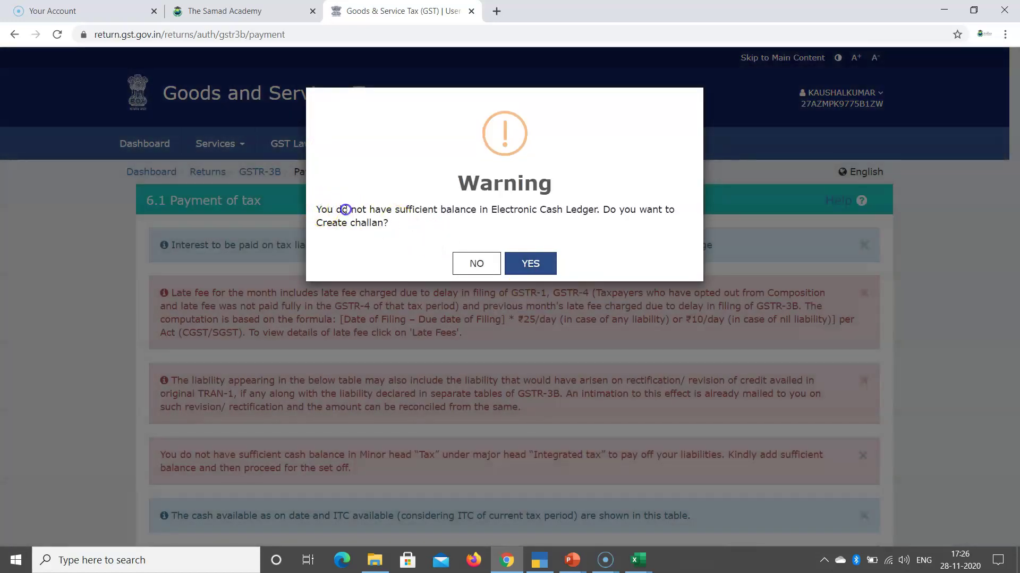
left_click_drag(345, 209, 694, 211)
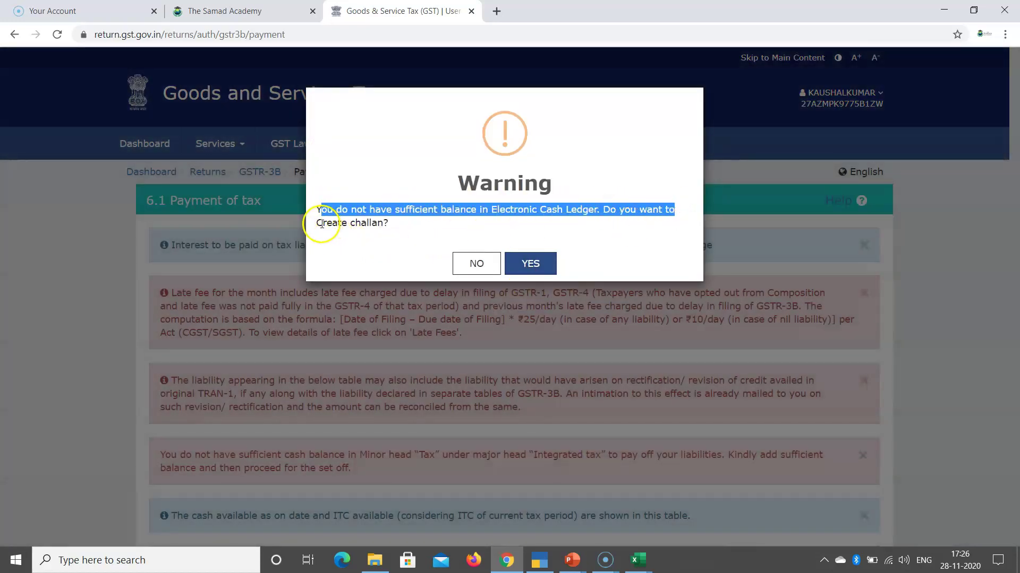
left_click_drag(321, 223, 419, 226)
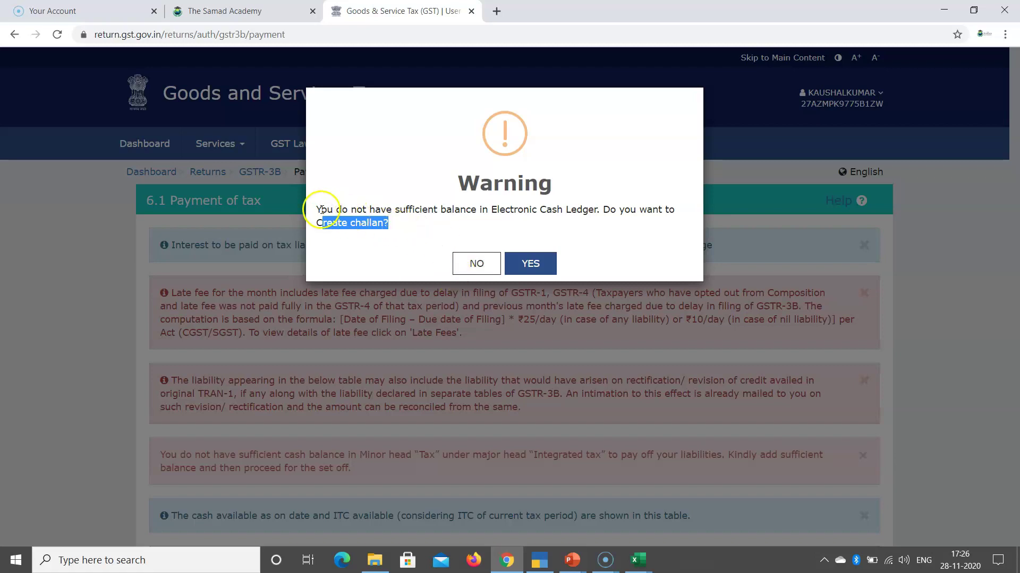
left_click_drag(321, 210, 405, 234)
left_click(466, 272)
Step: Review the ITC set-off columns of the payment table, and return to the dashboard to check the Electronic Credit Ledger's SGST balance
scroll(503, 342, "down", 15)
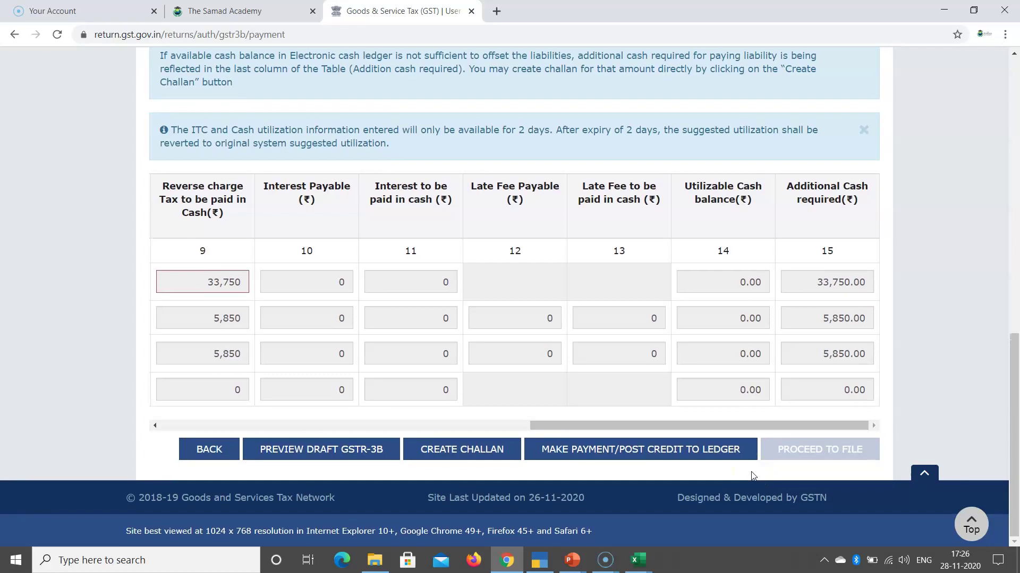
left_click_drag(598, 426, 257, 421)
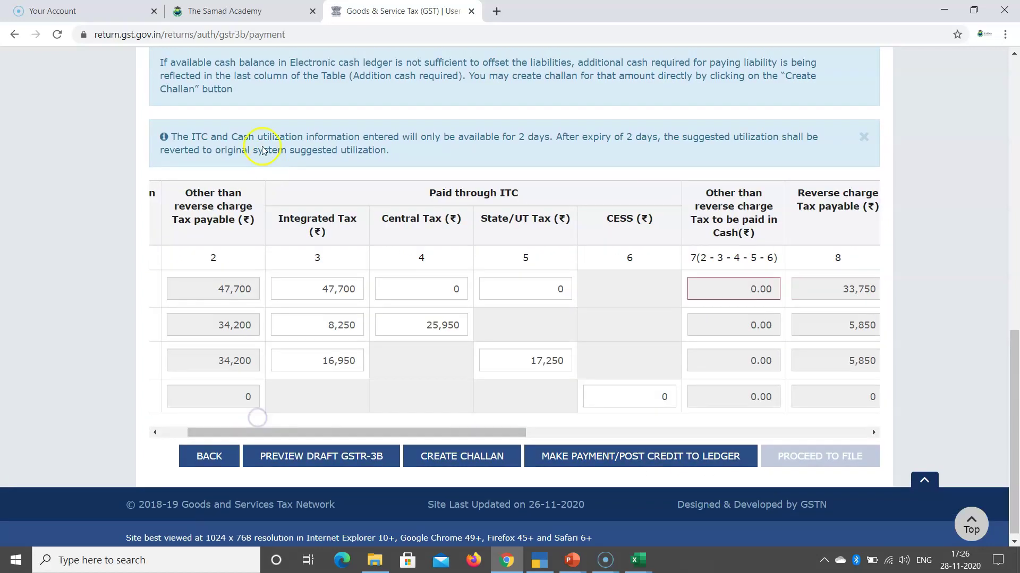
scroll(255, 148, "up", 15)
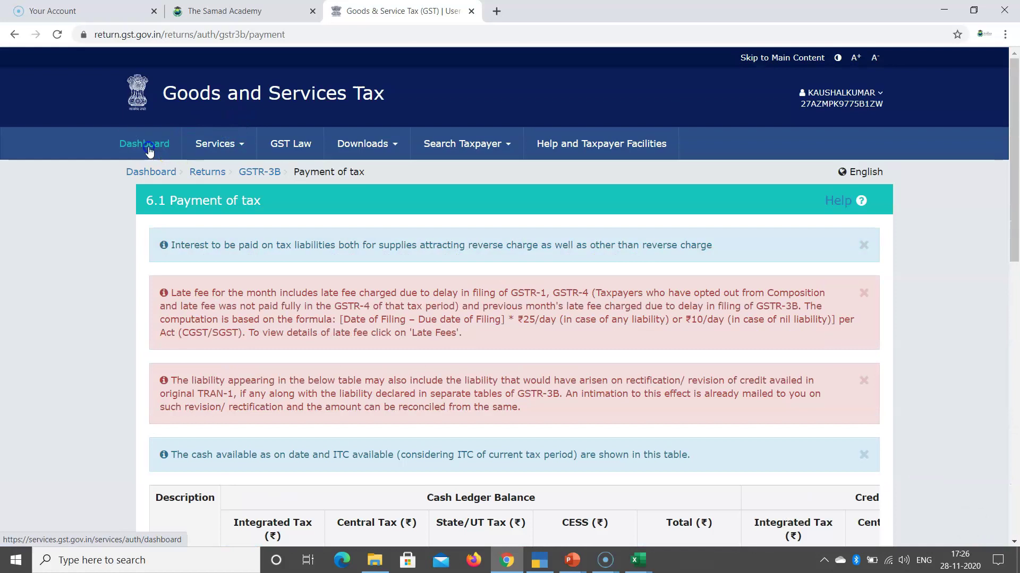
left_click(149, 152)
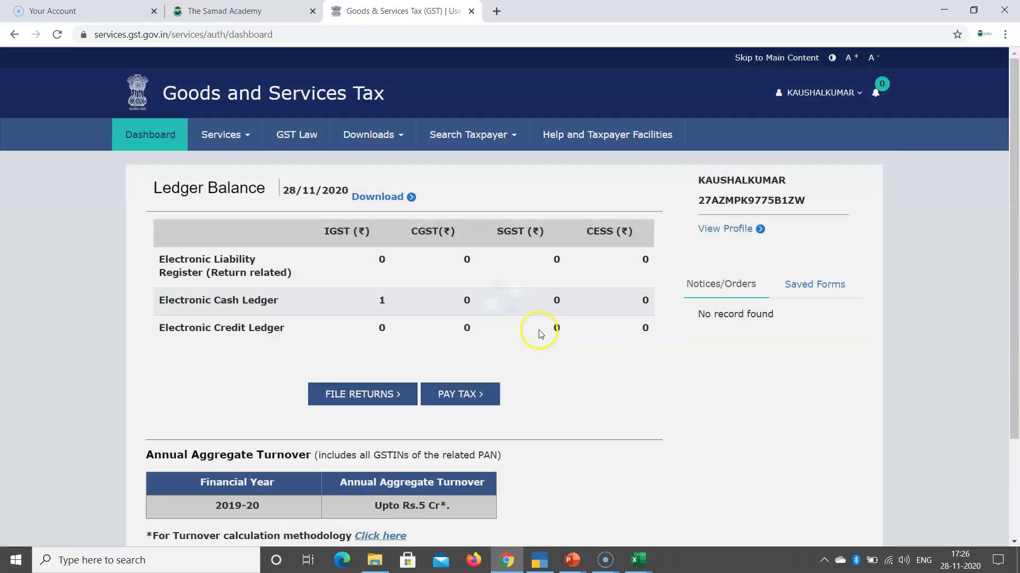
left_click_drag(550, 330, 565, 333)
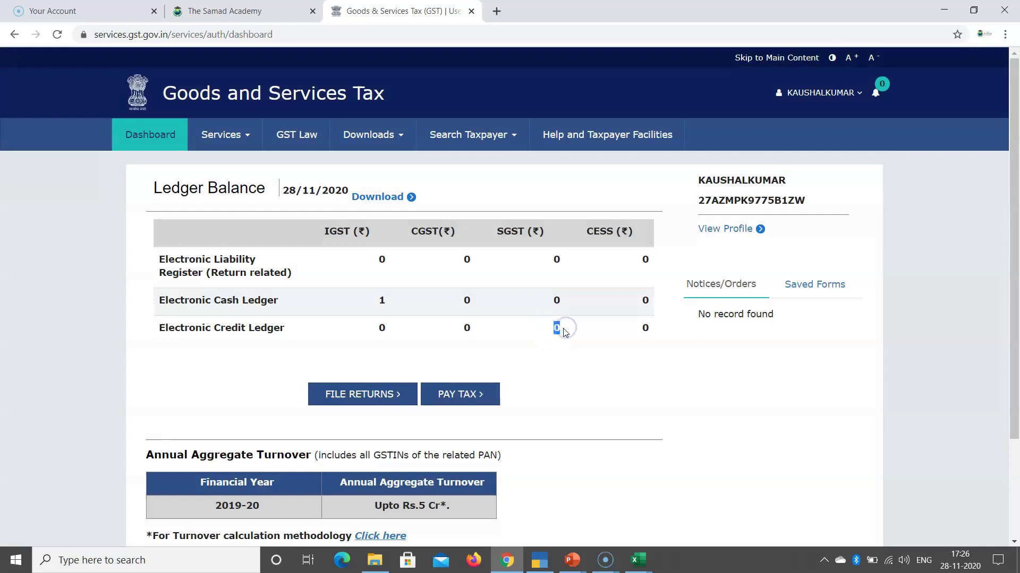
Step: Switch to the ITC SETOFF RULE workbook in Excel and check the remaining ITC balance in the SGST ITC column
left_click(637, 560)
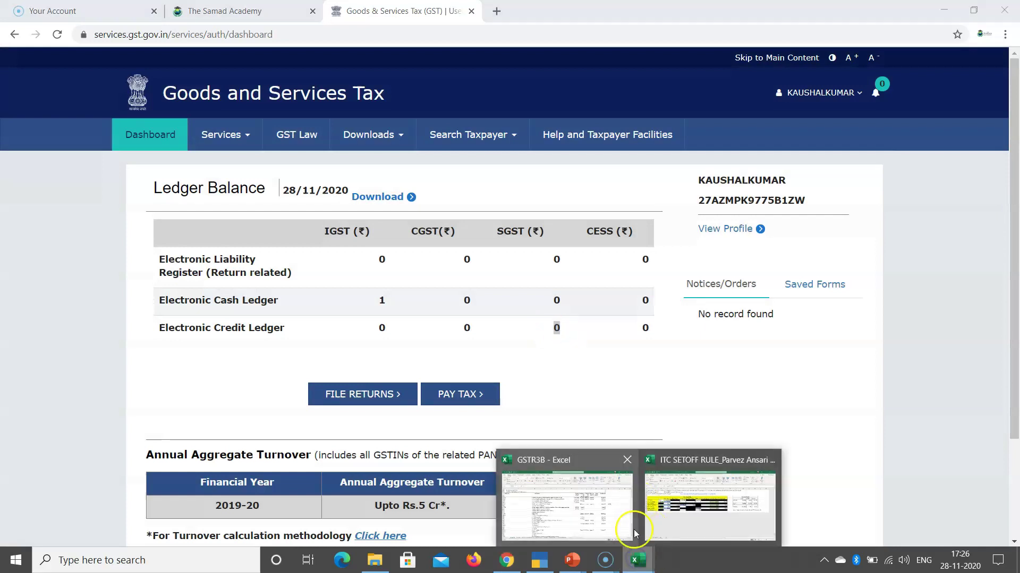
left_click(669, 525)
left_click(415, 308)
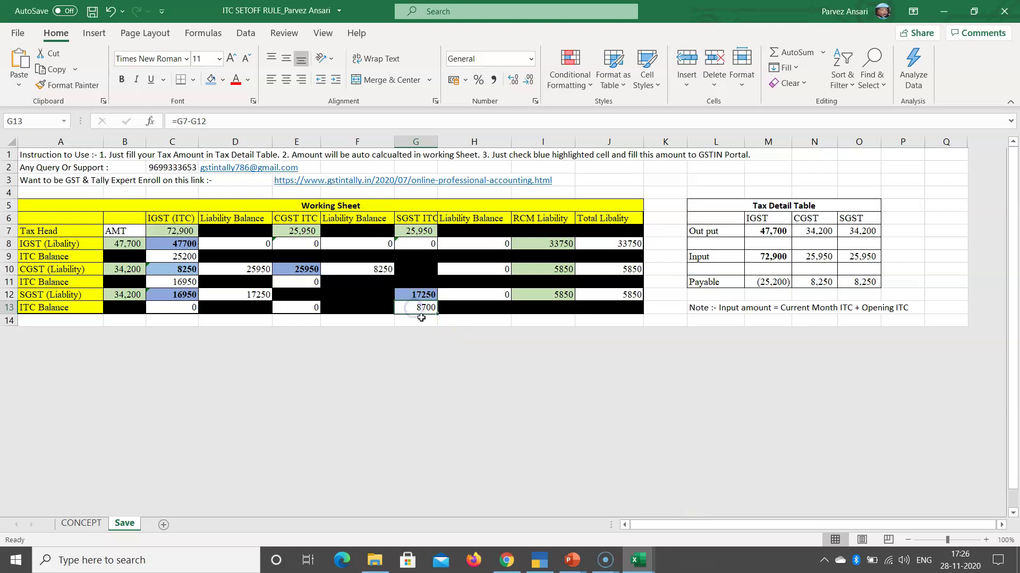
left_click(418, 141)
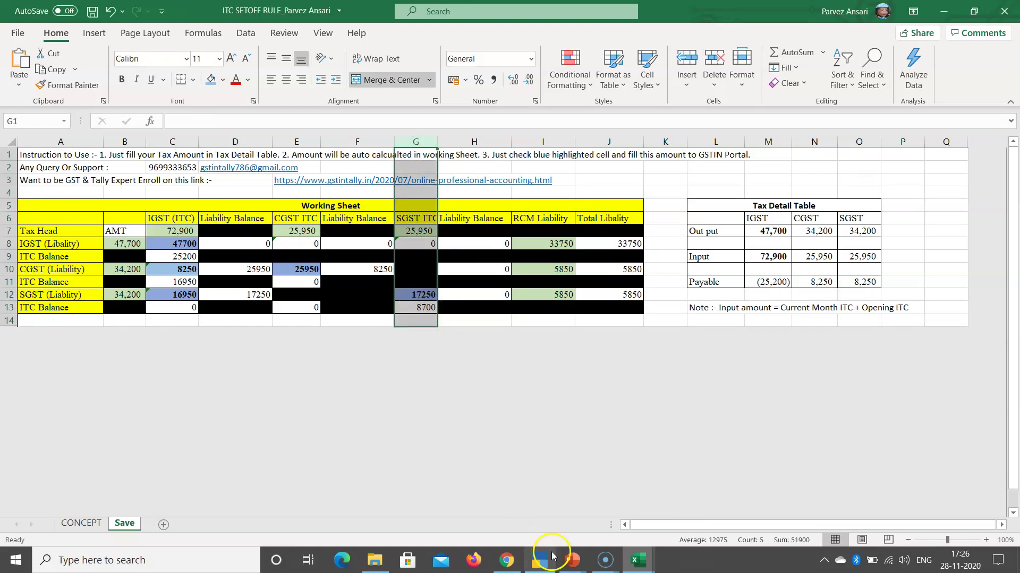
Step: Return to the GST portal dashboard in Chrome and compare the SGST figure in the Electronic Credit Ledger
left_click(506, 561)
double_click(556, 328)
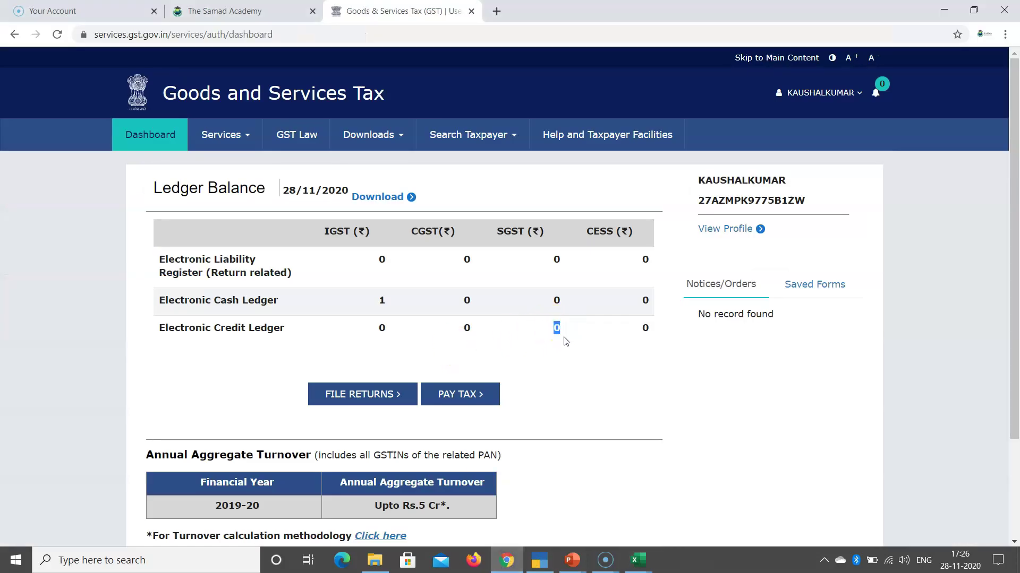
double_click(557, 330)
Step: Switch to the GSTR3B workbook in Excel and select the Working Sheet table on the Liablity Working sheet for review
left_click(638, 560)
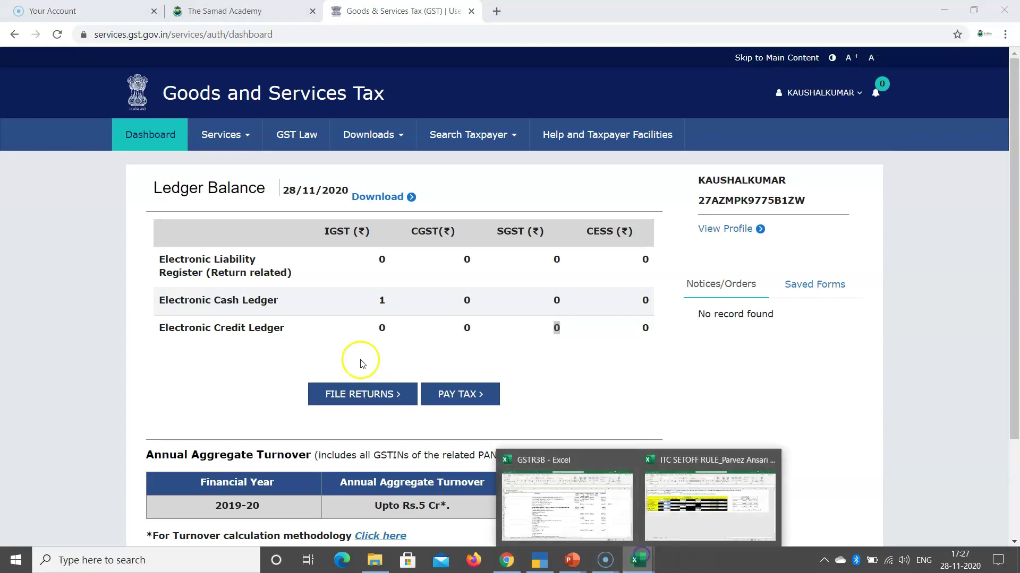
left_click(708, 516)
left_click(462, 523)
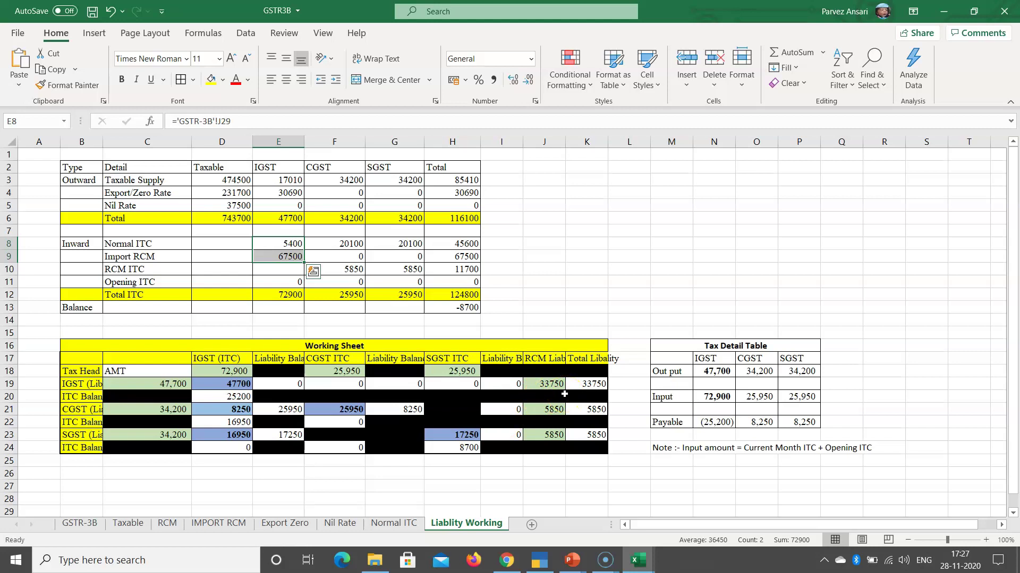
left_click_drag(82, 345, 394, 453)
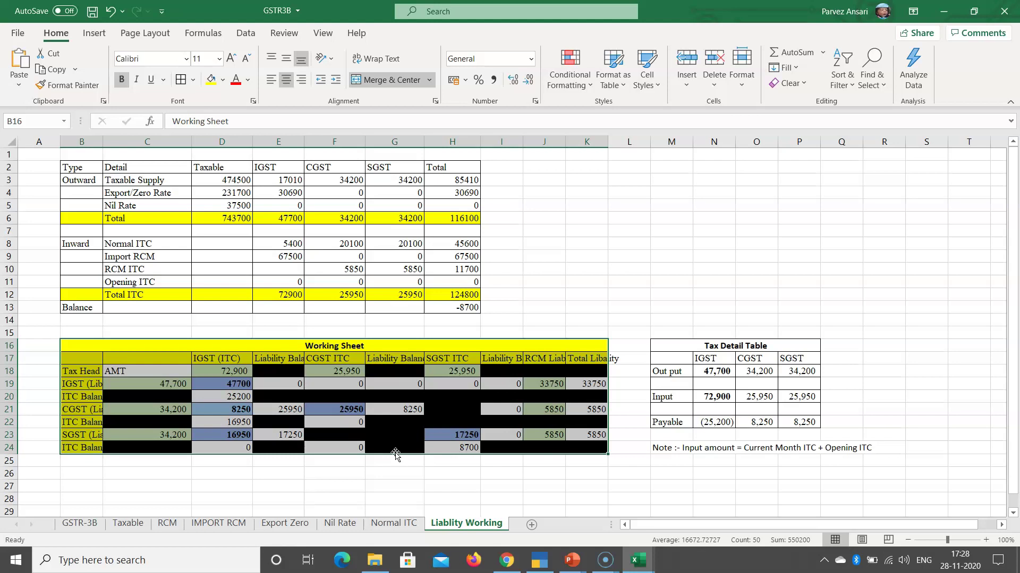
Step: Switch to the running PowerPoint slide show and move on to the closing Thank You slide
left_click(571, 560)
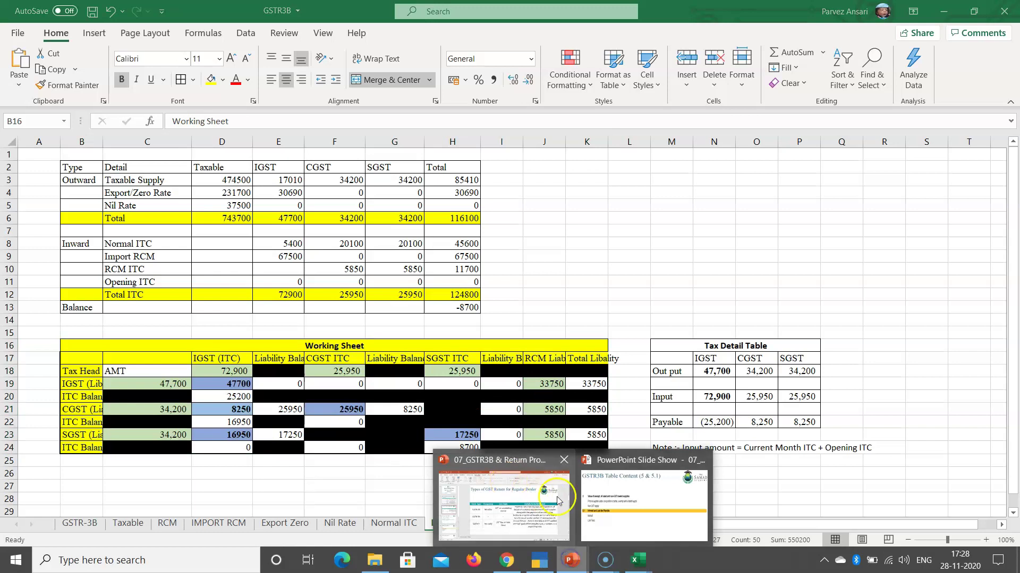
left_click(613, 504)
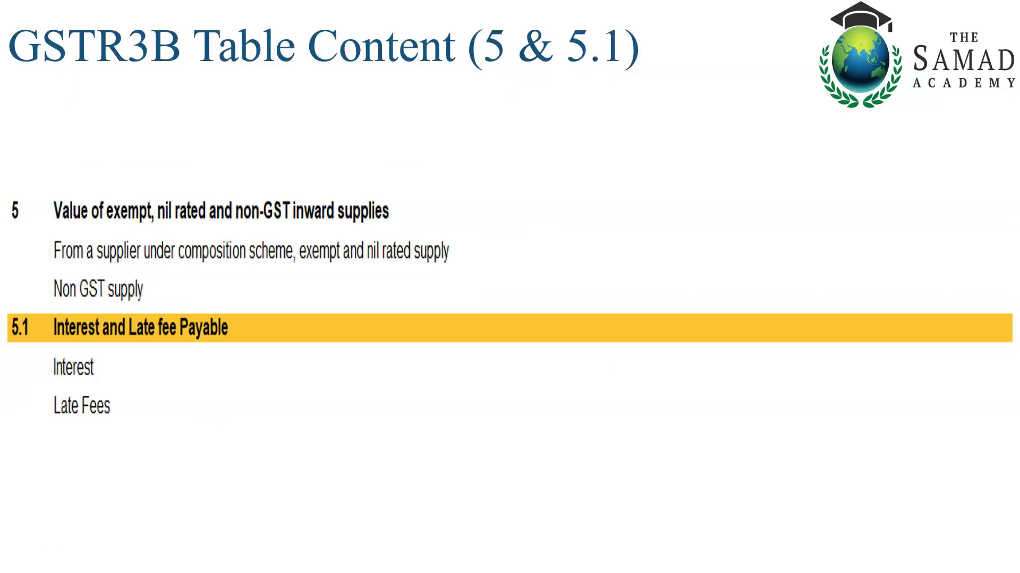
key("Right")
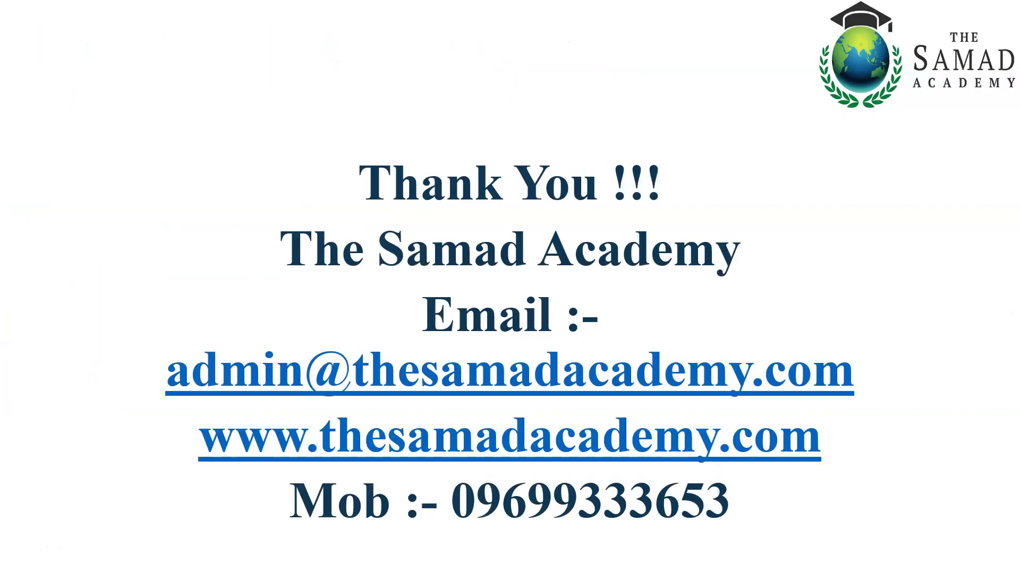
key("Right")
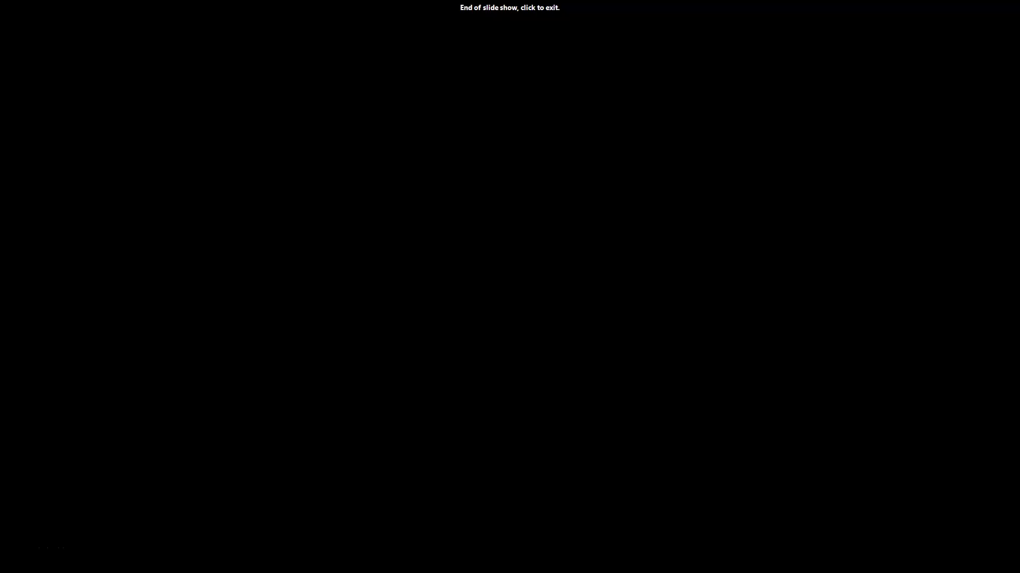
key("Left")
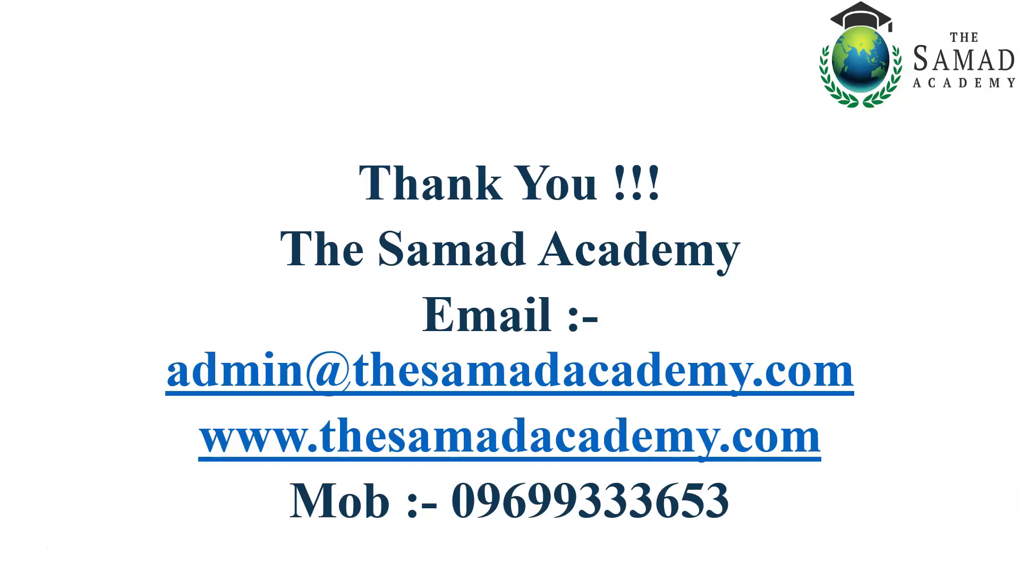